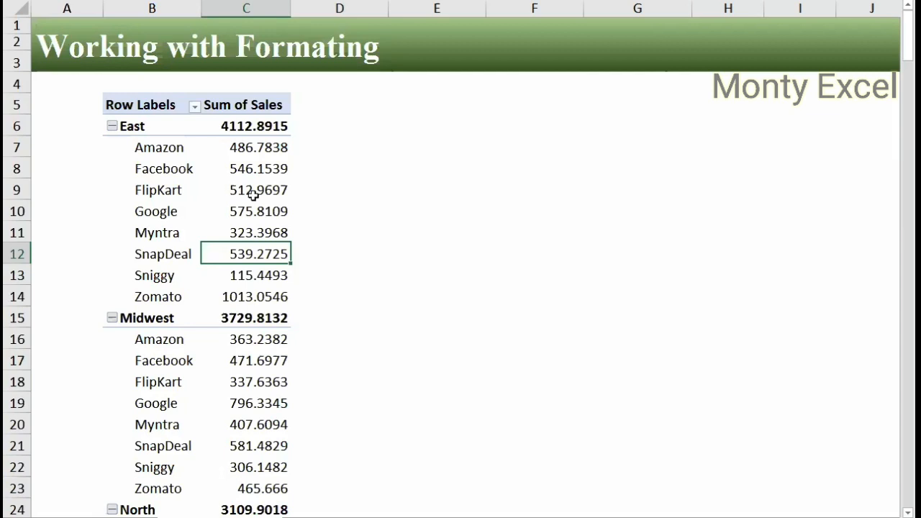
pyautogui.click(263, 147)
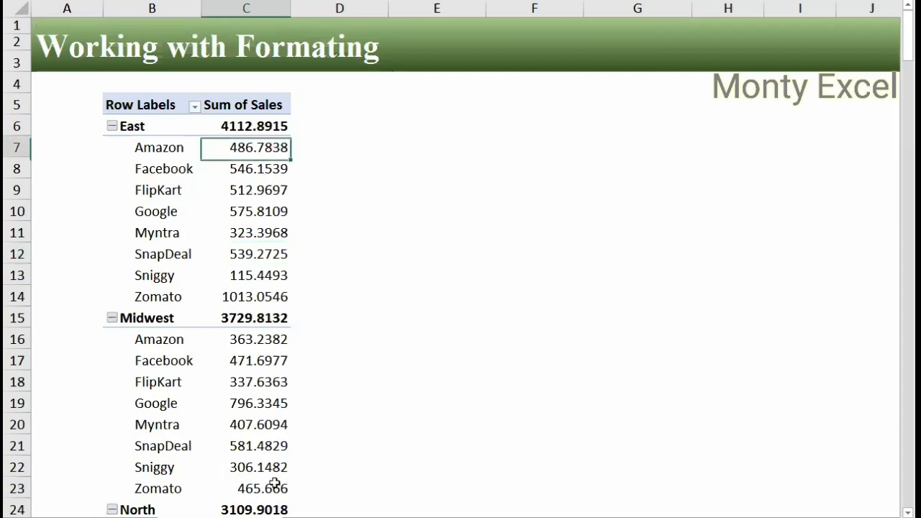
pyautogui.keyDown('shift'); pyautogui.click(273, 487); pyautogui.keyUp('shift')
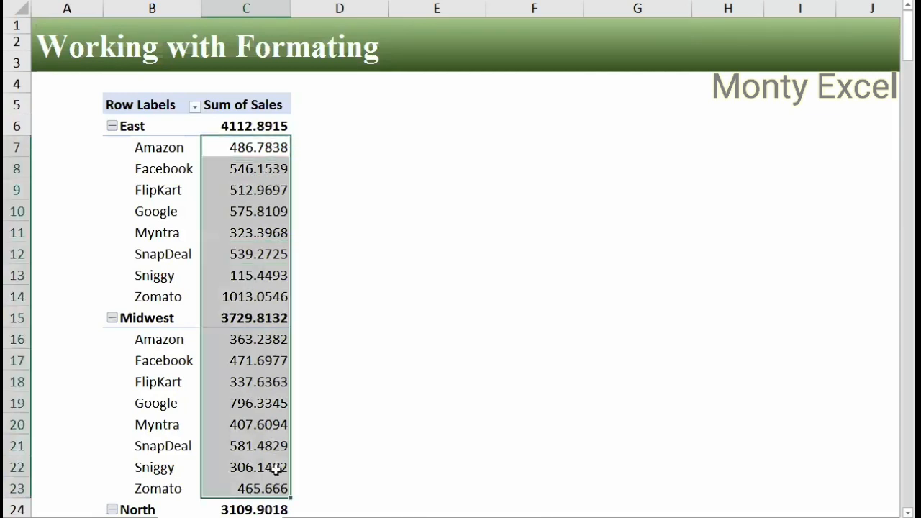
pyautogui.click(335, 270)
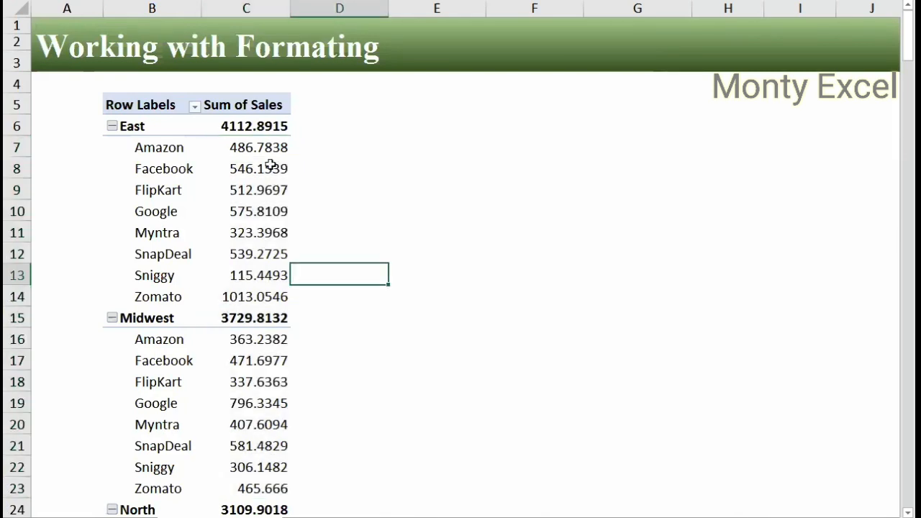
# - Copy the East region's Facebook sales value into cell E7 and apply the currency format with two decimal places
pyautogui.click(270, 165)
pyautogui.hotkey('ctrl', 'c')
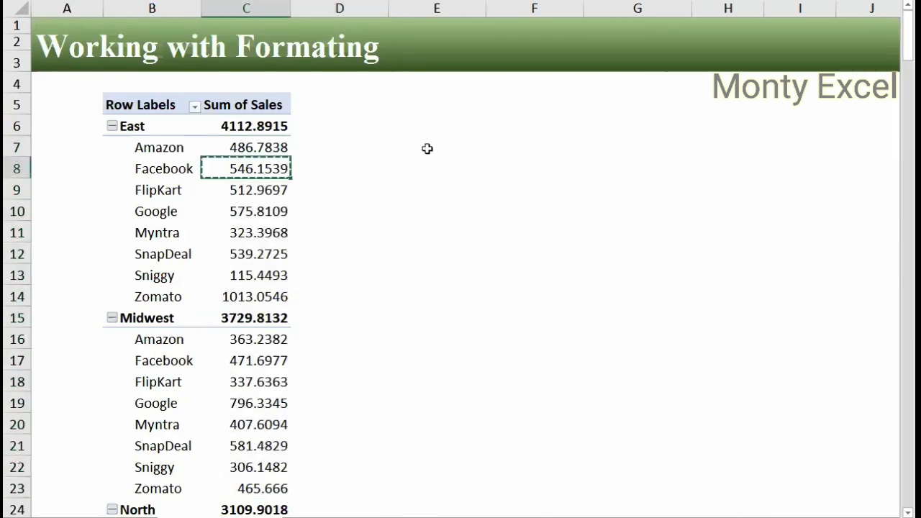
pyautogui.click(427, 148)
pyautogui.hotkey('ctrl', 'v')
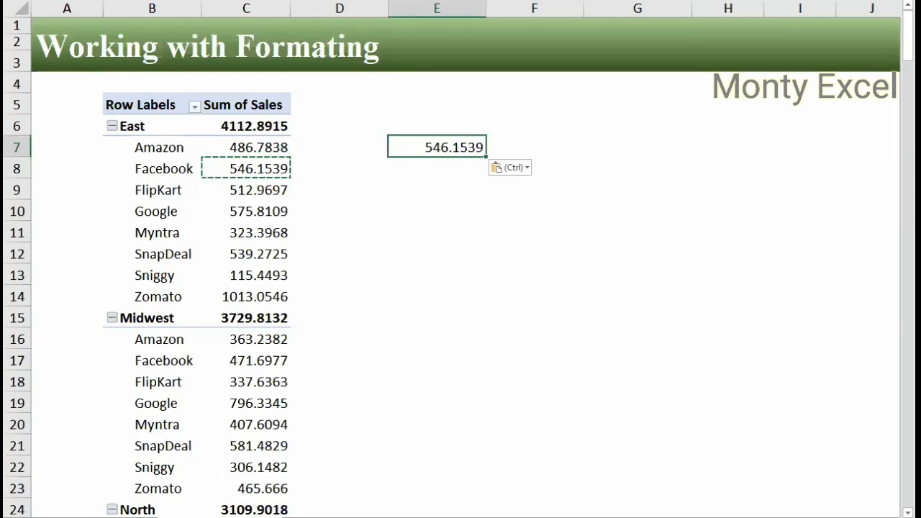
pyautogui.hotkey('ctrl', 'shift', '4')
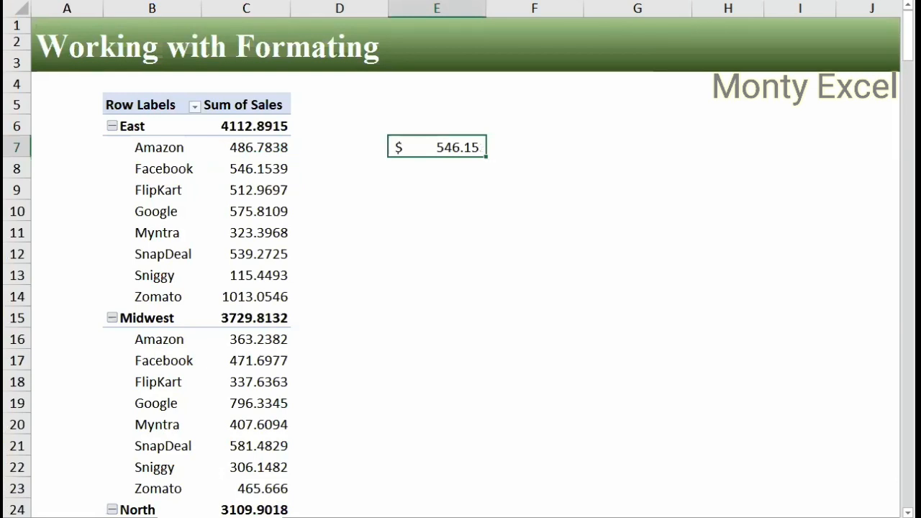
# - Format cell E7 as a thousands-separated number and extend it to seven decimal places
pyautogui.hotkey('ctrl', 'shift', '5')
pyautogui.hotkey('ctrl', 'z')
pyautogui.hotkey('ctrl', 'shift', '1')
pyautogui.hotkey('alt', 'h')
pyautogui.press('0')
pyautogui.press('F4')
pyautogui.press('F4')
pyautogui.press('F4')
pyautogui.press('F4')
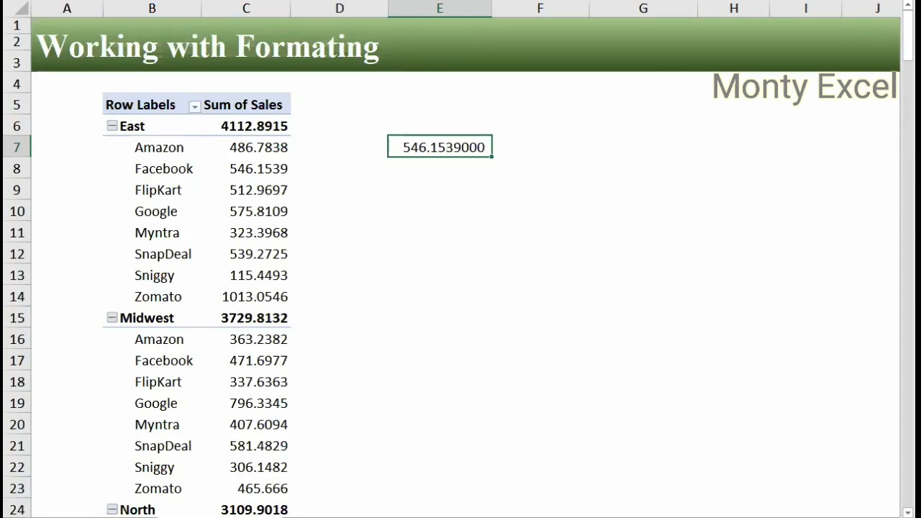
# - Reduce cell E7 to zero decimal places and delete its contents
pyautogui.hotkey('alt', 'h')
pyautogui.press('9')
pyautogui.press('F4')
pyautogui.press('F4')
pyautogui.press('F4')
pyautogui.press('F4')
pyautogui.press('F4')
pyautogui.press('F4')
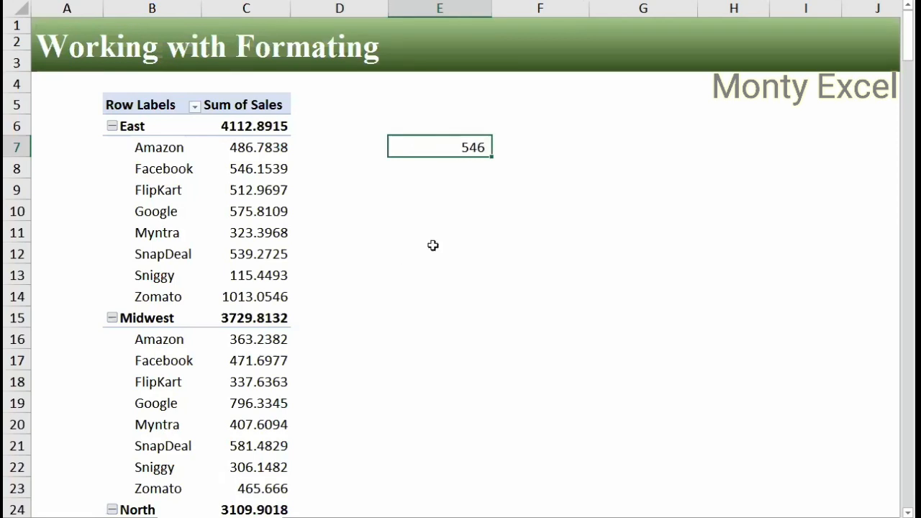
pyautogui.press('Delete')
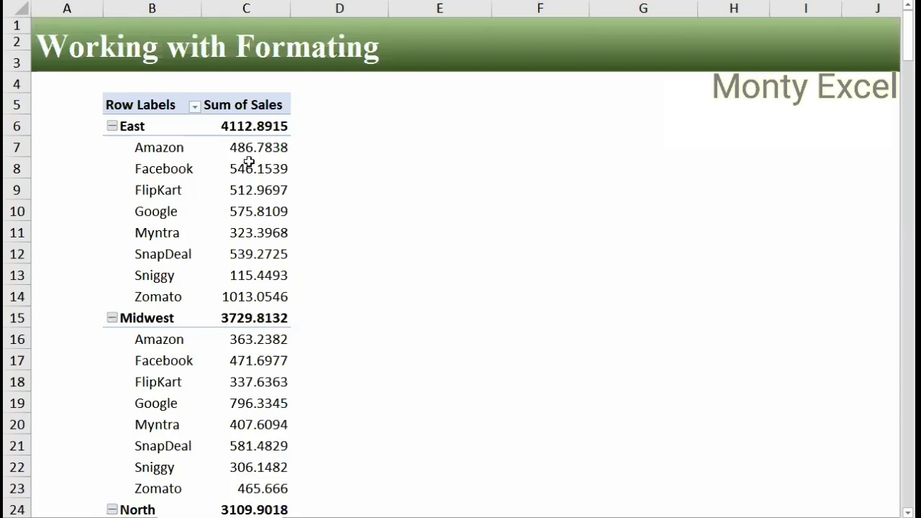
# - Format the East sales values from Facebook to Zomato (C8:C14) with a thousands separator and three decimal places
pyautogui.moveTo(248, 169); pyautogui.dragTo(256, 295)
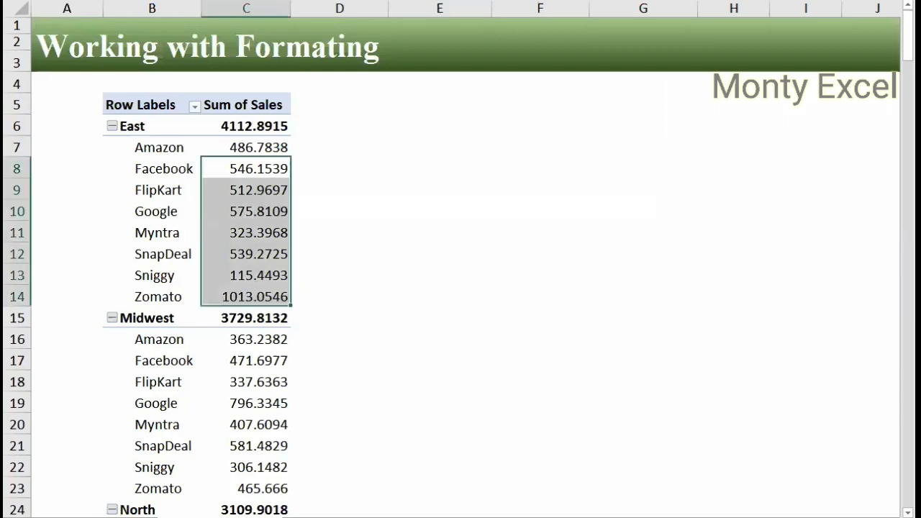
pyautogui.hotkey('ctrl', 'shift', '1')
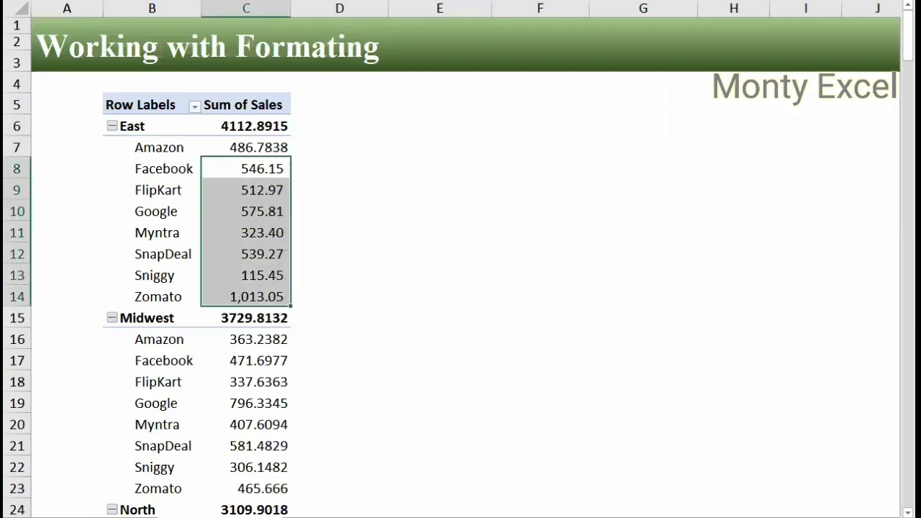
pyautogui.hotkey('alt', 'h')
pyautogui.press('0')
pyautogui.hotkey('alt', 'h')
pyautogui.press('0')
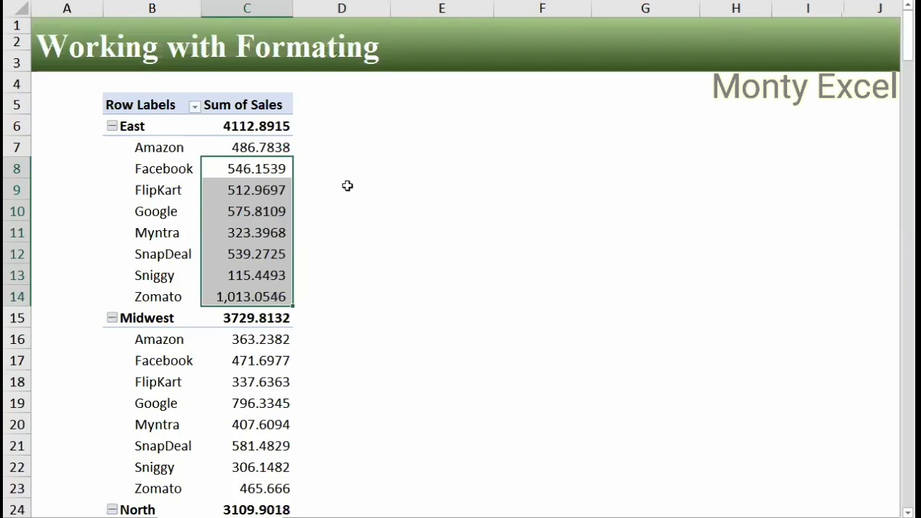
pyautogui.hotkey('alt', 'h')
pyautogui.press('9')
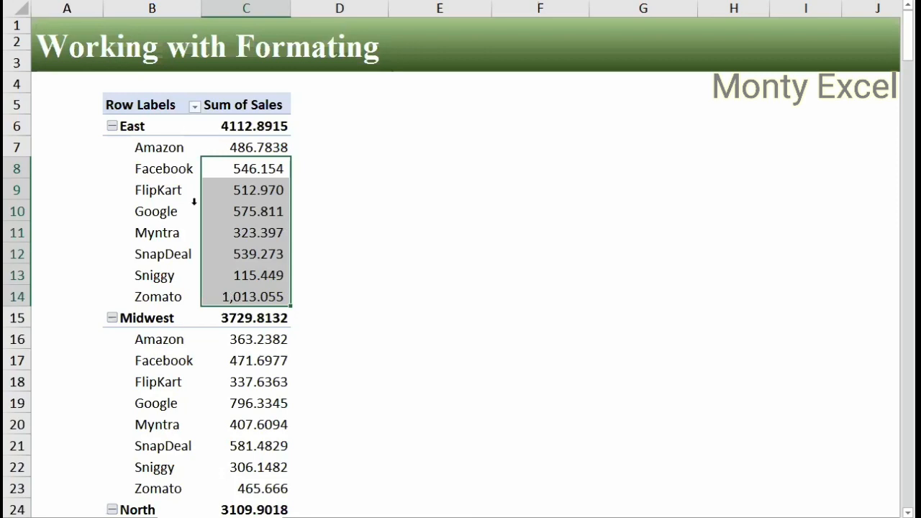
# - Move the Region field of the PivotTable from Rows to Columns and close the field list
pyautogui.rightClick(230, 215)
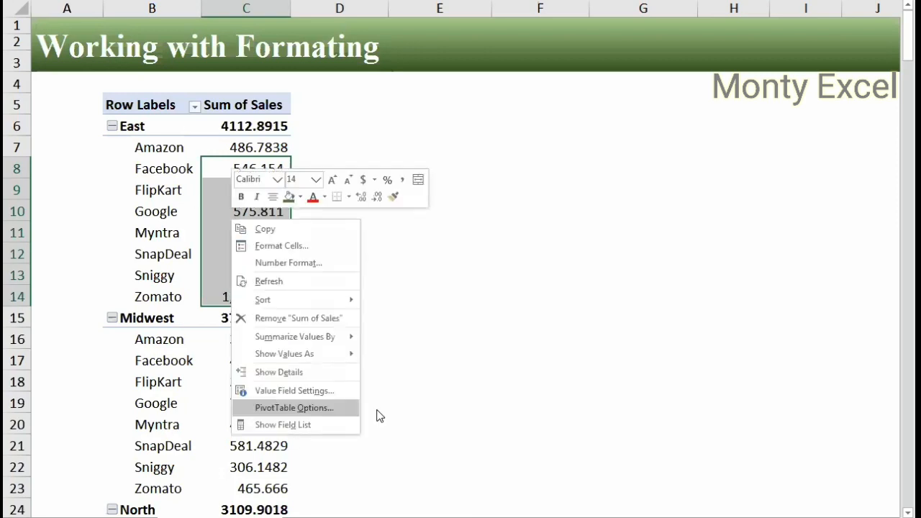
pyautogui.click(283, 425)
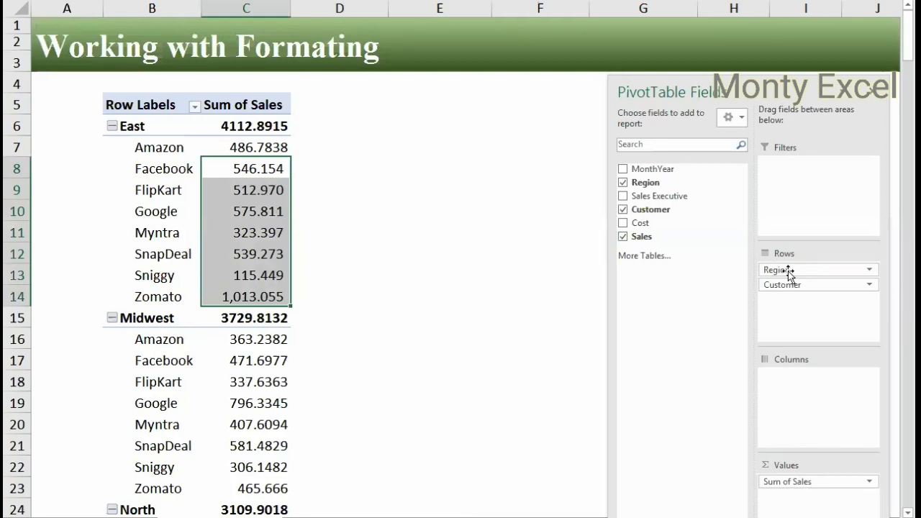
pyautogui.moveTo(789, 272); pyautogui.dragTo(783, 388)
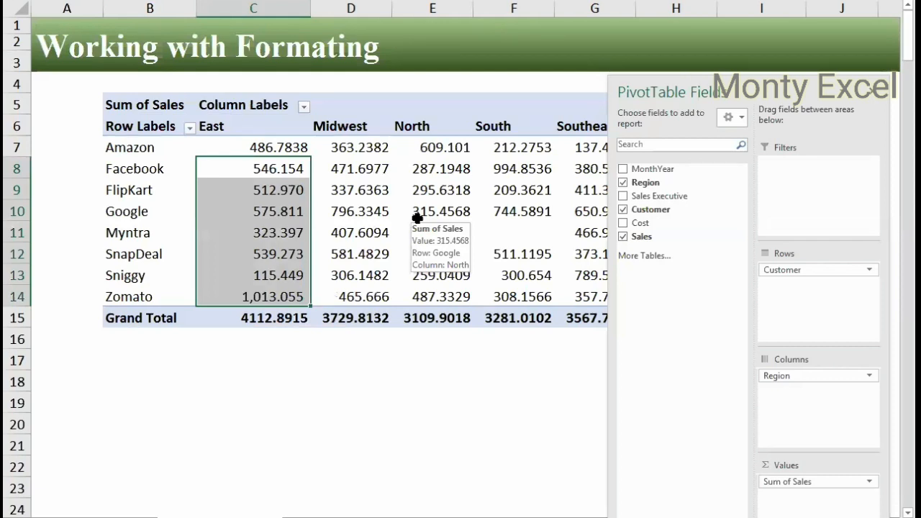
pyautogui.click(872, 92)
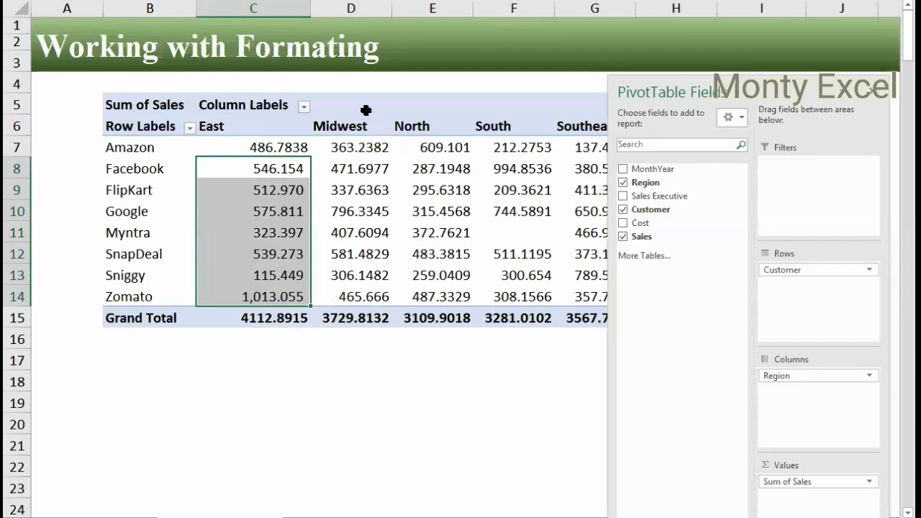
pyautogui.press('Up')
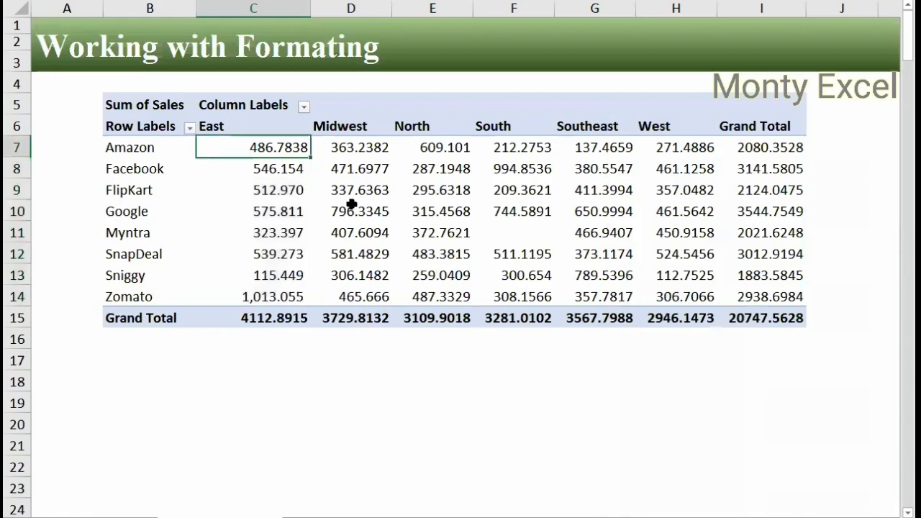
pyautogui.keyDown('shift'); pyautogui.click(744, 299); pyautogui.keyUp('shift')
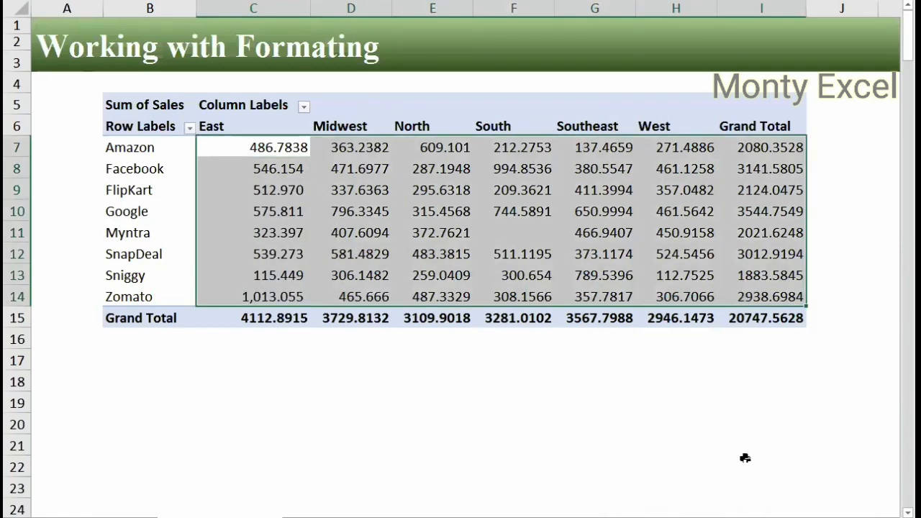
pyautogui.keyDown('shift'); pyautogui.click(745, 458); pyautogui.keyUp('shift')
pyautogui.keyDown('shift'); pyautogui.click(761, 315); pyautogui.keyUp('shift')
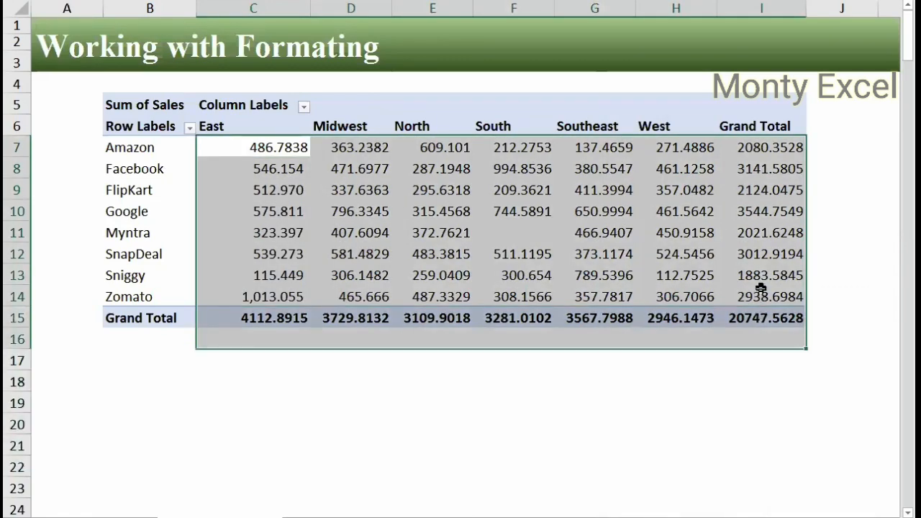
pyautogui.keyDown('shift'); pyautogui.click(760, 289); pyautogui.keyUp('shift')
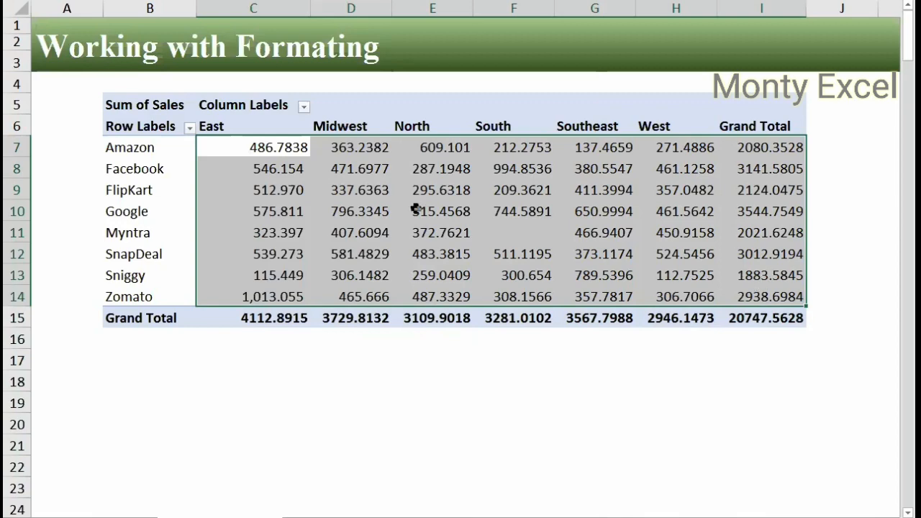
pyautogui.click(292, 187)
pyautogui.click(397, 178)
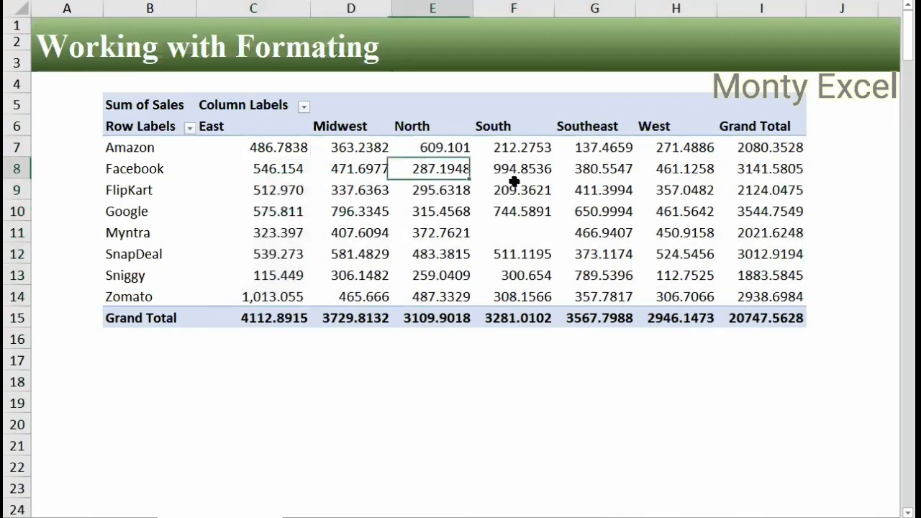
pyautogui.press('Down')
pyautogui.press('Down')
# - Examine the Format Cells options for the Midwest FlipKart value and close them without changes
pyautogui.click(358, 189)
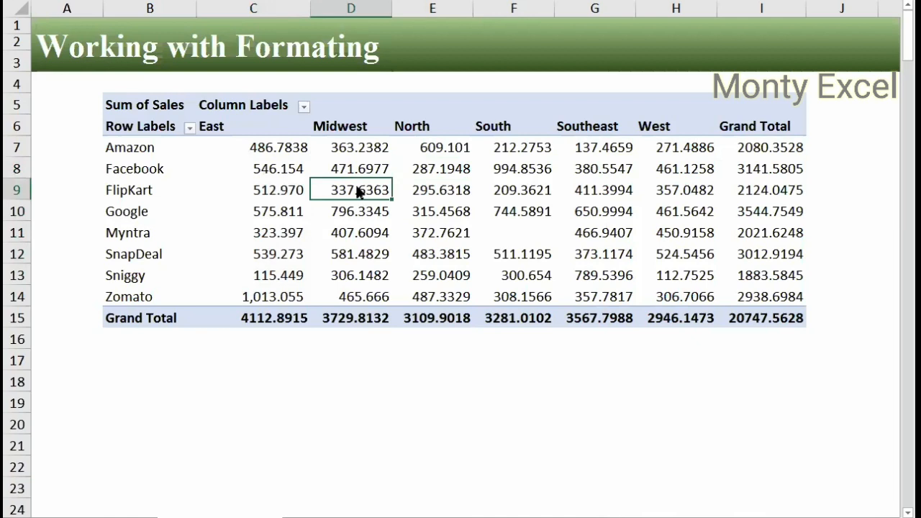
pyautogui.rightClick(357, 188)
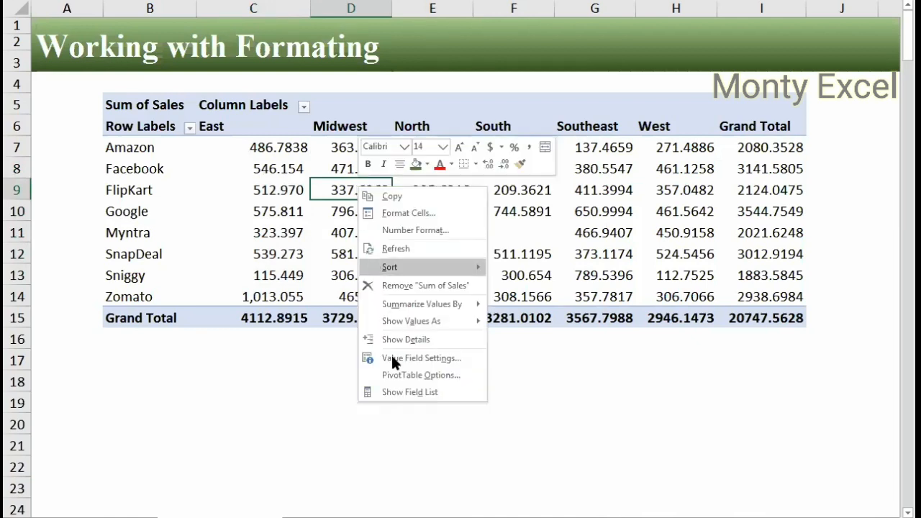
pyautogui.click(407, 213)
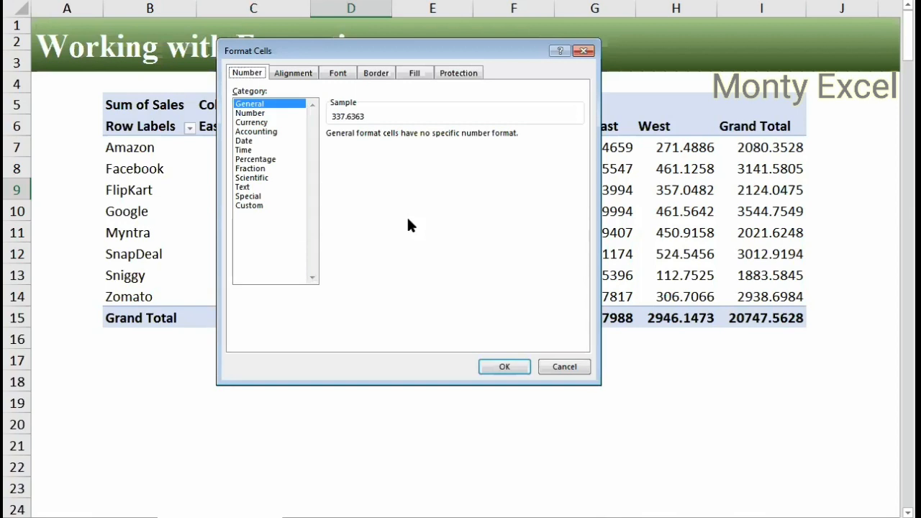
pyautogui.click(551, 363)
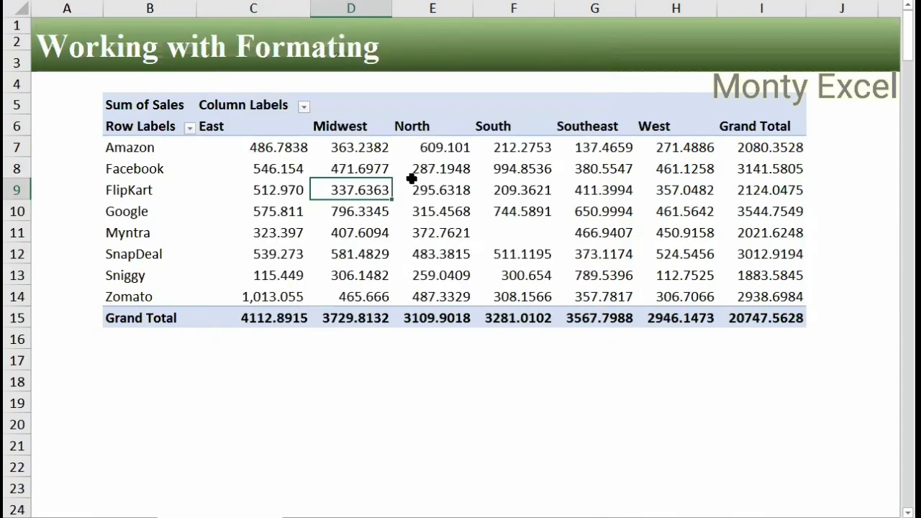
# - Examine the Number Format options for the North FlipKart value and close them without changes
pyautogui.moveTo(411, 178)
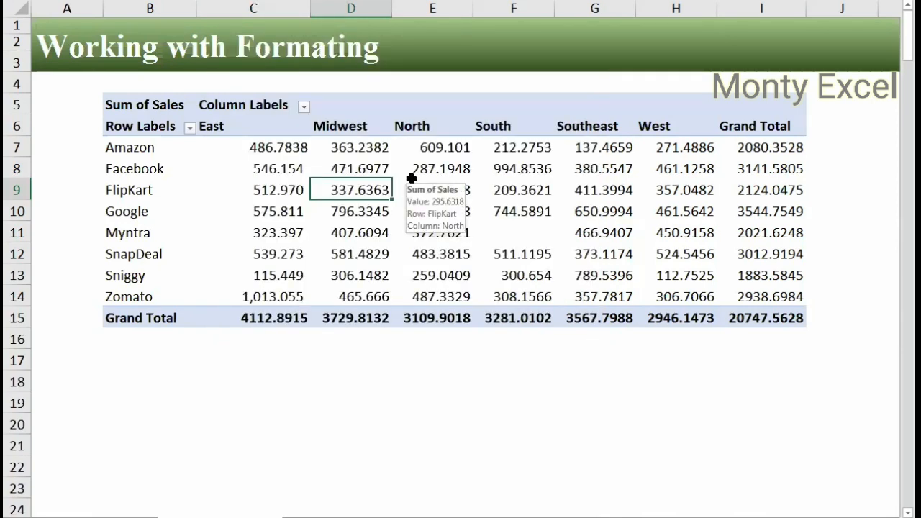
pyautogui.rightClick(413, 181)
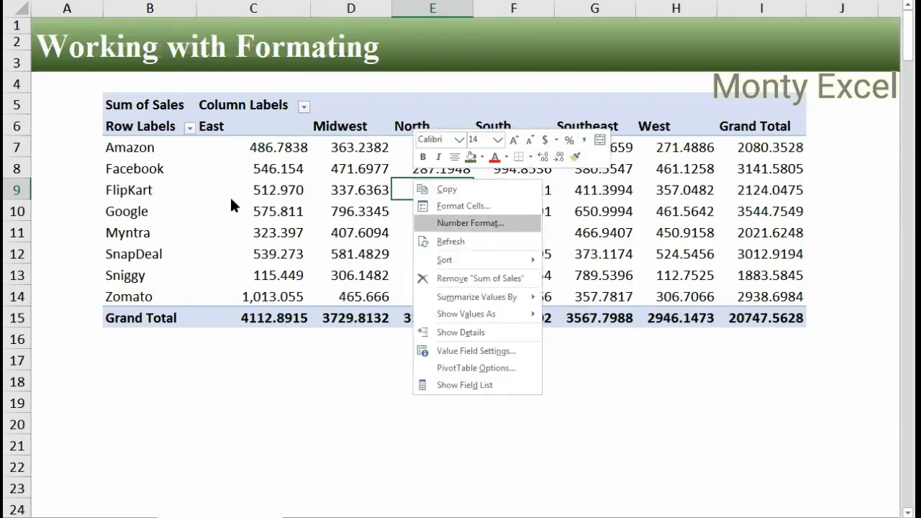
pyautogui.press('Return')
pyautogui.moveTo(230, 175); pyautogui.dragTo(657, 95)
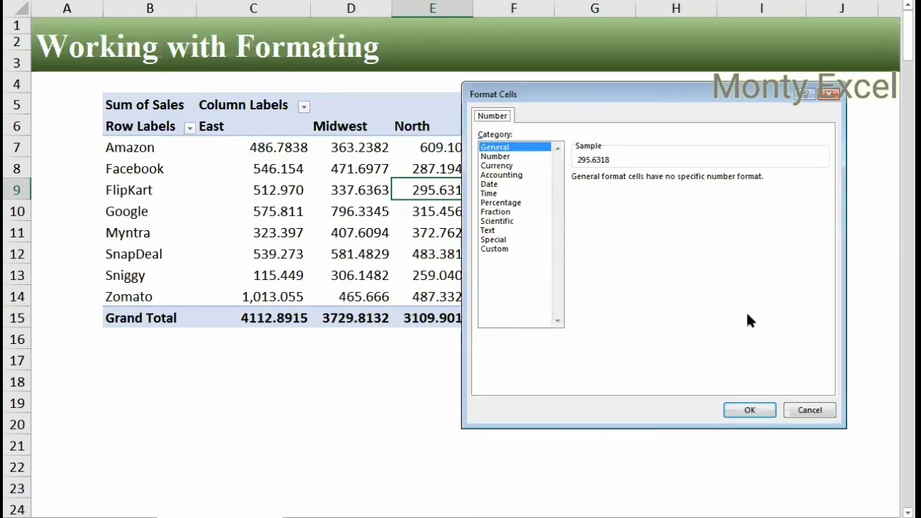
pyautogui.click(804, 406)
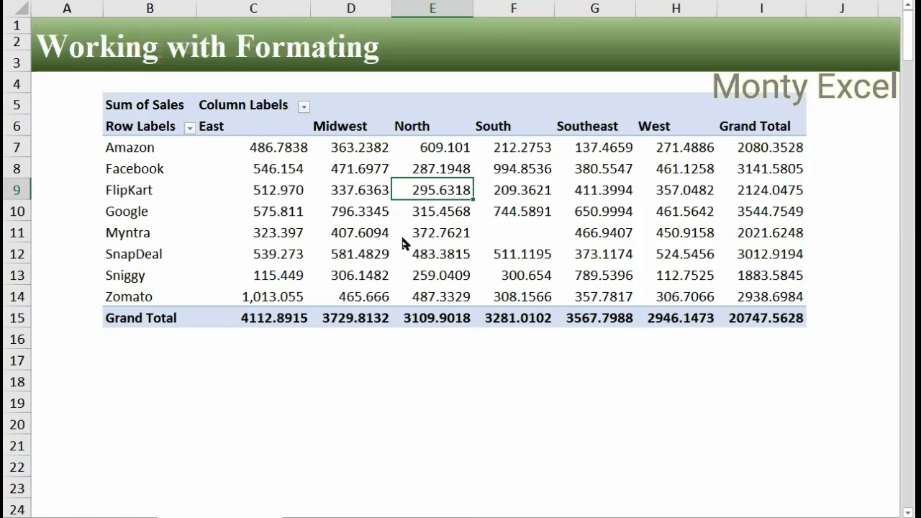
# - Review the Format Cells categories for the Midwest Facebook value and cancel
pyautogui.rightClick(358, 175)
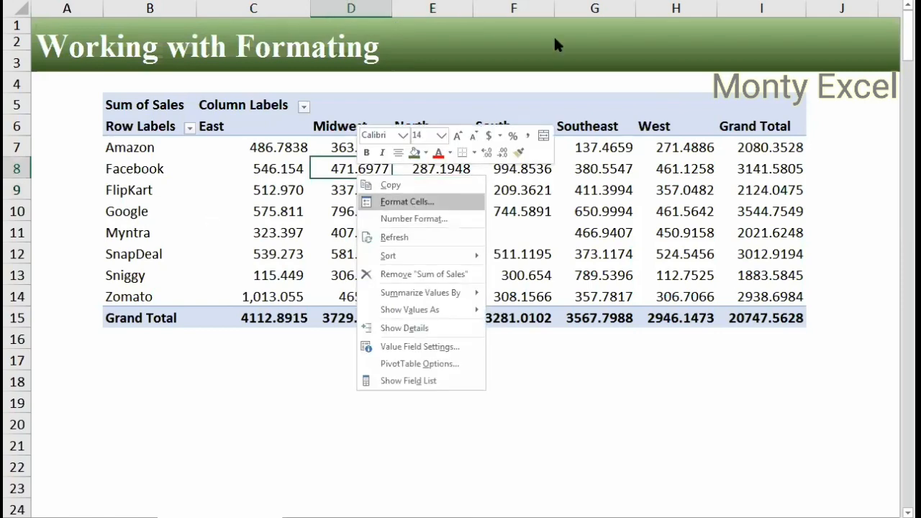
pyautogui.press('Return')
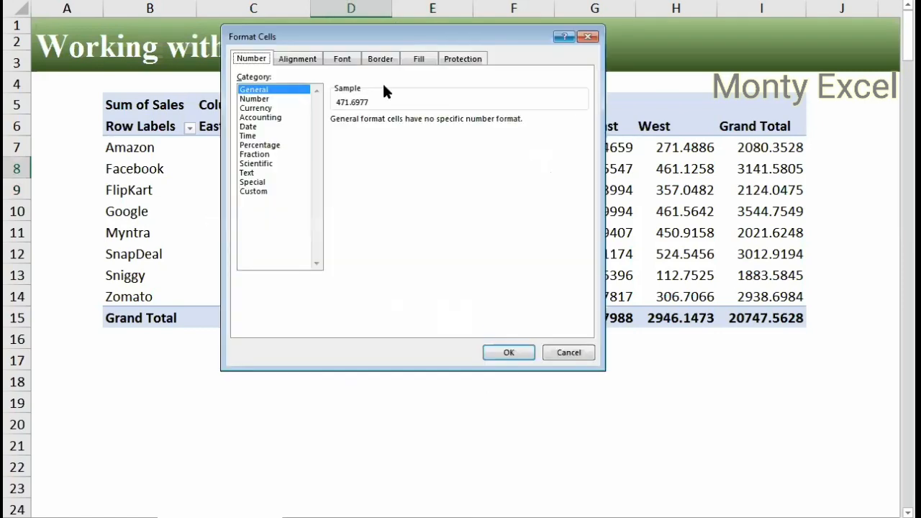
pyautogui.click(569, 353)
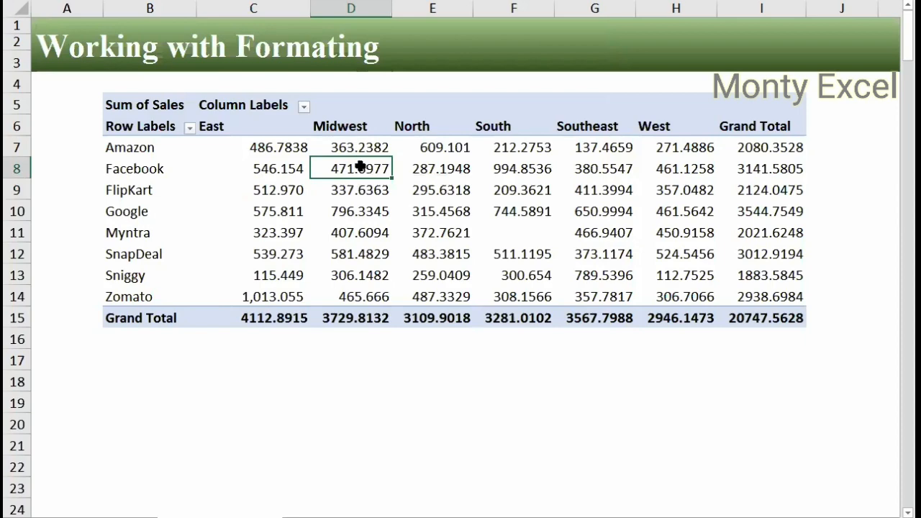
# - Set the Sum of Sales number format to Number with 0 decimal places and the 1000 separator
pyautogui.rightClick(362, 167)
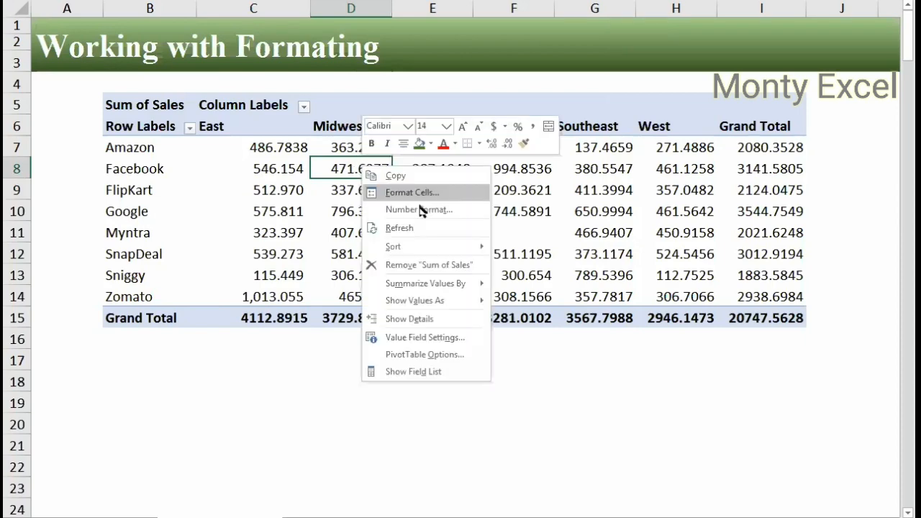
pyautogui.click(418, 152)
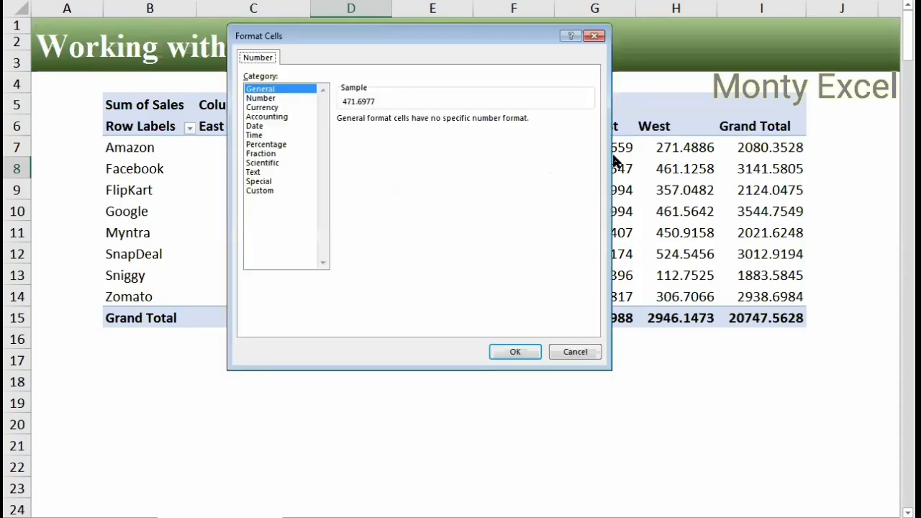
pyautogui.click(515, 222)
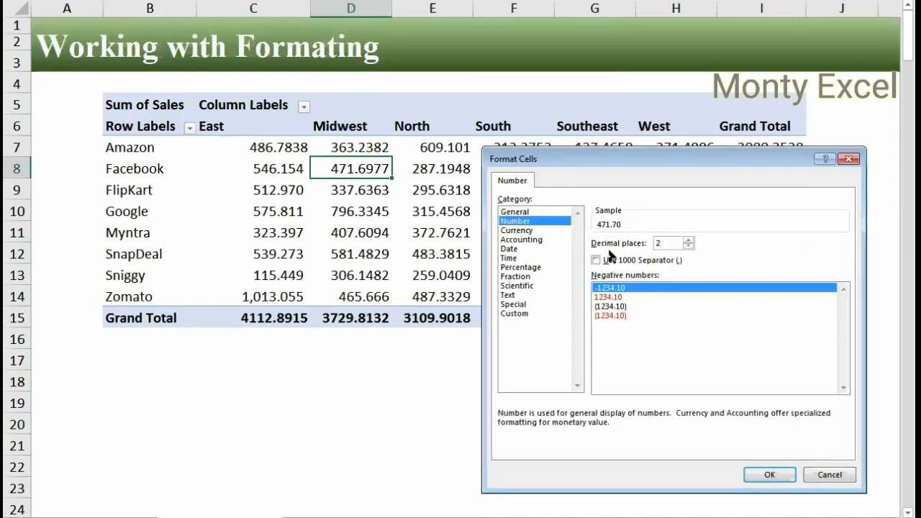
pyautogui.write('0')
pyautogui.press('BackSpace')
pyautogui.press('BackSpace')
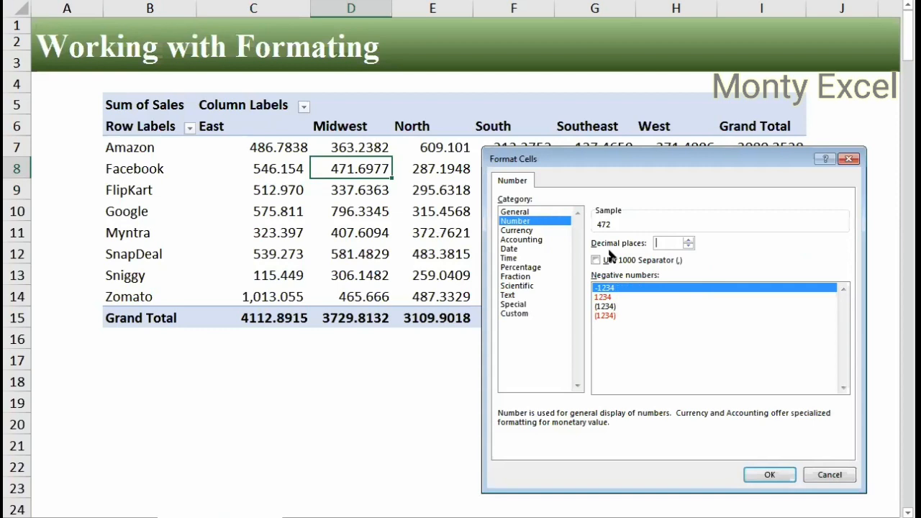
pyautogui.write('0')
pyautogui.click(603, 262)
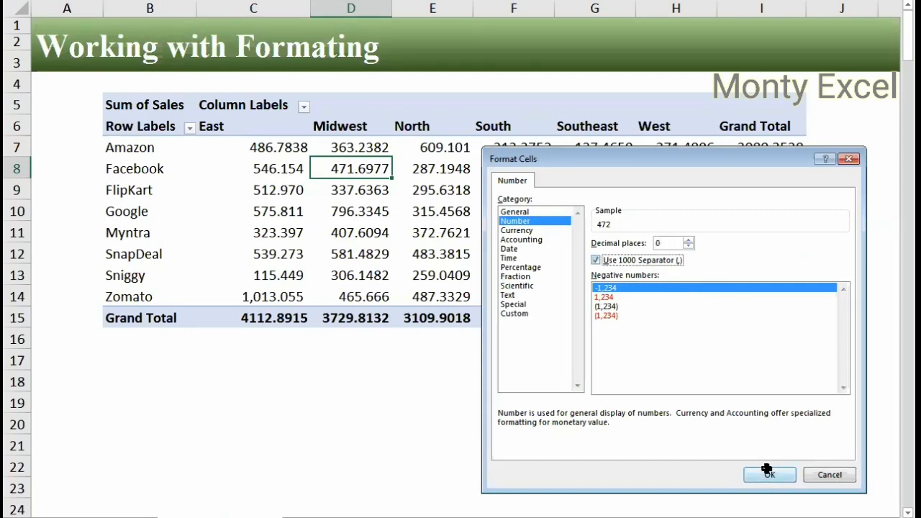
pyautogui.click(767, 471)
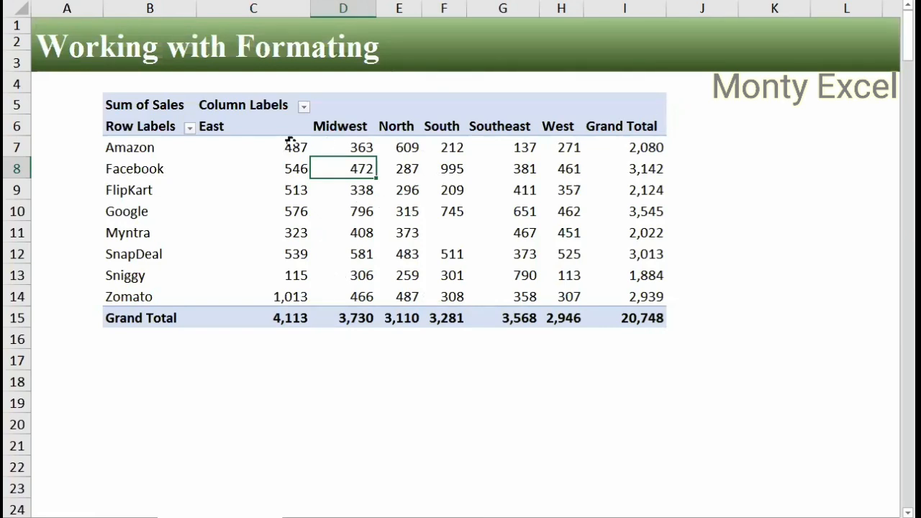
# - Change the Sum of Sales number format to Currency with the $ symbol and 2 decimal places
pyautogui.moveTo(290, 141); pyautogui.dragTo(648, 299)
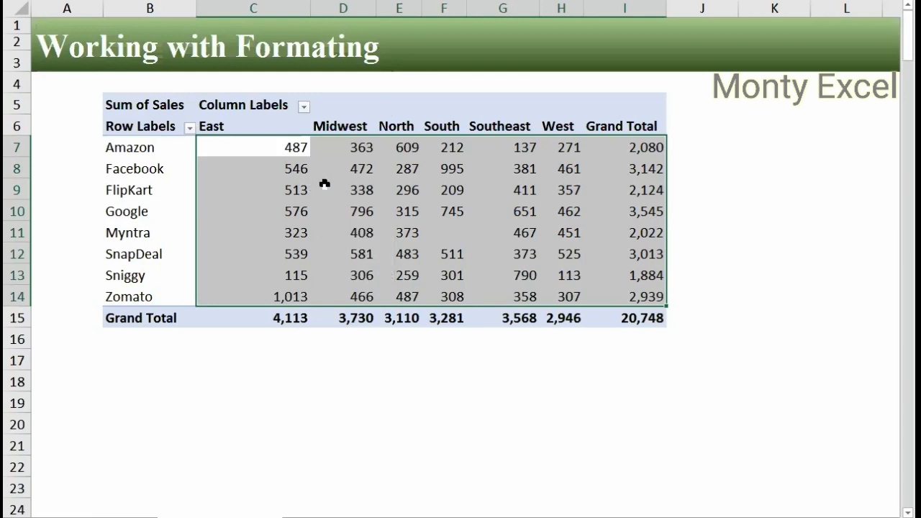
pyautogui.rightClick(357, 174)
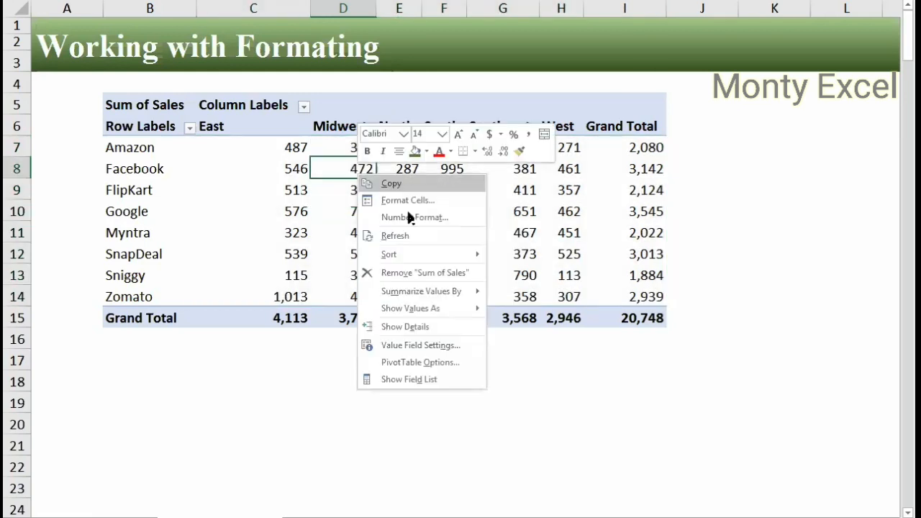
pyautogui.click(413, 217)
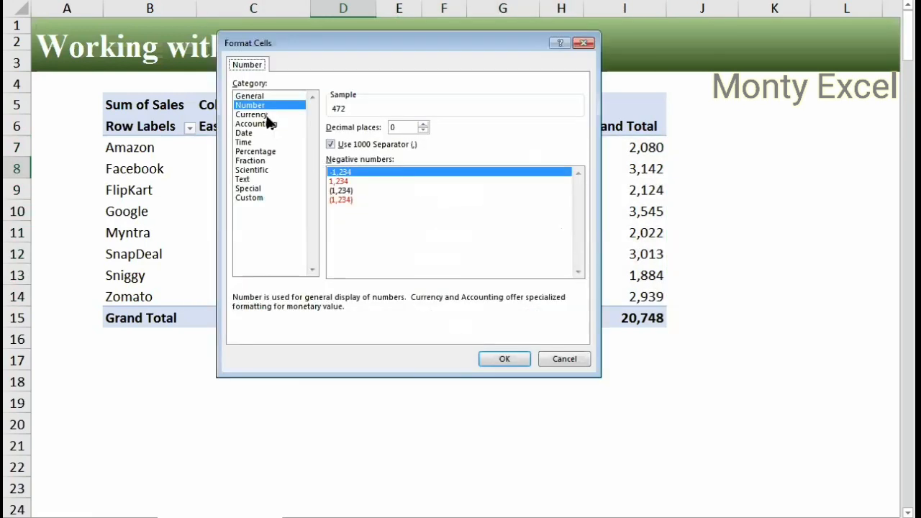
pyautogui.click(266, 115)
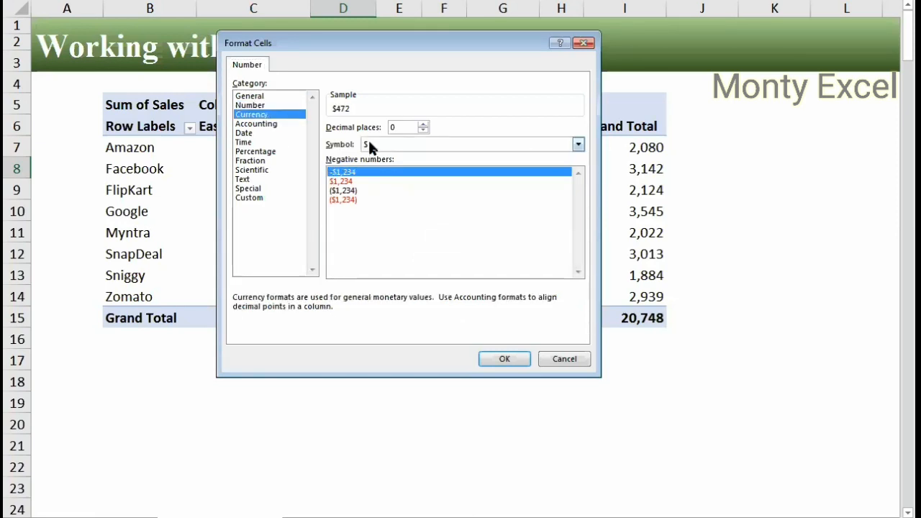
pyautogui.click(368, 143)
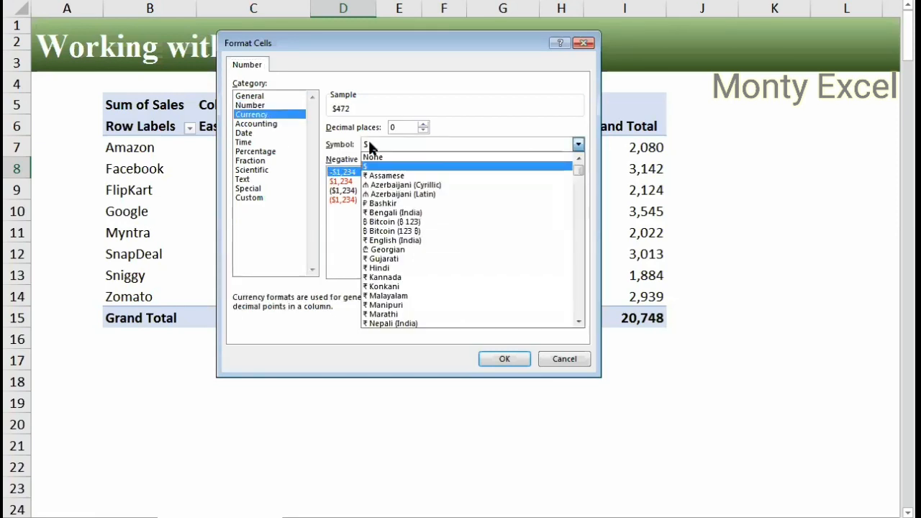
pyautogui.click(406, 126)
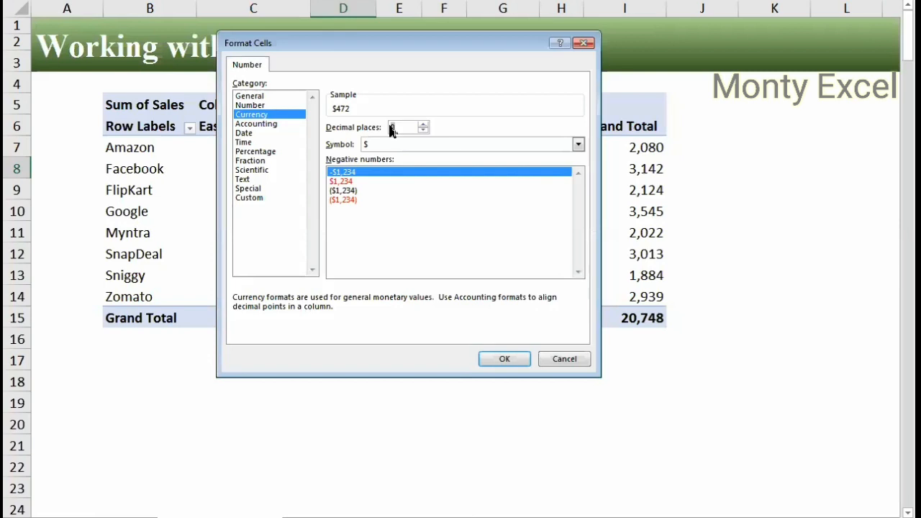
pyautogui.write('2')
pyautogui.click(510, 355)
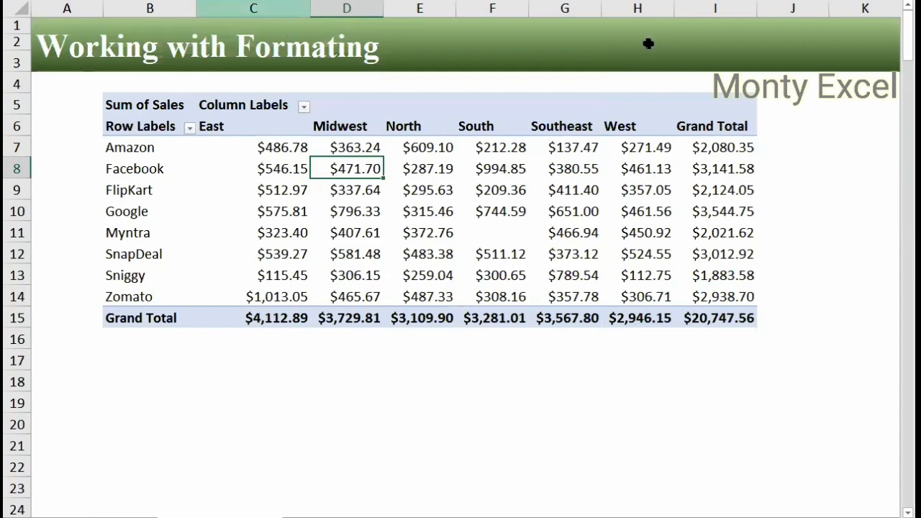
# - Narrow columns C to I until their values no longer fit, and refresh the PivotTable
pyautogui.moveTo(649, 43); pyautogui.dragTo(723, 22)
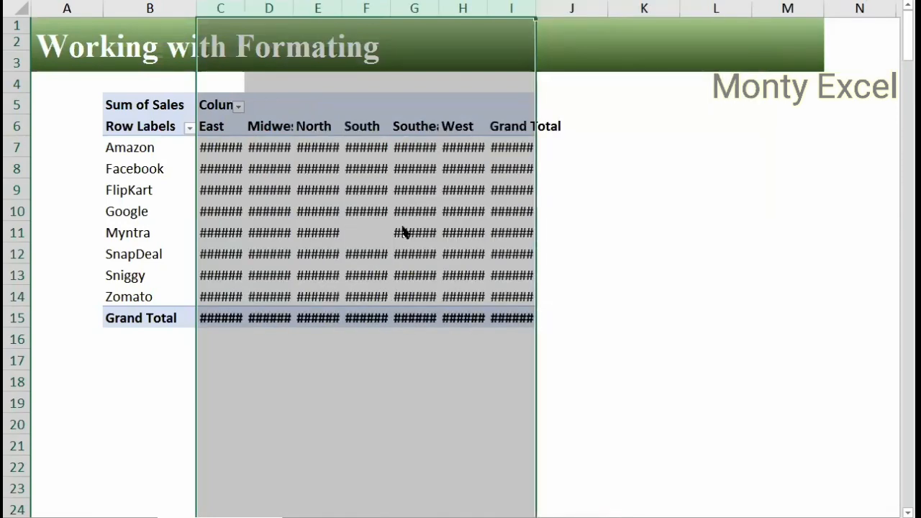
pyautogui.rightClick(356, 191)
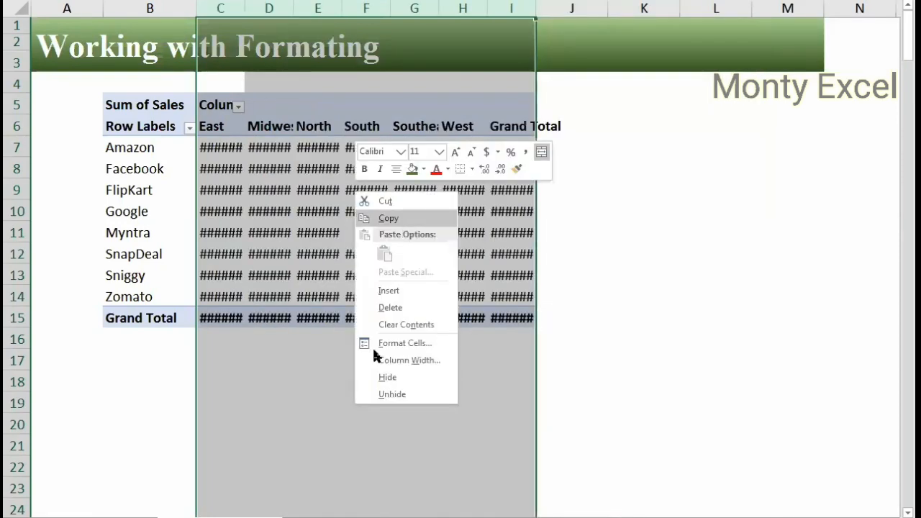
pyautogui.rightClick(308, 206)
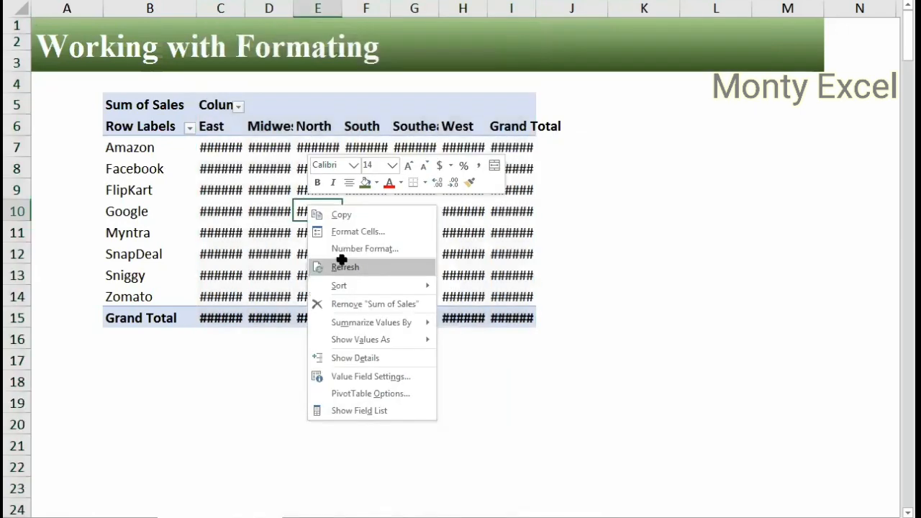
pyautogui.click(342, 262)
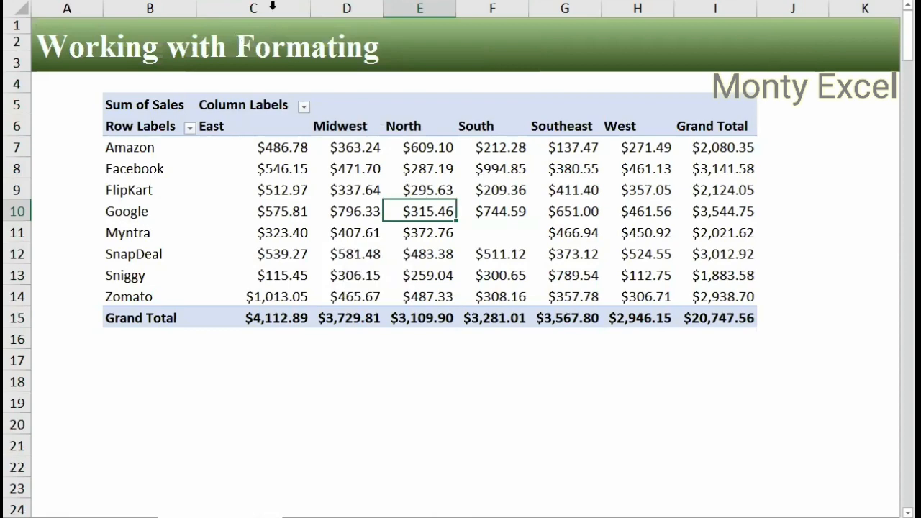
# - Narrow columns C to I slightly, autofit column I and refresh the PivotTable
pyautogui.moveTo(273, 6); pyautogui.dragTo(752, 9)
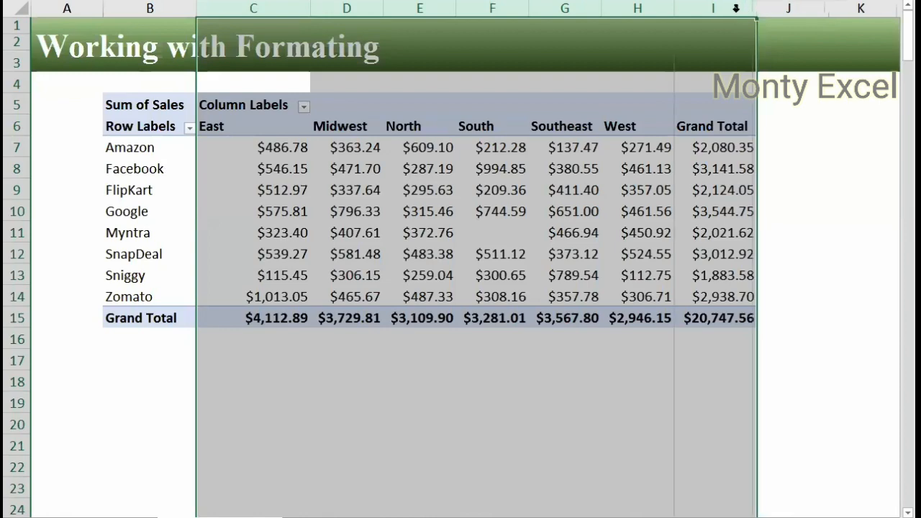
pyautogui.click(623, 192)
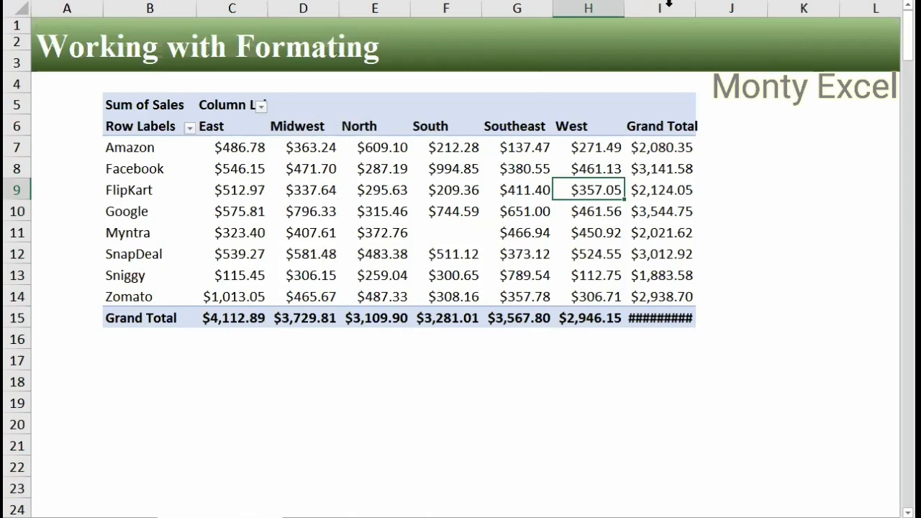
pyautogui.doubleClick(693, 10)
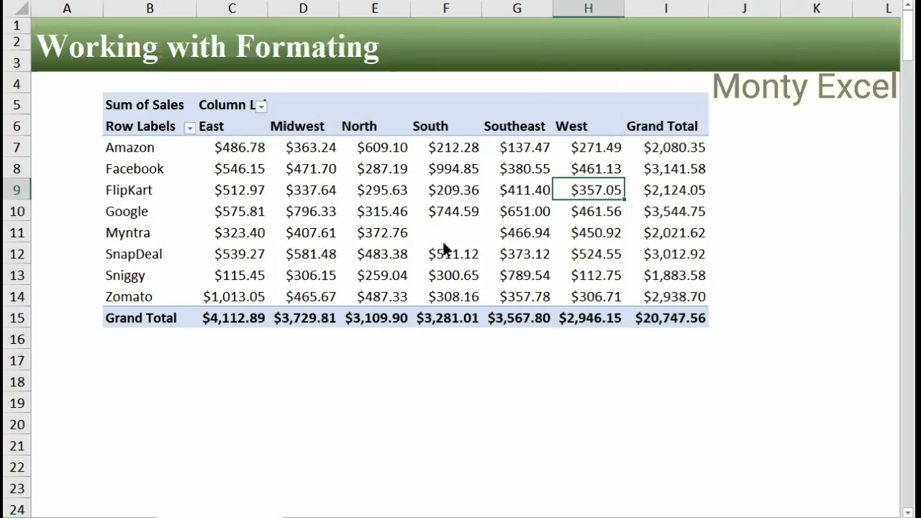
pyautogui.rightClick(407, 177)
pyautogui.press('Return')
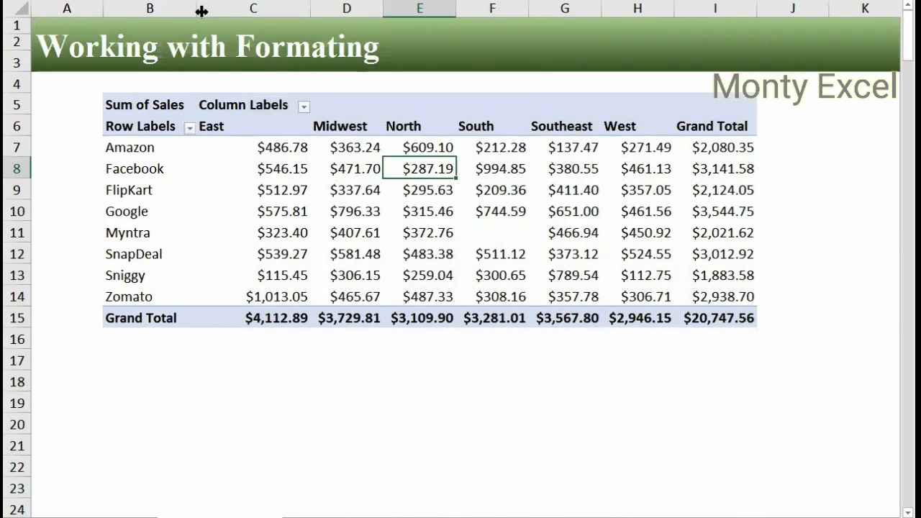
# - Narrow column B slightly and give columns C to I an equal width that just fits the currency values
pyautogui.moveTo(196, 10); pyautogui.dragTo(181, 10)
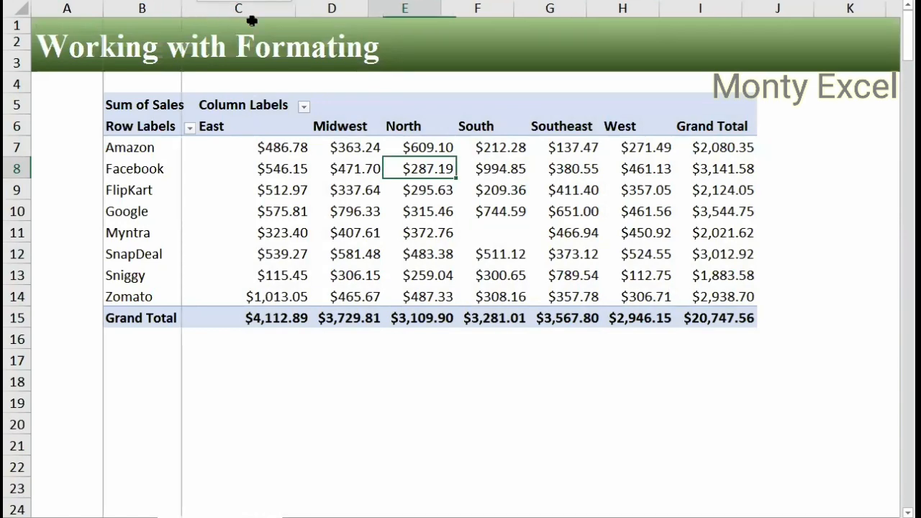
pyautogui.moveTo(251, 6); pyautogui.dragTo(734, 14)
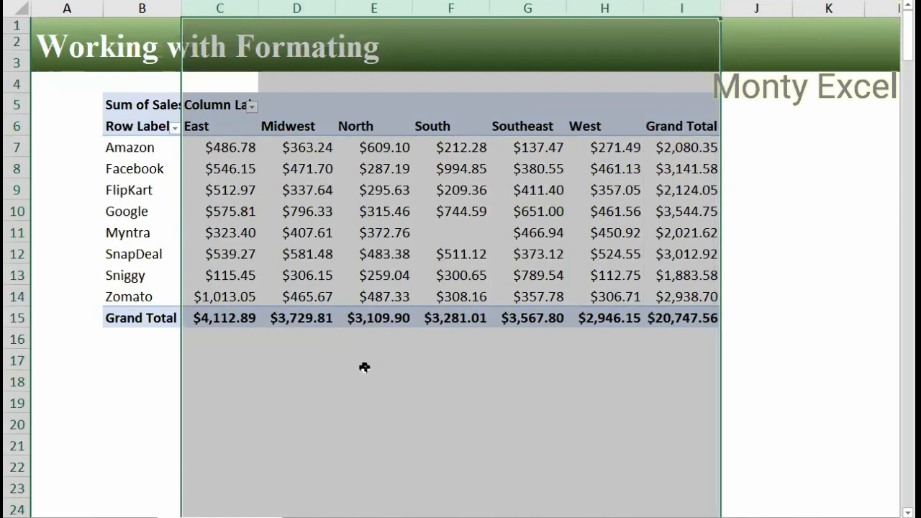
pyautogui.click(364, 367)
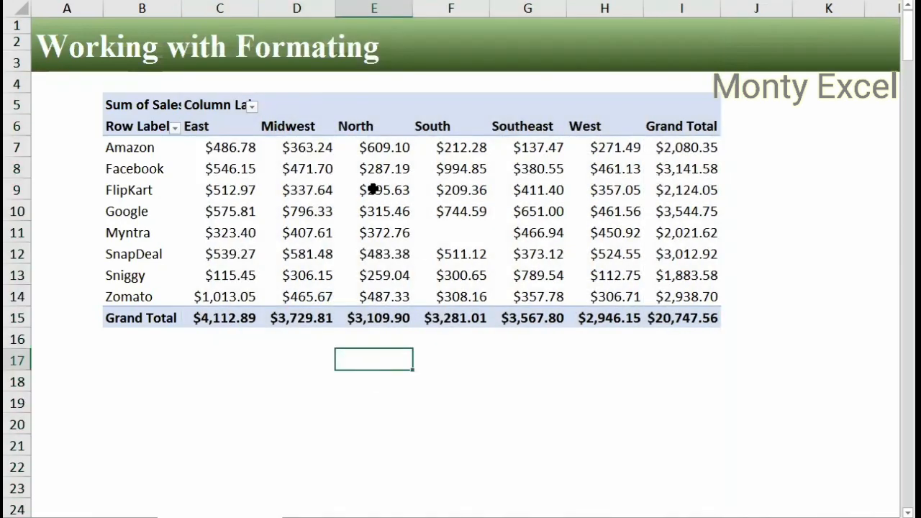
# - Turn off Autofit column widths on update in the PivotTable options
pyautogui.moveTo(373, 188)
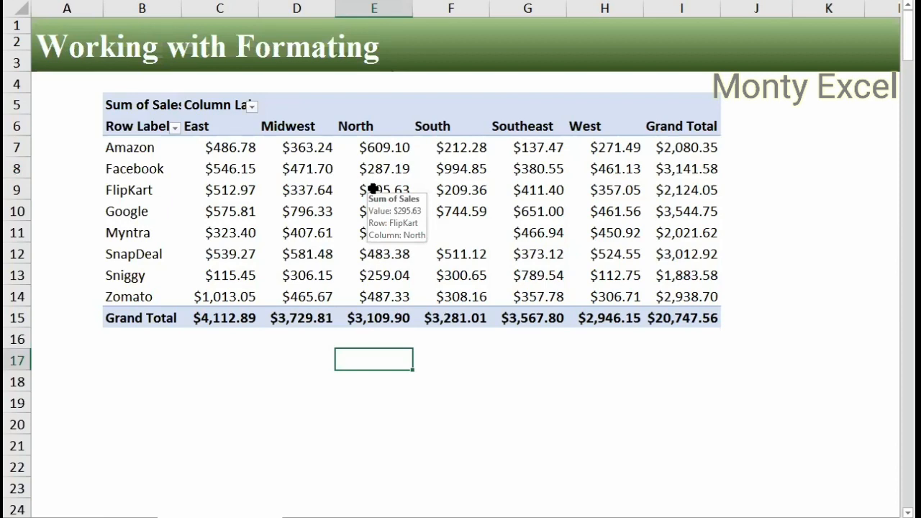
pyautogui.click(373, 189)
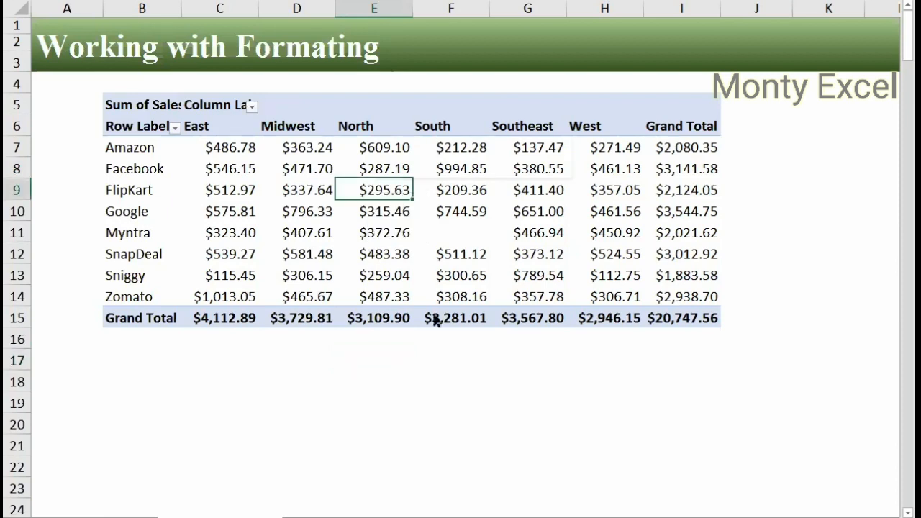
pyautogui.hotkey('shift', 'F10')
pyautogui.click(437, 378)
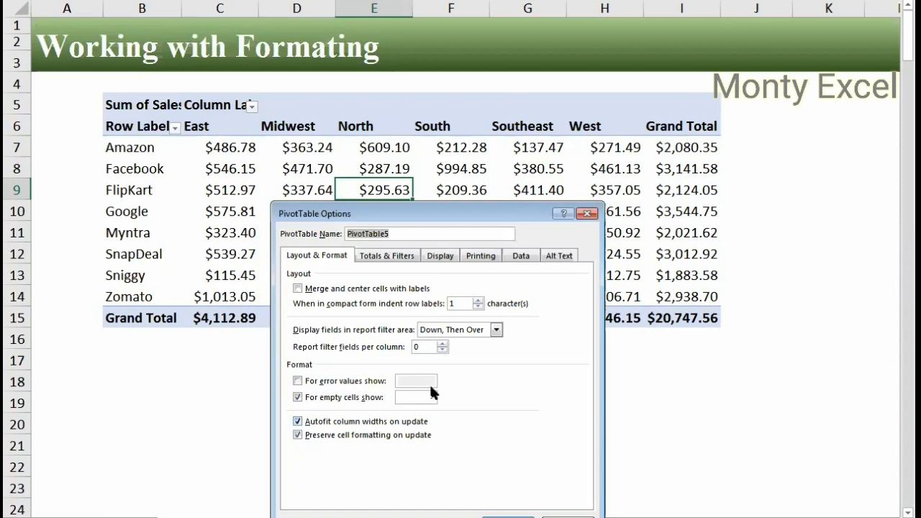
pyautogui.click(298, 423)
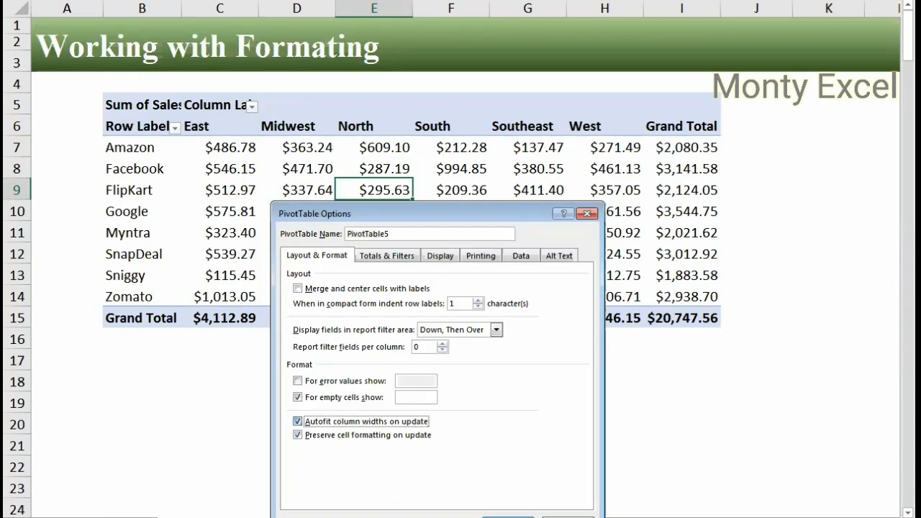
pyautogui.press('Return')
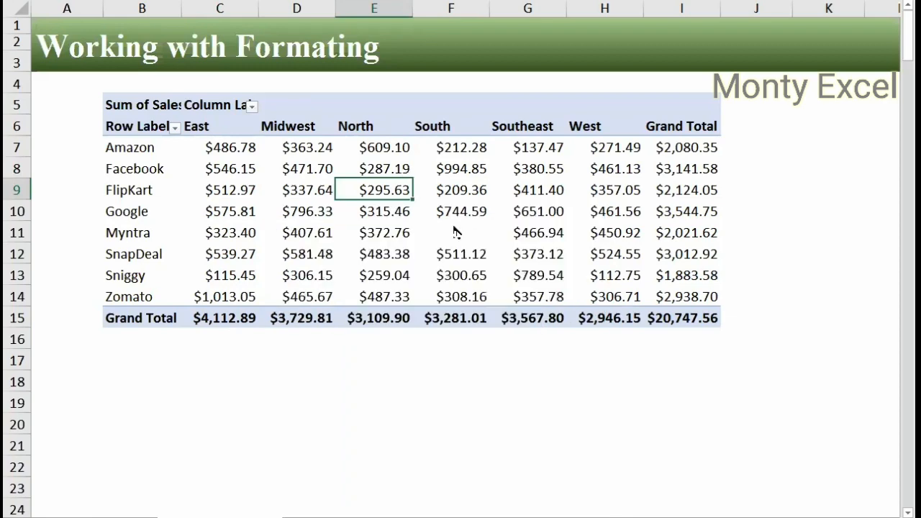
# - Refresh the PivotTable to test whether the manual column widths are kept
pyautogui.rightClick(408, 173)
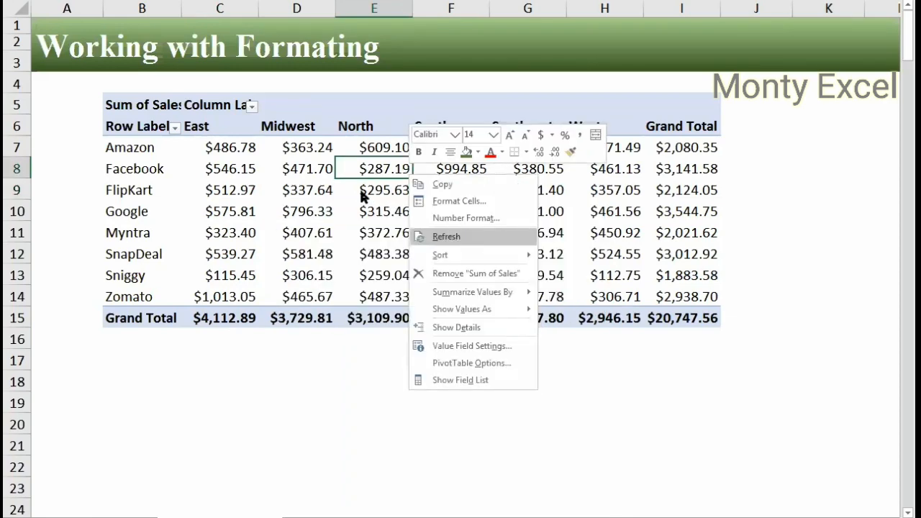
pyautogui.rightClick(345, 170)
pyautogui.click(381, 230)
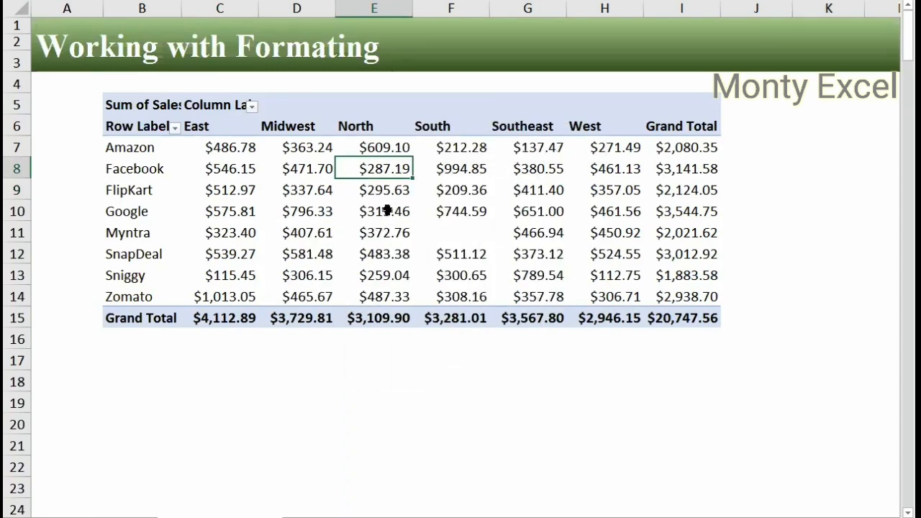
# - Apply blue solid-fill data bars to the FlipKart sales value in the South column
pyautogui.moveTo(544, 276)
pyautogui.moveTo(380, 169)
pyautogui.moveTo(216, 148); pyautogui.dragTo(685, 294)
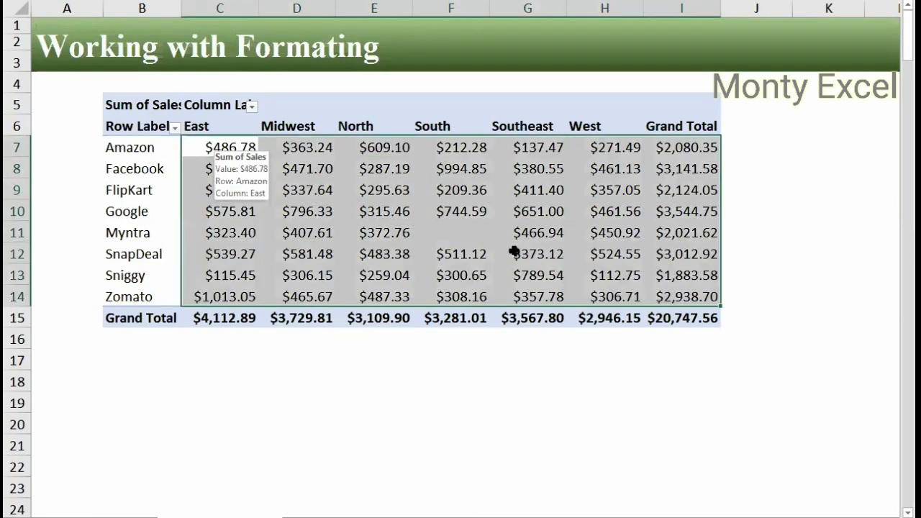
pyautogui.hotkey('shift', 'Left')
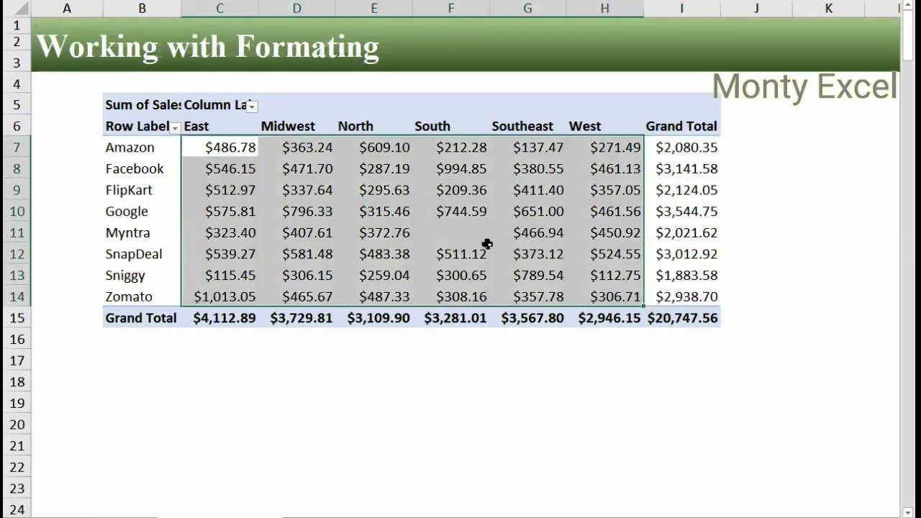
pyautogui.click(468, 190)
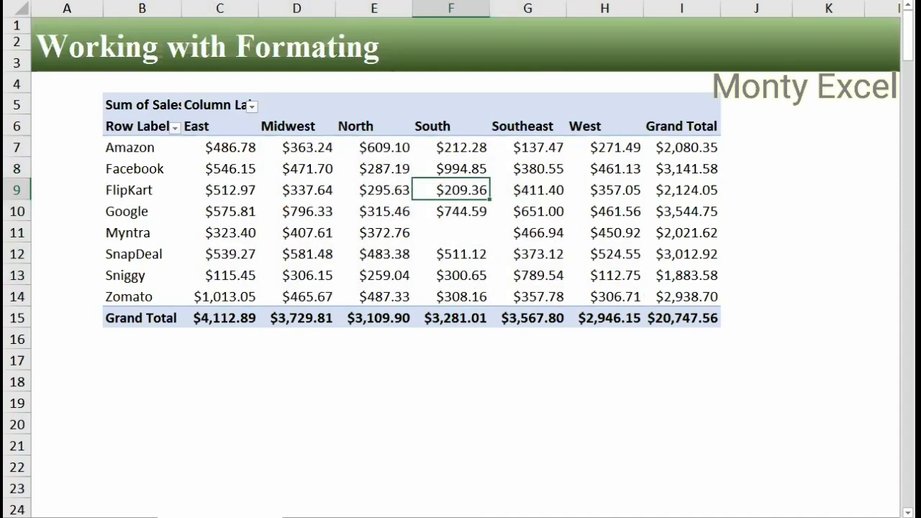
pyautogui.click(545, 0)
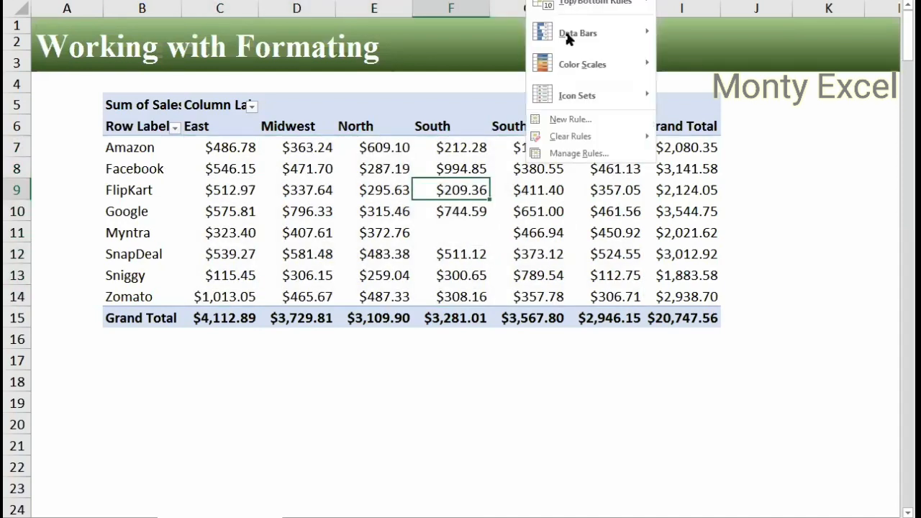
pyautogui.moveTo(575, 33)
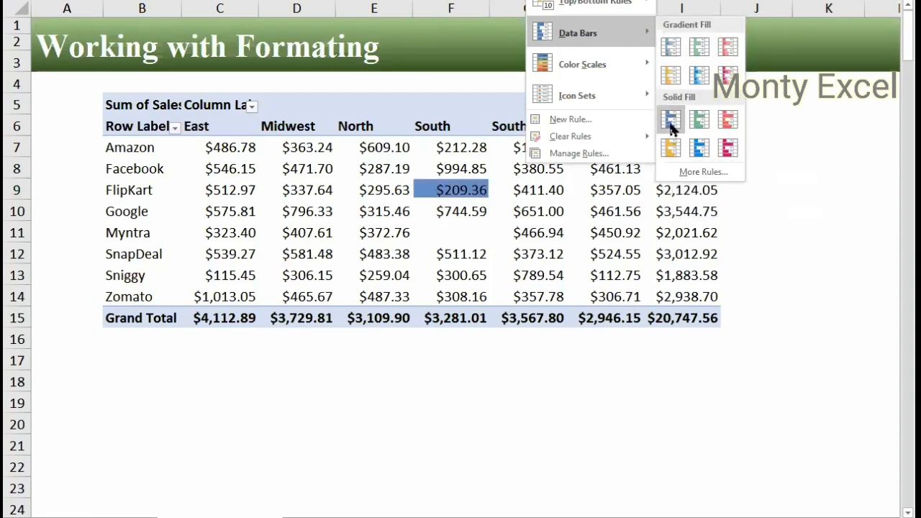
pyautogui.click(672, 128)
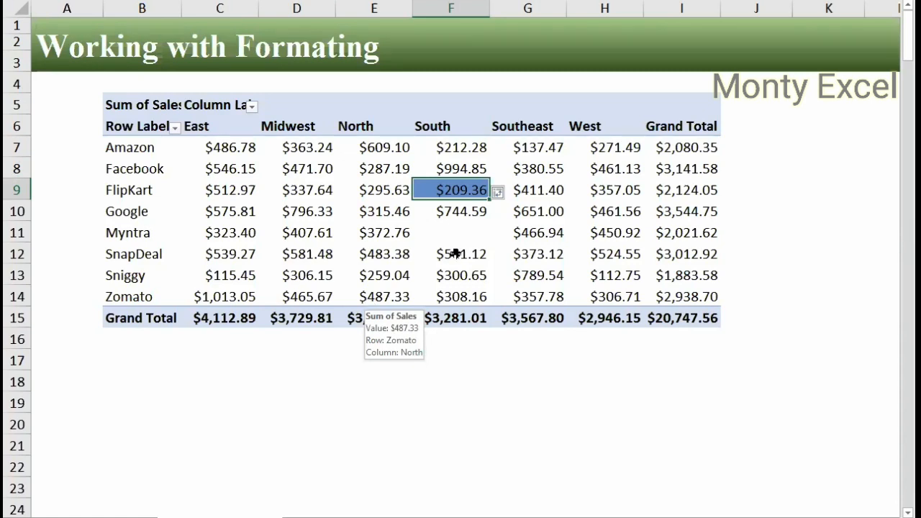
# - Extend the blue data bar rule to all "Sum of Sales" cells, and switch it to only the values for "Customer" and "Region"
pyautogui.click(507, 191)
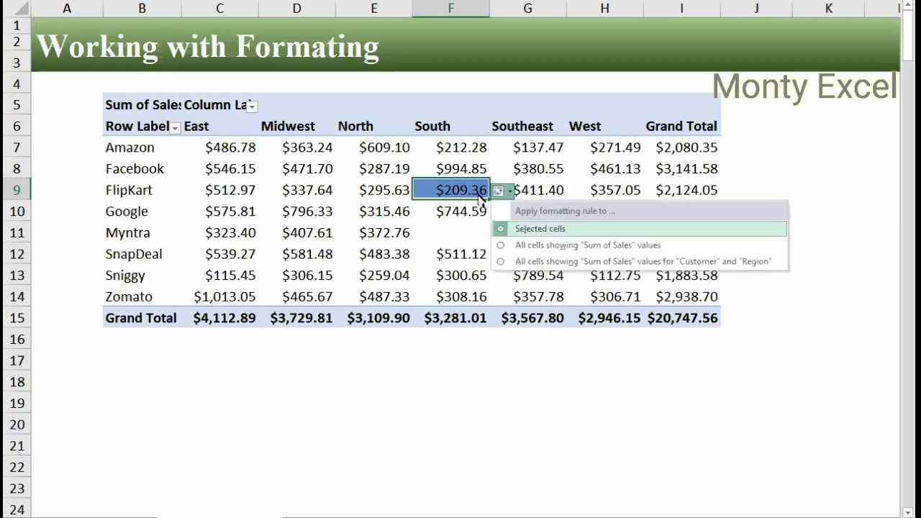
pyautogui.click(500, 246)
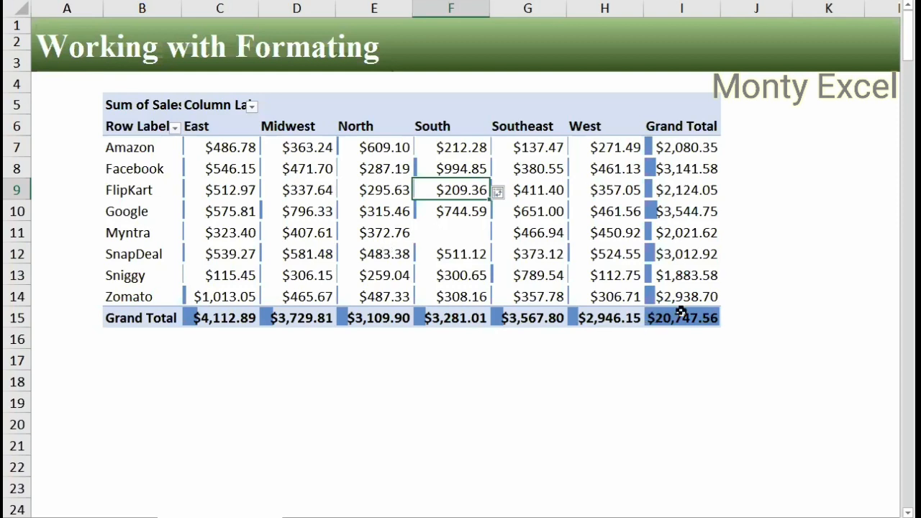
pyautogui.click(509, 192)
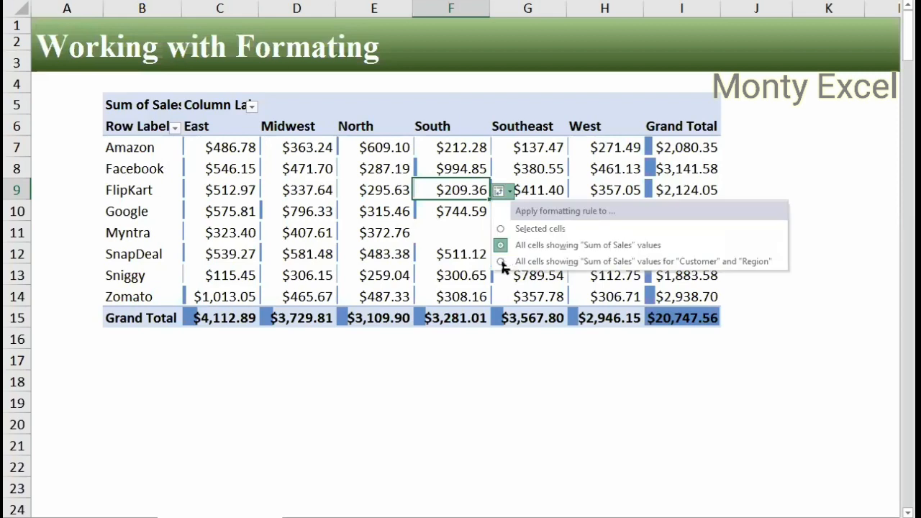
pyautogui.press('Return')
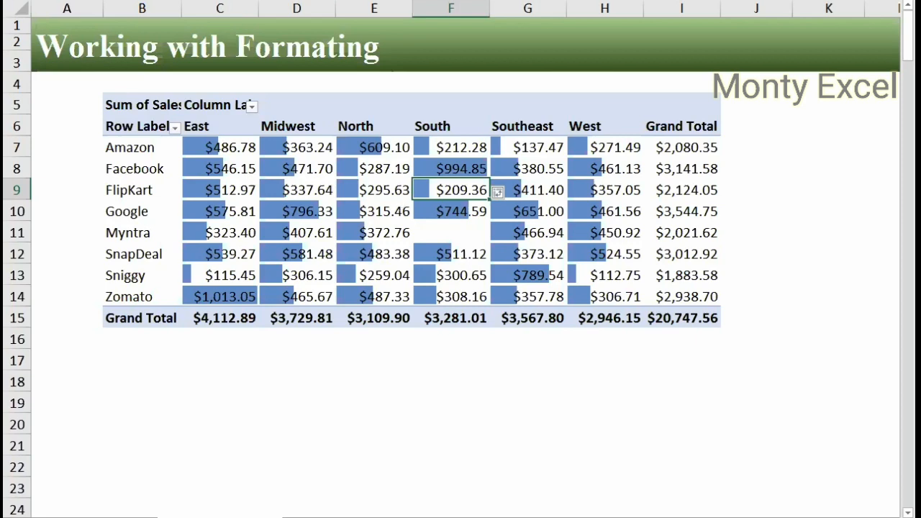
# - Preview the color scales and Top/Bottom rules, and undo the blue data bars in the PivotTable
pyautogui.click(554, 2)
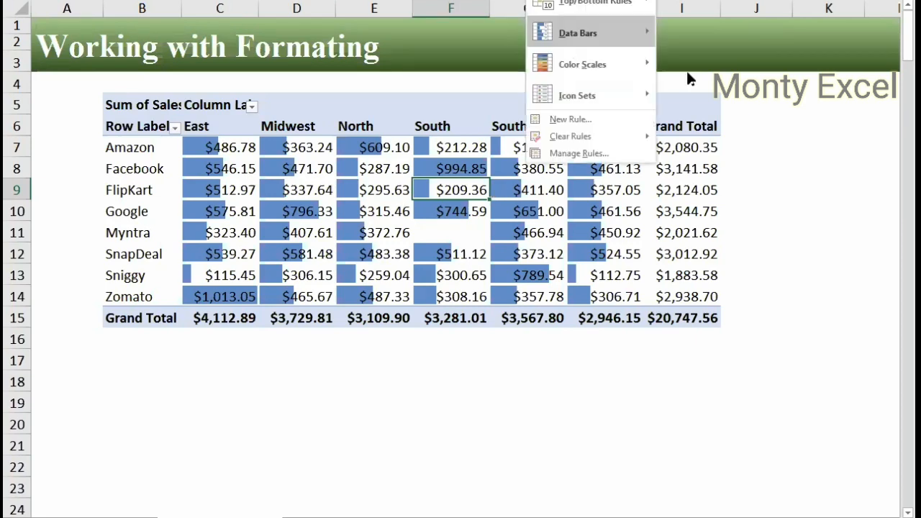
pyautogui.moveTo(571, 60)
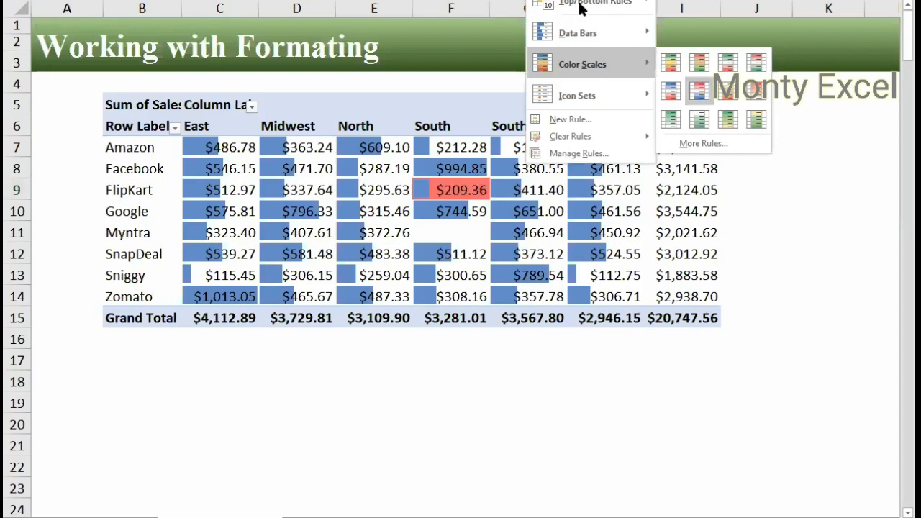
pyautogui.moveTo(584, 6)
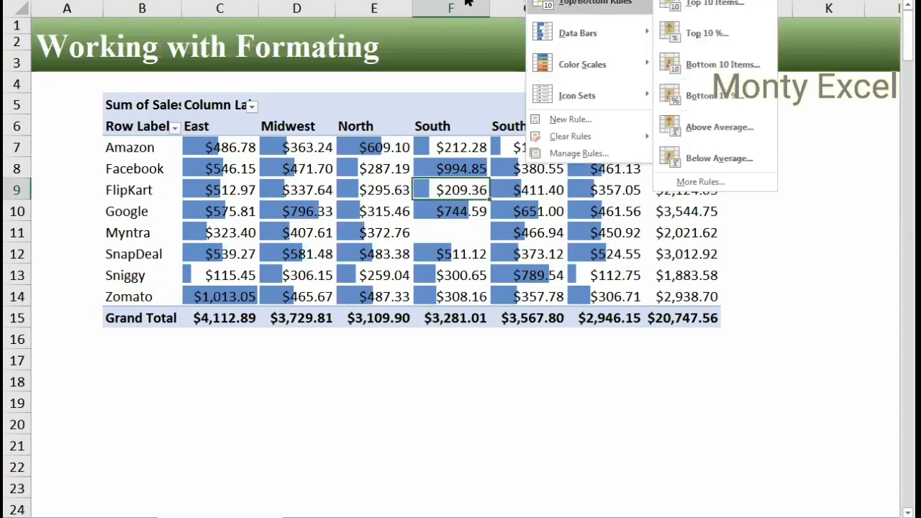
pyautogui.click(461, 191)
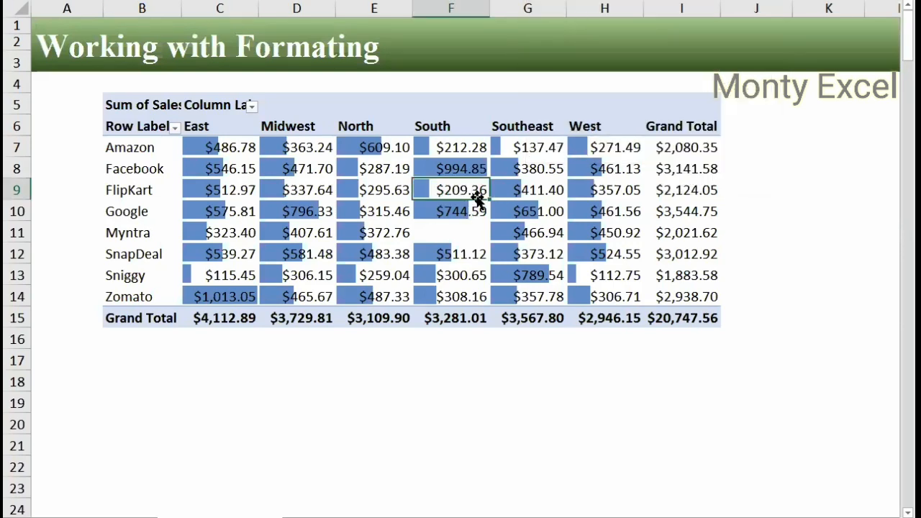
pyautogui.hotkey('ctrl', 'z')
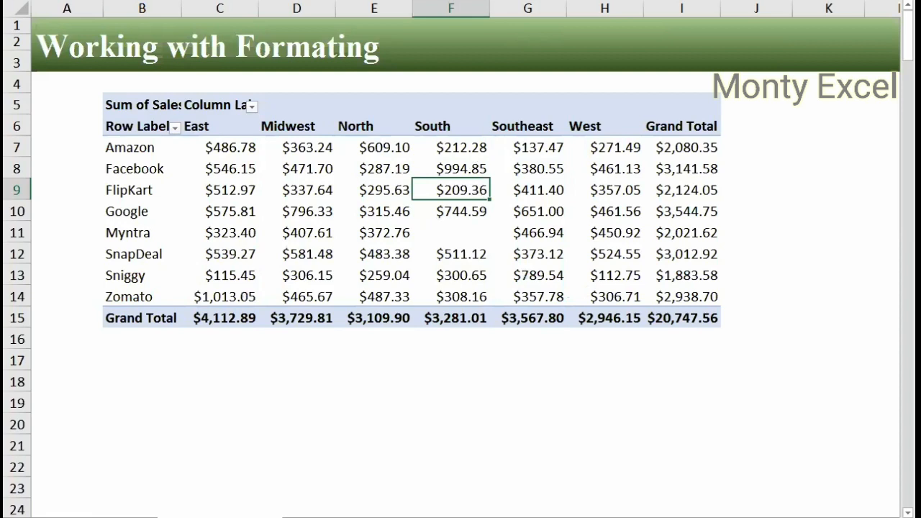
# - Apply red solid-fill data bars to the FlipKart sales value in the South column
pyautogui.click(571, 14)
pyautogui.moveTo(578, 32)
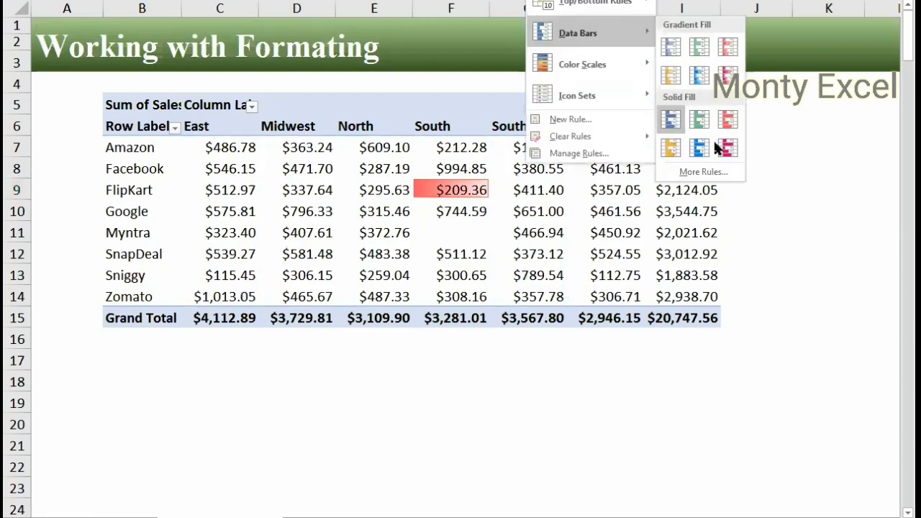
pyautogui.click(729, 121)
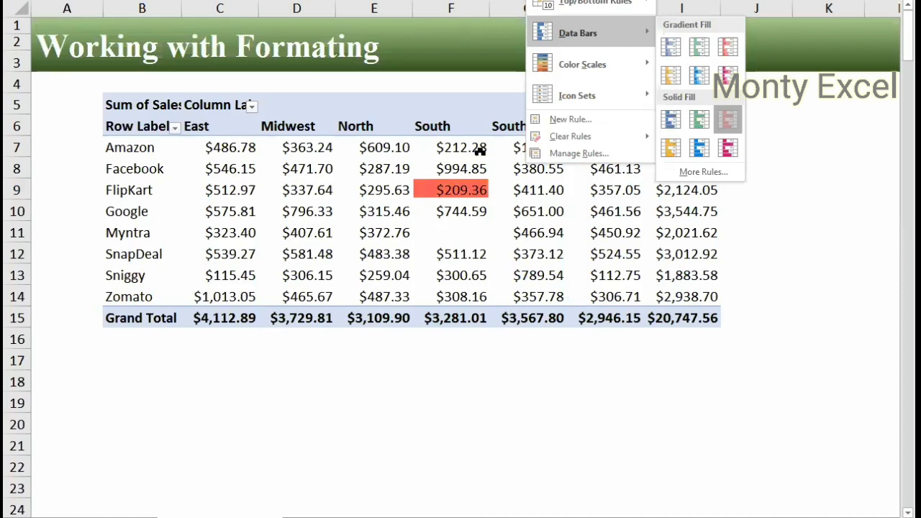
# - Extend the red data bar rule to all "Sum of Sales" cells, and restrict it to the values for "Customer" and "Region"
pyautogui.click(499, 191)
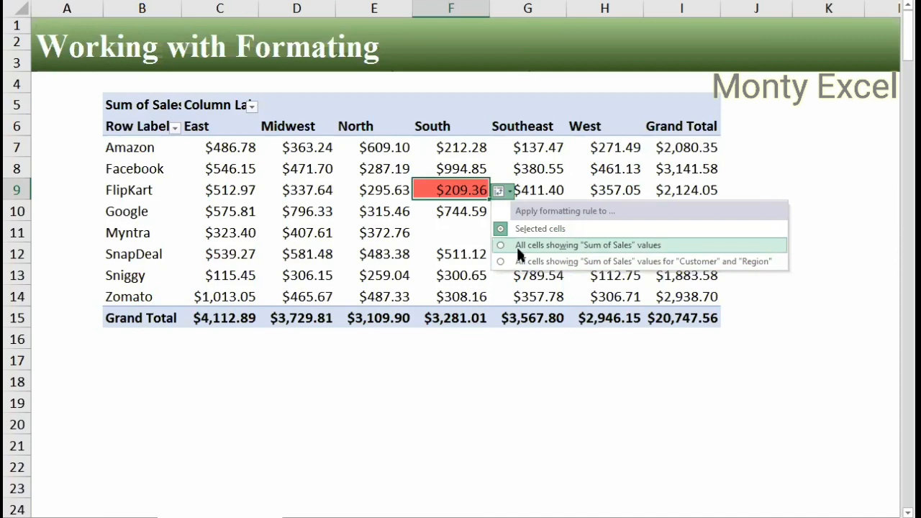
pyautogui.click(517, 246)
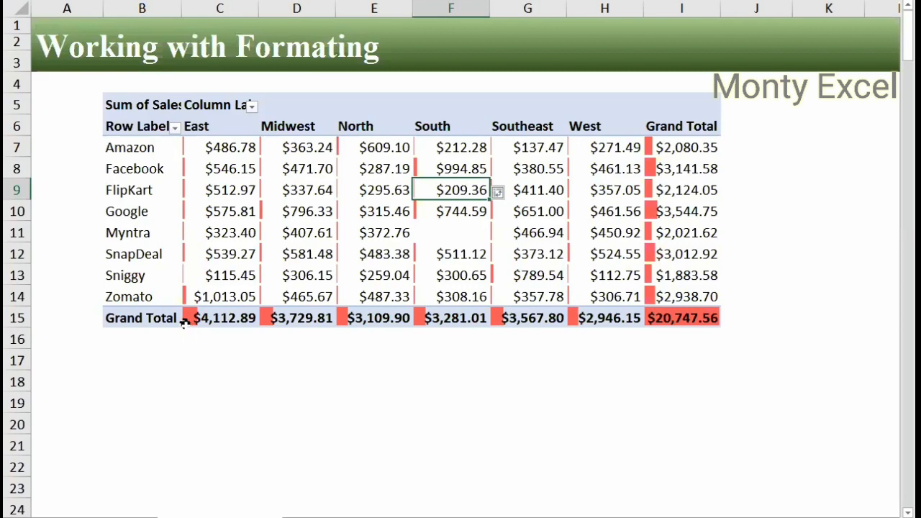
pyautogui.click(509, 191)
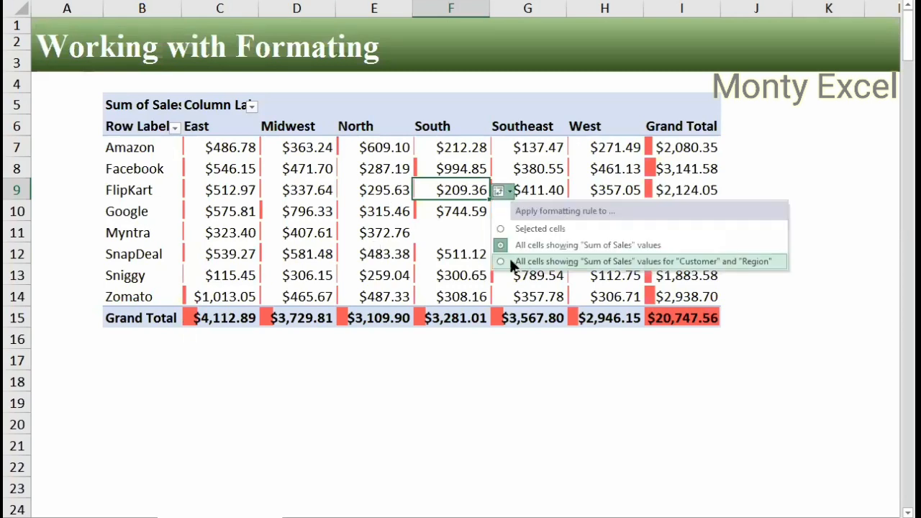
pyautogui.press('Return')
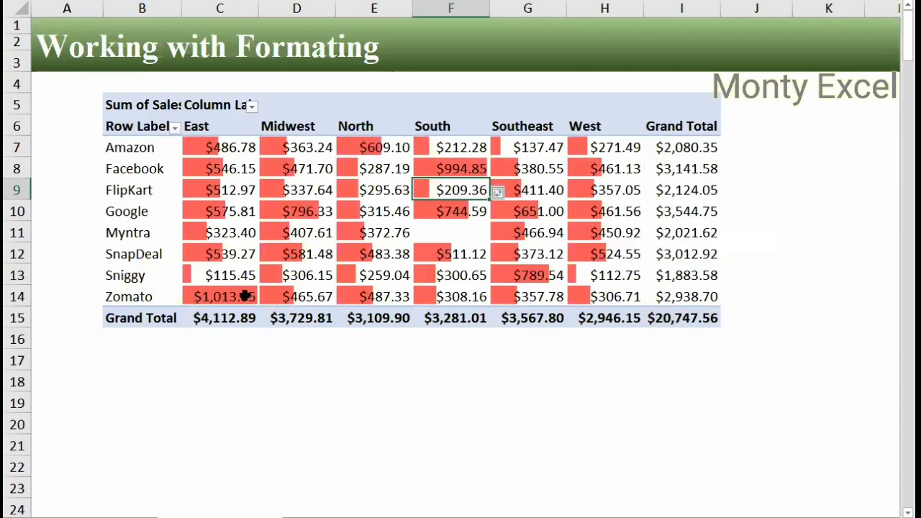
# - Show the detail records behind the East grand total and delete the generated sheet
pyautogui.click(194, 270)
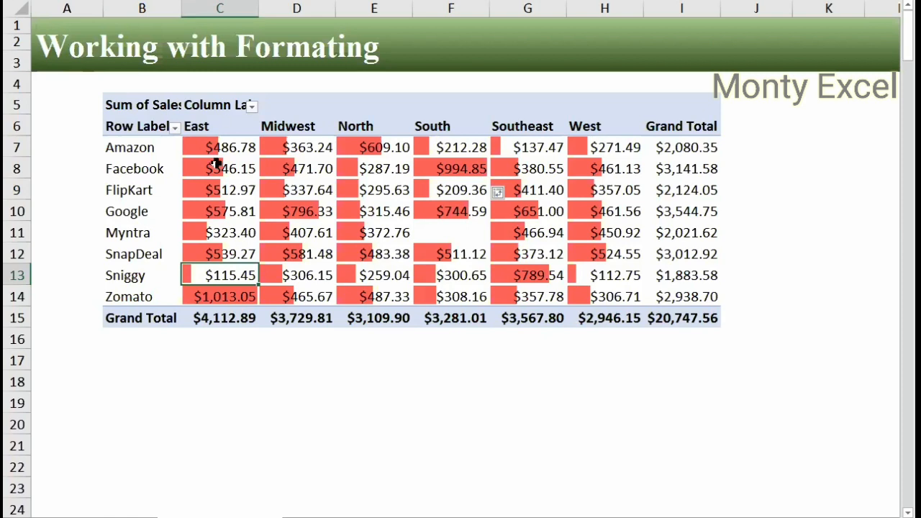
pyautogui.doubleClick(224, 320)
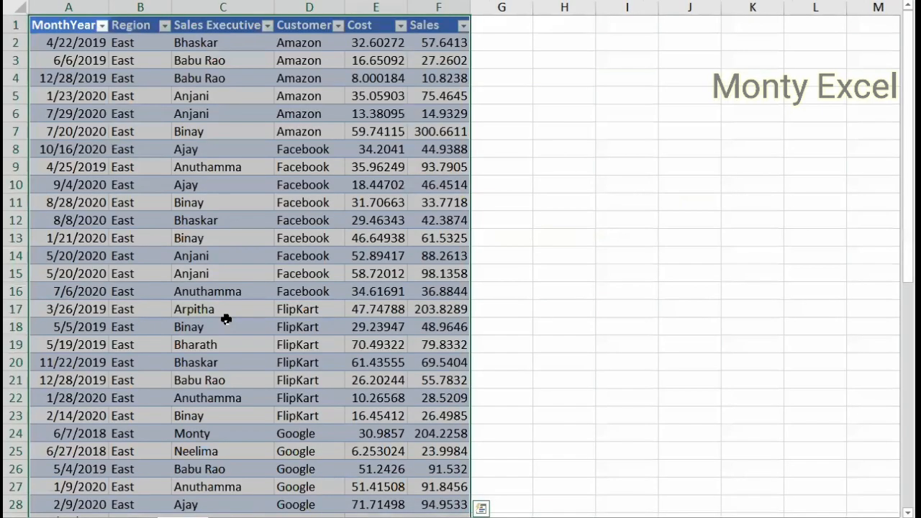
pyautogui.rightClick(240, 381)
pyautogui.click(262, 378)
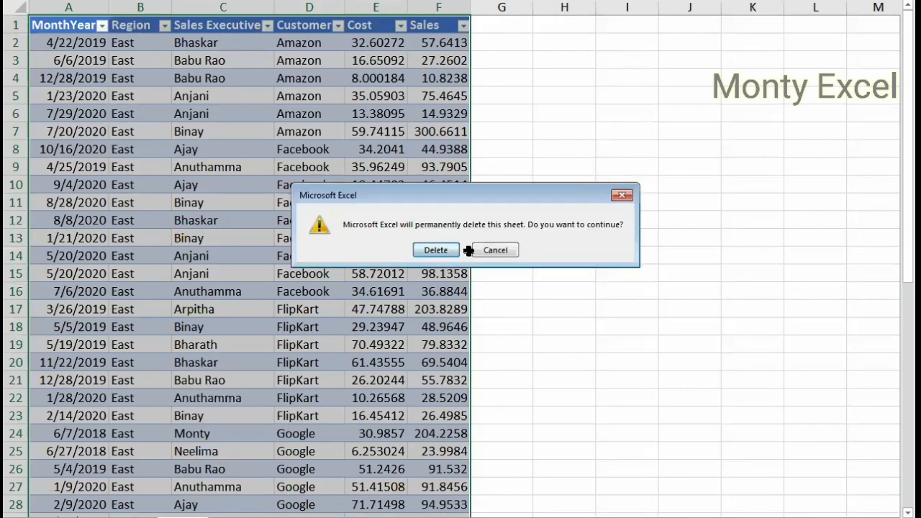
pyautogui.click(437, 250)
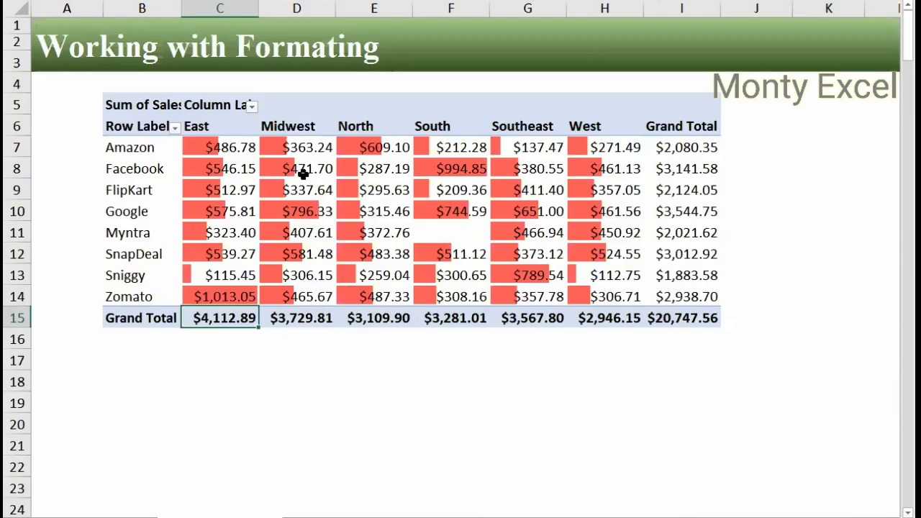
# - Show the field list for the PivotTable from the Facebook sales value in the South column
pyautogui.moveTo(234, 149); pyautogui.dragTo(683, 295)
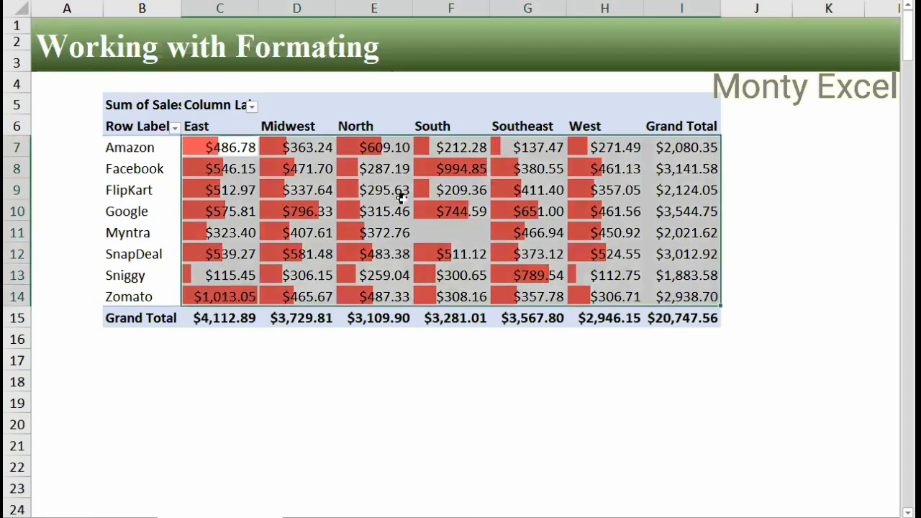
pyautogui.click(286, 187)
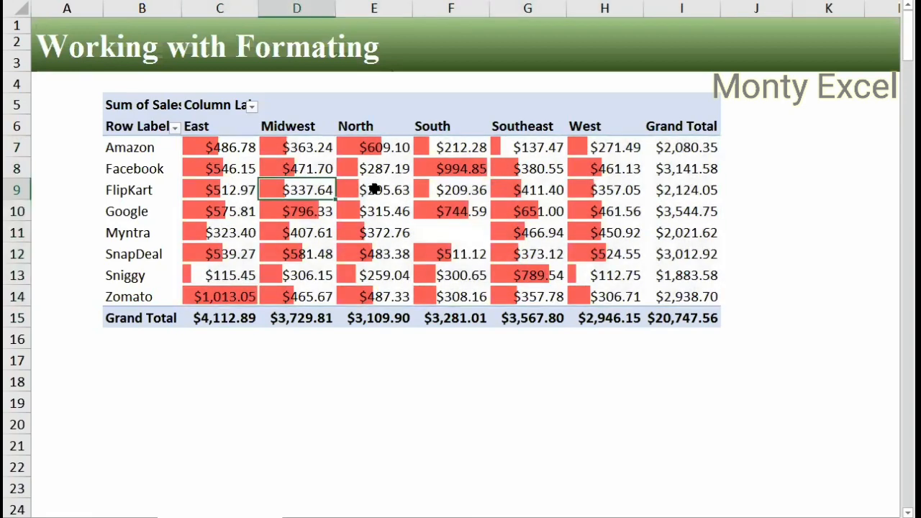
pyautogui.rightClick(460, 172)
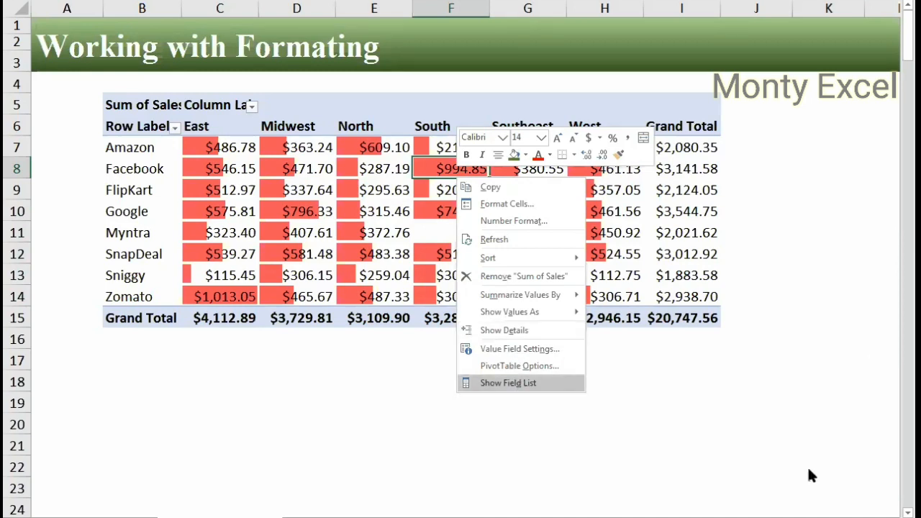
pyautogui.press('Return')
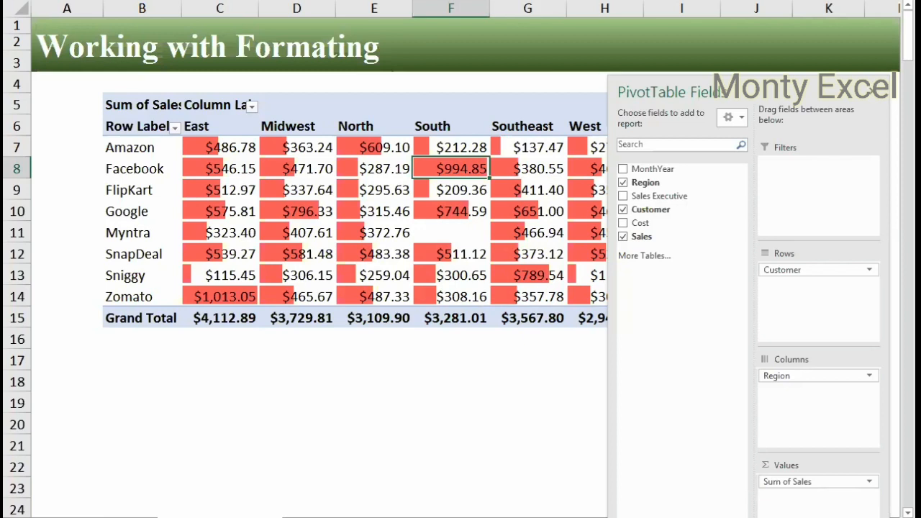
pyautogui.click(631, 51)
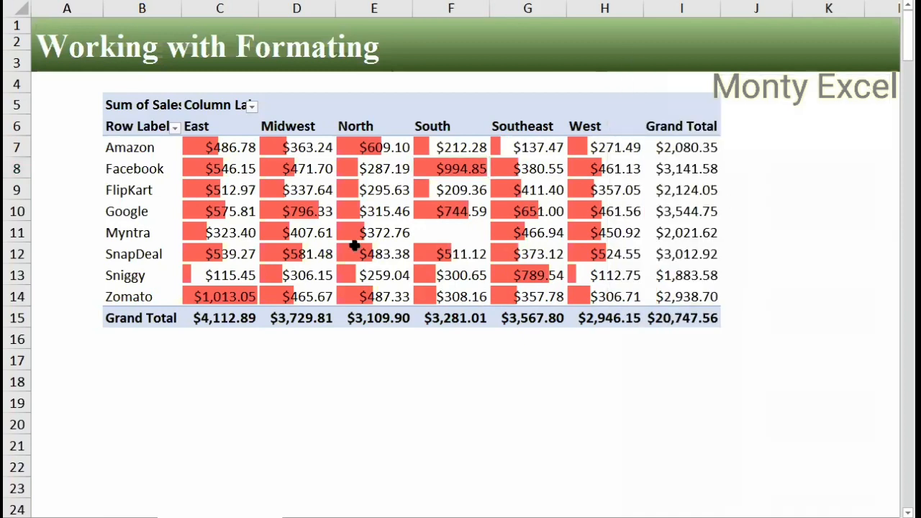
pyautogui.click(451, 170)
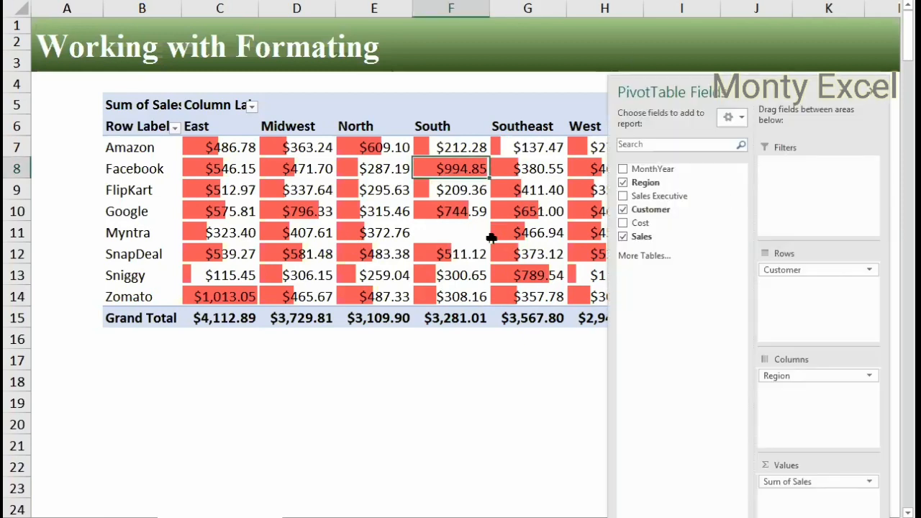
# - Change the Sales value field's summary calculation to Average
pyautogui.click(869, 484)
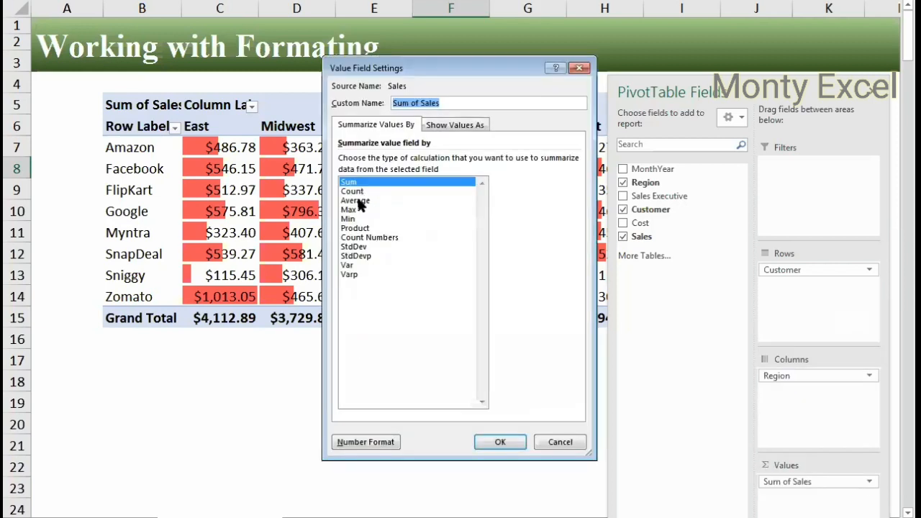
pyautogui.click(358, 193)
pyautogui.click(355, 201)
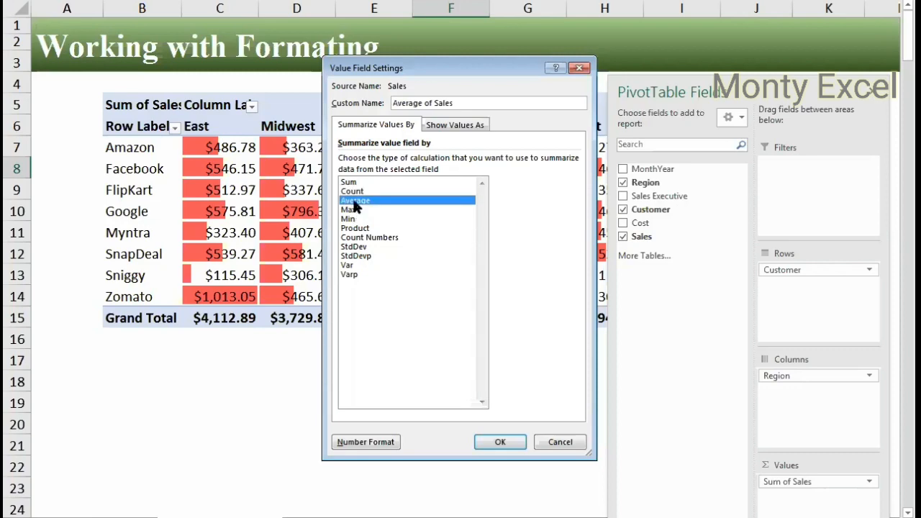
pyautogui.press('Down')
pyautogui.press('Up')
pyautogui.click(508, 444)
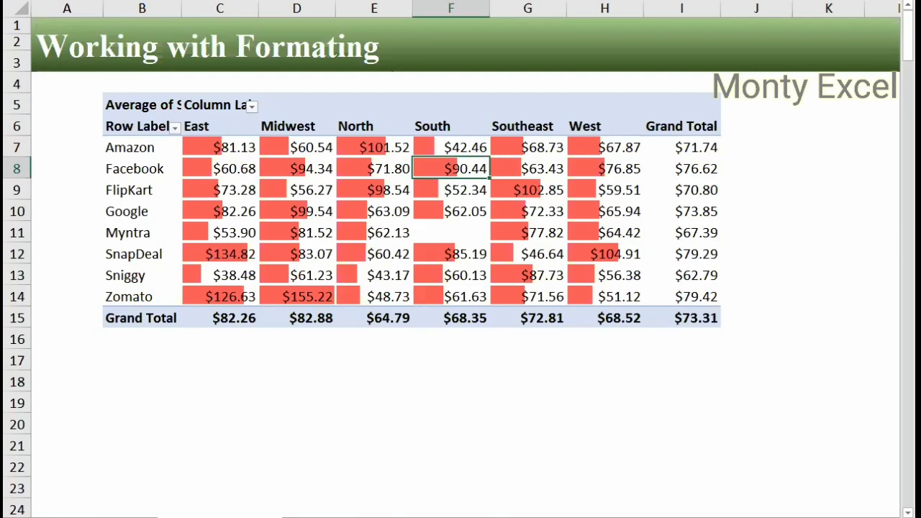
# - Switch to the worksheet titled "Seetings Example"
pyautogui.click(338, 517)
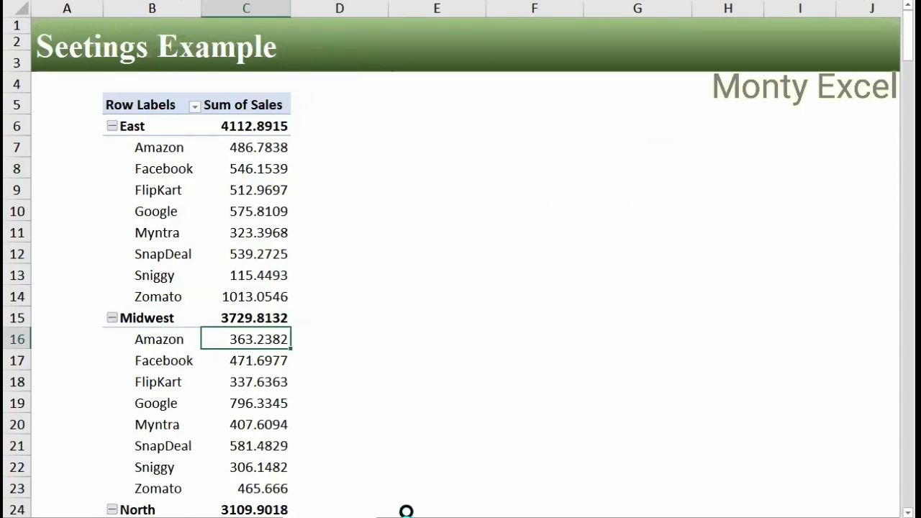
# - Switch to the worksheet titled "Show Values as" and remove the Customer field from the PivotTable's Rows area
pyautogui.moveTo(366, 512); pyautogui.dragTo(374, 517)
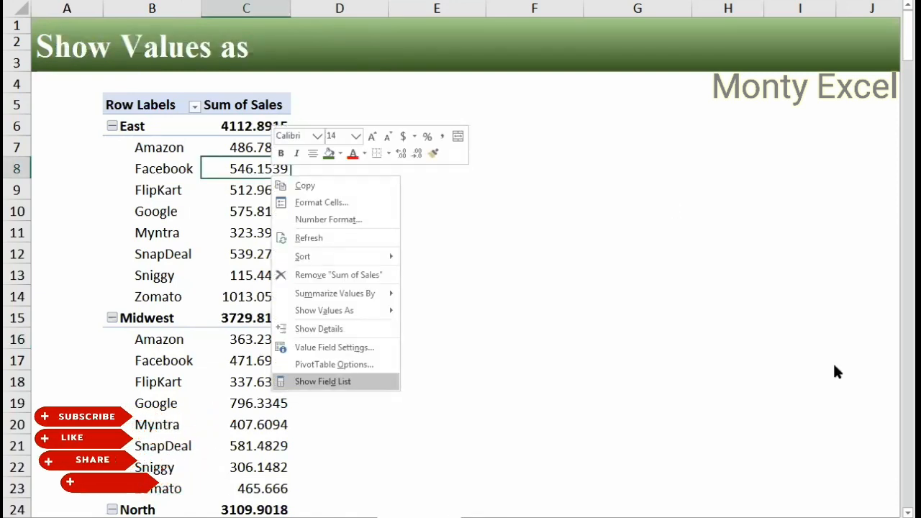
pyautogui.press('Return')
pyautogui.moveTo(798, 284); pyautogui.dragTo(817, 155)
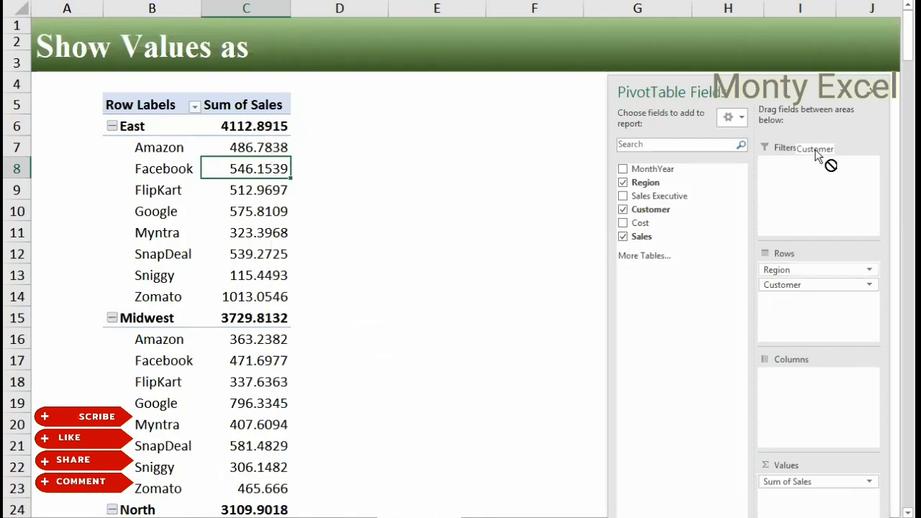
pyautogui.moveTo(798, 287); pyautogui.dragTo(441, 352)
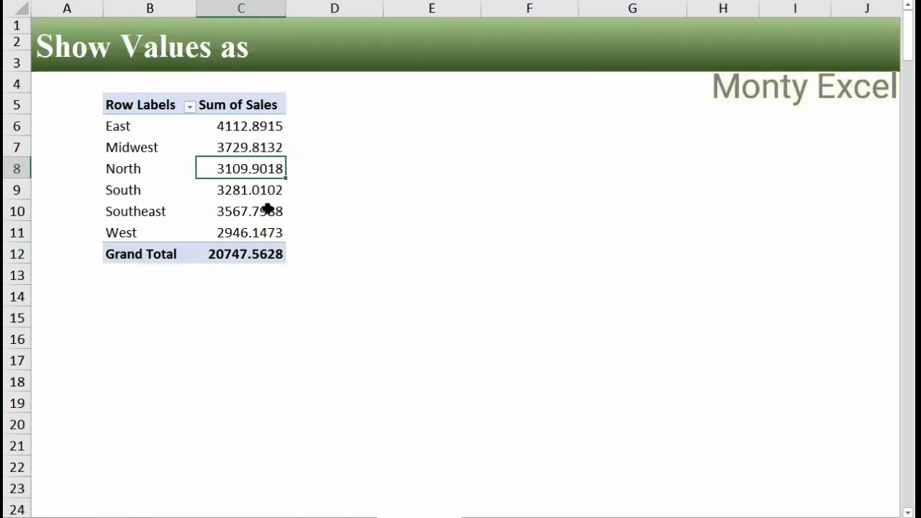
# - Try the tabular report layout on the Region PivotTable, and undo the layout change
pyautogui.moveTo(147, 106); pyautogui.dragTo(265, 251)
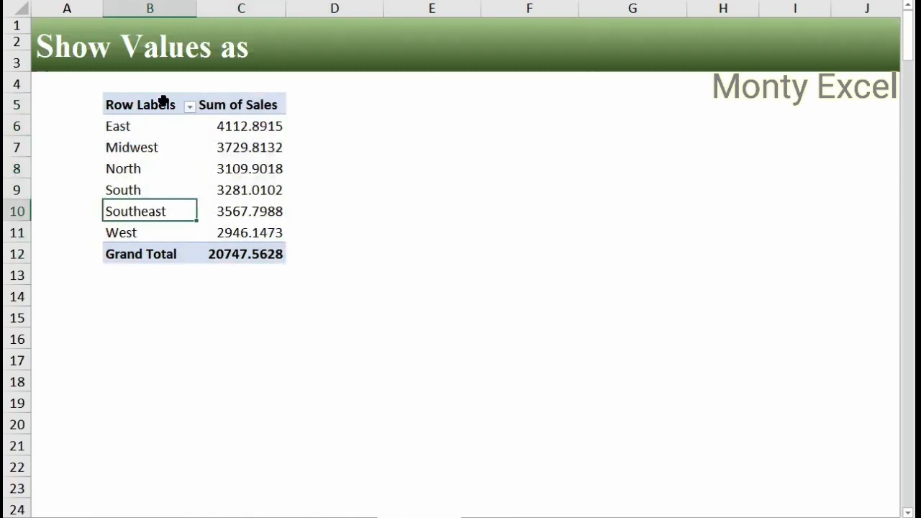
pyautogui.click(163, 106)
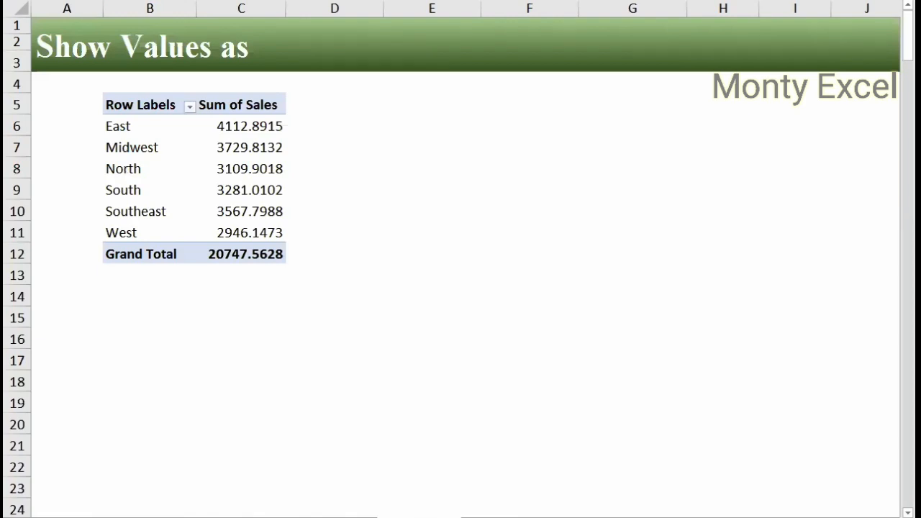
pyautogui.click(150, 105)
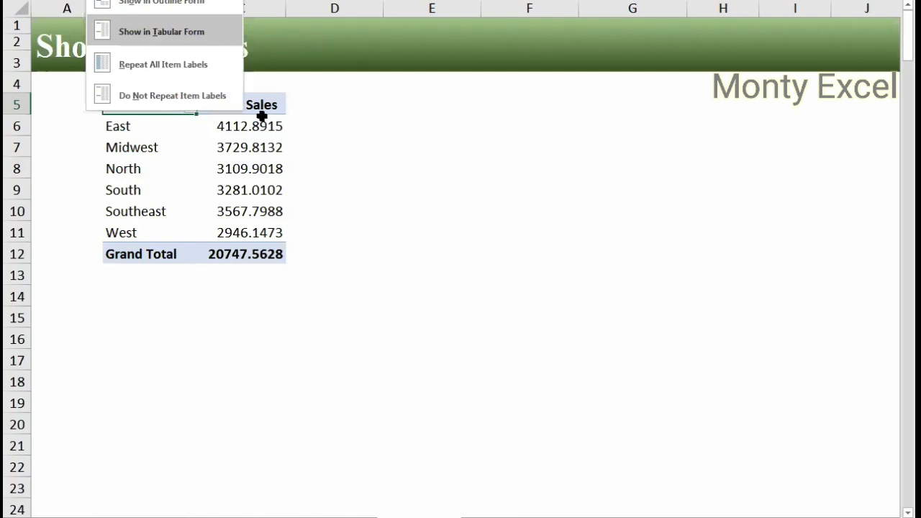
pyautogui.press('Return')
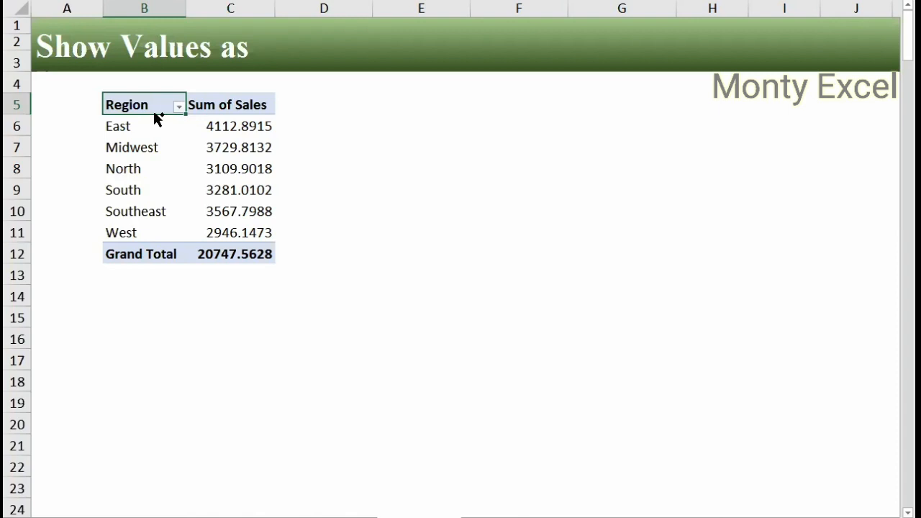
pyautogui.hotkey('ctrl', 'z')
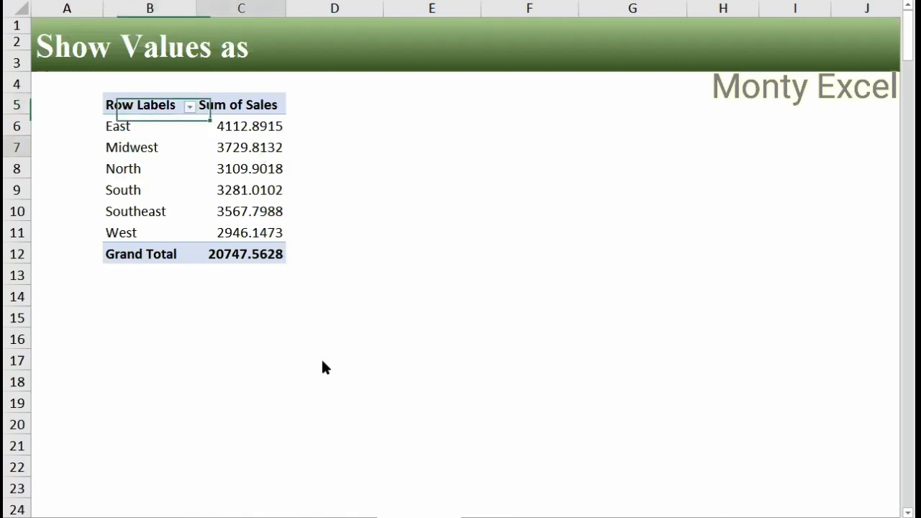
# - Add the Customer field to the PivotTable's Columns area and show the report in tabular form
pyautogui.rightClick(268, 153)
pyautogui.press('Return')
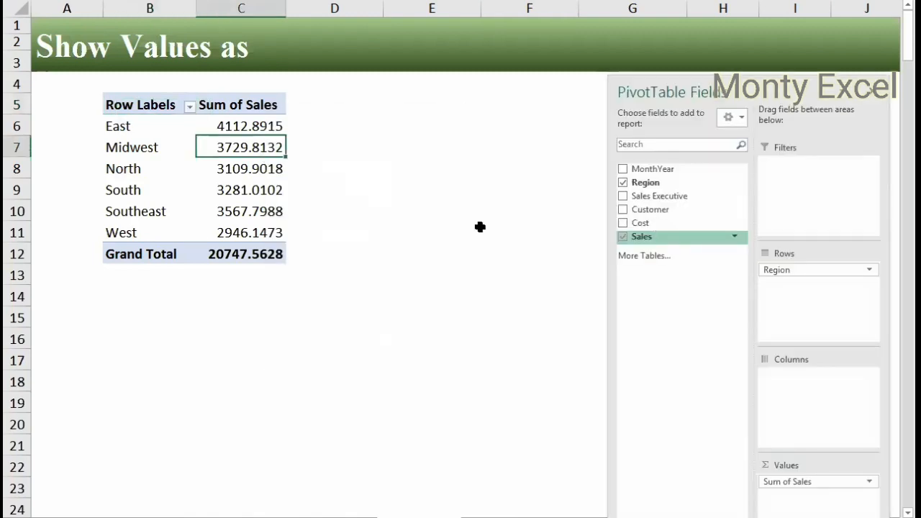
pyautogui.moveTo(661, 214); pyautogui.dragTo(808, 397)
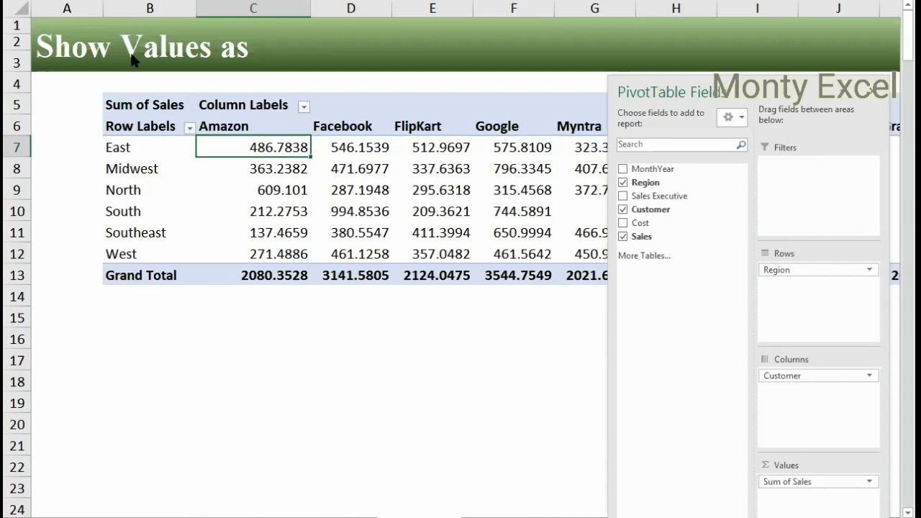
pyautogui.click(129, 0)
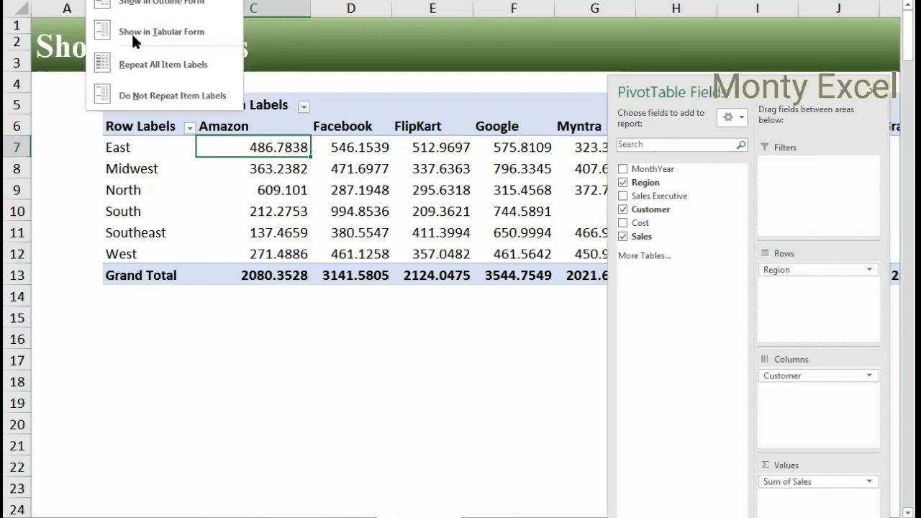
pyautogui.click(139, 52)
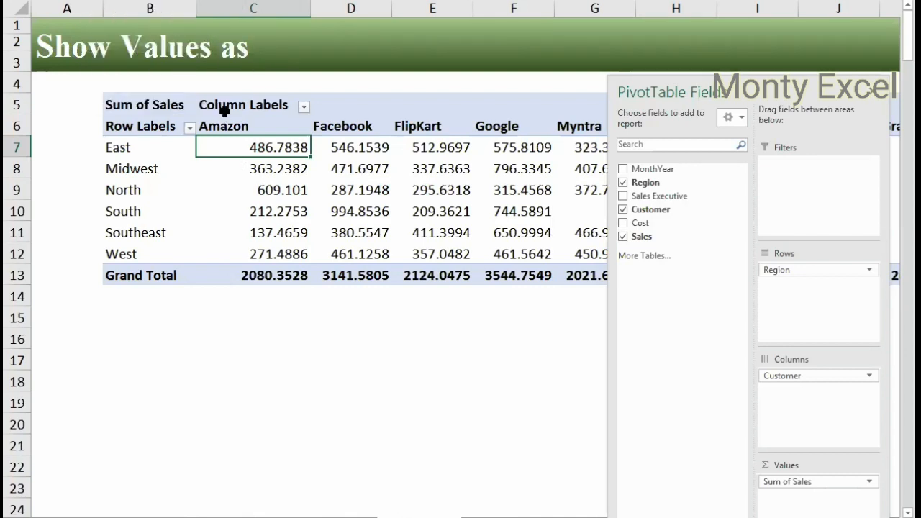
# - Examine the Customer column headings, the Region row labels and the region values under Amazon and Facebook
pyautogui.moveTo(219, 127); pyautogui.dragTo(432, 126)
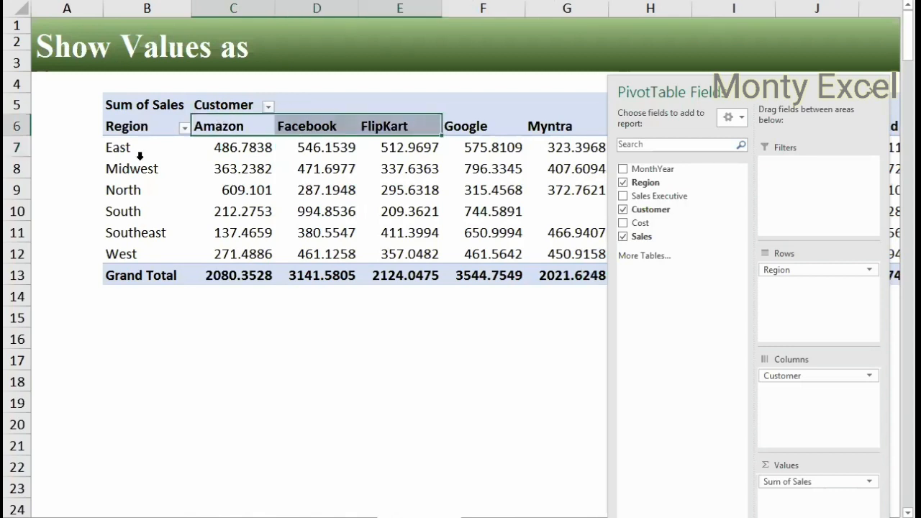
pyautogui.moveTo(139, 150); pyautogui.dragTo(140, 271)
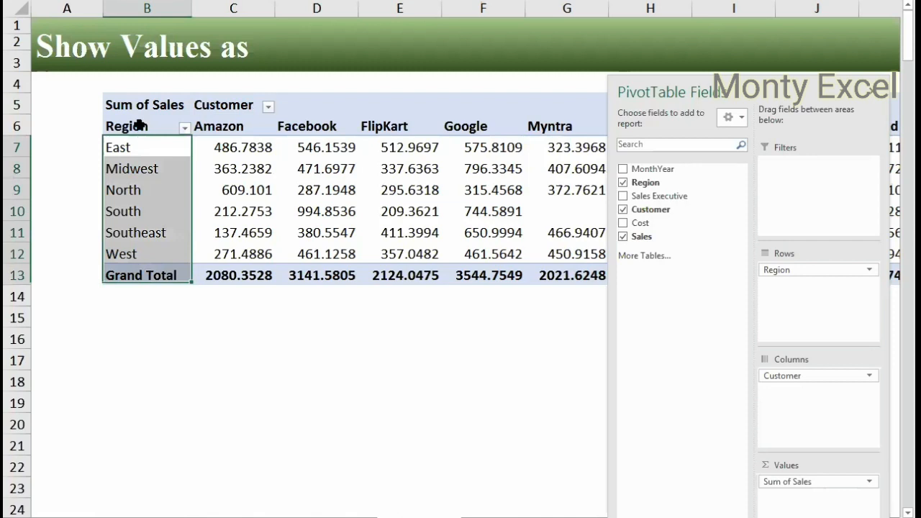
pyautogui.click(139, 125)
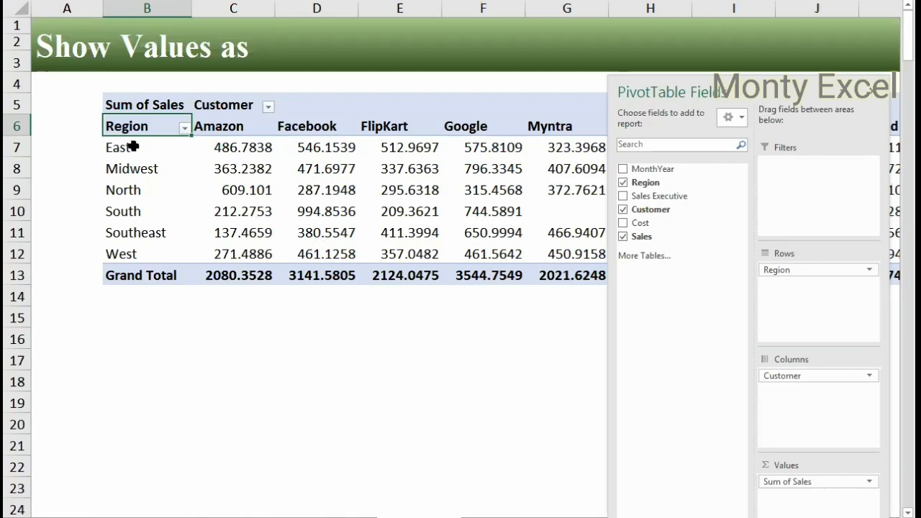
pyautogui.click(184, 239)
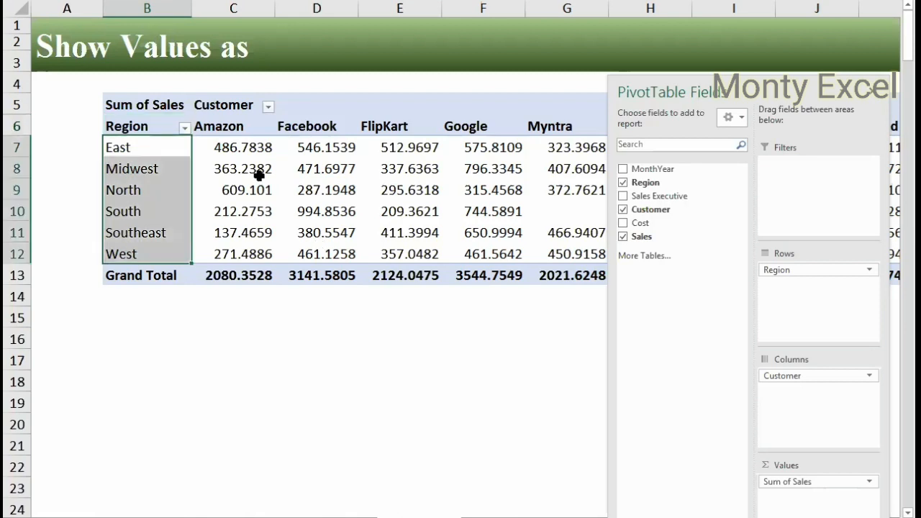
pyautogui.moveTo(255, 148); pyautogui.dragTo(260, 238)
pyautogui.moveTo(315, 152); pyautogui.dragTo(336, 253)
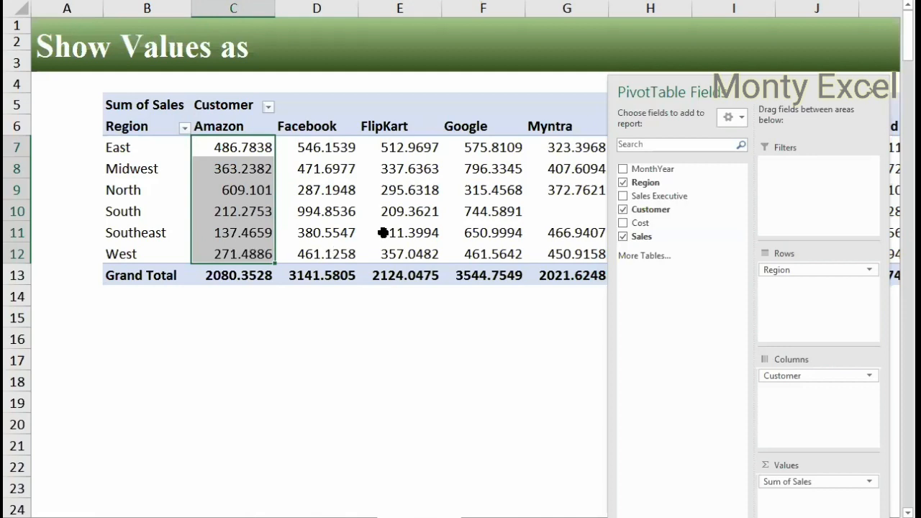
# - Close the PivotTable field list to view the whole Region by Customer table
pyautogui.moveTo(818, 82); pyautogui.dragTo(845, 10)
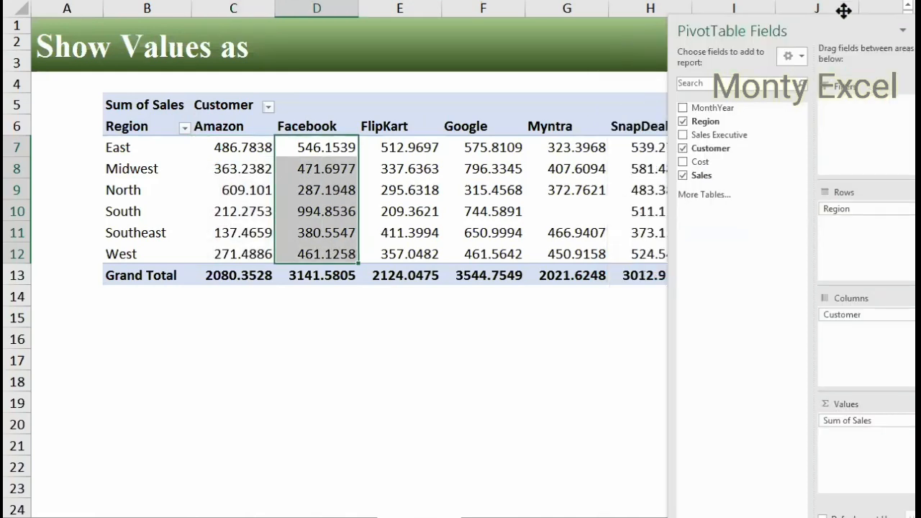
pyautogui.doubleClick(776, 36)
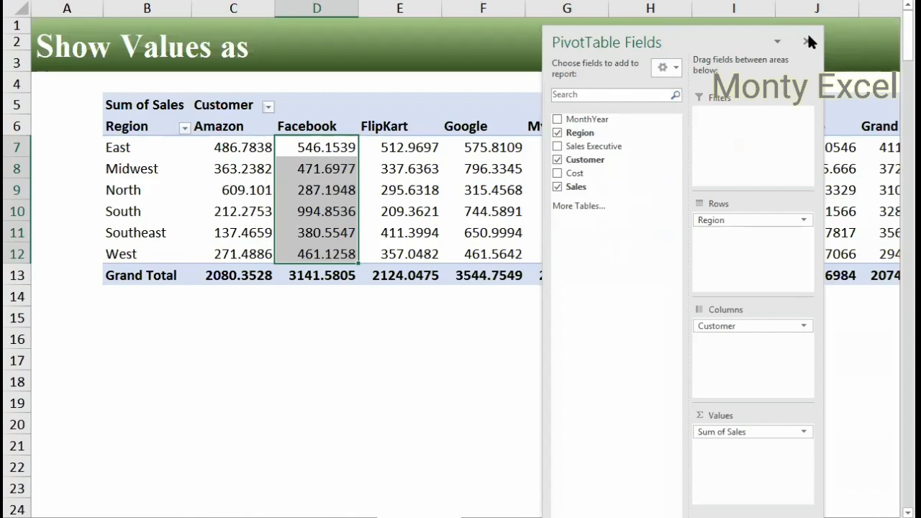
pyautogui.click(806, 41)
pyautogui.scroll(-1, 354, 173)
# - Move the Customer field from the Columns area to the Rows area, below Region
pyautogui.rightClick(355, 173)
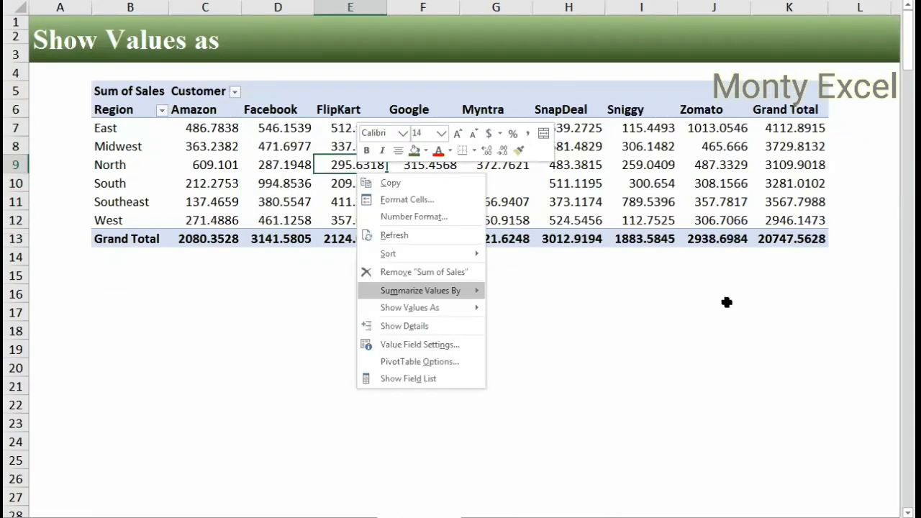
pyautogui.press('Return')
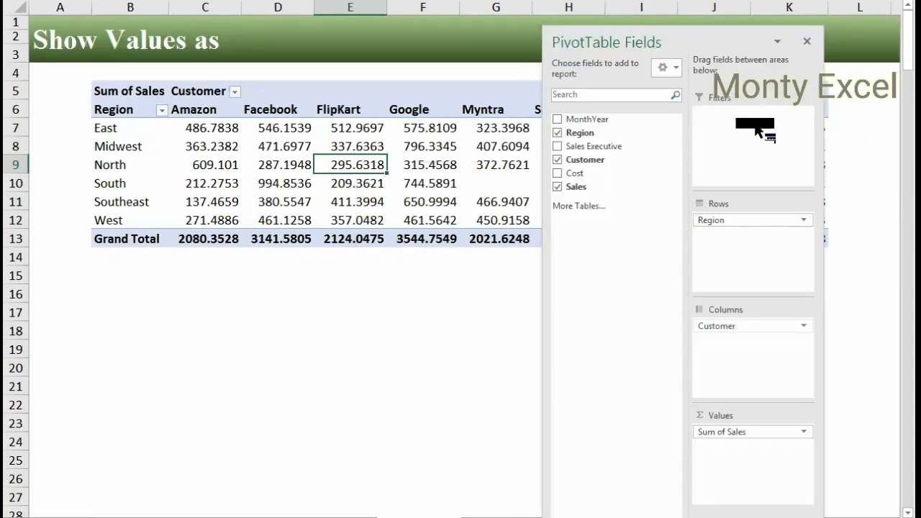
pyautogui.click(464, 249)
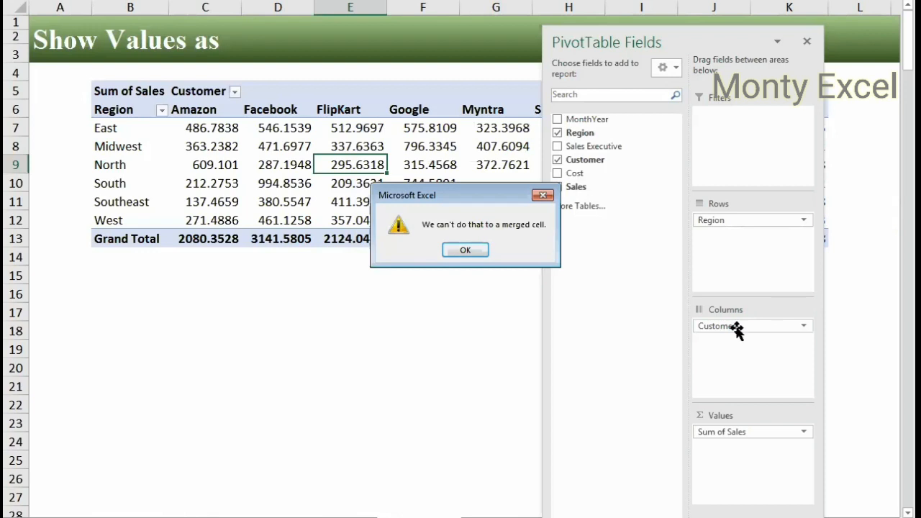
pyautogui.moveTo(736, 328); pyautogui.dragTo(414, 341)
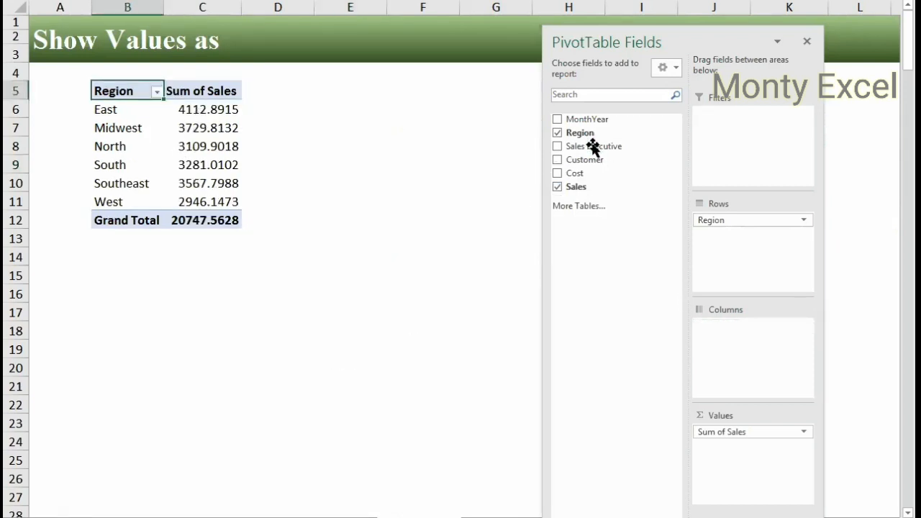
pyautogui.moveTo(585, 160); pyautogui.dragTo(732, 249)
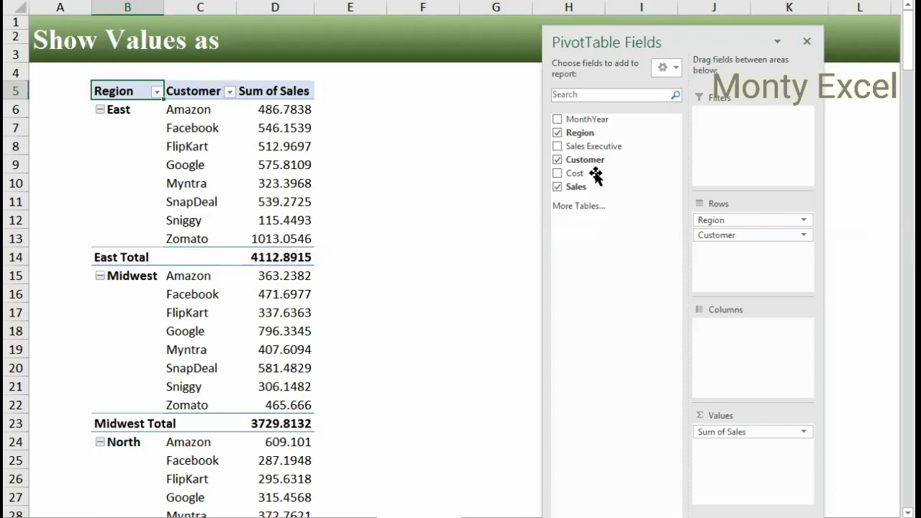
# - Add the Sales field to the Values area three more times and close the field list
pyautogui.moveTo(584, 187); pyautogui.dragTo(725, 458)
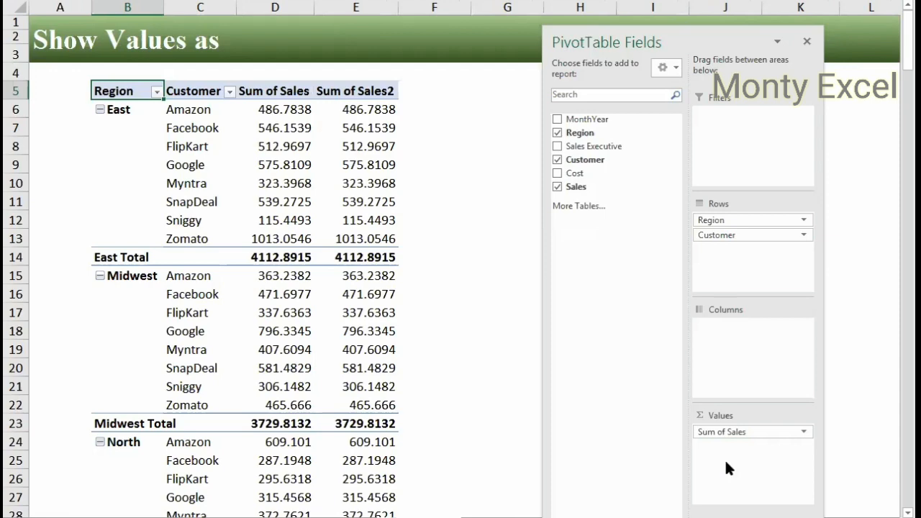
pyautogui.scroll(-4, 610, 412)
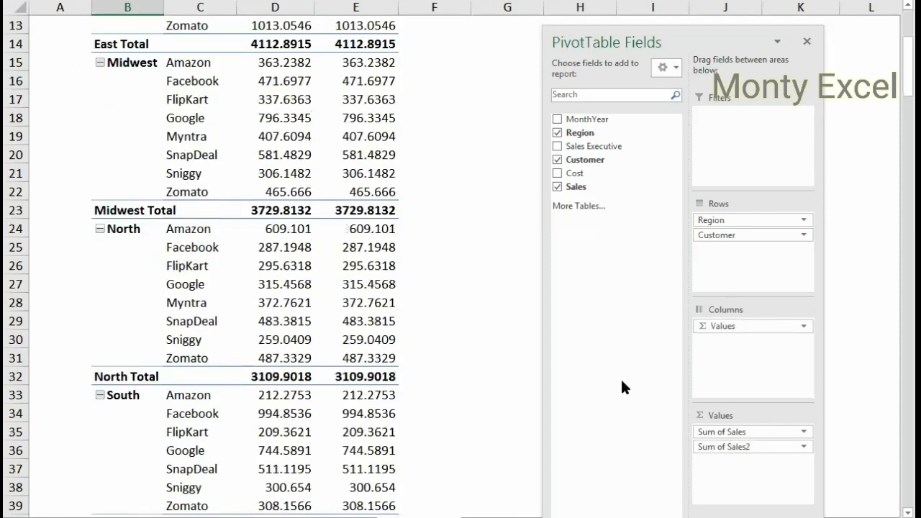
pyautogui.moveTo(575, 187); pyautogui.dragTo(722, 487)
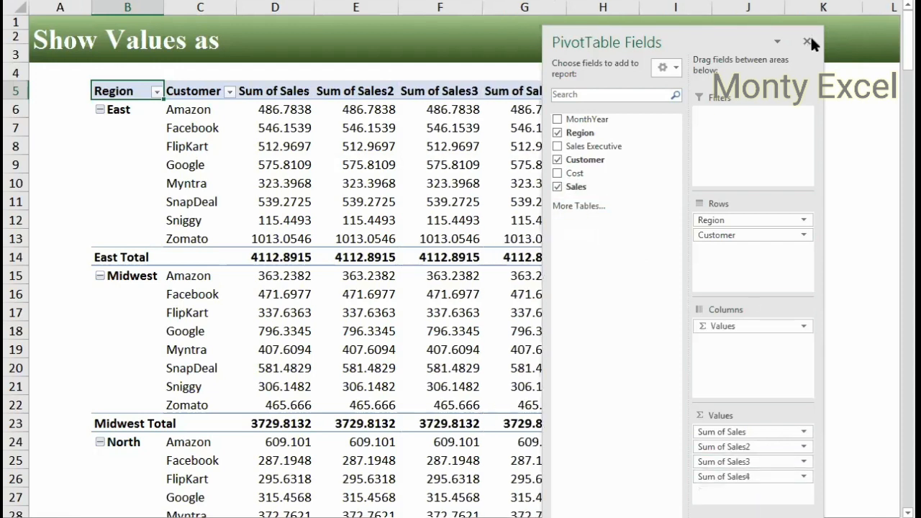
pyautogui.click(807, 42)
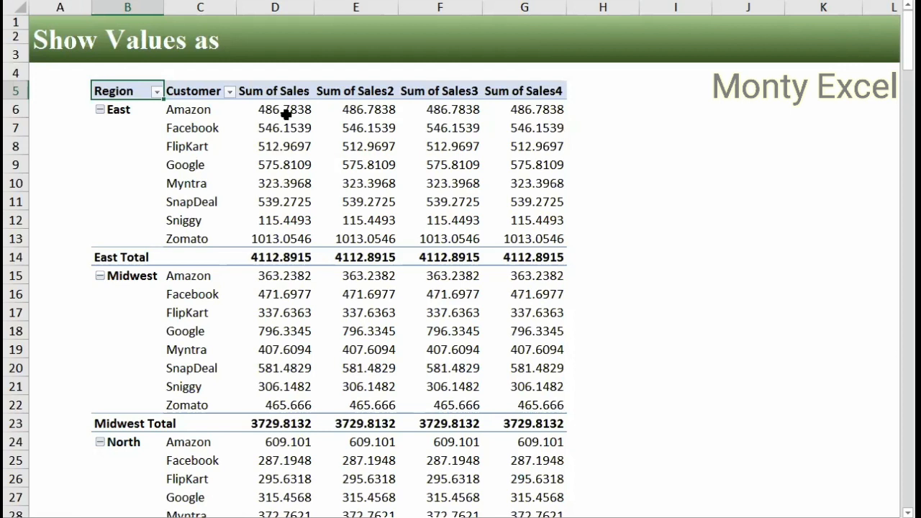
# - Compare the East region's values across the Sum of Sales, Sum of Sales2 and Sum of Sales3 columns
pyautogui.moveTo(287, 110); pyautogui.dragTo(280, 239)
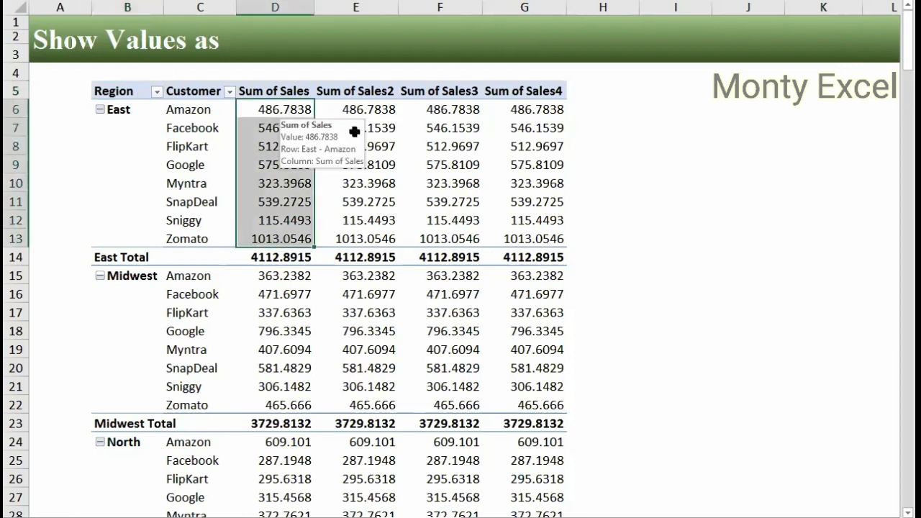
pyautogui.moveTo(368, 113); pyautogui.dragTo(366, 238)
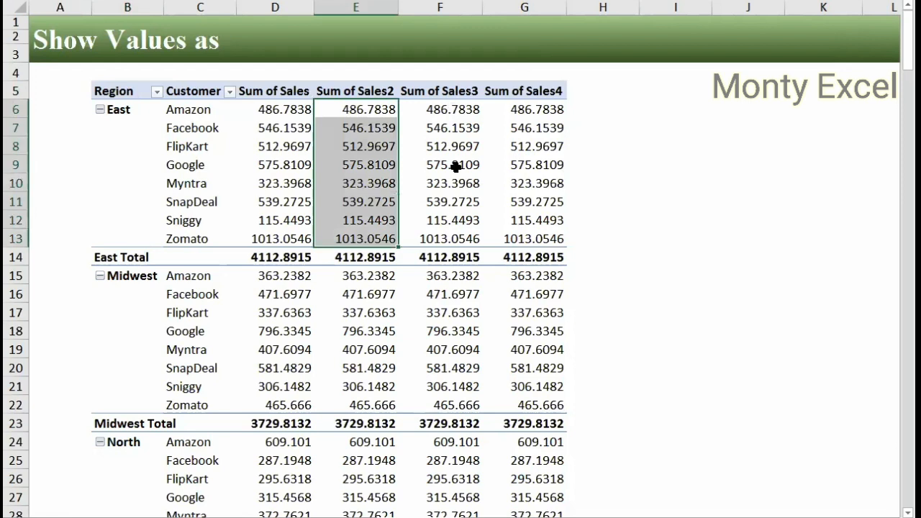
pyautogui.press('Right')
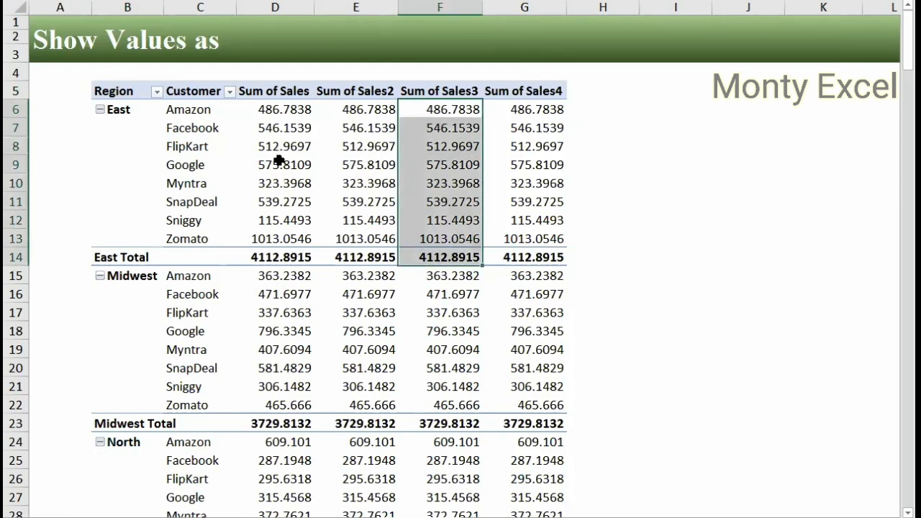
# - Show the PivotTable field list again and move it clear of the four Sales value columns
pyautogui.click(279, 160)
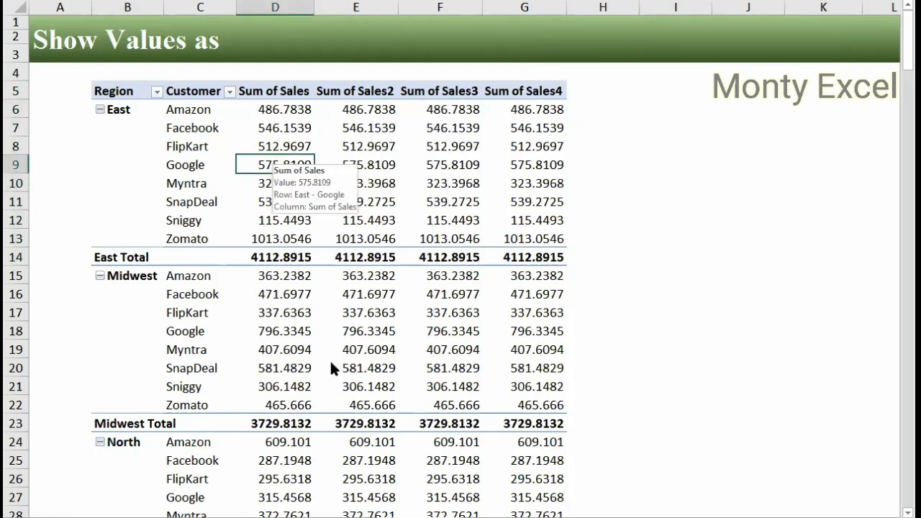
pyautogui.hotkey('shift', 'F10')
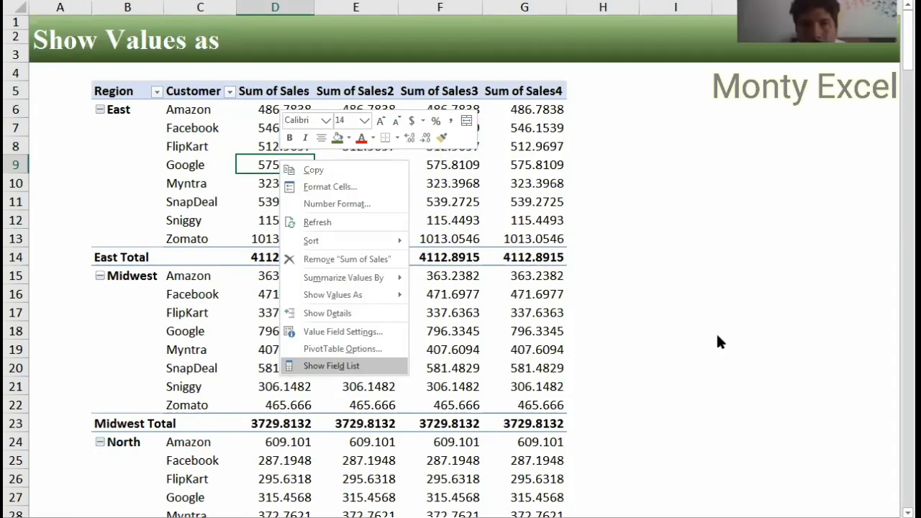
pyautogui.press('Return')
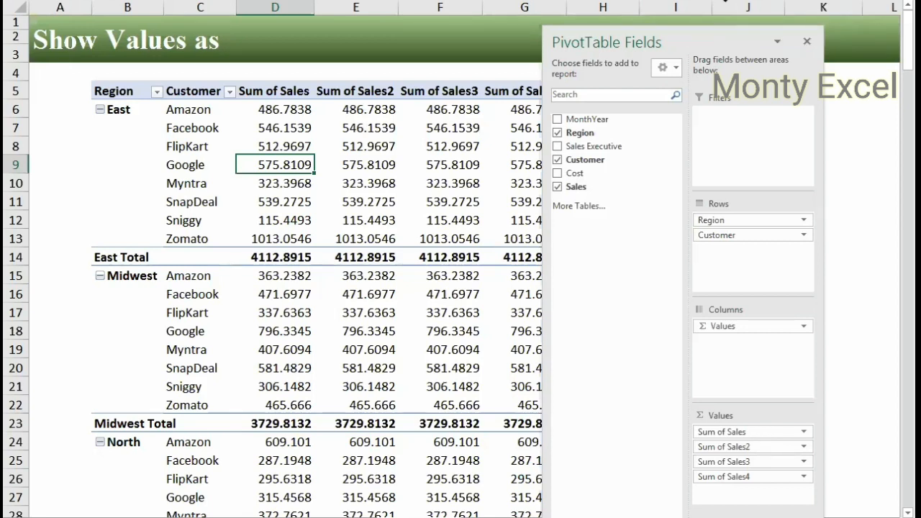
pyautogui.moveTo(684, 42); pyautogui.dragTo(725, 1)
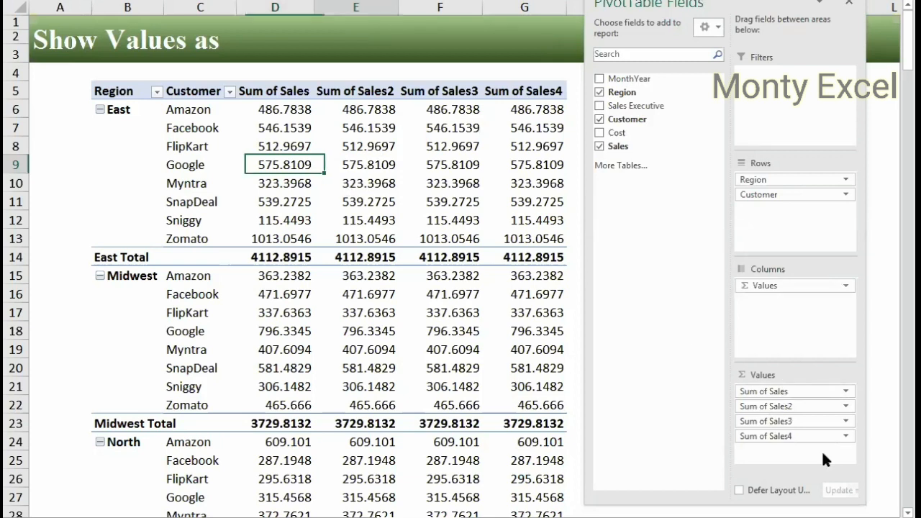
# - Summarize the Sum of Sales2 value field by Average instead of Sum
pyautogui.press('Right')
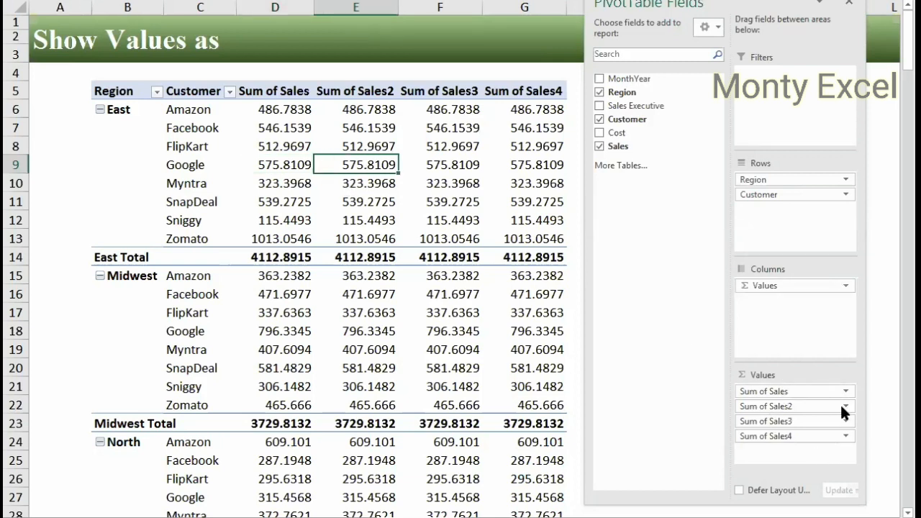
pyautogui.click(803, 406)
pyautogui.click(792, 388)
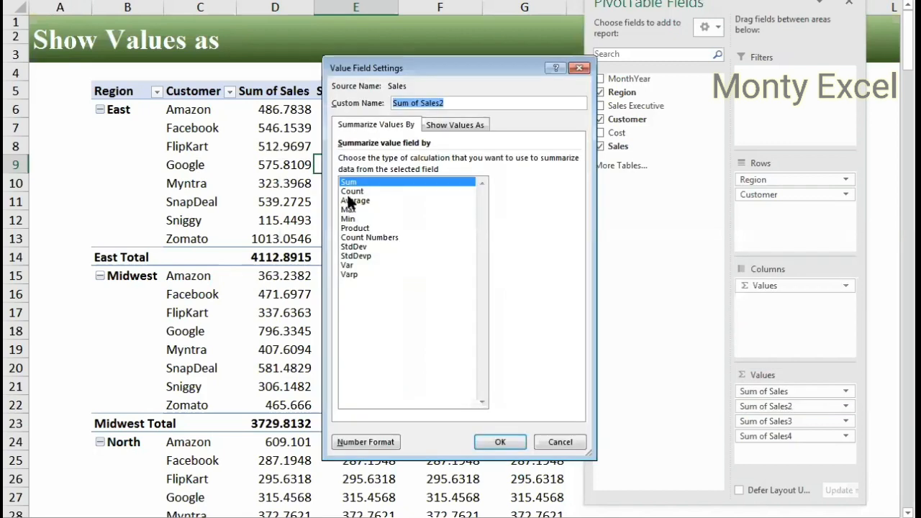
pyautogui.press('Down')
pyautogui.press('Down')
pyautogui.click(500, 441)
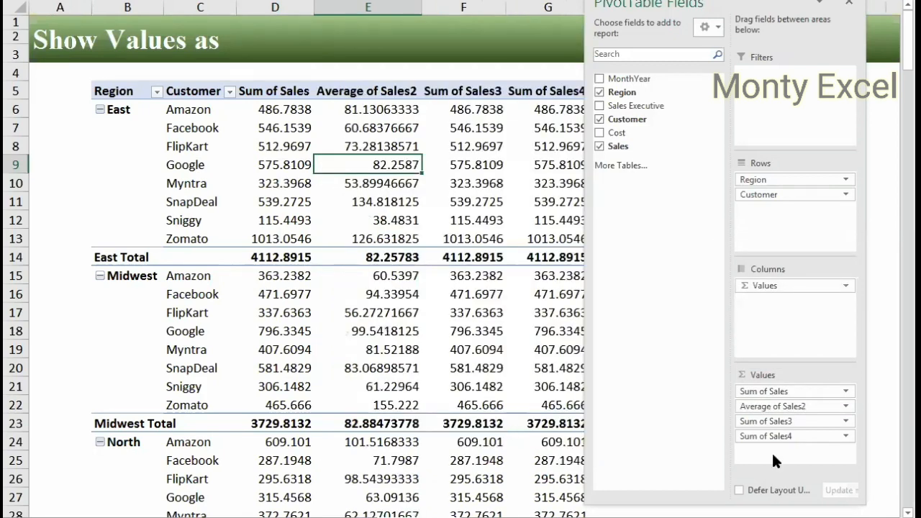
# - Summarize the Sum of Sales3 value field by Count
pyautogui.moveTo(787, 426); pyautogui.dragTo(847, 417)
pyautogui.click(810, 405)
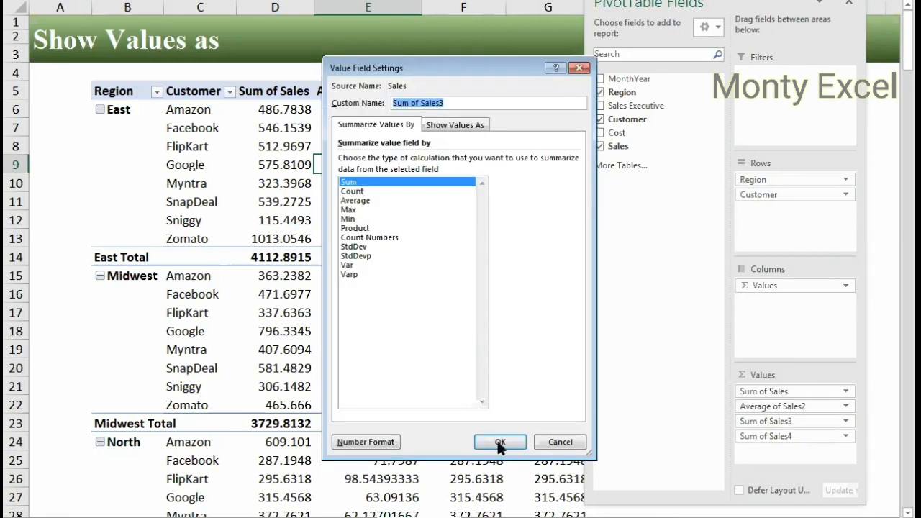
pyautogui.click(353, 192)
pyautogui.click(500, 446)
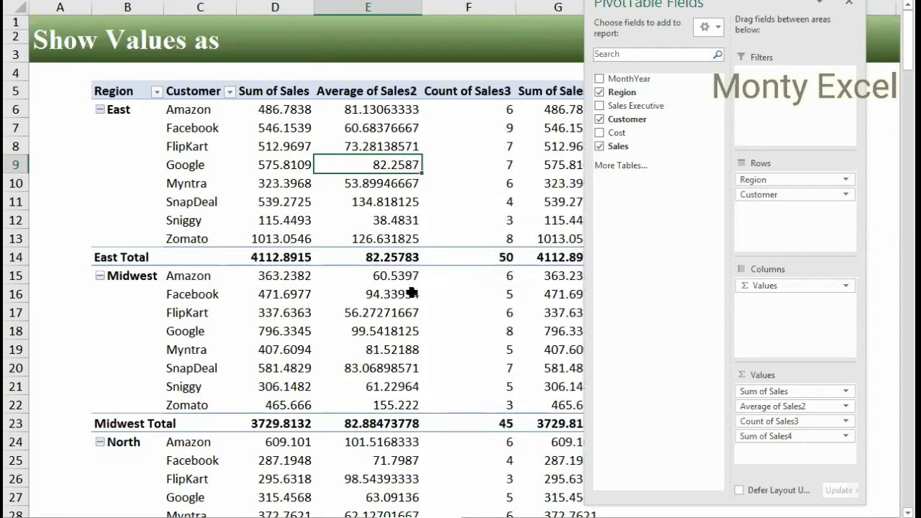
# - Summarize the Sum of Sales4 value field by Max and close the PivotTable field list
pyautogui.click(847, 436)
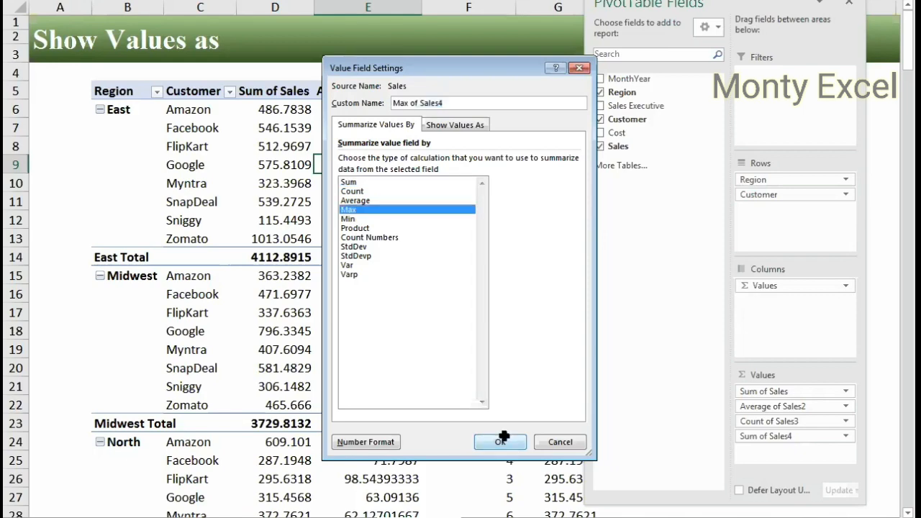
pyautogui.click(500, 442)
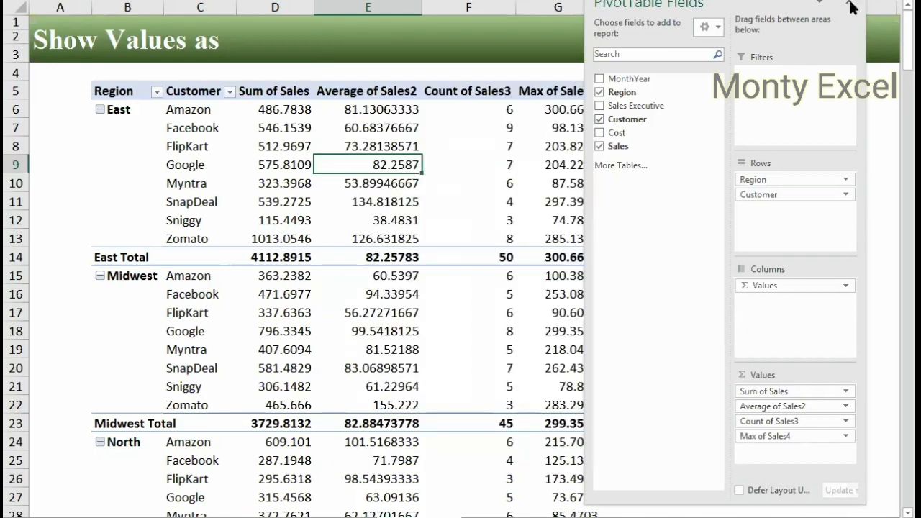
pyautogui.click(851, 7)
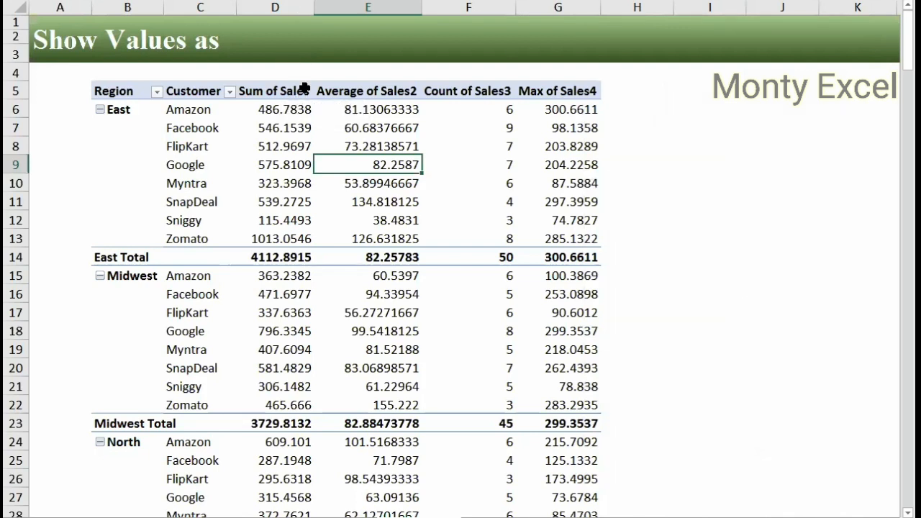
# - View the custom name option in the value field settings of the Sum of Sales column, leaving without applying changes
pyautogui.hotkey('ctrl', 'Up')
pyautogui.press('Left')
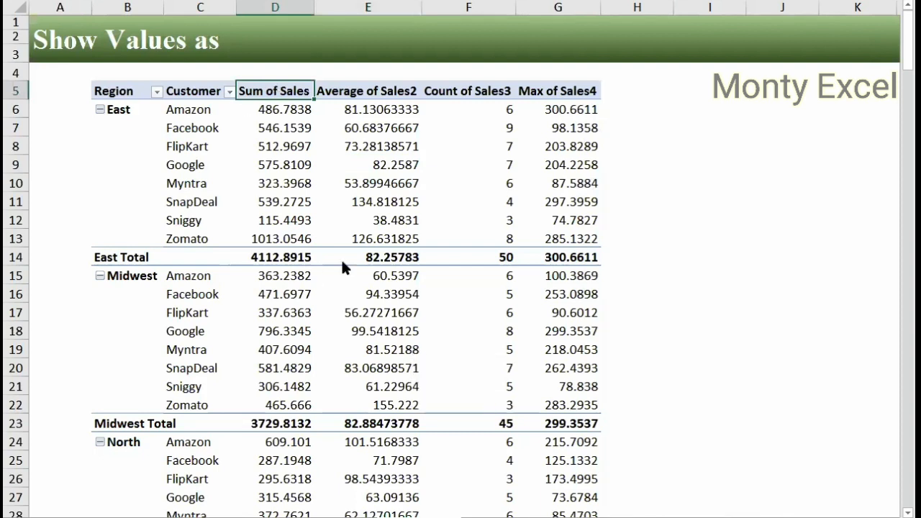
pyautogui.hotkey('shift', 'F10')
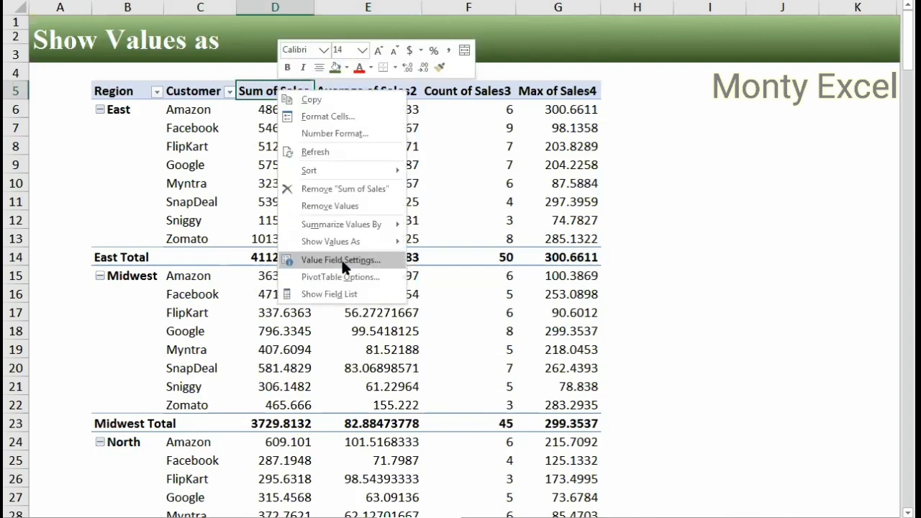
pyautogui.click(341, 259)
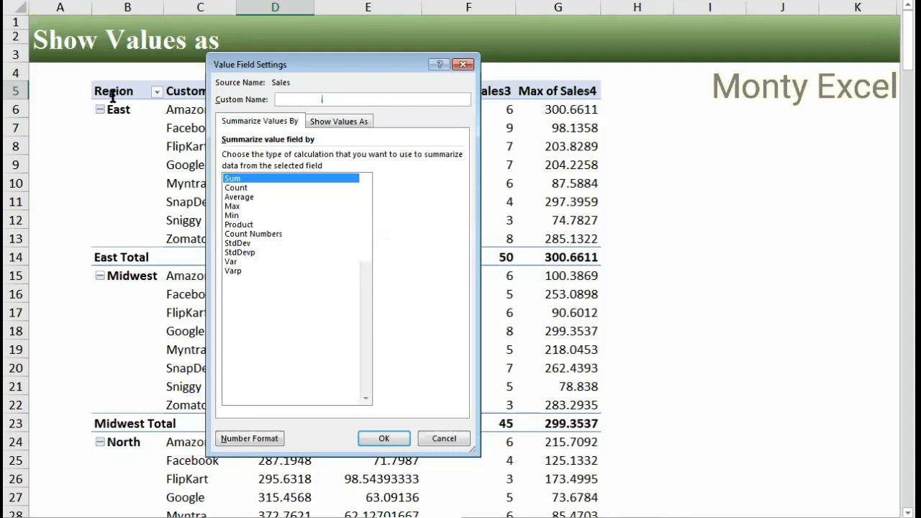
pyautogui.press('Escape')
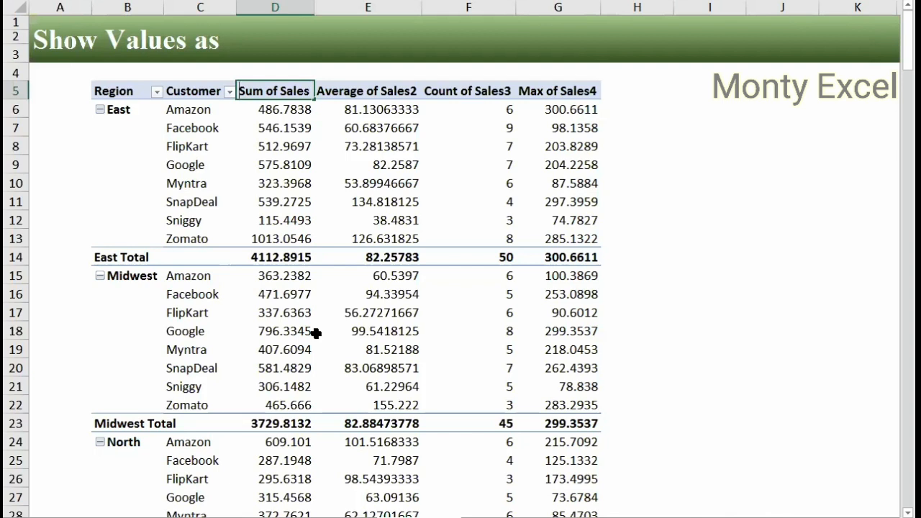
# - Try to rename the Sum of Sales header in cell D5 to Sales
pyautogui.press('Delete')
pyautogui.press('Delete')
pyautogui.press('Delete')
pyautogui.press('Delete')
pyautogui.press('Delete')
pyautogui.press('Delete')
pyautogui.press('Delete')
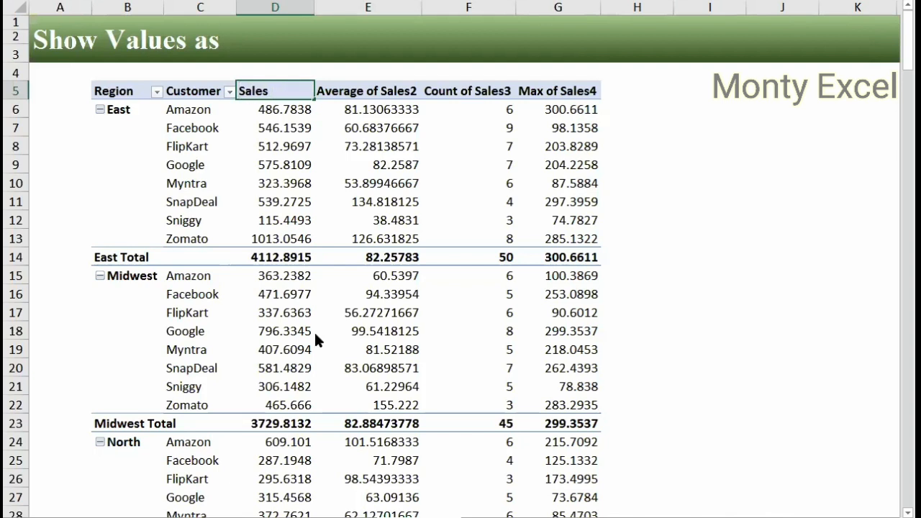
pyautogui.press('Return')
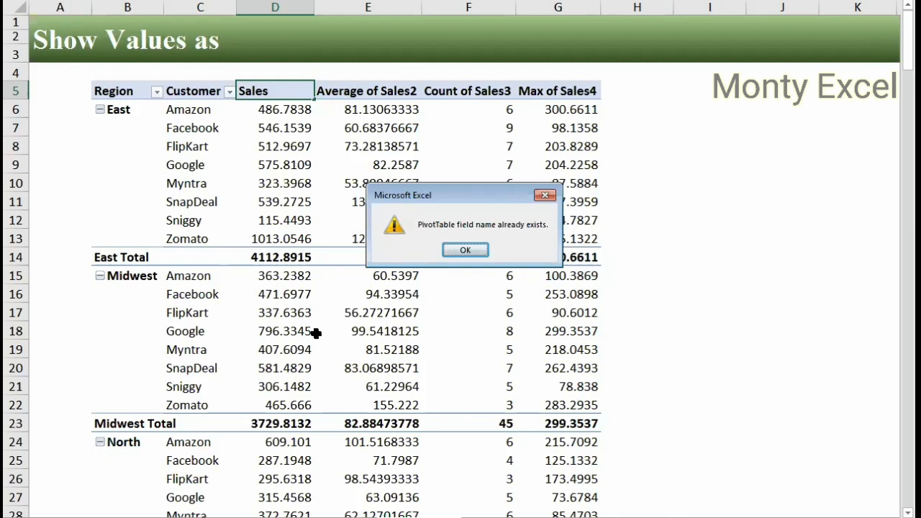
pyautogui.press('Return')
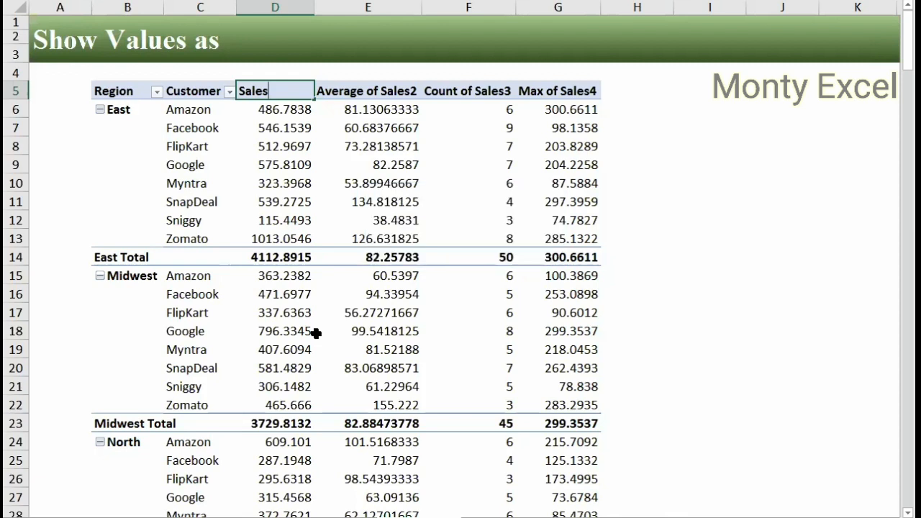
# - Rename the first value column's header in cell D5 to Sum Sales
pyautogui.press('Home')
pyautogui.write('Sum')
pyautogui.press('Escape')
pyautogui.press('F2')
pyautogui.hotkey('shift', 'Home')
pyautogui.press('Escape')
pyautogui.write('Sum')
pyautogui.press('Tab')
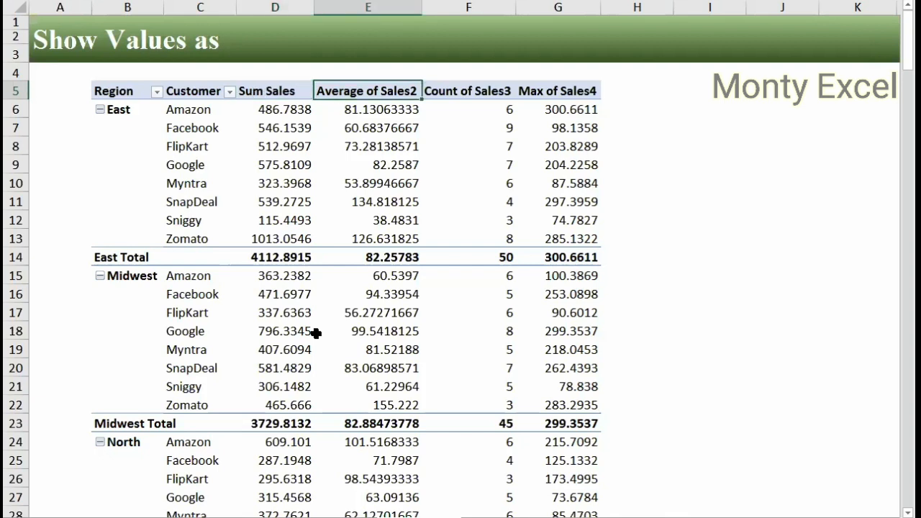
# - Rename the other three value headers to Average of Sales, Count of Sales and Max of Sales by removing their trailing digits
pyautogui.press('F2')
pyautogui.press('BackSpace')
pyautogui.press('Tab')
pyautogui.press('F2')
pyautogui.press('BackSpace')
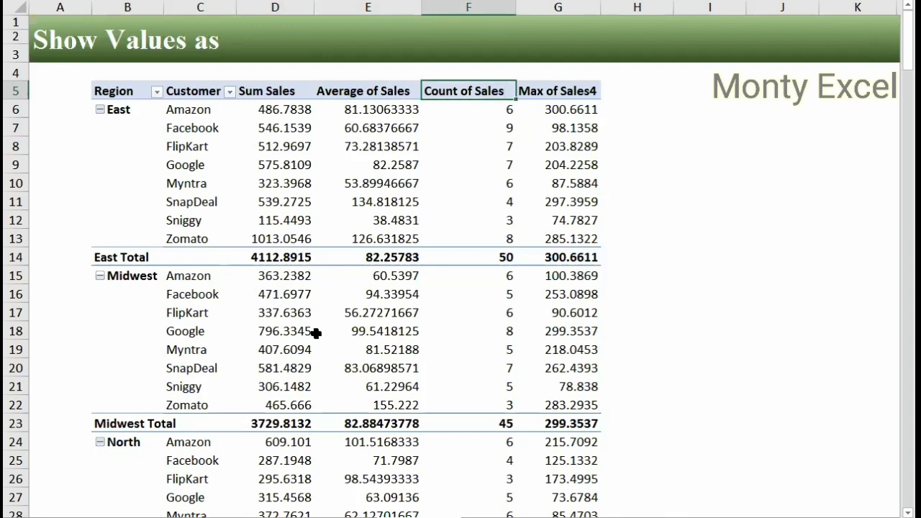
pyautogui.press('Tab')
pyautogui.press('F2')
pyautogui.press('BackSpace')
pyautogui.press('Return')
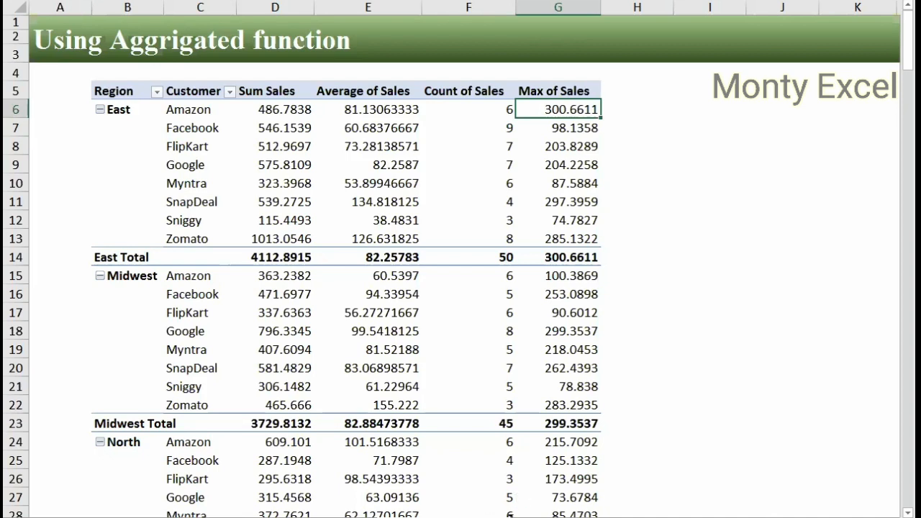
# - Duplicate the Using Aggrigated function sheet and name the copy Show Values as
pyautogui.moveTo(460, 517); pyautogui.dragTo(512, 517)
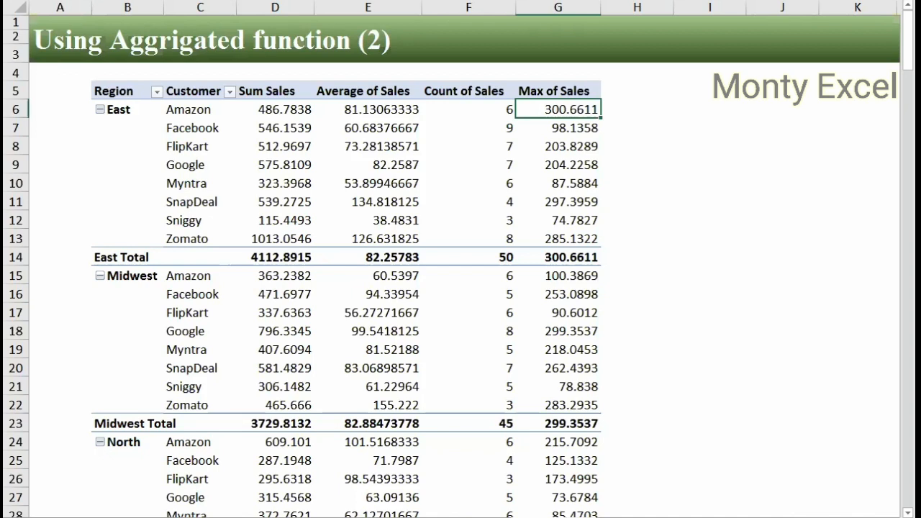
pyautogui.hotkey('ctrl', 'pagedown')
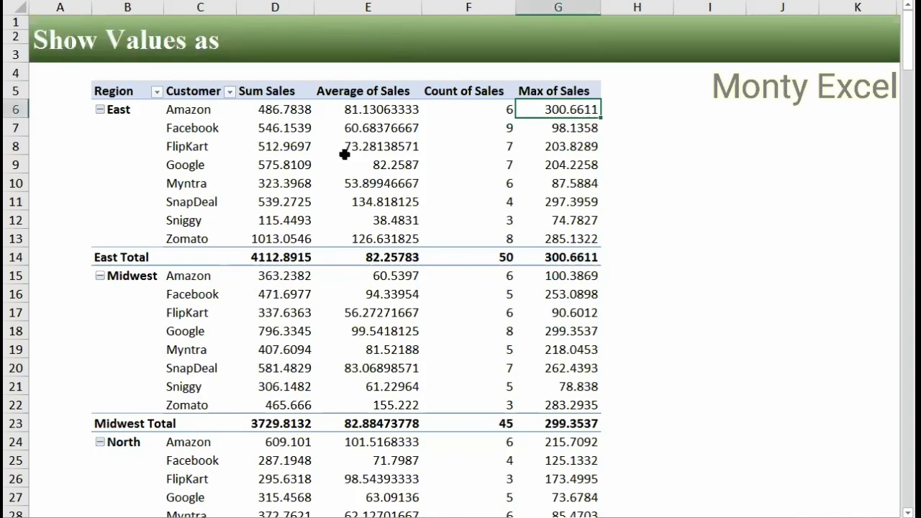
# - Remove the Average of Sales, Count of Sales and Max of Sales fields from the Values area and close the field list
pyautogui.click(343, 151)
pyautogui.rightClick(344, 152)
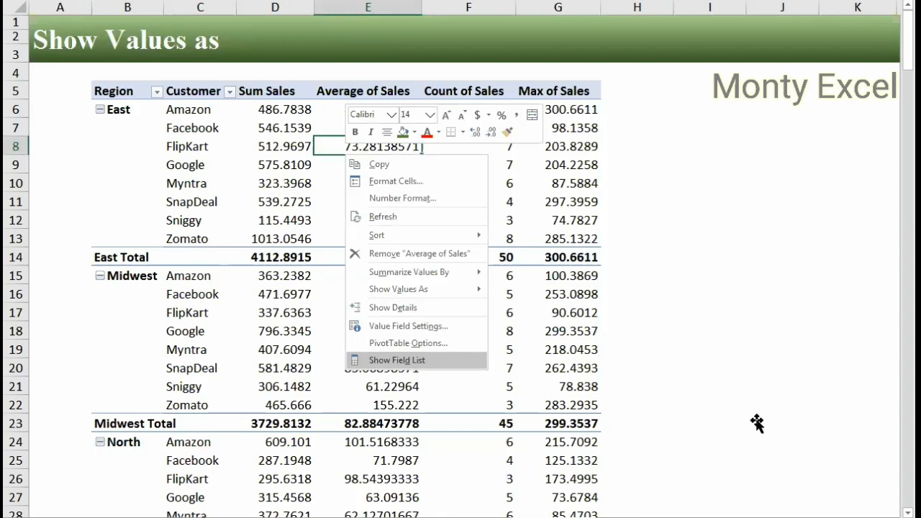
pyautogui.click(401, 359)
pyautogui.moveTo(781, 408); pyautogui.dragTo(547, 429)
pyautogui.moveTo(789, 417); pyautogui.dragTo(844, 65)
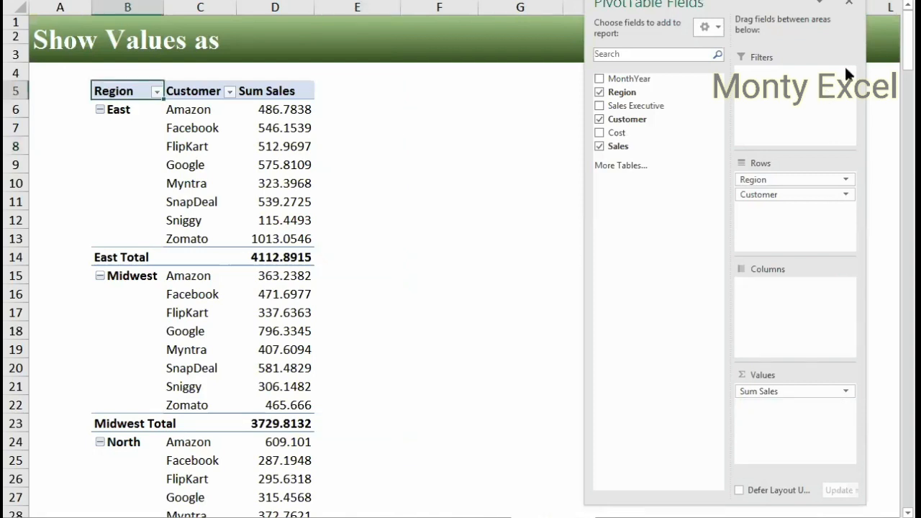
pyautogui.click(848, 3)
# - Format the Sum Sales values as Currency with the $ symbol and 2 decimal places
pyautogui.rightClick(287, 160)
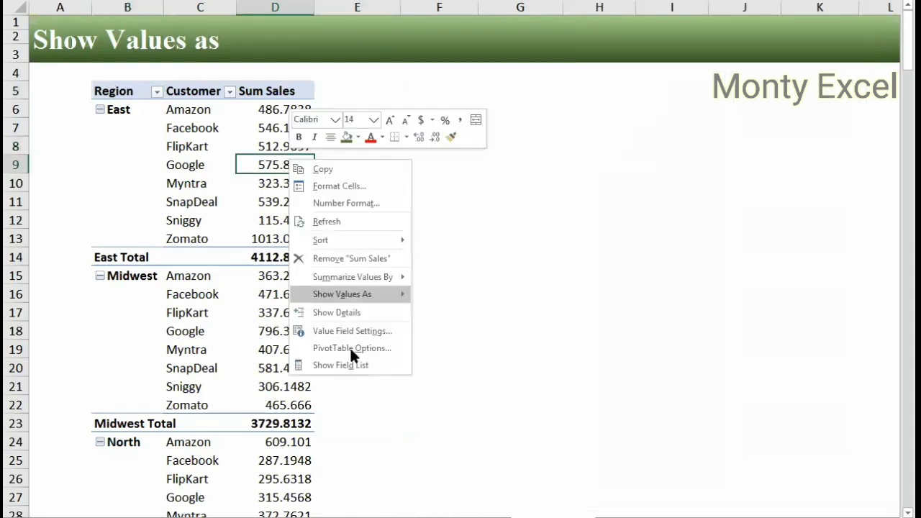
pyautogui.click(352, 202)
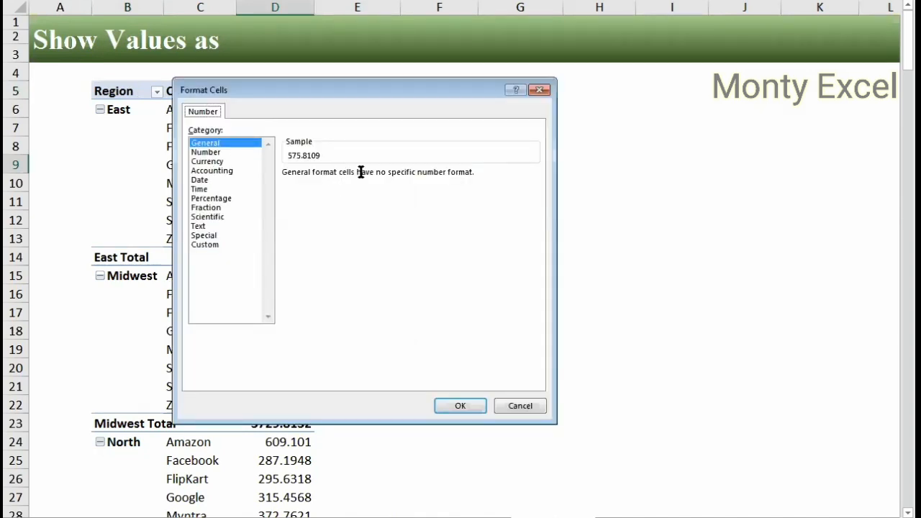
pyautogui.press('Down')
pyautogui.press('Down')
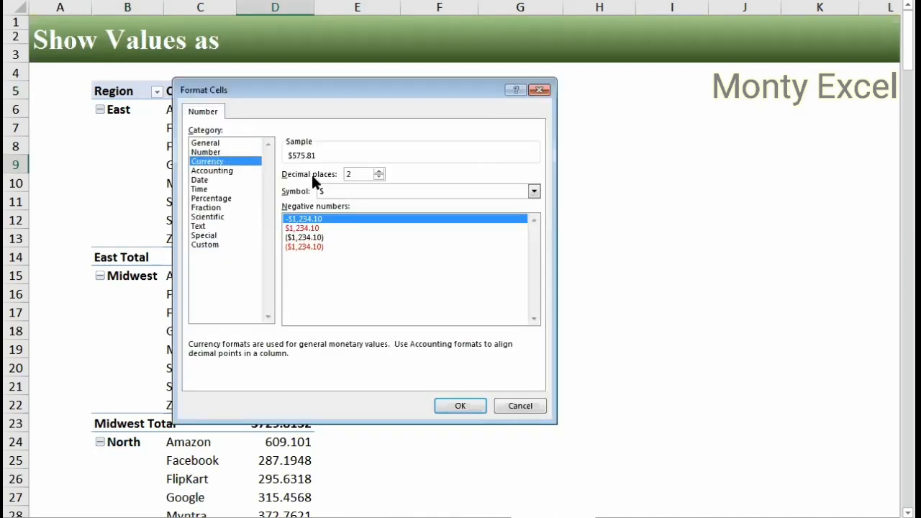
pyautogui.click(466, 407)
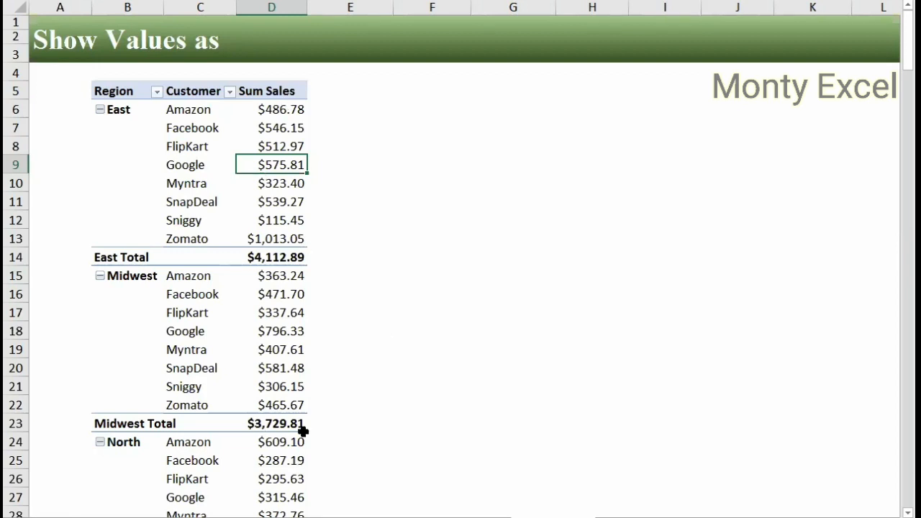
# - Switch to the topic list sheet and enter % of Grand Total as topic 27
pyautogui.moveTo(303, 431)
pyautogui.moveTo(199, 517)
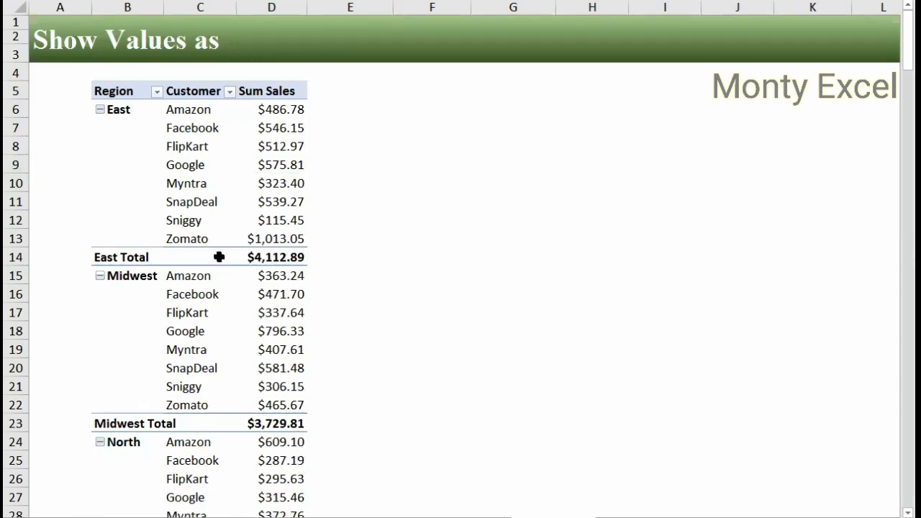
pyautogui.hotkey('ctrl', 'pageup')
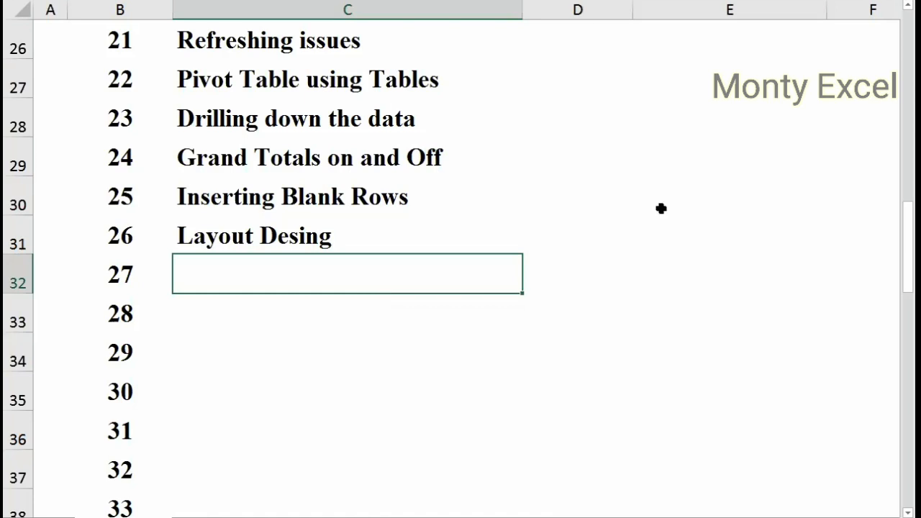
pyautogui.write('% of Gr')
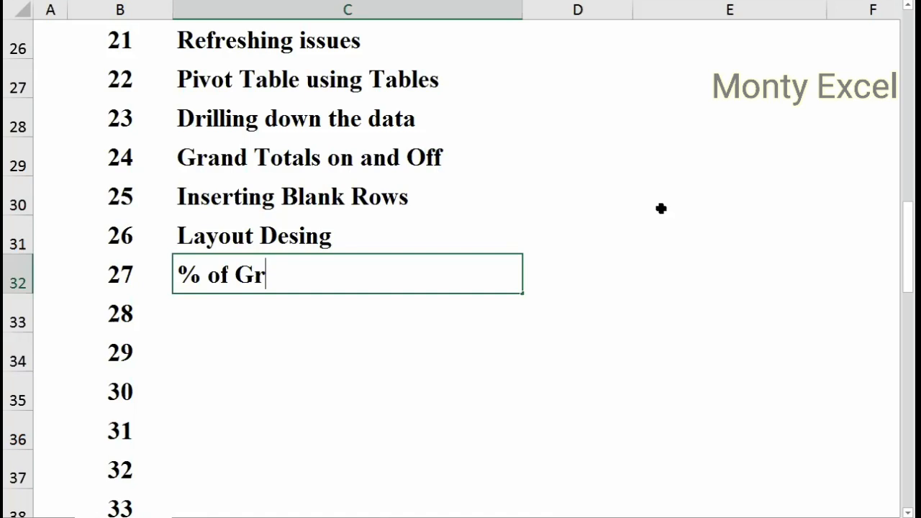
pyautogui.write('and Total')
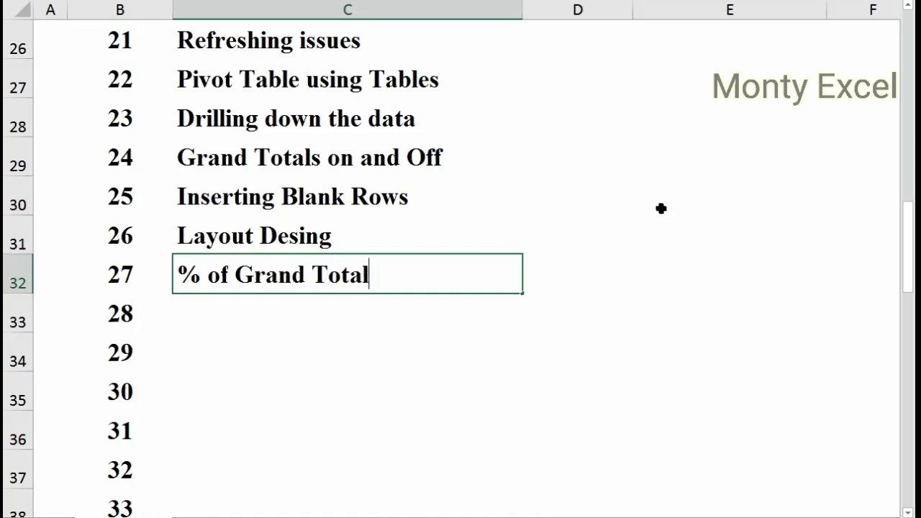
pyautogui.press('Return')
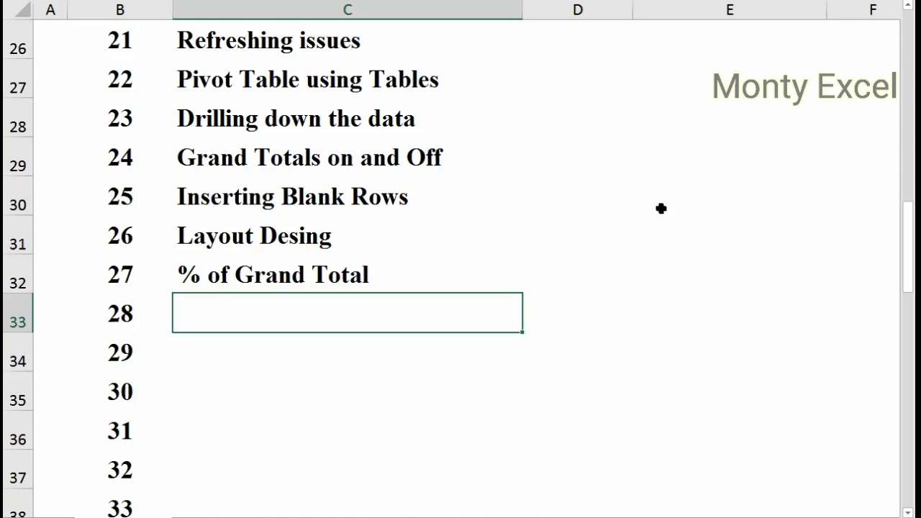
# - Enter % of Column Total as topic 28 and % of Row Total as topic 29
pyautogui.write('% of Column')
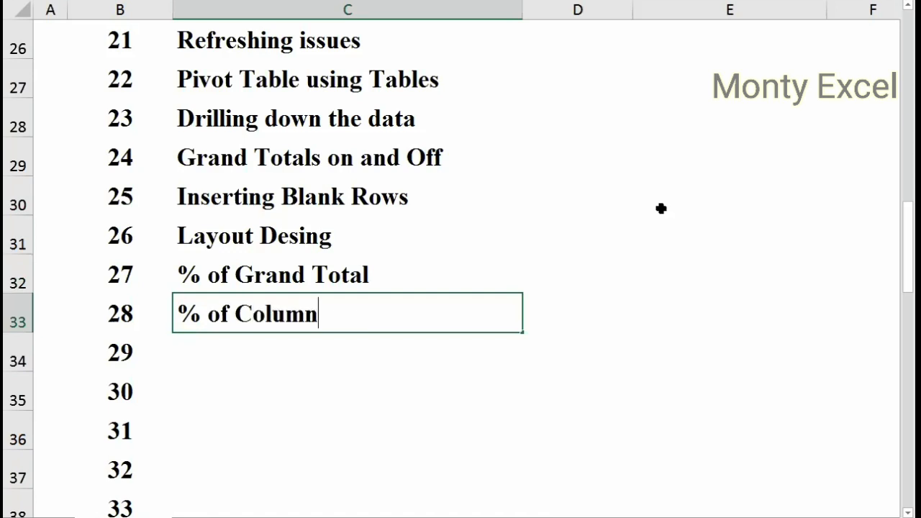
pyautogui.write(' Total')
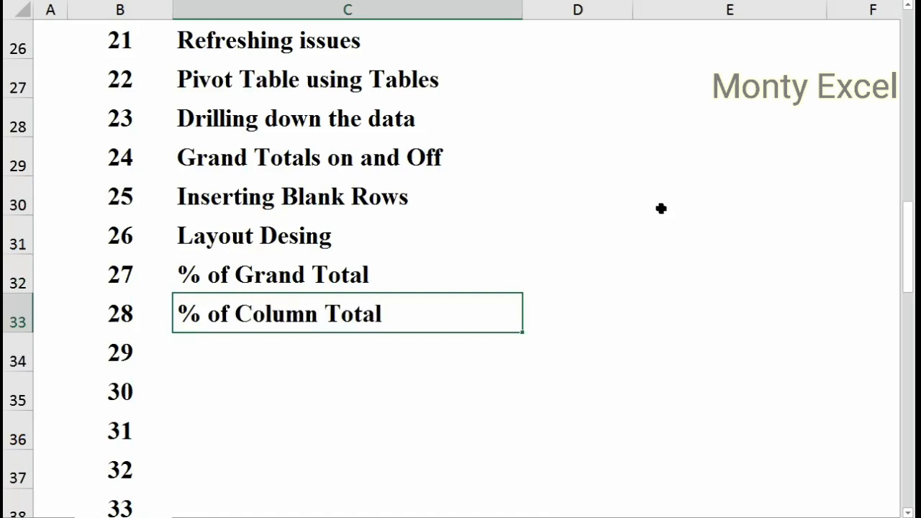
pyautogui.press('Return')
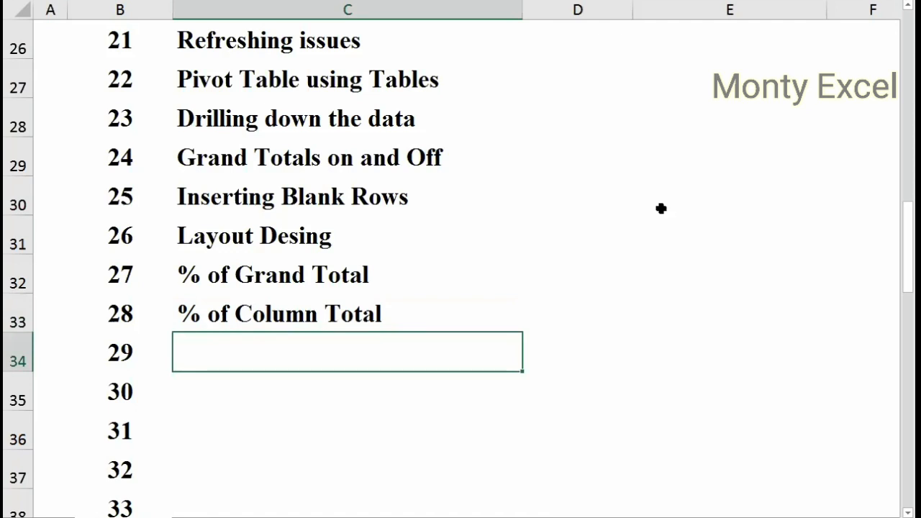
pyautogui.write('% of Row ')
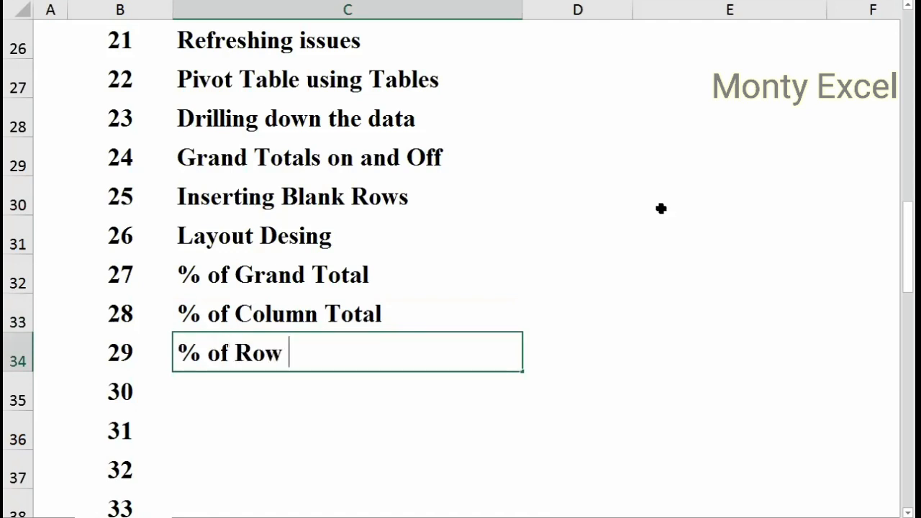
pyautogui.write('Total')
pyautogui.press('Return')
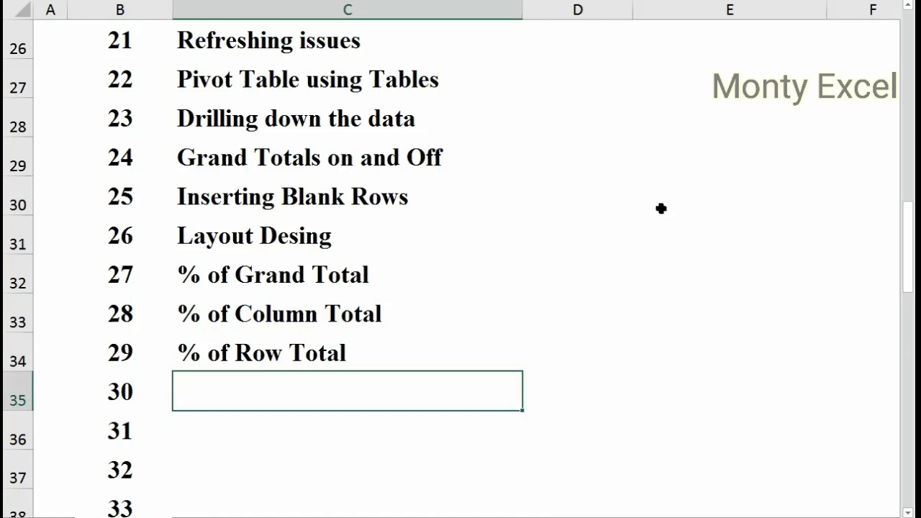
# - Enter % of as topic 30 and % of Parent Row Colum as topic 31
pyautogui.write('% of')
pyautogui.press('Return')
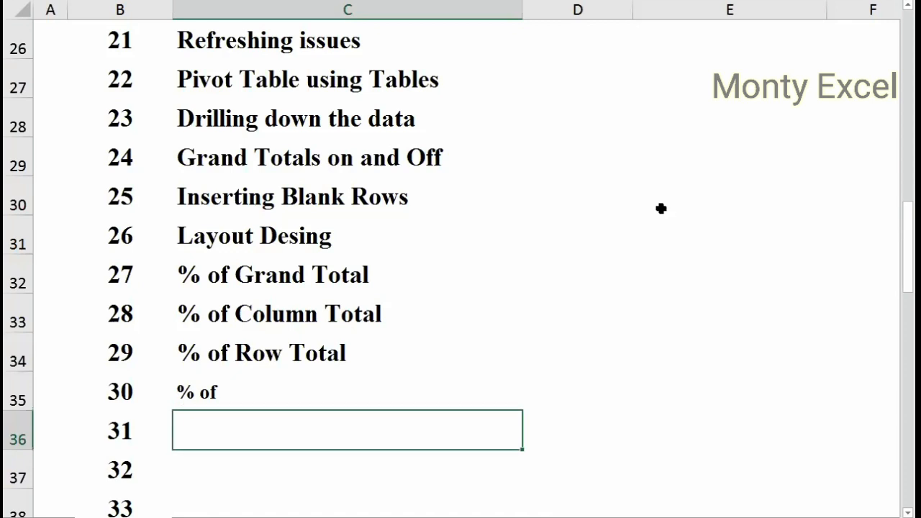
pyautogui.write('% of Par')
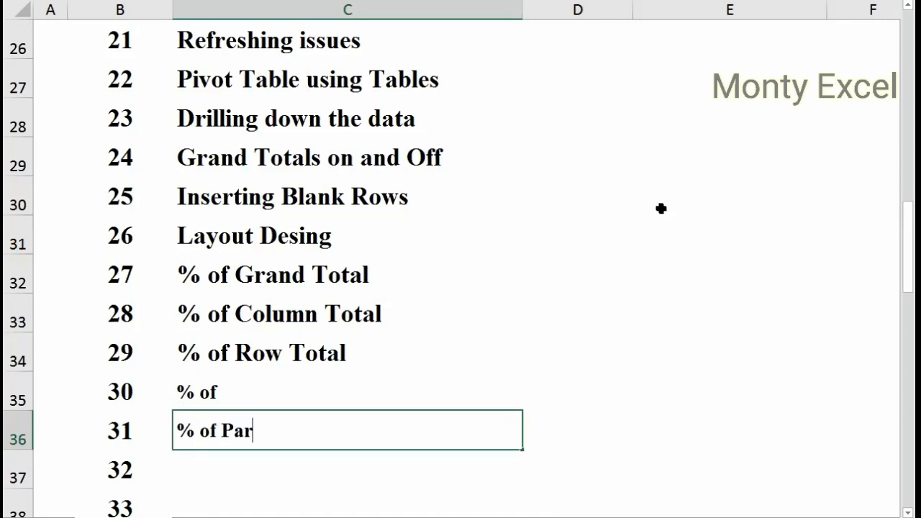
pyautogui.write('ent Row')
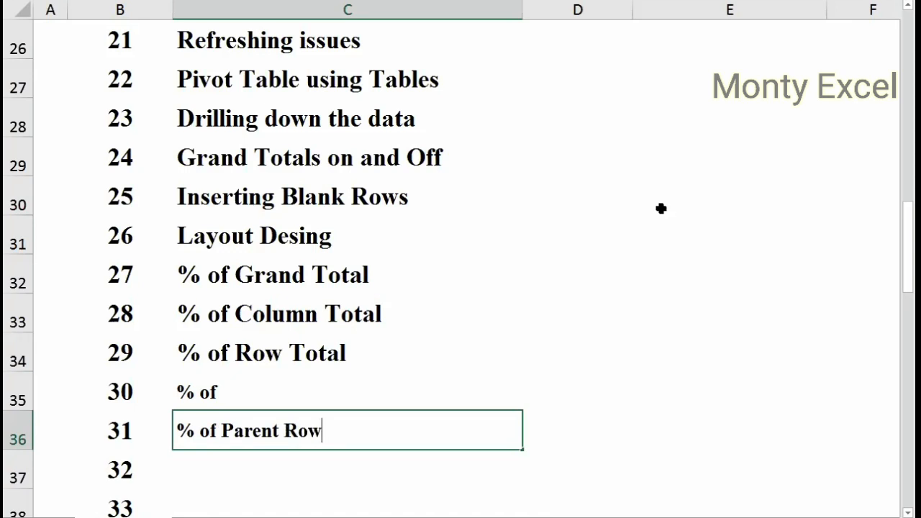
pyautogui.write(' Colum')
pyautogui.press('Return')
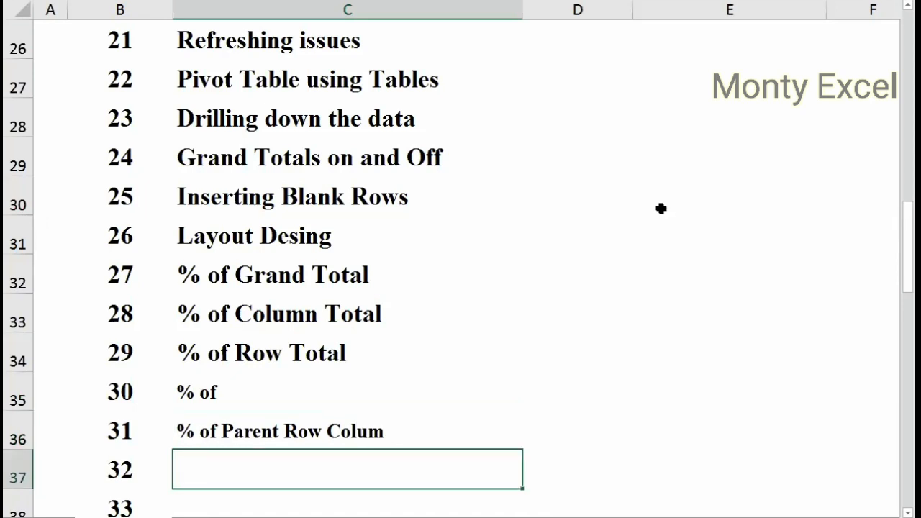
# - Enter Differnces from as topic 32 in the topic list
pyautogui.write('D')
pyautogui.press('BackSpace')
pyautogui.write('Differnc')
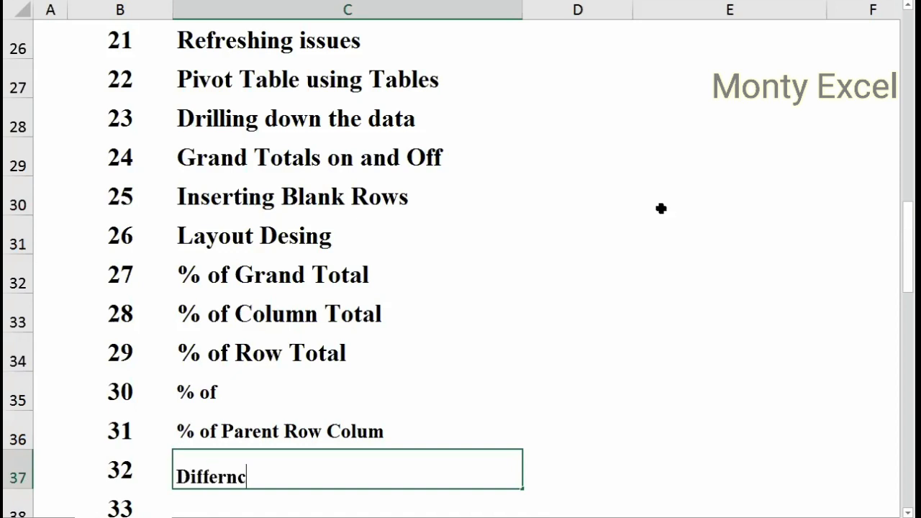
pyautogui.write('es from')
pyautogui.press('Return')
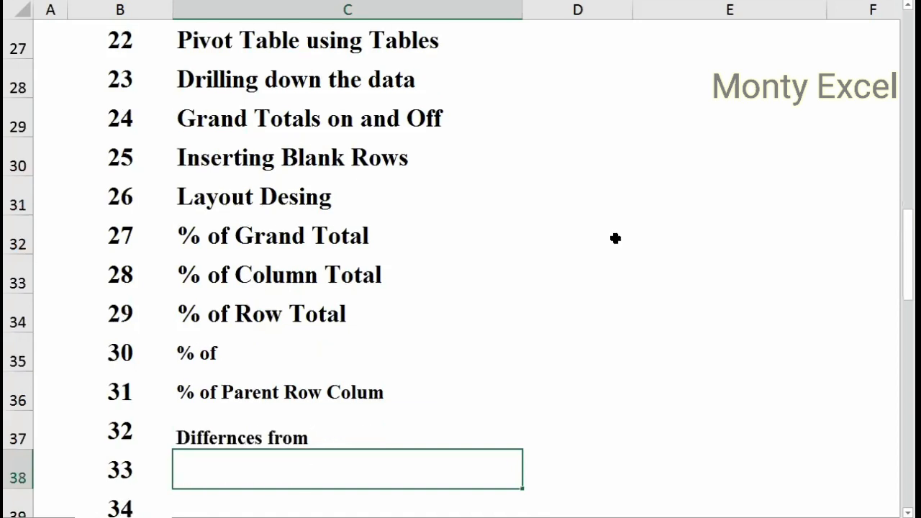
# - Copy the Differnces from entry to topic 33 and prefix it with % to read % Differnces from
pyautogui.scroll(-1, 616, 237)
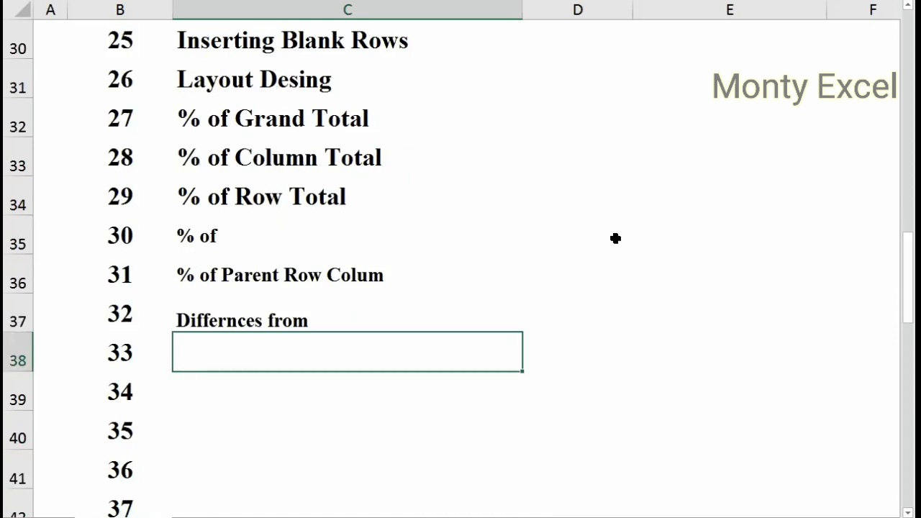
pyautogui.press('Up')
pyautogui.hotkey('ctrl', 'c')
pyautogui.press('Down')
pyautogui.hotkey('ctrl', 'v')
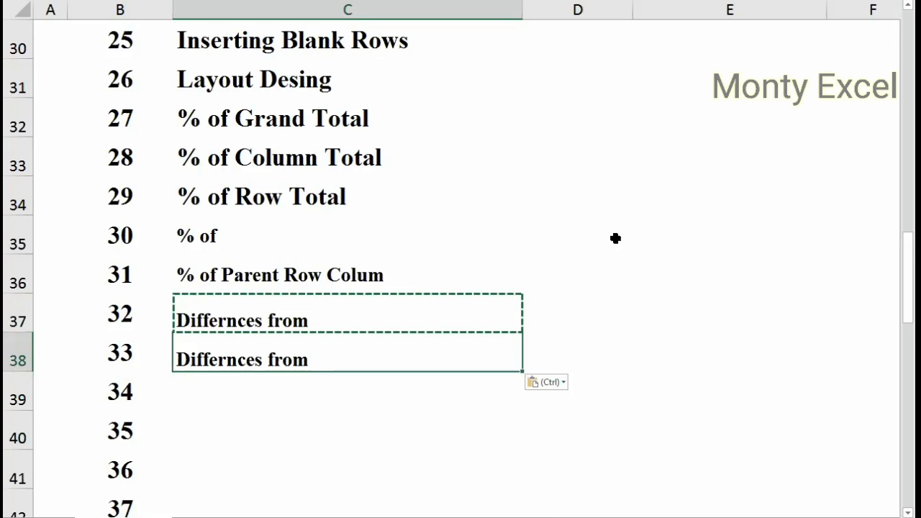
pyautogui.press('Escape')
pyautogui.press('F2')
pyautogui.press('Home')
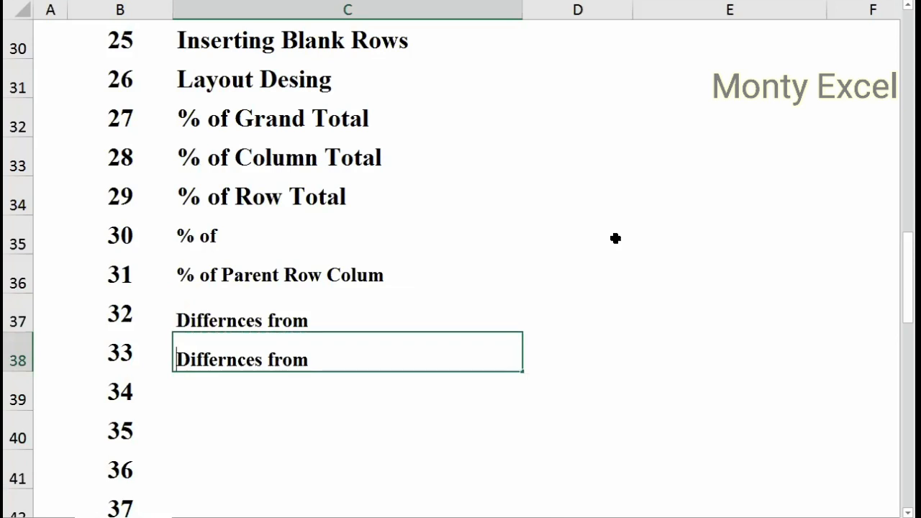
pyautogui.write('%')
pyautogui.press('Return')
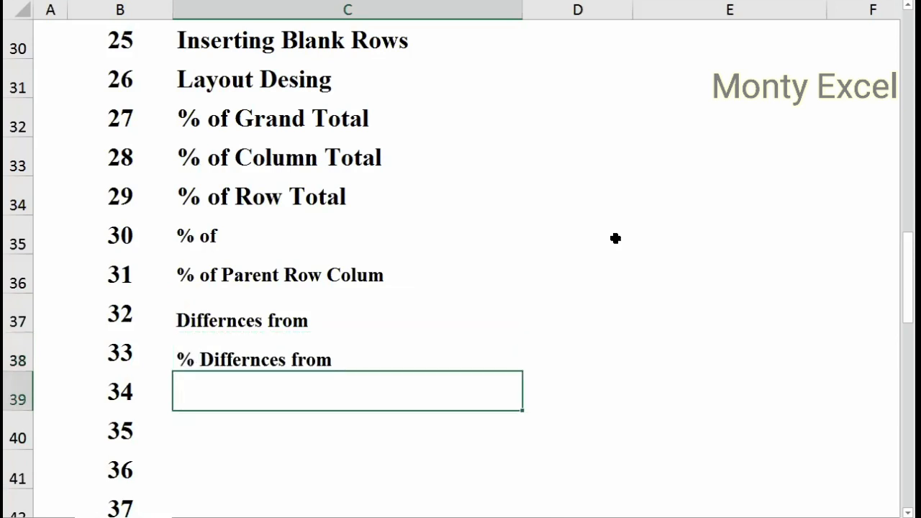
# - Enter Running Total in as topic 34 in the topic list
pyautogui.write('Running T')
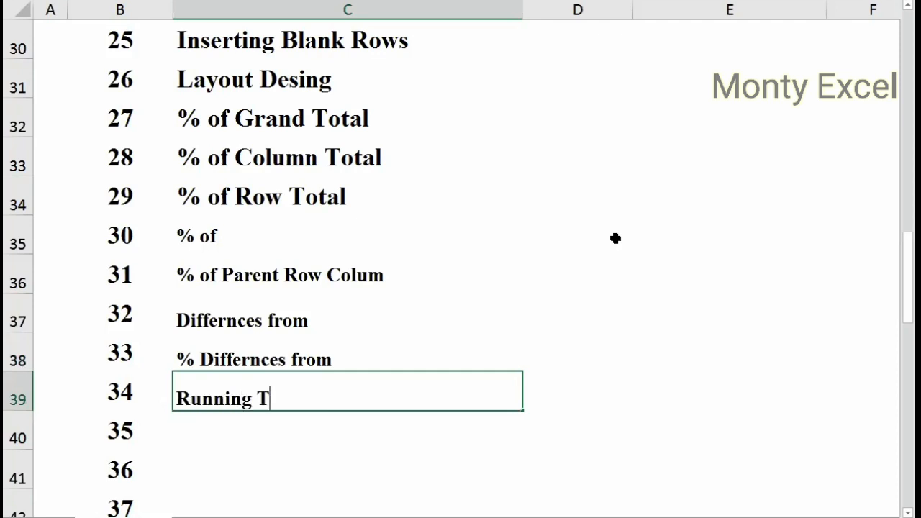
pyautogui.write('otal in')
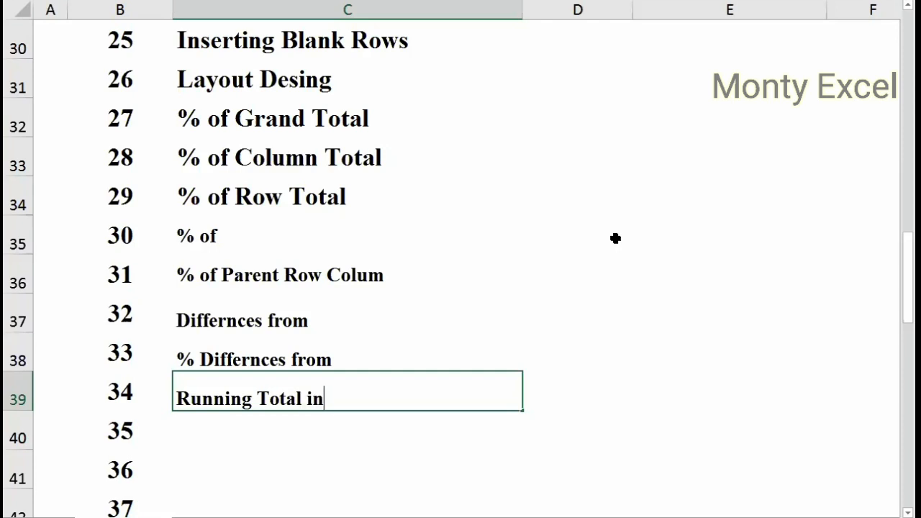
pyautogui.press('Return')
# - Copy the Running Total in entry to topic 35 and prefix it with % to read % Running Total in
pyautogui.scroll(-2, 533, 261)
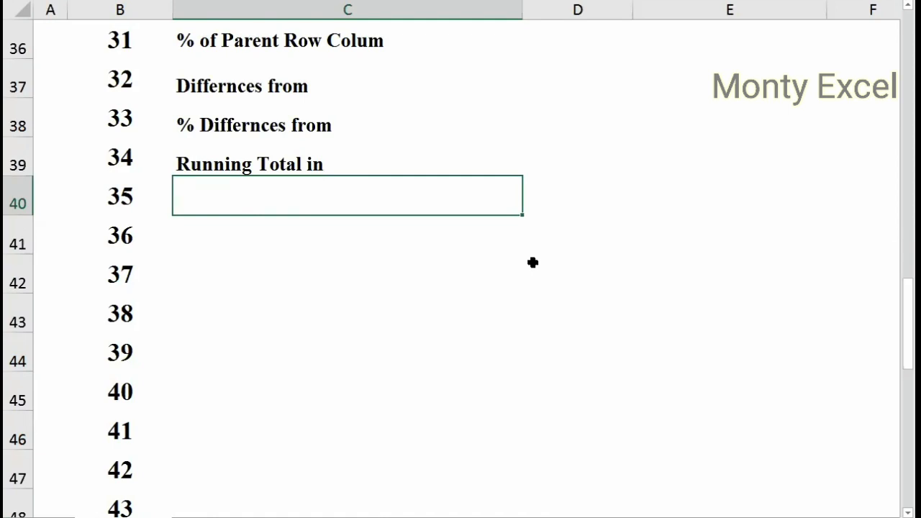
pyautogui.write('% Running')
pyautogui.press('Escape')
pyautogui.press('Up')
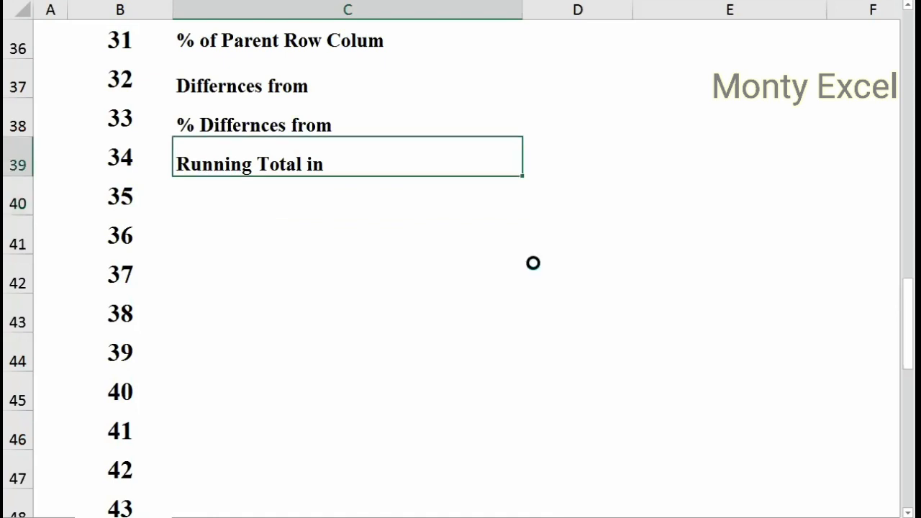
pyautogui.hotkey('ctrl', 'c')
pyautogui.press('Down')
pyautogui.hotkey('ctrl', 'v')
pyautogui.press('F2')
pyautogui.press('Home')
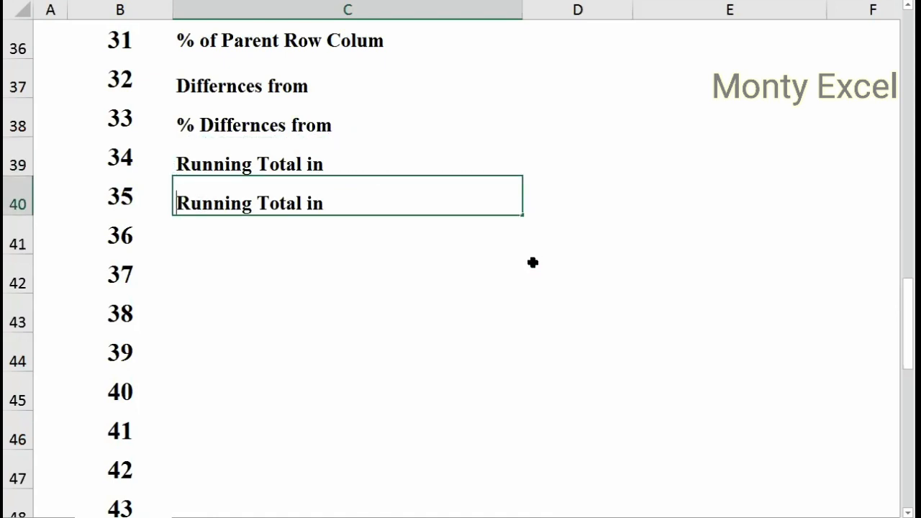
pyautogui.write('%')
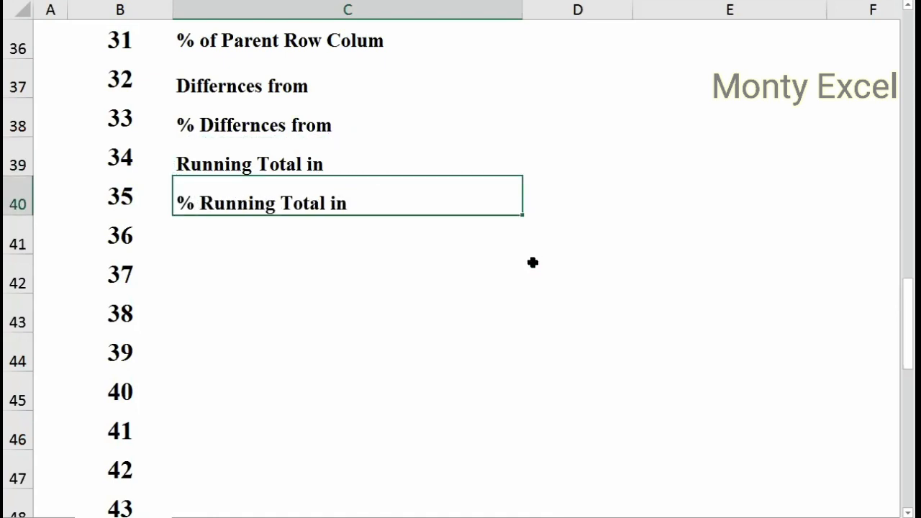
pyautogui.press('Return')
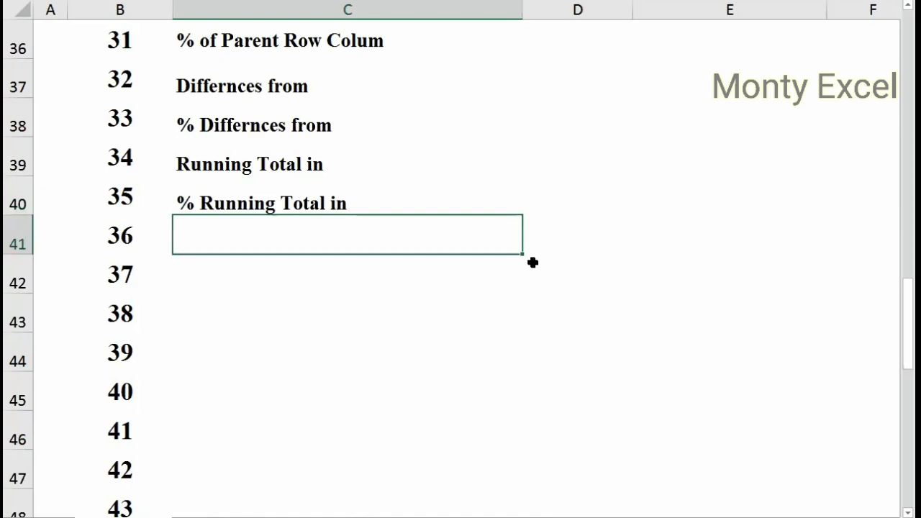
# - Copy the % Running Total in cell to topic 36 and replace its text with Ranking
pyautogui.write('Ran')
pyautogui.press('Escape')
pyautogui.press('Up')
pyautogui.hotkey('ctrl', 'c')
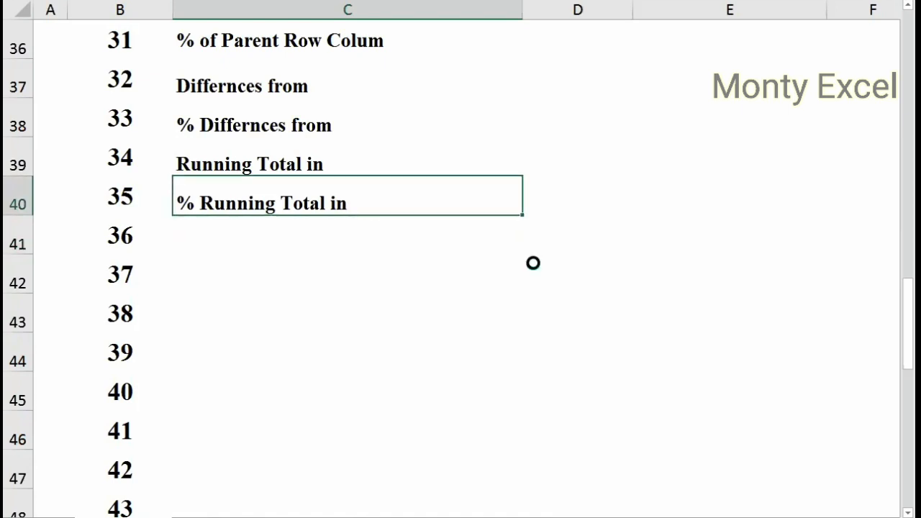
pyautogui.press('Down')
pyautogui.hotkey('ctrl', 'v')
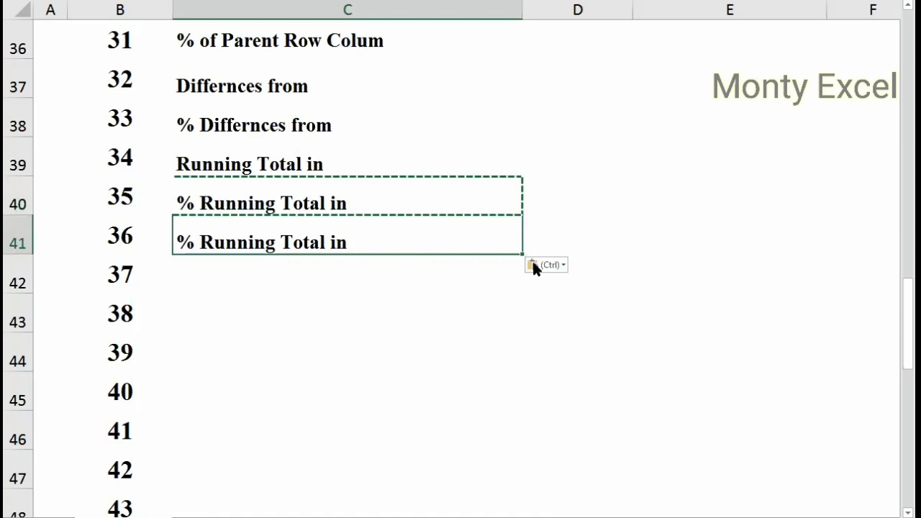
pyautogui.press('F2')
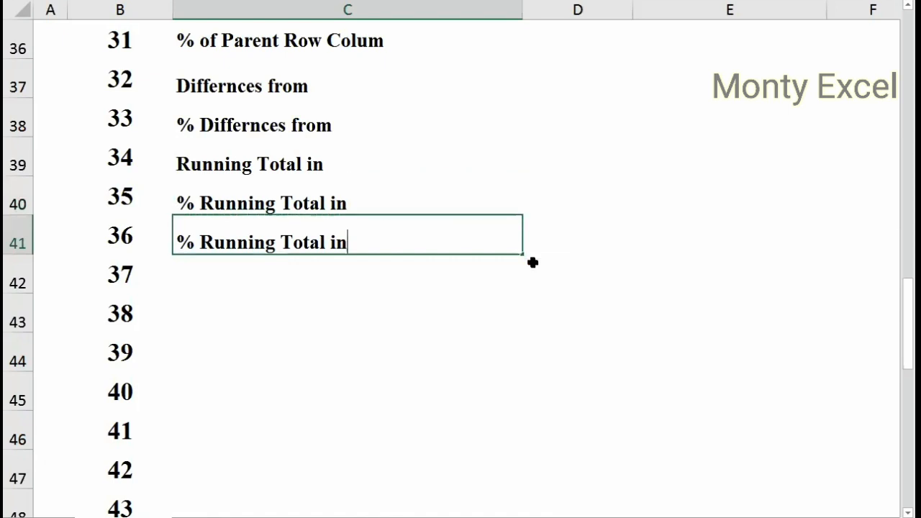
pyautogui.hotkey('shift', 'Home')
pyautogui.write('R')
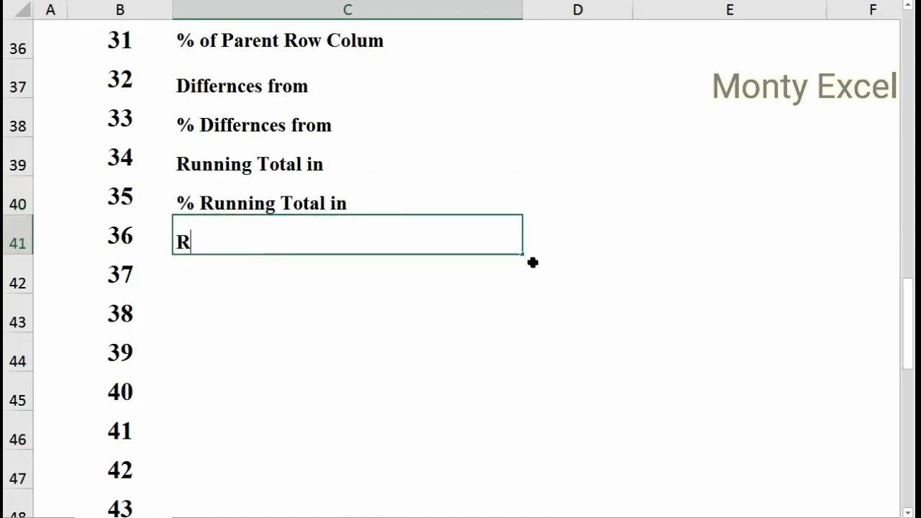
pyautogui.write('ang')
pyautogui.write('king')
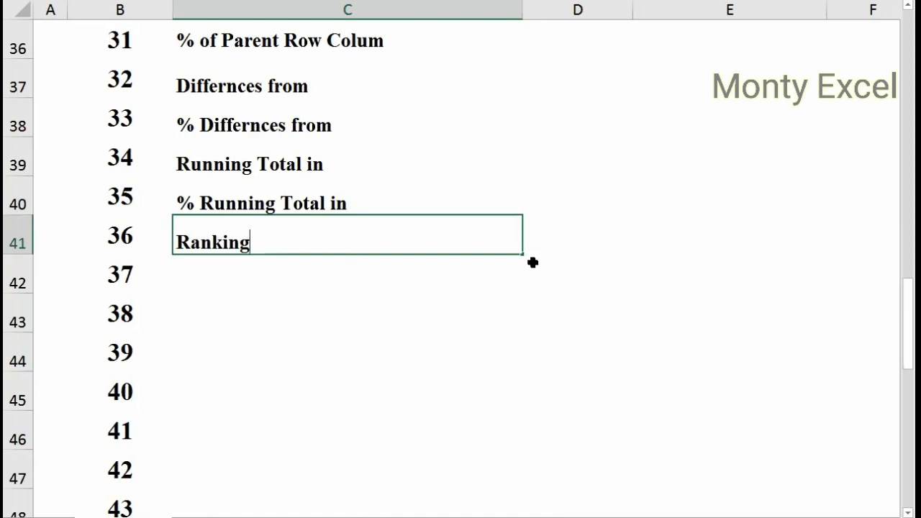
pyautogui.press('Return')
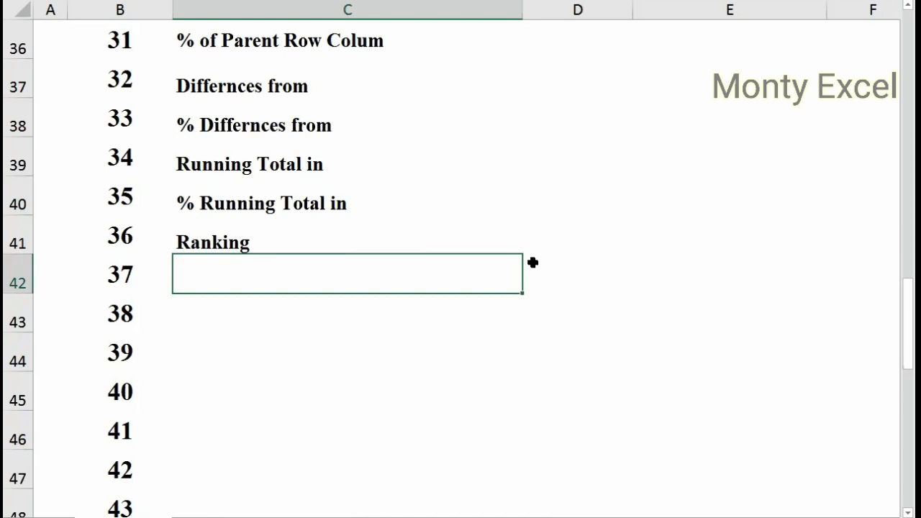
# - Copy the Ranking cell to topic 37 in the topic list and replace its text with Index
pyautogui.write('I')
pyautogui.press('Escape')
pyautogui.press('Up')
pyautogui.hotkey('ctrl', 'c')
pyautogui.press('Down')
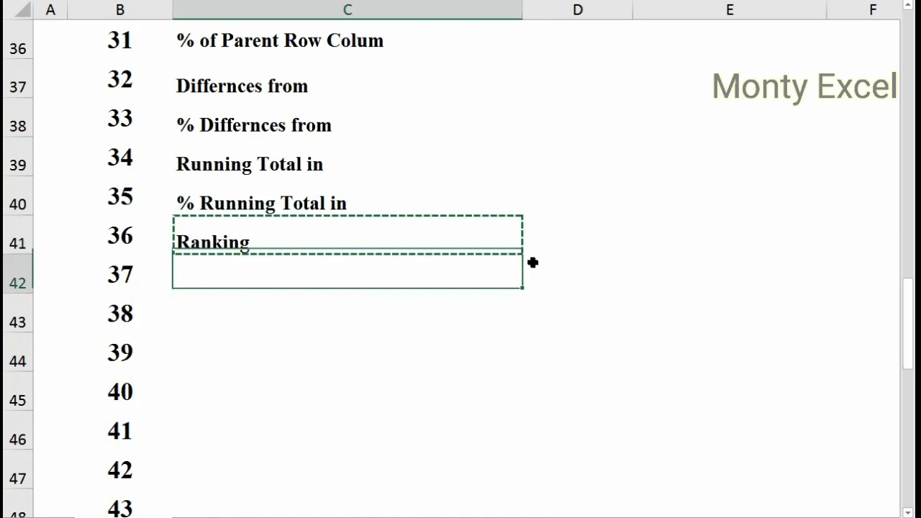
pyautogui.press('Return')
pyautogui.write('I')
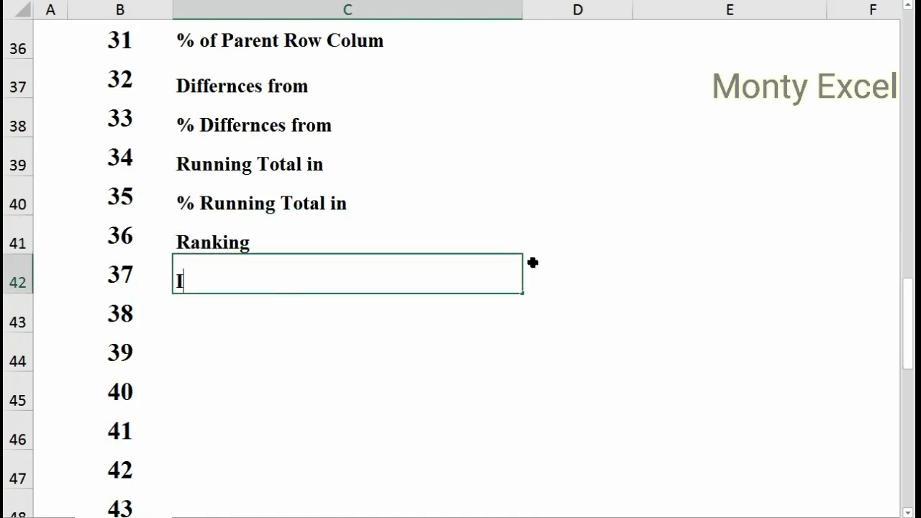
pyautogui.write('ndex')
pyautogui.press('Return')
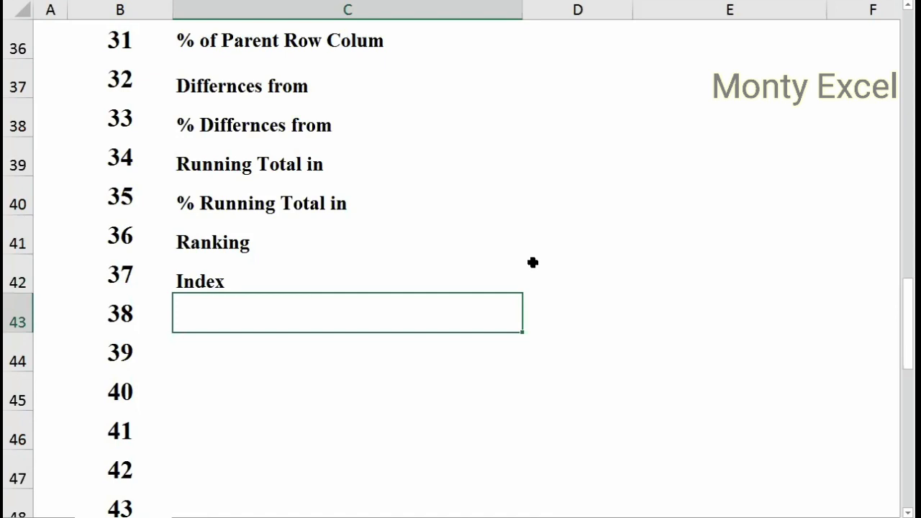
# - Copy the Index cell to topic 38 and replace its text with Remove a Custome Calculation
pyautogui.write('Remove a Cu')
pyautogui.press('Escape')
pyautogui.press('Up')
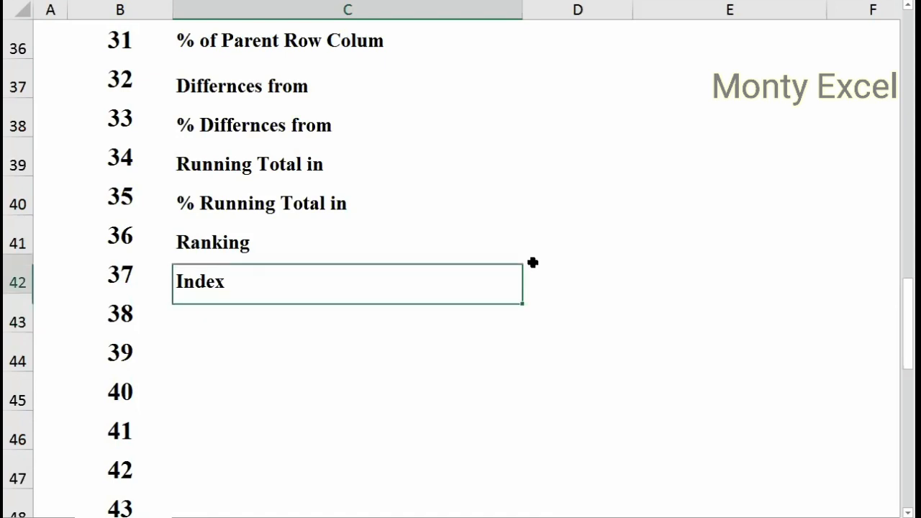
pyautogui.hotkey('ctrl', 'c')
pyautogui.press('Down')
pyautogui.hotkey('ctrl', 'v')
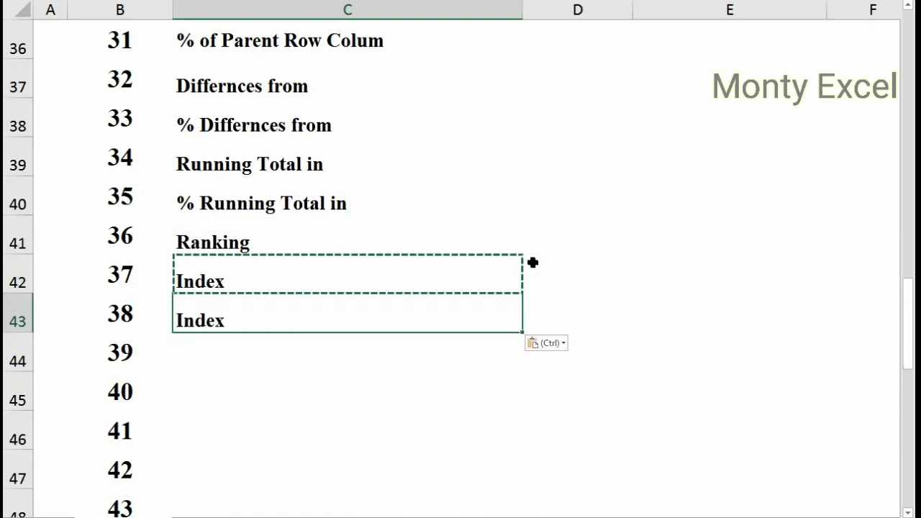
pyautogui.press('F2')
pyautogui.hotkey('shift', 'Home')
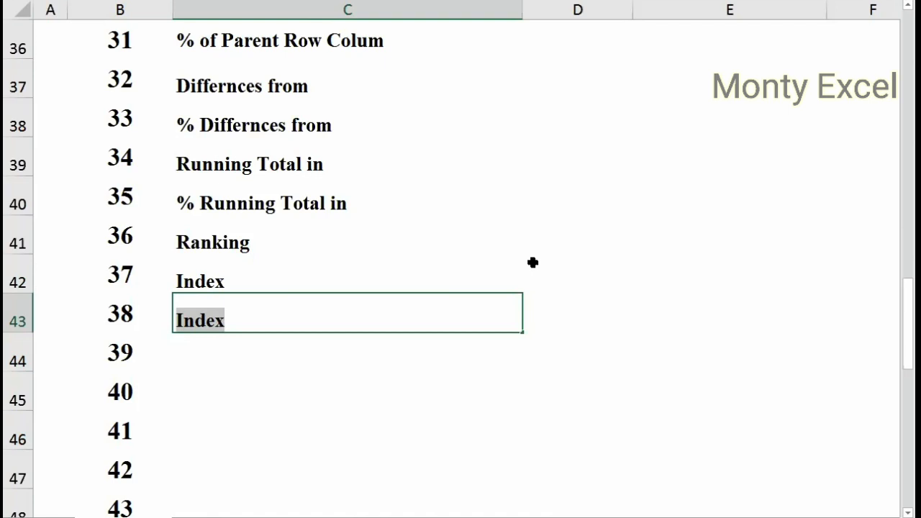
pyautogui.write('Remove')
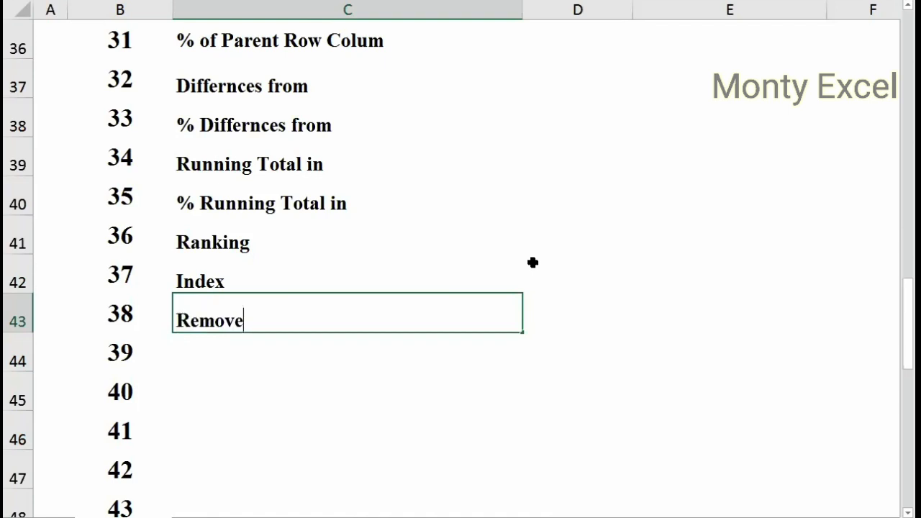
pyautogui.write(' a Cu')
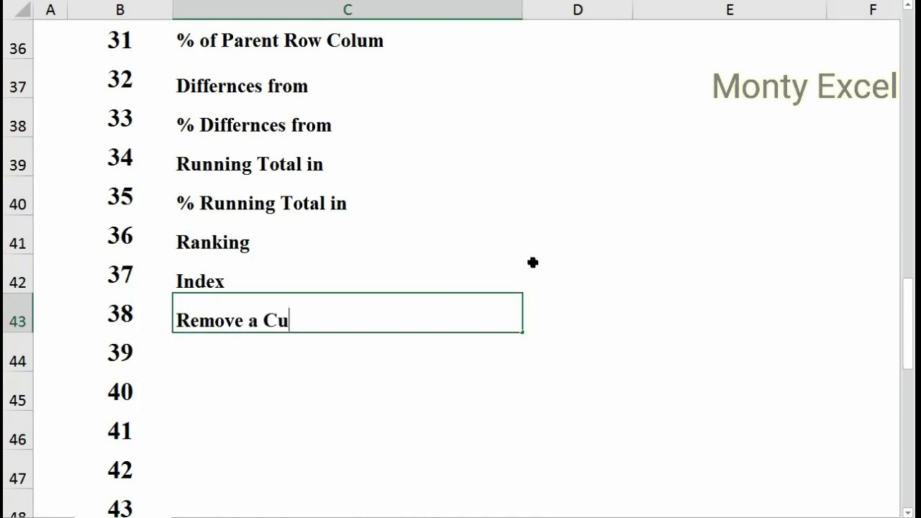
pyautogui.write('stome Cal')
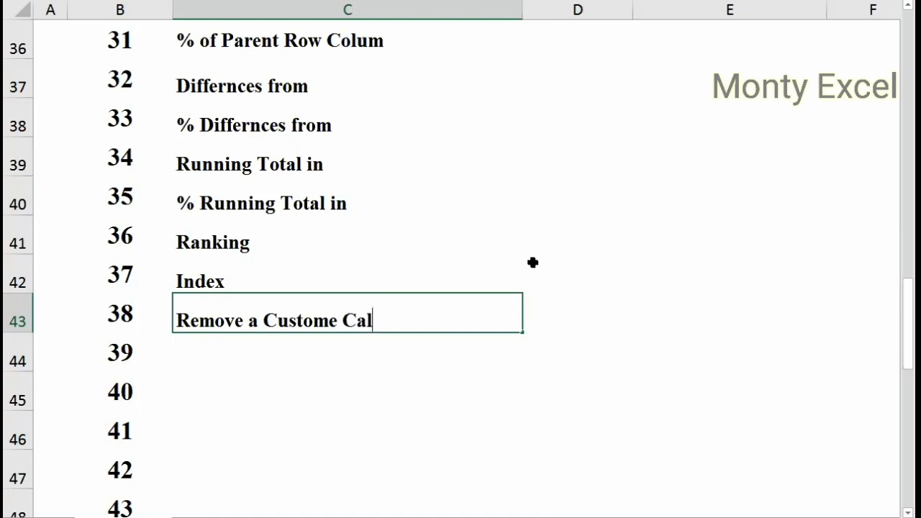
pyautogui.write('culation')
pyautogui.press('Return')
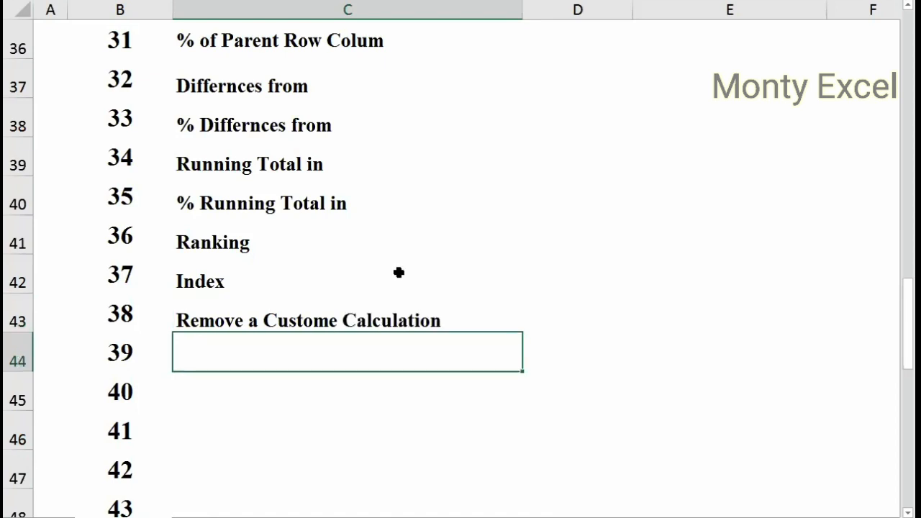
pyautogui.press('Up')
pyautogui.scroll(1, 323, 216)
pyautogui.scroll(2, 246, 126)
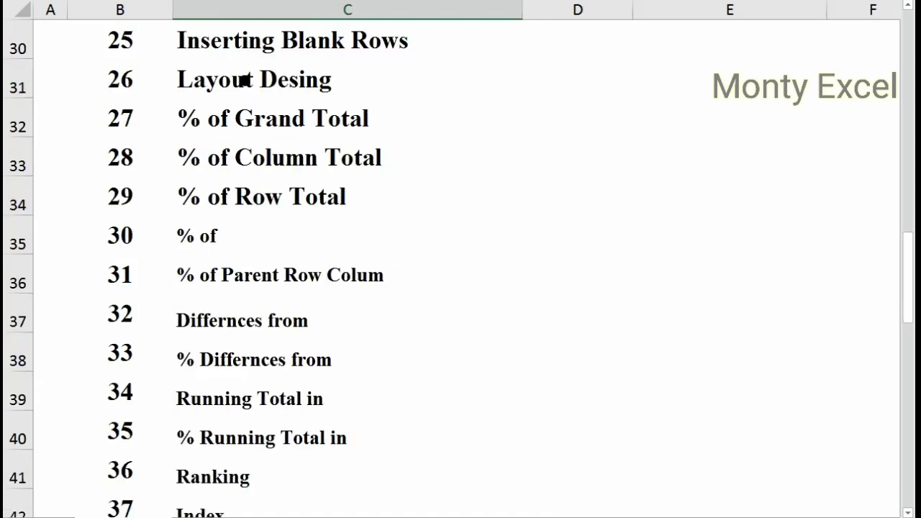
pyautogui.click(396, 92)
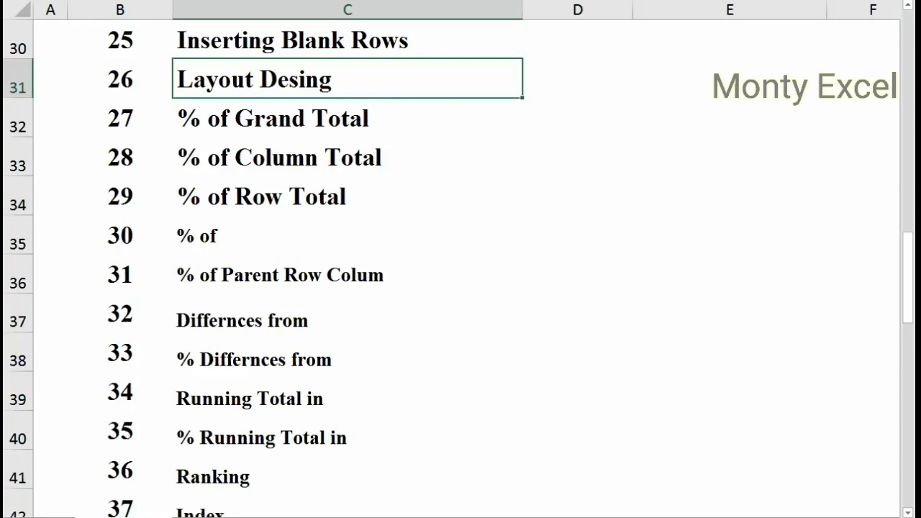
pyautogui.hotkey('ctrl', 'c')
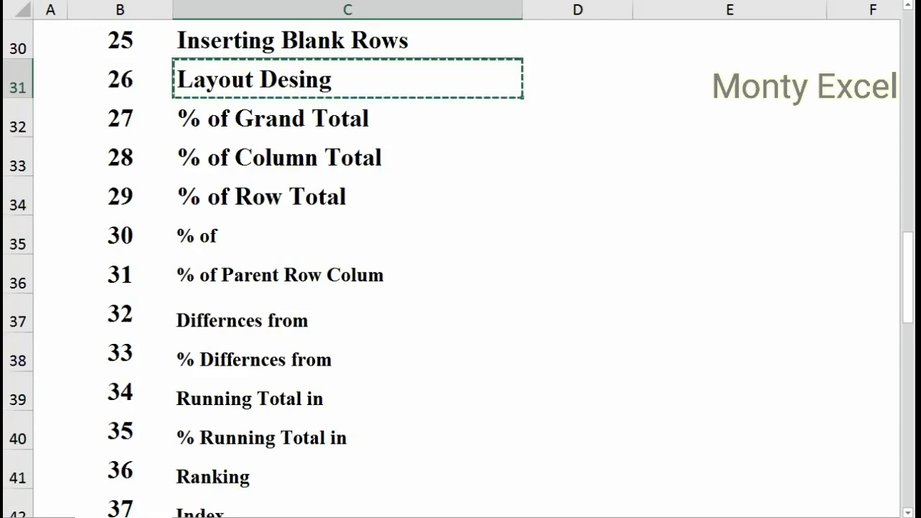
pyautogui.click(283, 118)
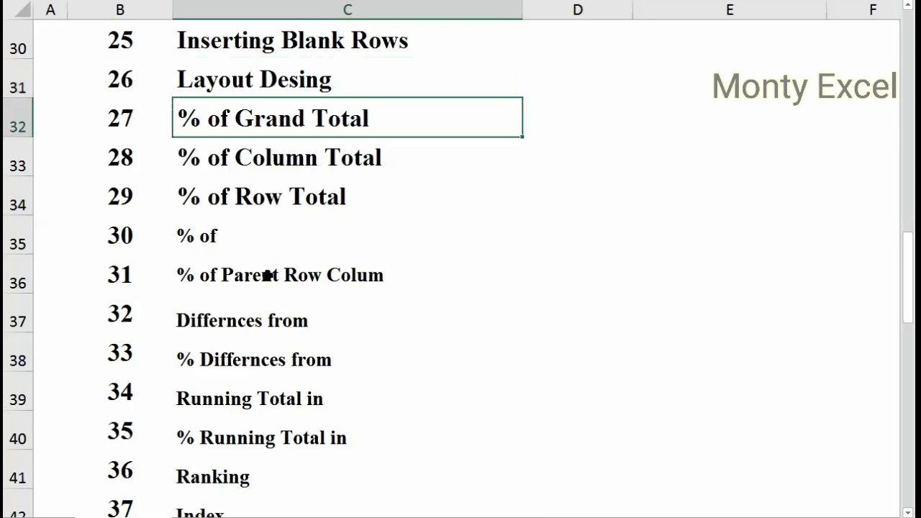
pyautogui.hotkey('shift', 'Down')
pyautogui.hotkey('shift', 'Down')
pyautogui.hotkey('shift', 'Down')
pyautogui.moveTo(282, 236); pyautogui.dragTo(302, 318)
pyautogui.scroll(6, 284, 258)
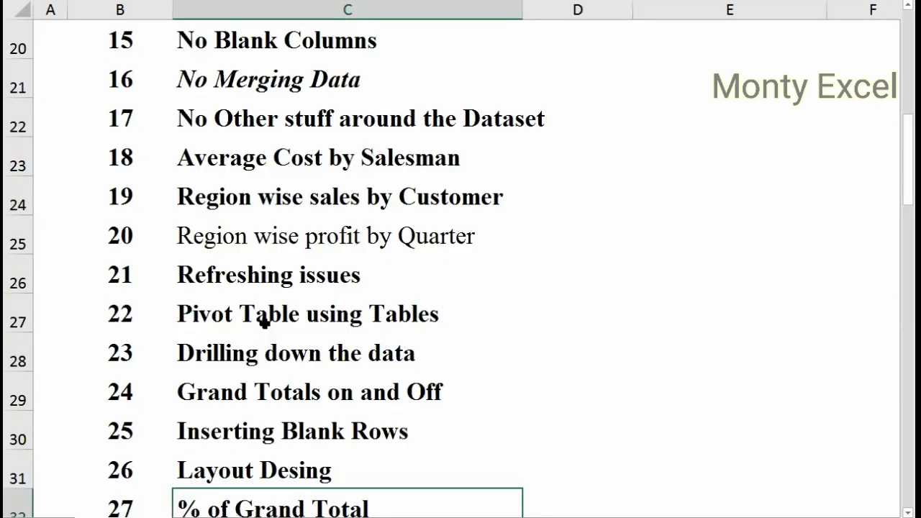
pyautogui.scroll(-7, 264, 320)
pyautogui.scroll(3, 260, 297)
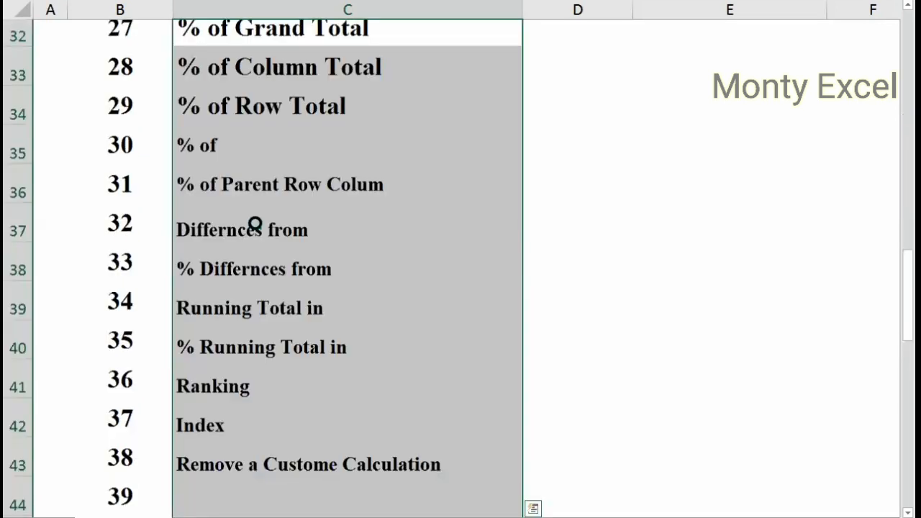
pyautogui.scroll(-2, 247, 209)
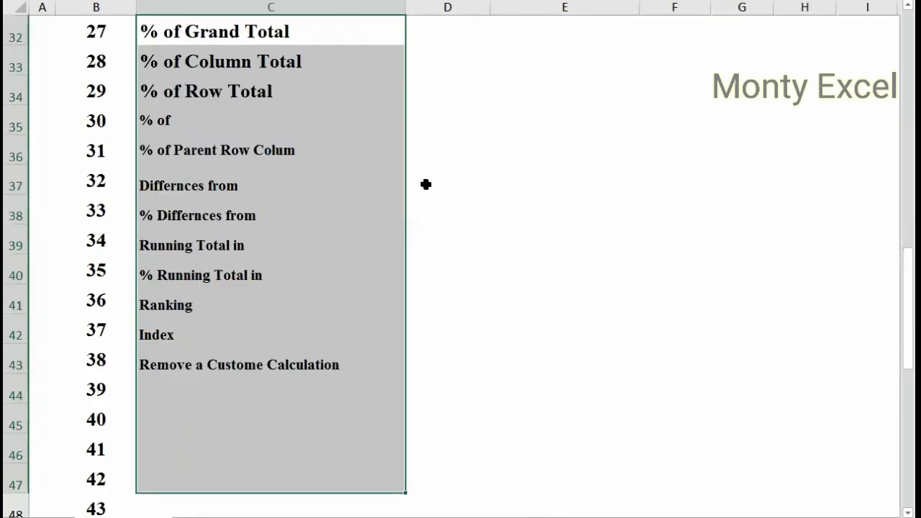
pyautogui.hotkey('ctrl', 'q')
pyautogui.scroll(3, 400, 244)
pyautogui.click(414, 263)
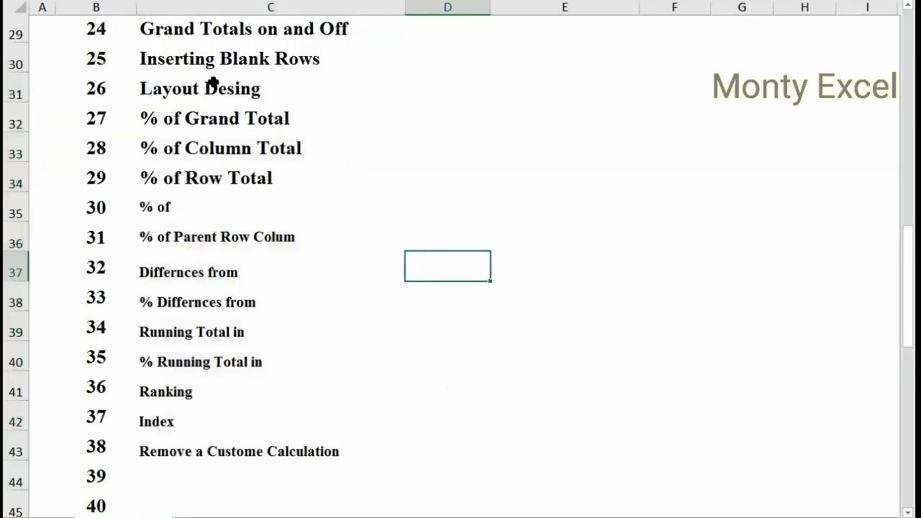
# - Copy only the formatting of the Inserting Blank Rows entry onto the entries down to topic 38 using Paste Special
pyautogui.scroll(1, 193, 154)
pyautogui.click(195, 152)
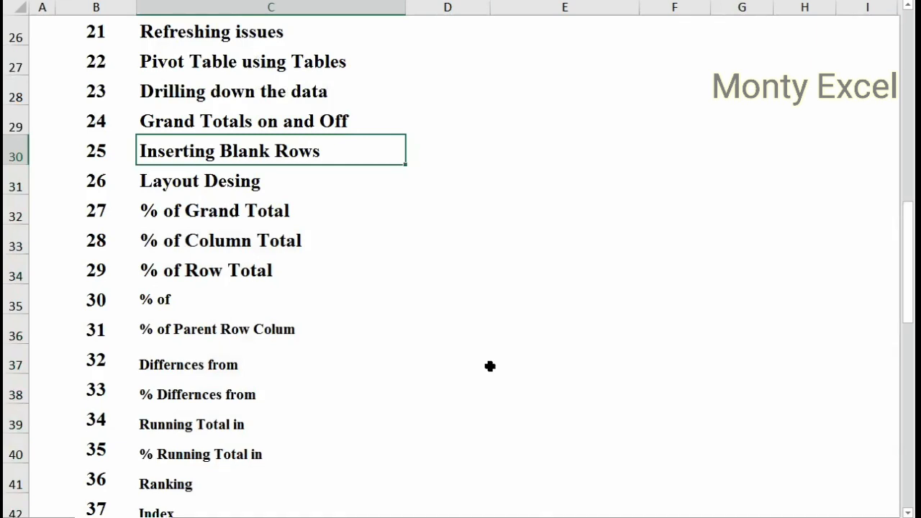
pyautogui.press('Down')
pyautogui.press('Down')
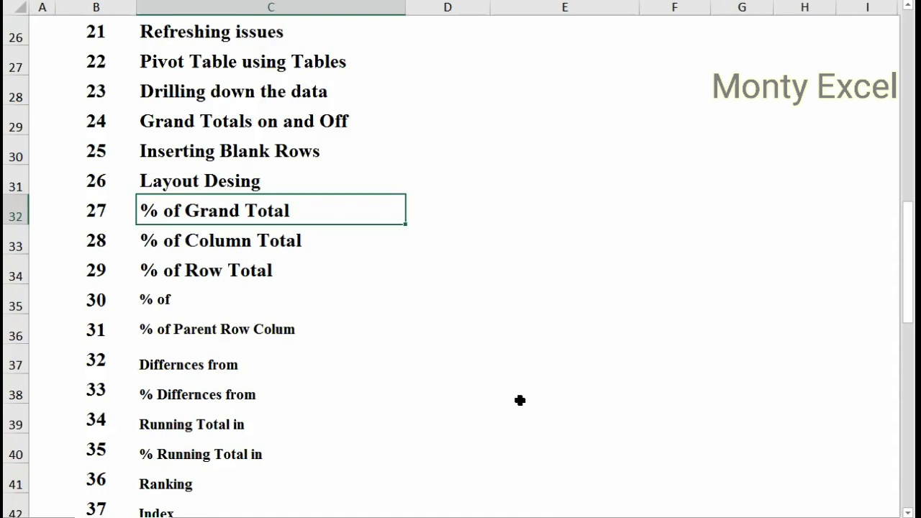
pyautogui.press('Up')
pyautogui.press('Up')
pyautogui.hotkey('ctrl', 'c')
pyautogui.hotkey('ctrl', 'shift', 'Down')
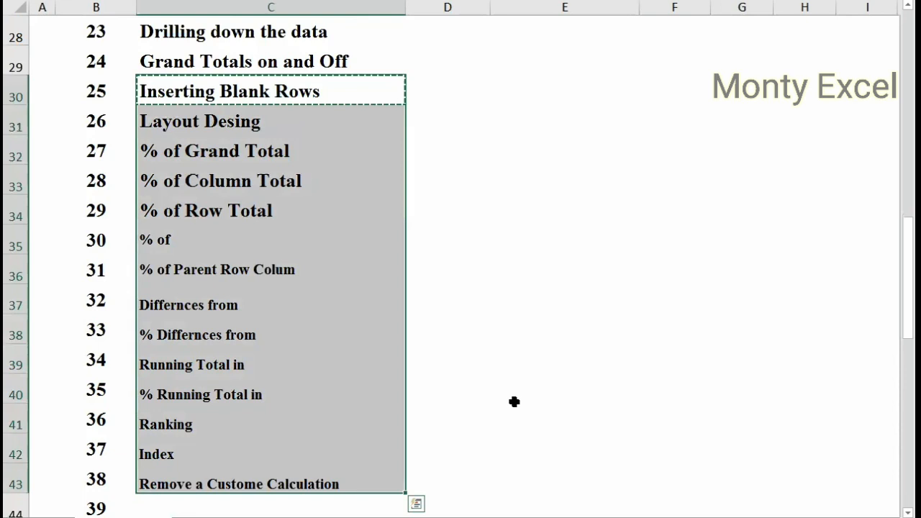
pyautogui.hotkey('shift', 'F10')
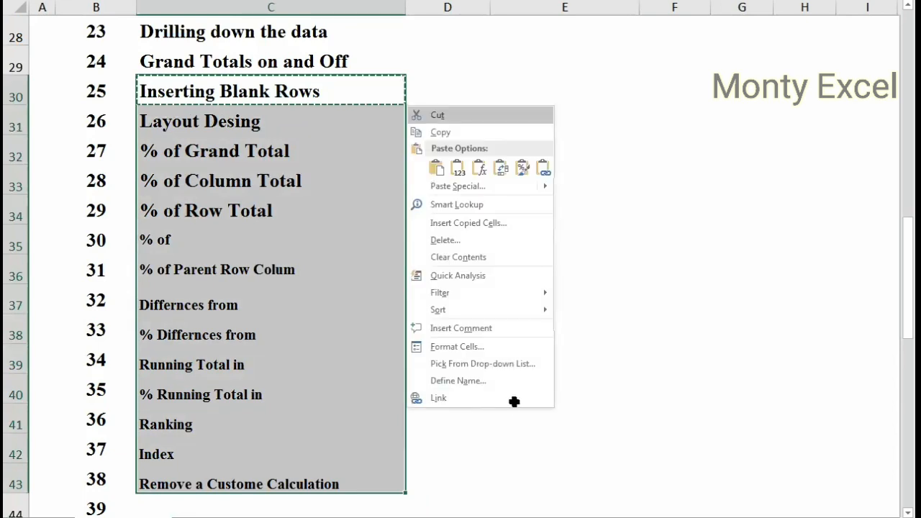
pyautogui.press('Escape')
pyautogui.hotkey('ctrl', 'alt', 'v')
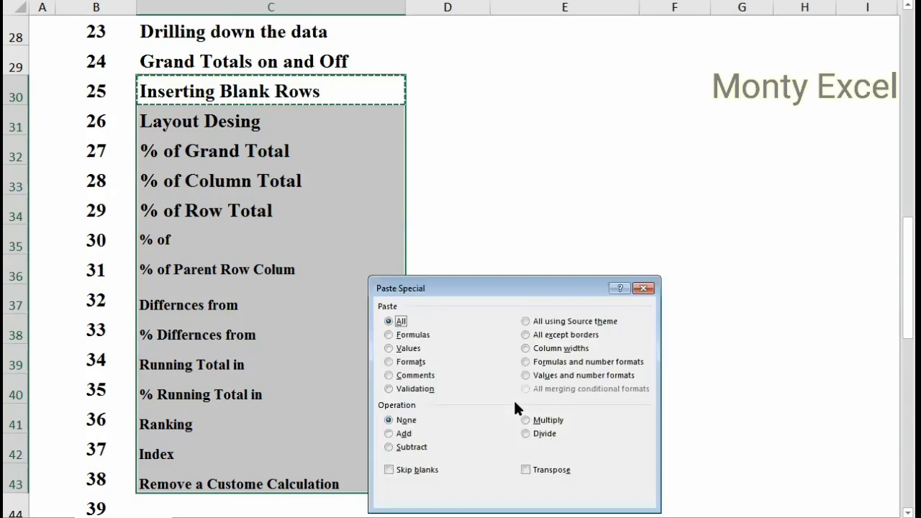
pyautogui.press('Return')
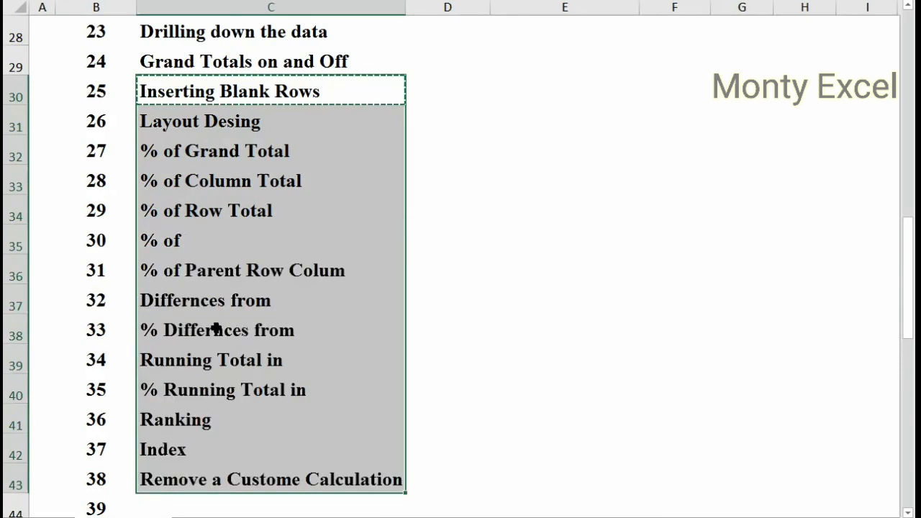
pyautogui.hotkey('ctrl', 'v')
pyautogui.scroll(-2, 217, 328)
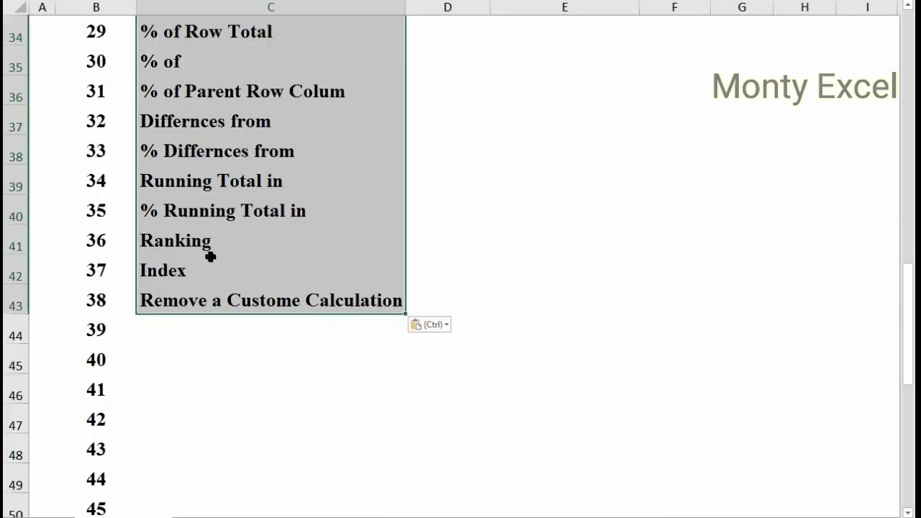
pyautogui.scroll(1, 210, 257)
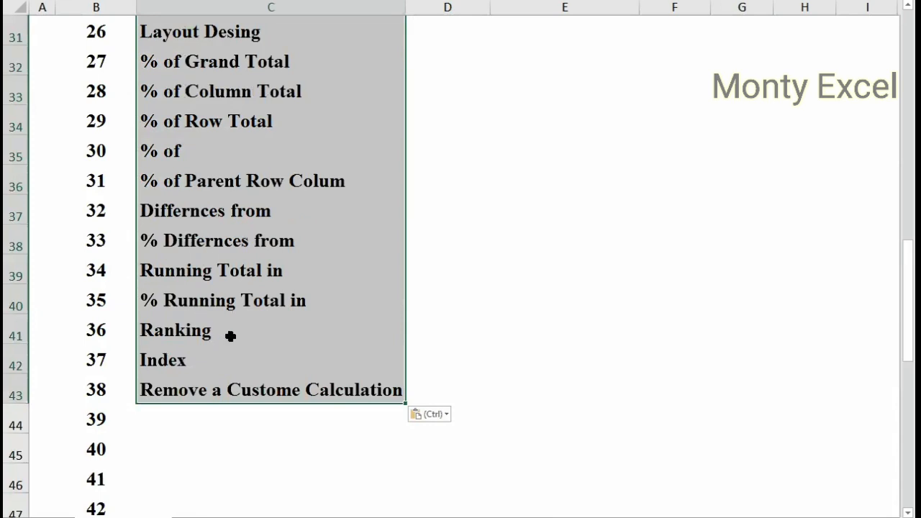
pyautogui.scroll(3, 231, 336)
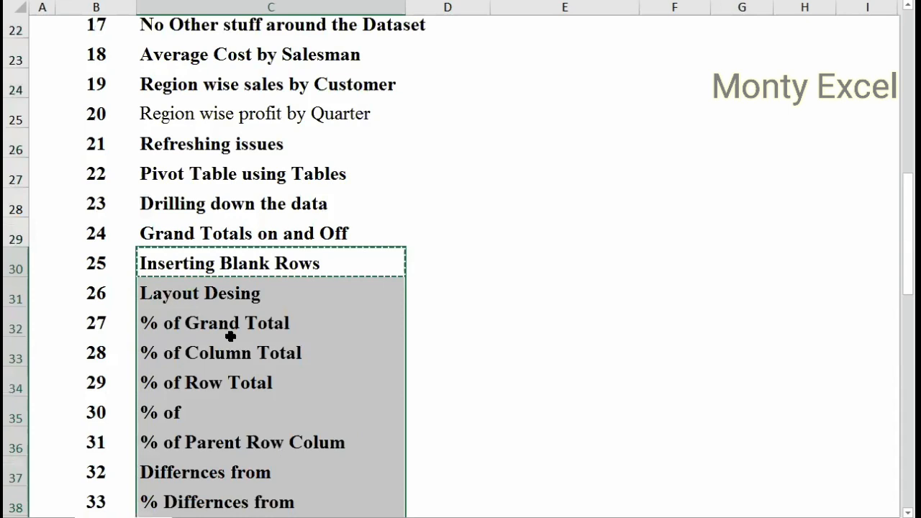
pyautogui.scroll(-2, 230, 336)
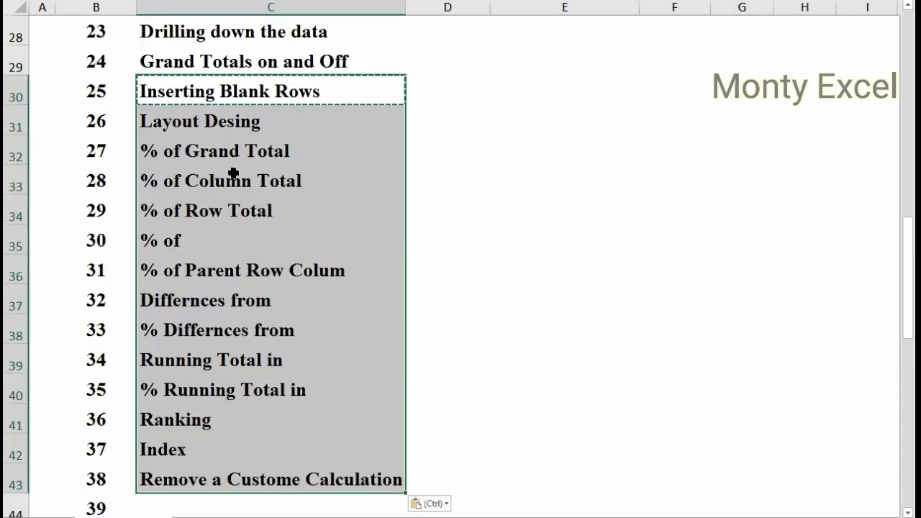
pyautogui.click(525, 242)
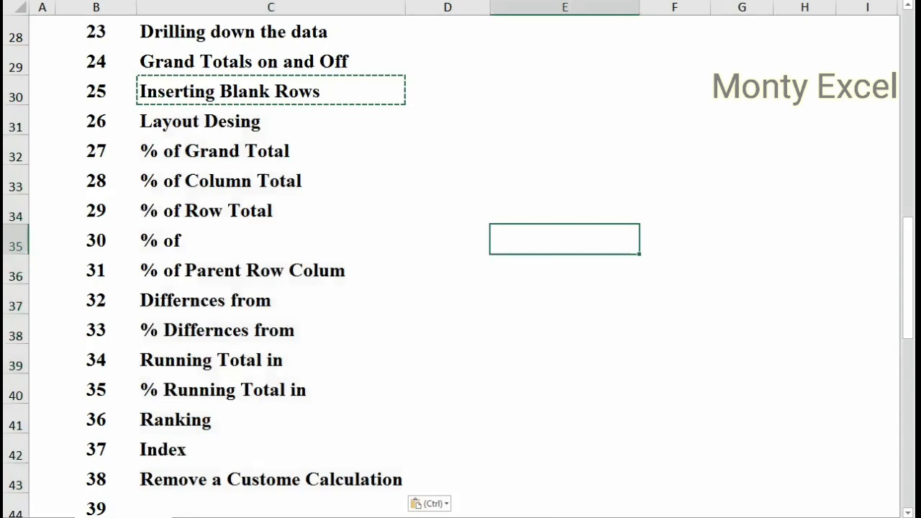
# - On the % Grand Total sheet, show the PivotTable field list and add Sales to the Values area a second time
pyautogui.click(553, 516)
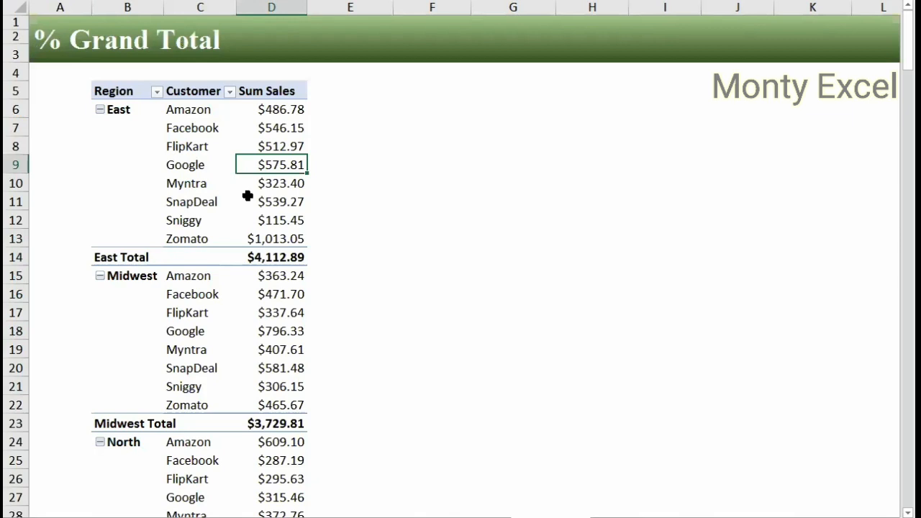
pyautogui.rightClick(282, 178)
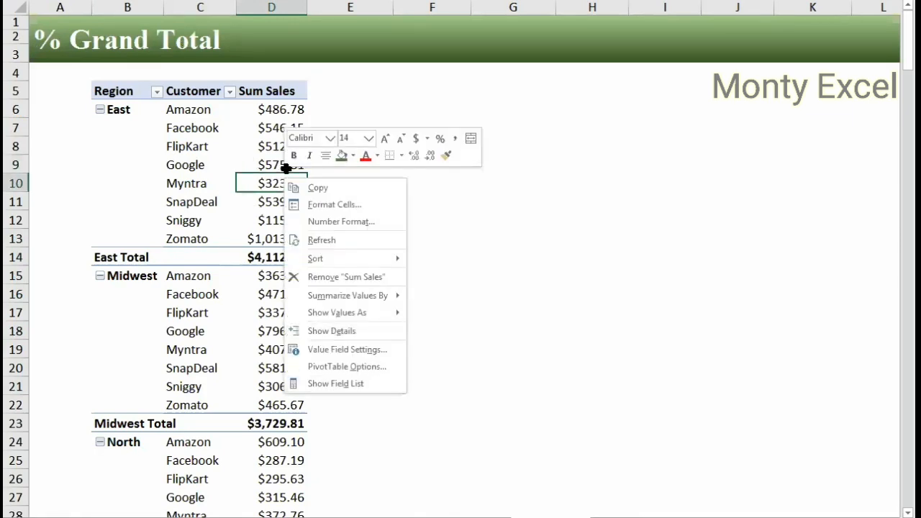
pyautogui.press('Escape')
pyautogui.rightClick(287, 162)
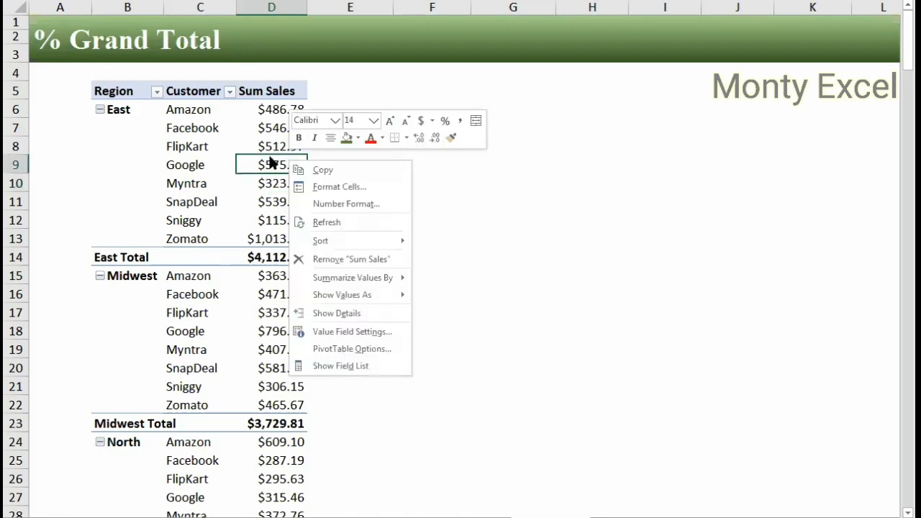
pyautogui.press('Escape')
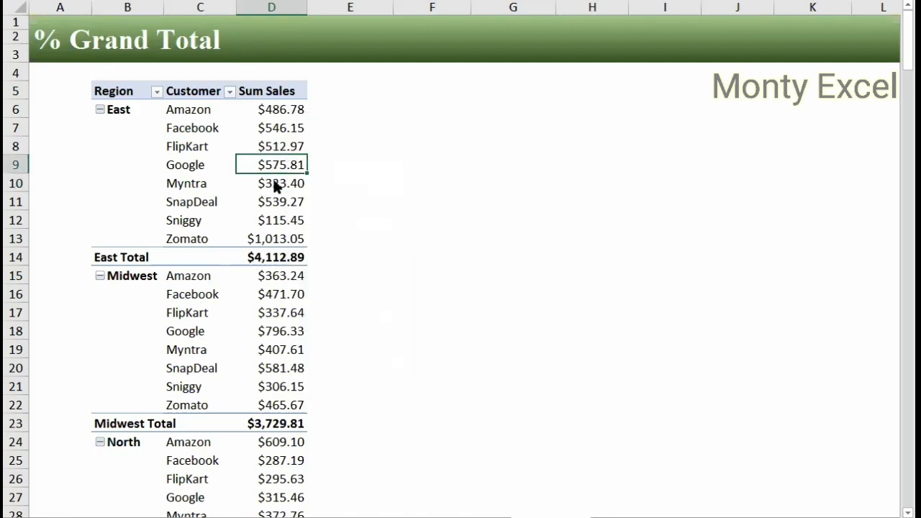
pyautogui.rightClick(277, 185)
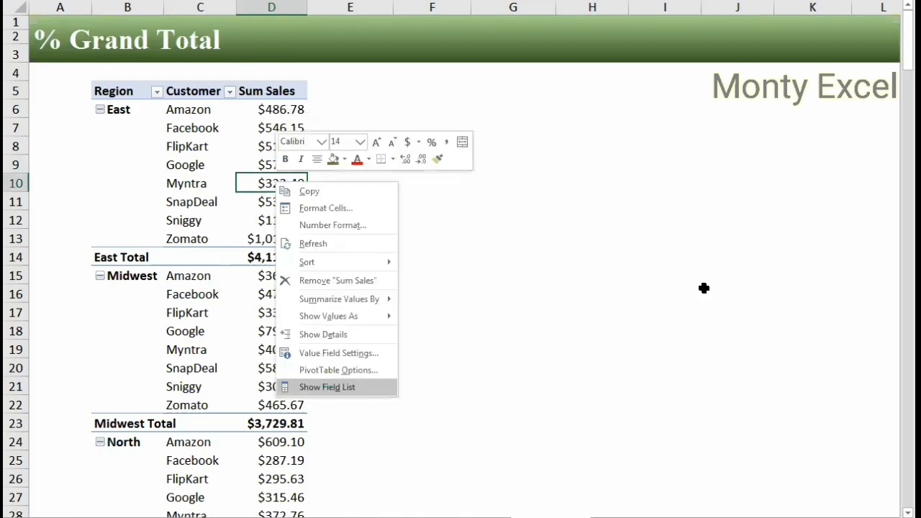
pyautogui.press('Return')
pyautogui.moveTo(627, 145); pyautogui.dragTo(792, 433)
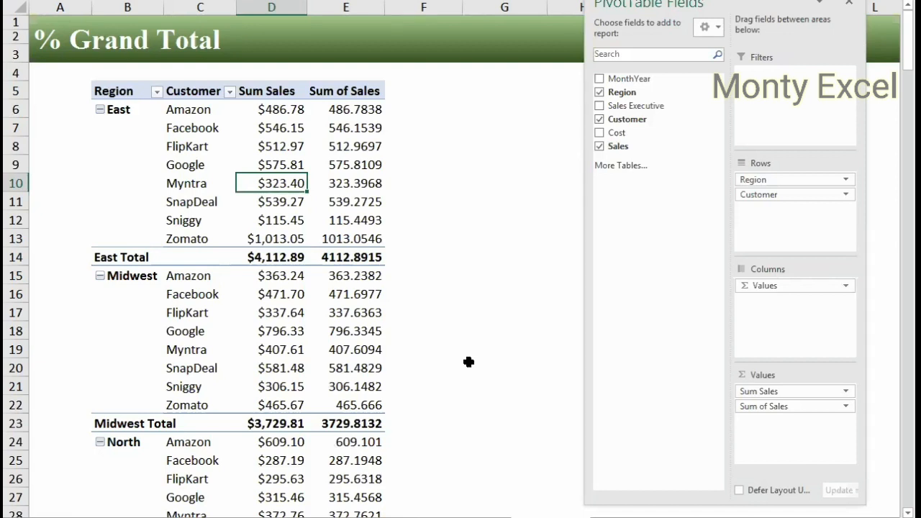
# - Close the PivotTable field list and show the Sum of Sales column as % of Grand Total
pyautogui.click(365, 149)
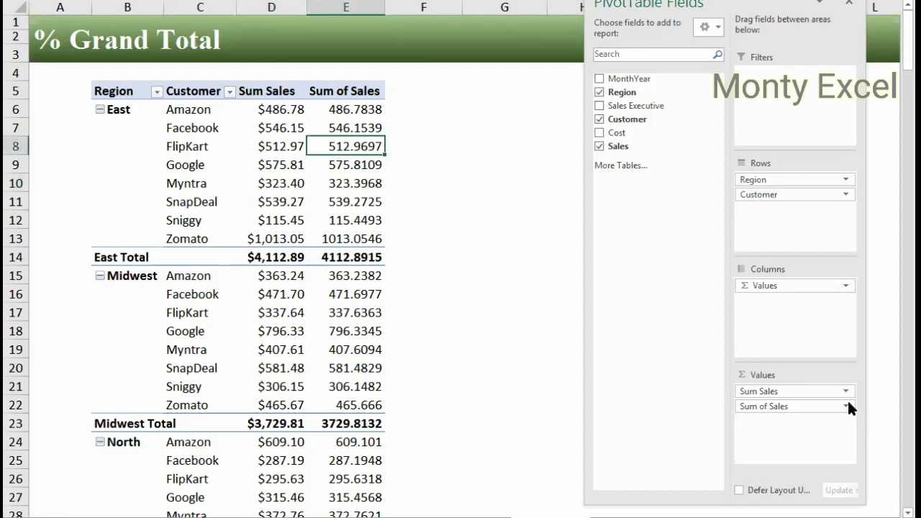
pyautogui.click(819, 404)
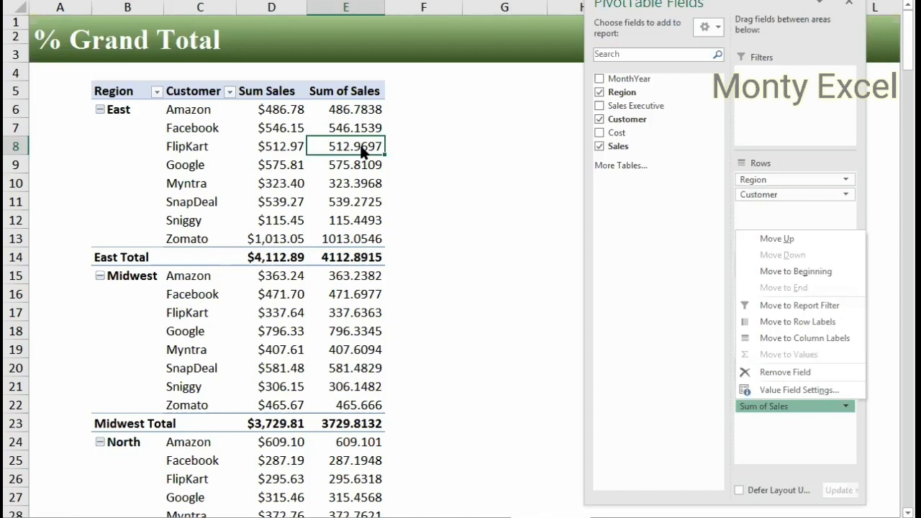
pyautogui.click(852, 3)
pyautogui.rightClick(354, 147)
pyautogui.moveTo(391, 288)
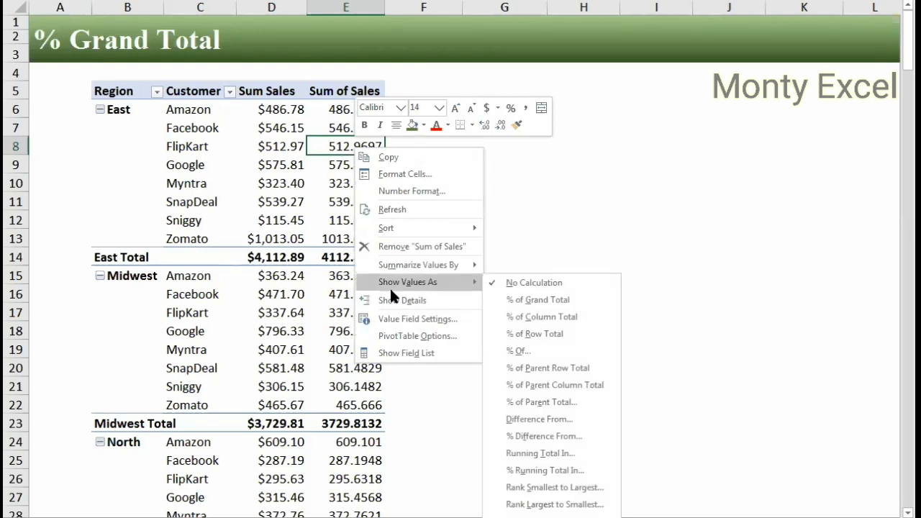
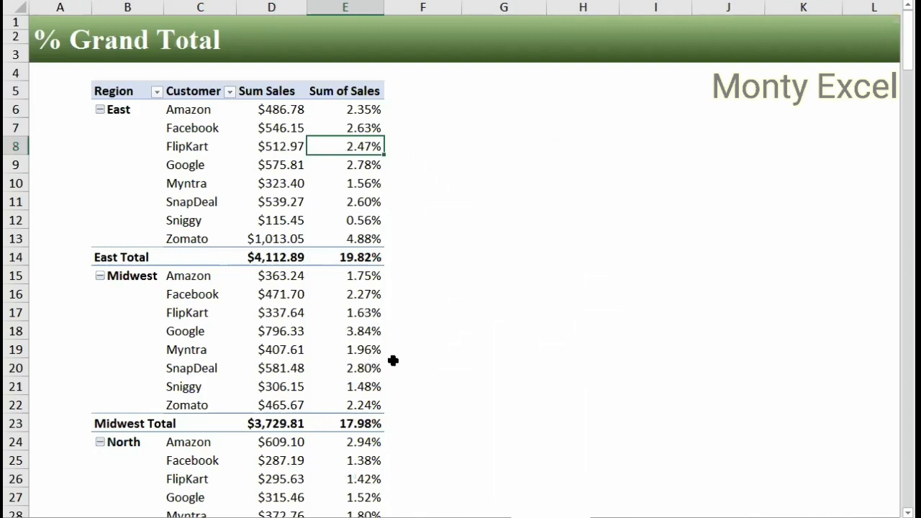
# - Examine the percentages in the Sum of Sales column from the East customers through each region subtotal to the Grand Total row
pyautogui.click(353, 257)
pyautogui.scroll(-4, 406, 364)
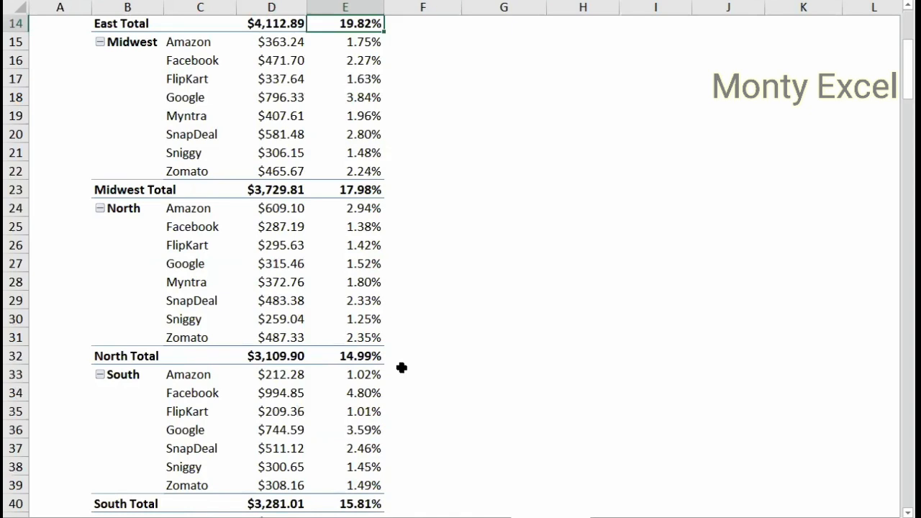
pyautogui.scroll(-8, 393, 389)
pyautogui.click(353, 400)
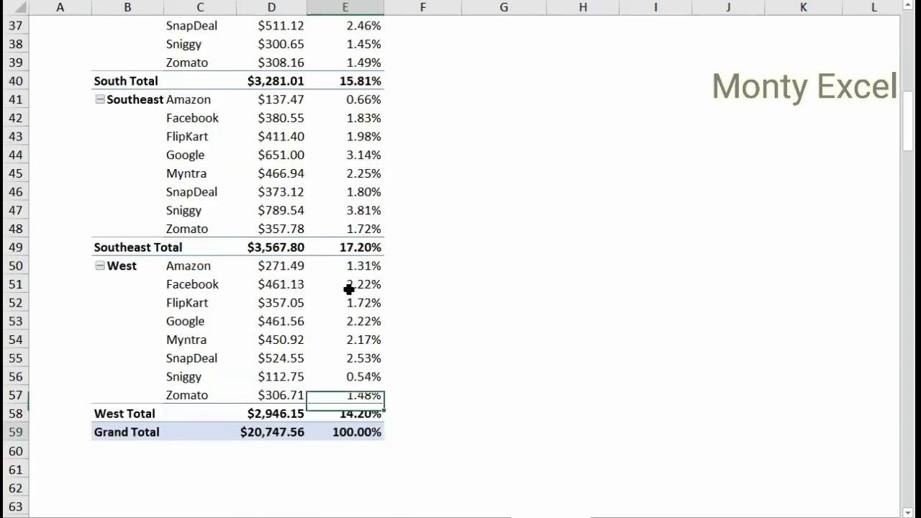
pyautogui.press('Down')
pyautogui.press('Down')
pyautogui.click(364, 246)
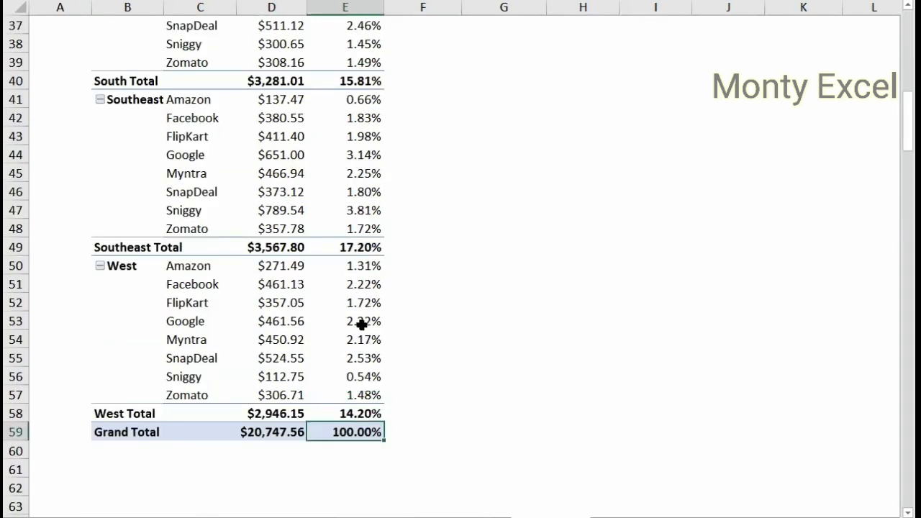
pyautogui.moveTo(371, 316)
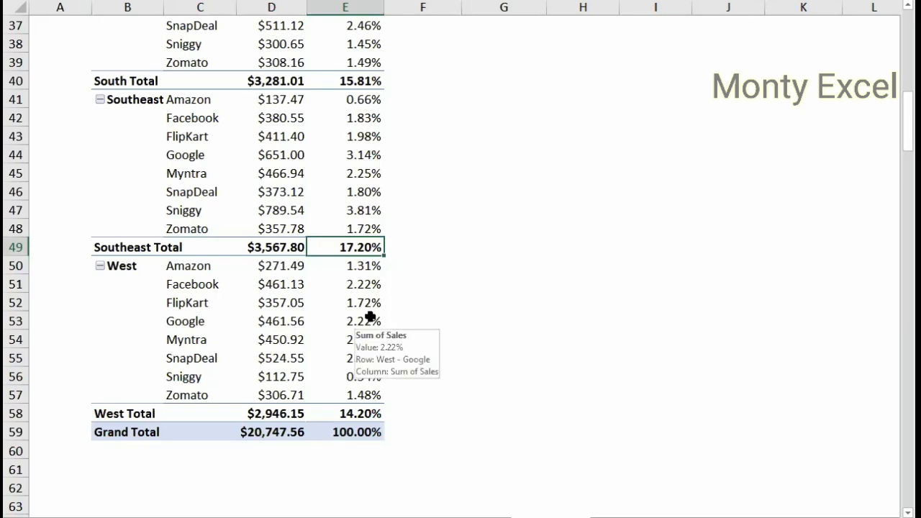
pyautogui.scroll(6, 371, 317)
pyautogui.scroll(6, 371, 316)
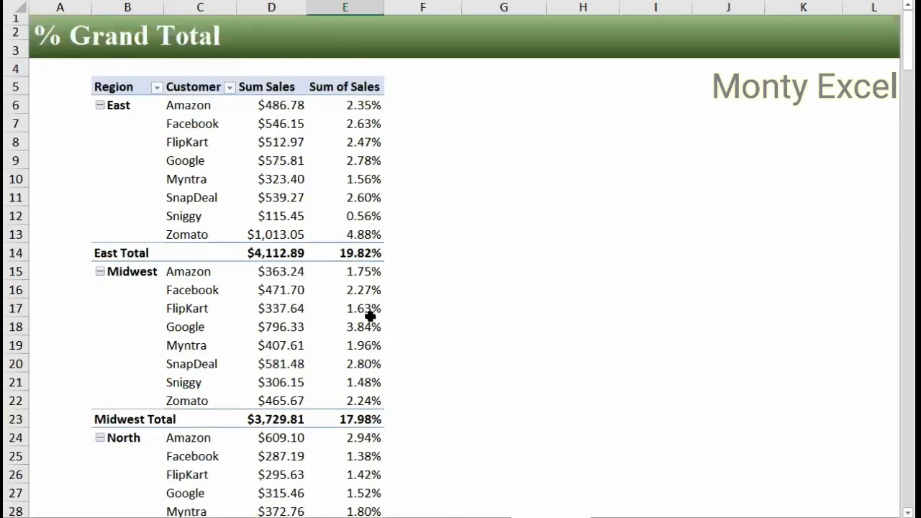
pyautogui.scroll(-5, 371, 316)
pyautogui.scroll(-7, 368, 318)
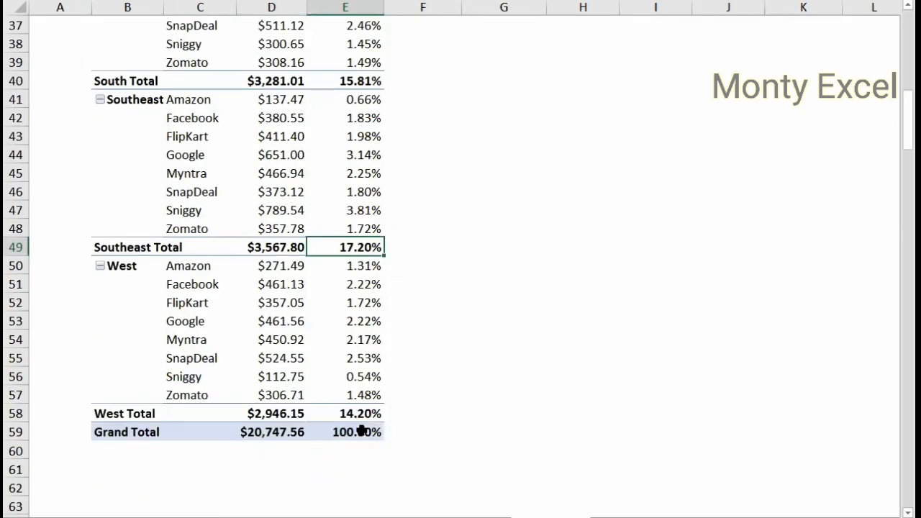
pyautogui.hotkey('ctrl', 'Down')
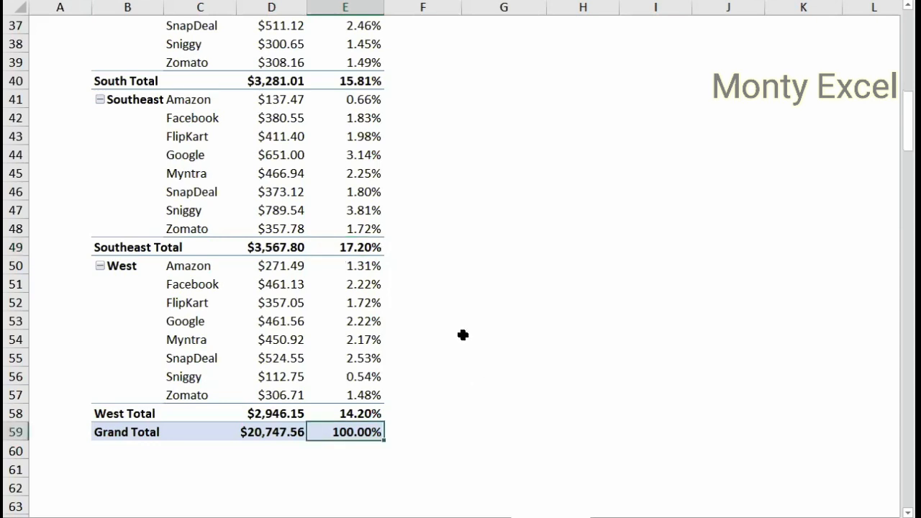
pyautogui.scroll(1, 462, 333)
pyautogui.scroll(12, 473, 316)
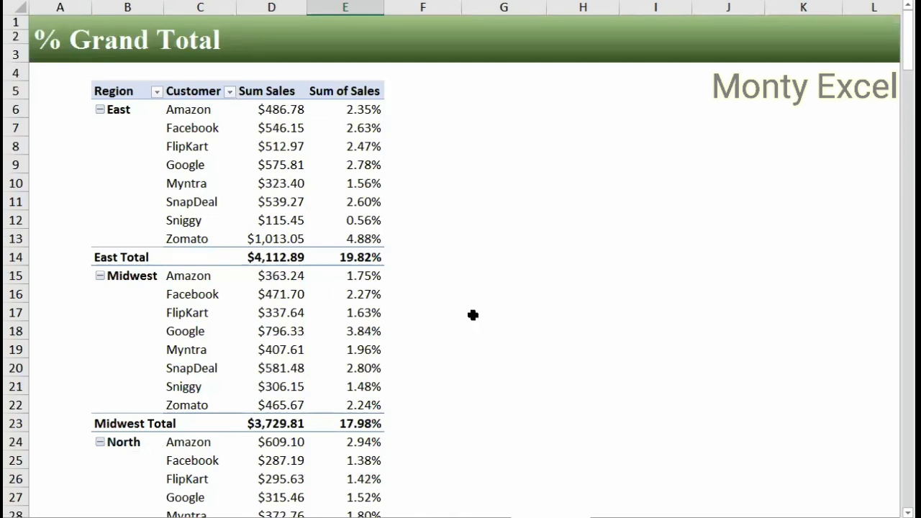
pyautogui.scroll(-4, 449, 323)
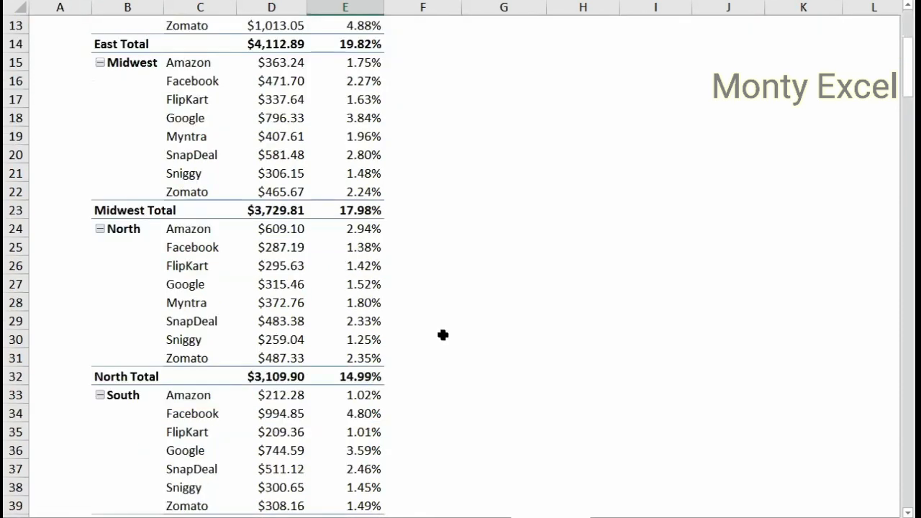
pyautogui.scroll(-8, 397, 374)
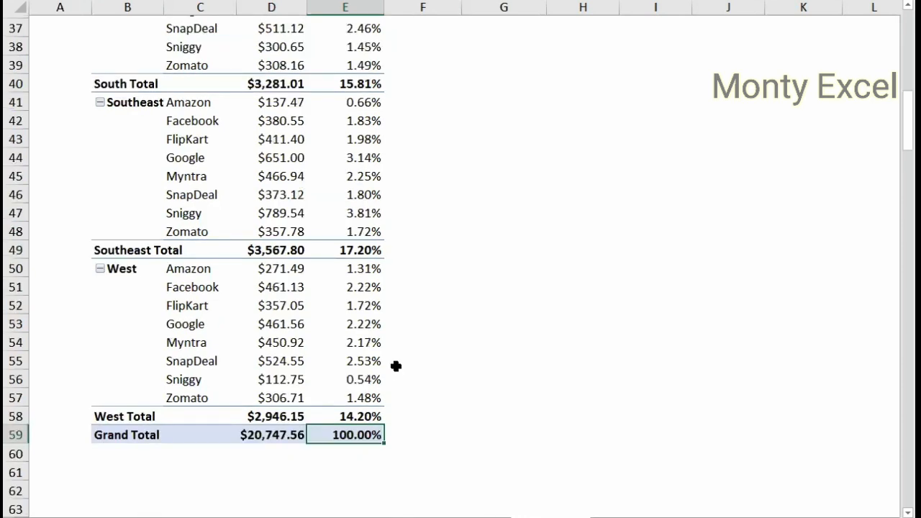
pyautogui.scroll(12, 395, 366)
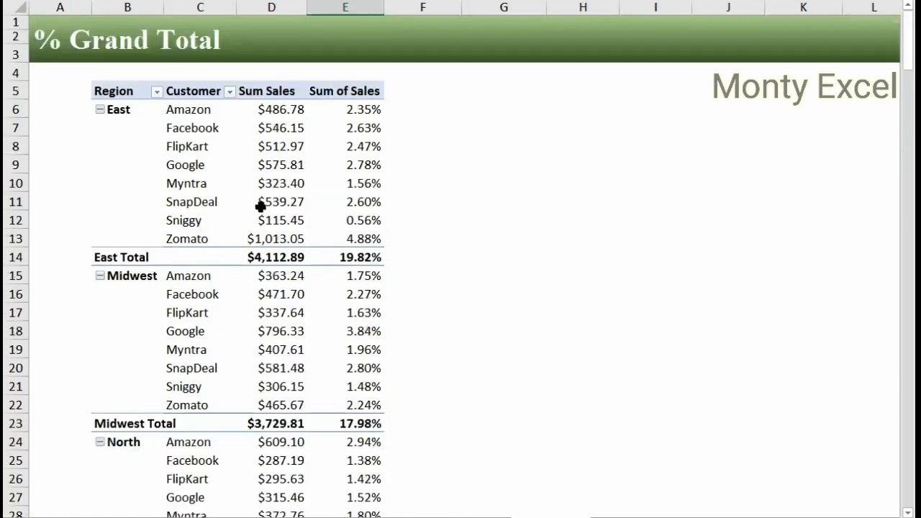
# - Rename the Sum of Sales header to % Grand Total and widen column E to fit it
pyautogui.rightClick(359, 149)
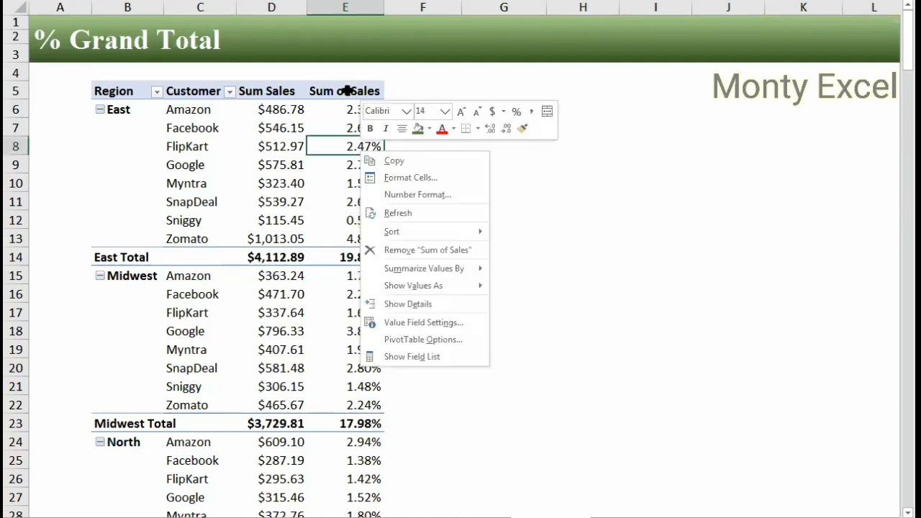
pyautogui.press('Escape')
pyautogui.press('Up')
pyautogui.press('Up')
pyautogui.press('Up')
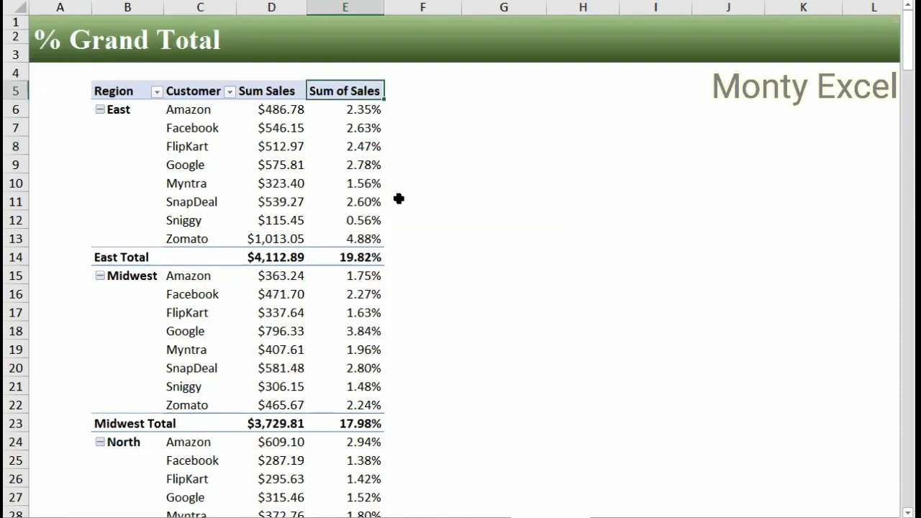
pyautogui.write('% H')
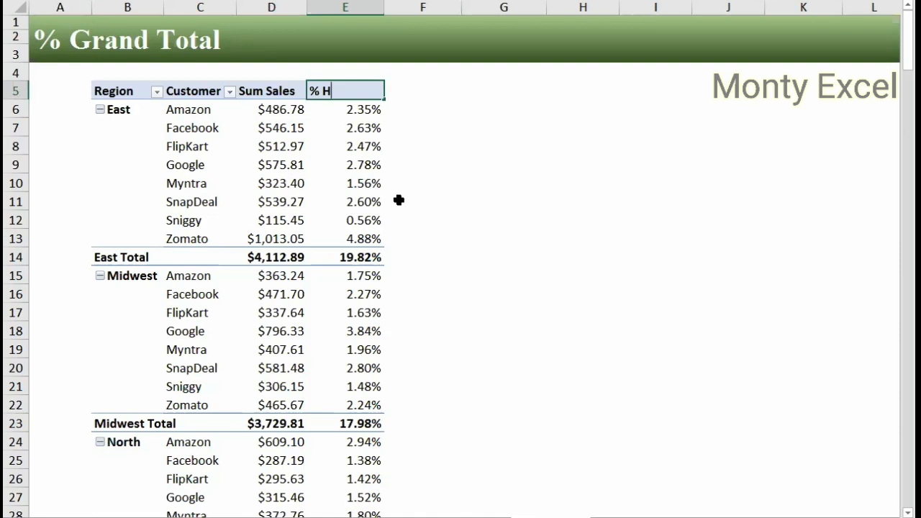
pyautogui.press('BackSpace')
pyautogui.write('Grand Total')
pyautogui.press('Return')
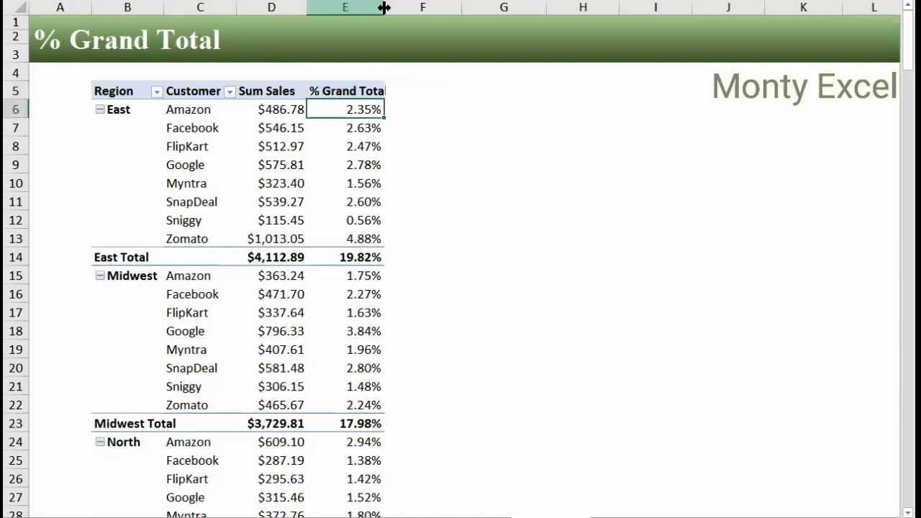
pyautogui.moveTo(384, 6); pyautogui.dragTo(396, 7)
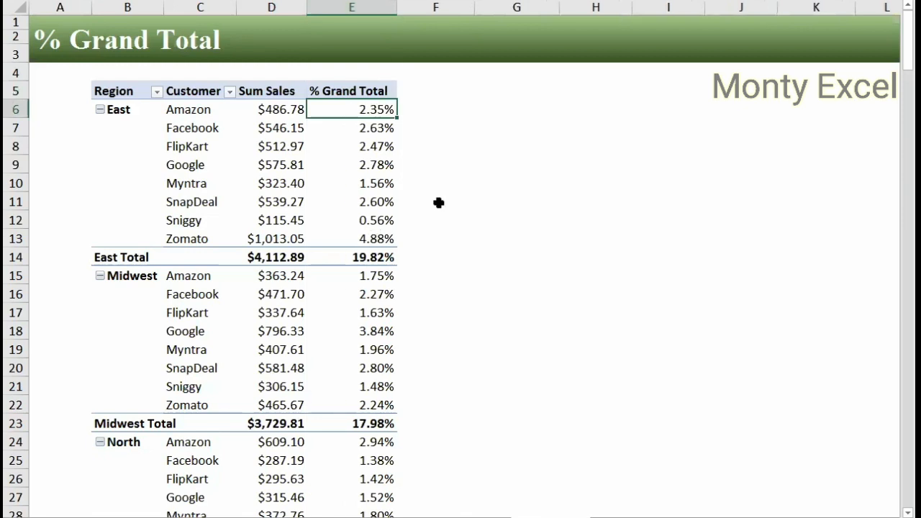
# - Add Sales to the PivotTable's Values area a third time, below % Grand Total, and close the field list
pyautogui.rightClick(372, 158)
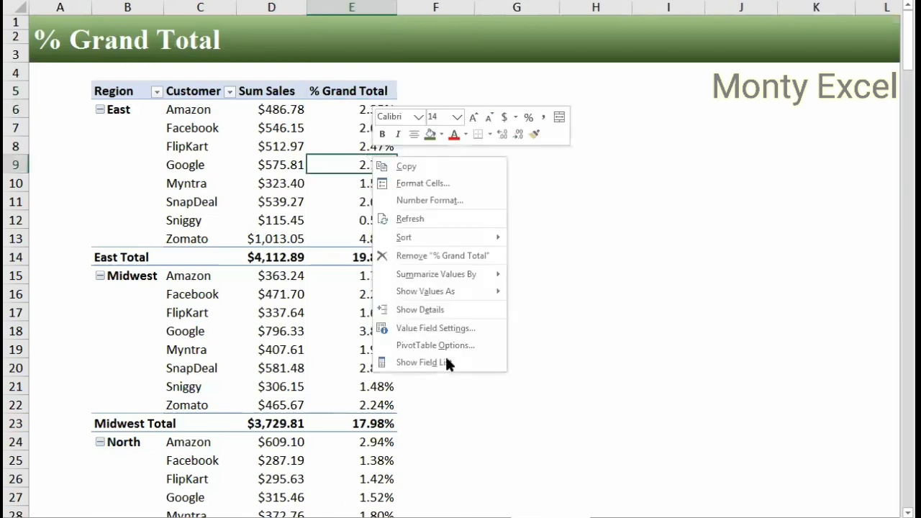
pyautogui.moveTo(625, 145); pyautogui.dragTo(767, 405)
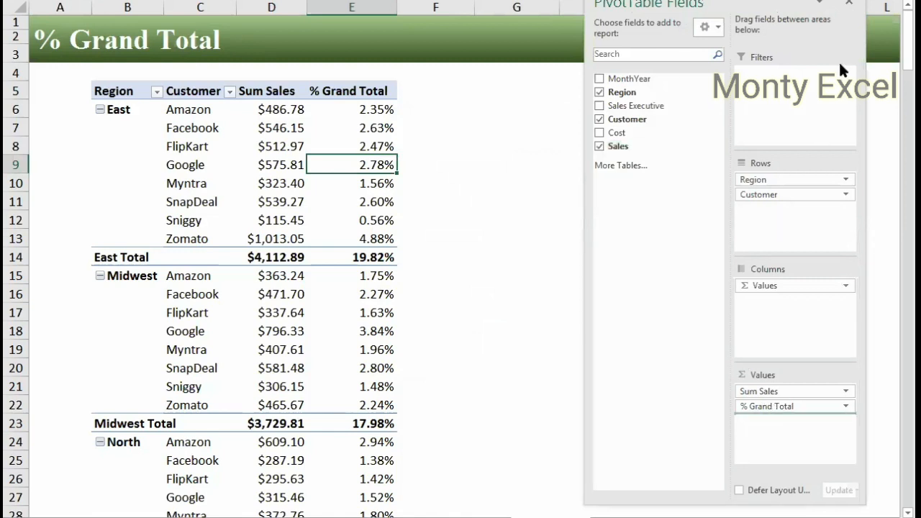
pyautogui.click(846, 7)
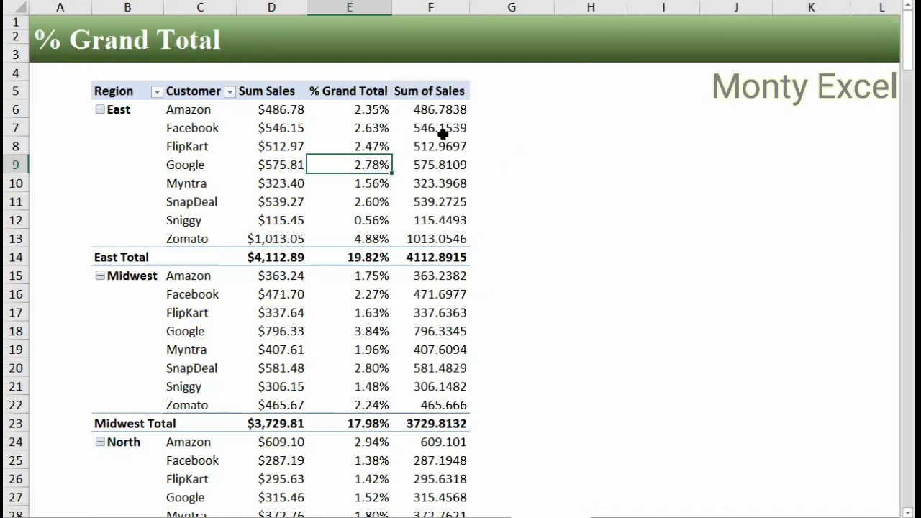
# - Show the new Sum of Sales column as % of Column Total
pyautogui.click(442, 133)
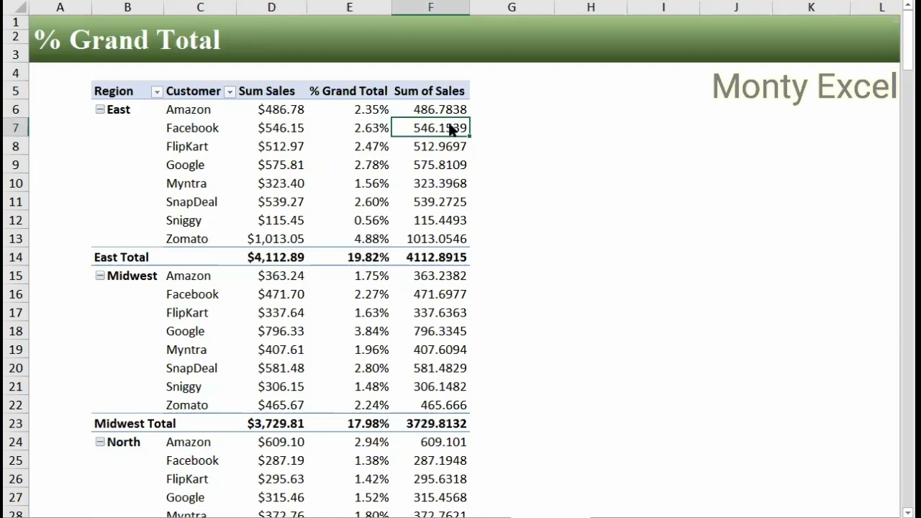
pyautogui.rightClick(451, 130)
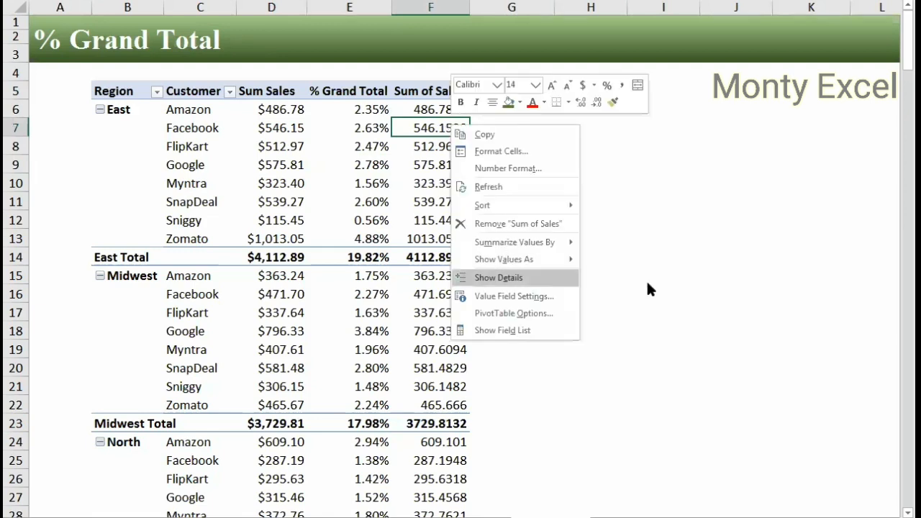
pyautogui.moveTo(532, 260)
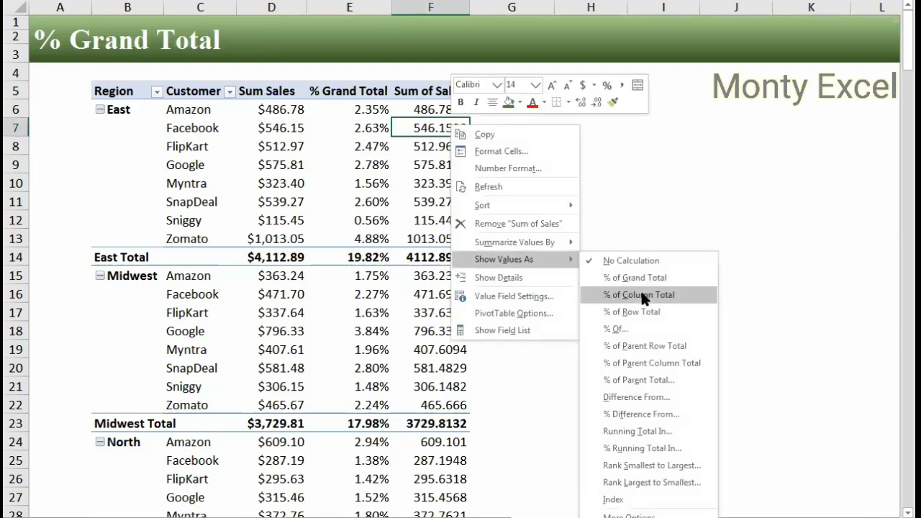
pyautogui.click(642, 294)
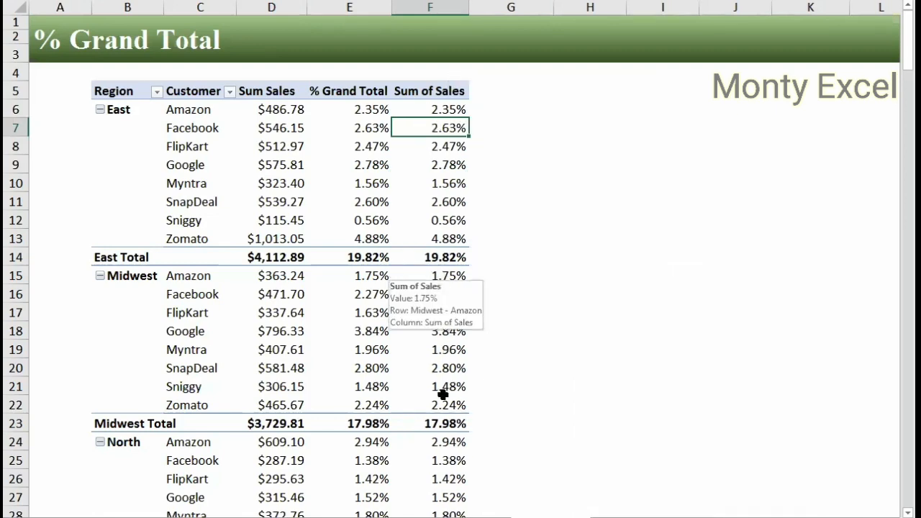
# - Compare the % of Column Total values with the % Grand Total column down to the Grand Total row
pyautogui.scroll(-5, 444, 388)
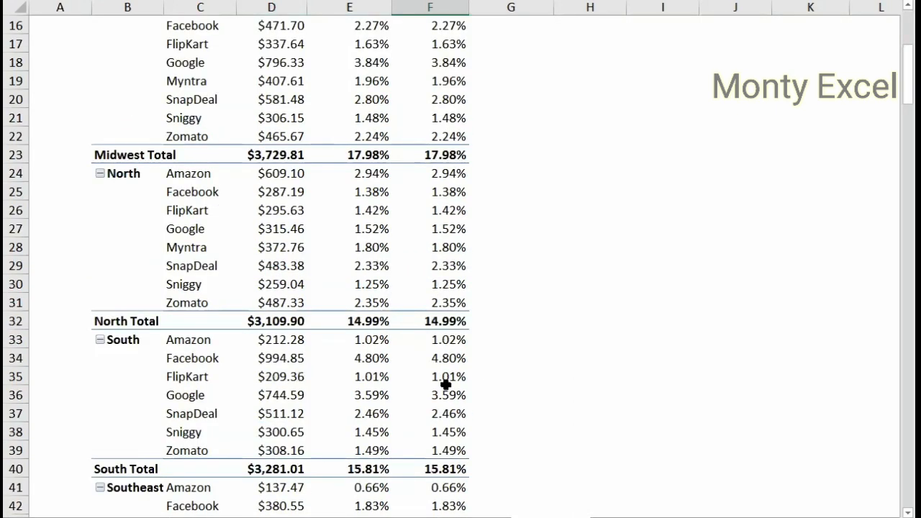
pyautogui.scroll(5, 446, 384)
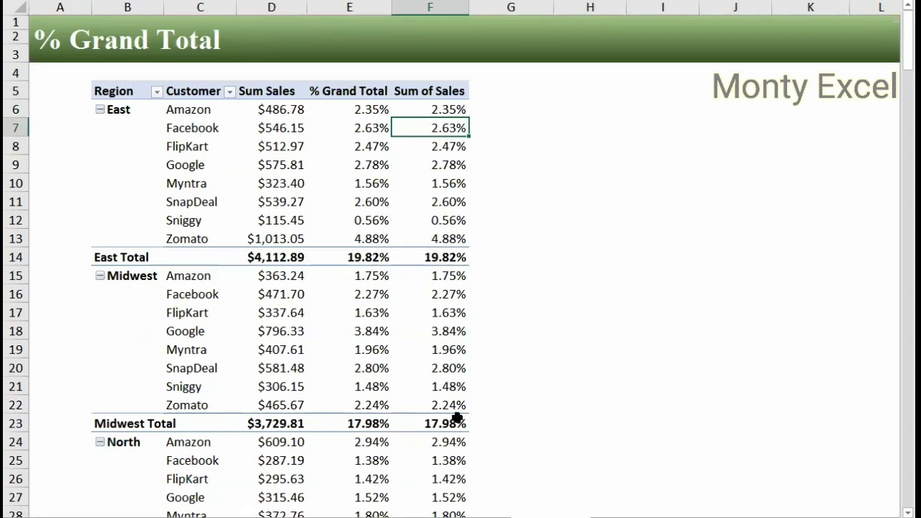
pyautogui.scroll(-10, 452, 423)
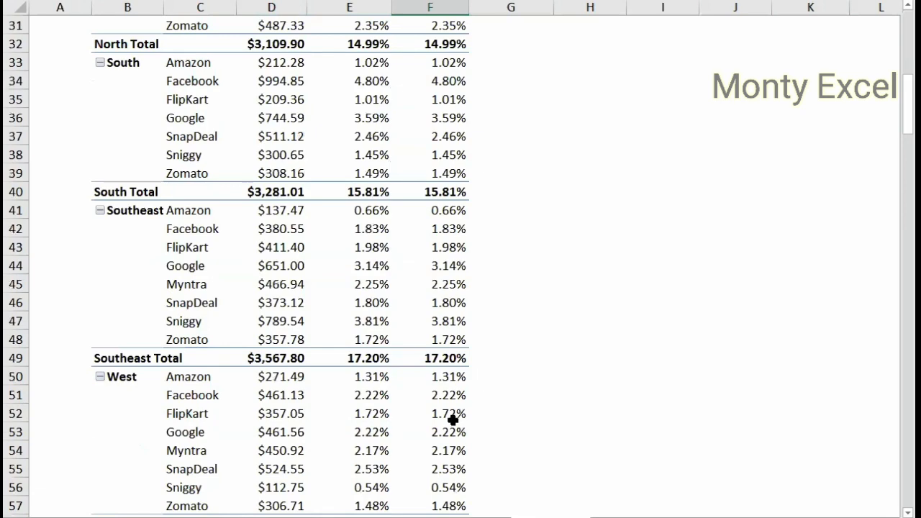
pyautogui.scroll(-4, 451, 417)
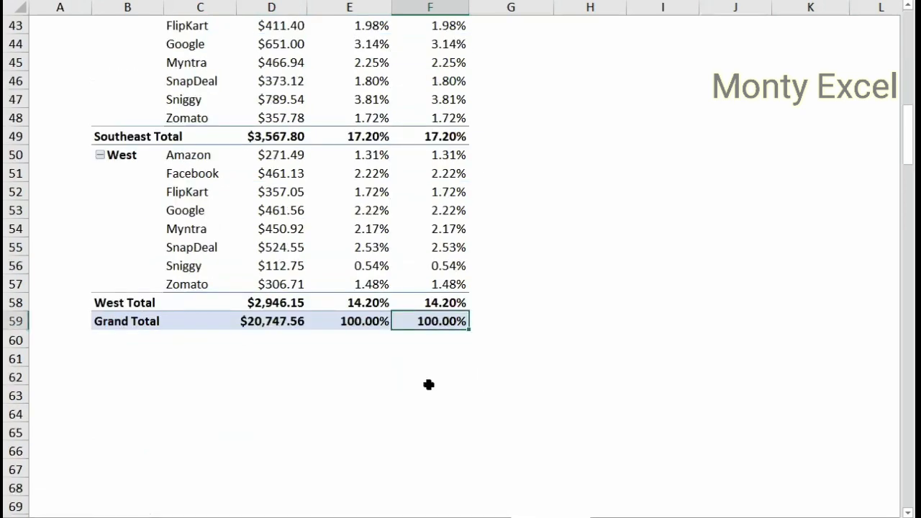
pyautogui.press('Left')
pyautogui.scroll(14, 428, 385)
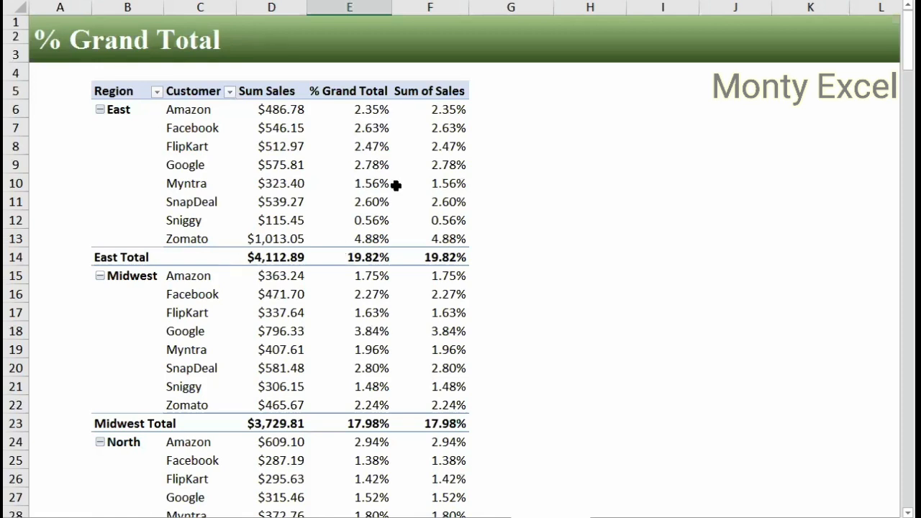
# - Add Sales to the Values area a fourth time, close the field list, and select the Sum of Sales header in F5
pyautogui.rightClick(427, 146)
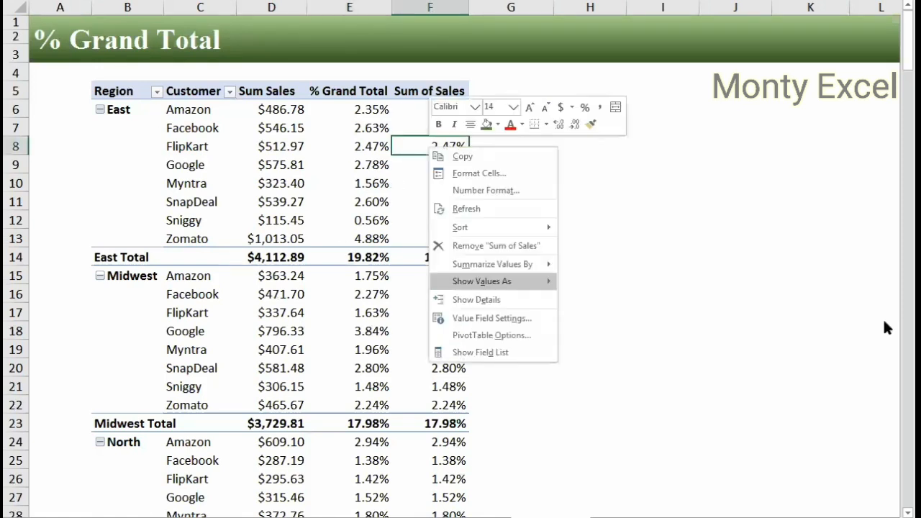
pyautogui.press('Return')
pyautogui.moveTo(627, 146); pyautogui.dragTo(780, 436)
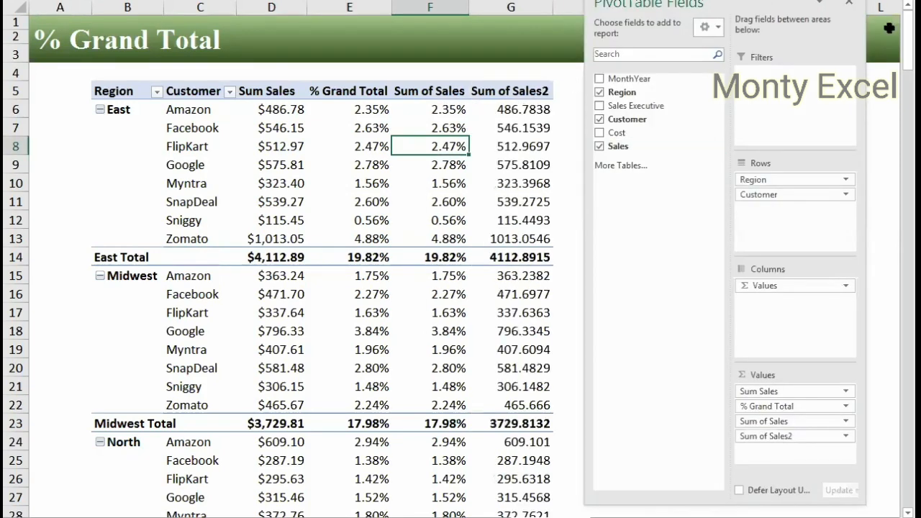
pyautogui.click(849, 3)
pyautogui.click(457, 93)
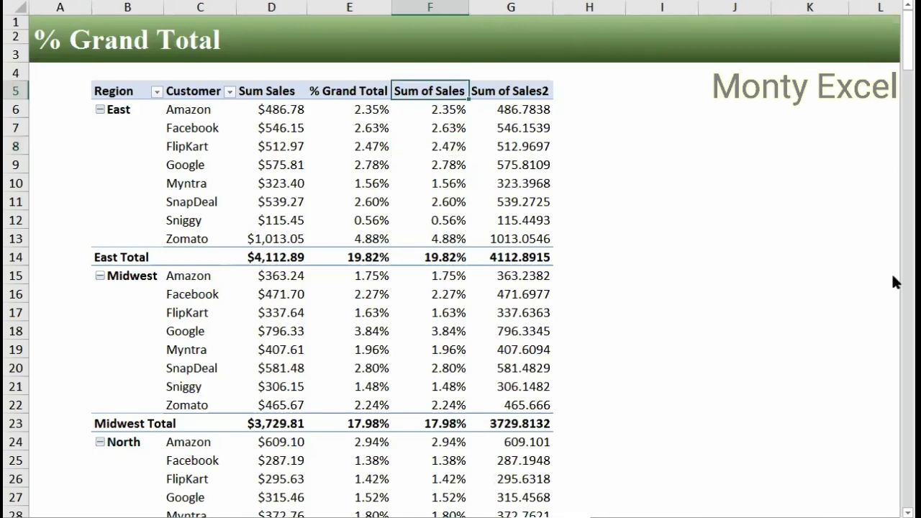
# - Rename the PivotTable header in F5 as "% Column total" and the header in G5 as "% Row Total"
pyautogui.write('% C')
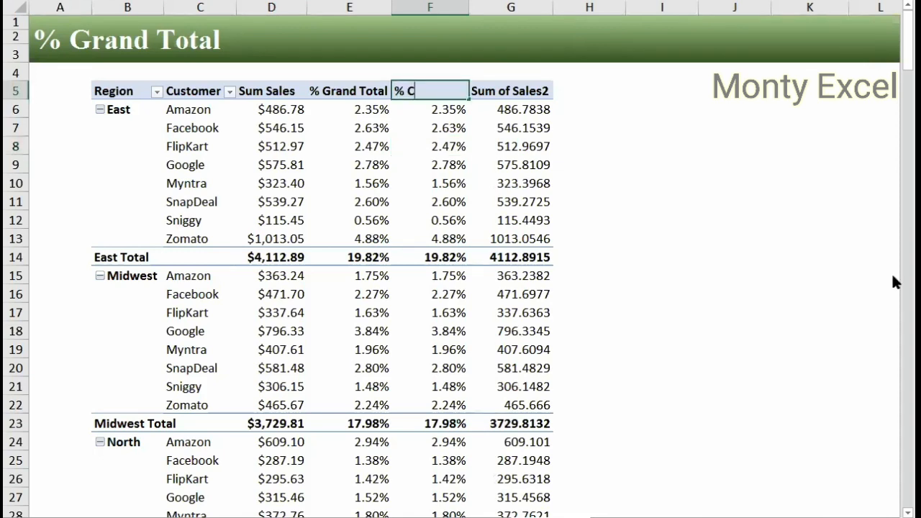
pyautogui.write('olumn total')
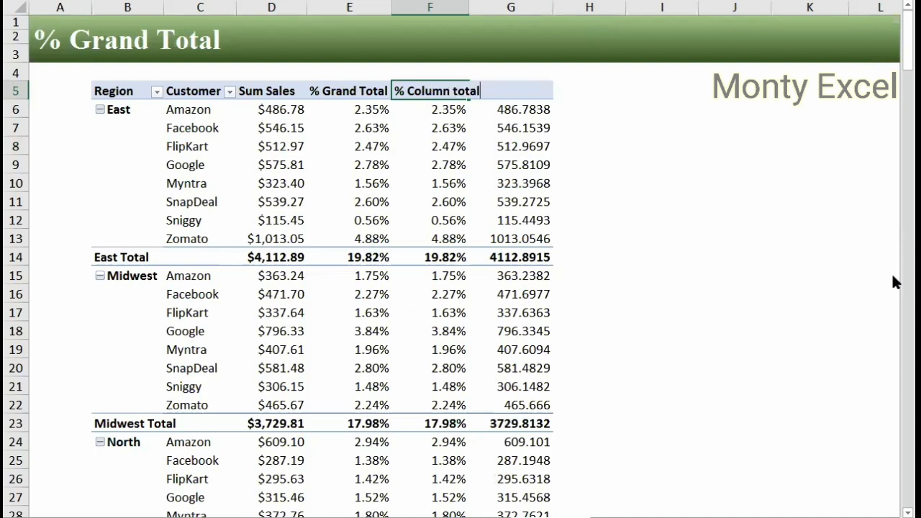
pyautogui.press('Return')
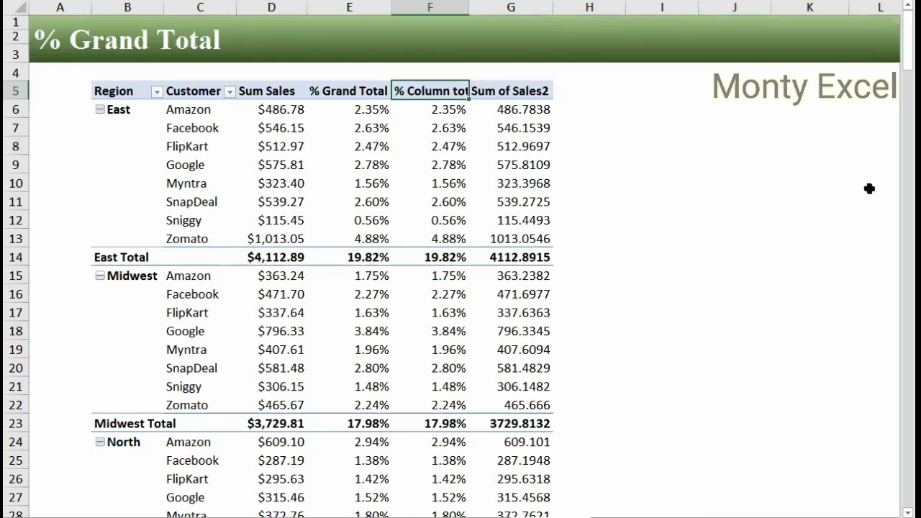
pyautogui.press('Right')
pyautogui.write('%')
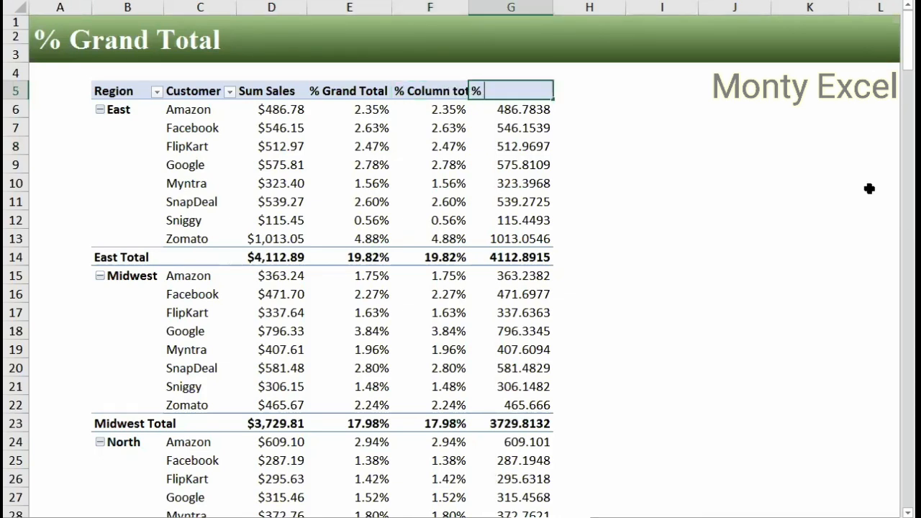
pyautogui.write(' Row Total')
pyautogui.press('Return')
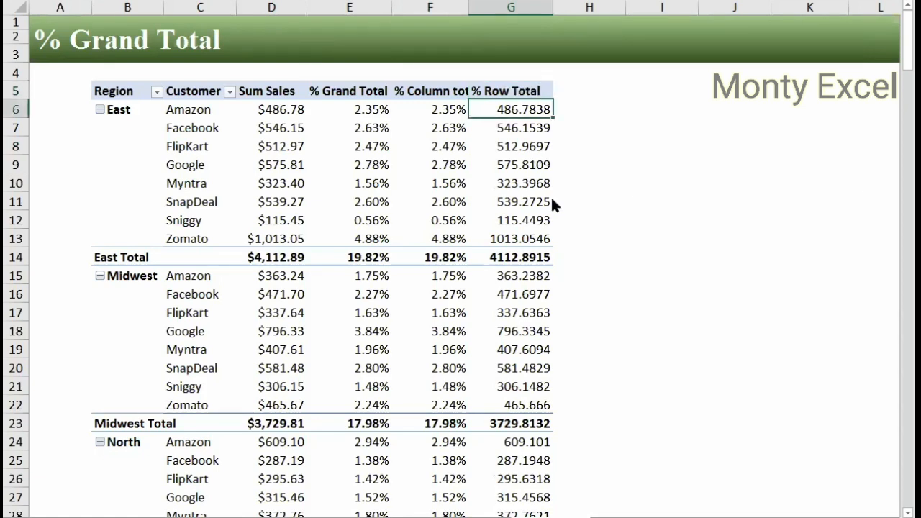
# - Show the % Row Total column's values as % of Row Total
pyautogui.rightClick(541, 165)
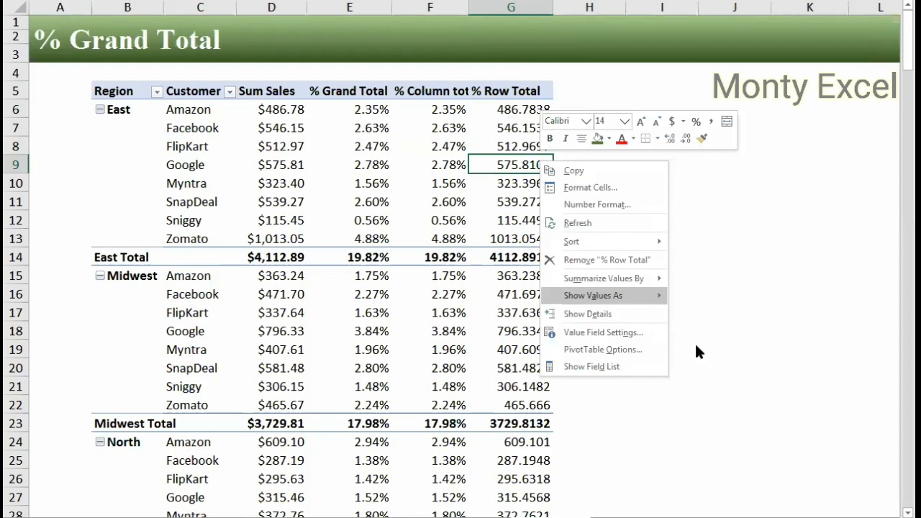
pyautogui.moveTo(608, 301)
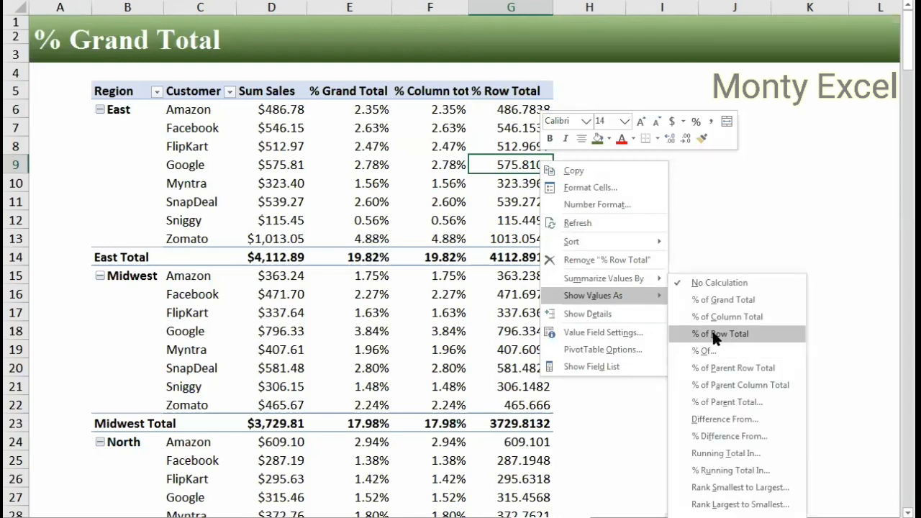
pyautogui.click(704, 333)
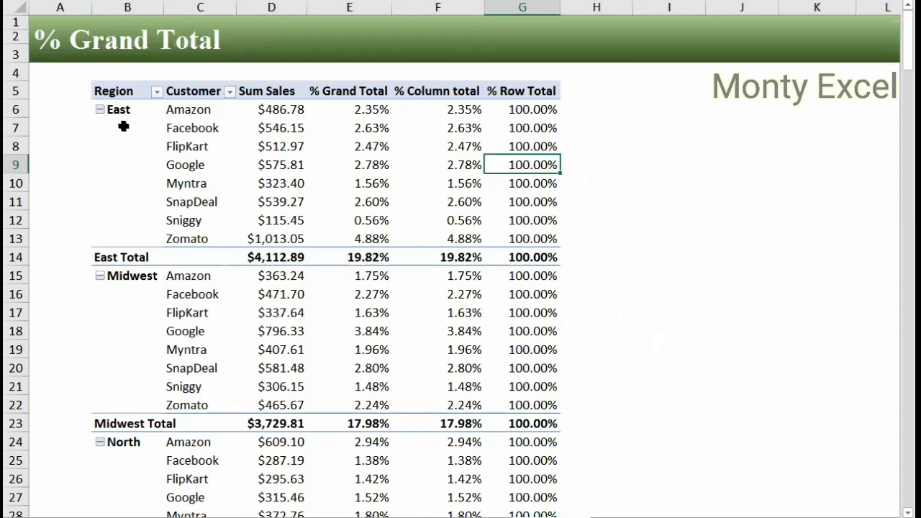
# - Examine the % Row Total values down to the Grand Total row and compare Amazon's % Grand Total and % Column total in East
pyautogui.moveTo(130, 113); pyautogui.dragTo(533, 262)
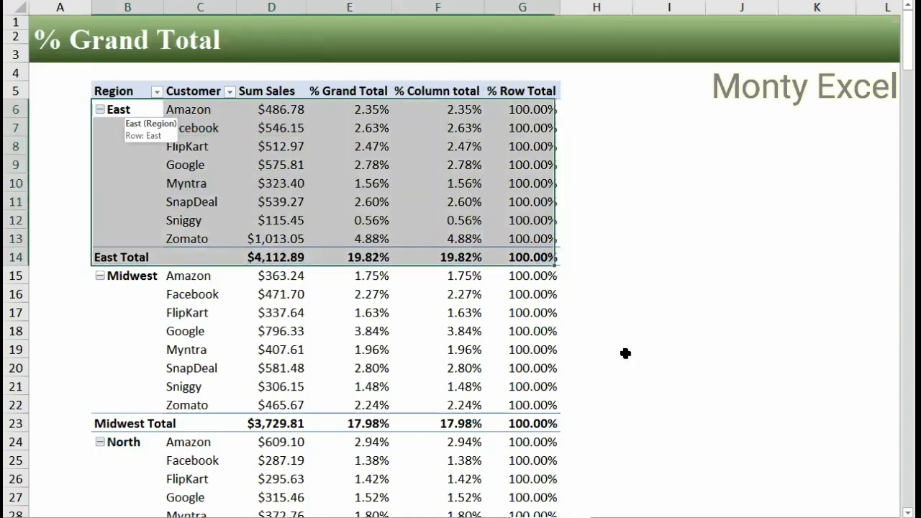
pyautogui.scroll(-1, 625, 353)
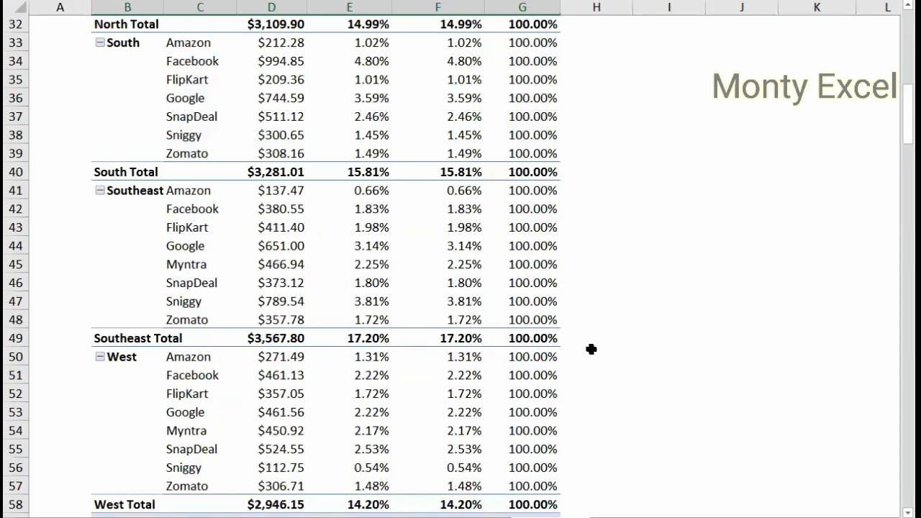
pyautogui.scroll(-4, 523, 318)
pyautogui.click(524, 321)
pyautogui.scroll(1, 580, 319)
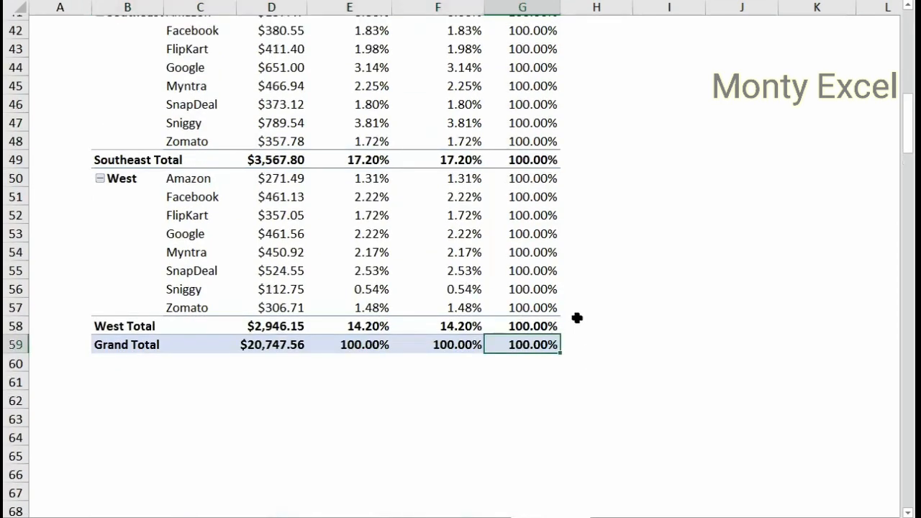
pyautogui.scroll(13, 577, 318)
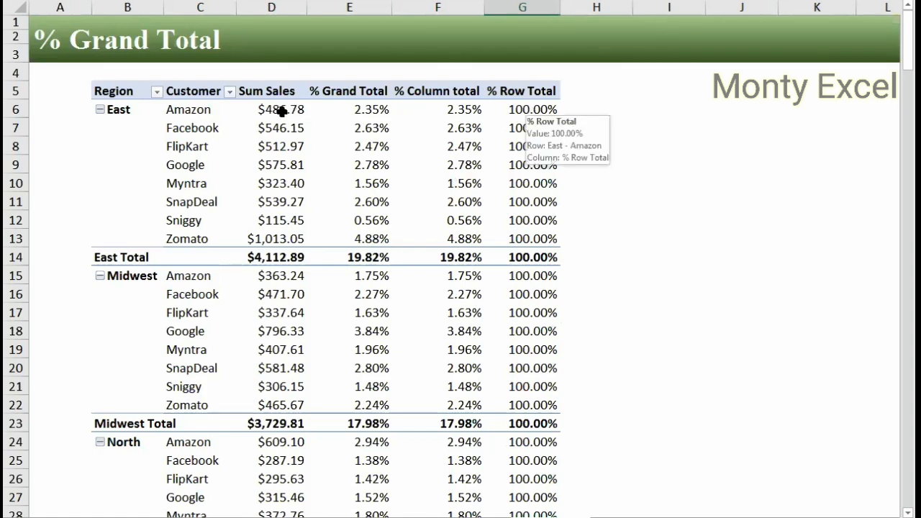
pyautogui.click(381, 109)
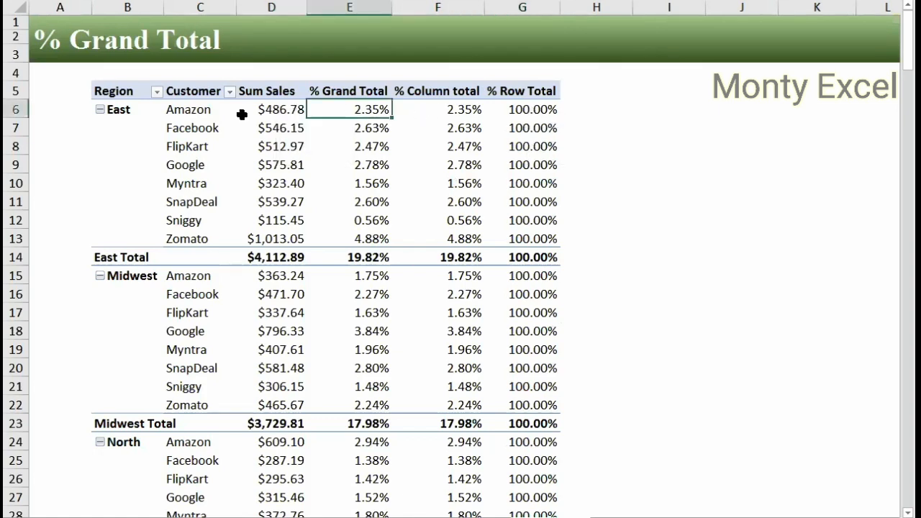
pyautogui.click(426, 113)
pyautogui.click(359, 113)
# - Move Region from the PivotTable's Rows area to the Columns area above Values, and close the field list
pyautogui.rightClick(413, 156)
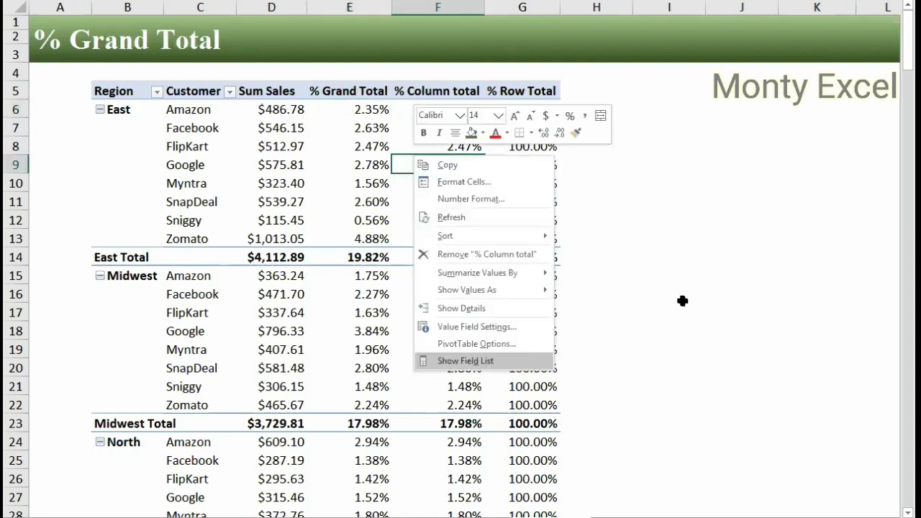
pyautogui.press('Return')
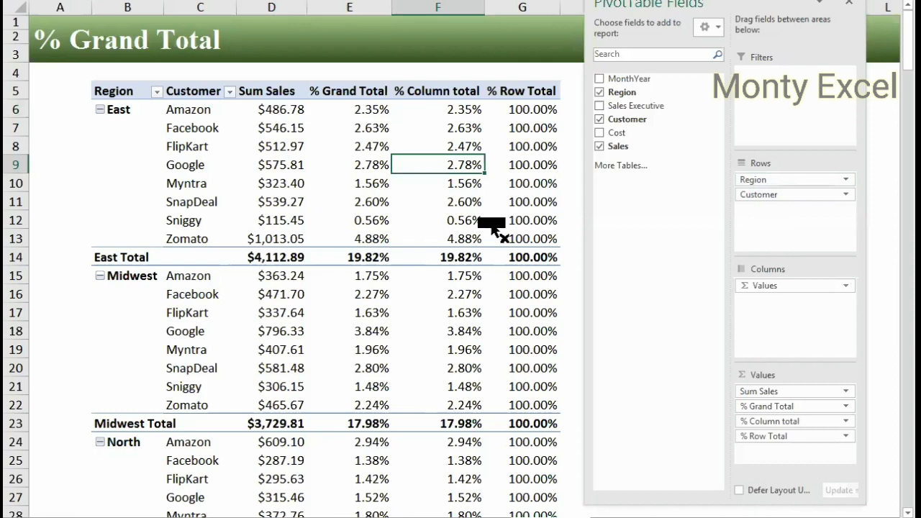
pyautogui.moveTo(493, 231); pyautogui.dragTo(624, 220)
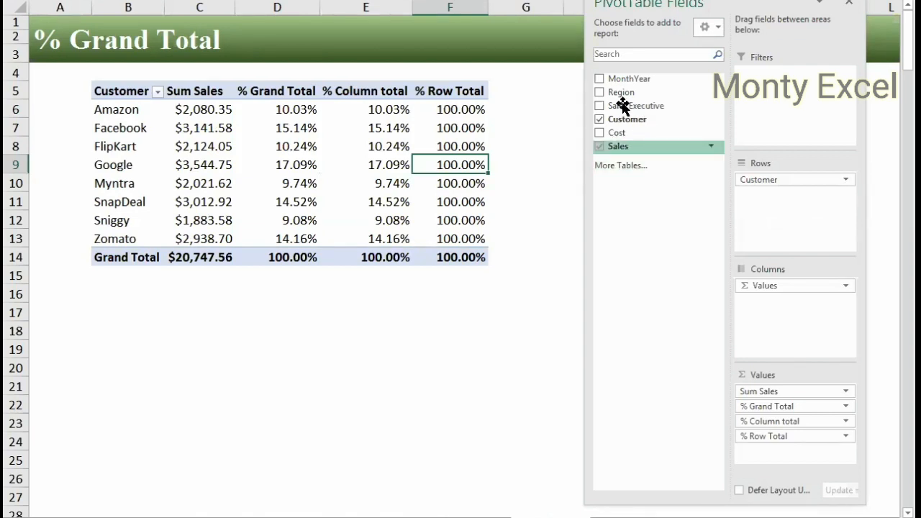
pyautogui.moveTo(624, 93); pyautogui.dragTo(780, 287)
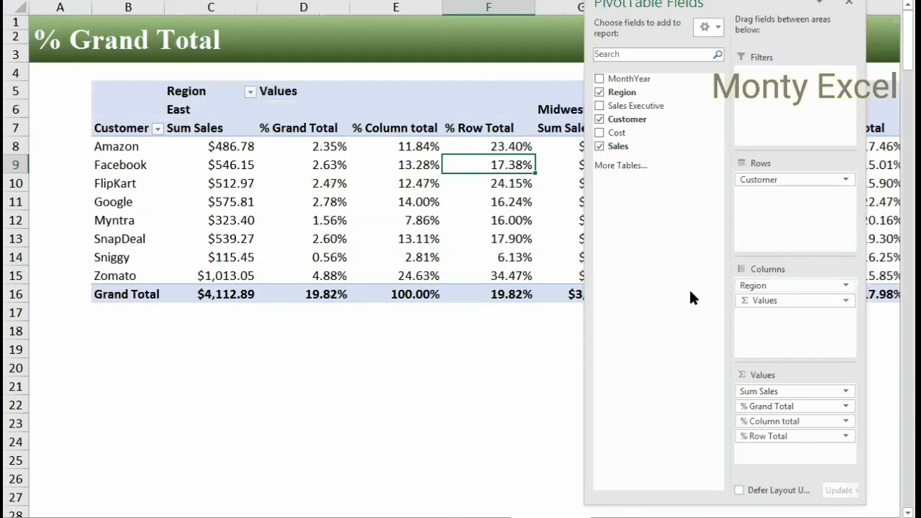
pyautogui.click(849, 9)
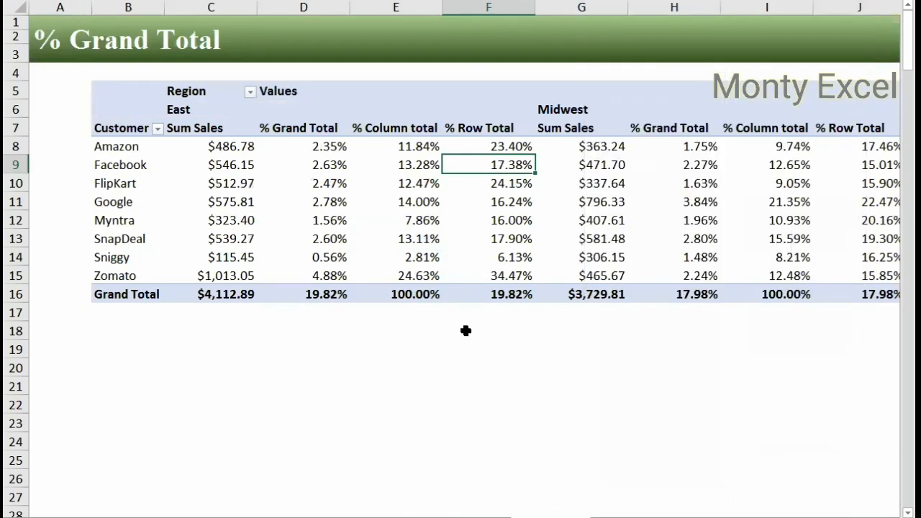
# - Check the overall total columns at the far end of Amazon's row and return to the start of the sheet
pyautogui.press('Up')
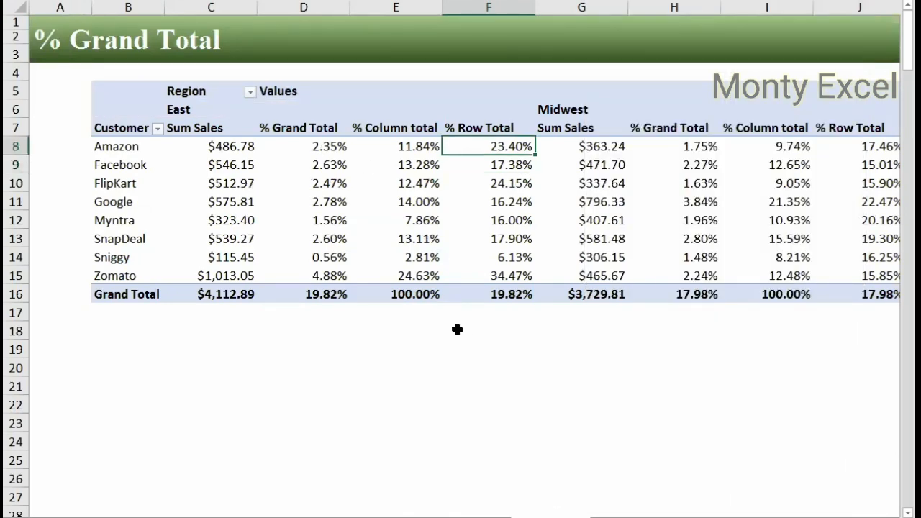
pyautogui.hotkey('ctrl', 'Right')
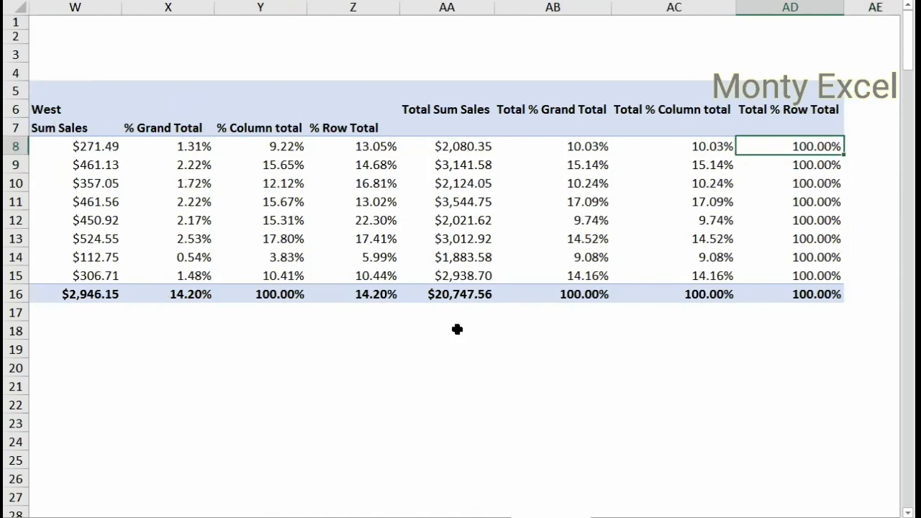
pyautogui.press('Left')
pyautogui.hotkey('ctrl', 'Home')
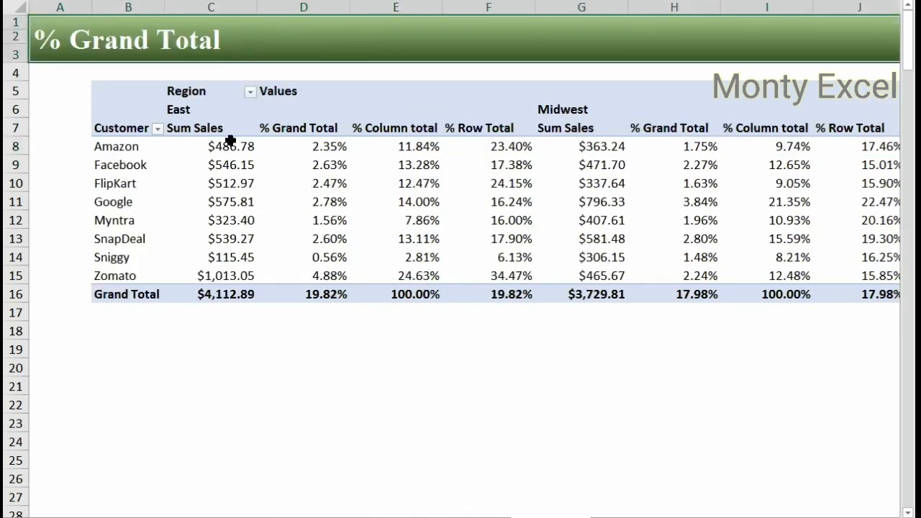
# - Compare Amazon's % Grand Total and % Row Total values across the regions, and examine the percentages in the Grand Total row
pyautogui.click(314, 148)
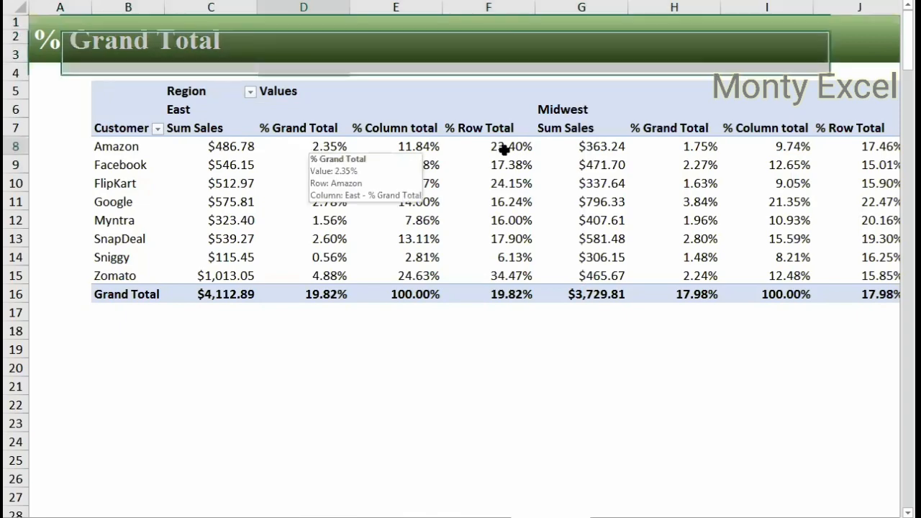
pyautogui.keyDown('ctrl'); pyautogui.click(504, 149); pyautogui.keyUp('ctrl')
pyautogui.keyDown('ctrl'); pyautogui.click(684, 147); pyautogui.keyUp('ctrl')
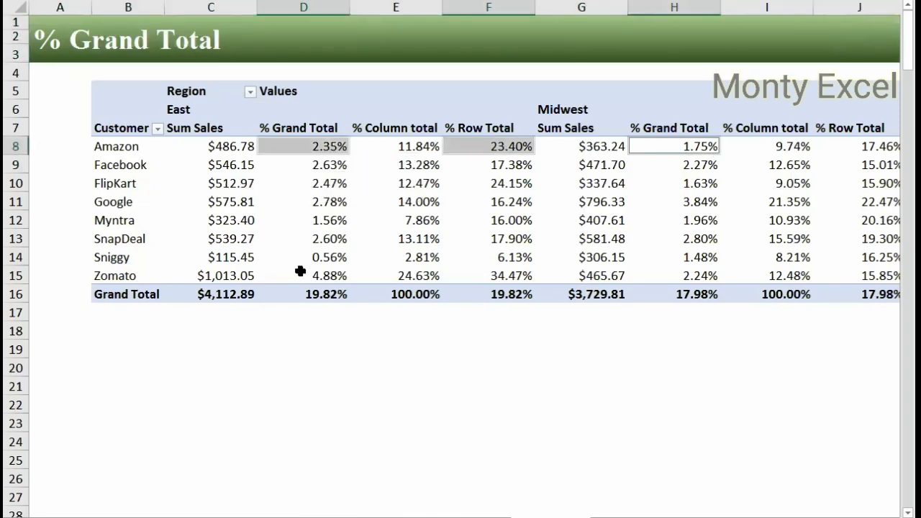
pyautogui.press('Right')
pyautogui.press('Right')
pyautogui.press('Right')
pyautogui.press('Right')
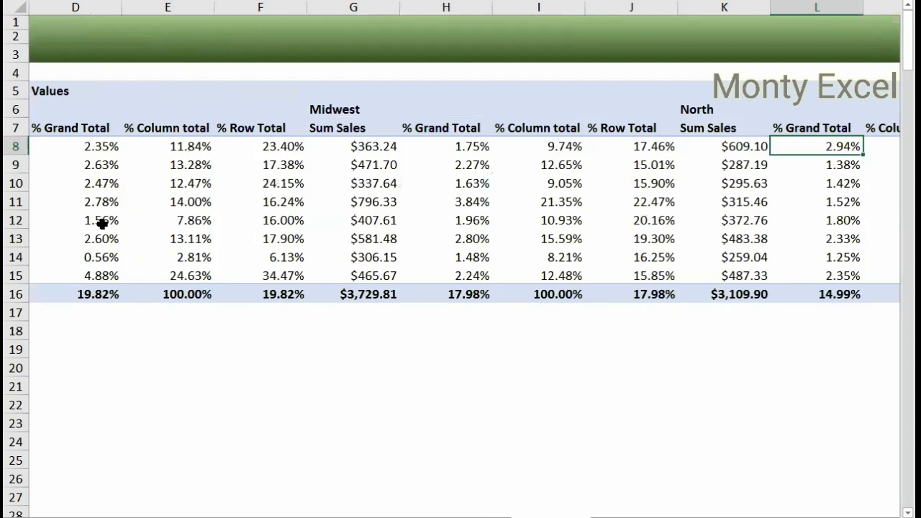
pyautogui.click(256, 295)
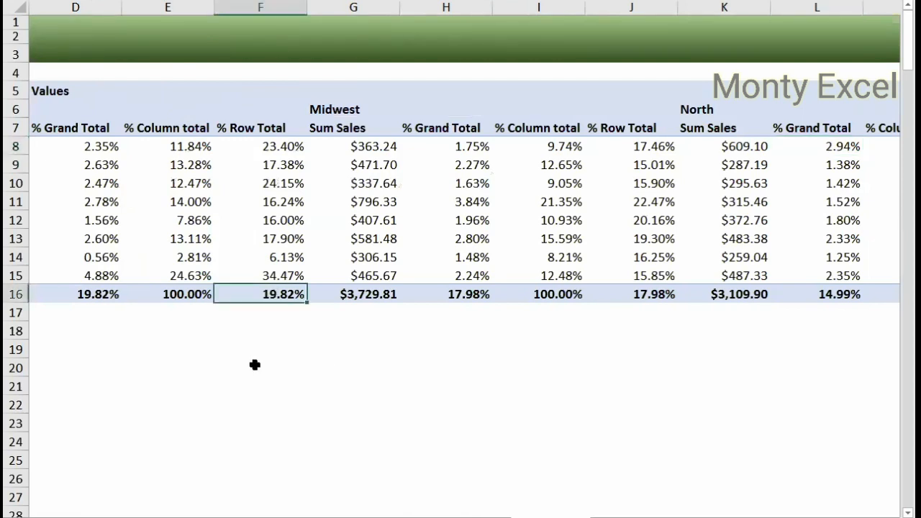
pyautogui.press('Right')
pyautogui.press('Right')
pyautogui.hotkey('ctrl', 'Home')
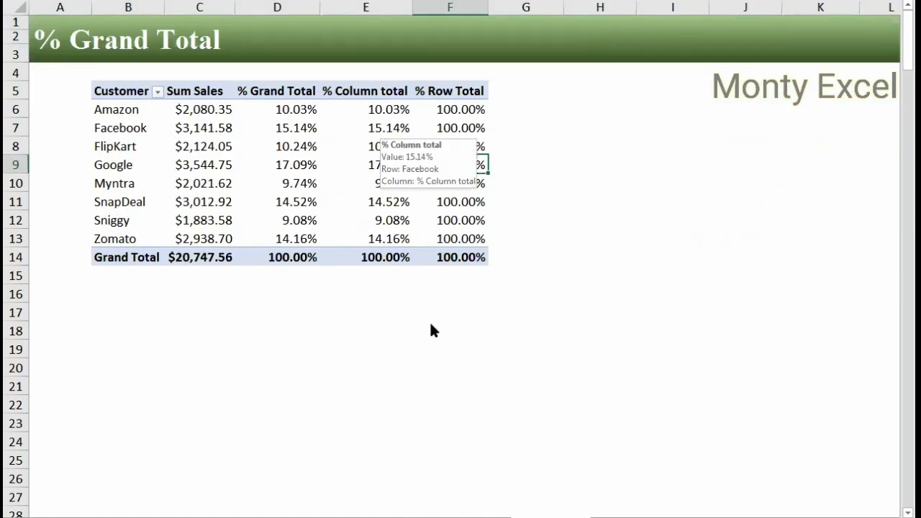
# - Show the field list and add Sales to the Values area again, below % Row Total
pyautogui.rightClick(402, 124)
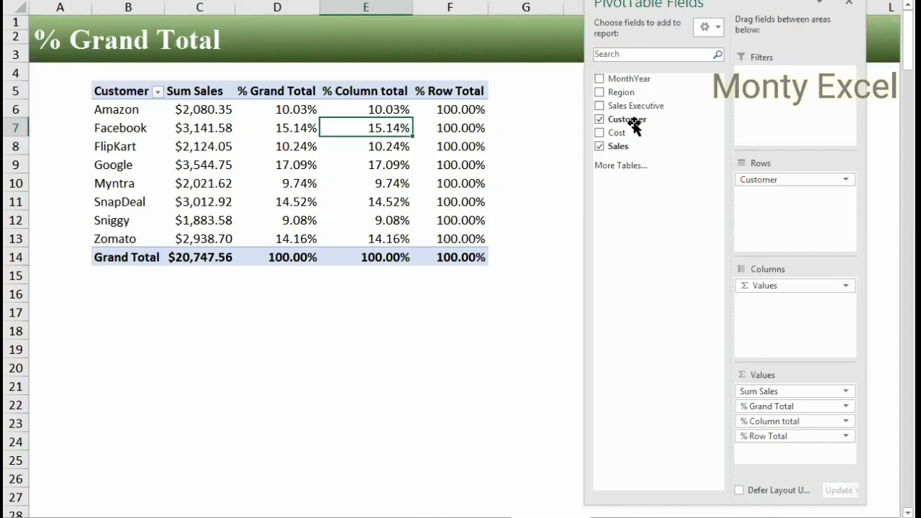
pyautogui.moveTo(623, 148); pyautogui.dragTo(767, 456)
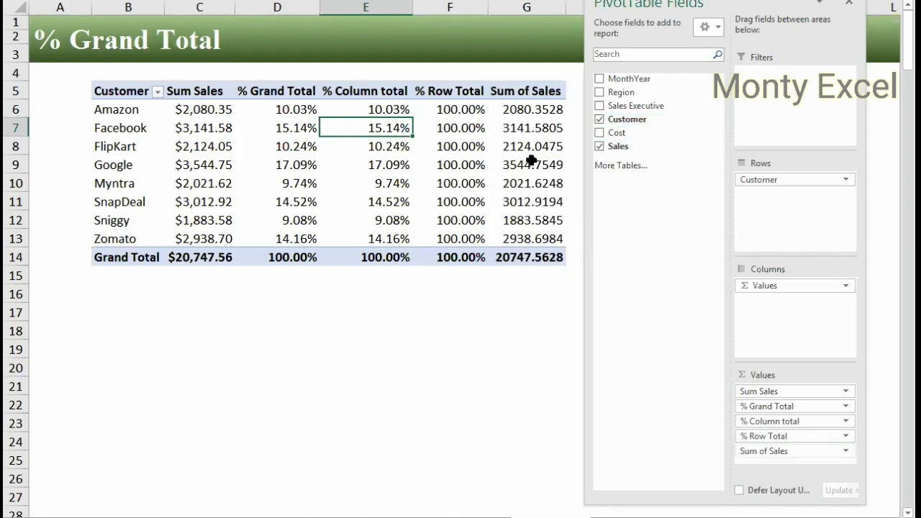
pyautogui.rightClick(534, 163)
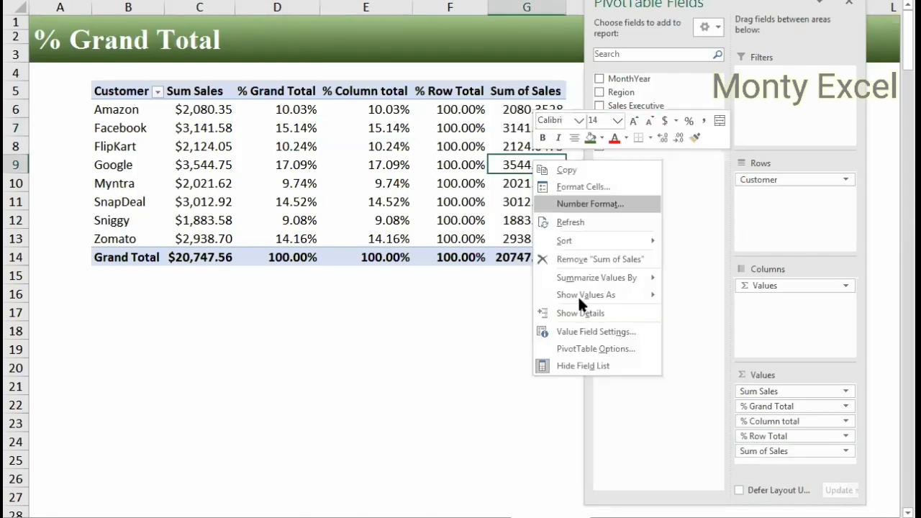
pyautogui.moveTo(578, 295)
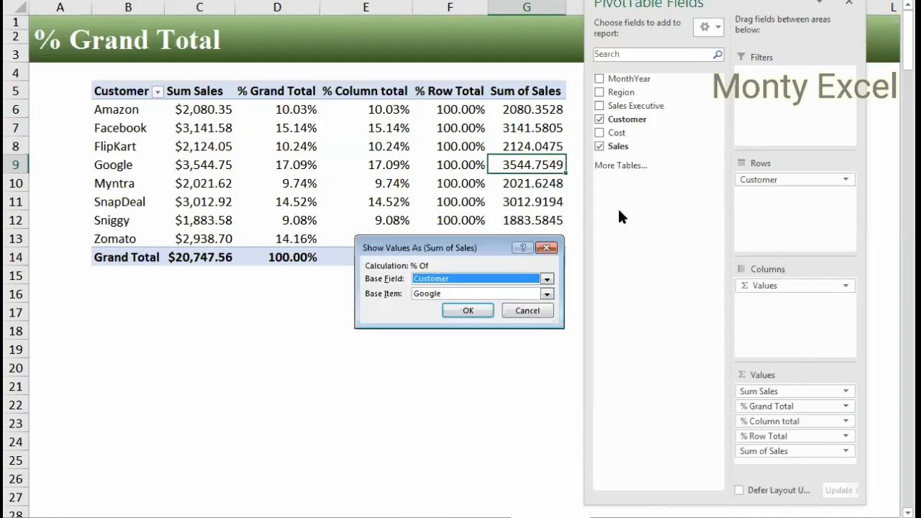
pyautogui.click(540, 308)
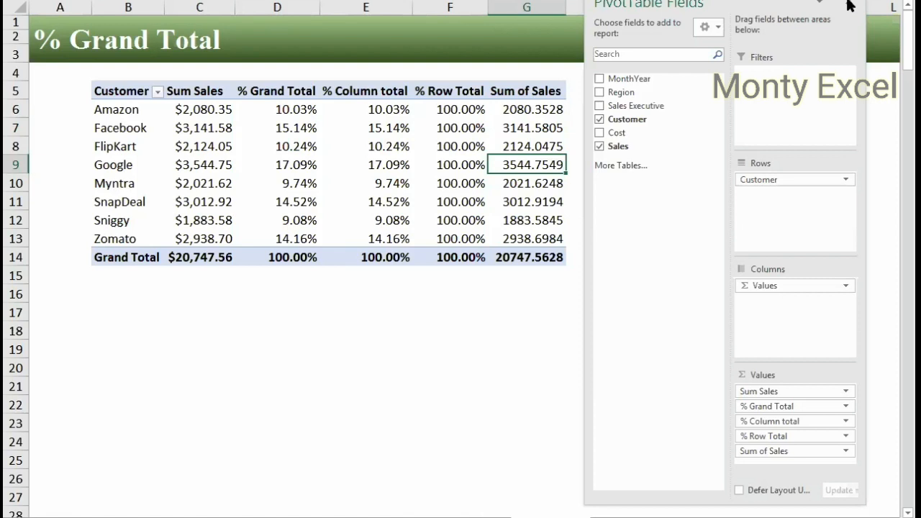
# - Close the field list and open the % Of calculation settings for the Sum of Sales column
pyautogui.click(849, 6)
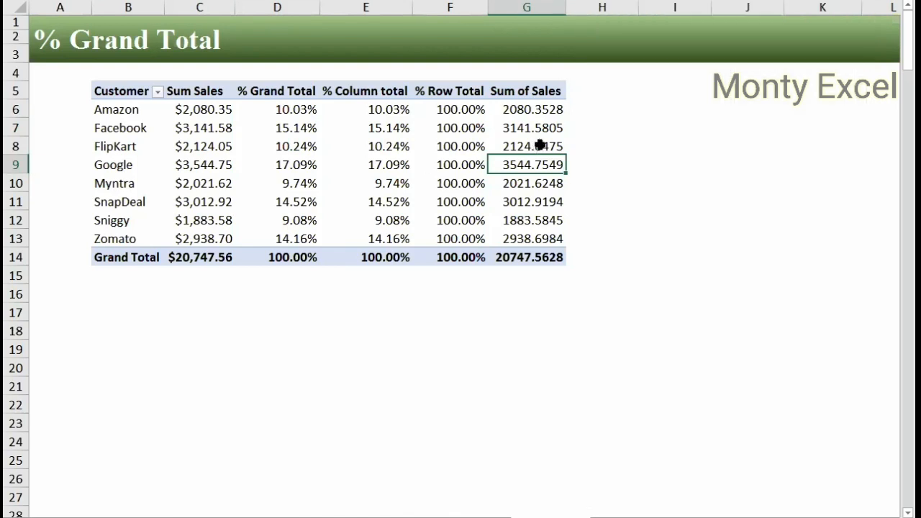
pyautogui.rightClick(540, 145)
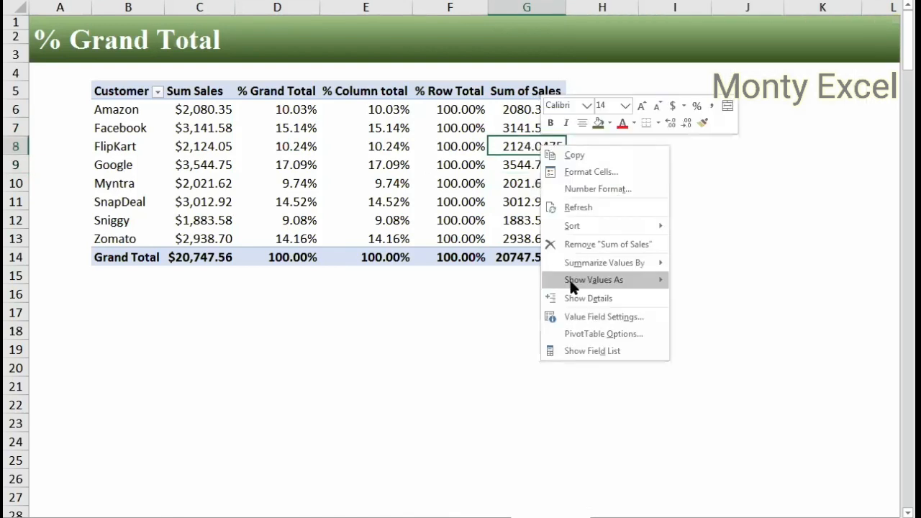
pyautogui.moveTo(570, 278)
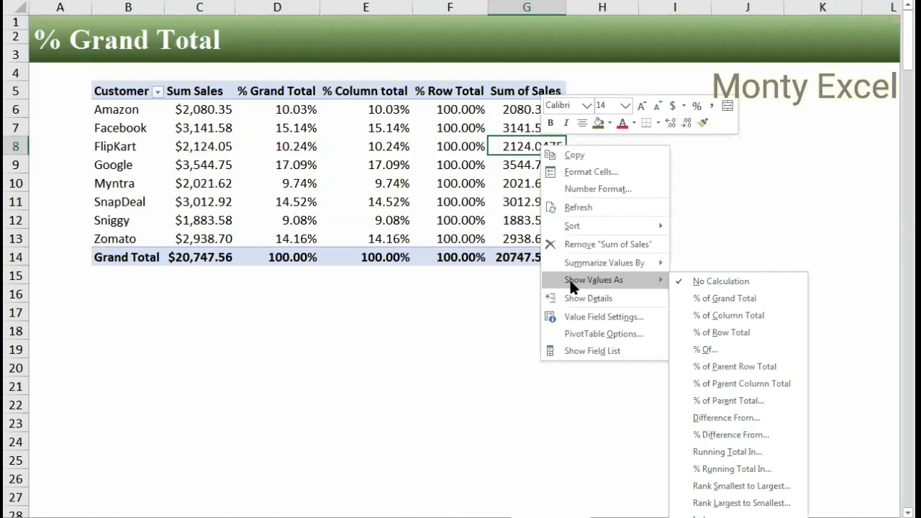
pyautogui.click(707, 351)
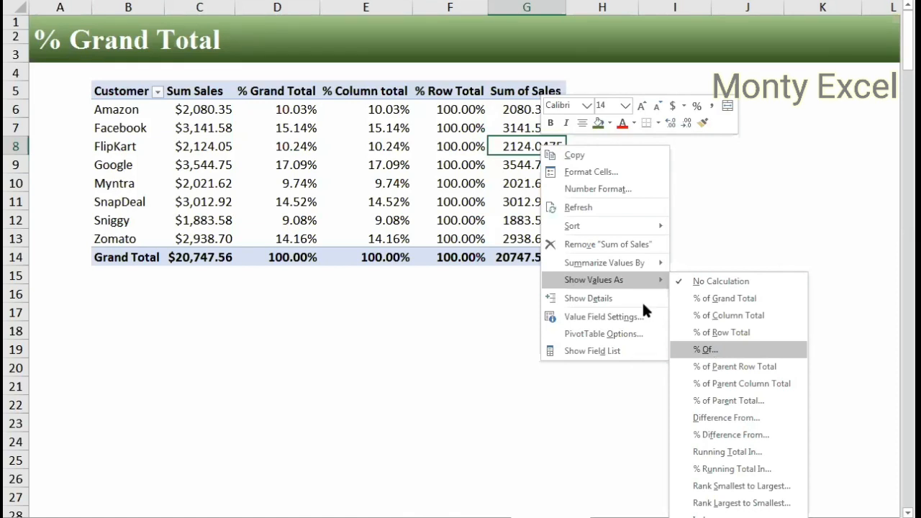
pyautogui.moveTo(534, 248); pyautogui.dragTo(614, 230)
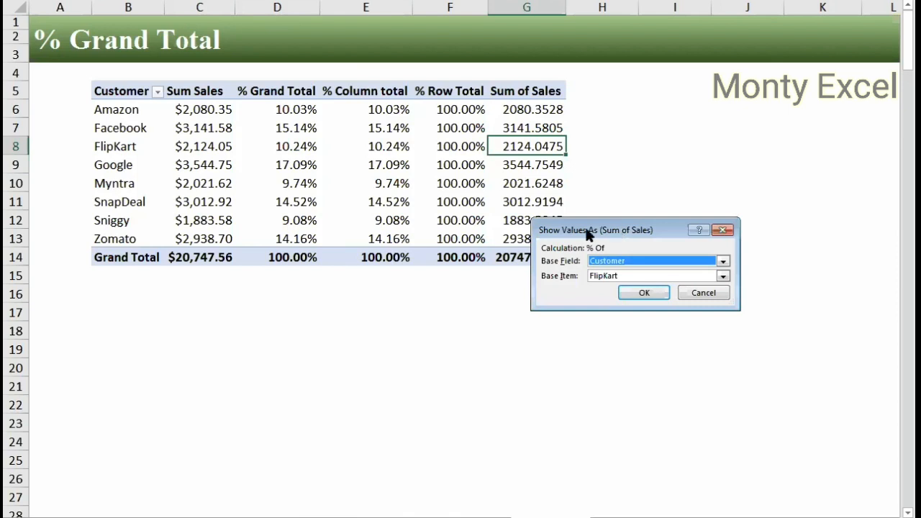
# - Show Sum of Sales as % Of with Customer as the base field and (previous) as the base item
pyautogui.click(624, 274)
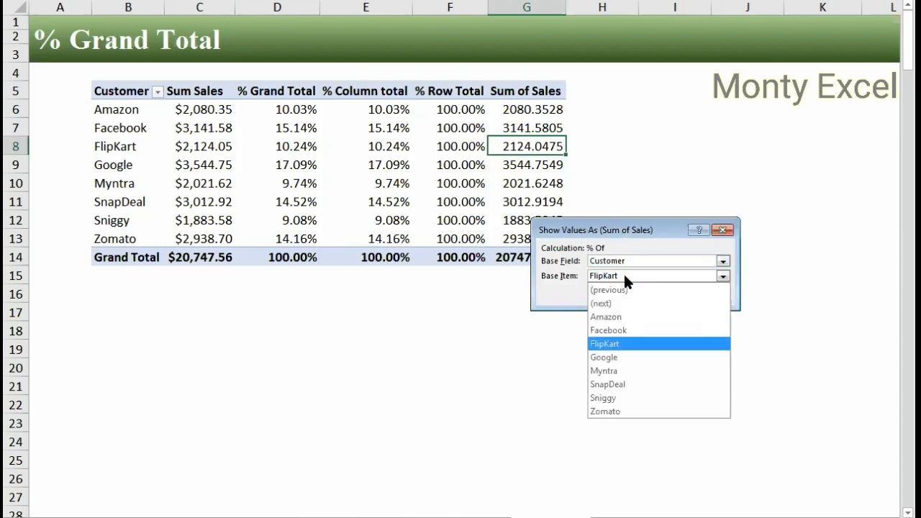
pyautogui.click(625, 274)
pyautogui.click(632, 260)
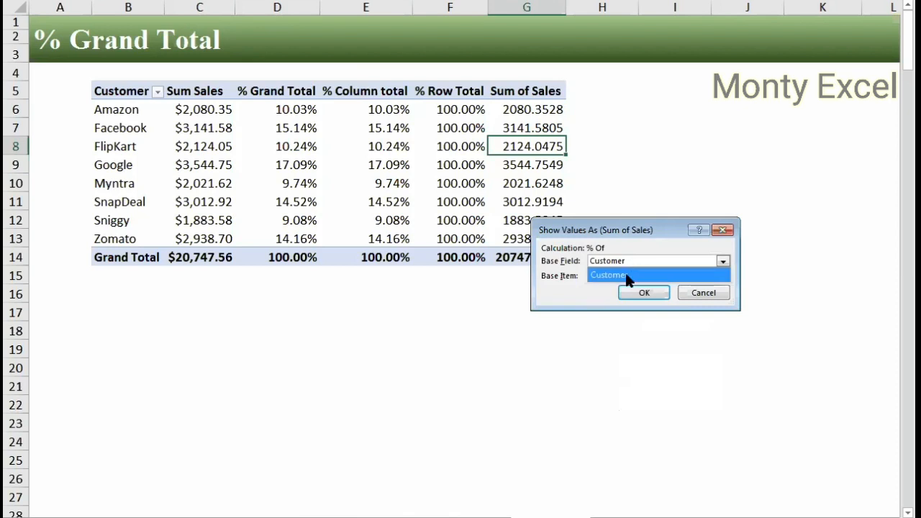
pyautogui.click(626, 276)
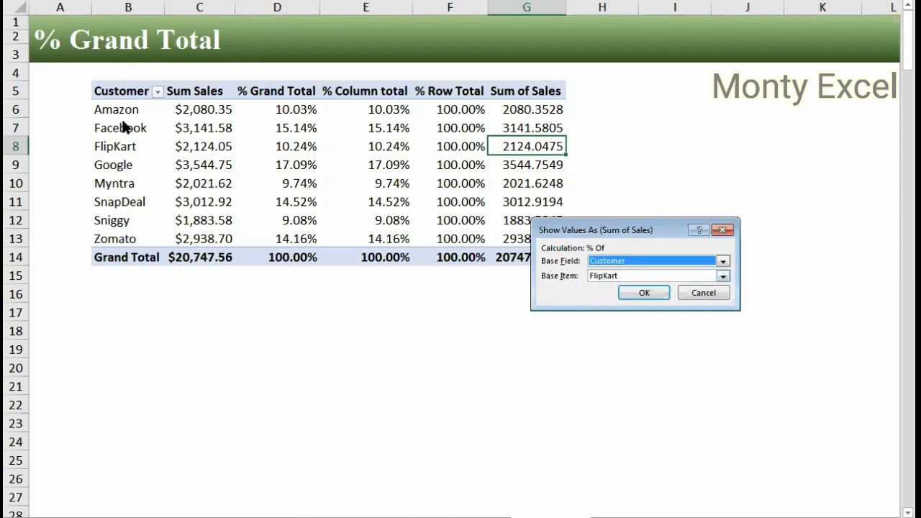
pyautogui.click(636, 260)
pyautogui.click(662, 277)
pyautogui.click(637, 276)
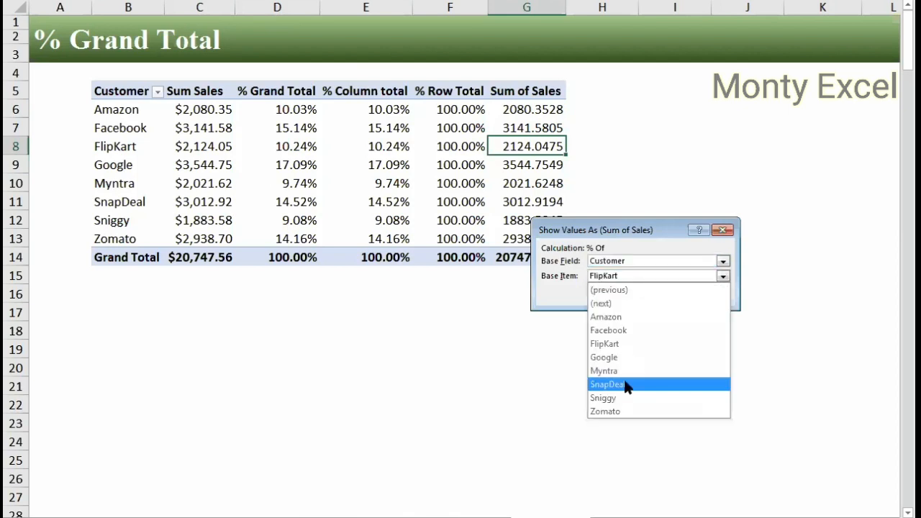
pyautogui.click(635, 289)
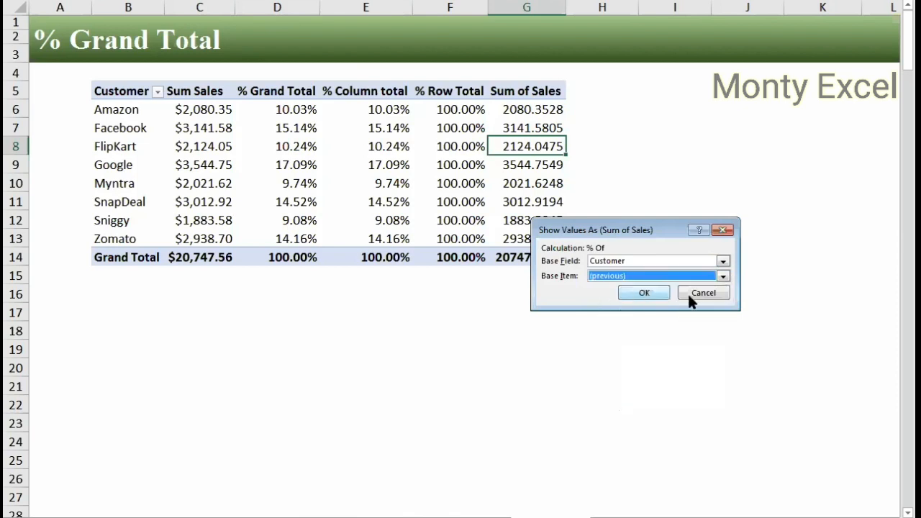
pyautogui.click(644, 292)
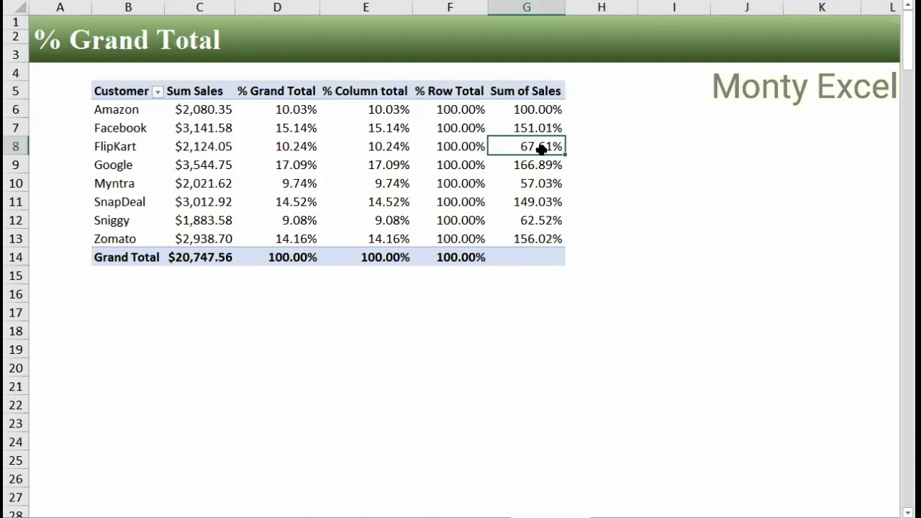
# - Compare the Sum Sales amounts of Amazon, Facebook and FlipKart with their percentages of the previous customer
pyautogui.click(212, 115)
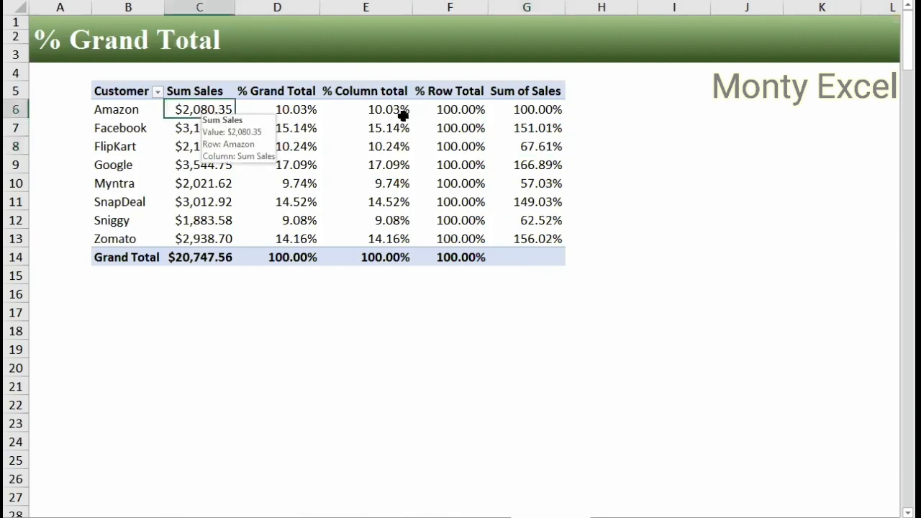
pyautogui.click(525, 113)
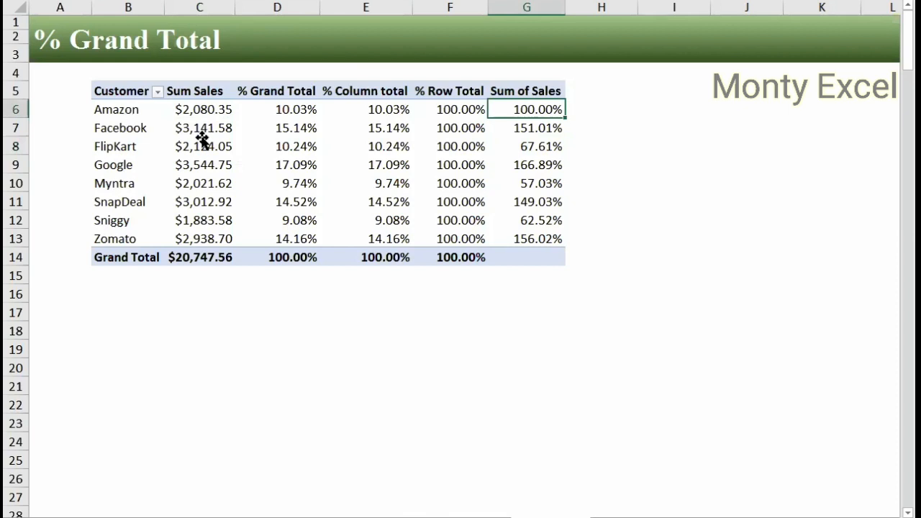
pyautogui.click(200, 137)
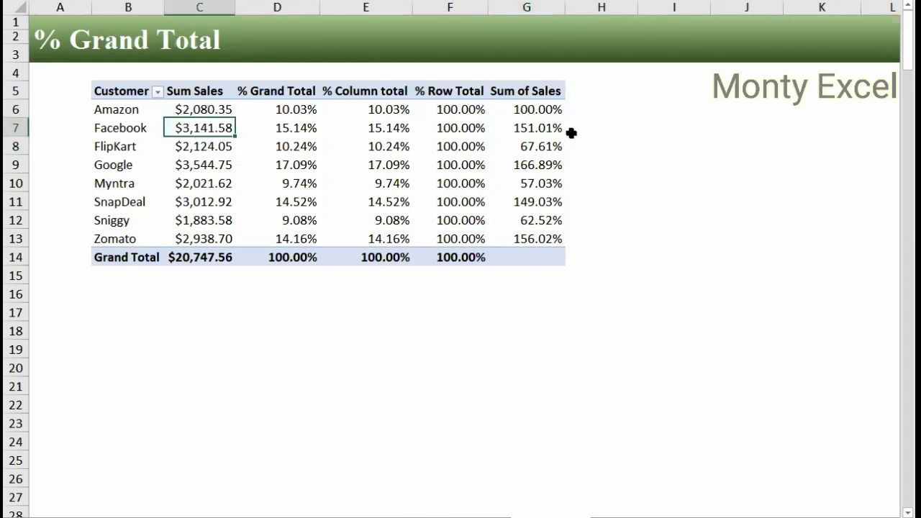
pyautogui.click(526, 127)
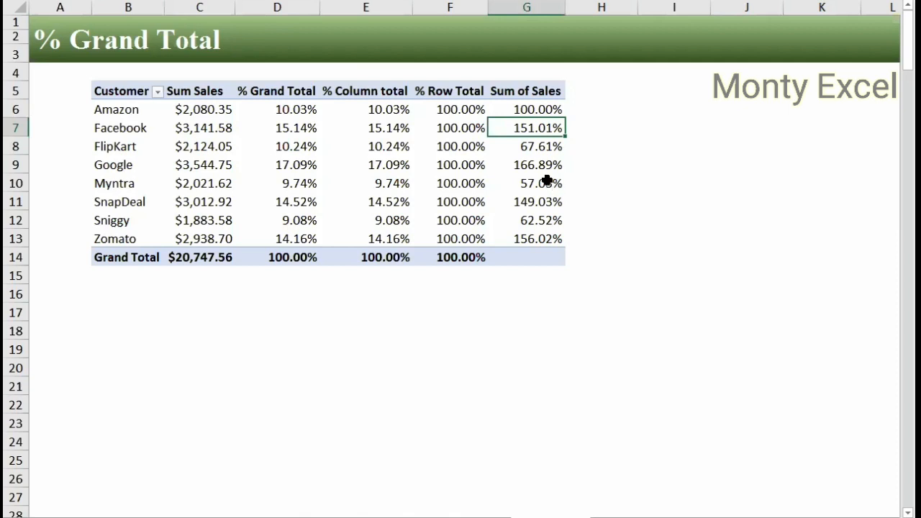
pyautogui.click(220, 148)
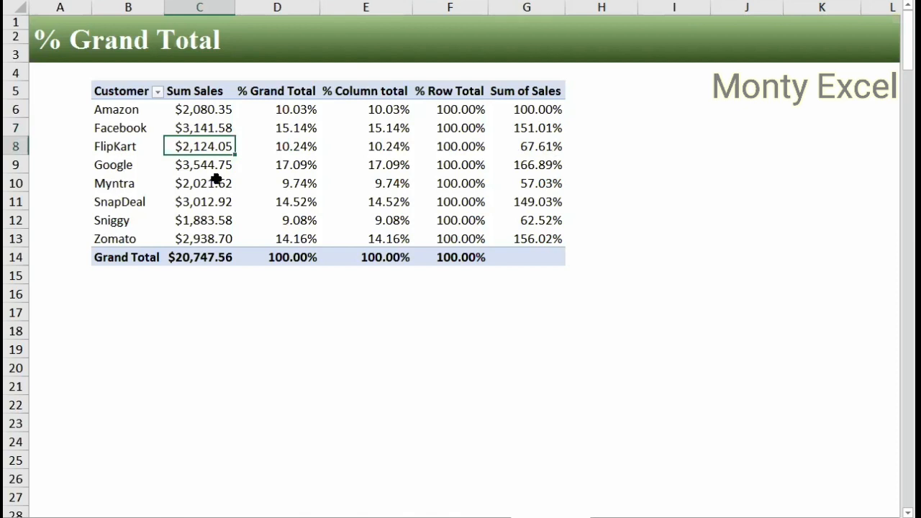
pyautogui.click(533, 129)
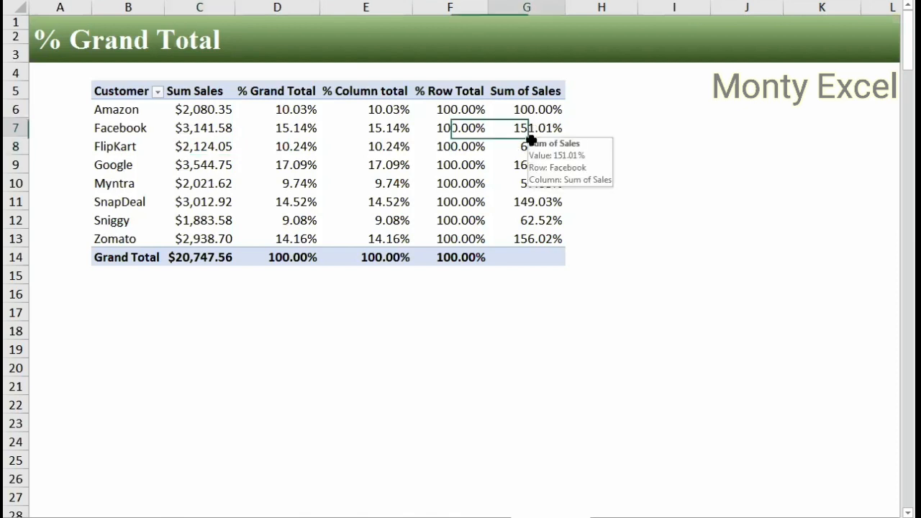
pyautogui.click(208, 145)
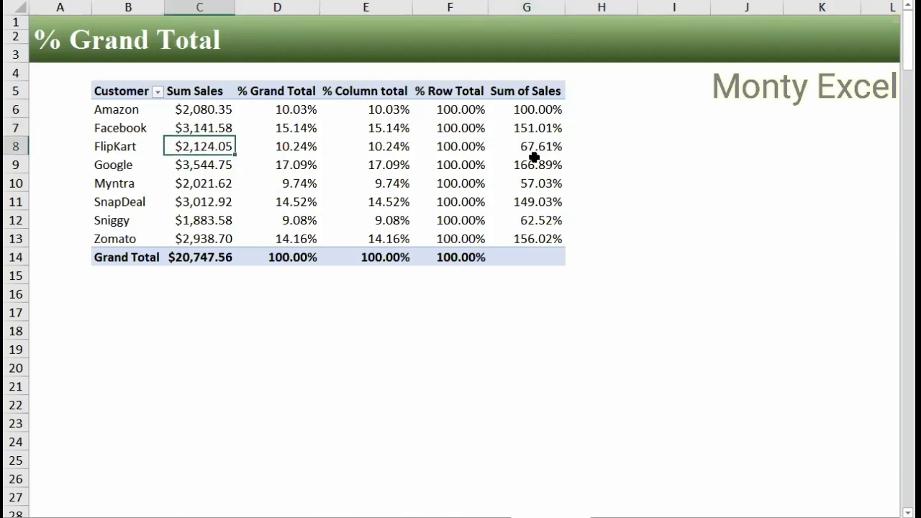
pyautogui.moveTo(542, 150)
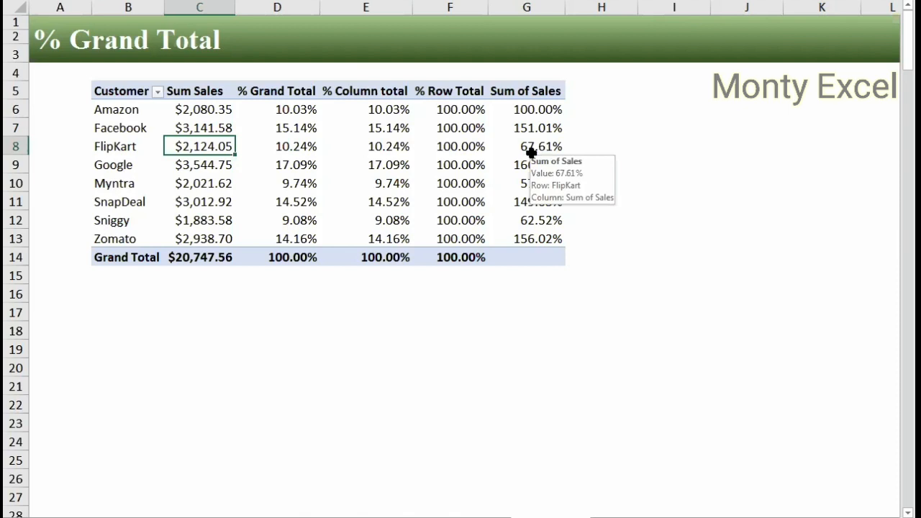
pyautogui.click(536, 146)
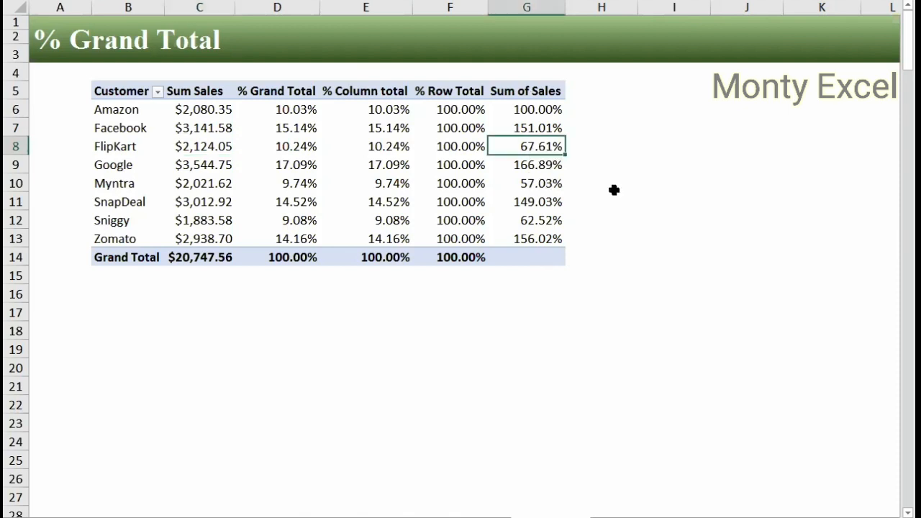
# - Rename the Sum of Sales column header to "% of"
pyautogui.press('Up')
pyautogui.press('Up')
pyautogui.press('Up')
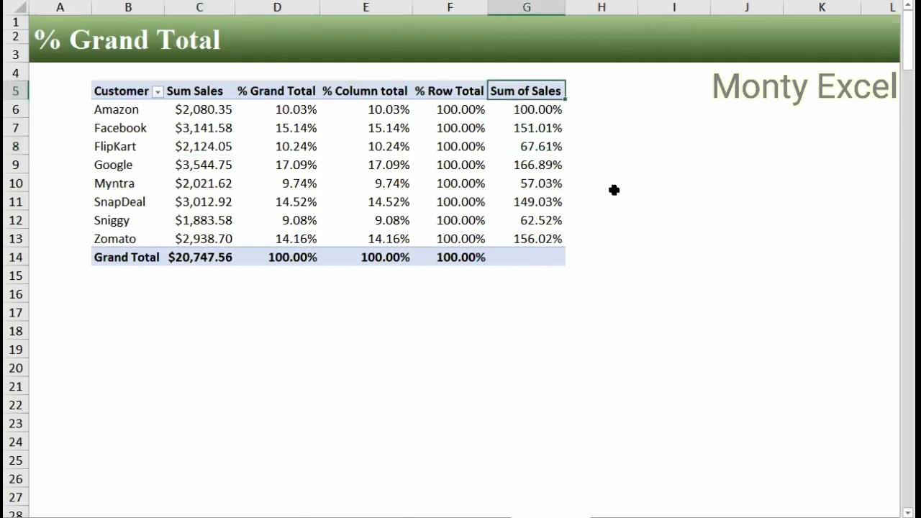
pyautogui.write('% of')
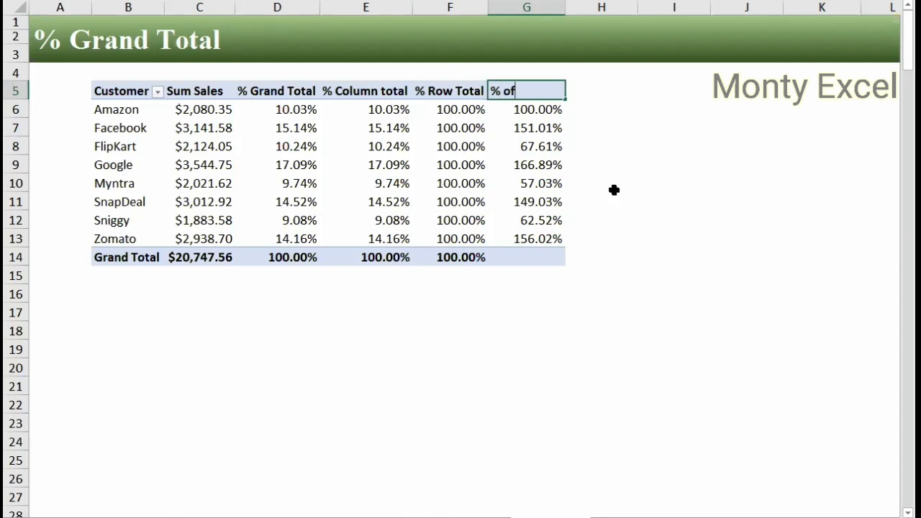
pyautogui.press('Return')
# - Change the base item of the % of column's % Of calculation to Amazon
pyautogui.rightClick(545, 149)
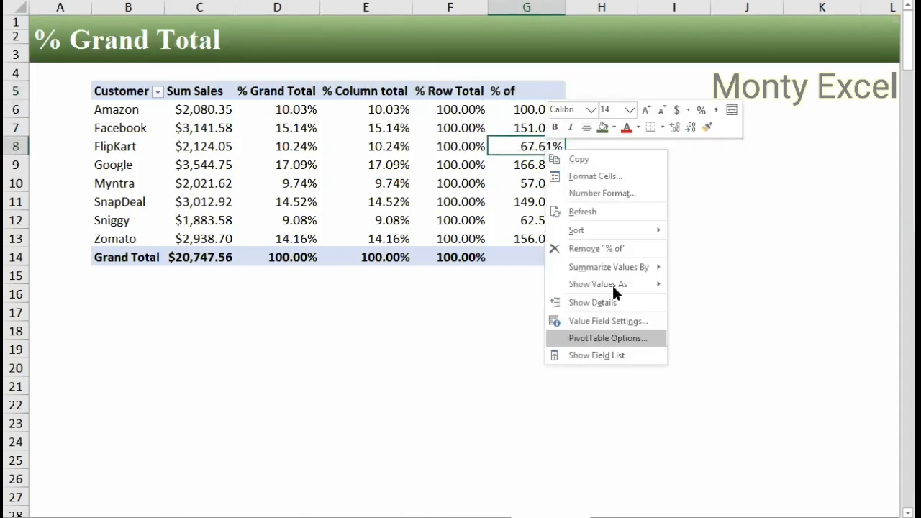
pyautogui.moveTo(613, 284)
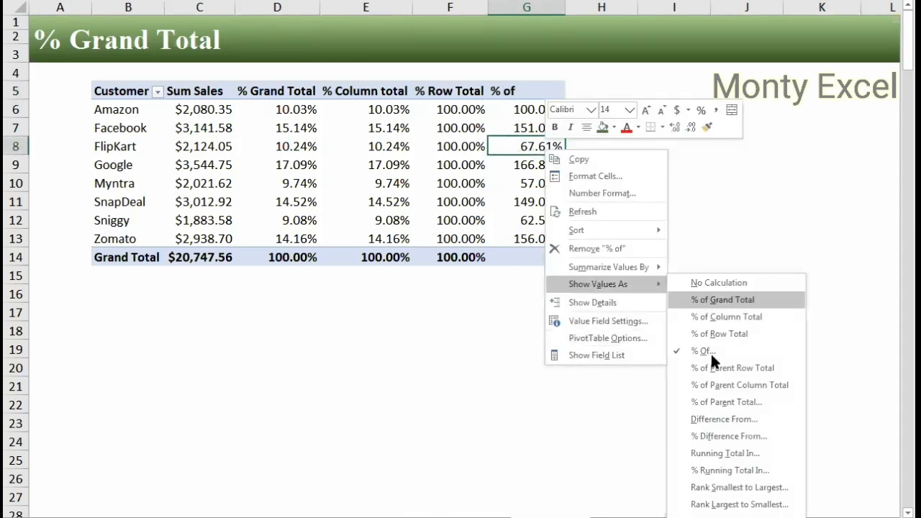
pyautogui.click(703, 351)
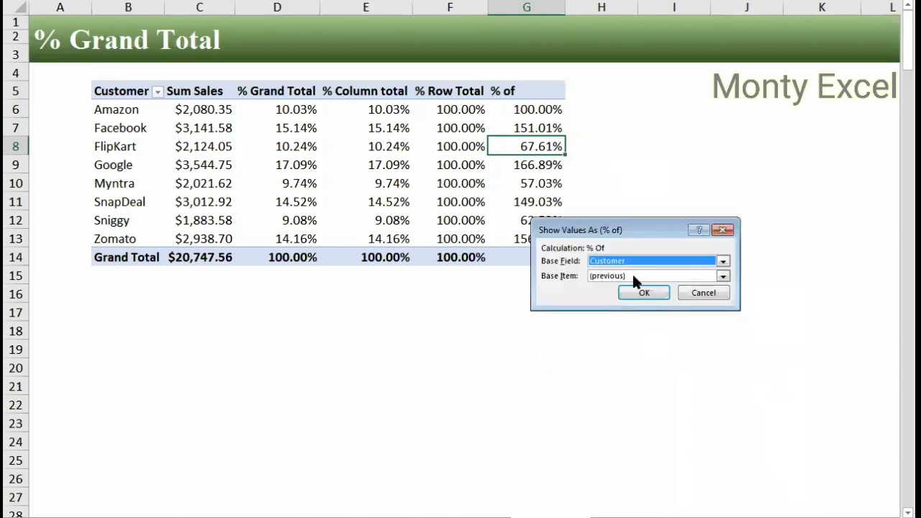
pyautogui.click(634, 276)
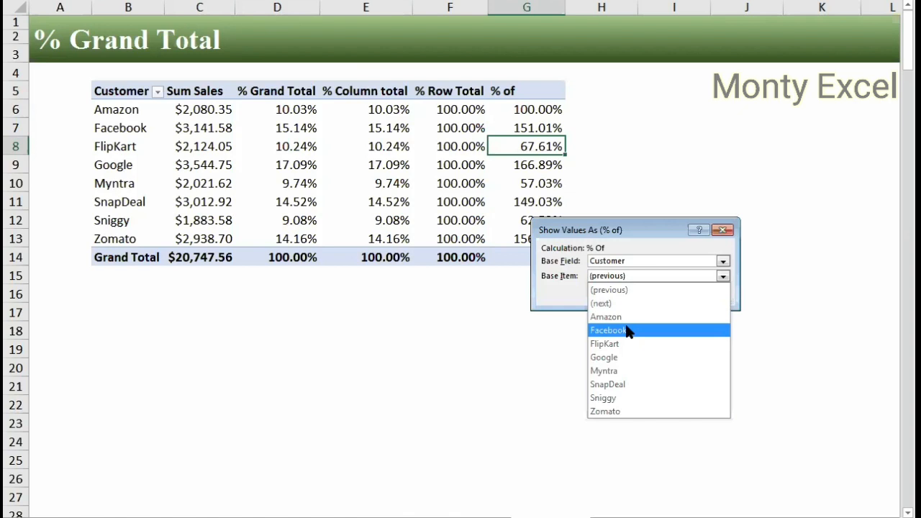
pyautogui.click(626, 315)
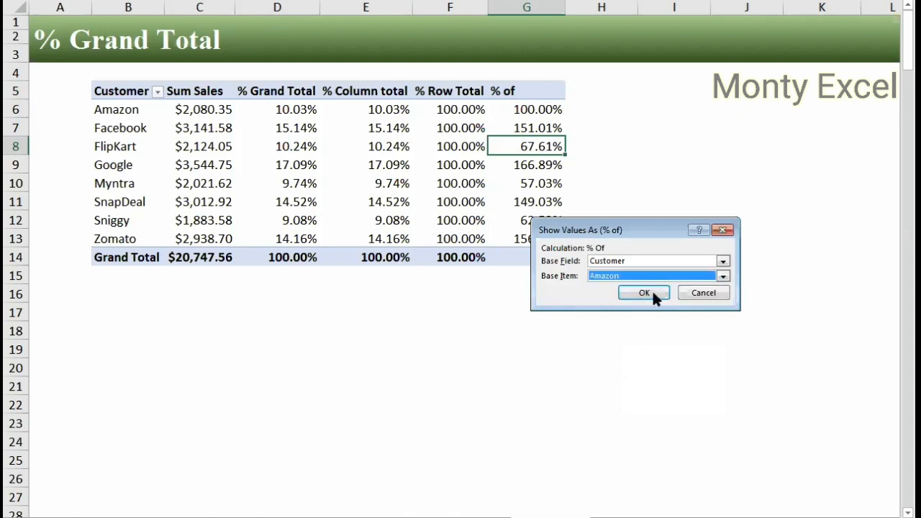
pyautogui.click(653, 293)
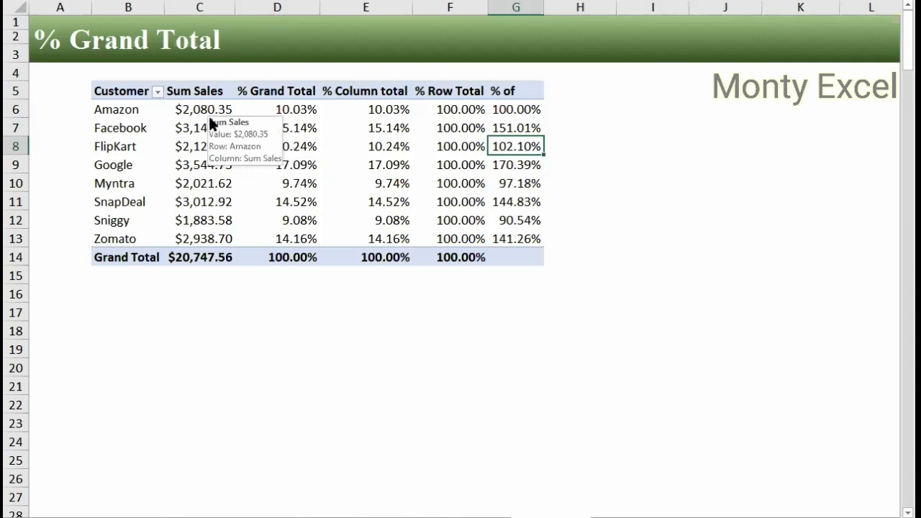
# - Compare the sales of Facebook, FlipKart and Sniggy with their percentages relative to Amazon
pyautogui.click(182, 129)
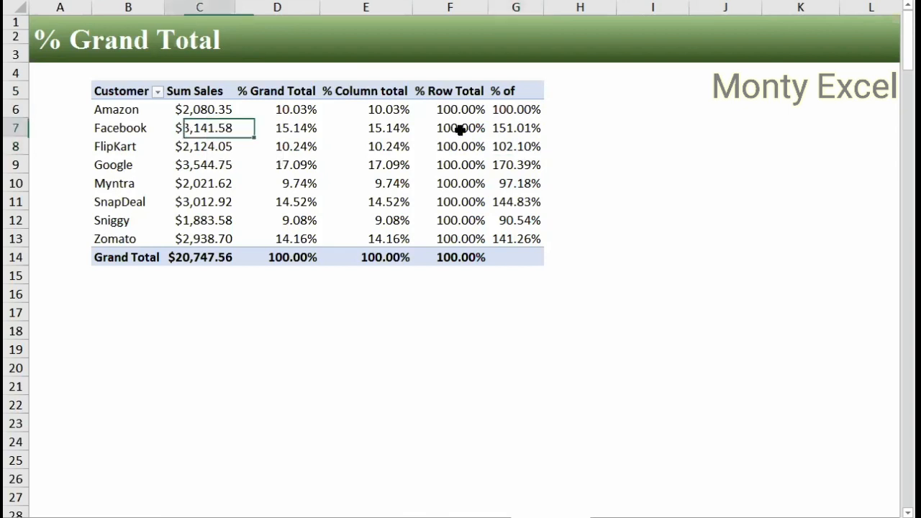
pyautogui.click(501, 147)
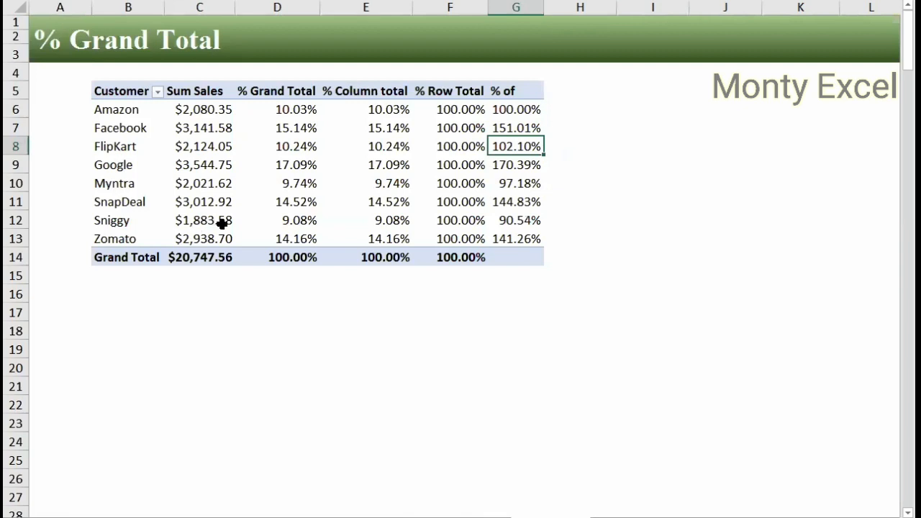
pyautogui.click(538, 220)
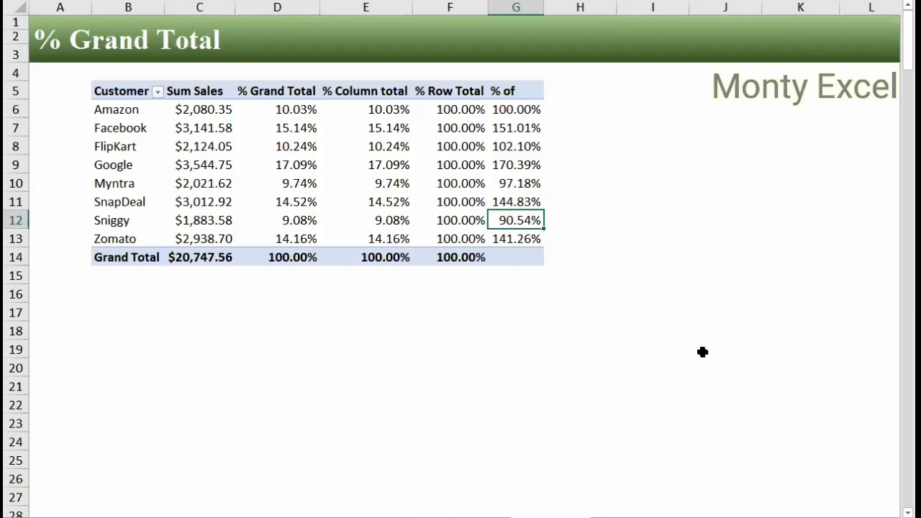
# - Show the field list and add Sales to the Values area once more, below % of
pyautogui.rightClick(512, 159)
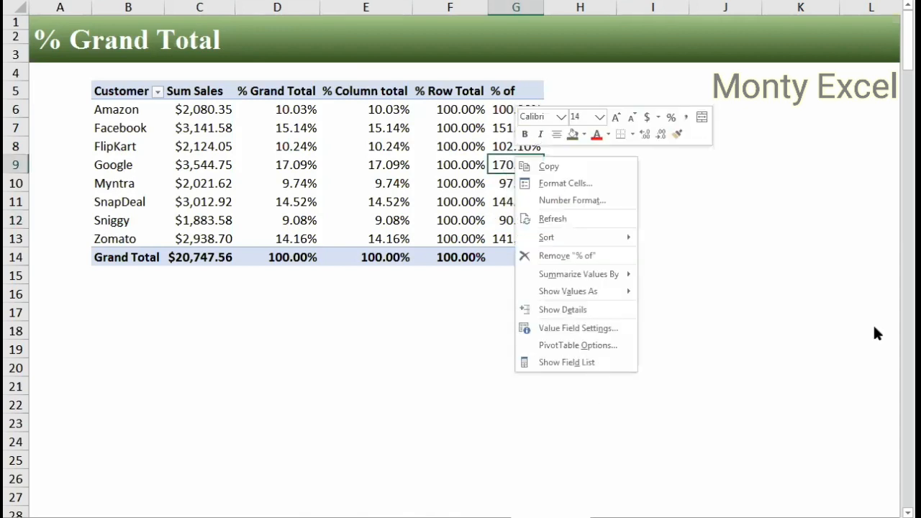
pyautogui.click(591, 357)
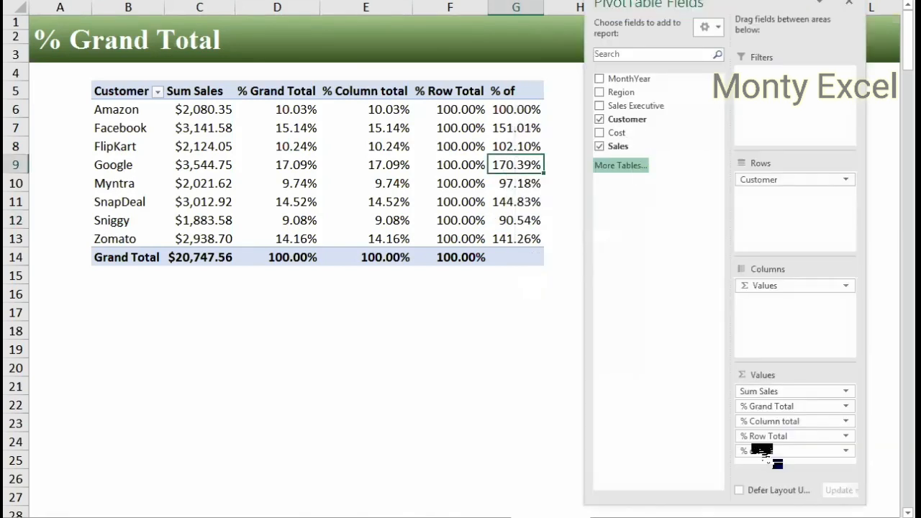
pyautogui.moveTo(763, 452)
pyautogui.mouseDown()
pyautogui.moveTo(777, 464)
pyautogui.moveTo(774, 452)
pyautogui.mouseUp()
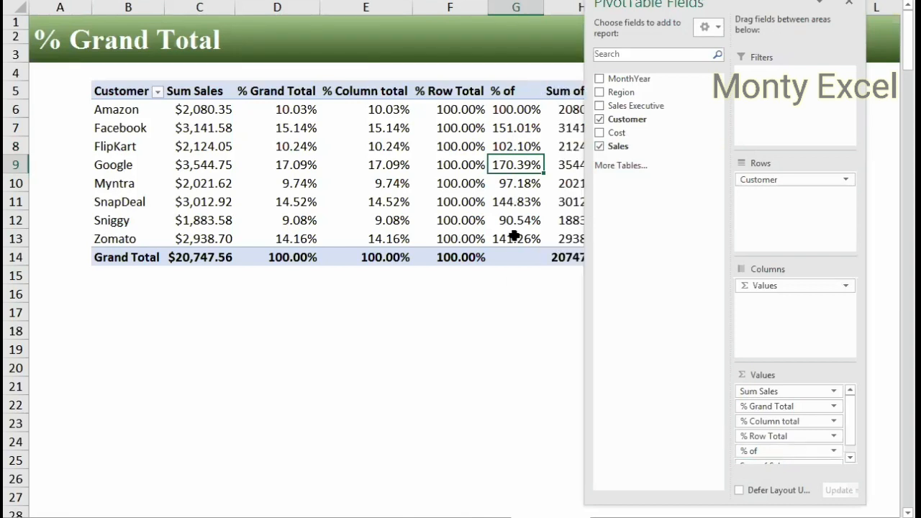
pyautogui.moveTo(515, 236)
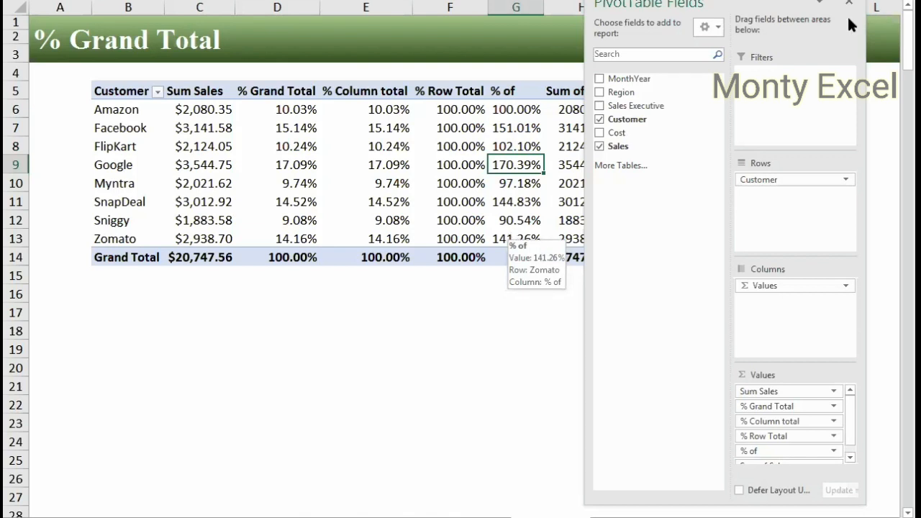
# - Check the fields in the PivotTable's Values area and close the field list
pyautogui.hotkey('alt', 'j')
pyautogui.press('t')
pyautogui.press('l')
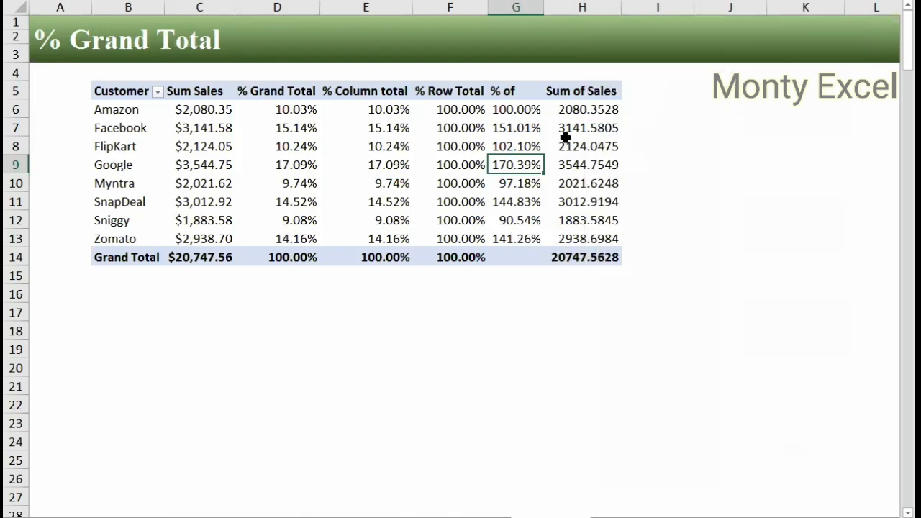
pyautogui.rightClick(566, 144)
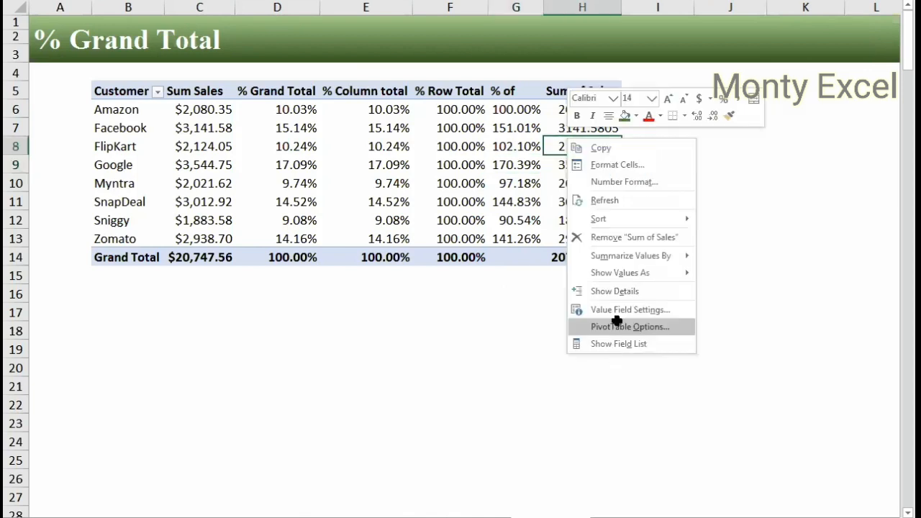
pyautogui.press('Return')
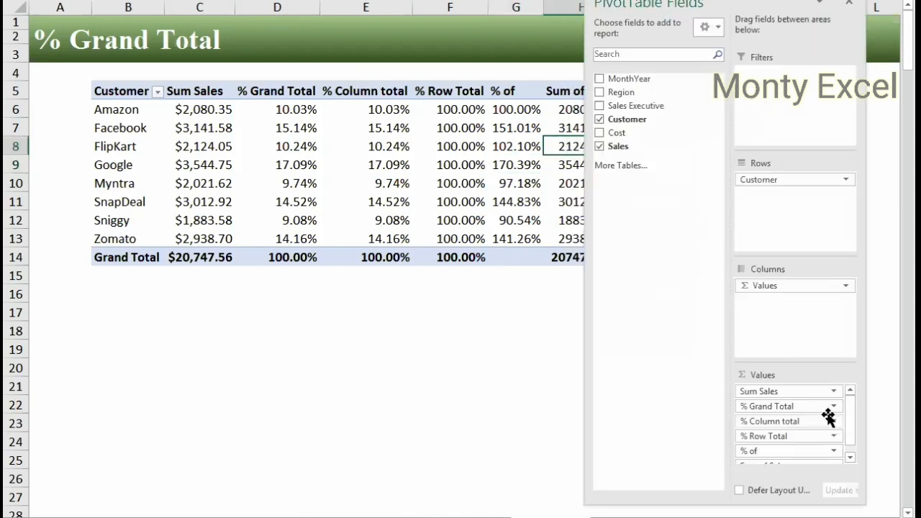
pyautogui.click(849, 454)
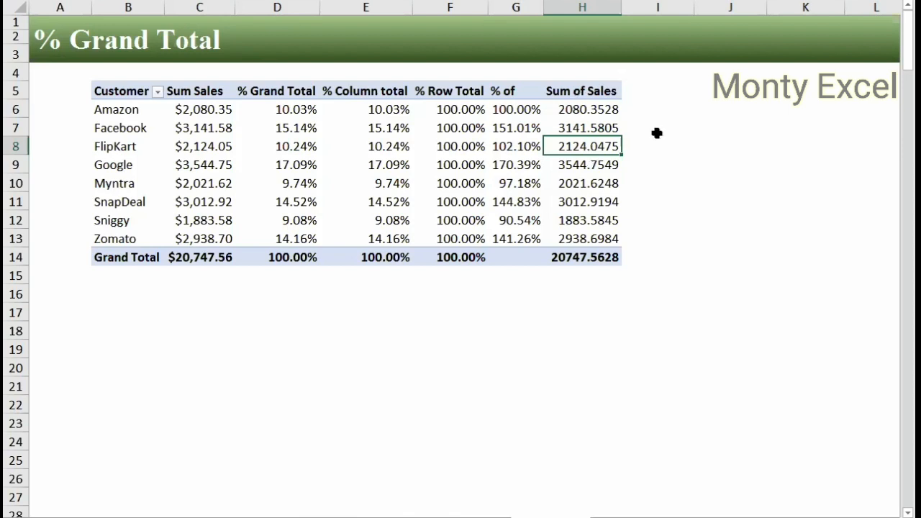
# - Rename the Sum of Sales column header to "% of item"
pyautogui.press('Up')
pyautogui.press('Up')
pyautogui.press('Up')
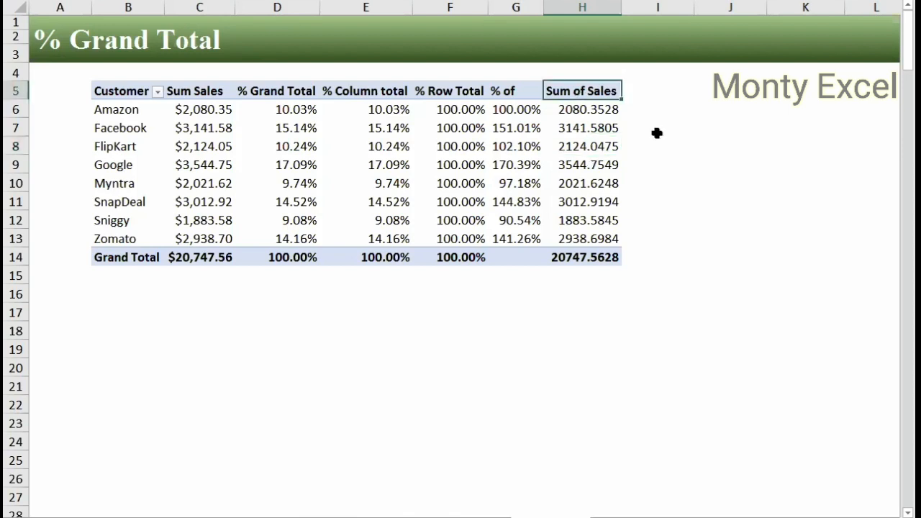
pyautogui.write('% of An')
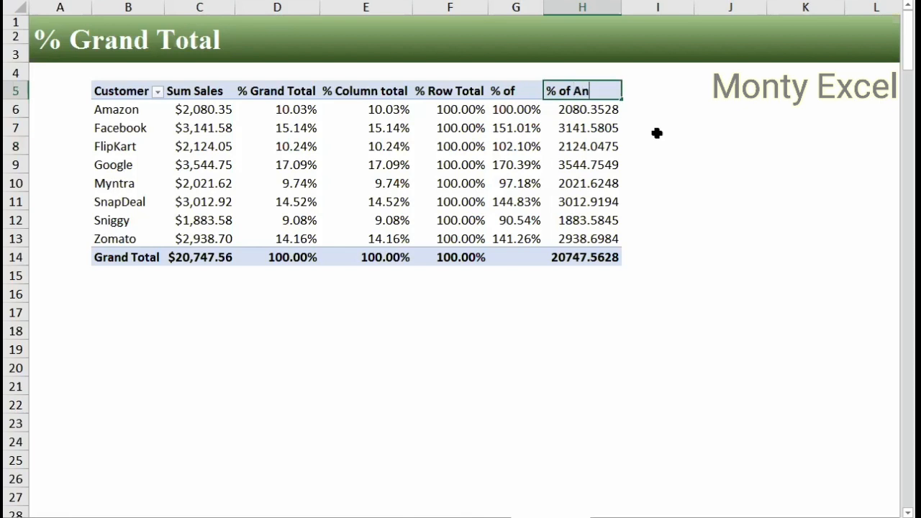
pyautogui.press('BackSpace')
pyautogui.press('BackSpace')
pyautogui.write('item')
pyautogui.press('Return')
# - Examine the Show Values As calculations available for the % of item column without applying one
pyautogui.rightClick(597, 147)
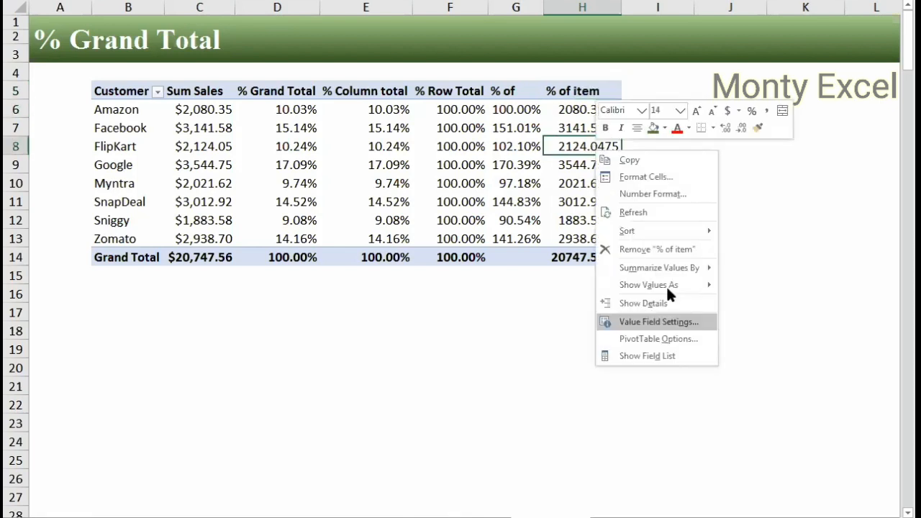
pyautogui.moveTo(647, 292)
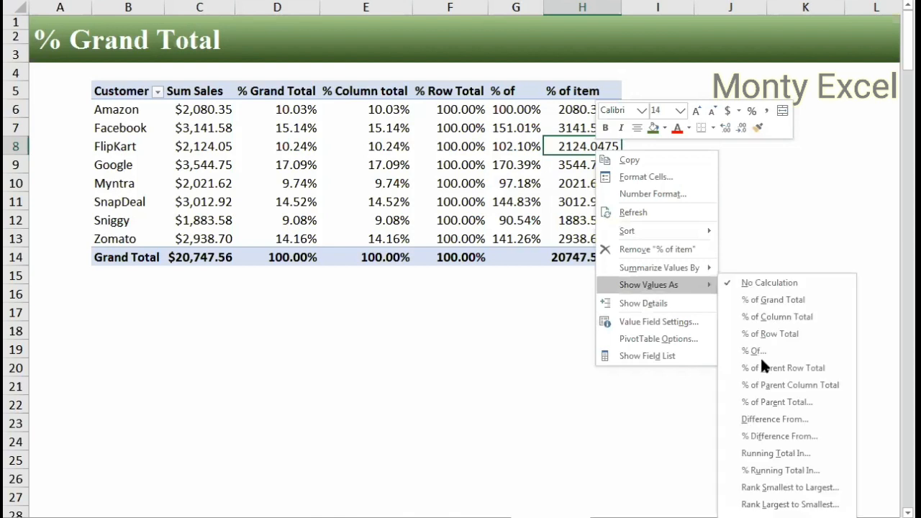
pyautogui.click(511, 189)
pyautogui.rightClick(574, 158)
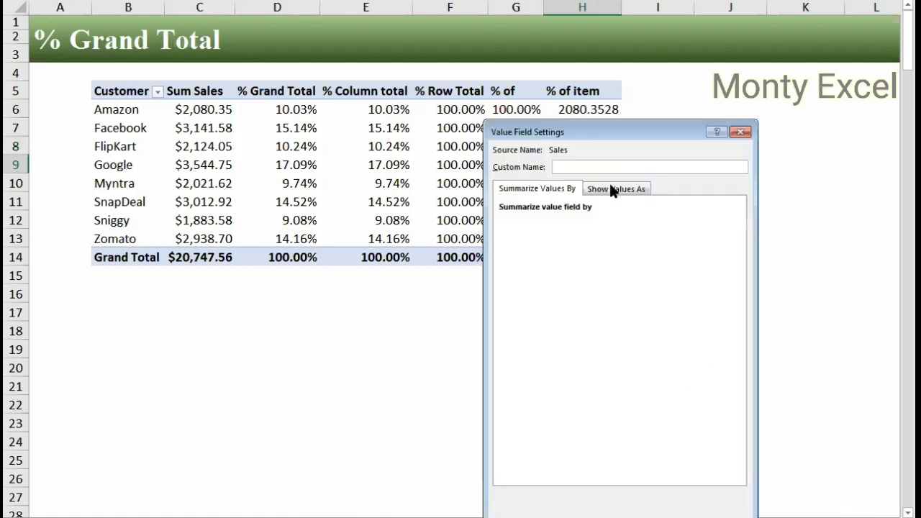
pyautogui.click(616, 189)
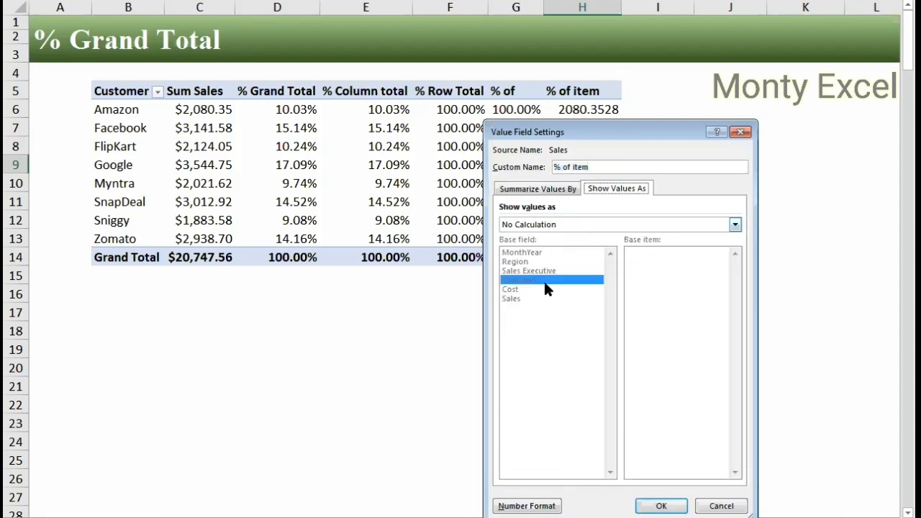
pyautogui.click(562, 224)
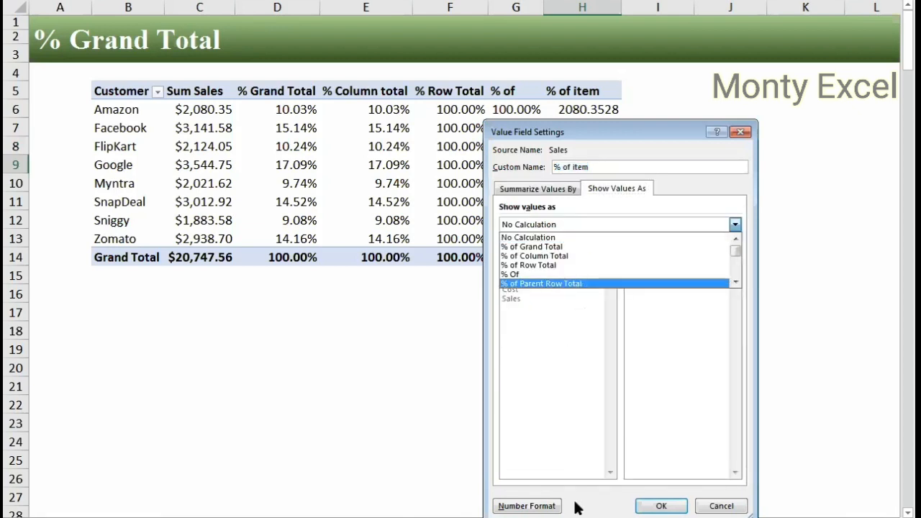
pyautogui.click(705, 506)
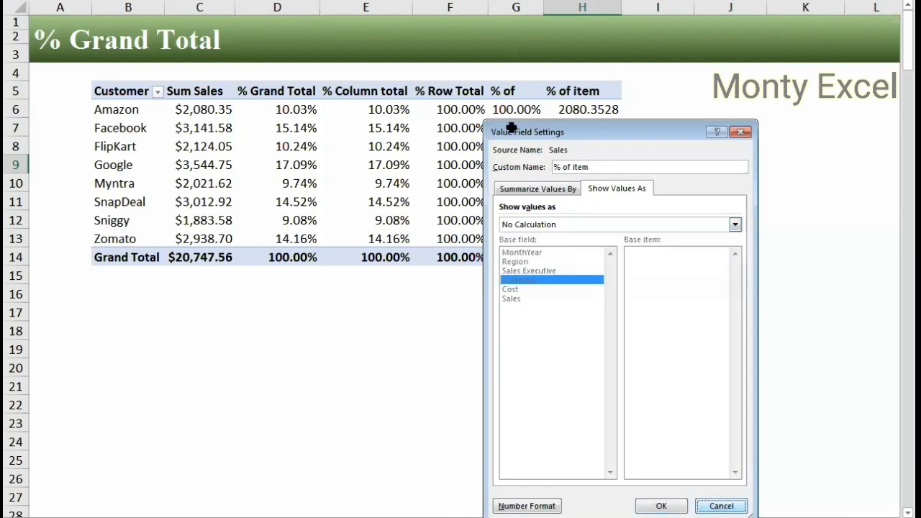
pyautogui.press('Escape')
pyautogui.rightClick(595, 147)
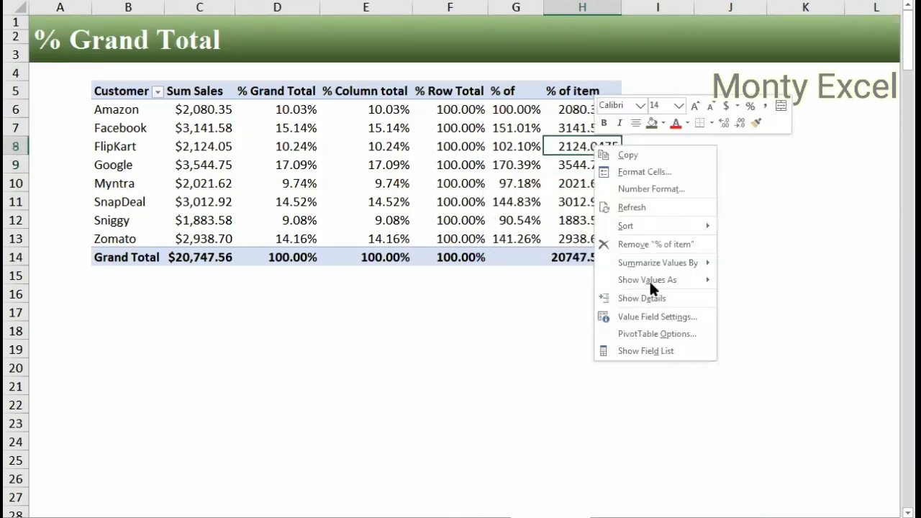
pyautogui.moveTo(660, 284)
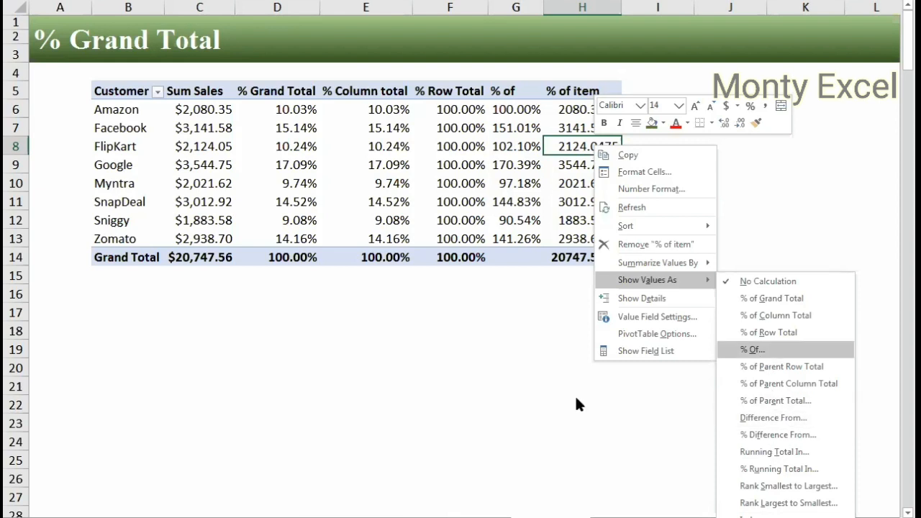
pyautogui.click(565, 88)
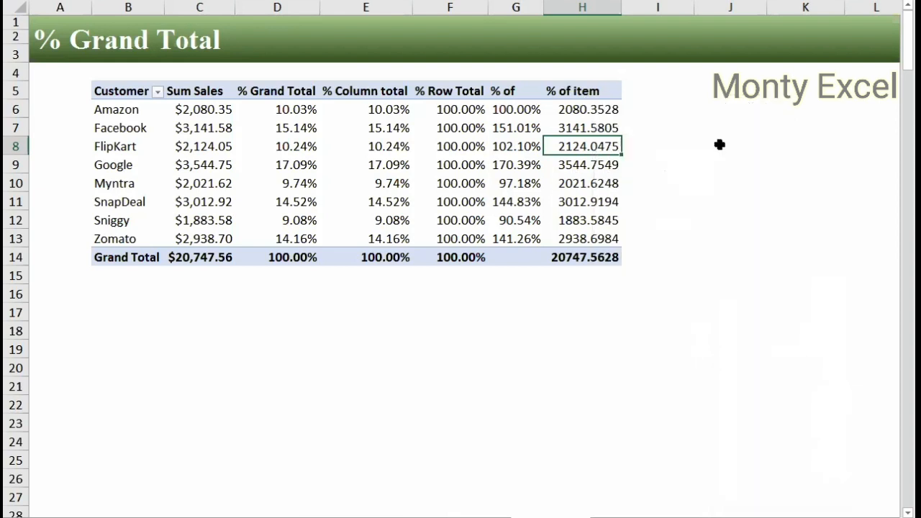
# - Rename the % of item column header to "% of Parent"
pyautogui.press('Up')
pyautogui.press('Up')
pyautogui.press('Up')
pyautogui.press('F2')
pyautogui.press('BackSpace')
pyautogui.press('BackSpace')
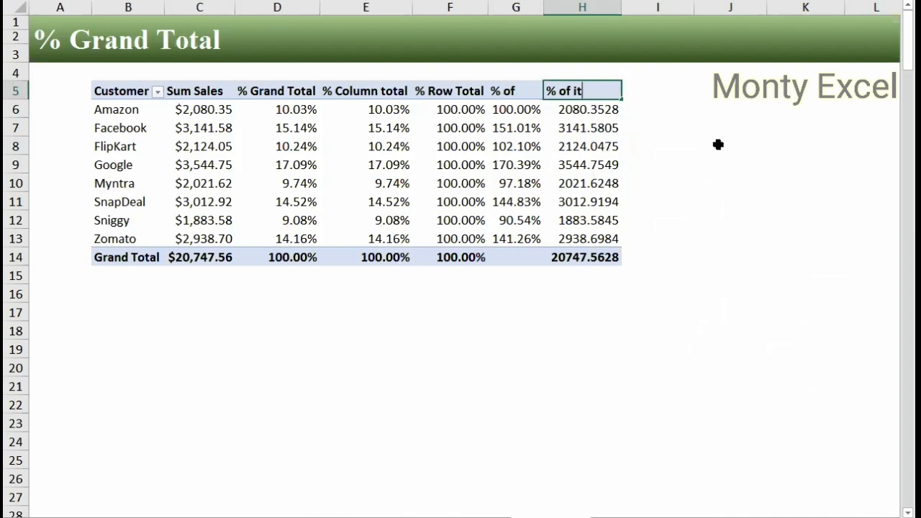
pyautogui.press('BackSpace')
pyautogui.press('BackSpace')
pyautogui.write('Parent')
pyautogui.press('Return')
# - Show the values of the % of Parent column as % of Parent Row Total
pyautogui.rightClick(580, 148)
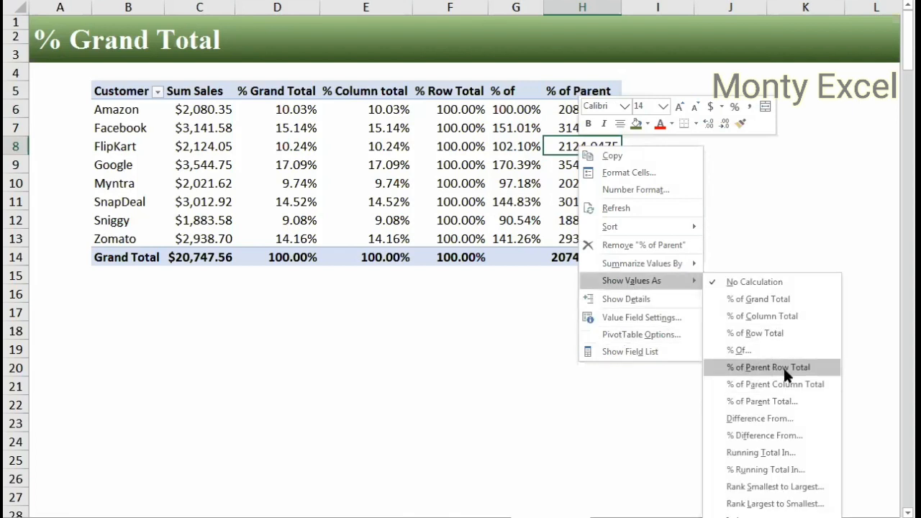
pyautogui.click(783, 367)
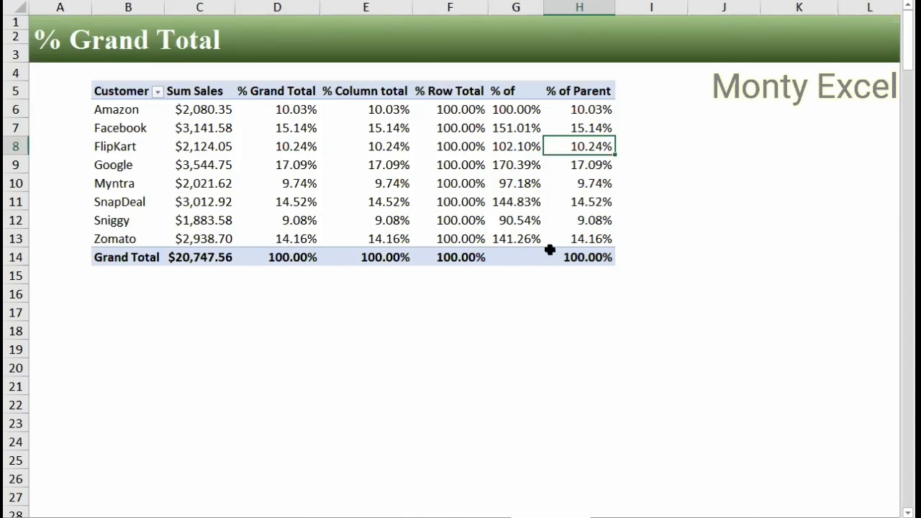
pyautogui.rightClick(496, 165)
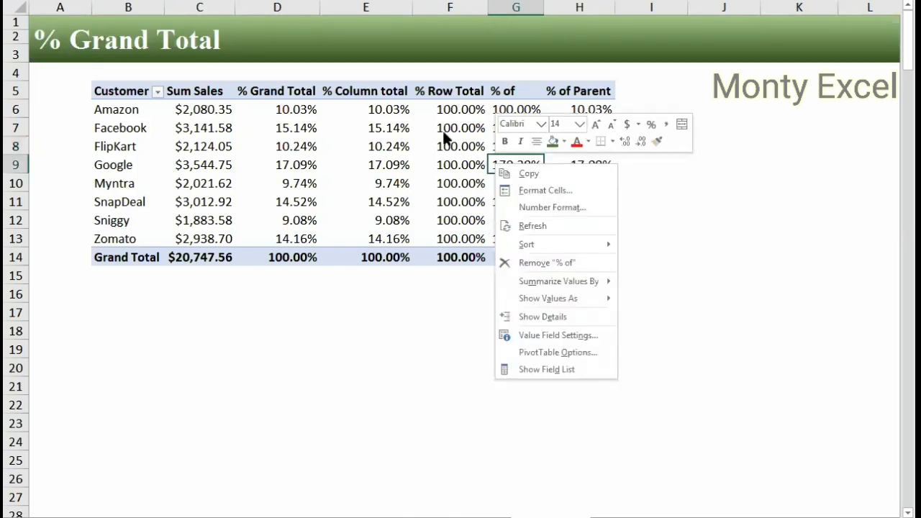
pyautogui.press('Escape')
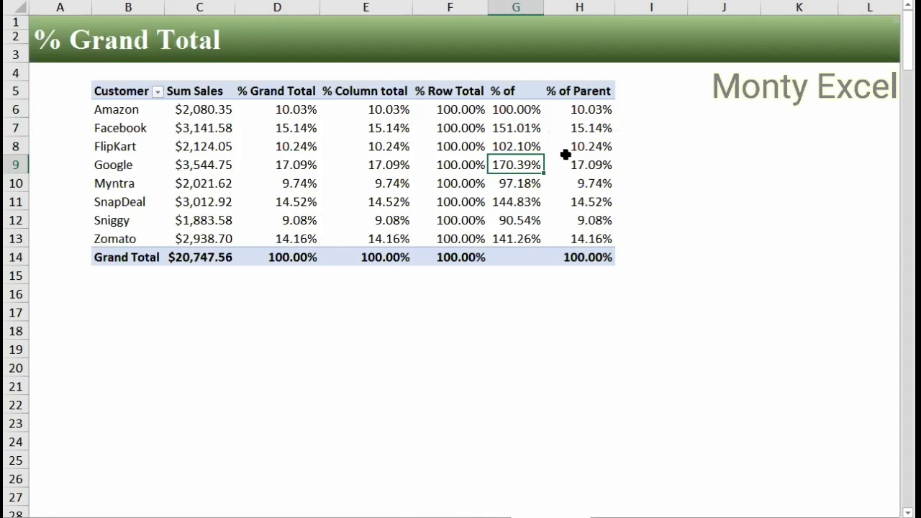
# - Check the topic list for the next calculation and show the PivotTable field list again
pyautogui.moveTo(566, 155)
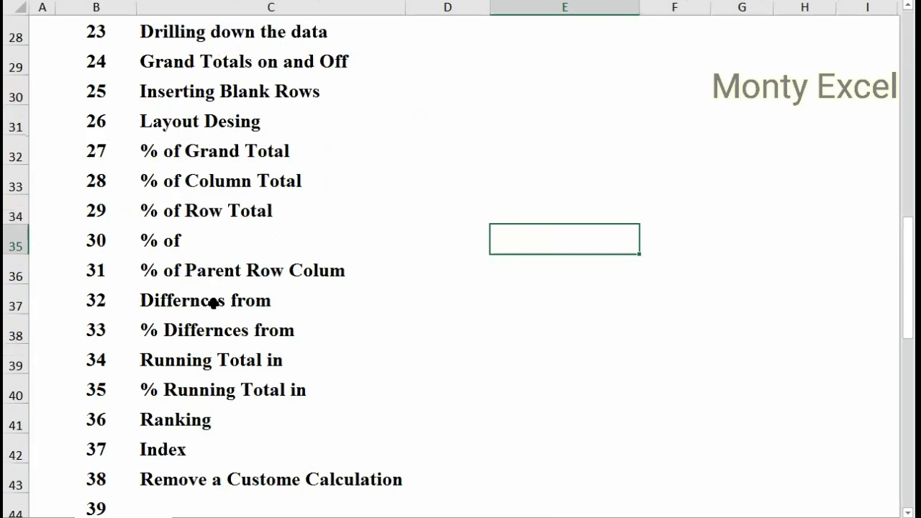
pyautogui.click(212, 303)
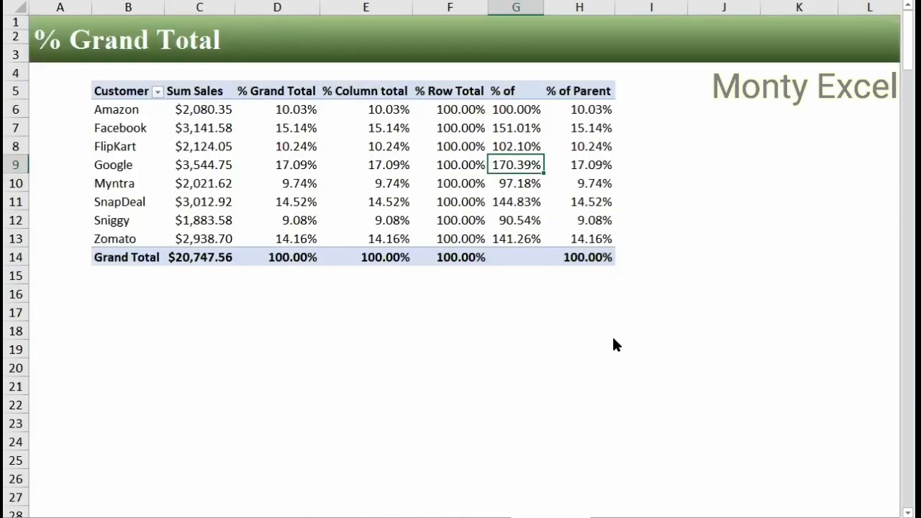
pyautogui.rightClick(577, 141)
pyautogui.click(614, 344)
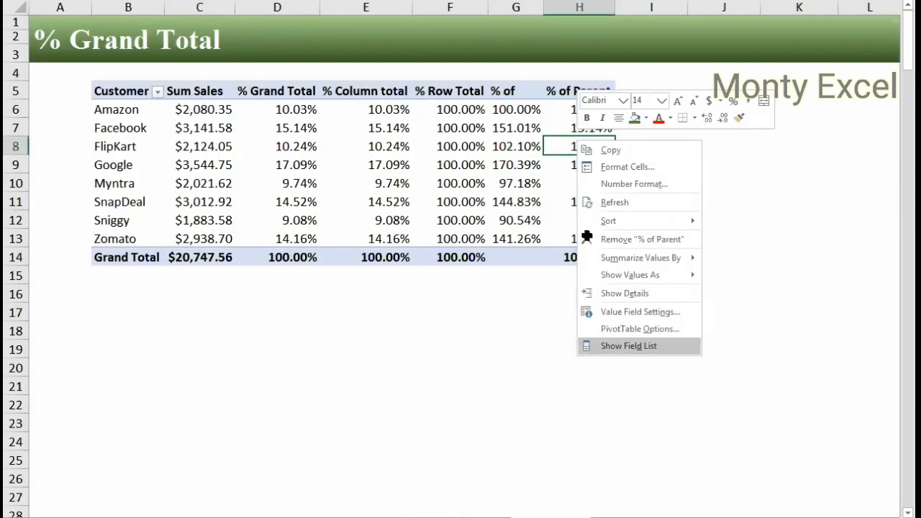
pyautogui.rightClick(589, 215)
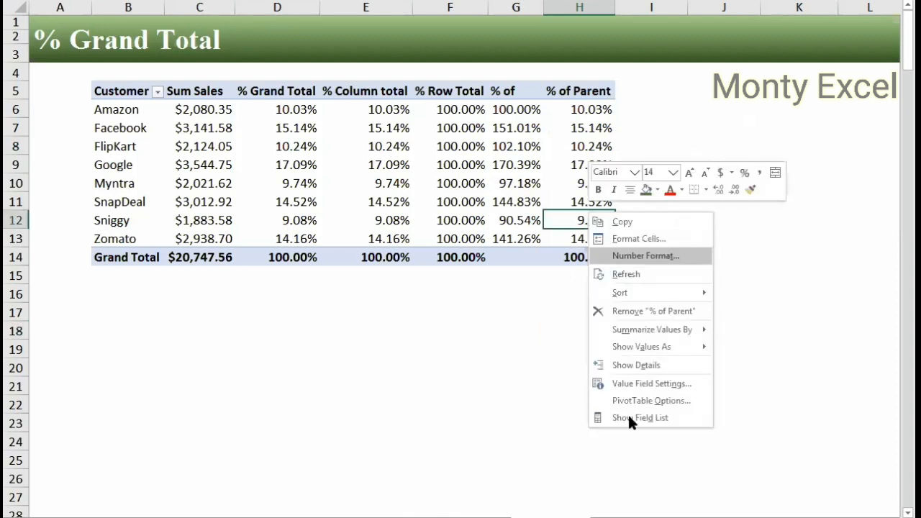
pyautogui.click(629, 420)
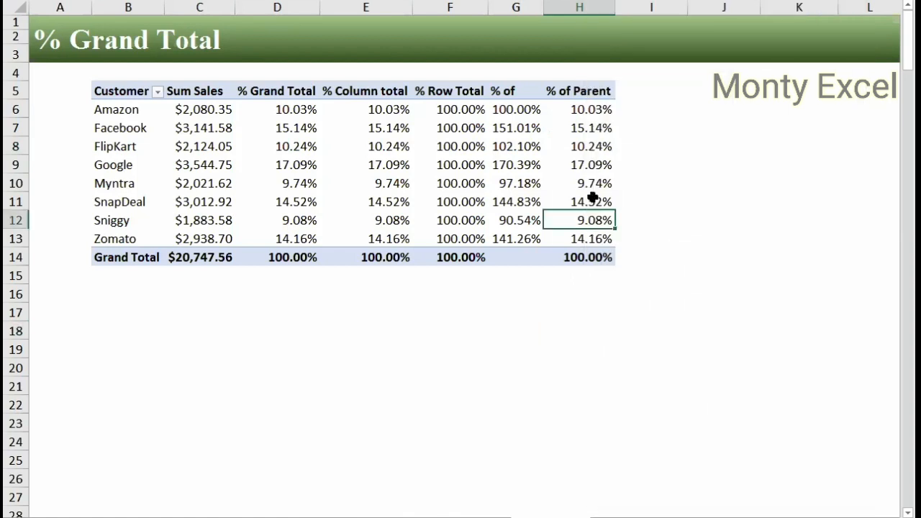
pyautogui.rightClick(591, 200)
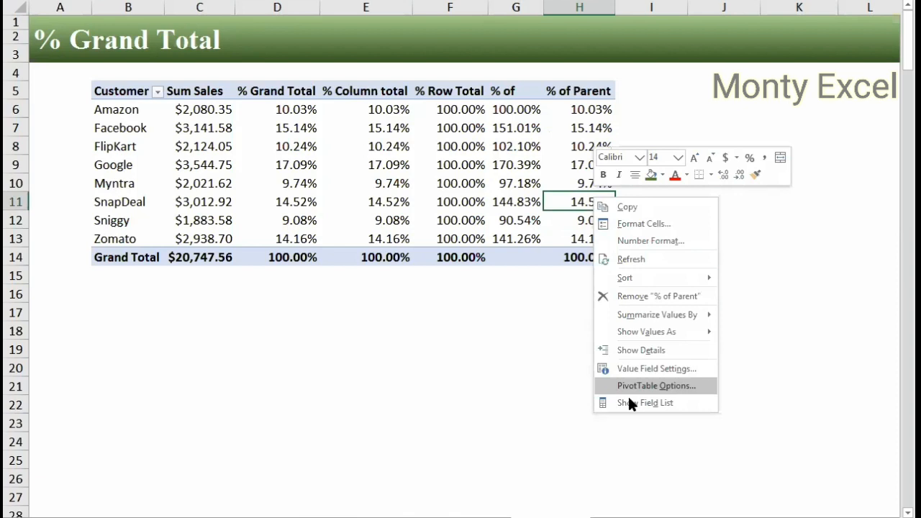
pyautogui.click(629, 402)
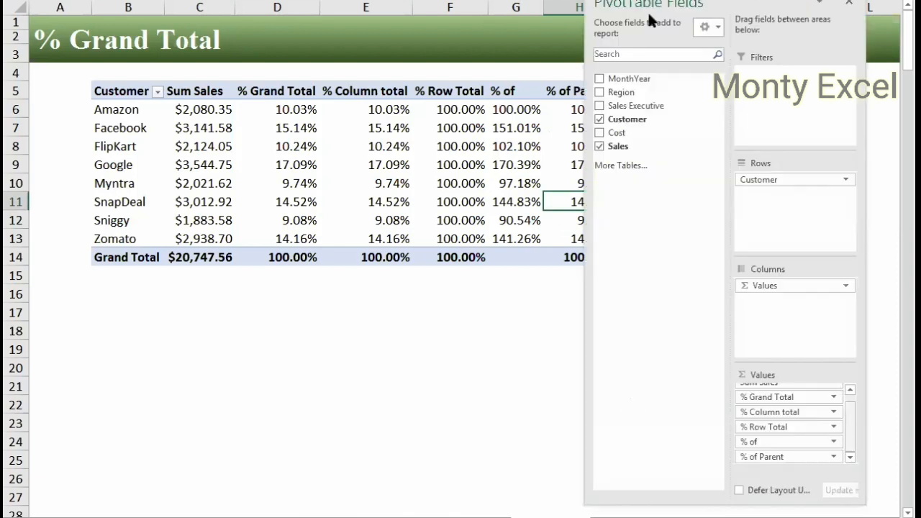
# - Shrink and move the field list clear of the PivotTable and add Sales to the Values area again, below % of Parent
pyautogui.moveTo(648, 11); pyautogui.dragTo(720, 104)
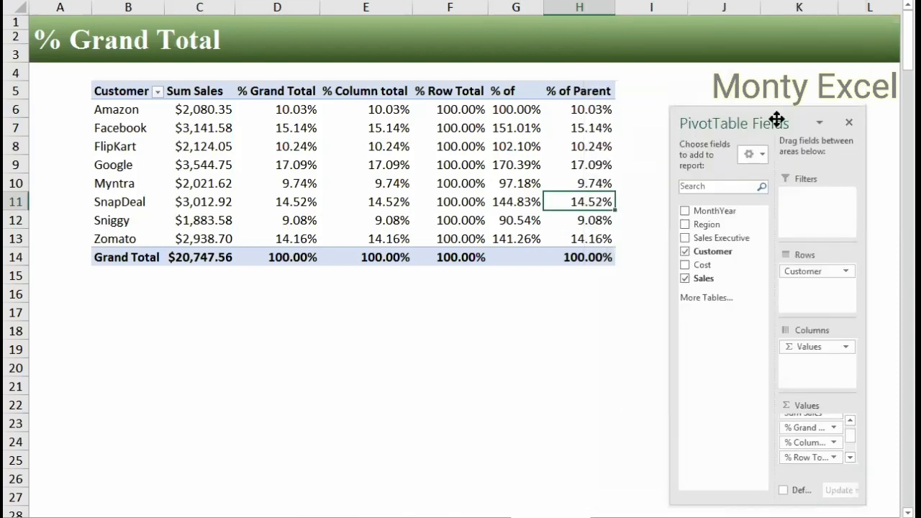
pyautogui.moveTo(777, 118); pyautogui.dragTo(781, 84)
pyautogui.click(858, 419)
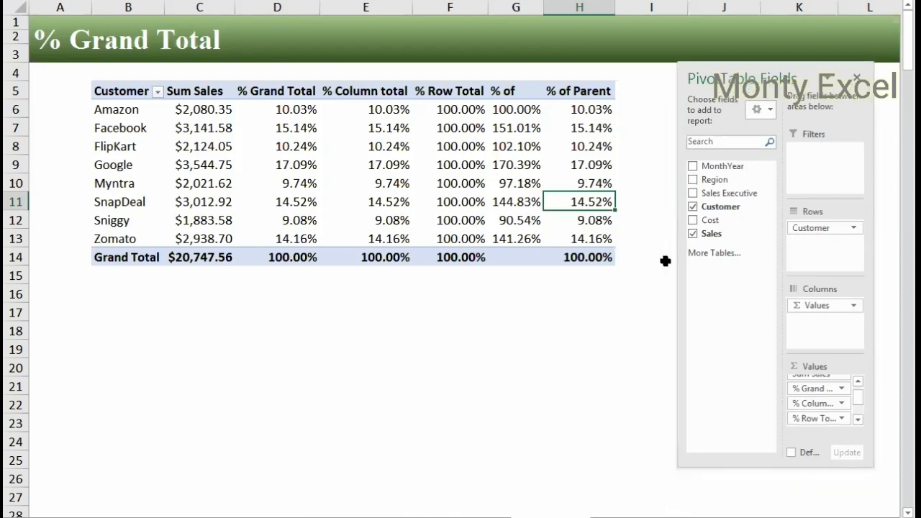
pyautogui.moveTo(710, 238); pyautogui.dragTo(816, 424)
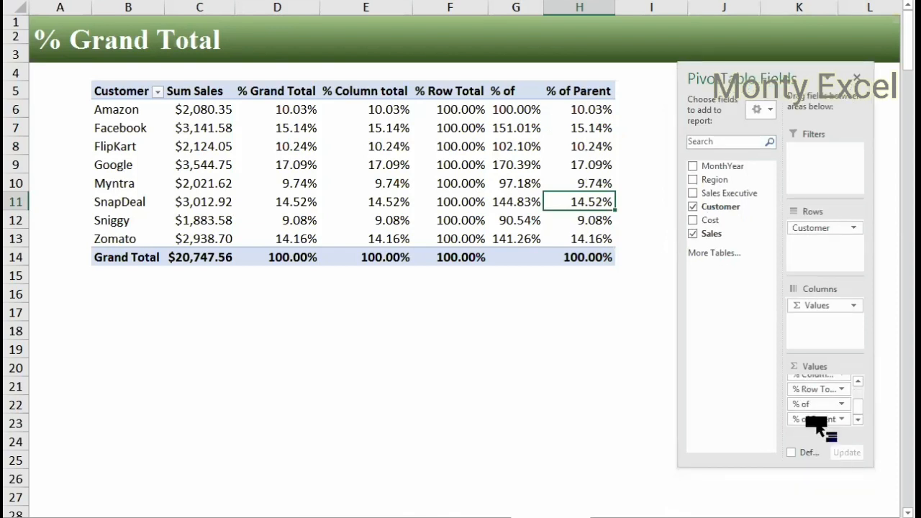
pyautogui.click(857, 78)
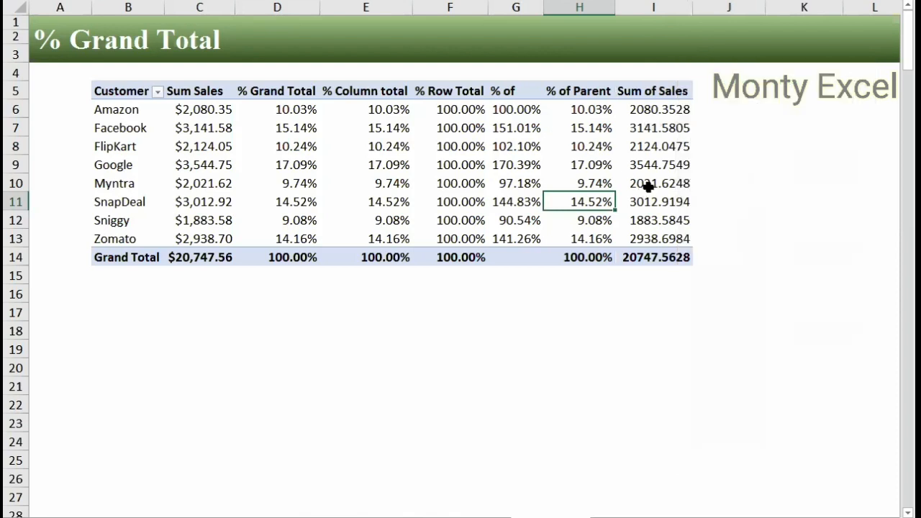
# - Show the Sum of Sales column's values as Difference From, with base field Customer and base item (previous)
pyautogui.moveTo(647, 187)
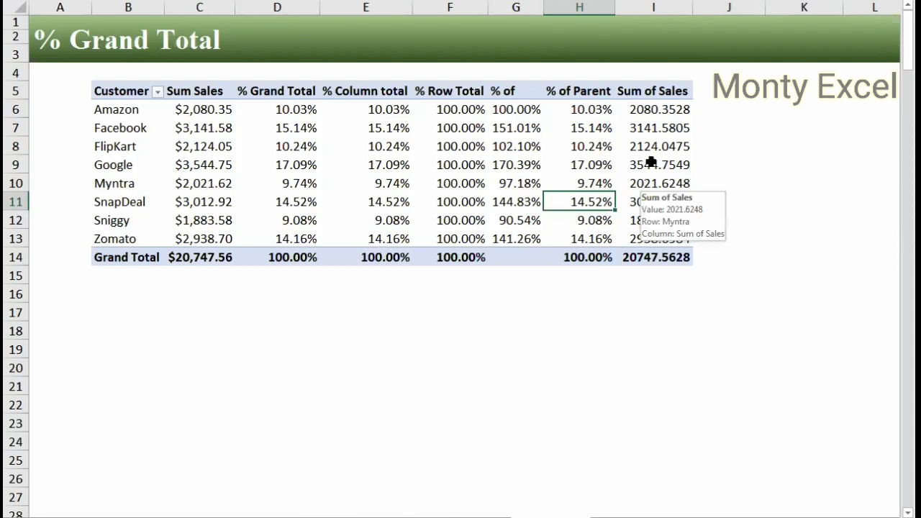
pyautogui.rightClick(652, 160)
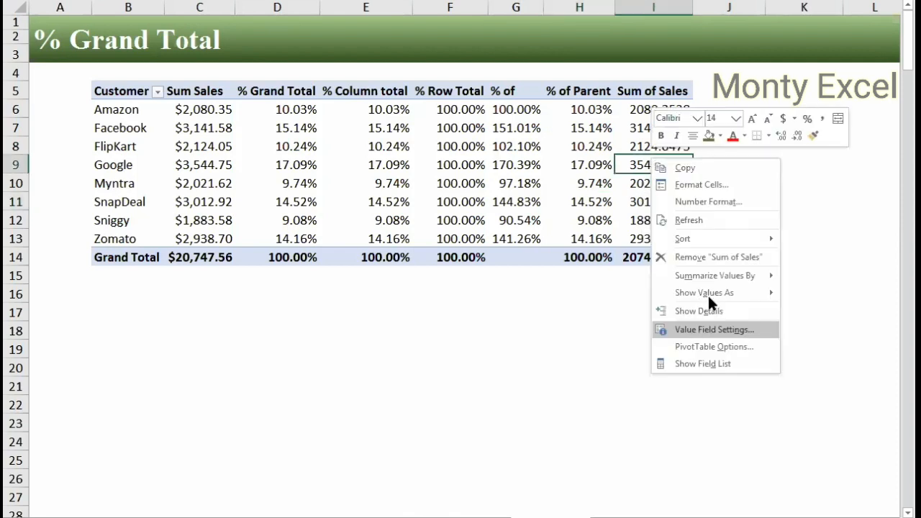
pyautogui.moveTo(707, 294)
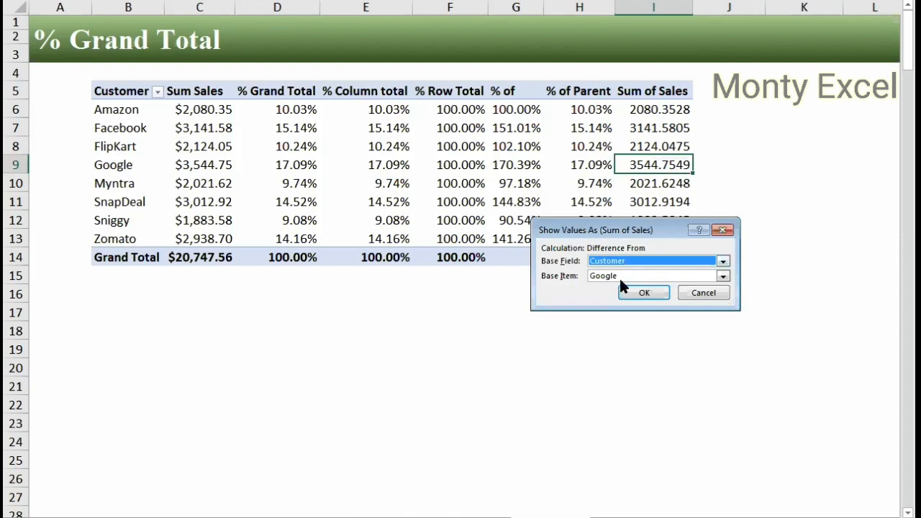
pyautogui.click(620, 279)
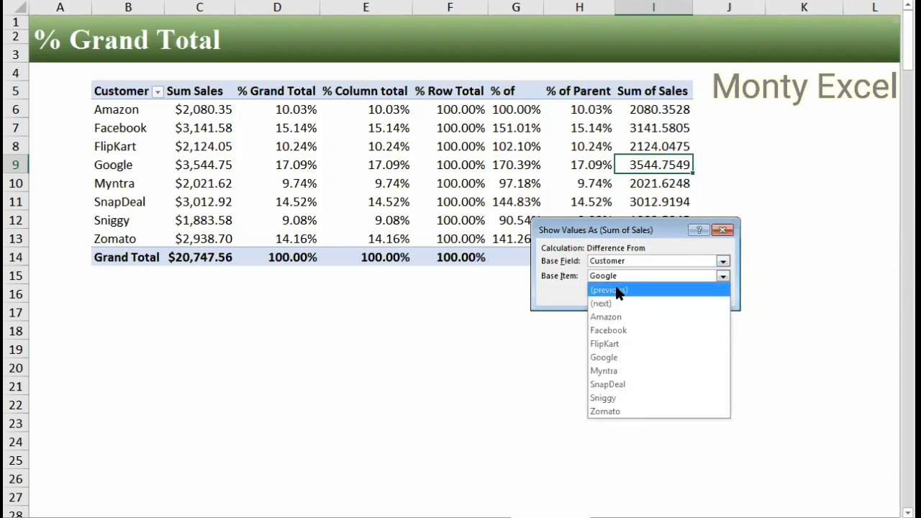
pyautogui.click(646, 291)
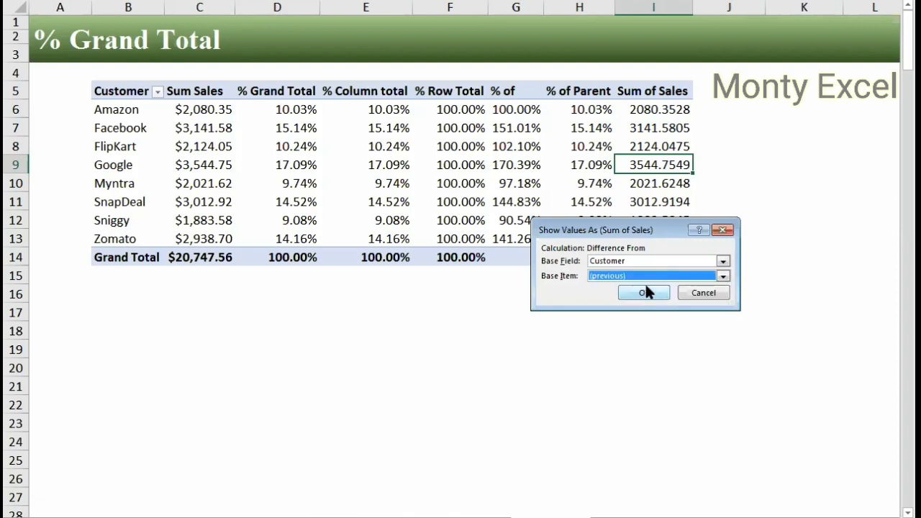
pyautogui.click(644, 291)
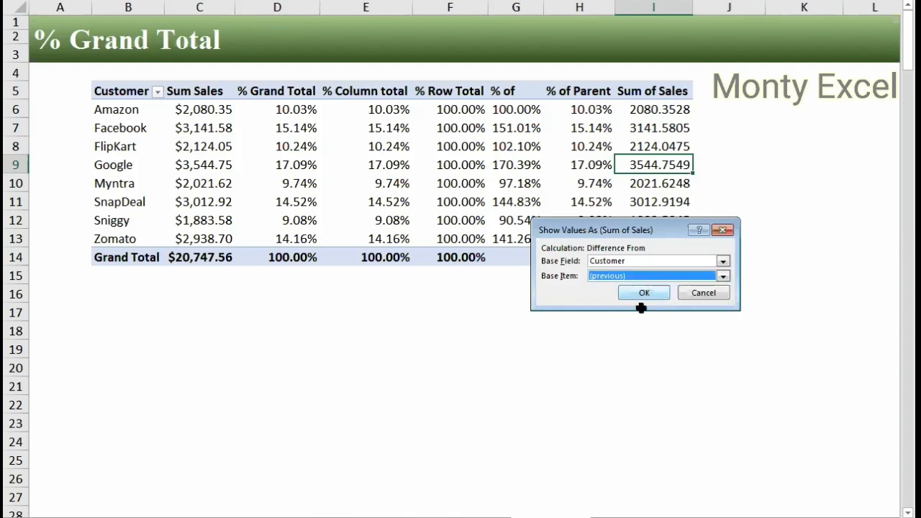
# - Rename the Sum of Sales column header to "Difference From"
pyautogui.click(649, 92)
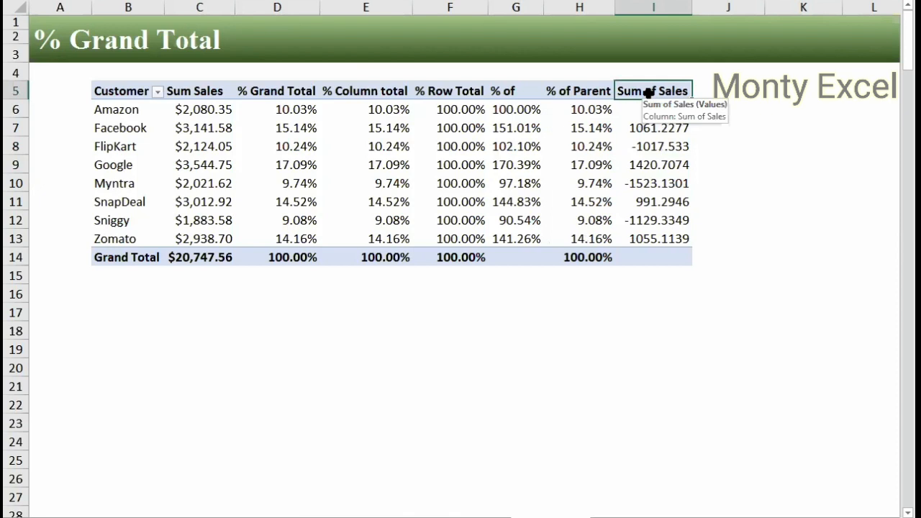
pyautogui.write('Difference Fr')
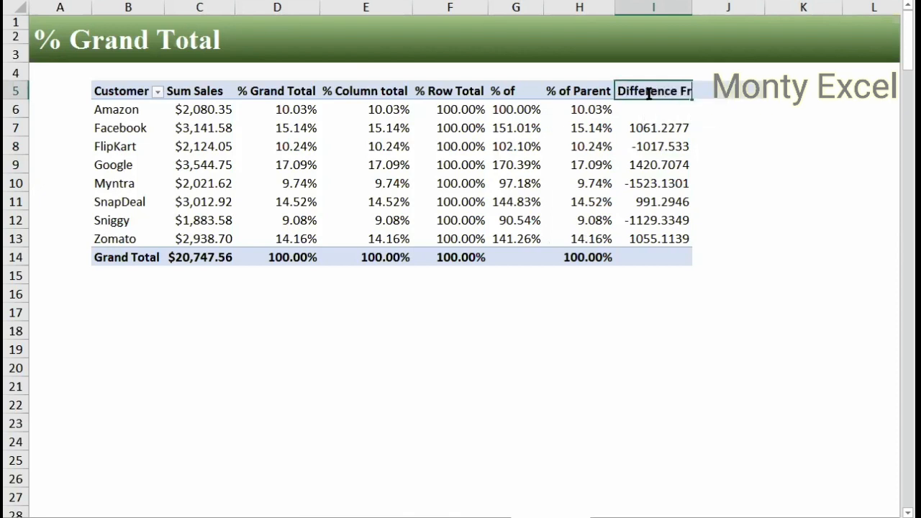
pyautogui.press('Return')
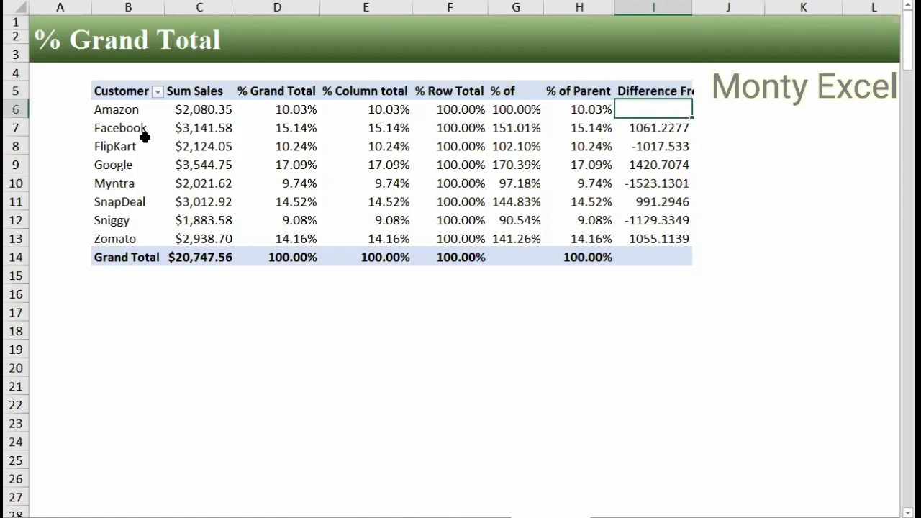
# - Compare the Difference From values with Sum Sales row by row and widen column I to fit its header
pyautogui.press('Down')
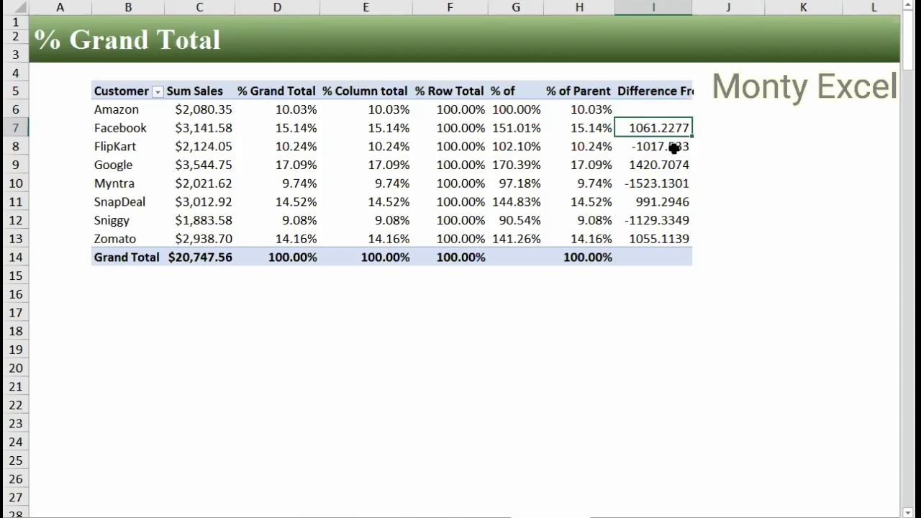
pyautogui.press('Down')
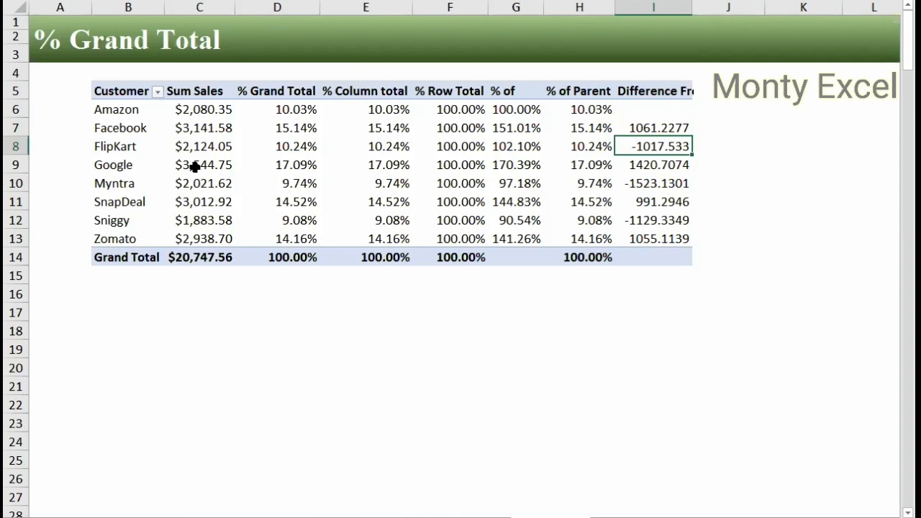
pyautogui.click(194, 167)
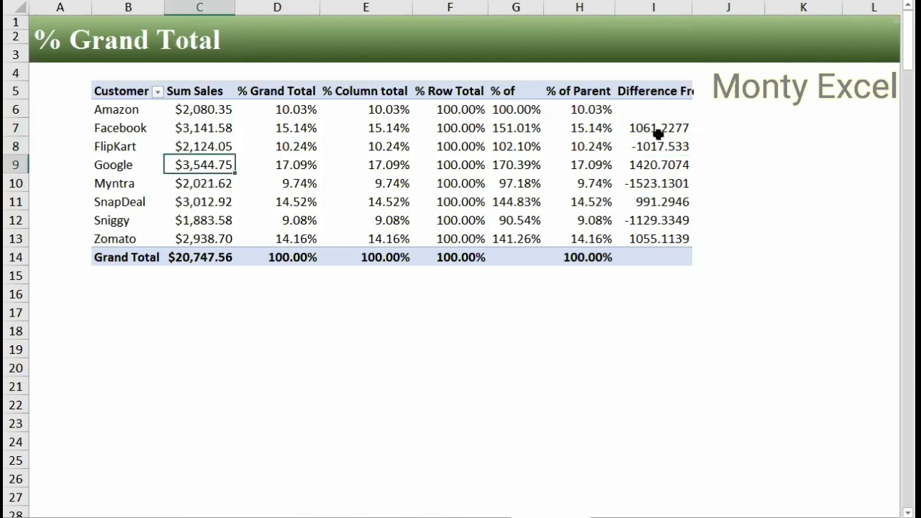
pyautogui.moveTo(658, 134); pyautogui.dragTo(689, 237)
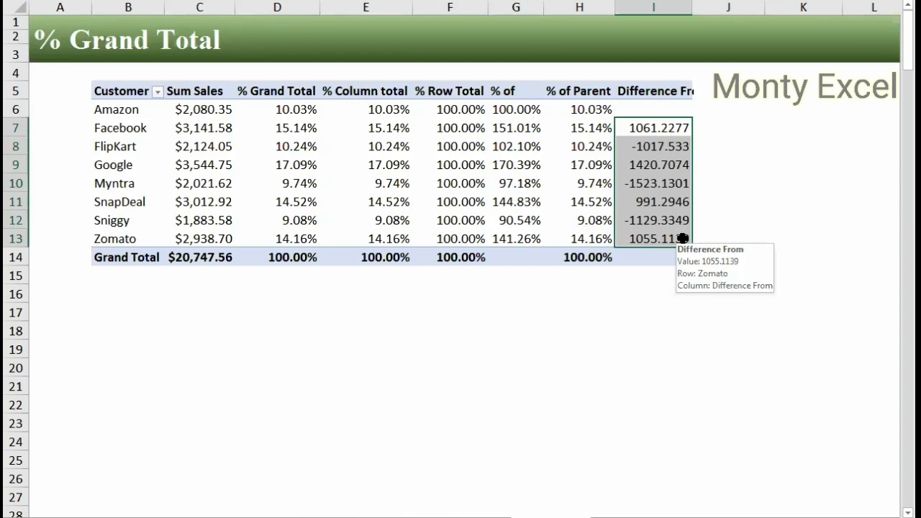
pyautogui.click(187, 141)
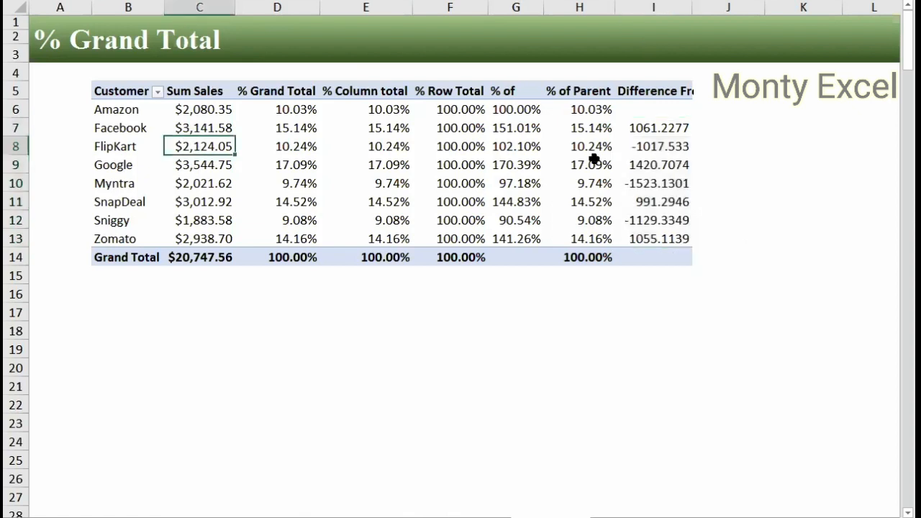
pyautogui.click(670, 151)
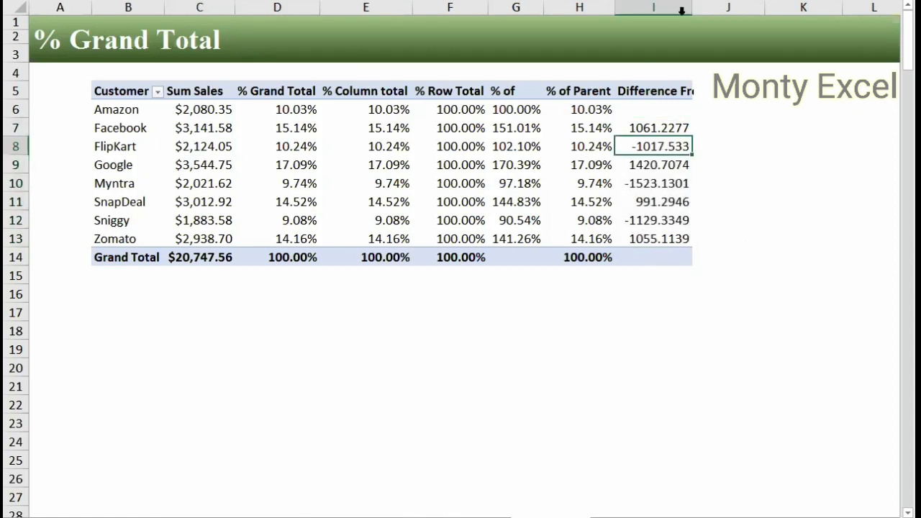
pyautogui.moveTo(693, 3); pyautogui.dragTo(713, 9)
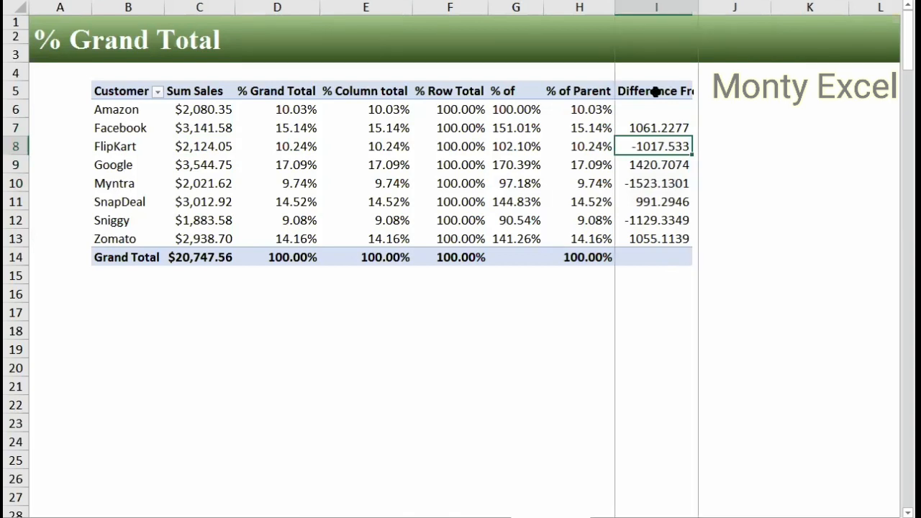
# - Switch the Difference From column's calculation to % Difference From, with base field Customer and base item (previous)
pyautogui.rightClick(673, 144)
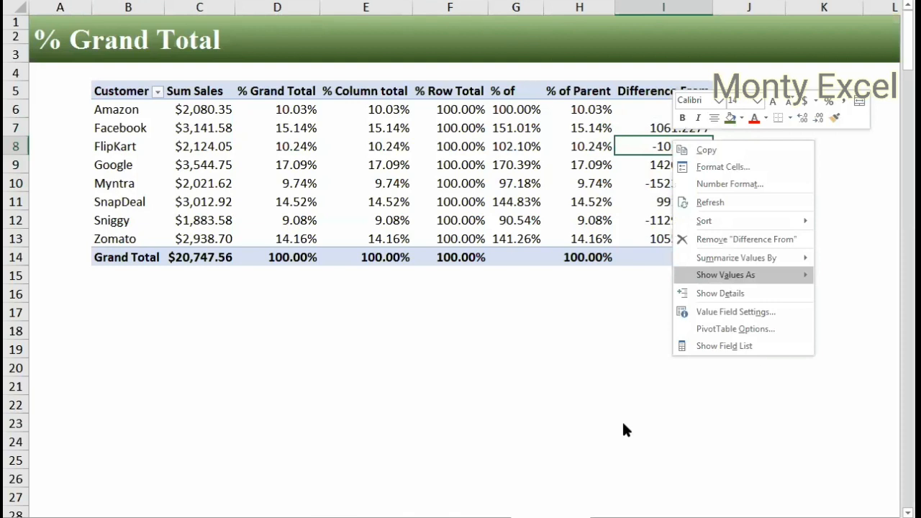
pyautogui.moveTo(735, 275)
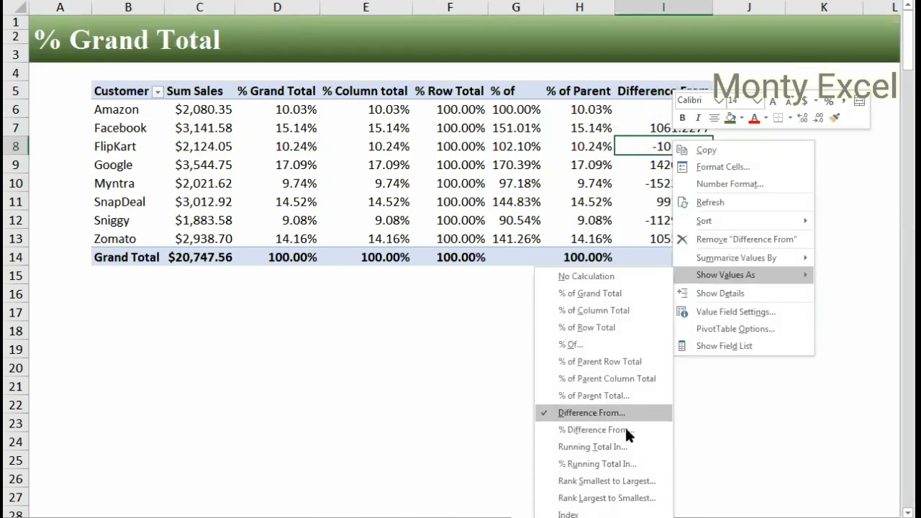
pyautogui.click(624, 430)
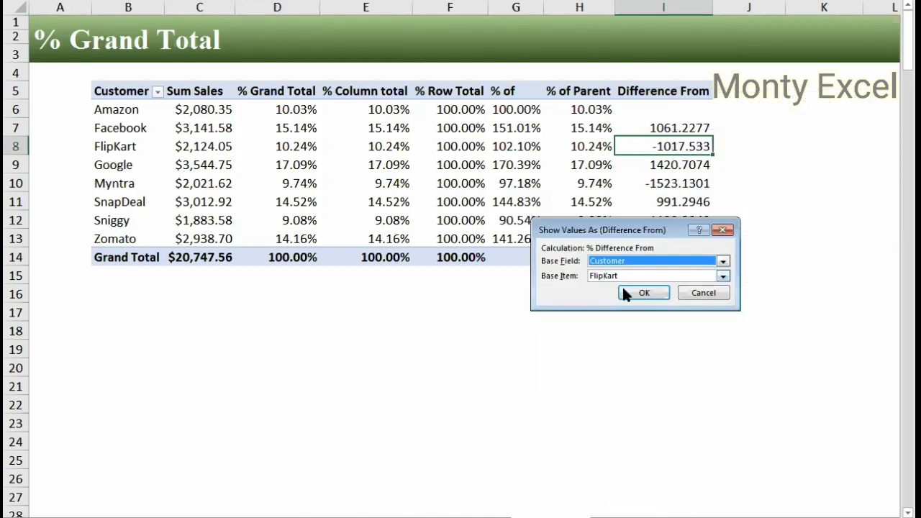
pyautogui.click(623, 280)
pyautogui.click(643, 291)
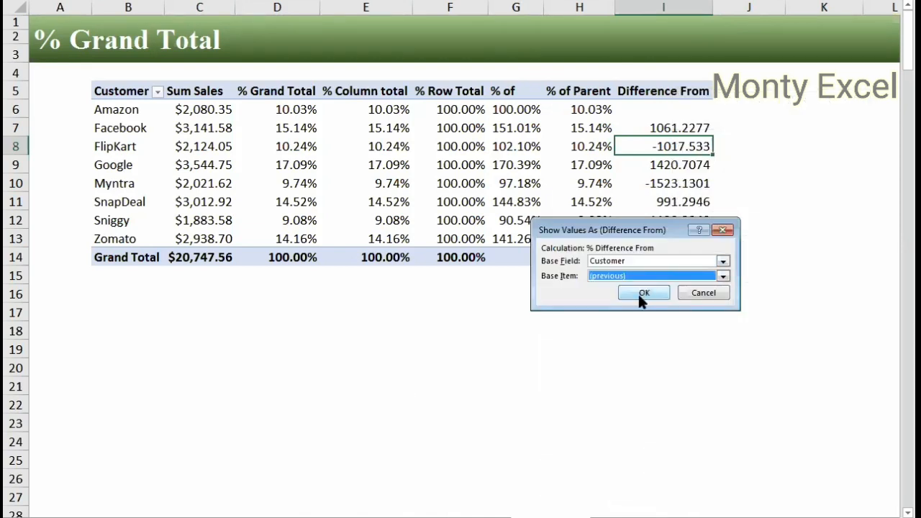
pyautogui.click(643, 295)
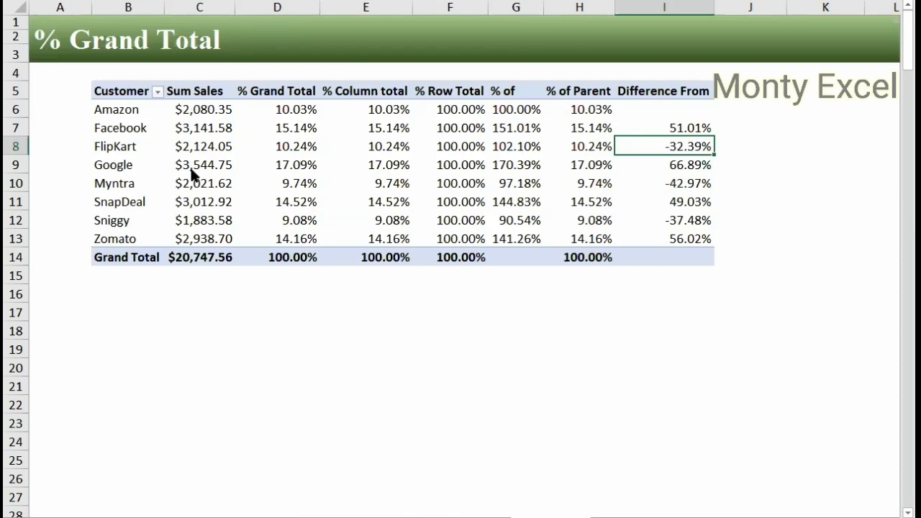
# - Check Facebook's sales against the percentage differences and look through the Show Values As calculations for the % of Parent column
pyautogui.click(182, 132)
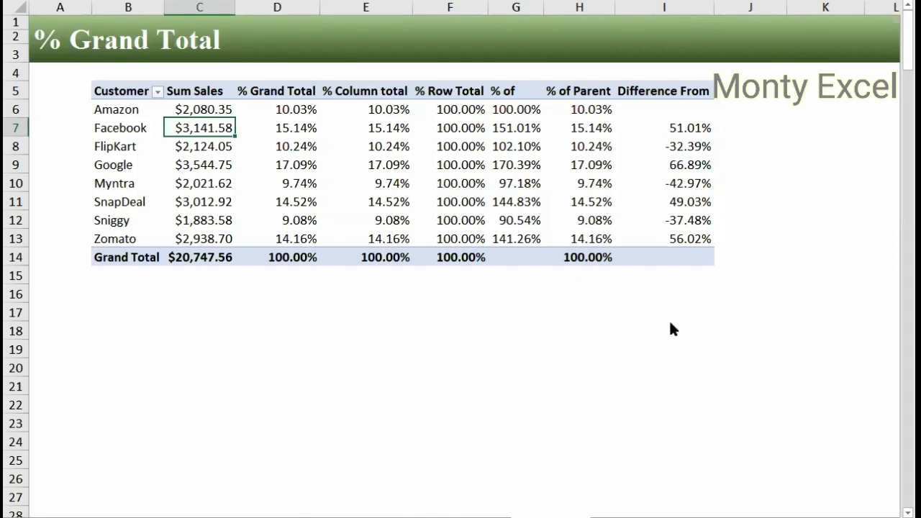
pyautogui.rightClick(603, 164)
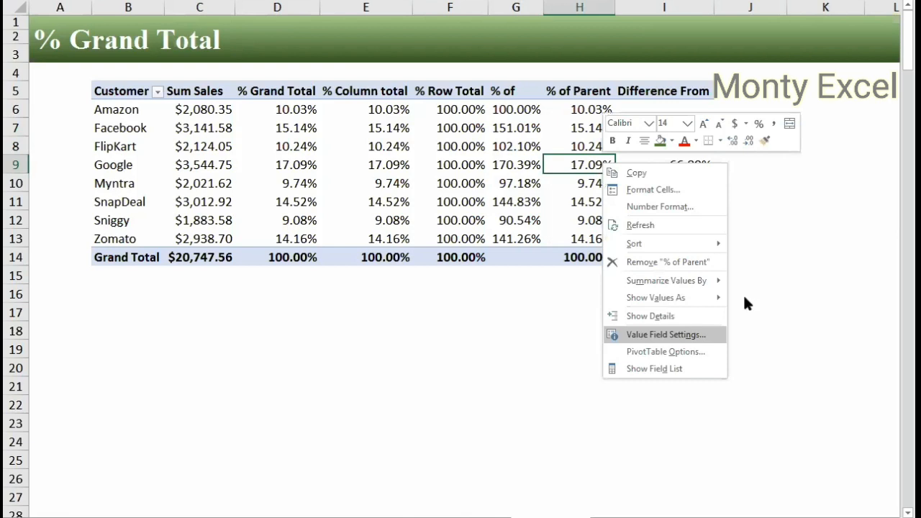
pyautogui.moveTo(716, 298)
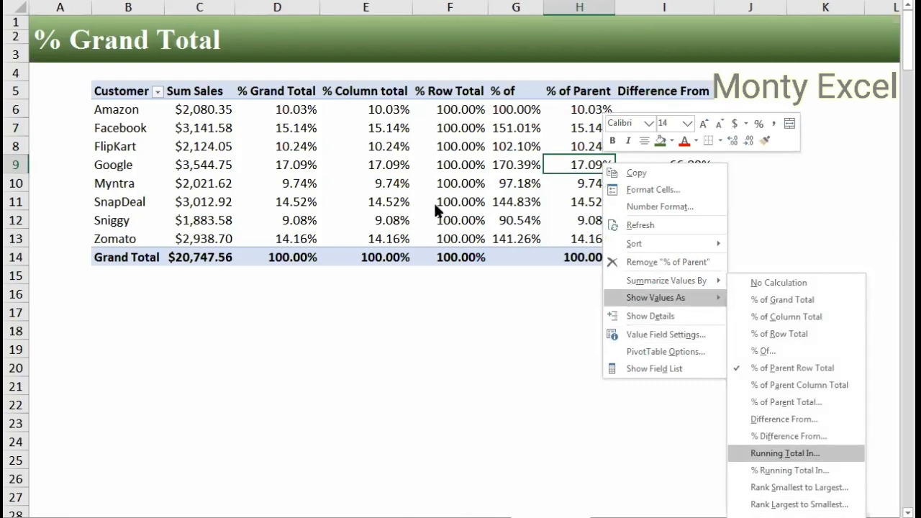
pyautogui.click(326, 3)
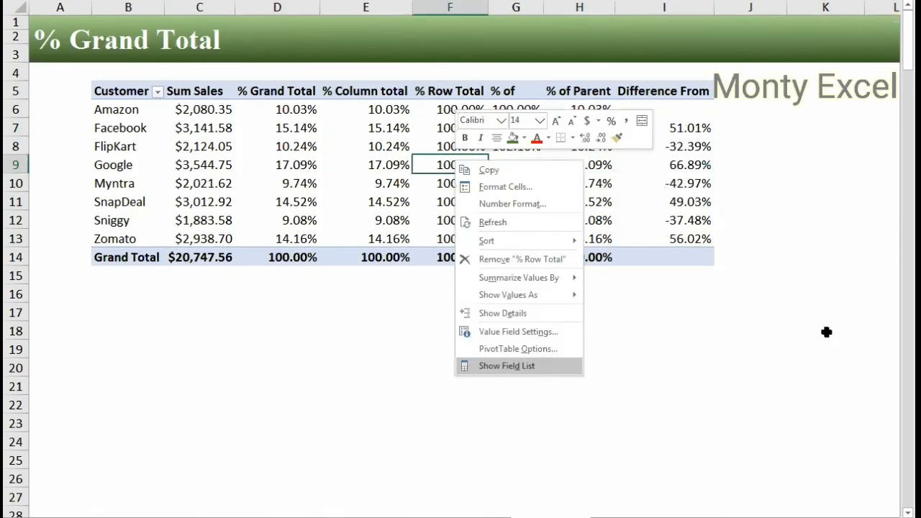
# - Show the PivotTable field list again and add Sales twice more to the Values area, below Difference From
pyautogui.click(547, 372)
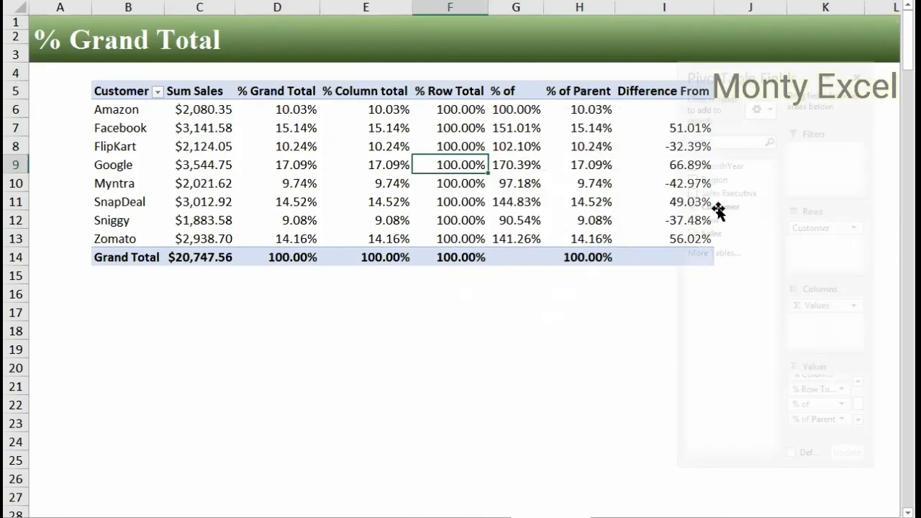
pyautogui.moveTo(711, 233); pyautogui.dragTo(806, 426)
pyautogui.moveTo(714, 234); pyautogui.dragTo(818, 430)
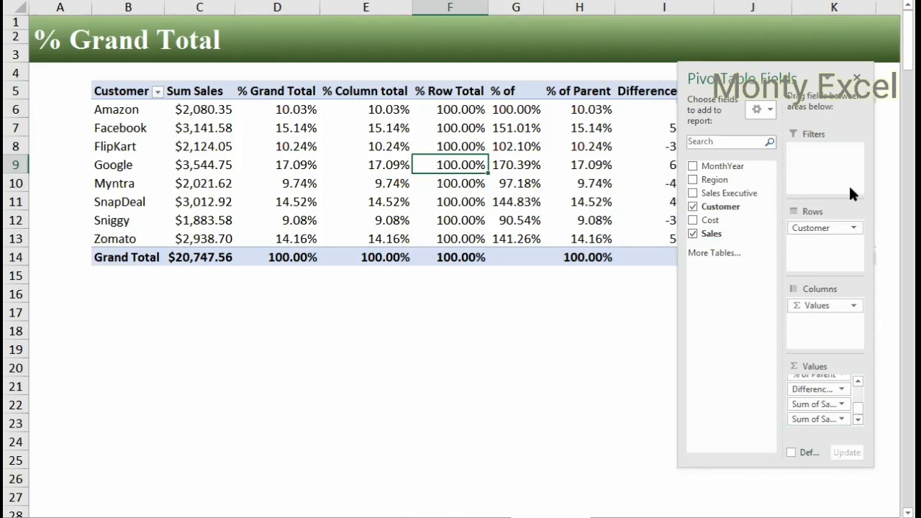
# - Close the PivotTable field list and select the Difference From values for all customers
pyautogui.click(857, 77)
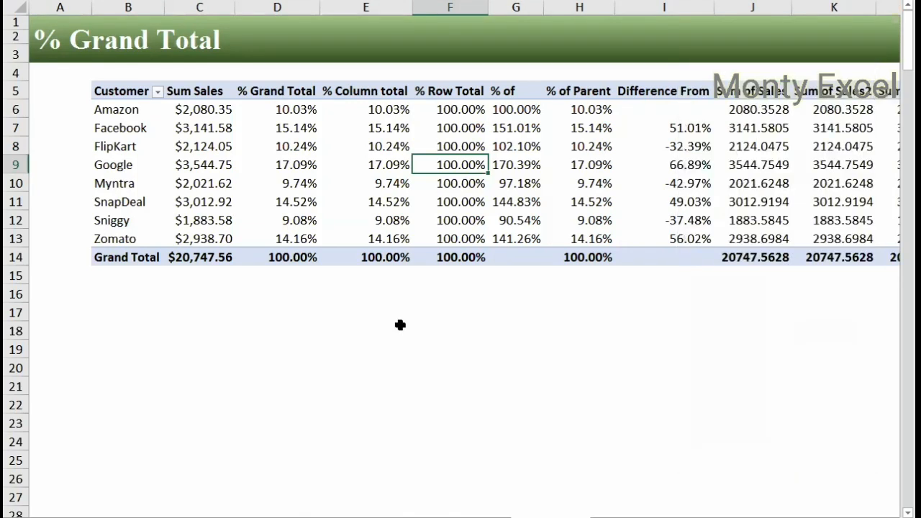
pyautogui.click(400, 325)
pyautogui.press('Right')
pyautogui.press('Right')
pyautogui.press('Right')
pyautogui.press('Right')
pyautogui.press('Right')
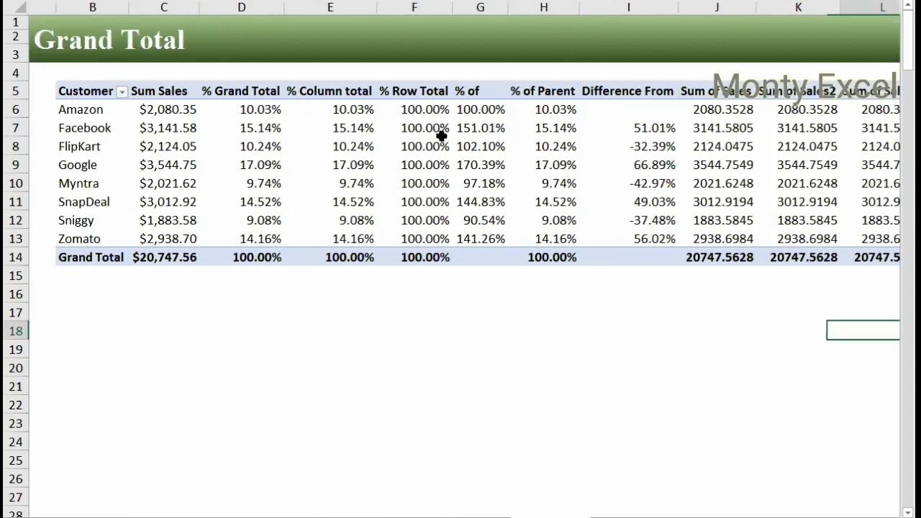
pyautogui.press('Right')
pyautogui.press('Right')
pyautogui.press('Right')
pyautogui.press('Right')
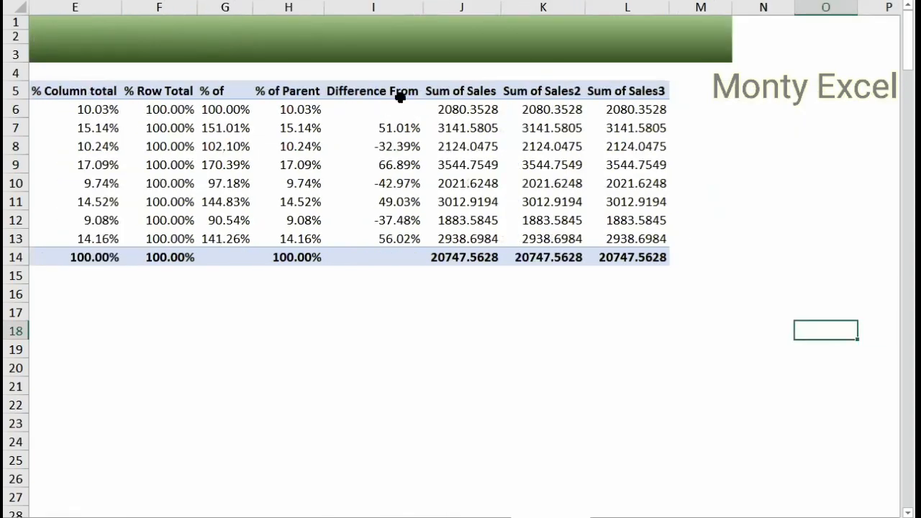
pyautogui.moveTo(399, 105); pyautogui.dragTo(402, 224)
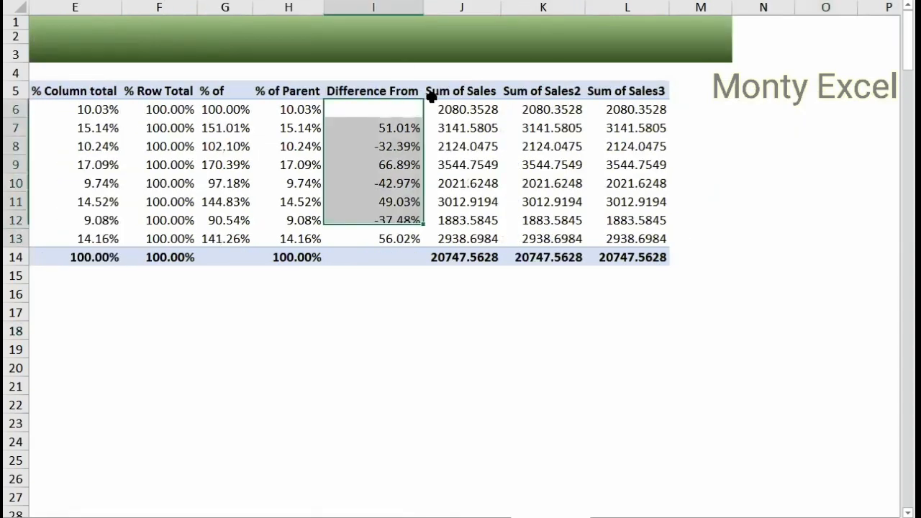
pyautogui.hotkey('shift', 'Down')
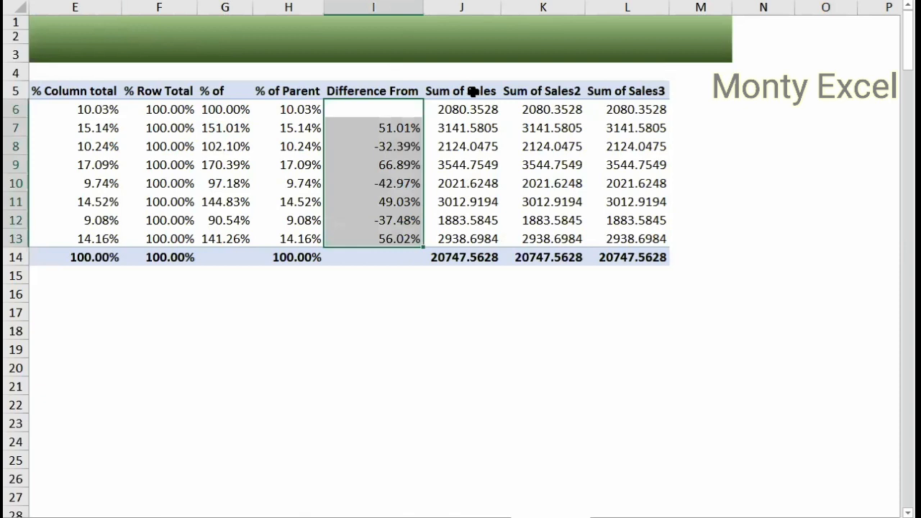
# - Show the Sum of Sales values as Running Total In with Customer as the base field
pyautogui.click(468, 120)
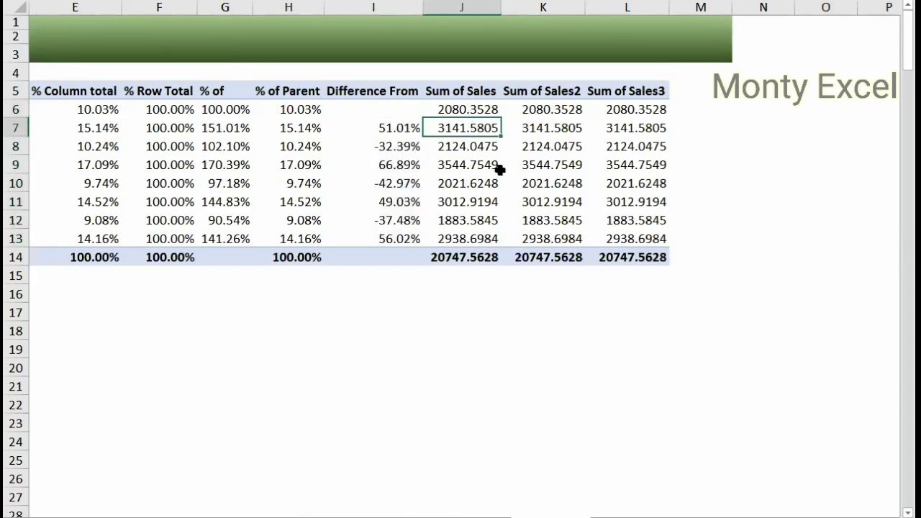
pyautogui.rightClick(475, 172)
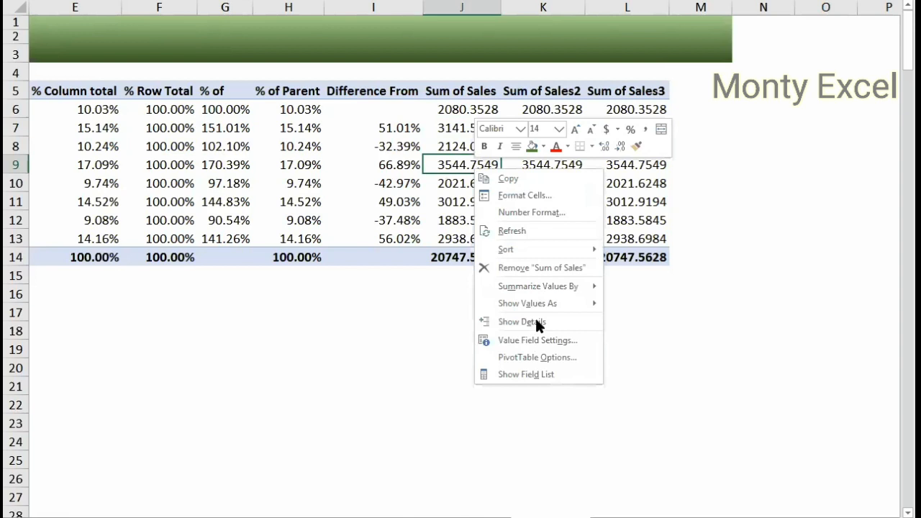
pyautogui.moveTo(547, 303)
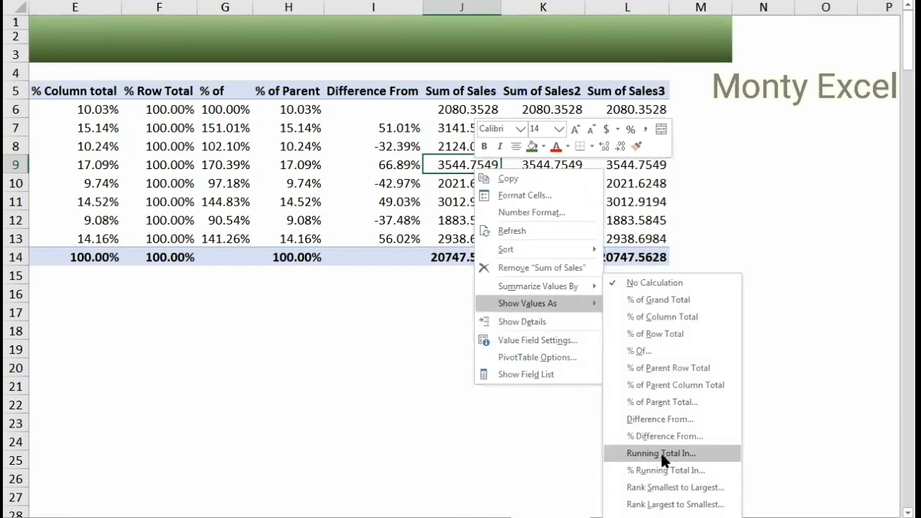
pyautogui.click(661, 453)
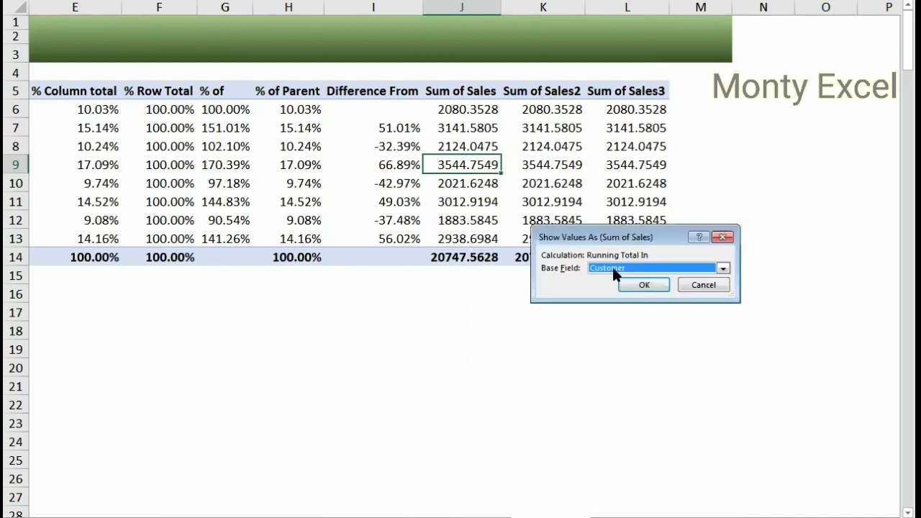
pyautogui.click(612, 265)
pyautogui.click(611, 267)
pyautogui.press('Return')
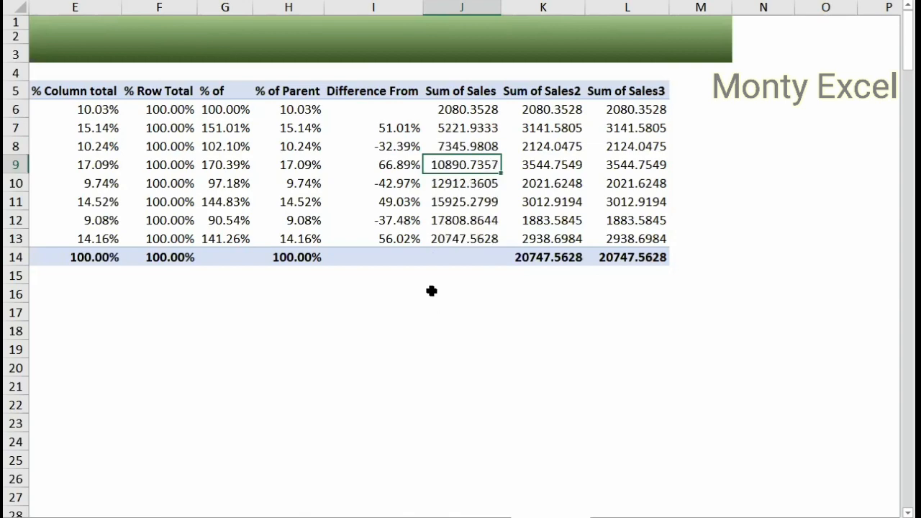
# - Hide columns D through H, from % Grand Total to % of Parent
pyautogui.hscroll(-5, 432, 291)
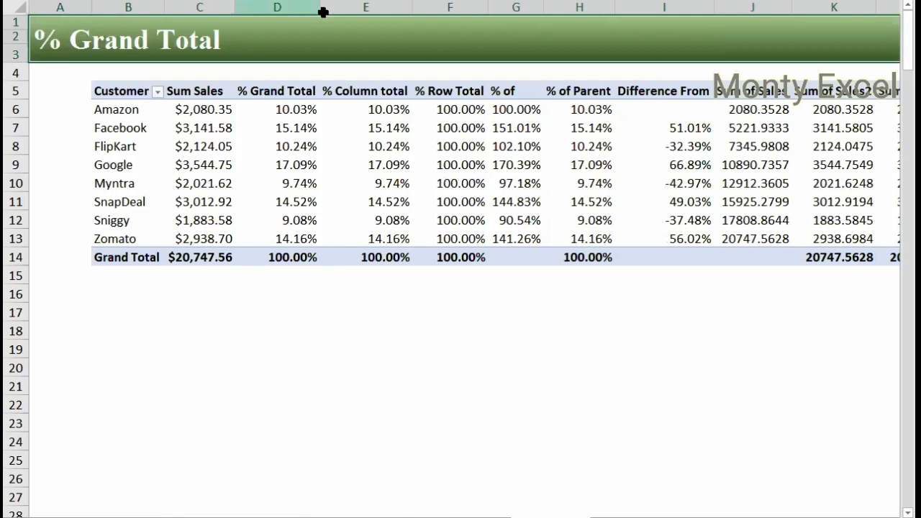
pyautogui.moveTo(323, 11); pyautogui.dragTo(552, 6)
pyautogui.rightClick(552, 6)
pyautogui.click(585, 192)
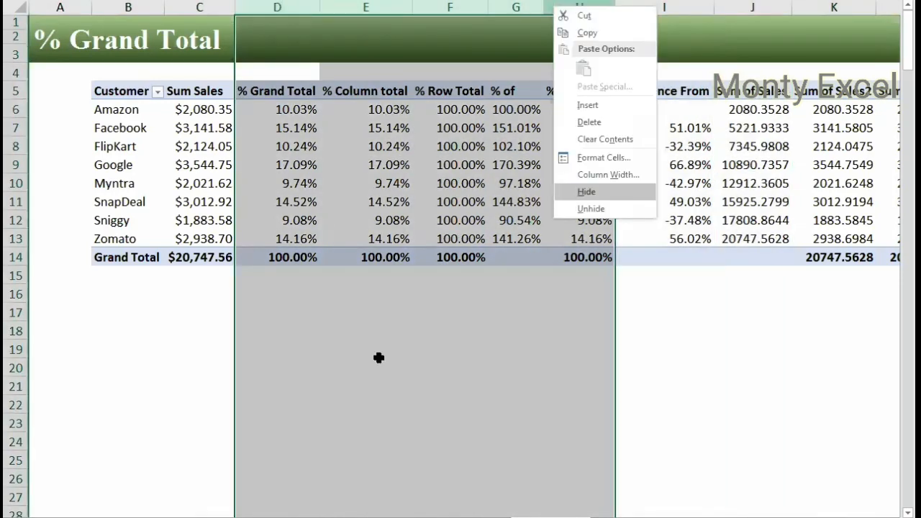
pyautogui.click(368, 352)
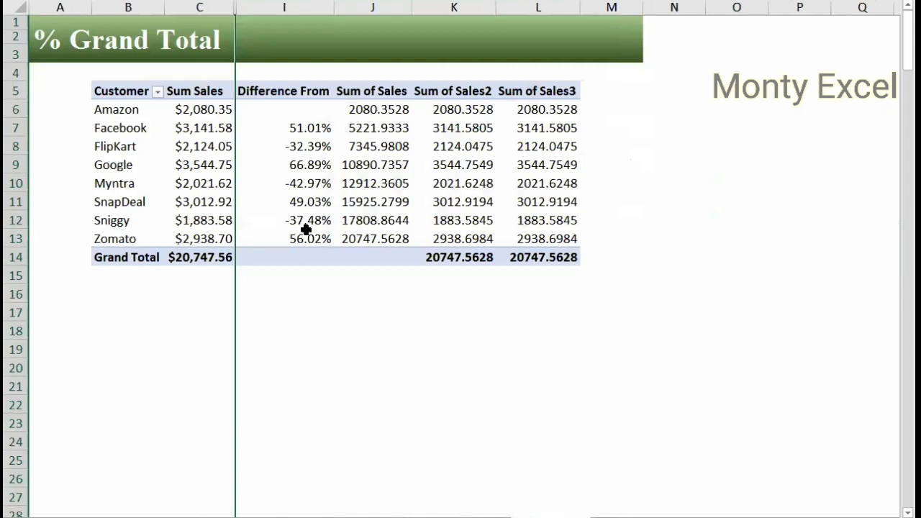
# - Rename the Sum of Sales heading in J5 as Running Total
pyautogui.click(205, 112)
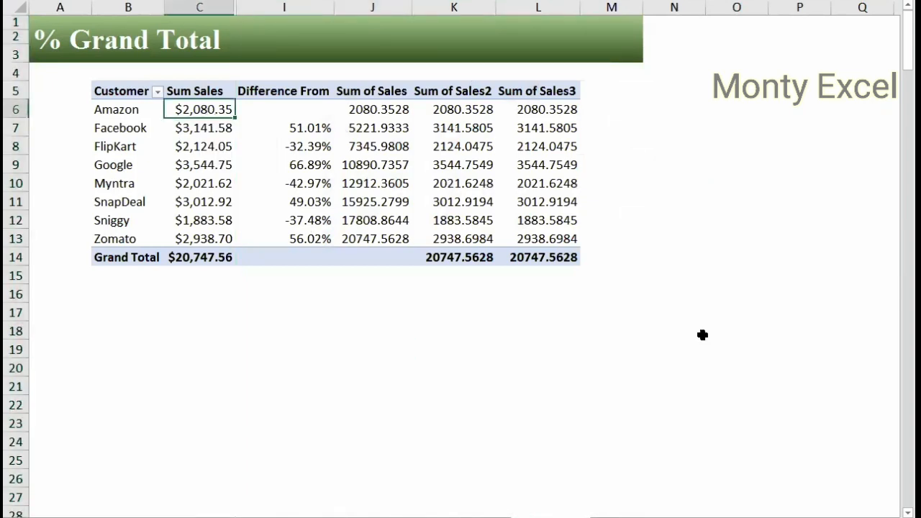
pyautogui.press('Right')
pyautogui.press('Right')
pyautogui.press('Up')
pyautogui.write('Ru')
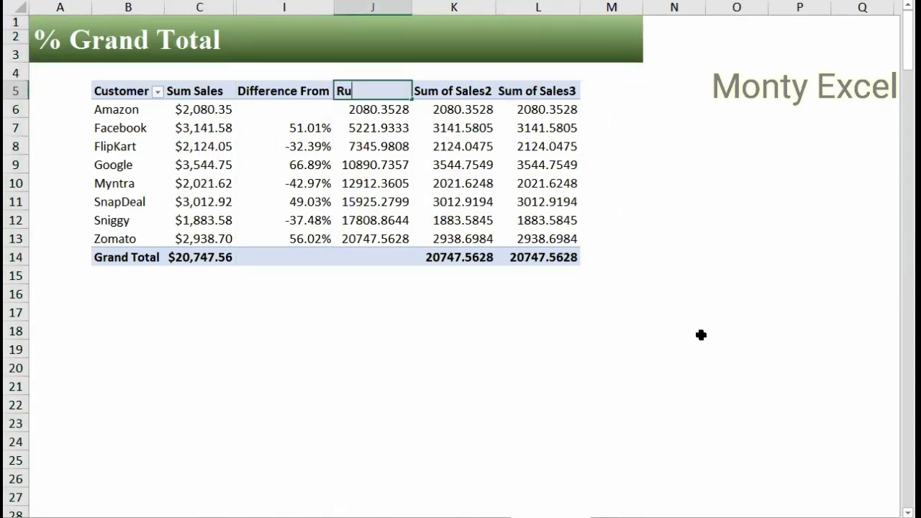
pyautogui.write('nning Total')
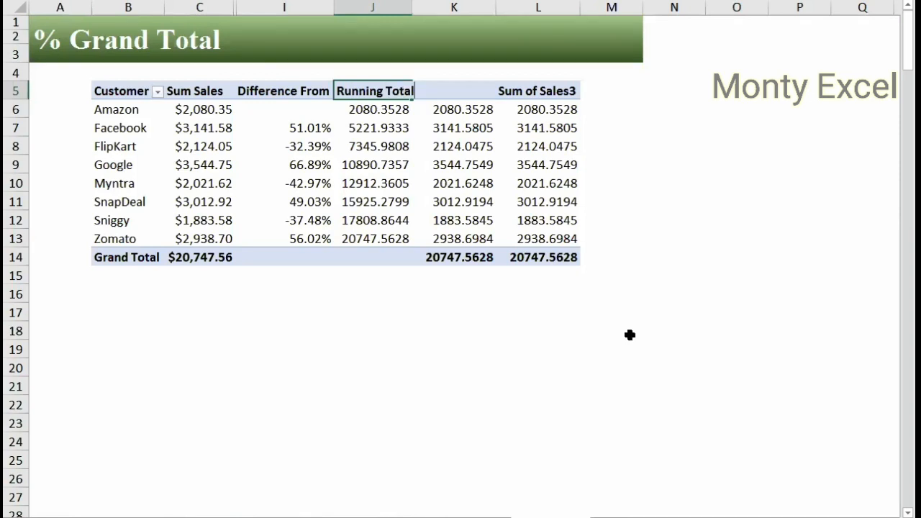
pyautogui.press('Return')
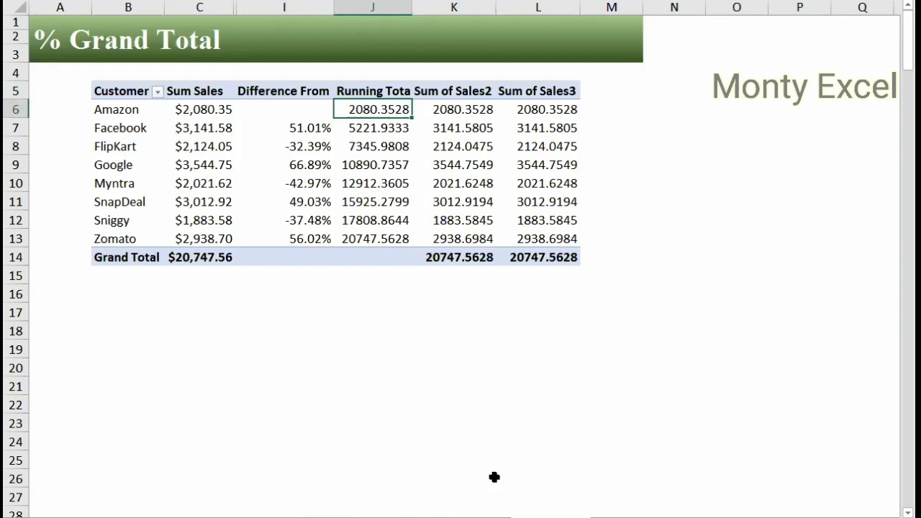
# - Compare the Sum Sales values from Amazon down to Google with Google's running total
pyautogui.press('Left')
pyautogui.press('Left')
pyautogui.hotkey('shift', 'Down')
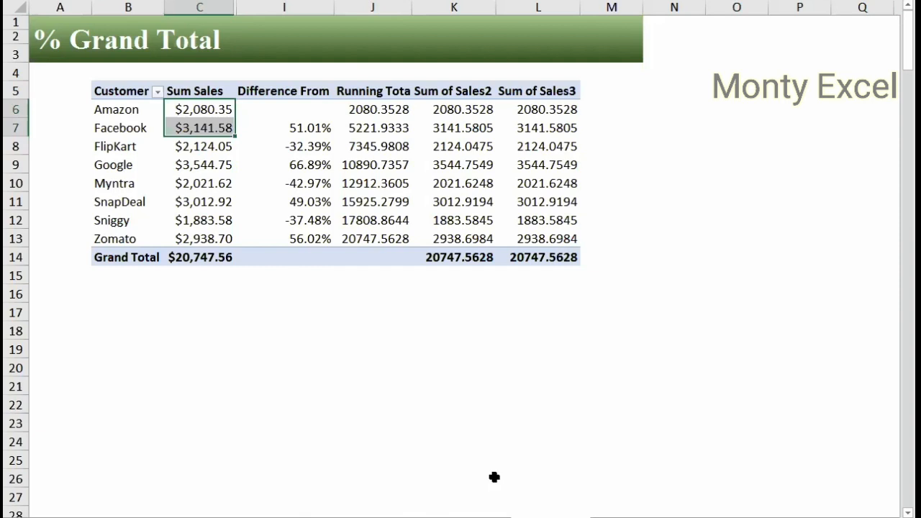
pyautogui.hotkey('shift', 'Down')
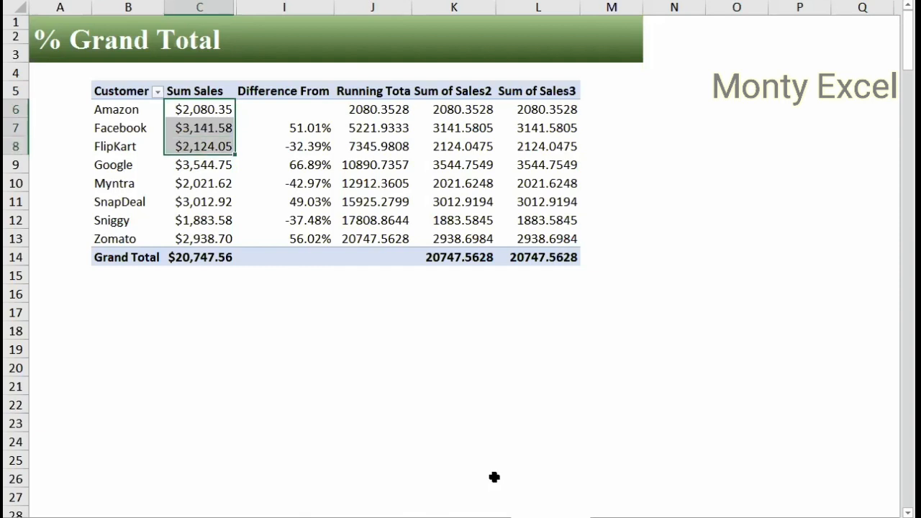
pyautogui.hotkey('shift', 'Down')
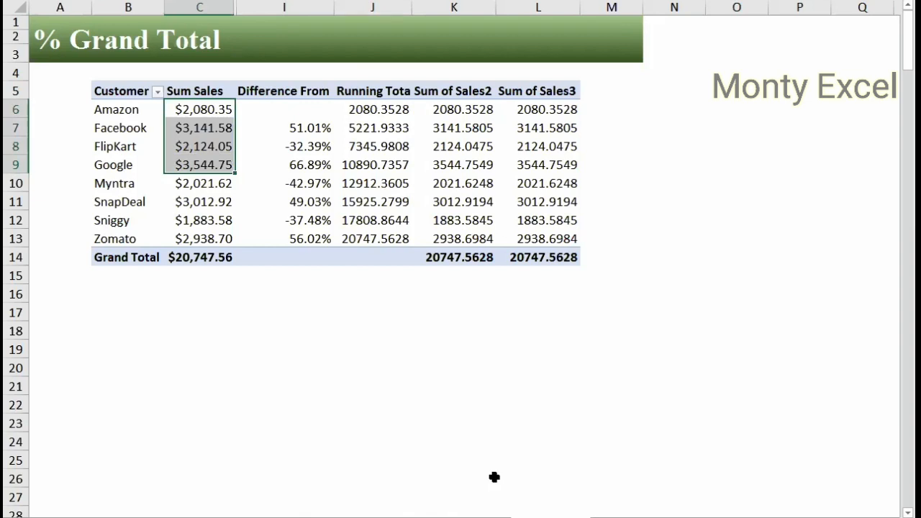
pyautogui.click(372, 168)
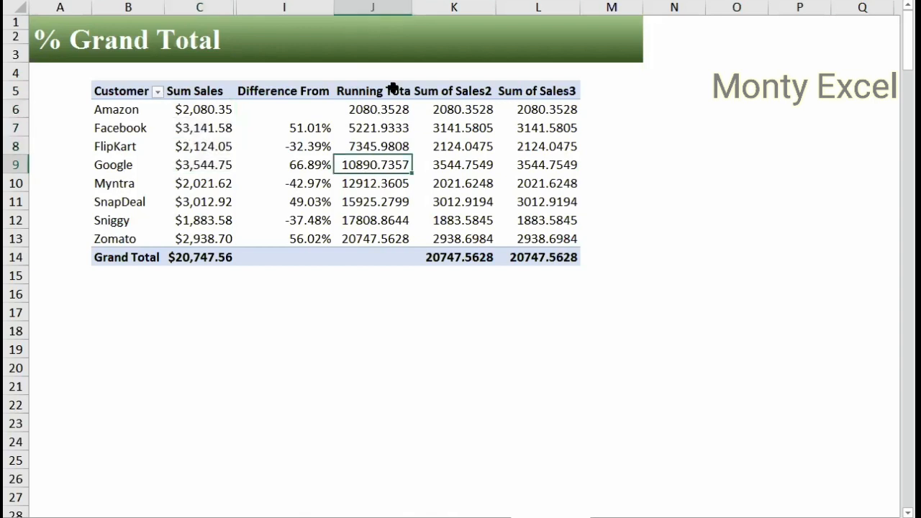
# - Show the Sum of Sales2 values as % Running Total In with Customer as the base field
pyautogui.rightClick(451, 112)
pyautogui.moveTo(526, 247)
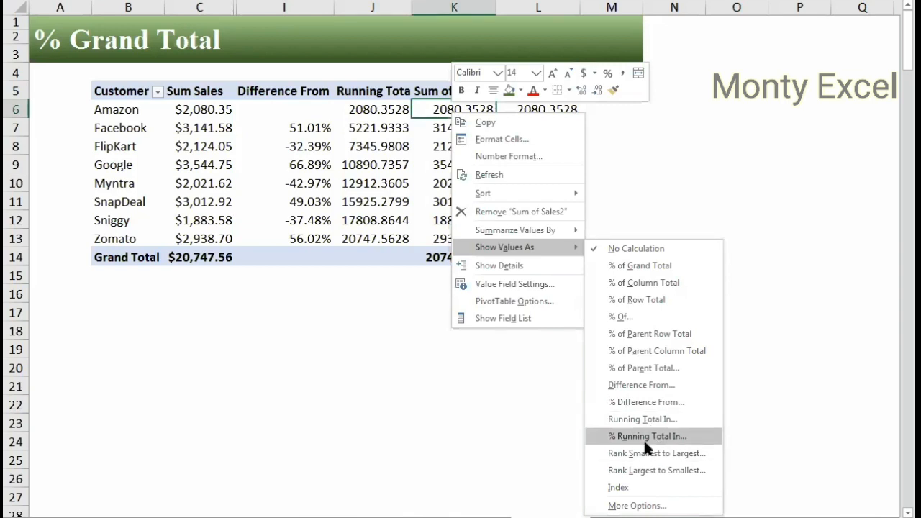
pyautogui.click(644, 442)
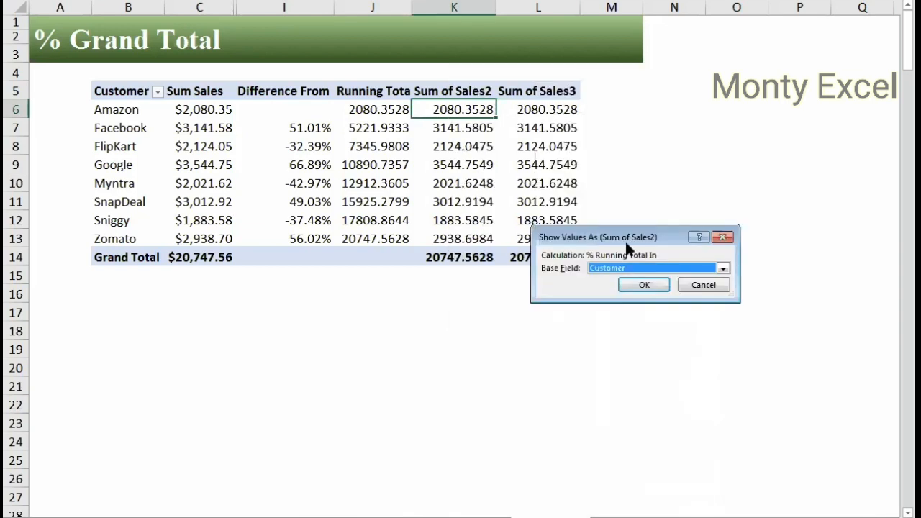
pyautogui.click(637, 285)
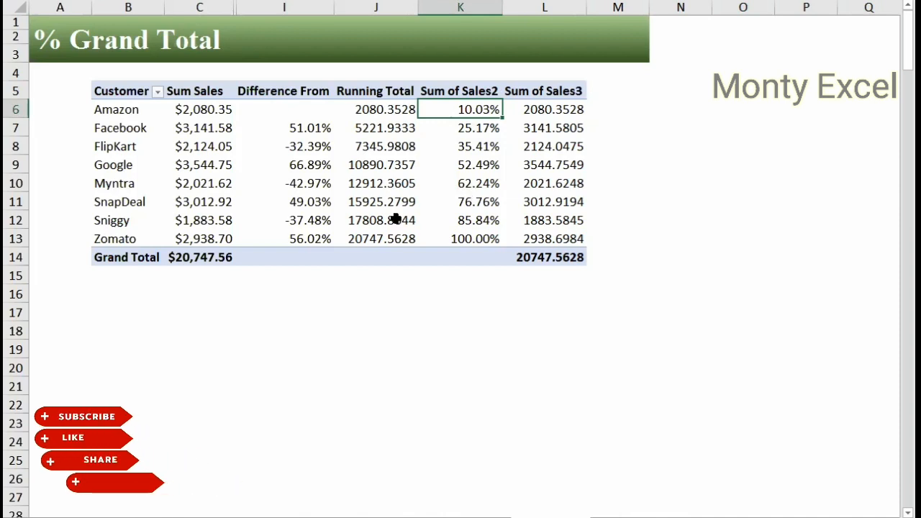
# - Check Zomato's cumulative percentage and which calculation is applied to the Sum of Sales2 column
pyautogui.click(465, 243)
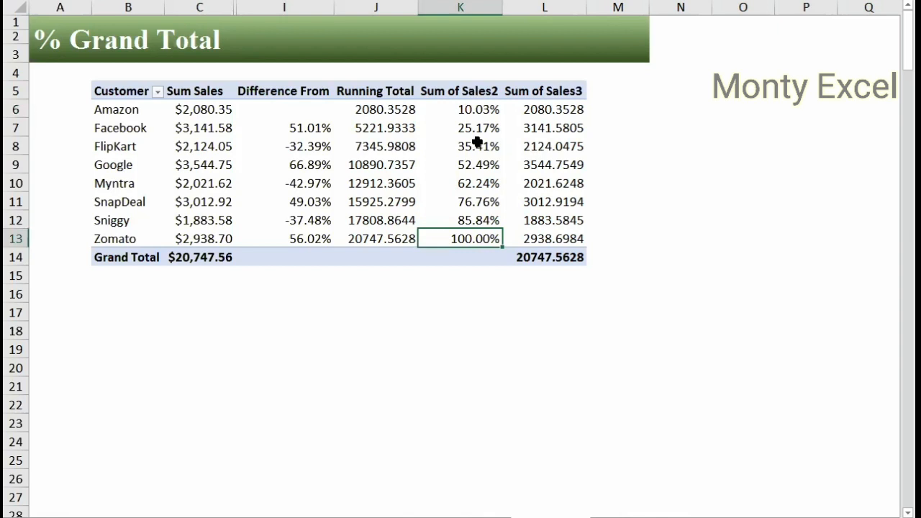
pyautogui.hotkey('ctrl', 'Up')
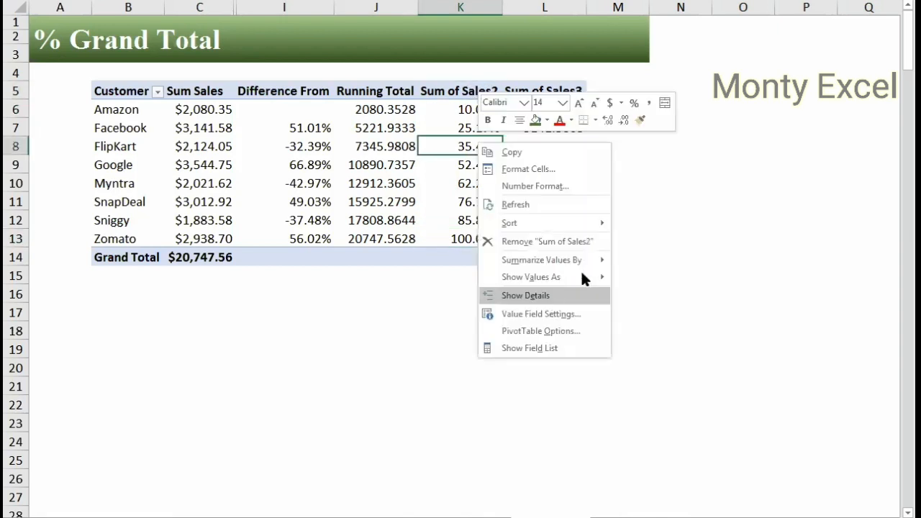
pyautogui.moveTo(575, 277)
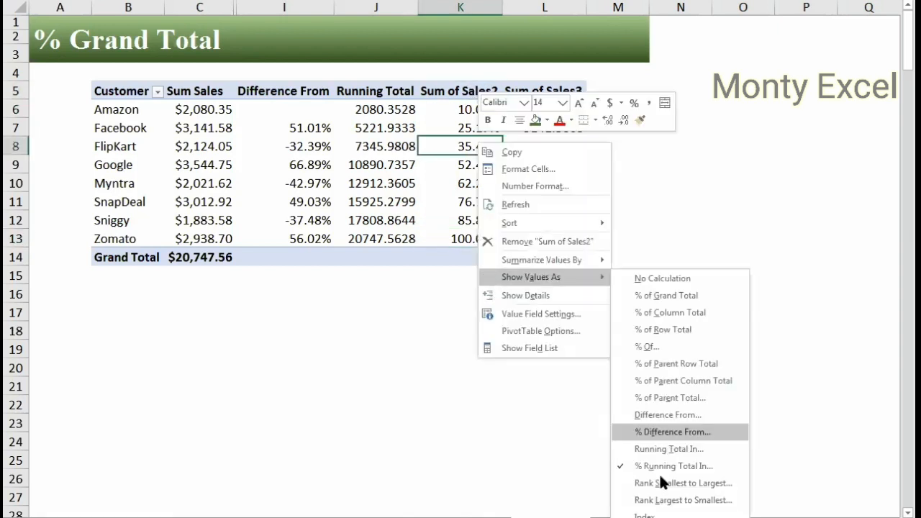
pyautogui.click(383, 80)
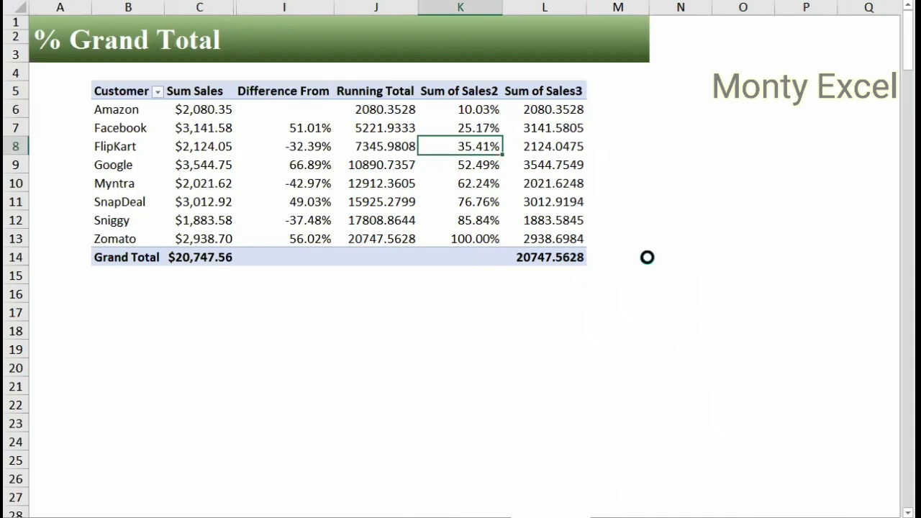
# - Try to copy the Running Total heading onto the Sum of Sales2 heading in K5
pyautogui.press('Up')
pyautogui.press('Up')
pyautogui.press('Up')
pyautogui.press('Left')
pyautogui.hotkey('ctrl', 'c')
pyautogui.press('Right')
pyautogui.hotkey('ctrl', 'v')
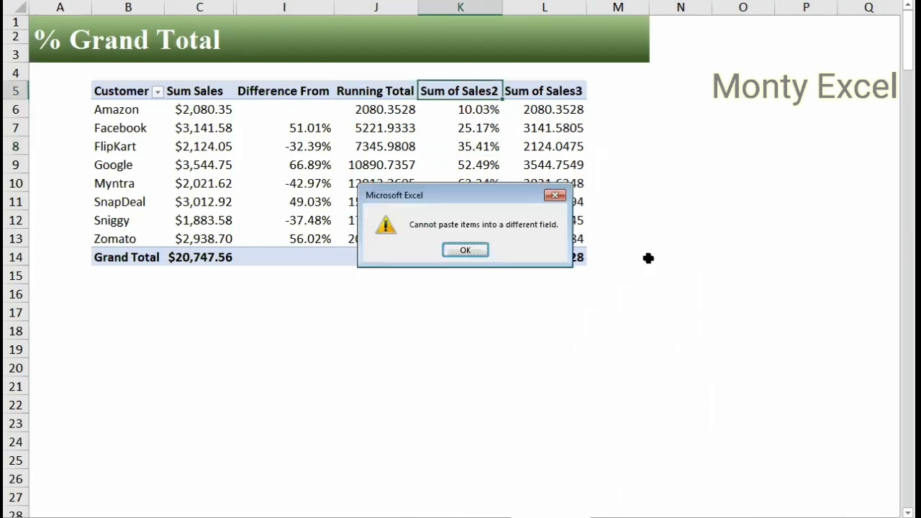
pyautogui.press('Return')
# - Rename the Sum of Sales2 heading in K5 as Running Total % and widen column K to fit it
pyautogui.press('F2')
pyautogui.hotkey('shift', 'Home')
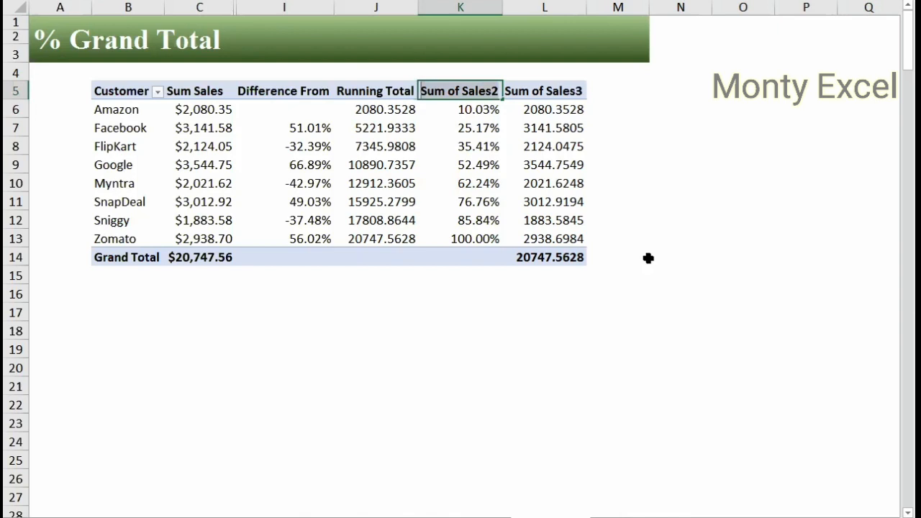
pyautogui.write('Runnin')
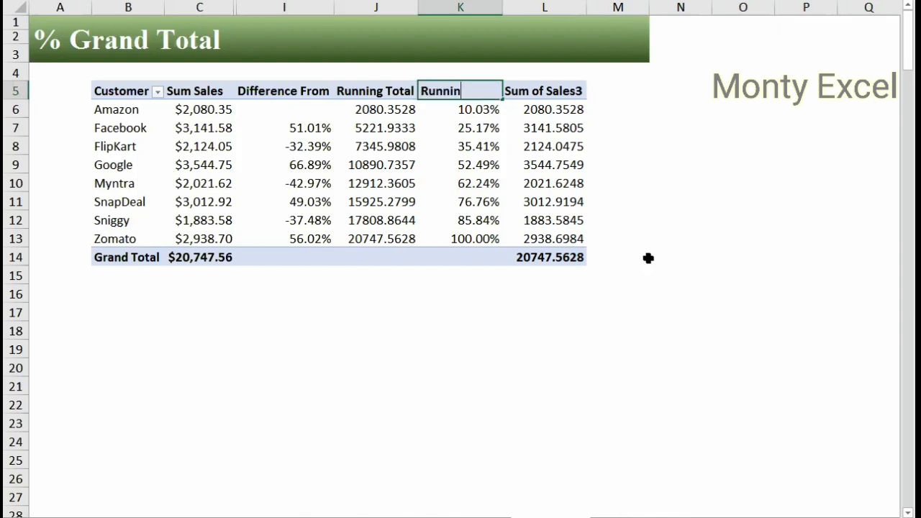
pyautogui.write('g Total %')
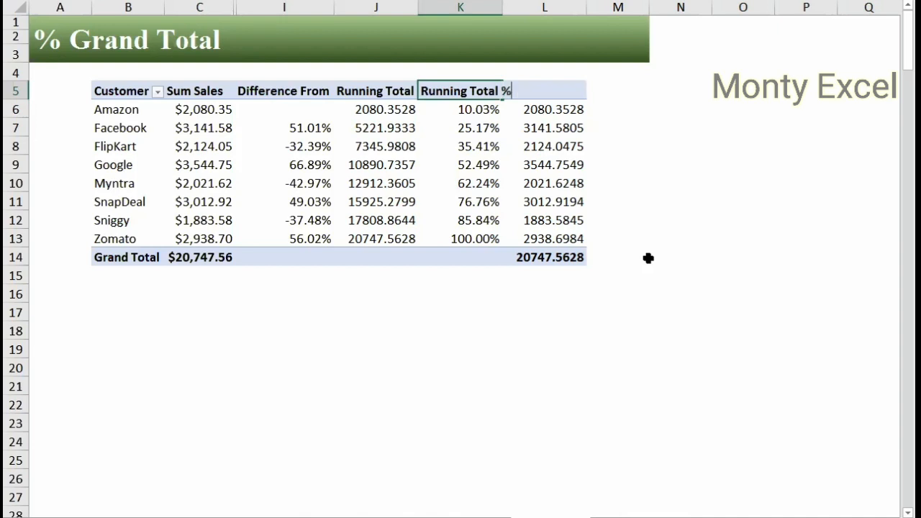
pyautogui.press('Return')
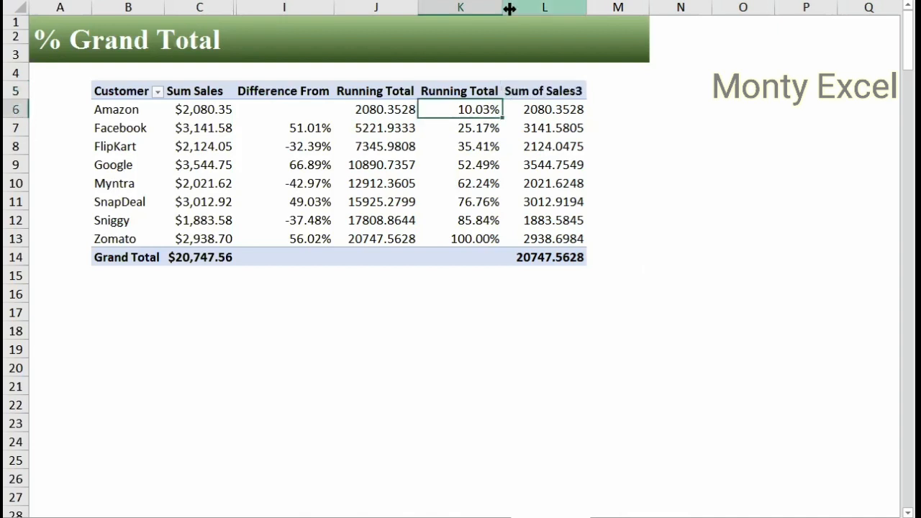
pyautogui.moveTo(508, 14); pyautogui.dragTo(559, 127)
# - Show the Sum of Sales3 values as Rank Smallest to Largest with Customer as the base field and check Sniggy's and Google's ranks
pyautogui.rightClick(561, 132)
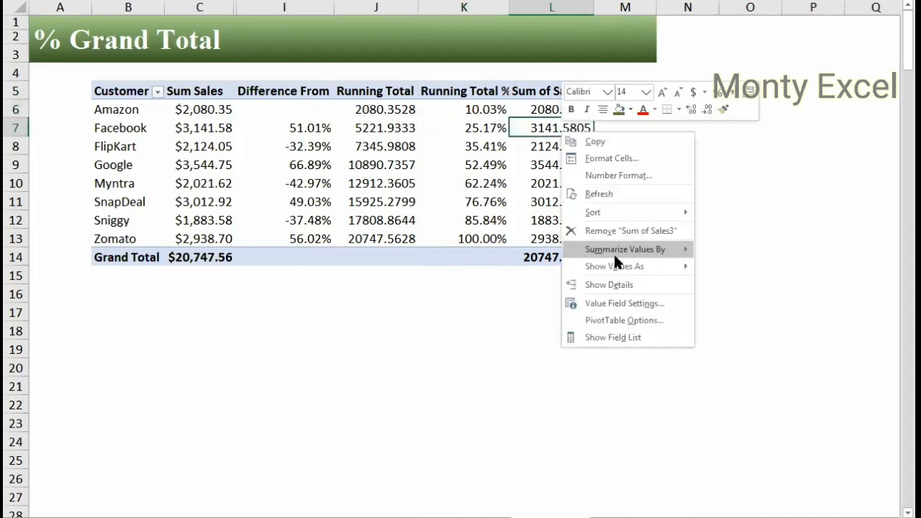
pyautogui.moveTo(616, 266)
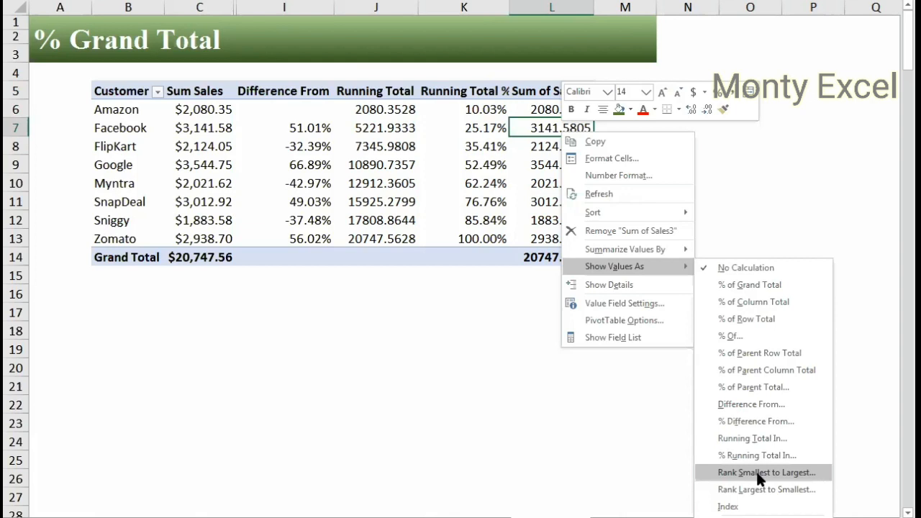
pyautogui.click(755, 472)
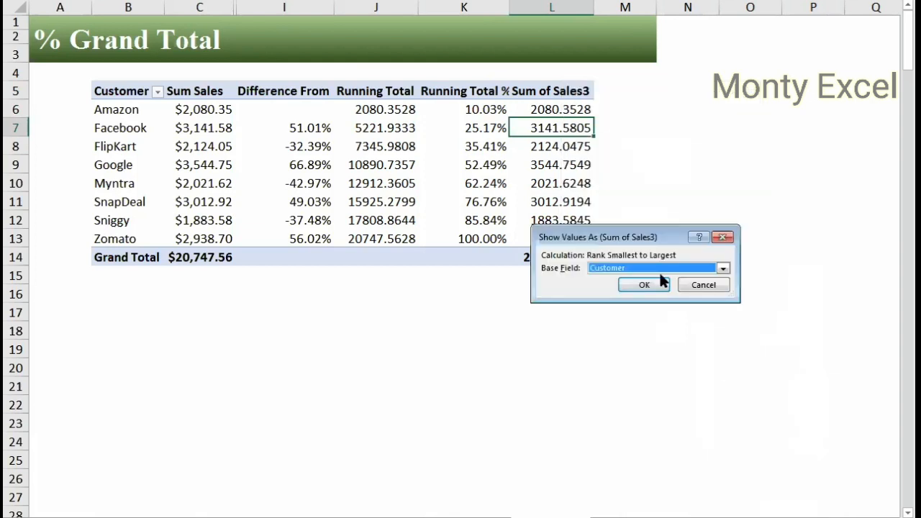
pyautogui.click(646, 283)
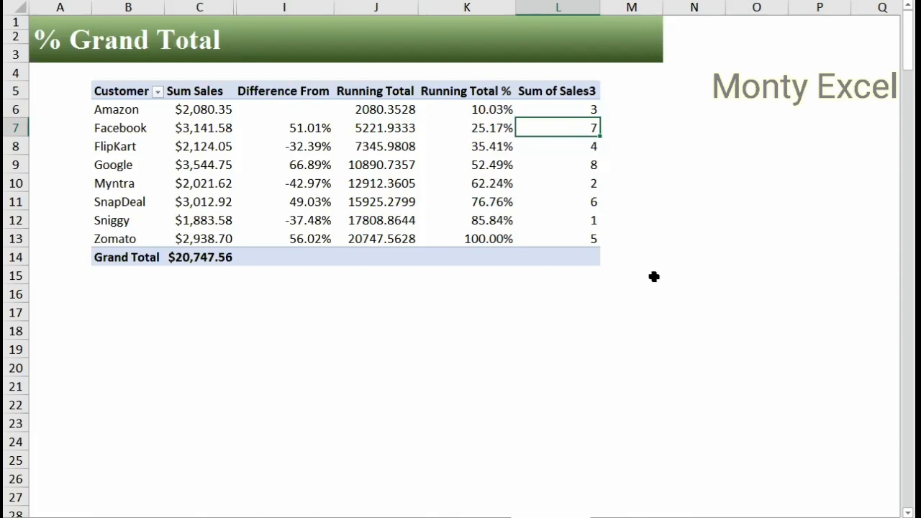
pyautogui.click(591, 218)
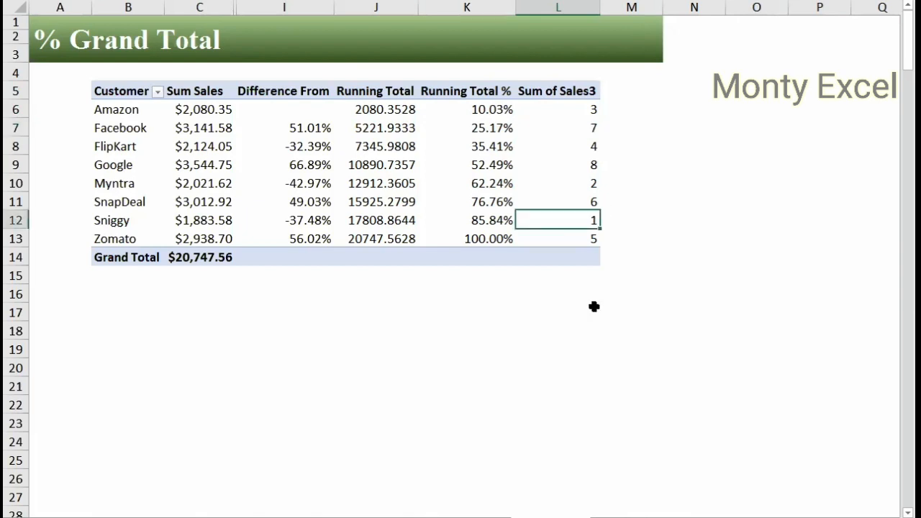
pyautogui.click(587, 164)
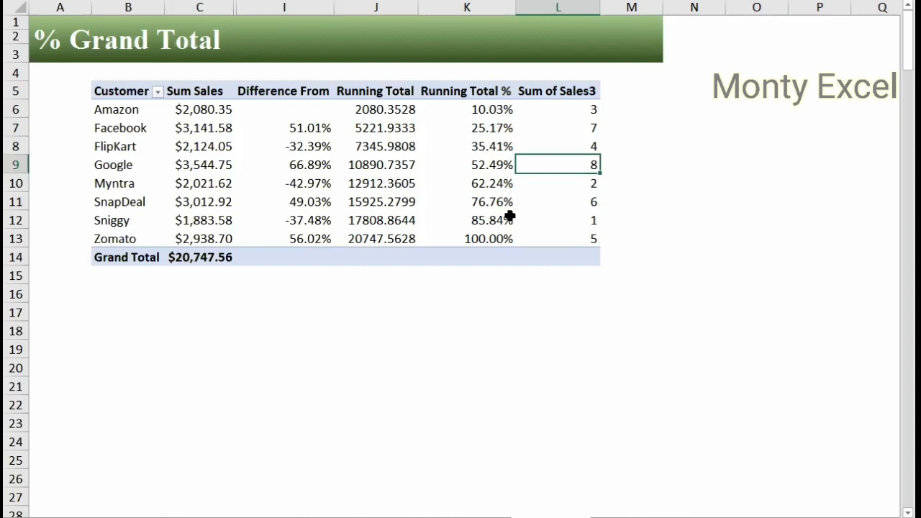
# - Change the Sum of Sales3 calculation to Rank Largest to Smallest
pyautogui.rightClick(575, 126)
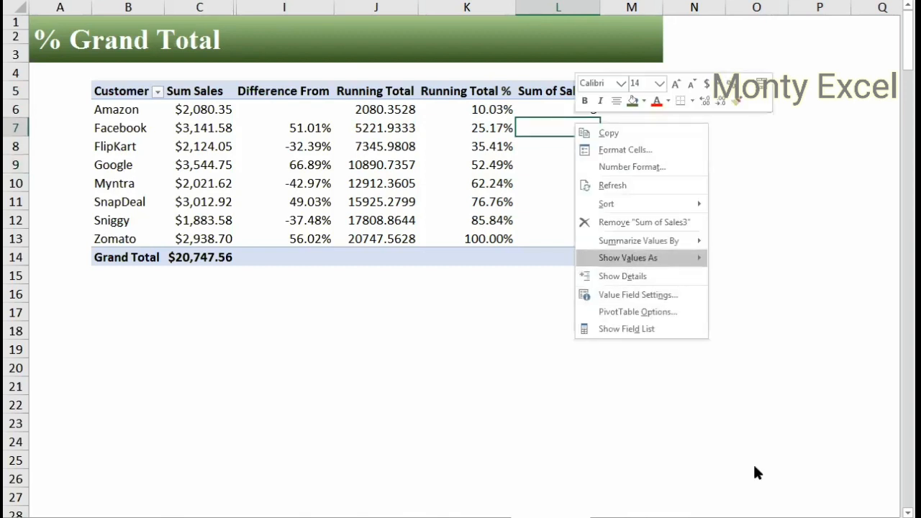
pyautogui.moveTo(630, 257)
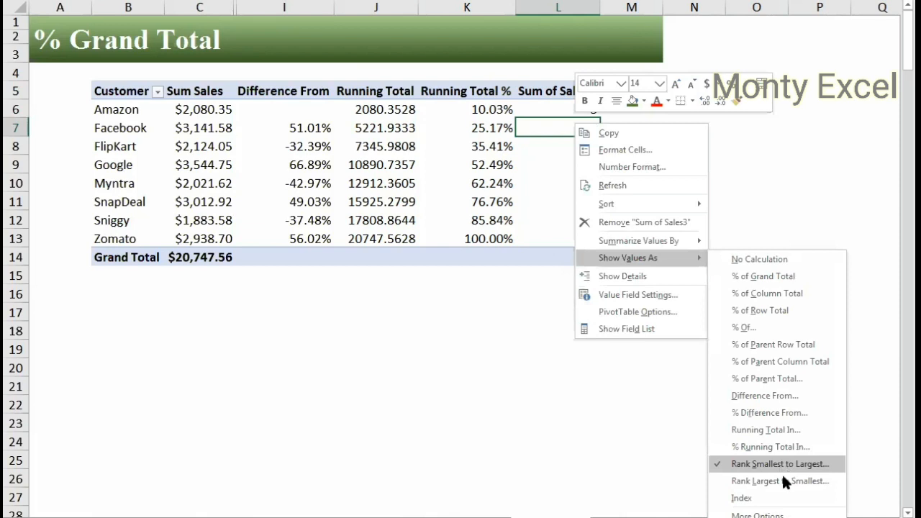
pyautogui.press('Escape')
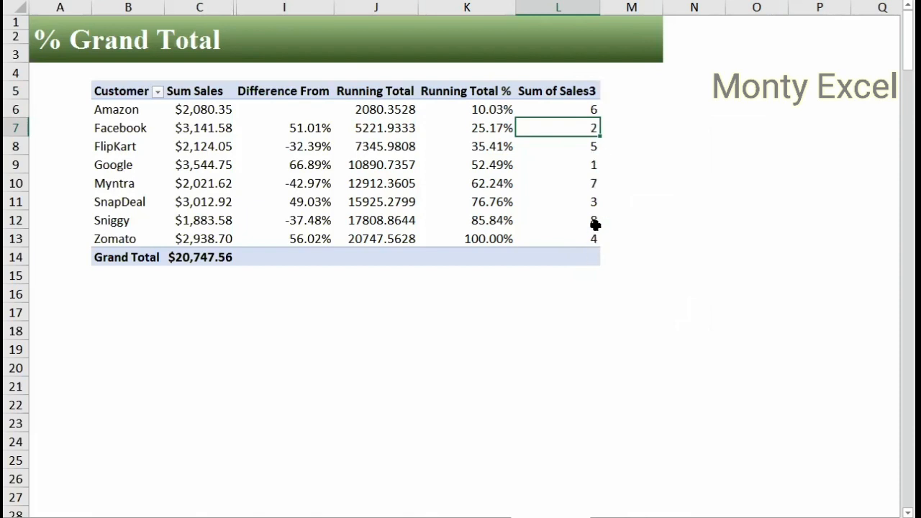
pyautogui.moveTo(595, 225)
# - In the topic list sheet, copy the Remove a Custome Calculation entry into the empty row for topic 39, cell C44
pyautogui.hotkey('ctrl', 'pageup')
pyautogui.hotkey('ctrl', 'pageup')
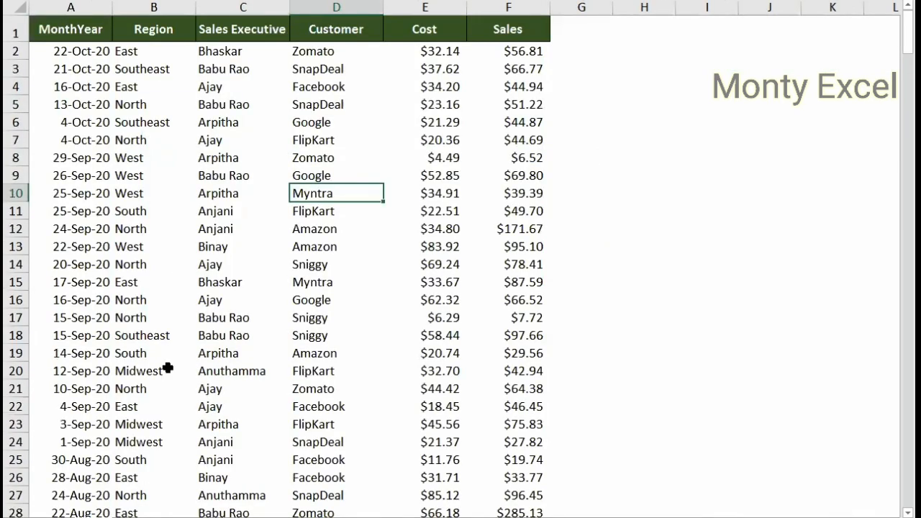
pyautogui.hotkey('ctrl', 'pageup')
pyautogui.scroll(-3, 161, 376)
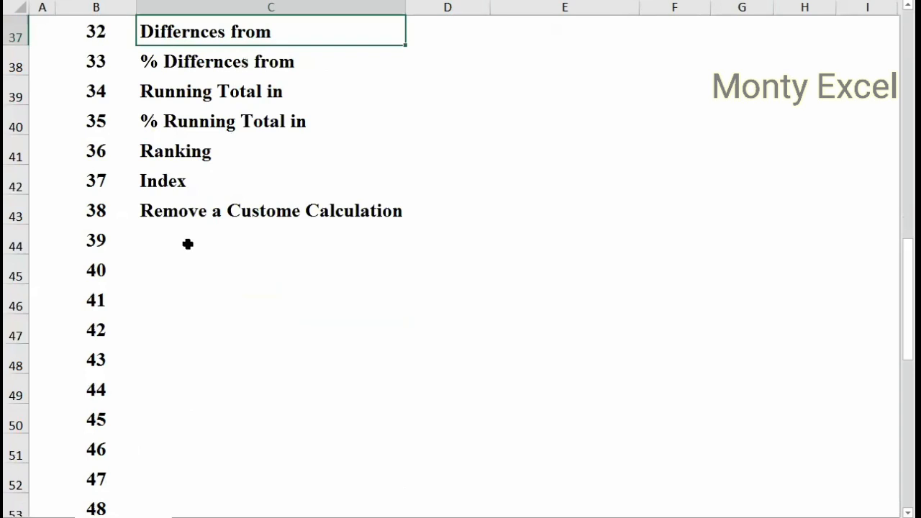
pyautogui.click(182, 241)
pyautogui.write('work')
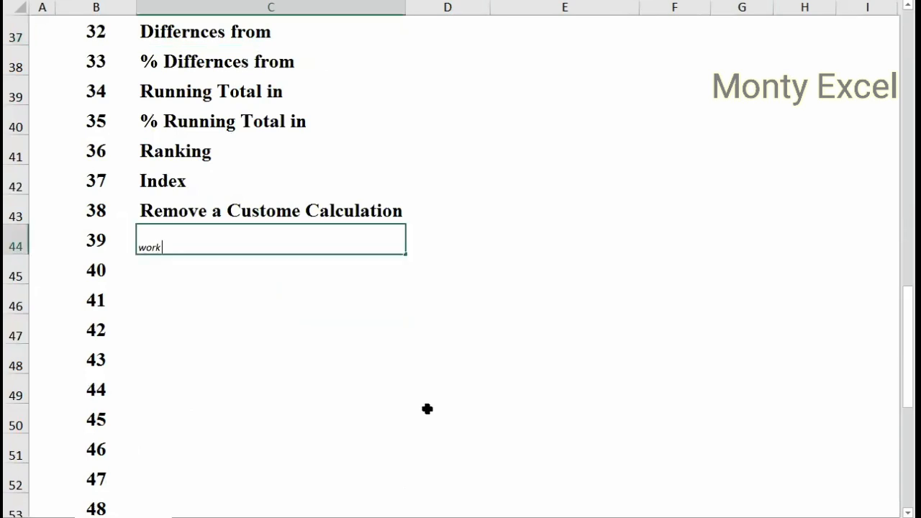
pyautogui.press('Escape')
pyautogui.press('Up')
pyautogui.hotkey('ctrl', 'c')
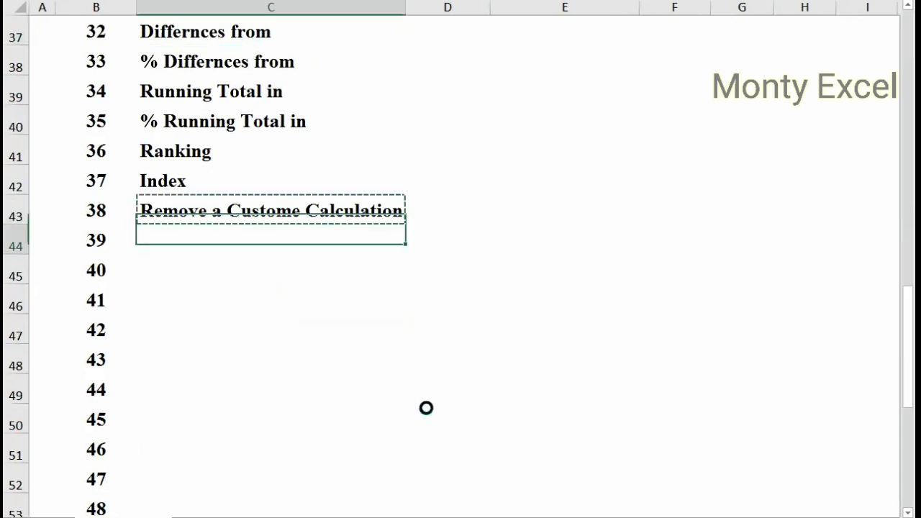
pyautogui.hotkey('ctrl', 'v')
# - Replace the copied text in C44 with Working With Groups
pyautogui.press('F2')
pyautogui.hotkey('shift', 'Home')
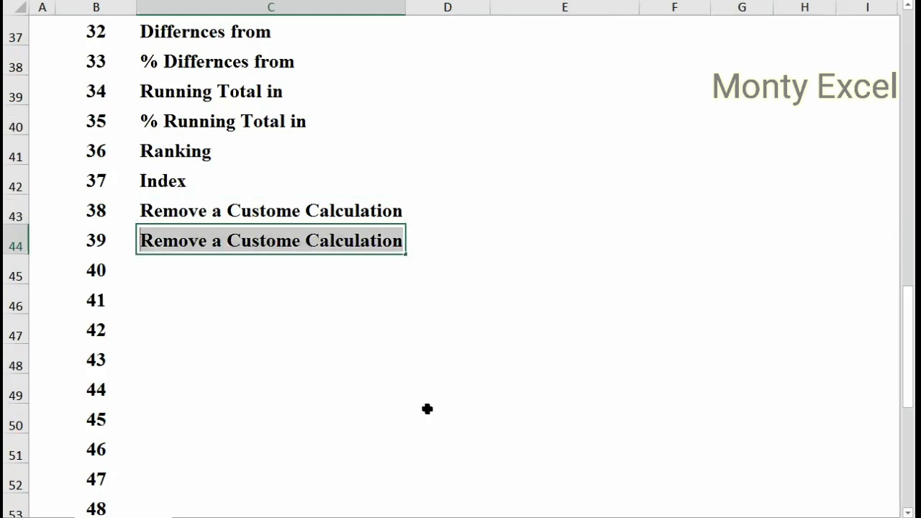
pyautogui.write('Working Wit')
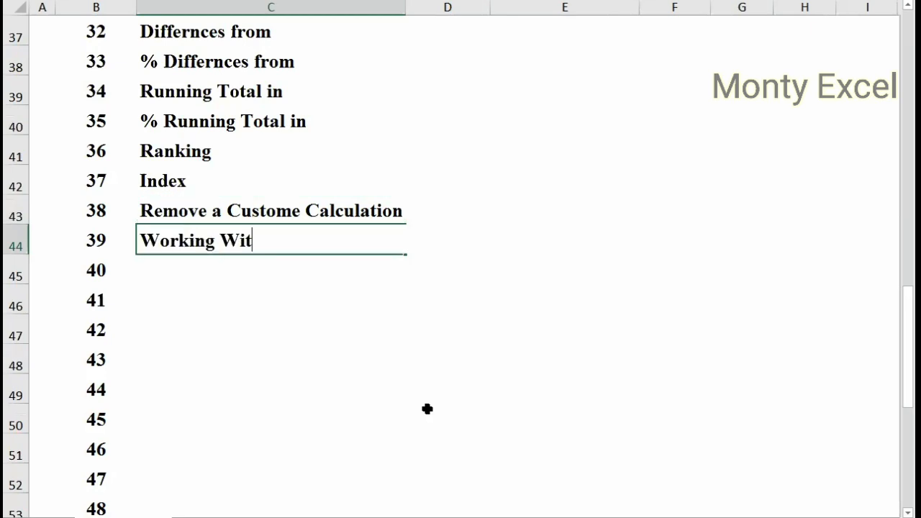
pyautogui.write('h Grou')
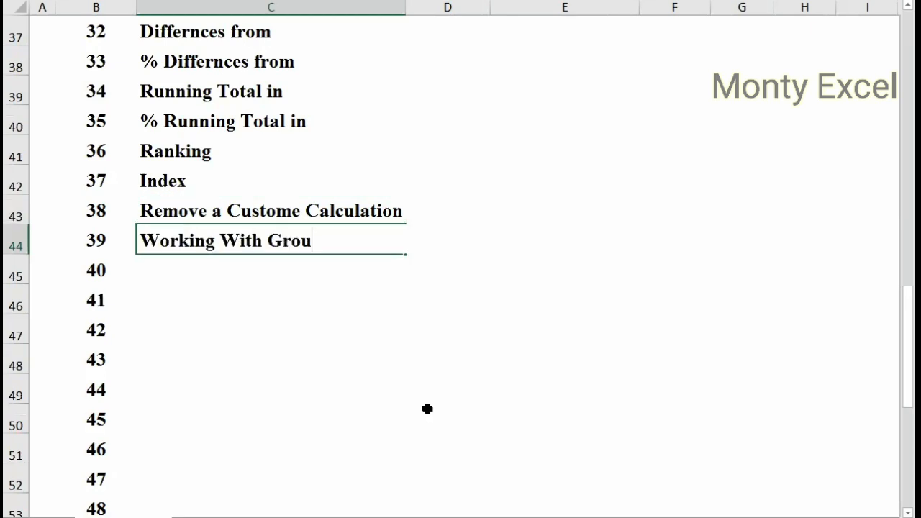
pyautogui.write('ps')
pyautogui.press('Return')
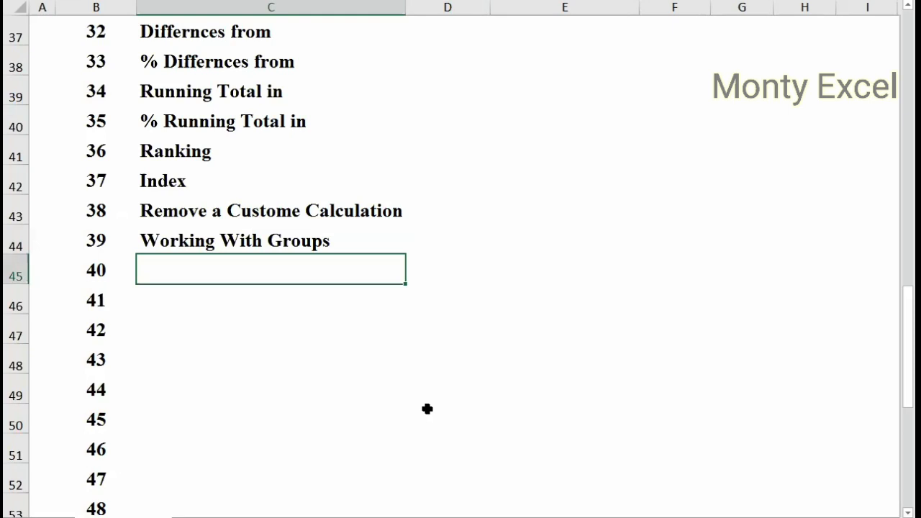
# - Examine the MonthYear date column in the sales data
pyautogui.hotkey('ctrl', 'pagedown')
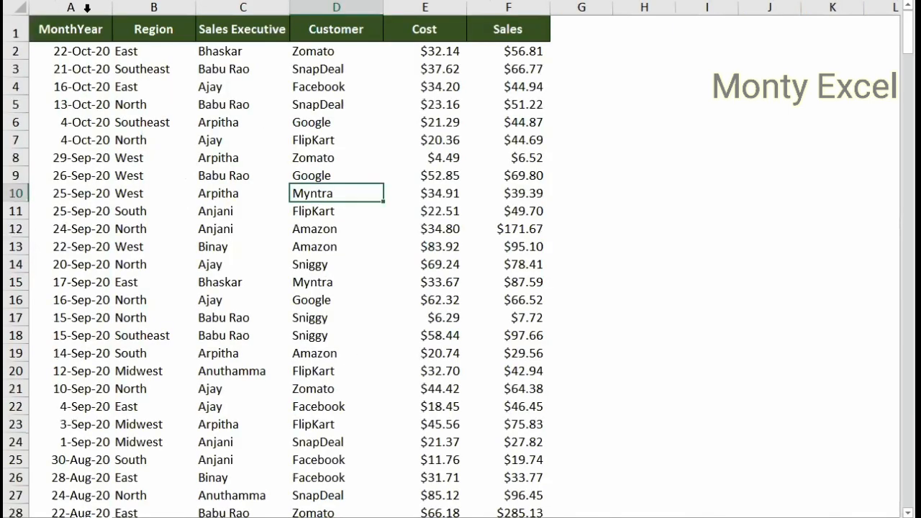
pyautogui.click(87, 7)
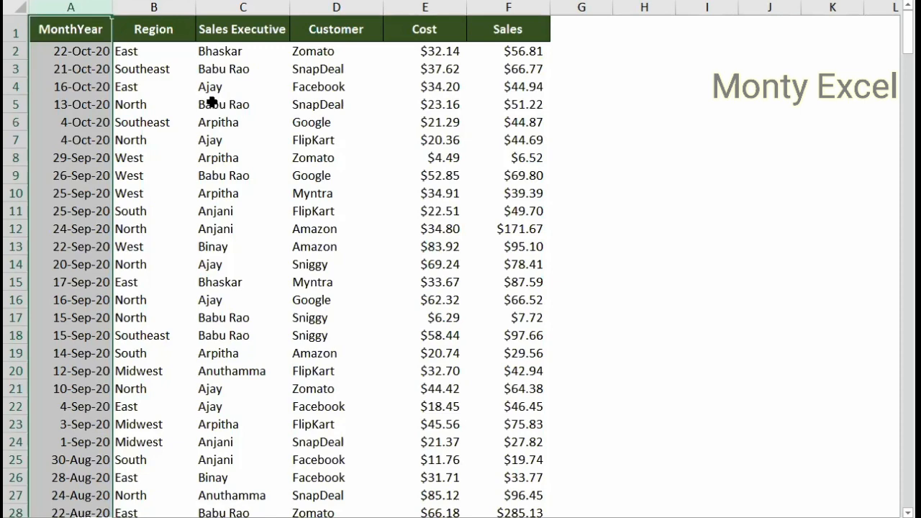
pyautogui.hotkey('ctrl', 'pagedown')
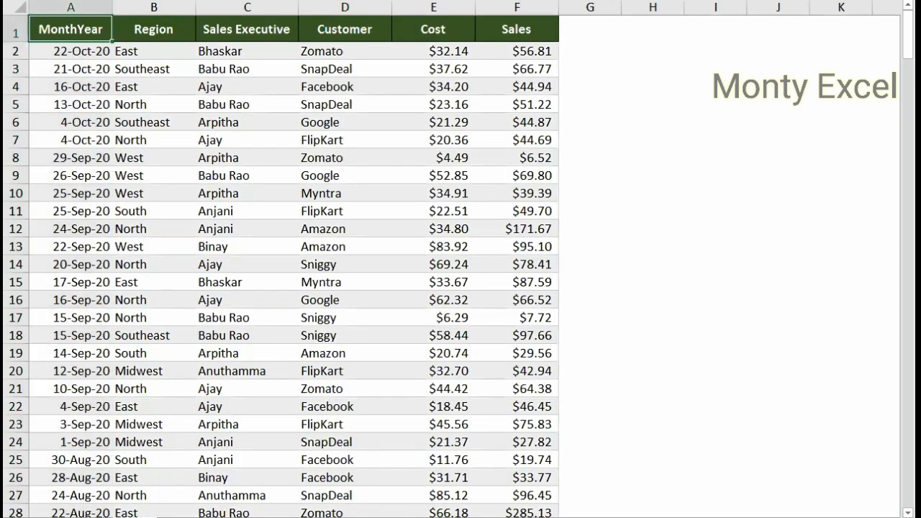
# - Duplicate the Working with Formating sheet and rename the copy Grouping
pyautogui.rightClick(244, 517)
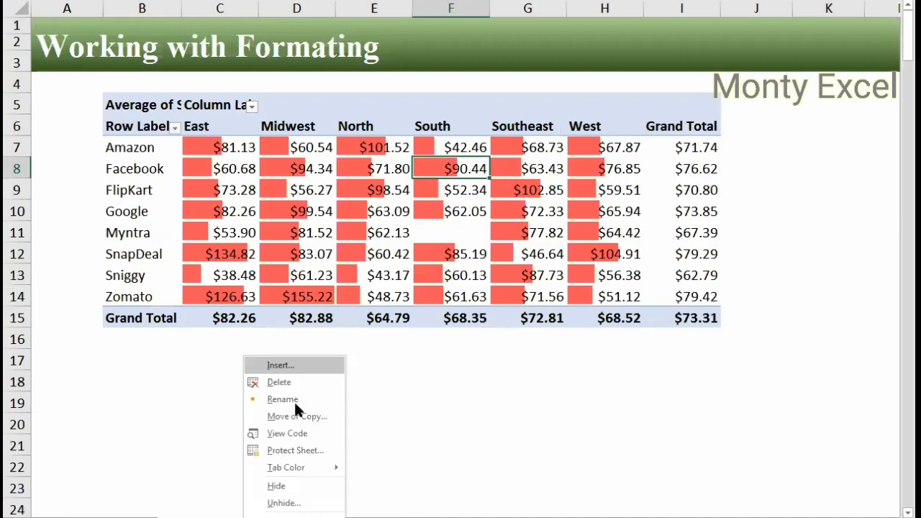
pyautogui.click(295, 416)
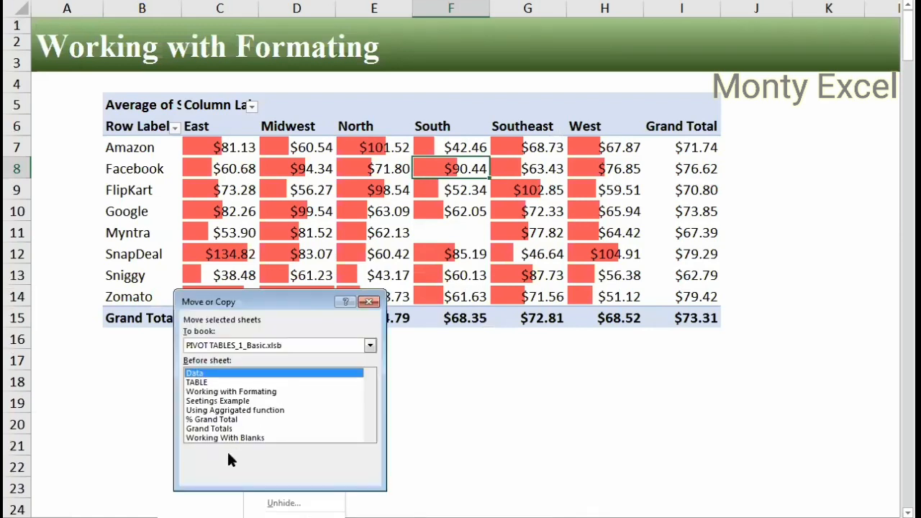
pyautogui.hotkey('alt', 'c')
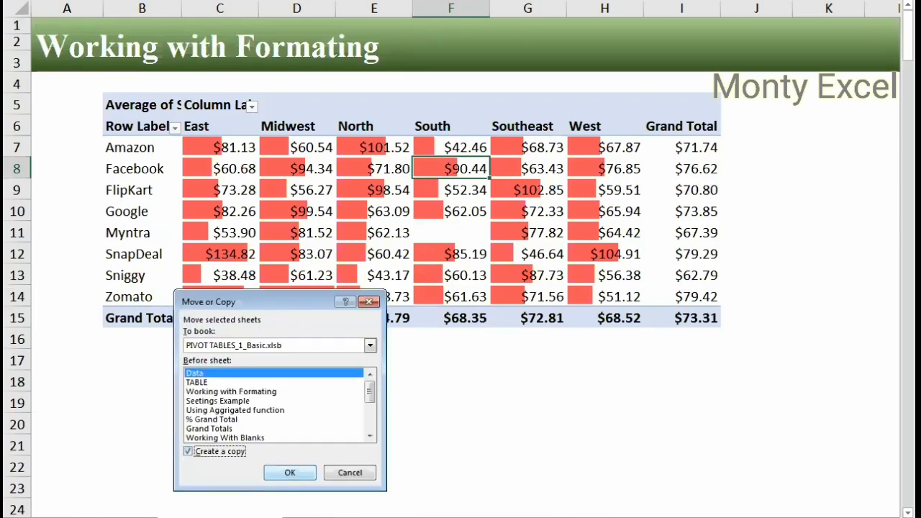
pyautogui.press('Return')
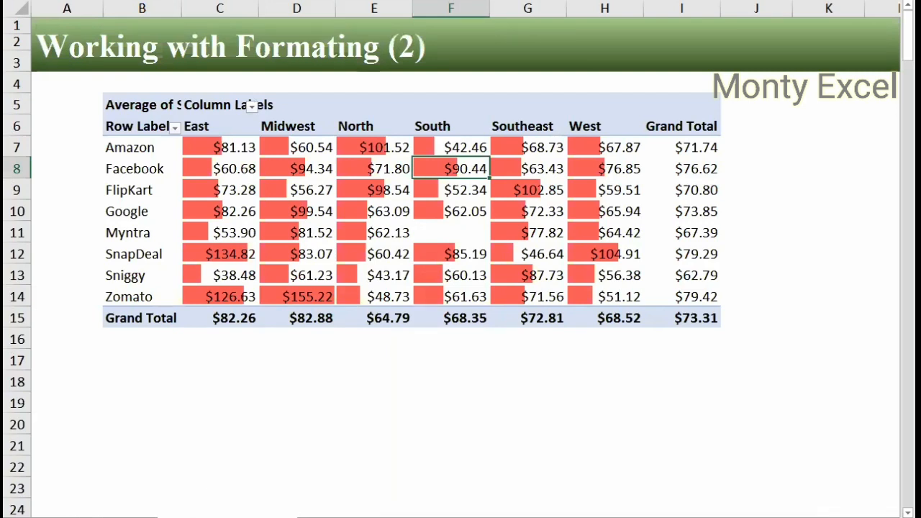
pyautogui.write('Grouping')
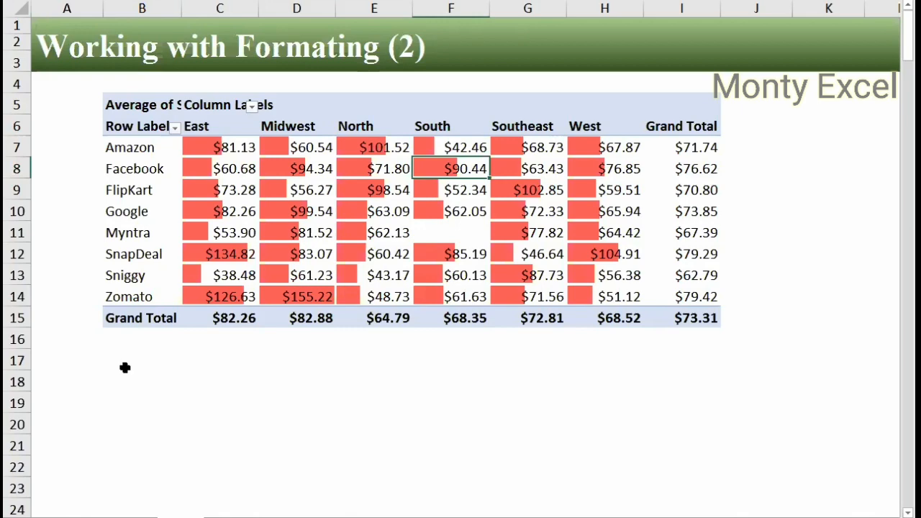
# - Clear the copied PivotTable from the Grouping sheet and create a new PivotTable from SALESDATA at cell B6 of that sheet
pyautogui.click(125, 368)
pyautogui.moveTo(15, 105); pyautogui.dragTo(77, 458)
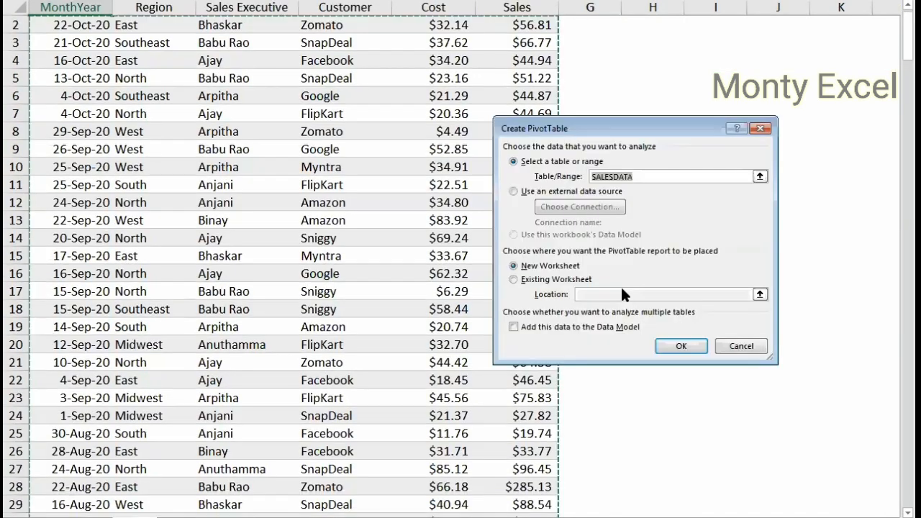
pyautogui.click(625, 295)
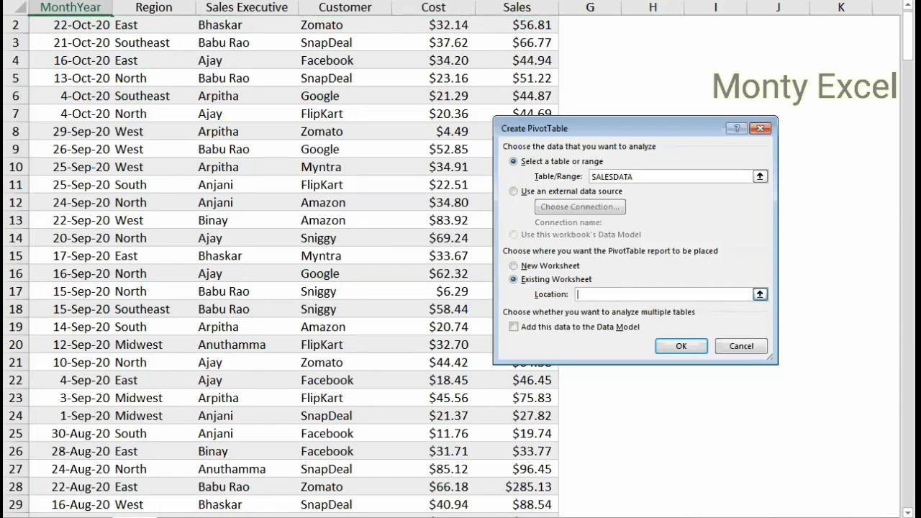
pyautogui.click(760, 294)
pyautogui.hotkey('ctrl', 'pagedown')
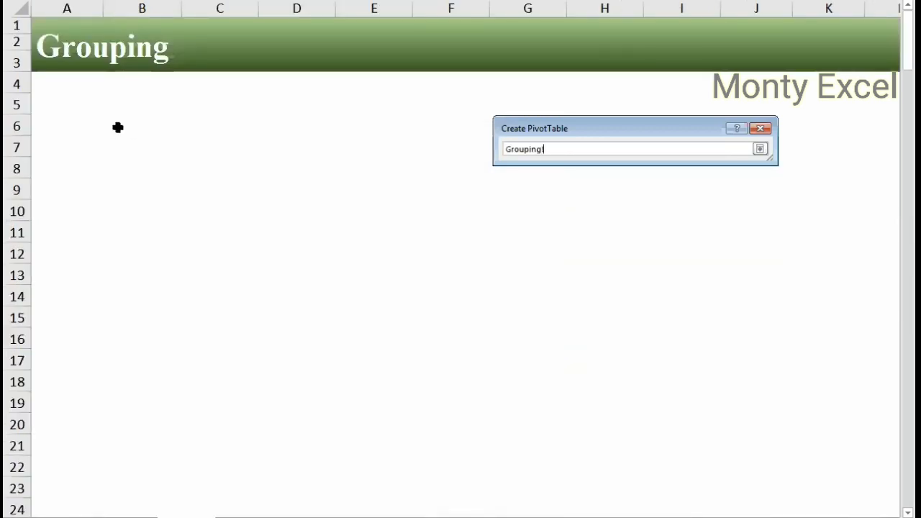
pyautogui.click(118, 127)
pyautogui.press('Return')
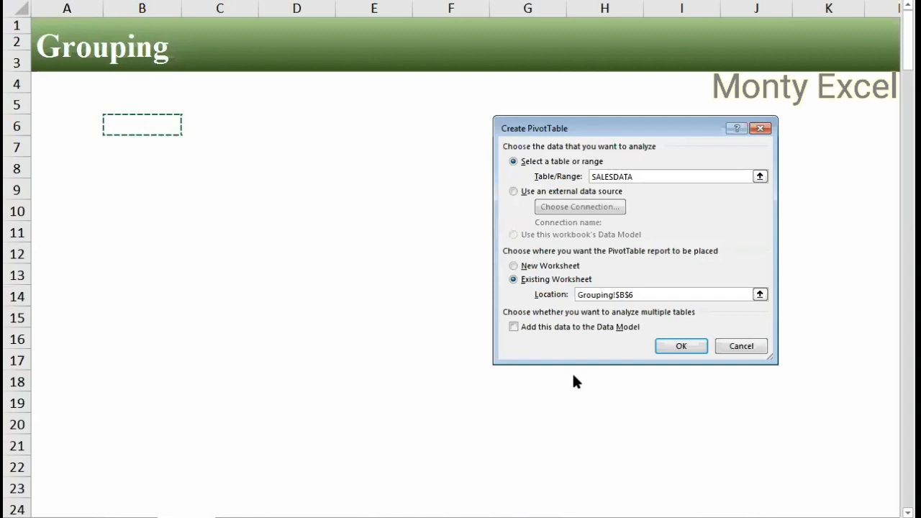
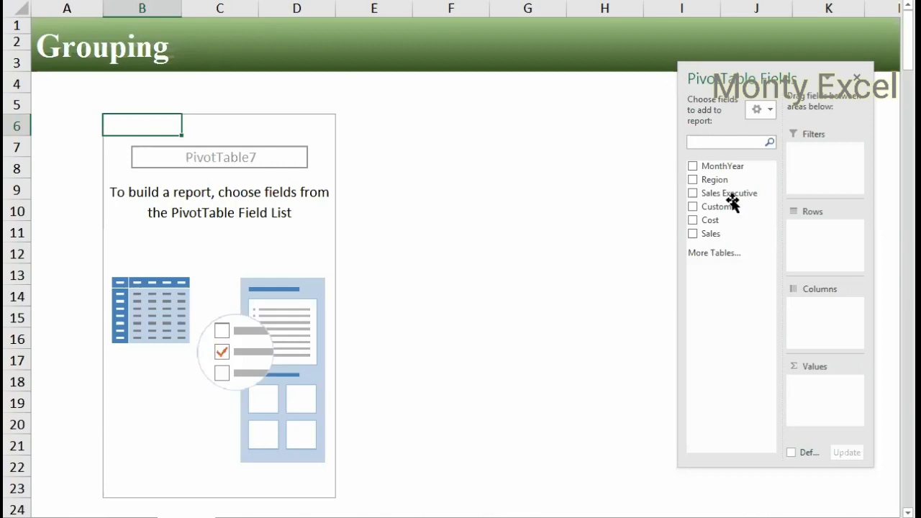
# - Add MonthYear as the new PivotTable's row field and look through the listed dates with the field list closed
pyautogui.moveTo(728, 206); pyautogui.dragTo(819, 239)
pyautogui.click(857, 82)
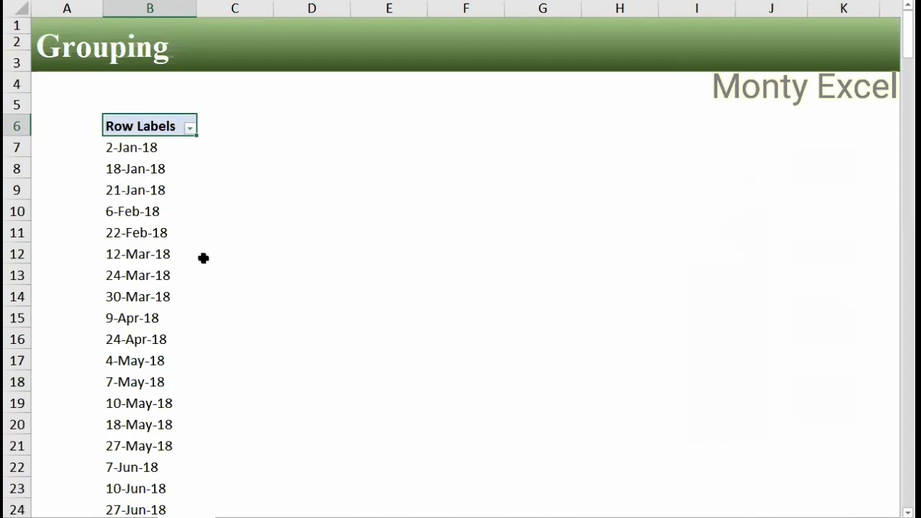
pyautogui.scroll(-8, 257, 356)
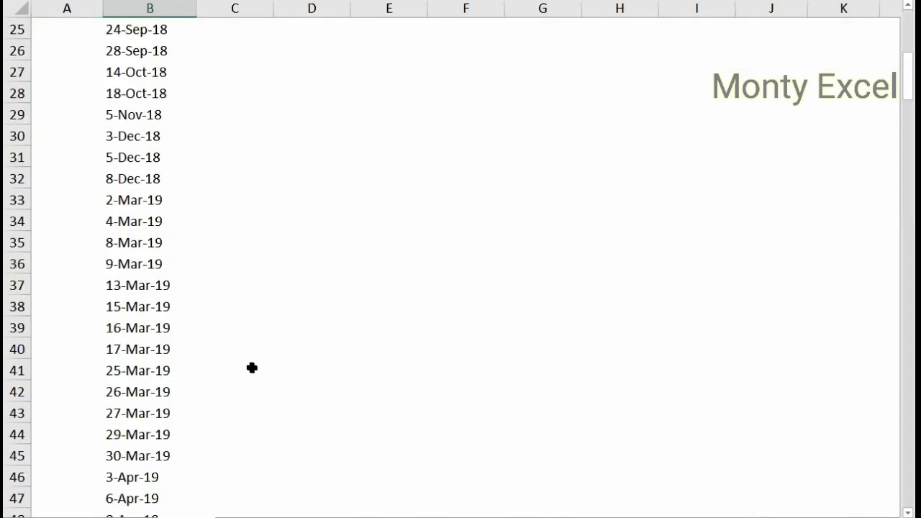
pyautogui.scroll(2, 253, 365)
pyautogui.scroll(6, 151, 193)
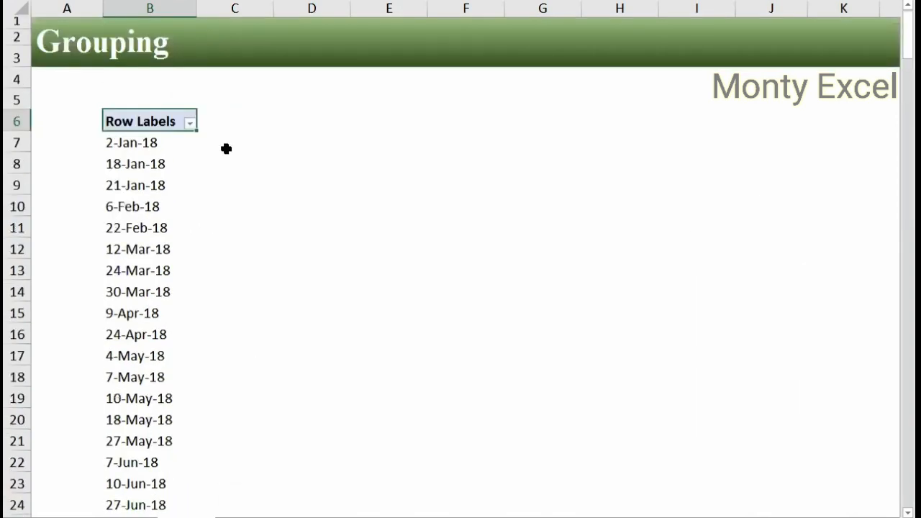
# - Show the PivotTable's field list and add Sales as the summed value field
pyautogui.press('Down')
pyautogui.press('Right')
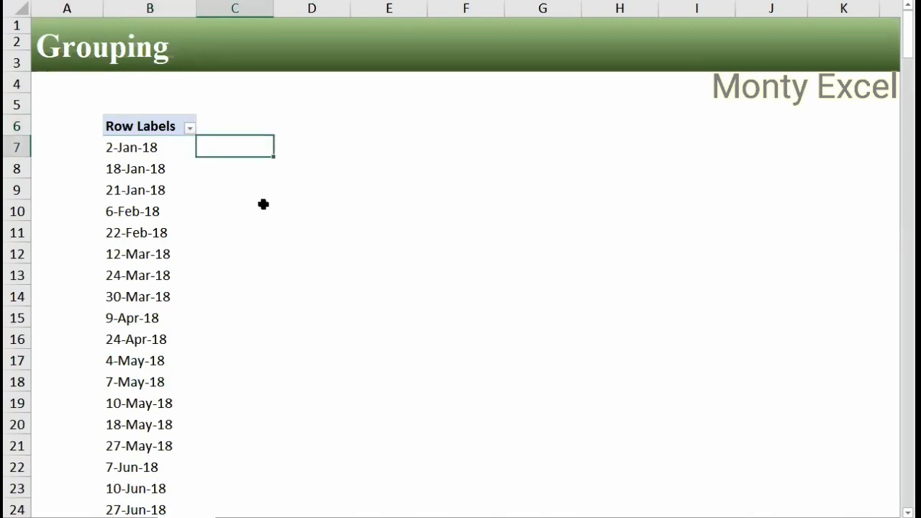
pyautogui.rightClick(152, 173)
pyautogui.click(213, 420)
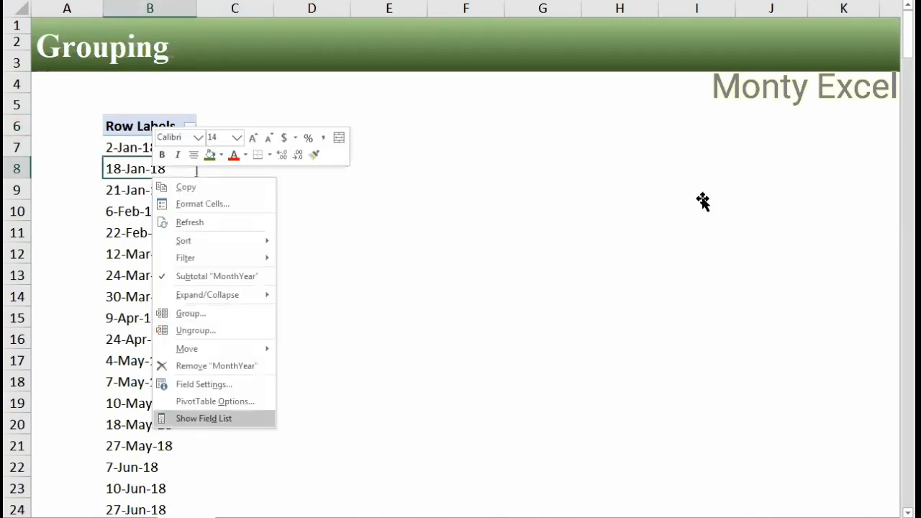
pyautogui.moveTo(712, 234); pyautogui.dragTo(809, 400)
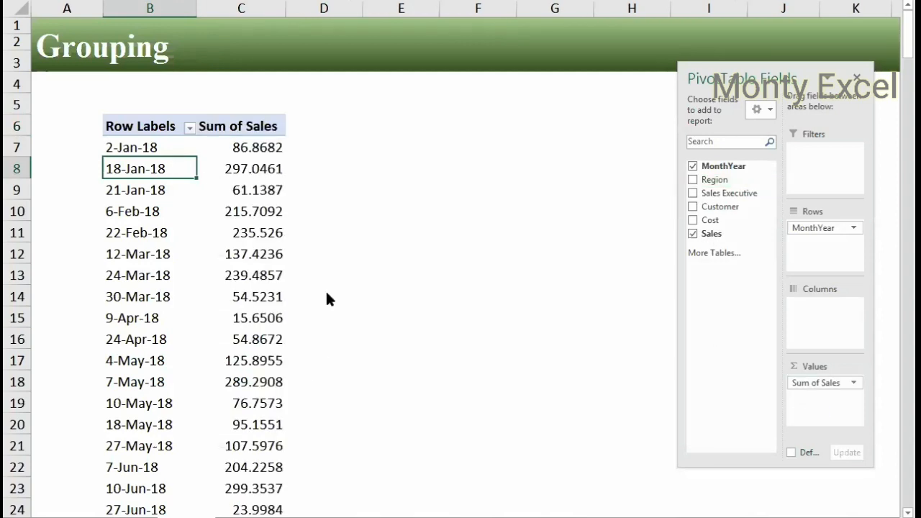
# - Format the Sum of Sales values as currency with two decimal places and the $ symbol, and close the field list
pyautogui.rightClick(266, 188)
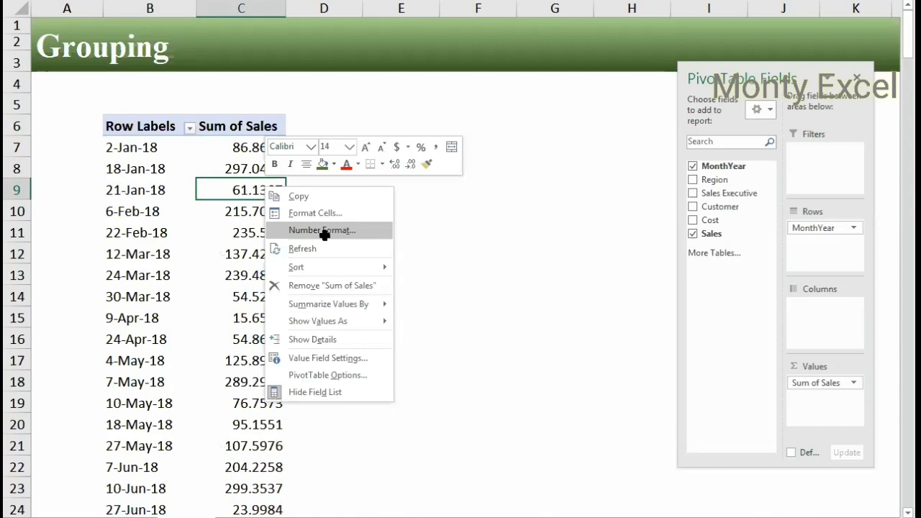
pyautogui.click(324, 231)
pyautogui.click(173, 130)
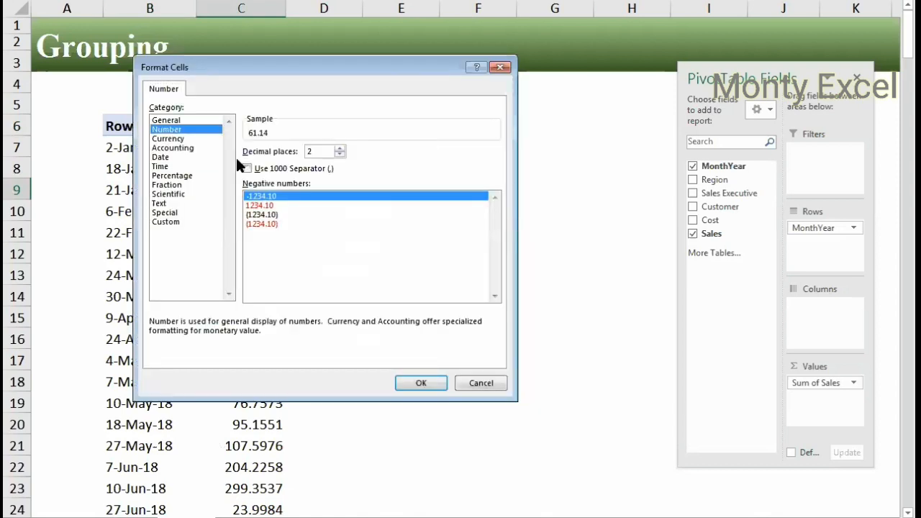
pyautogui.click(178, 139)
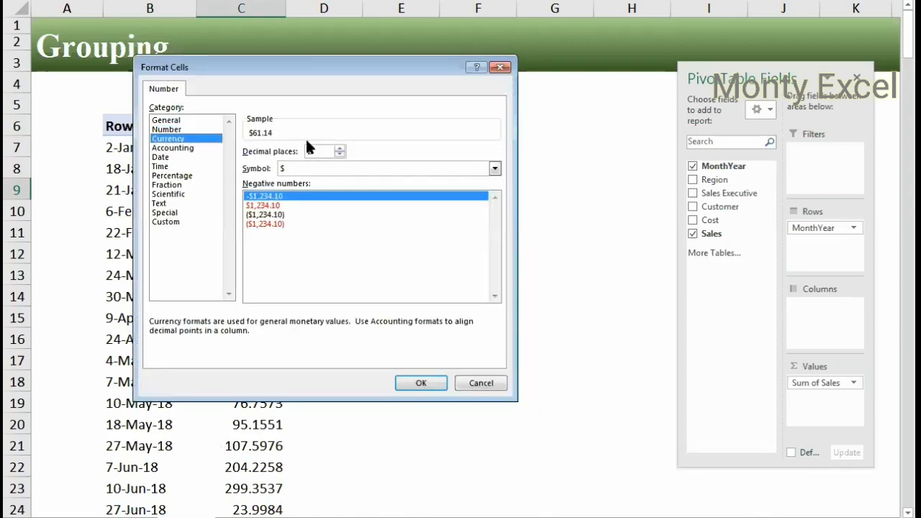
pyautogui.click(427, 378)
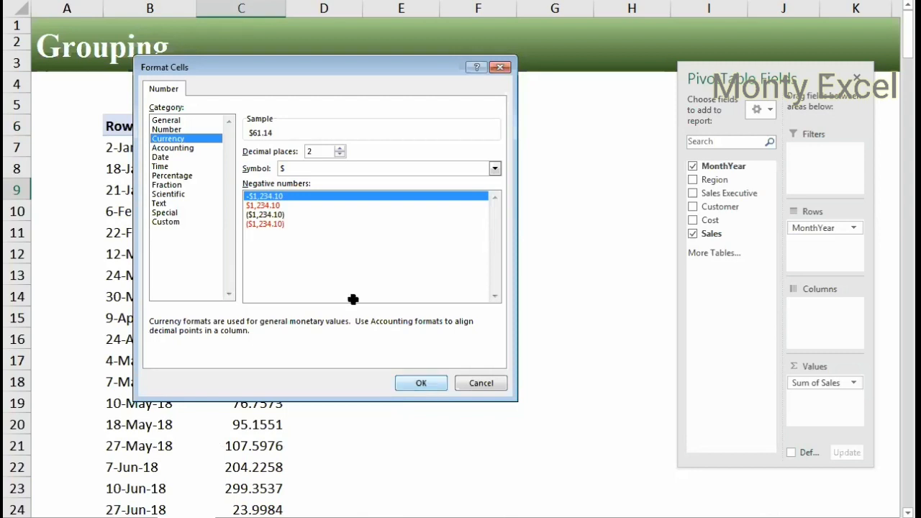
pyautogui.click(858, 76)
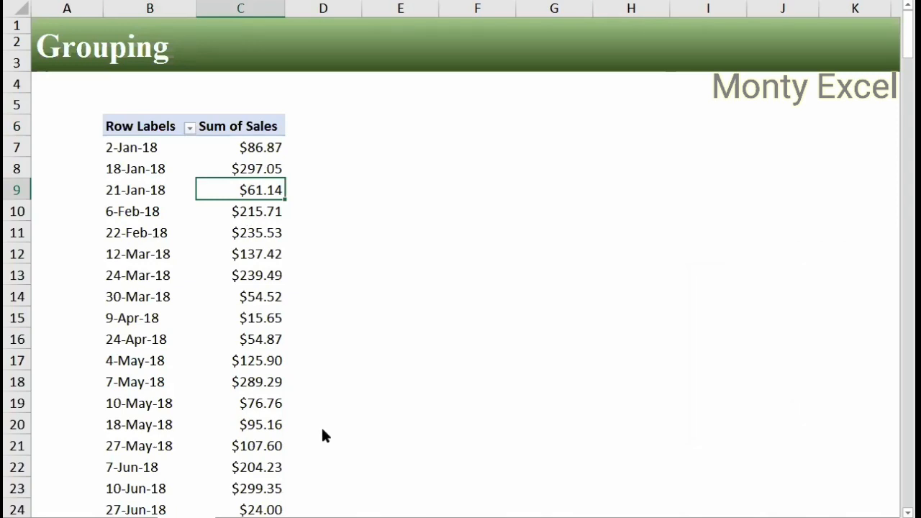
# - Try Region as a second row field below MonthYear and take it out again
pyautogui.rightClick(249, 225)
pyautogui.moveTo(721, 195); pyautogui.dragTo(821, 338)
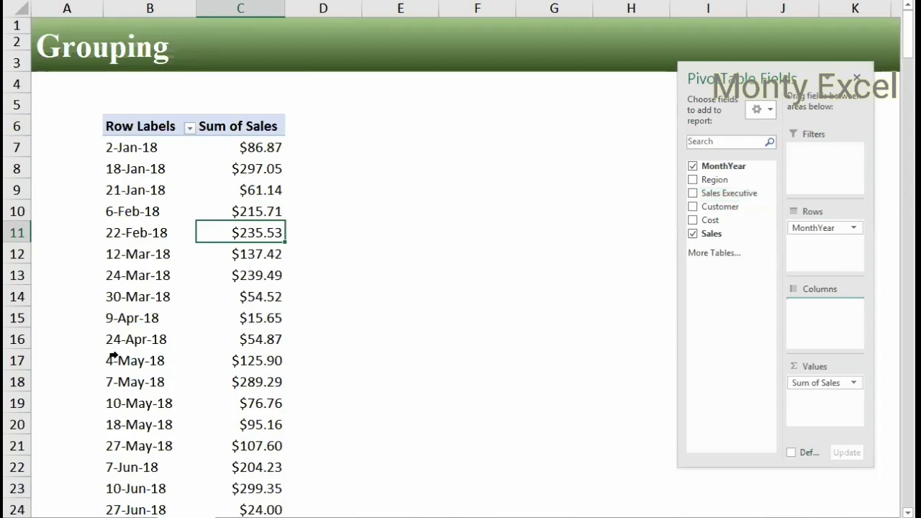
pyautogui.moveTo(715, 179); pyautogui.dragTo(828, 243)
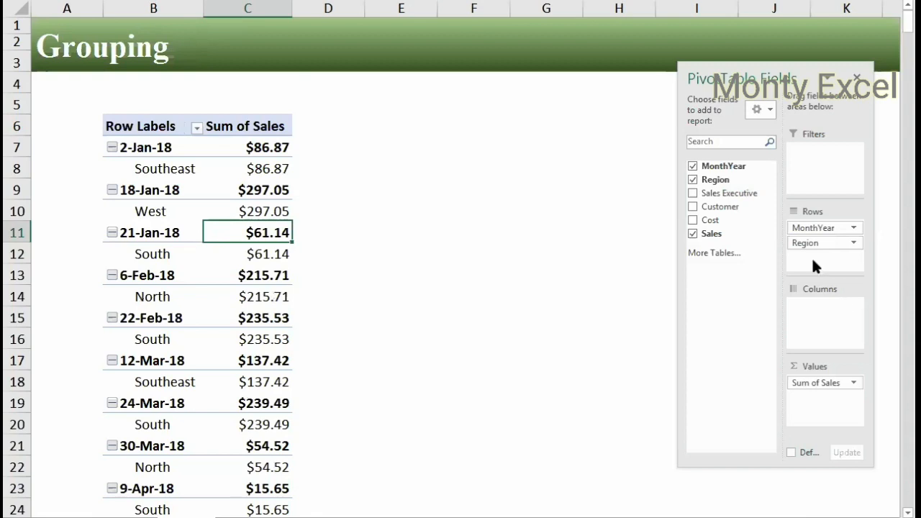
pyautogui.moveTo(753, 197); pyautogui.dragTo(176, 285)
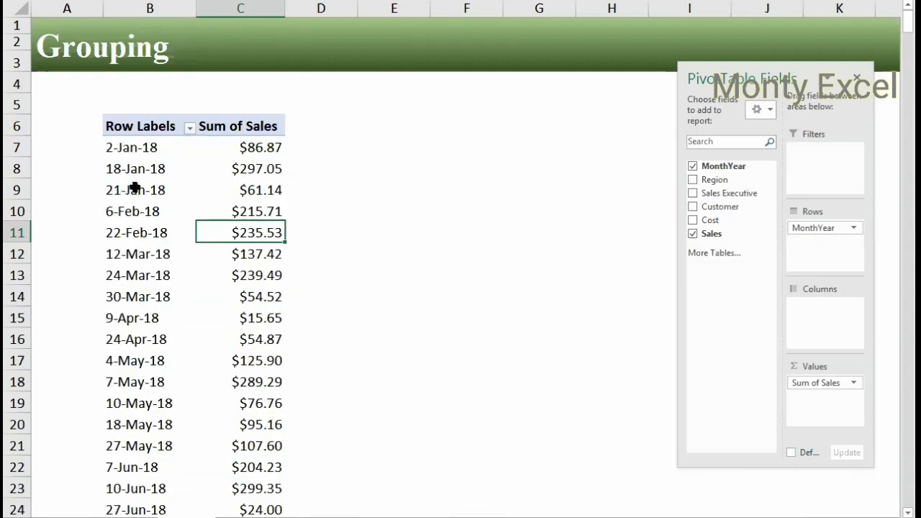
# - Look through all the dates in the MonthYear filter list without filtering anything
pyautogui.click(190, 128)
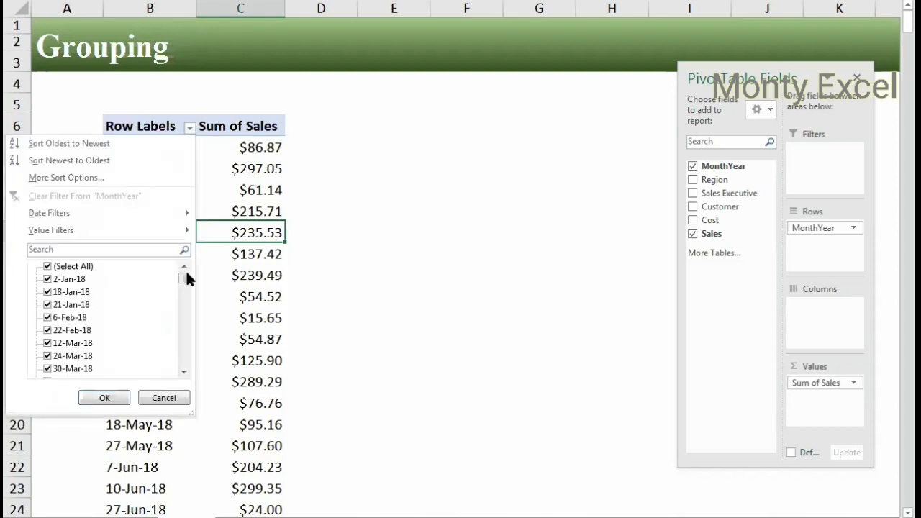
pyautogui.moveTo(185, 274); pyautogui.dragTo(183, 375)
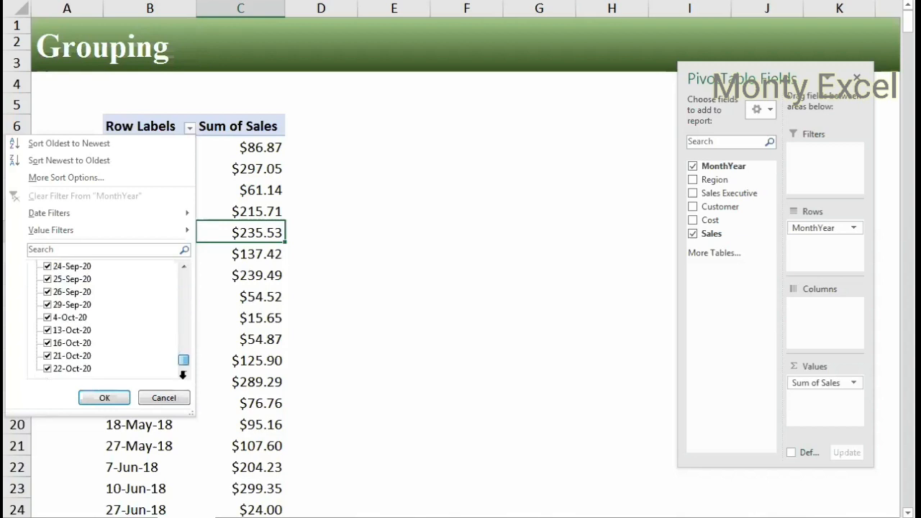
pyautogui.press('Escape')
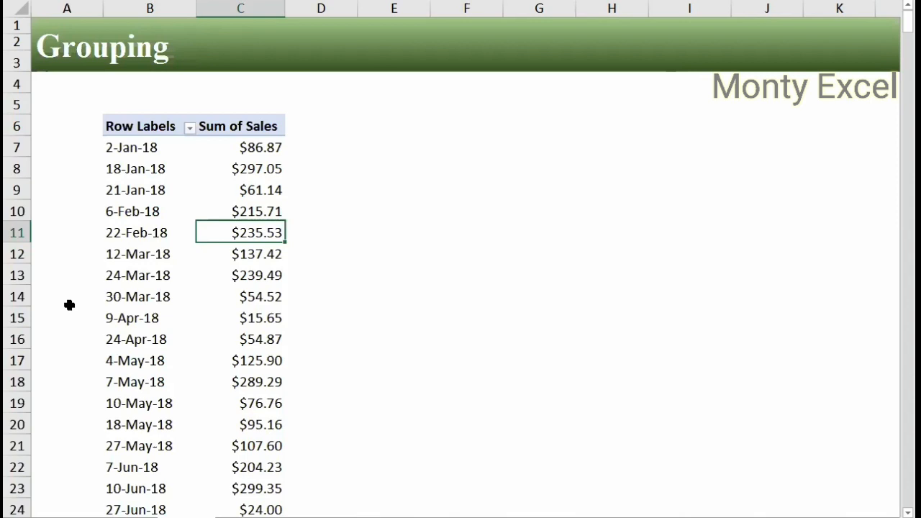
# - Group the MonthYear row dates by Years only
pyautogui.rightClick(138, 187)
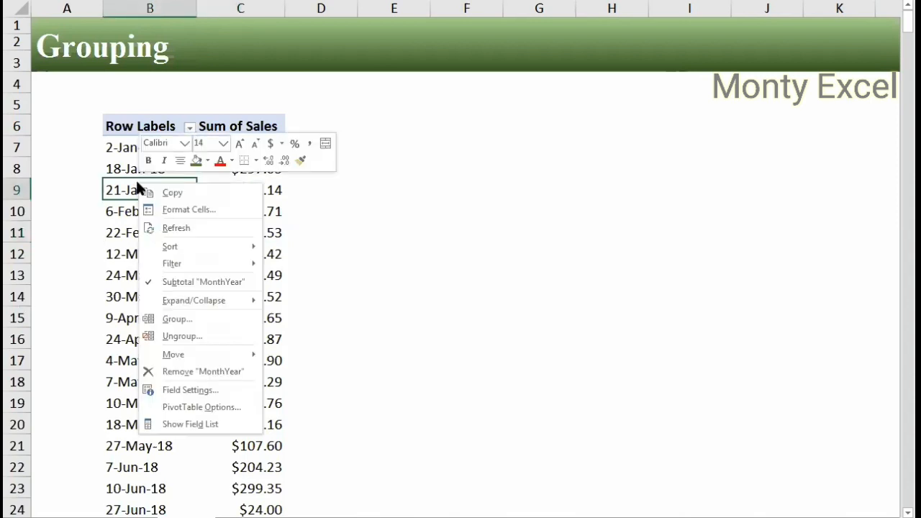
pyautogui.click(168, 318)
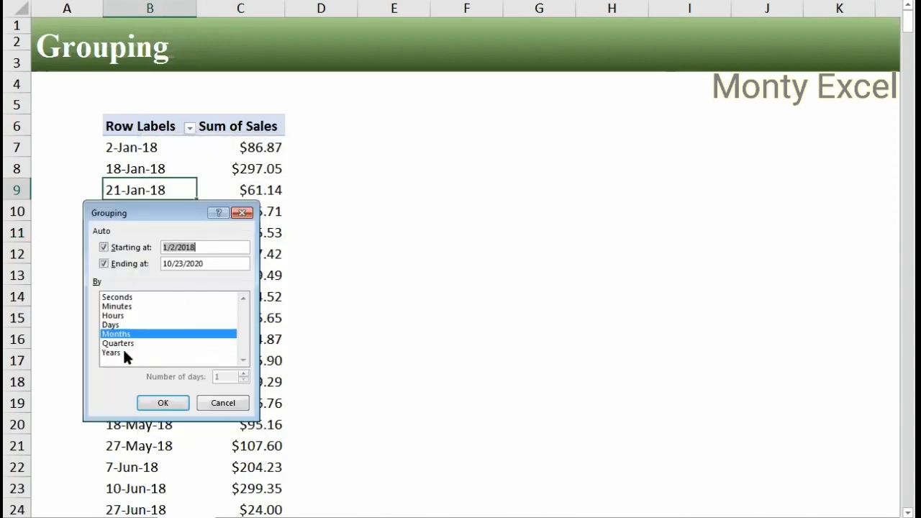
pyautogui.click(119, 351)
pyautogui.click(127, 333)
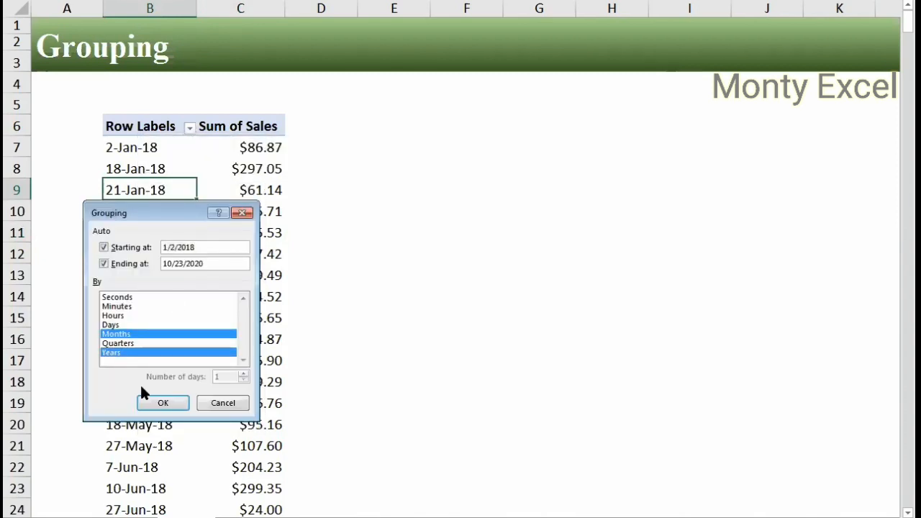
pyautogui.click(156, 398)
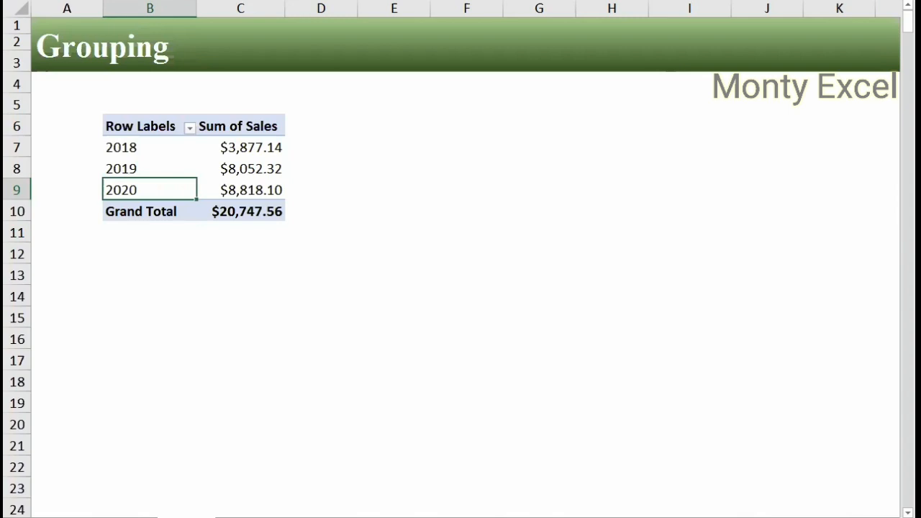
# - Look at the source sales data and at the 2018 and 2019 sales totals in the grouped PivotTable
pyautogui.click(135, 517)
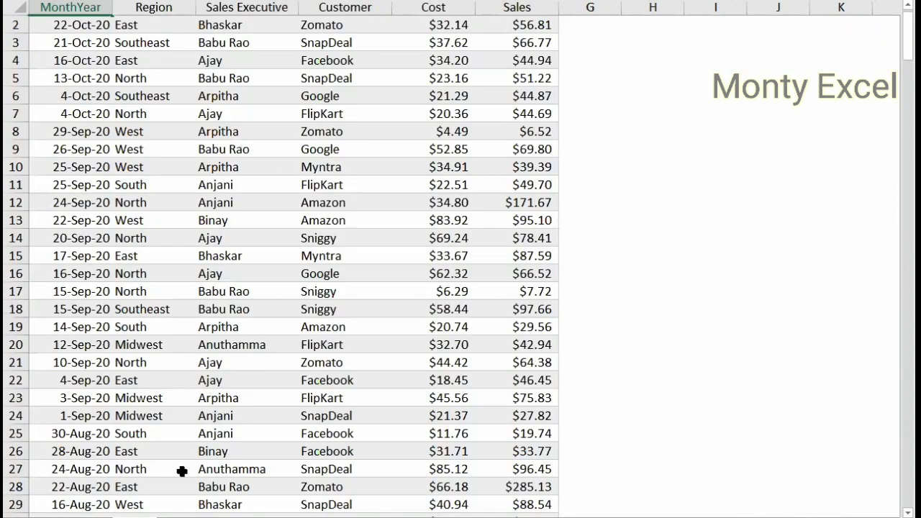
pyautogui.click(185, 517)
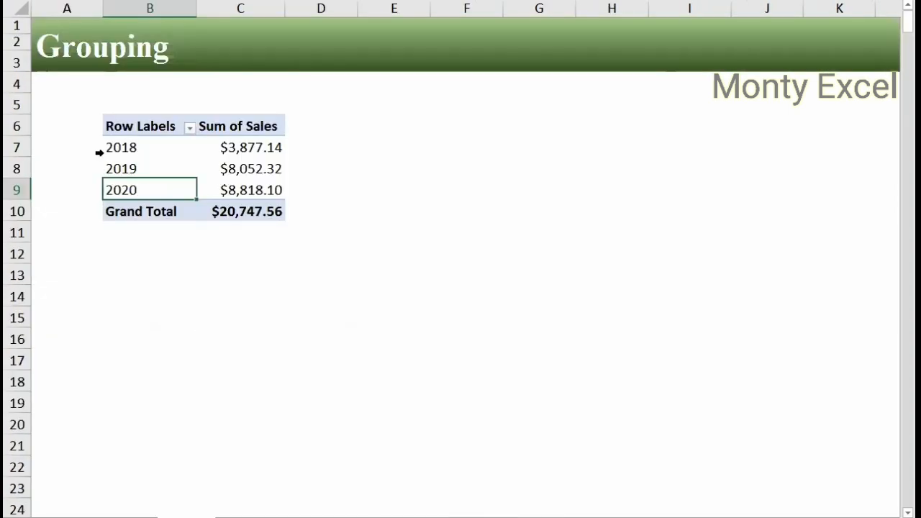
pyautogui.moveTo(120, 146); pyautogui.dragTo(237, 146)
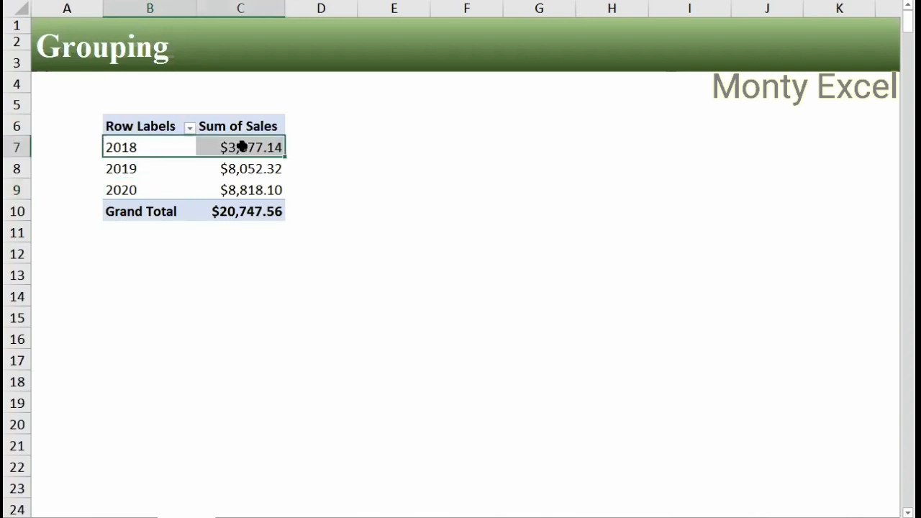
pyautogui.press('Right')
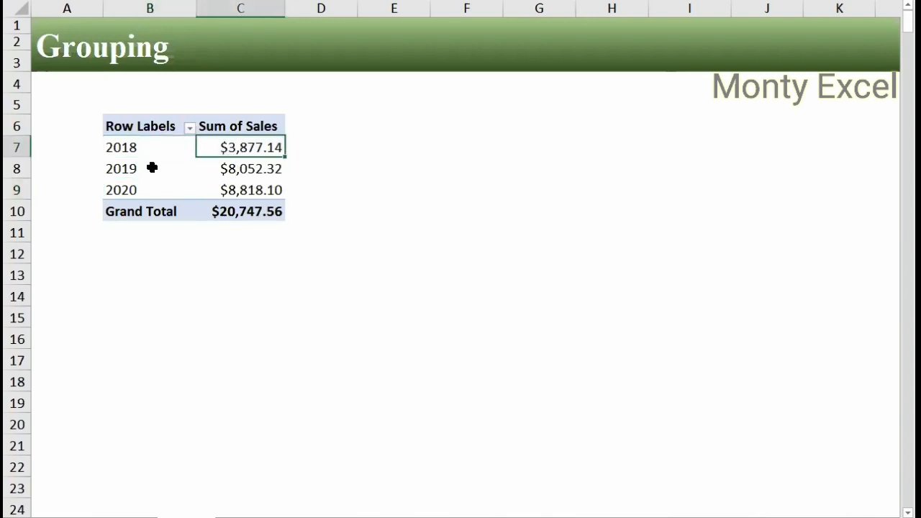
pyautogui.click(152, 167)
pyautogui.press('Right')
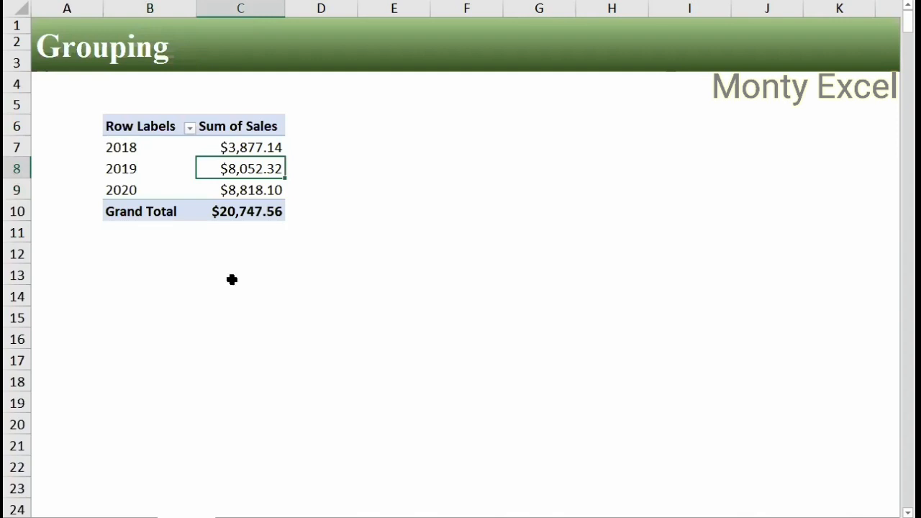
# - Regroup the MonthYear rows by both Months and Years
pyautogui.click(119, 165)
pyautogui.hotkey('shift', 'F10')
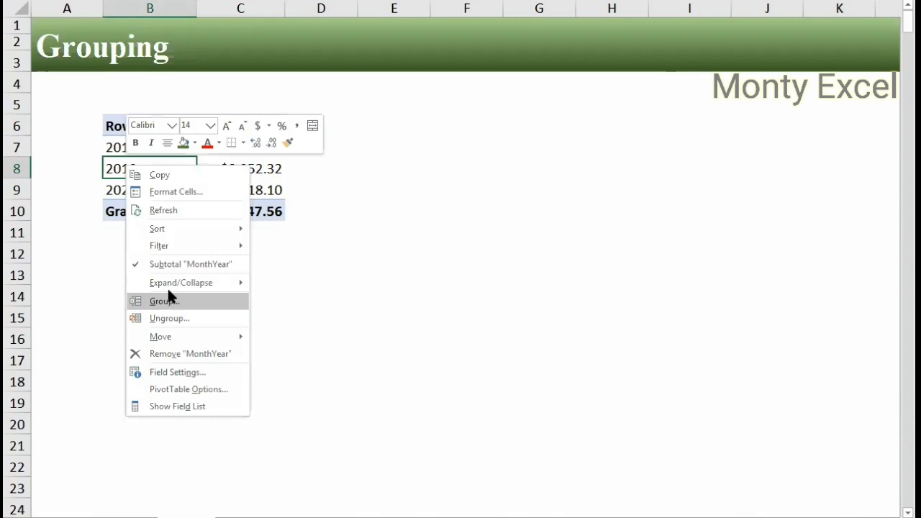
pyautogui.click(164, 301)
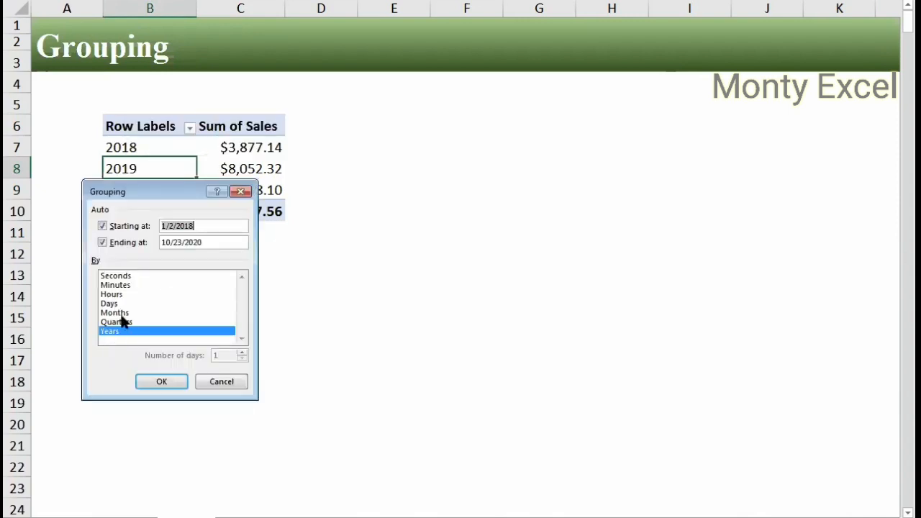
pyautogui.click(115, 313)
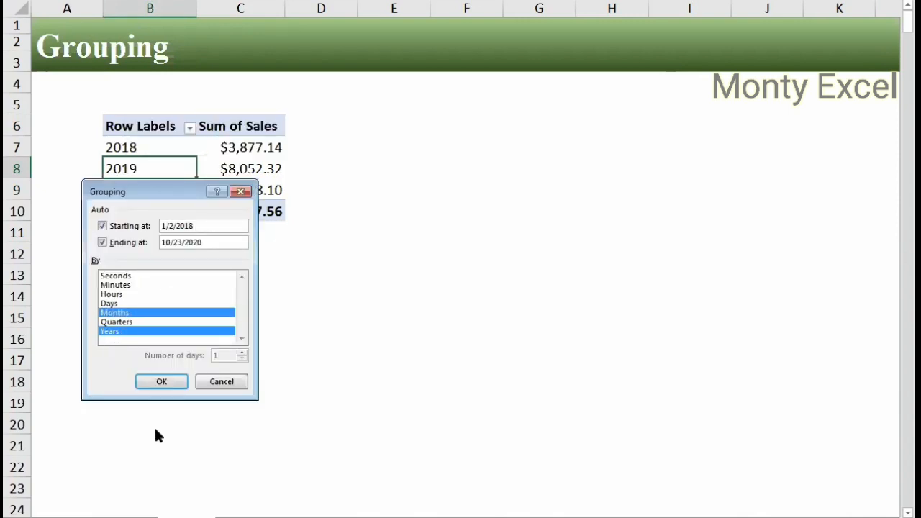
pyautogui.moveTo(441, 137); pyautogui.dragTo(402, 127)
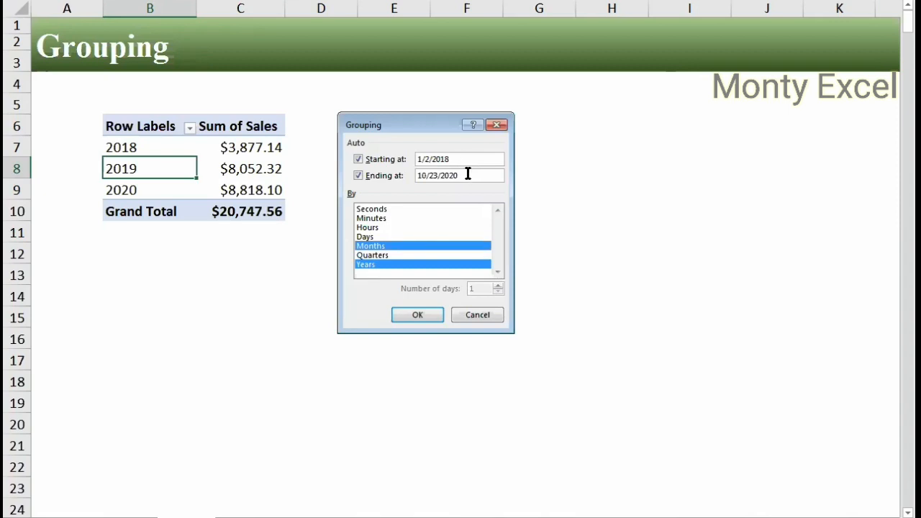
pyautogui.click(378, 246)
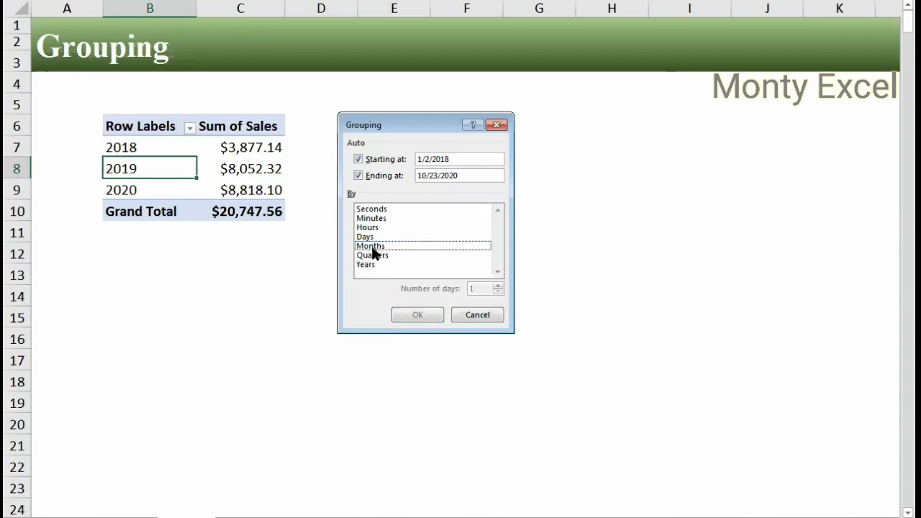
pyautogui.click(372, 247)
pyautogui.click(366, 261)
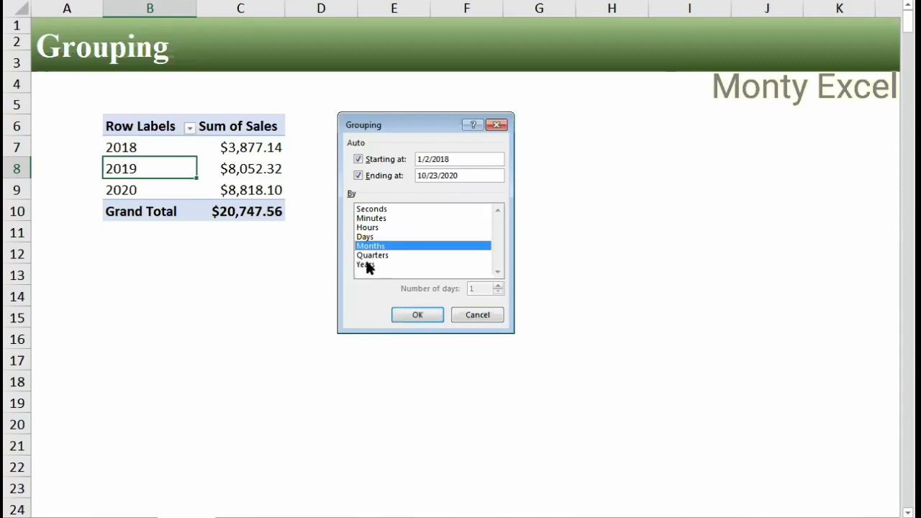
pyautogui.click(417, 315)
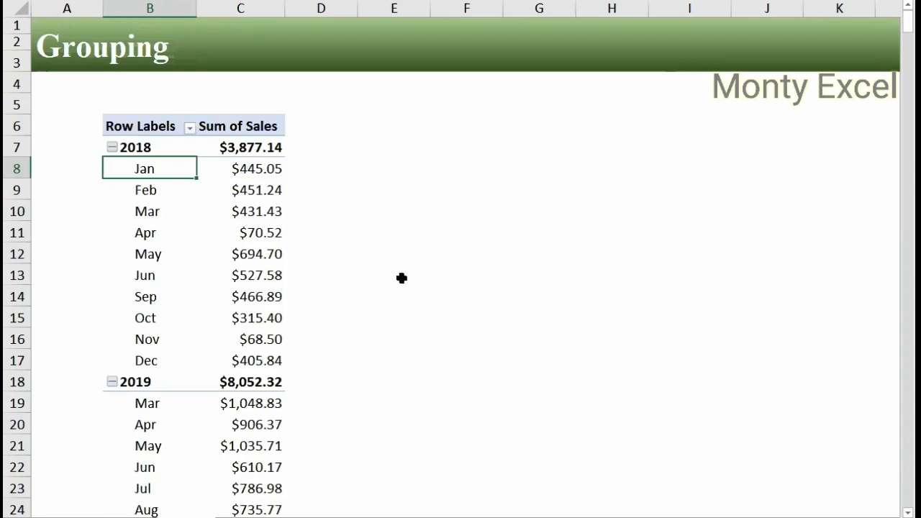
# - Examine the monthly sales listed under each year, down to the grand total
pyautogui.scroll(-2, 402, 279)
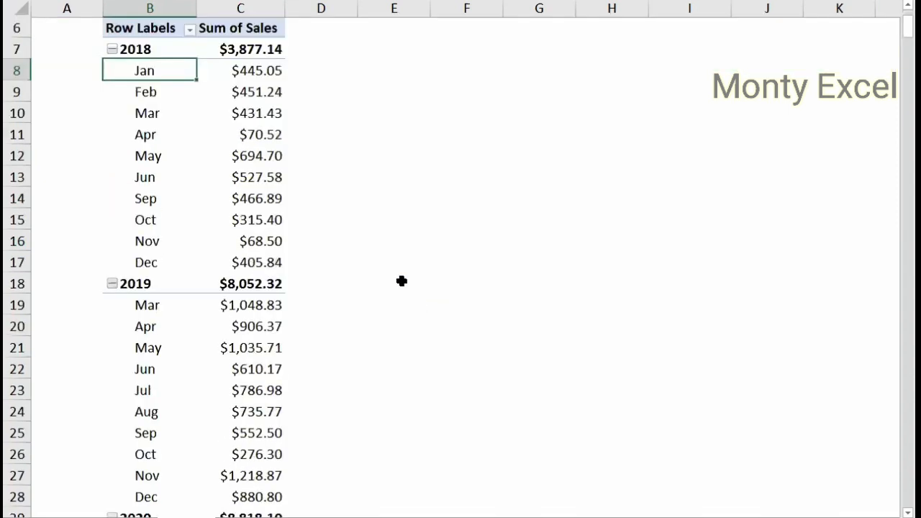
pyautogui.scroll(-6, 402, 281)
pyautogui.scroll(6, 401, 281)
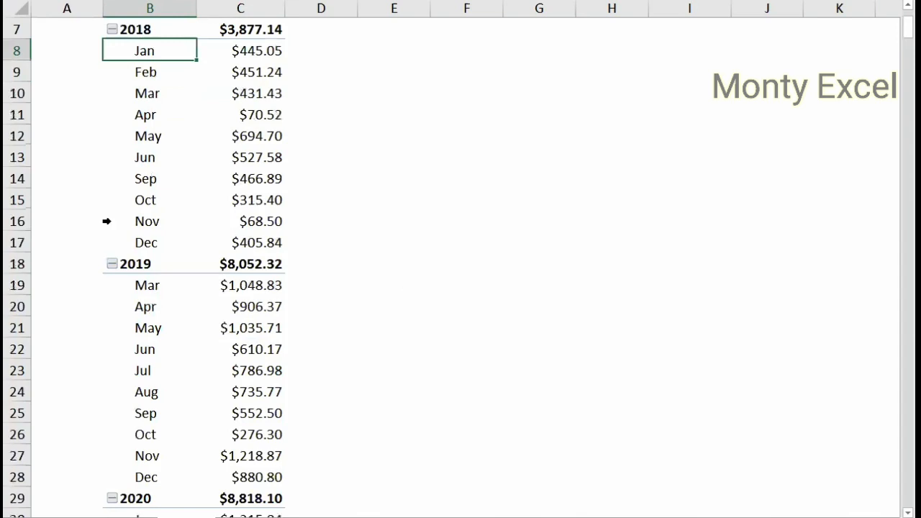
pyautogui.scroll(2, 108, 338)
pyautogui.scroll(-4, 196, 381)
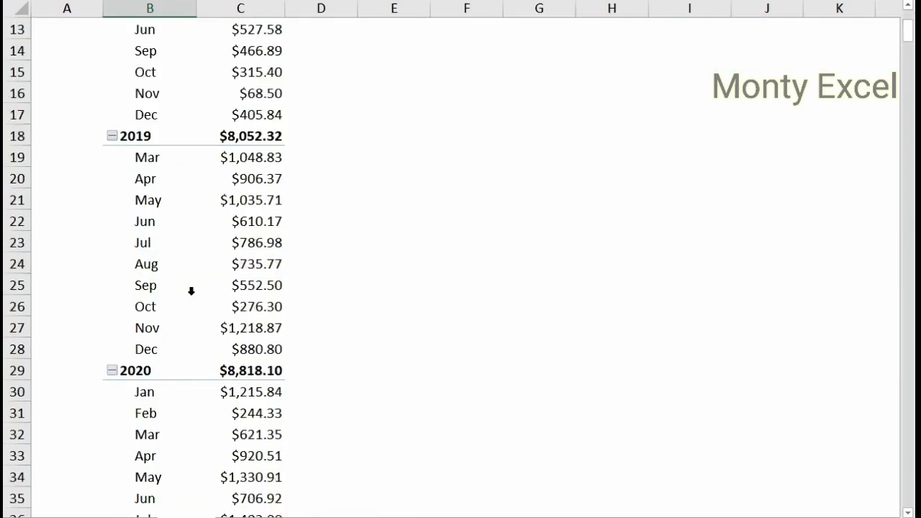
pyautogui.scroll(-4, 209, 327)
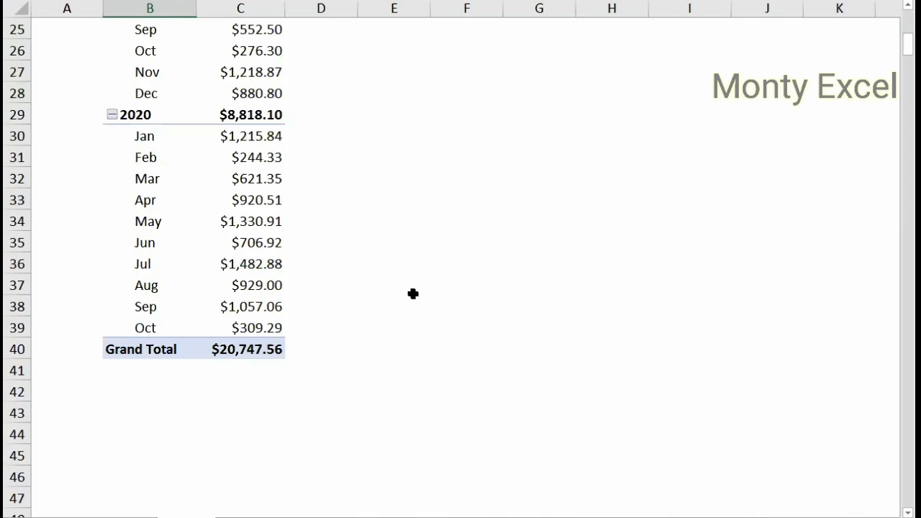
pyautogui.scroll(8, 413, 294)
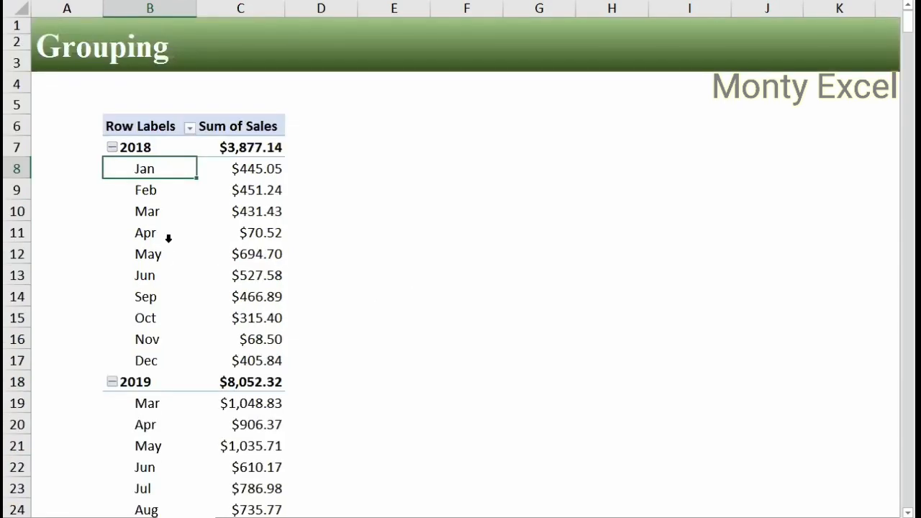
# - Regroup the MonthYear row dates by Months, Quarters and Years
pyautogui.click(142, 215)
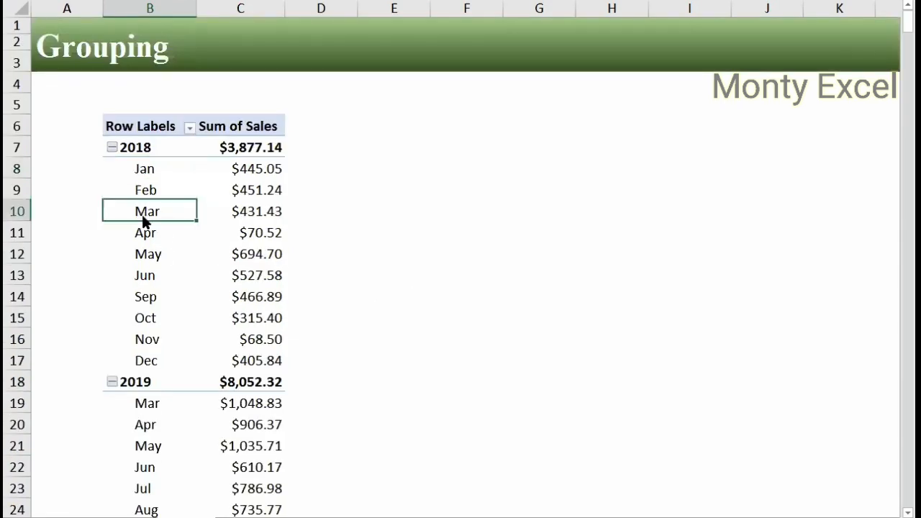
pyautogui.rightClick(142, 215)
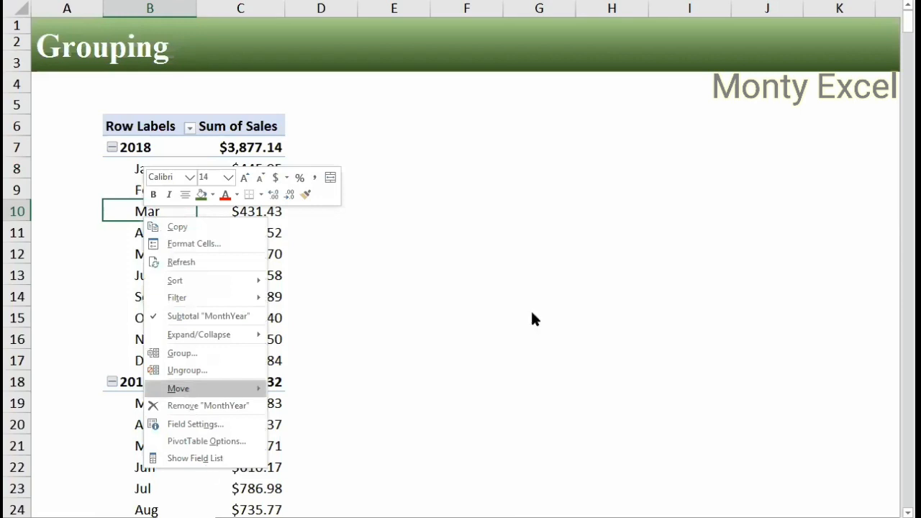
pyautogui.click(140, 209)
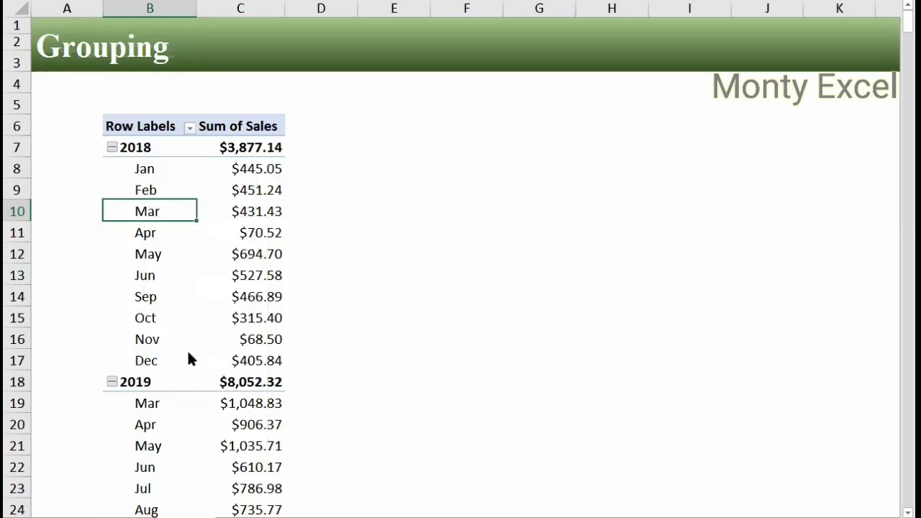
pyautogui.rightClick(141, 209)
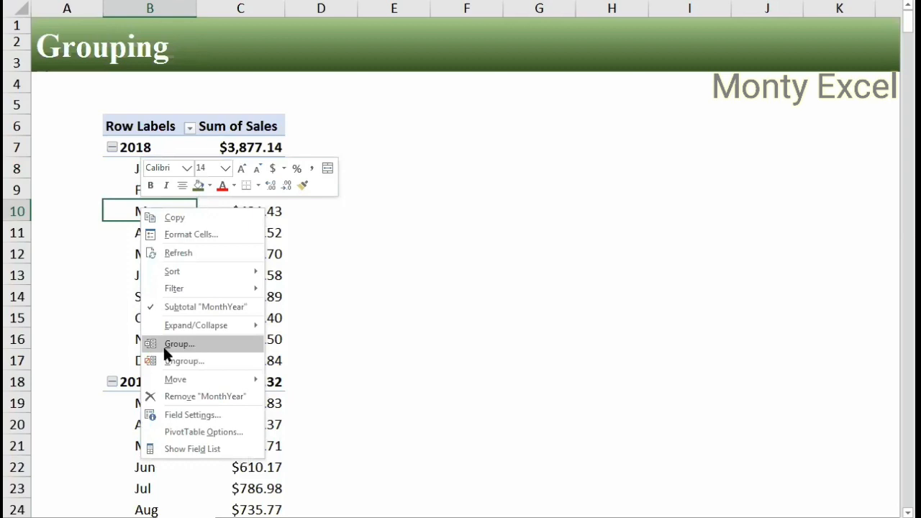
pyautogui.click(165, 346)
pyautogui.click(155, 377)
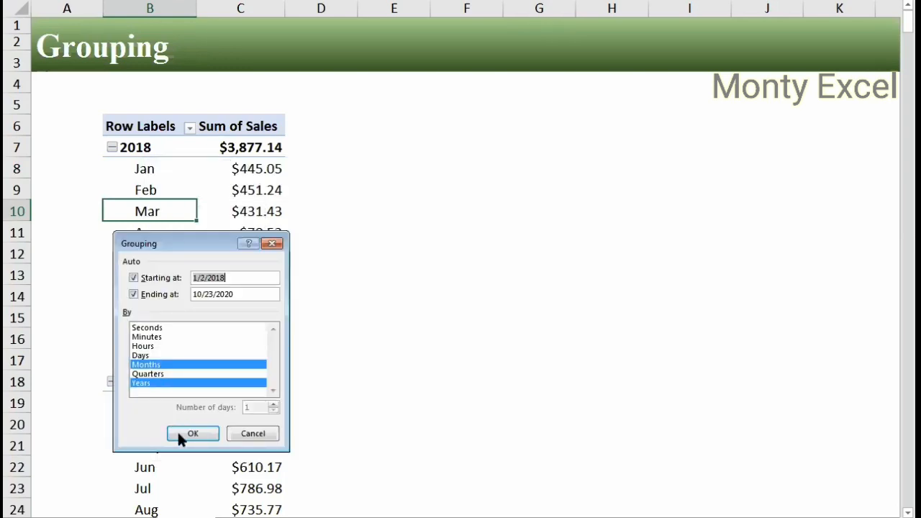
pyautogui.click(178, 433)
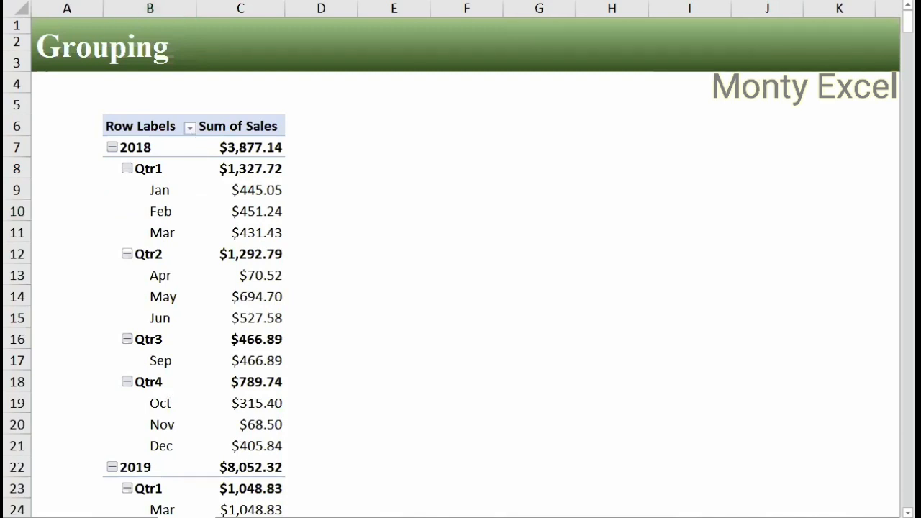
# - Try the Tabular Form report layout on the grouped PivotTable and undo it
pyautogui.click(160, 211)
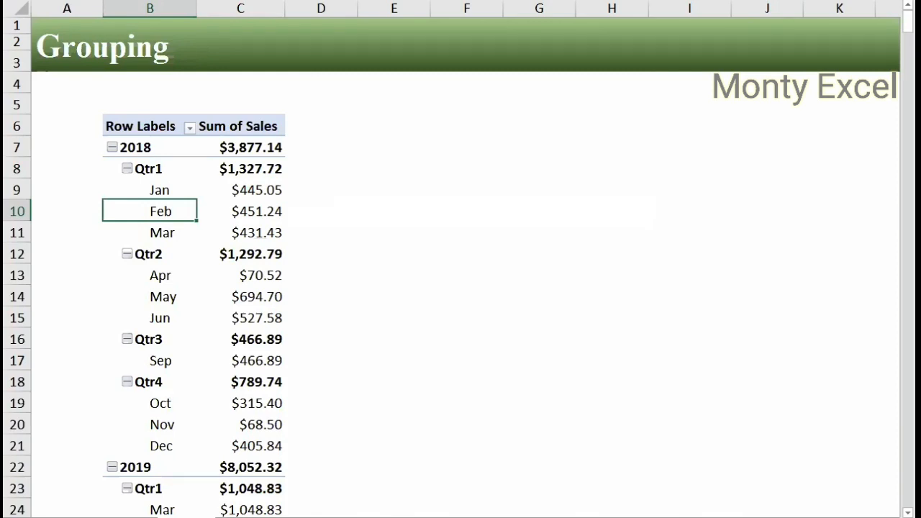
pyautogui.click(194, 10)
pyautogui.click(199, 23)
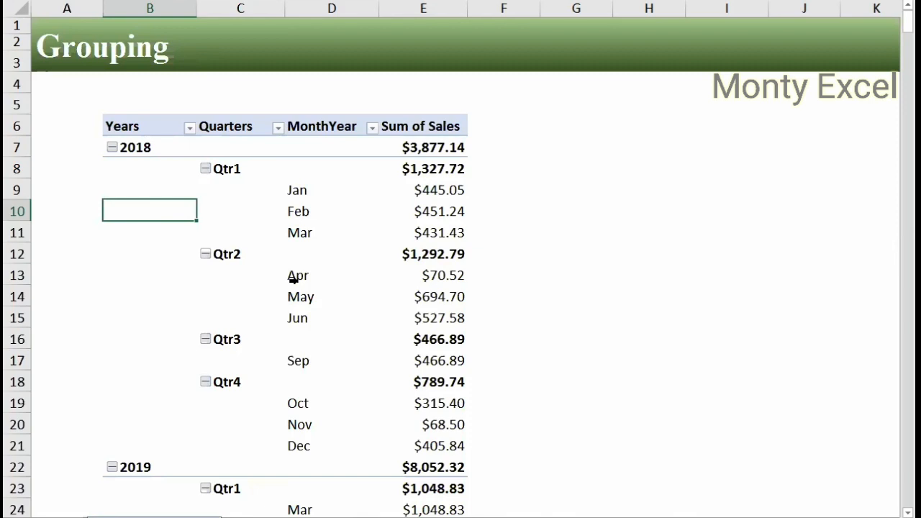
pyautogui.hotkey('ctrl', 'z')
# - Show the PivotTable field list and regroup the MonthYear rows by Quarters only
pyautogui.rightClick(144, 208)
pyautogui.click(202, 449)
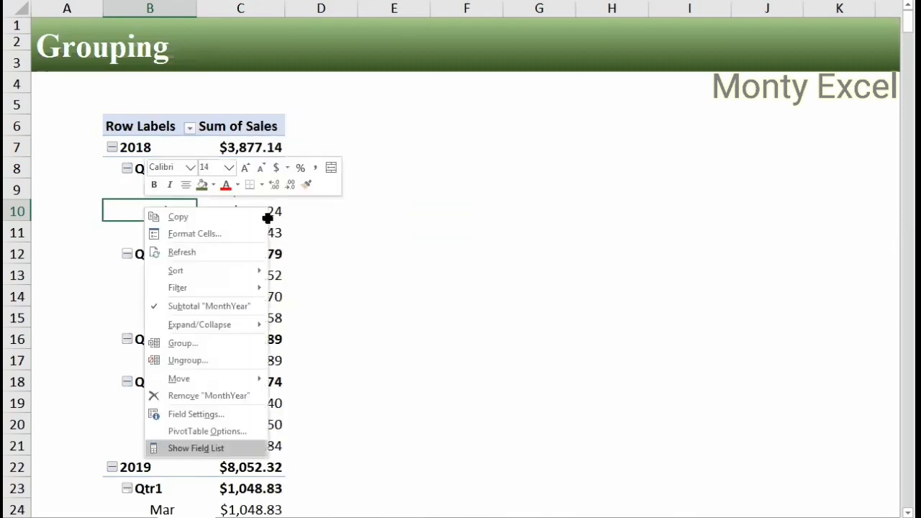
pyautogui.rightClick(171, 211)
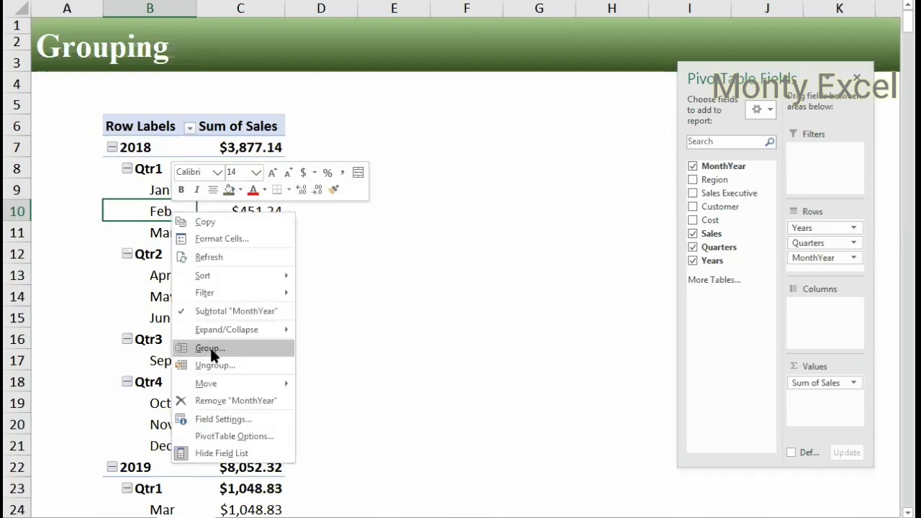
pyautogui.click(209, 346)
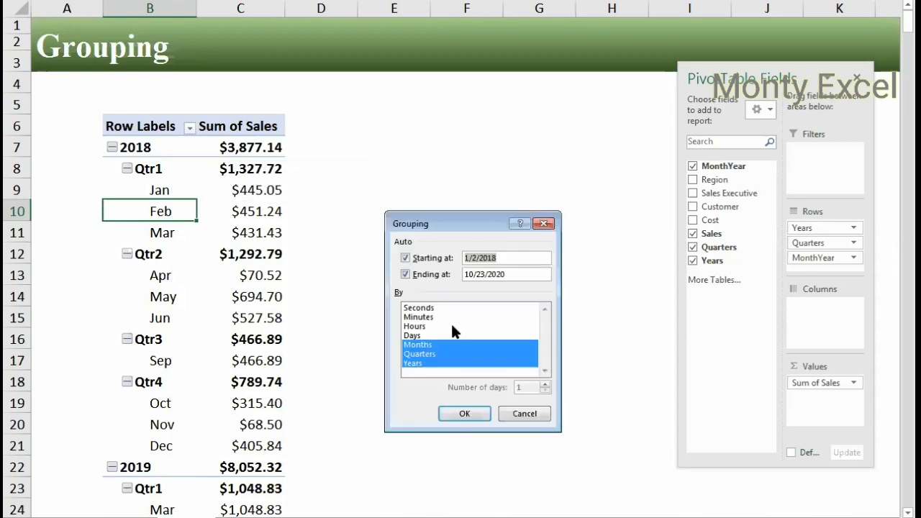
pyautogui.click(458, 330)
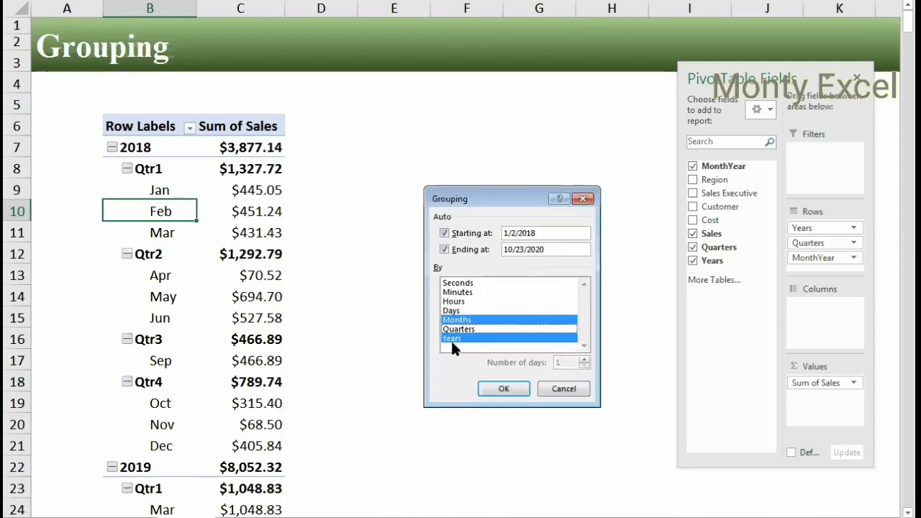
pyautogui.click(456, 321)
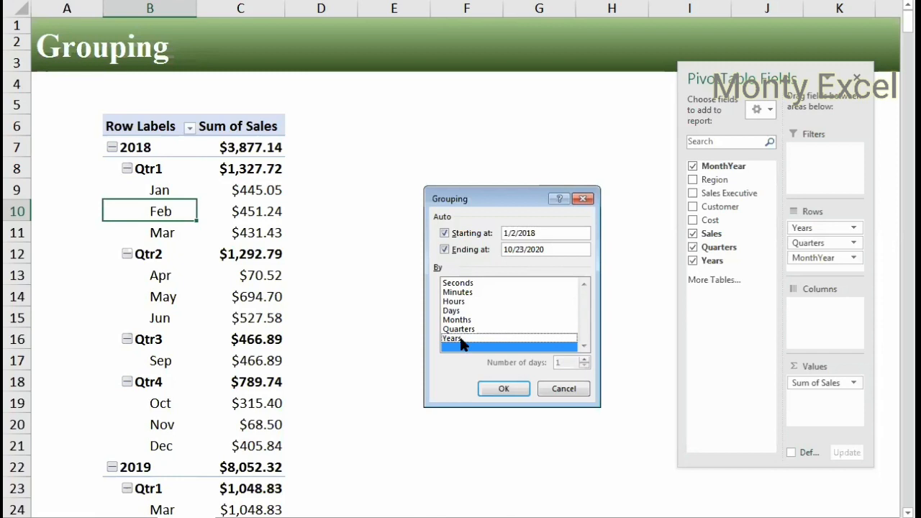
pyautogui.click(459, 329)
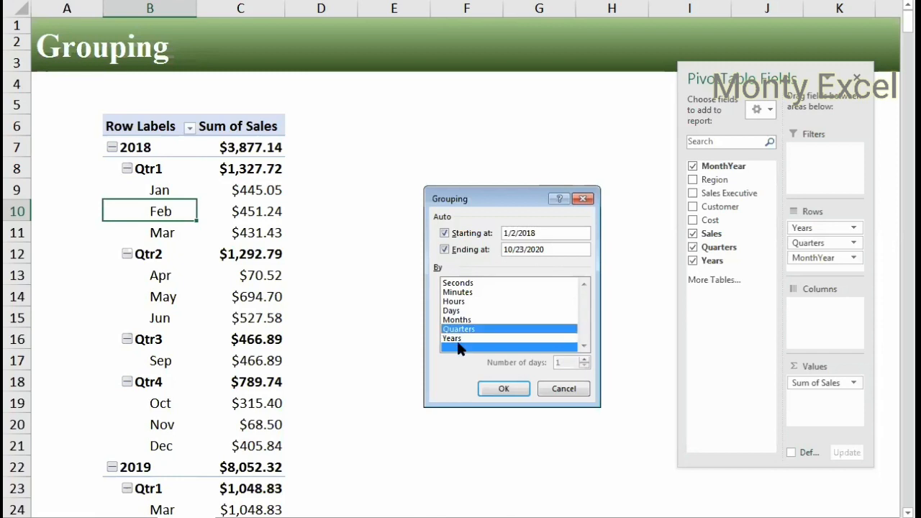
pyautogui.click(502, 389)
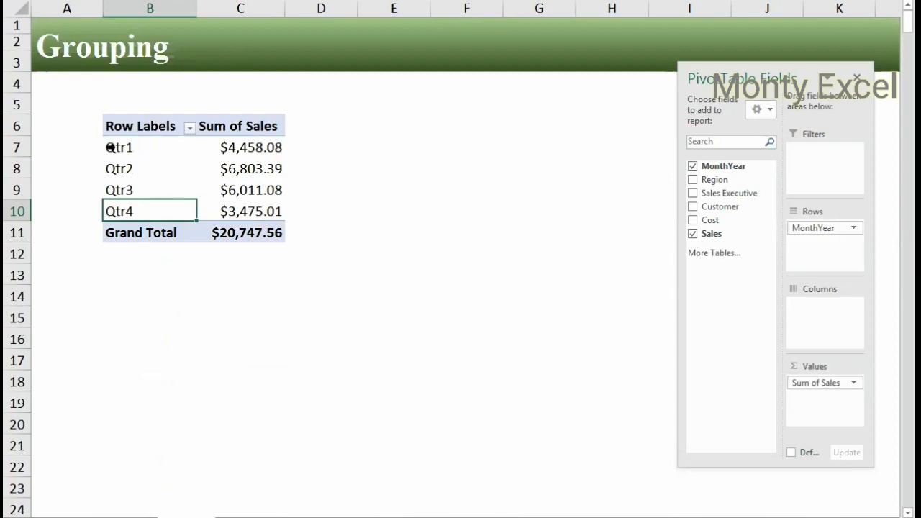
# - Review the combined quarter rows and regroup MonthYear by both Quarters and Years
pyautogui.click(112, 162)
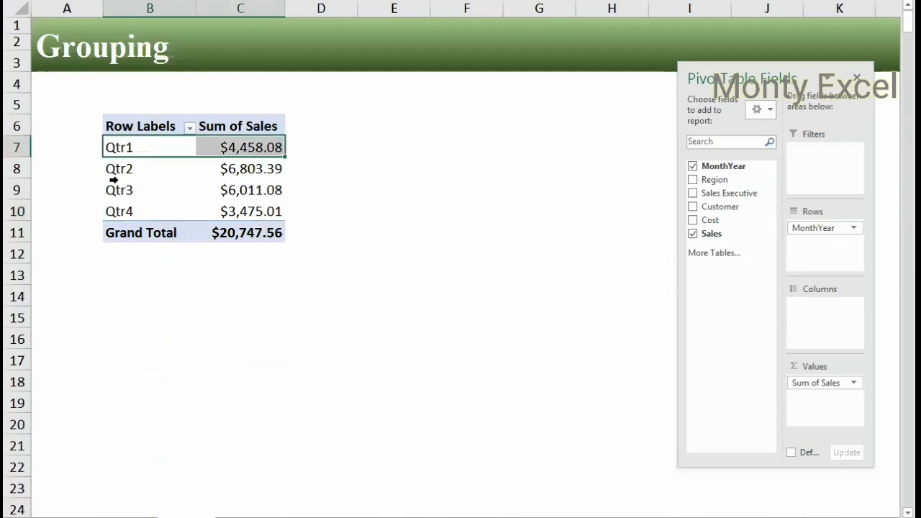
pyautogui.click(114, 182)
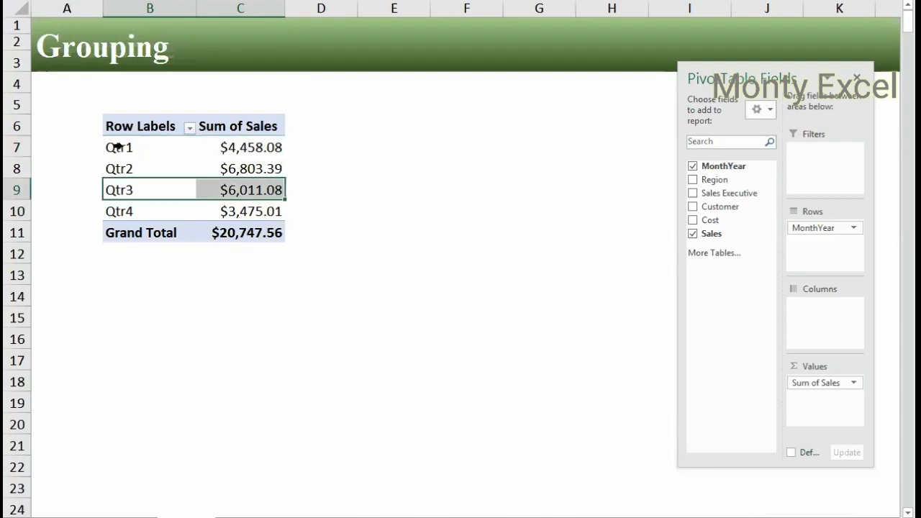
pyautogui.click(117, 146)
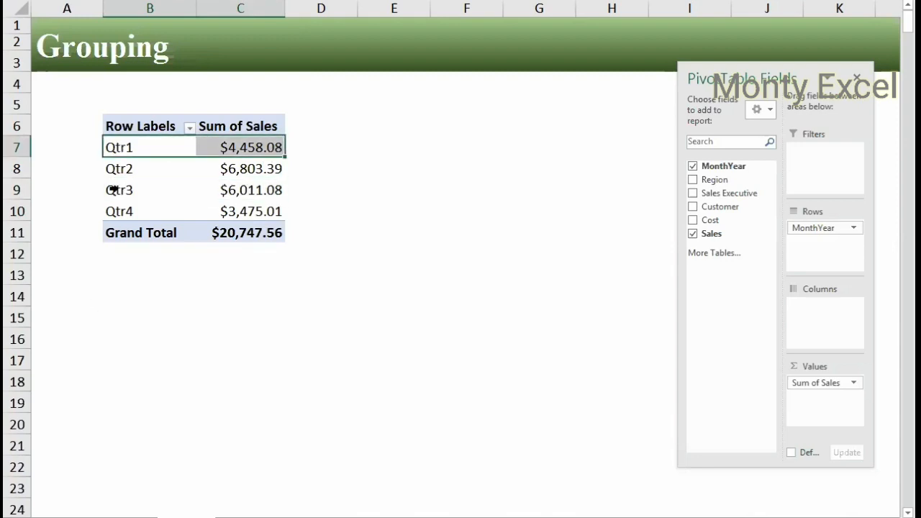
pyautogui.rightClick(118, 190)
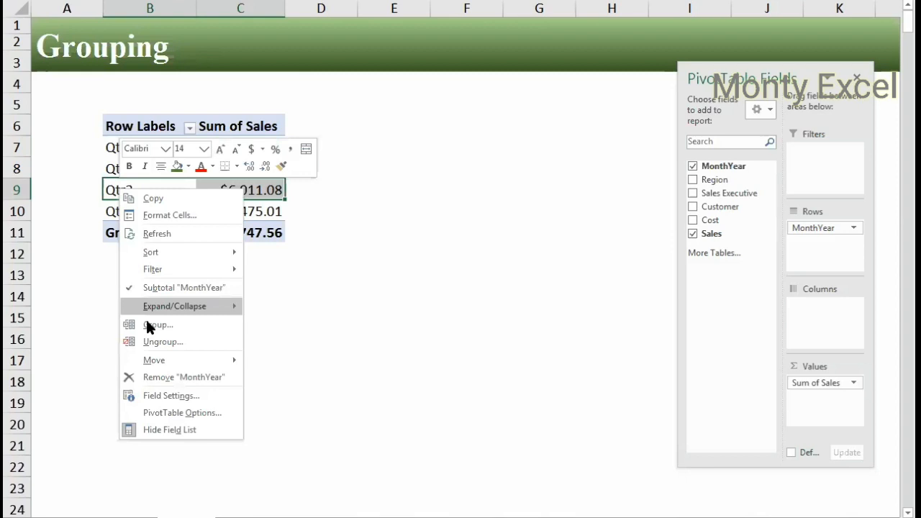
pyautogui.click(234, 324)
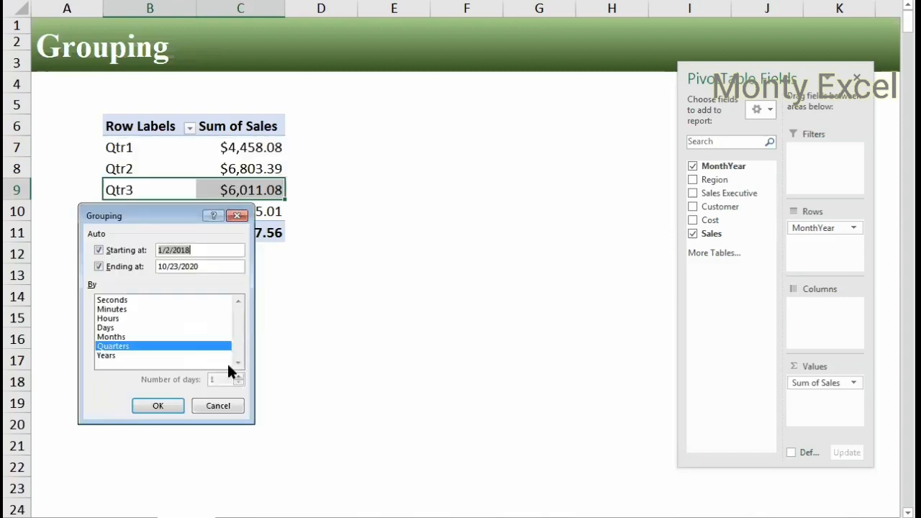
pyautogui.click(110, 354)
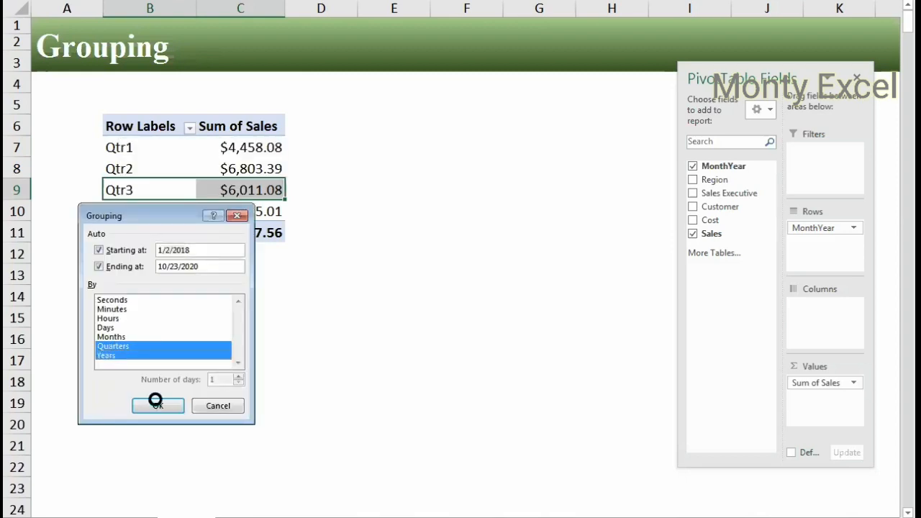
pyautogui.click(157, 405)
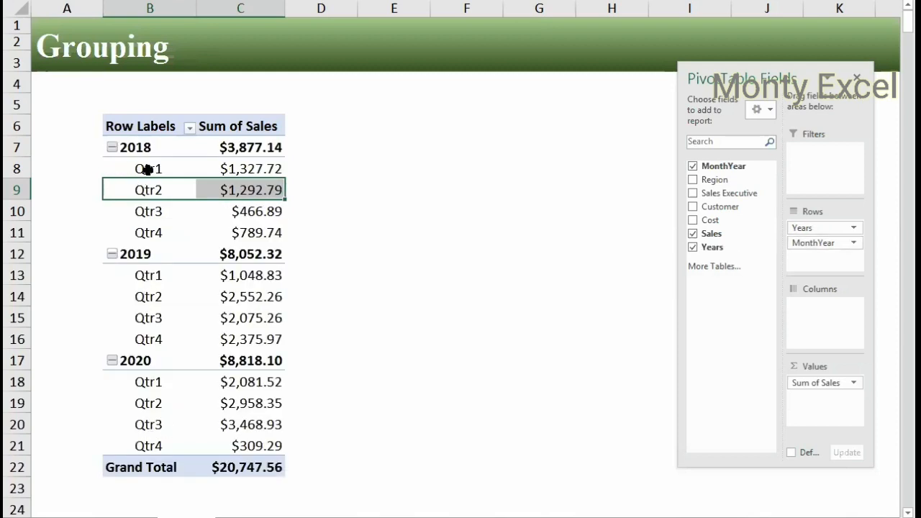
# - Check the quarters under 2018 and add the Region field to the PivotTable's Columns area
pyautogui.press('Up')
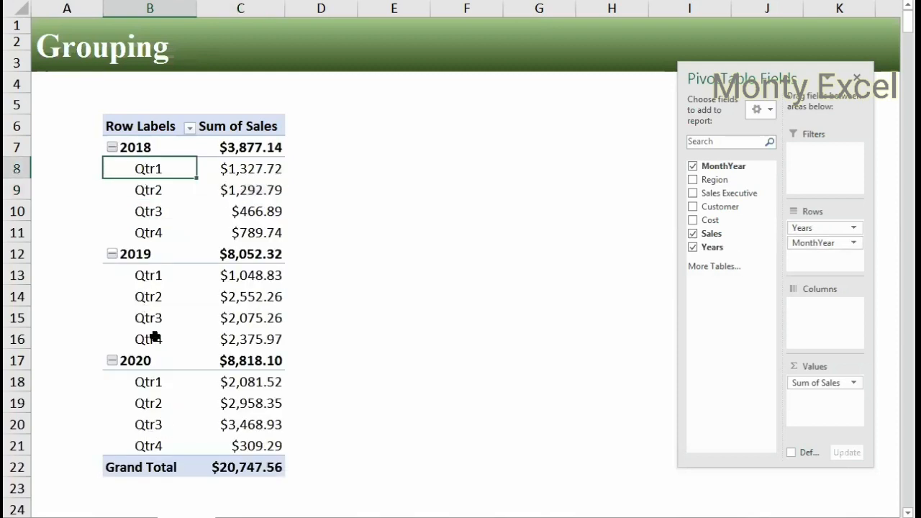
pyautogui.press('Down')
pyautogui.press('Down')
pyautogui.press('Down')
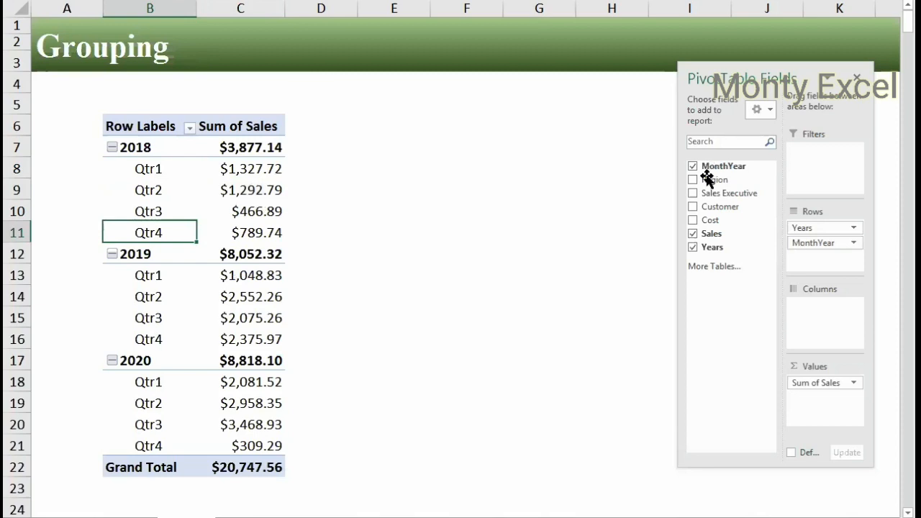
pyautogui.moveTo(706, 178); pyautogui.dragTo(813, 317)
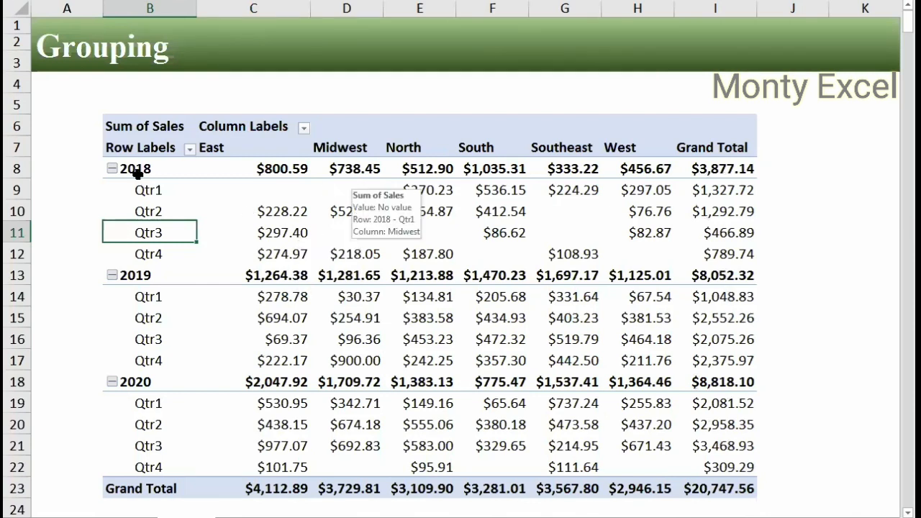
# - Set the report layout of the Region by Years and Quarters PivotTable to Tabular Form
pyautogui.click(185, 127)
pyautogui.click(225, 116)
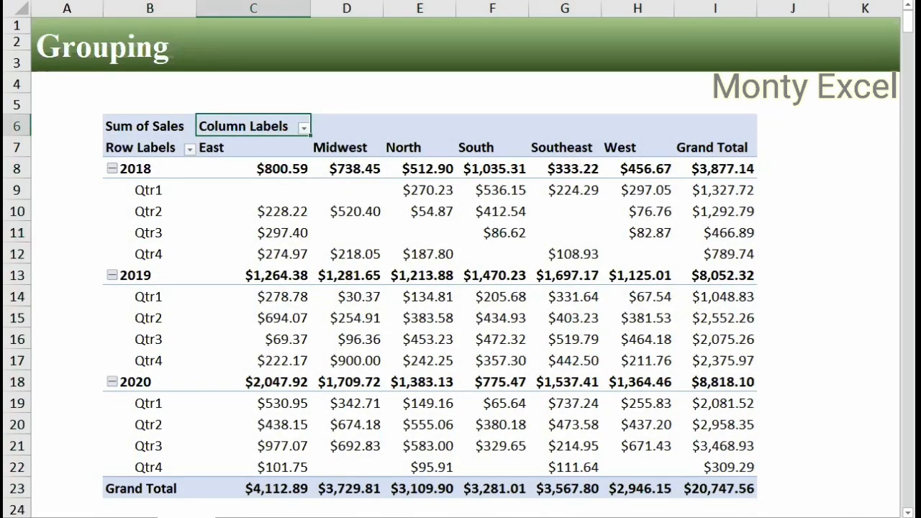
pyautogui.click(144, 4)
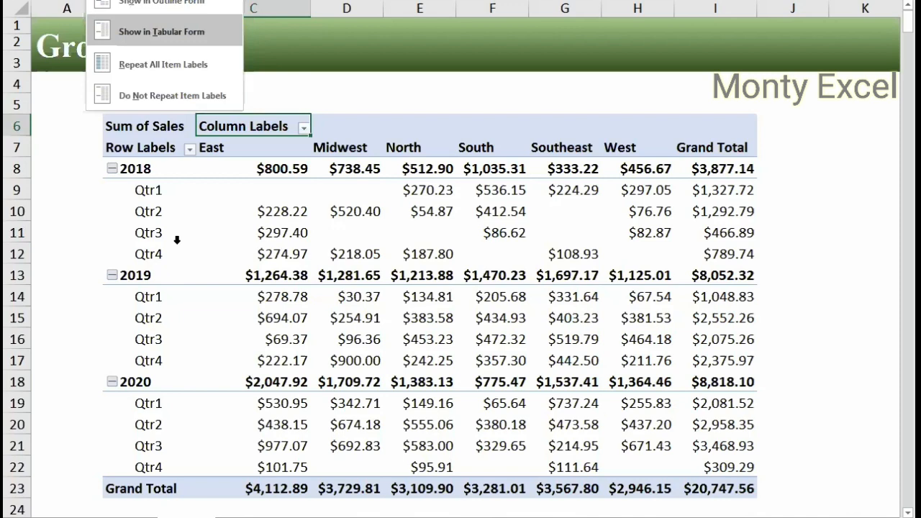
pyautogui.click(142, 147)
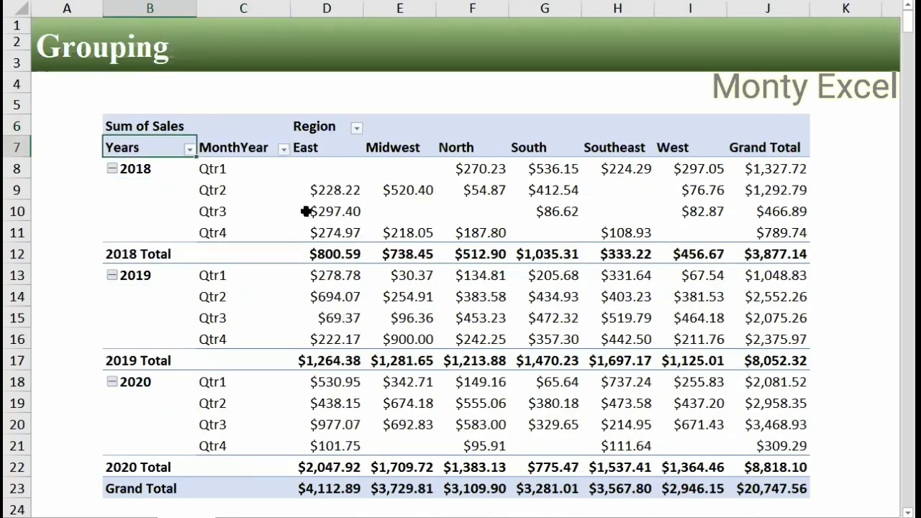
# - Remove the Years subtotal rows from the PivotTable
pyautogui.click(358, 248)
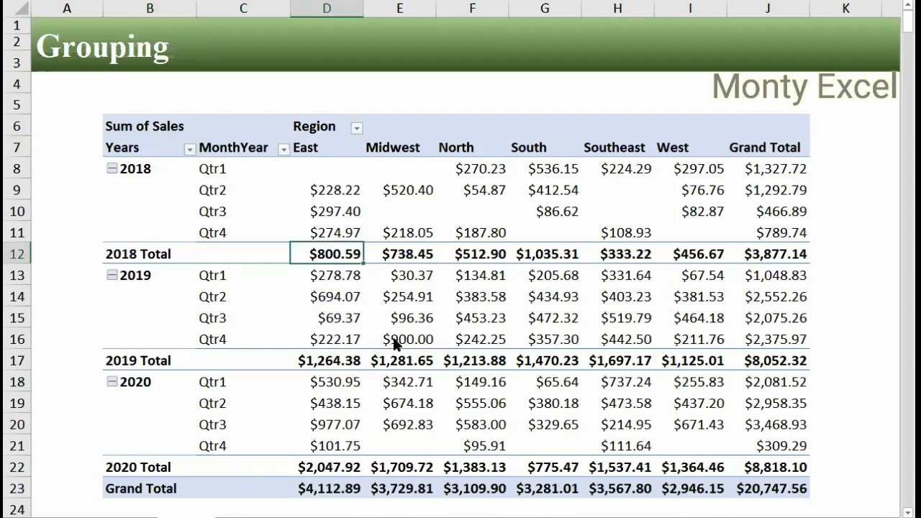
pyautogui.rightClick(359, 249)
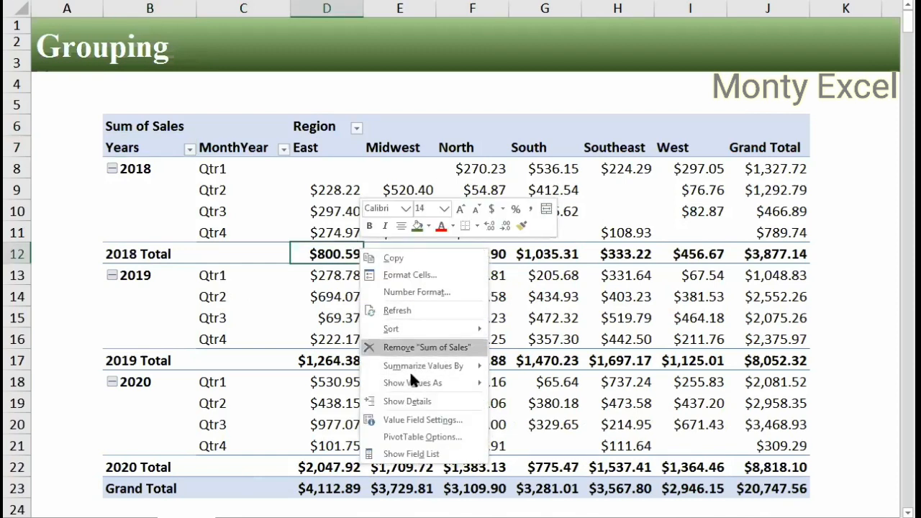
pyautogui.click(181, 255)
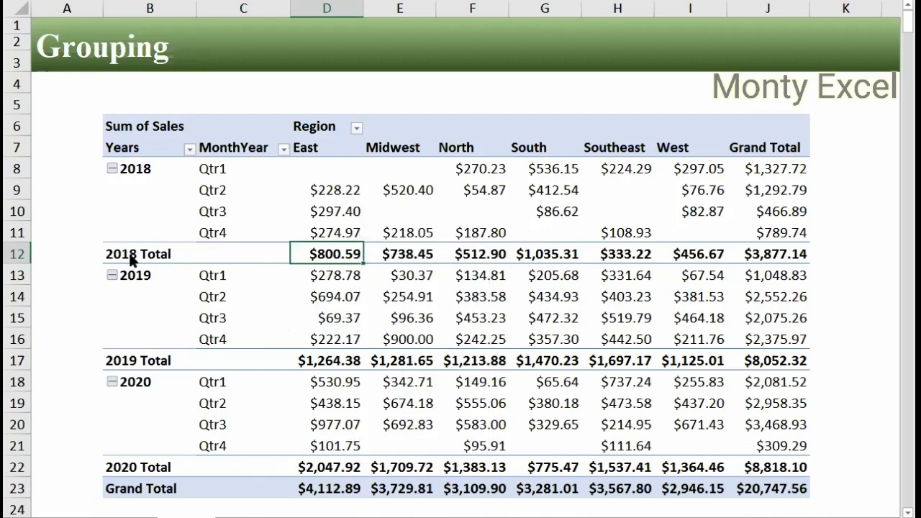
pyautogui.rightClick(128, 258)
pyautogui.click(219, 354)
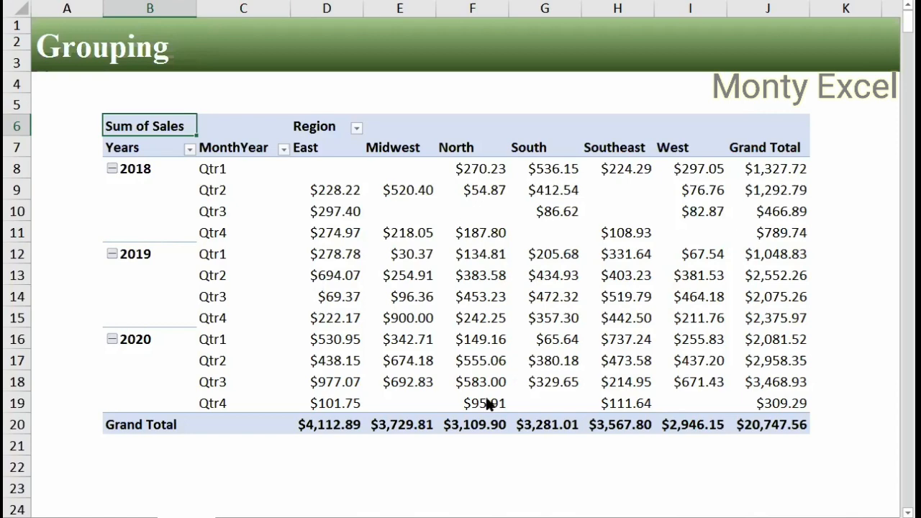
# - Show the PivotTable field list and look at the MonthYear dates in the source sales data
pyautogui.rightClick(459, 209)
pyautogui.click(492, 413)
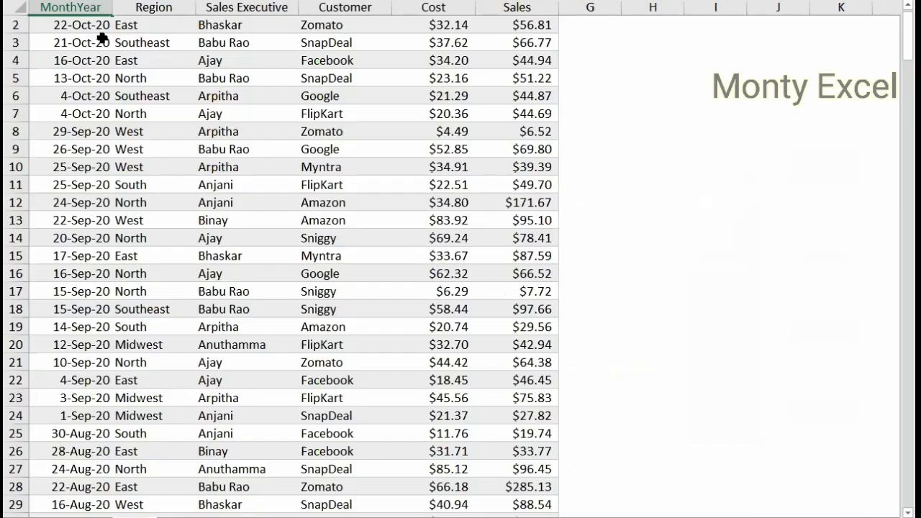
pyautogui.click(102, 38)
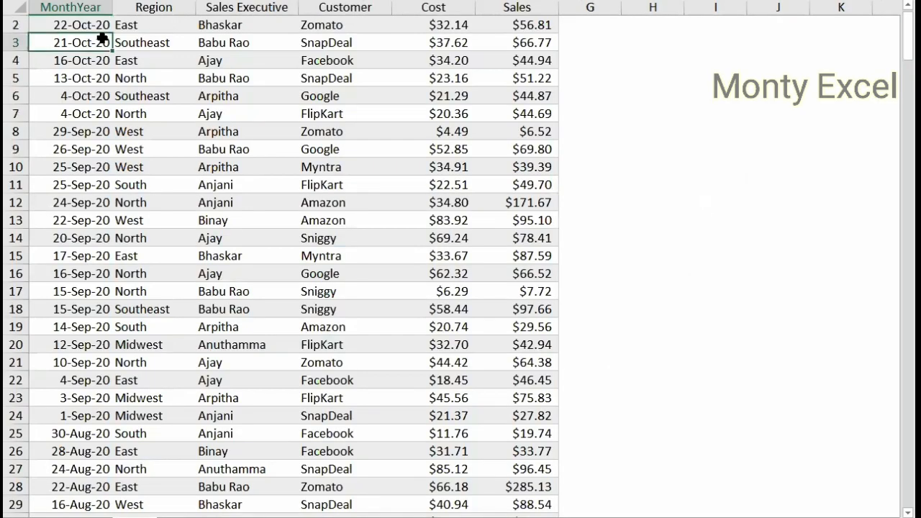
pyautogui.hotkey('ctrl', 'Home')
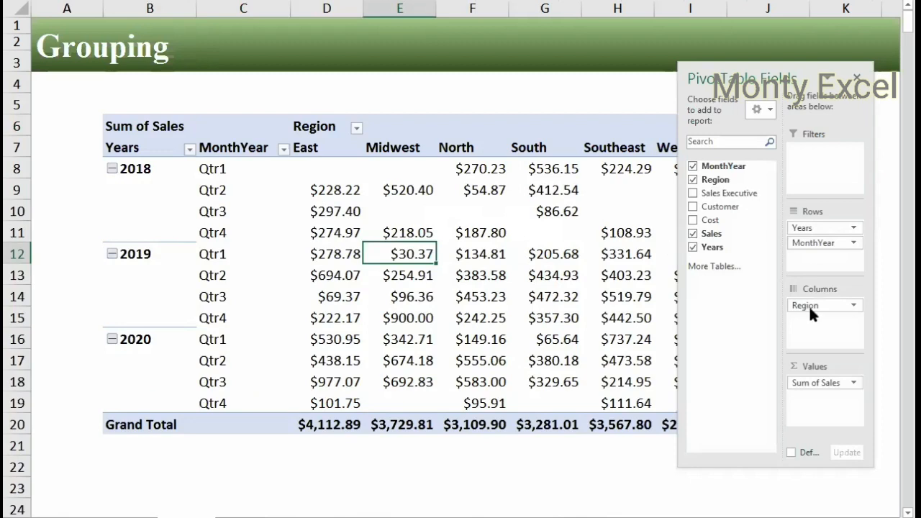
# - Remove the Region field from the PivotTable's Columns area and close the field list
pyautogui.hotkey('shift', 'F10')
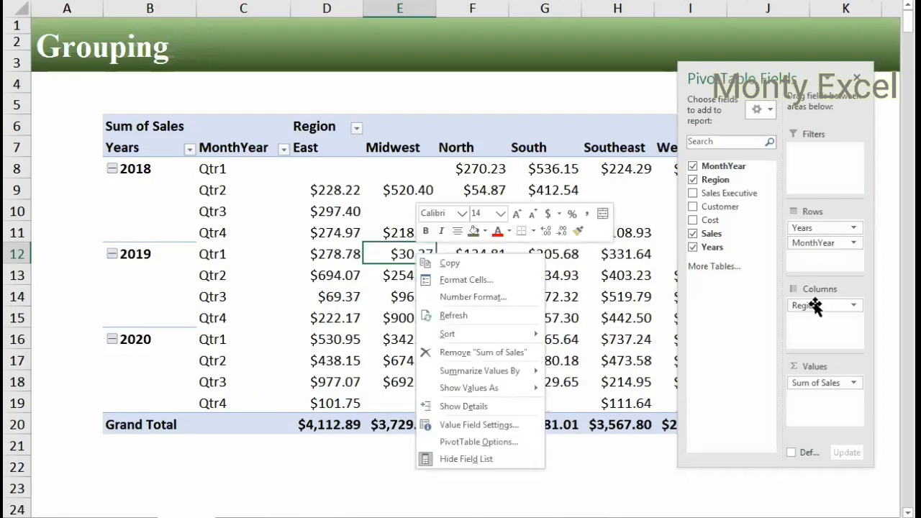
pyautogui.click(815, 306)
pyautogui.moveTo(806, 304); pyautogui.dragTo(14, 163)
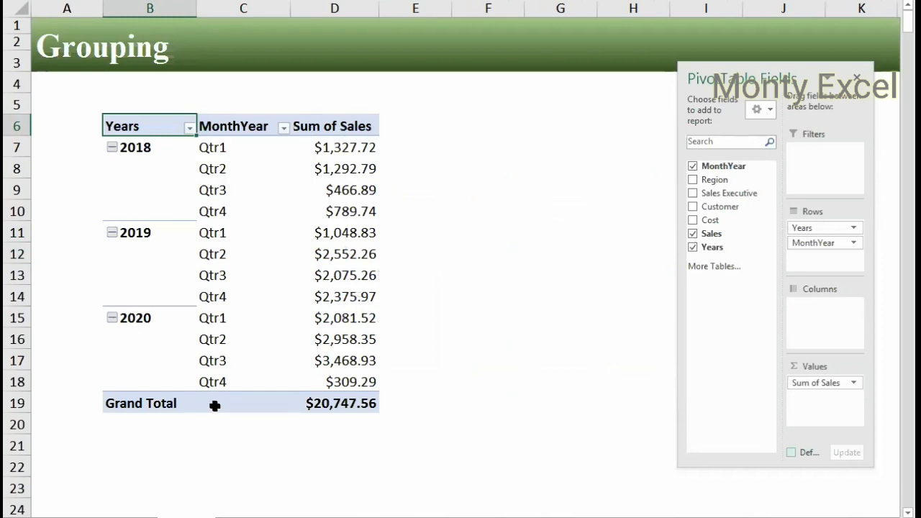
pyautogui.click(857, 79)
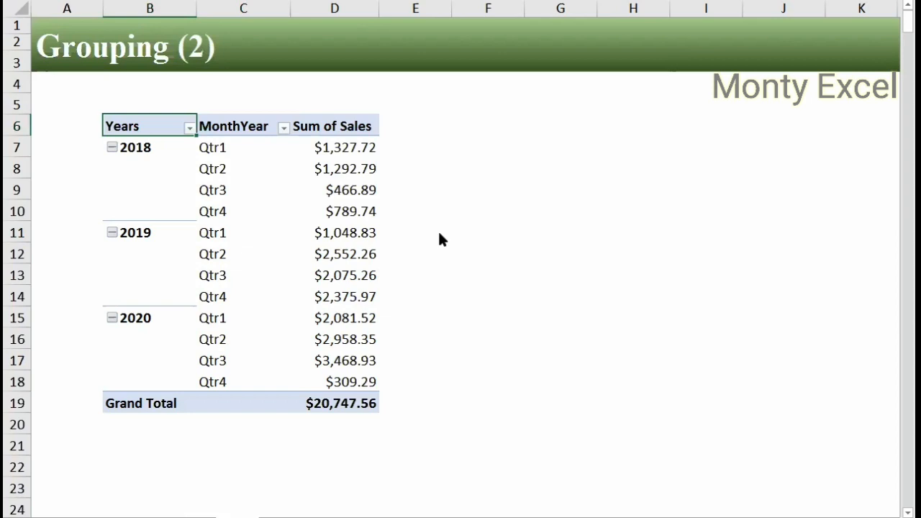
# - Duplicate the Grouping sheet and name the original Grouping by Dates and the copy Grouping by Number
pyautogui.click(443, 262)
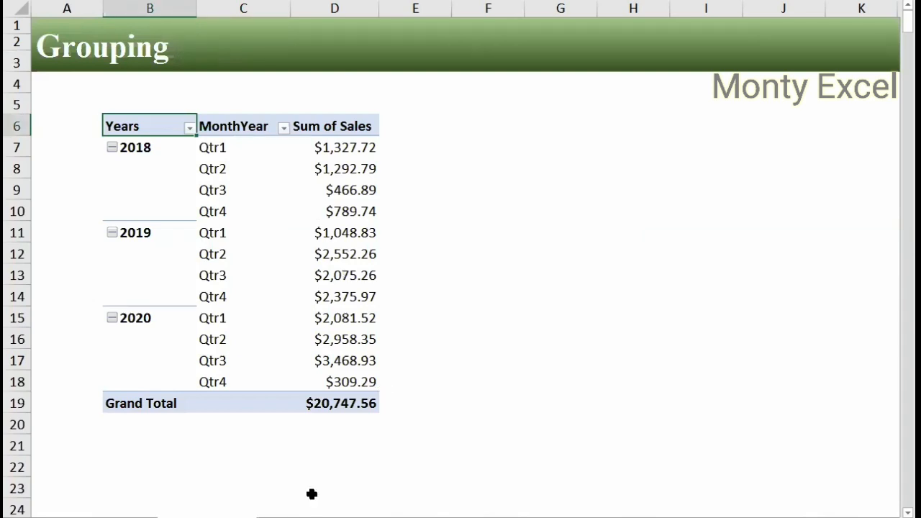
pyautogui.doubleClick(304, 517)
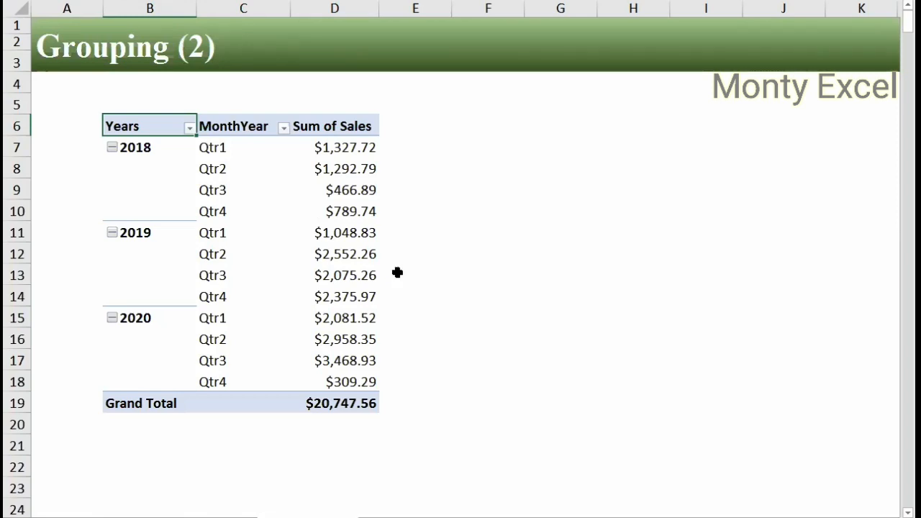
pyautogui.press('Return')
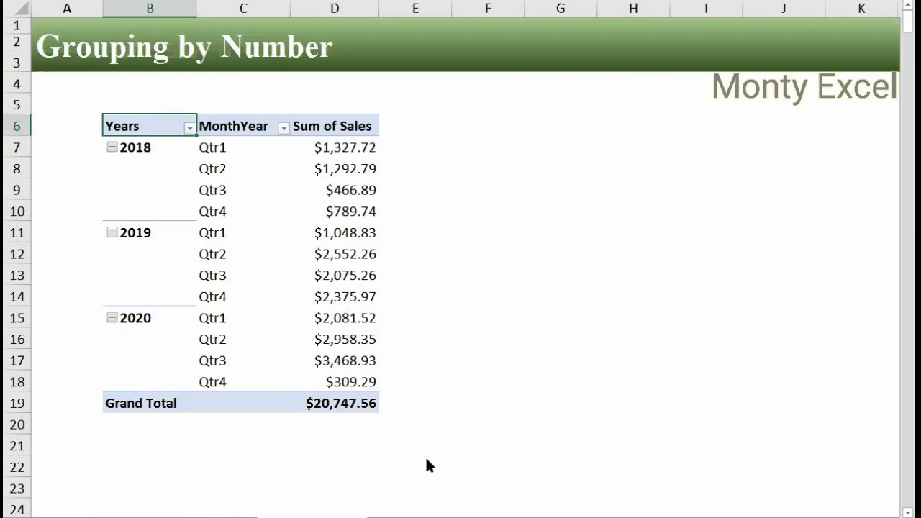
# - Show the field list on the Grouping by Number sheet and remove Years and MonthYear from the Rows area
pyautogui.rightClick(344, 255)
pyautogui.click(454, 461)
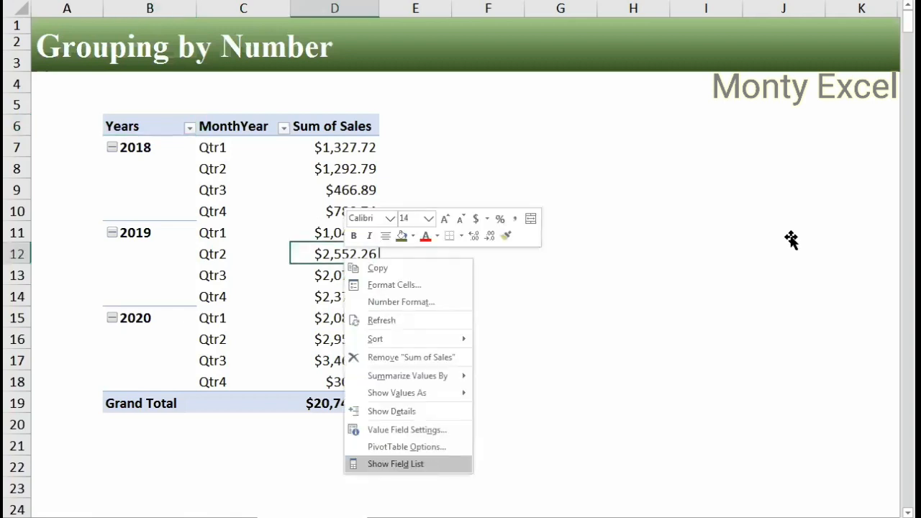
pyautogui.moveTo(811, 234); pyautogui.dragTo(698, 226)
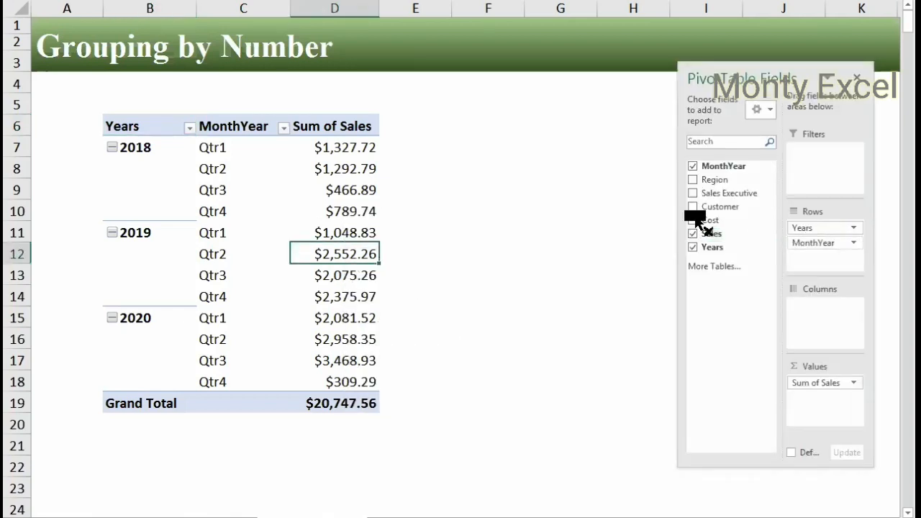
pyautogui.moveTo(811, 233); pyautogui.dragTo(717, 235)
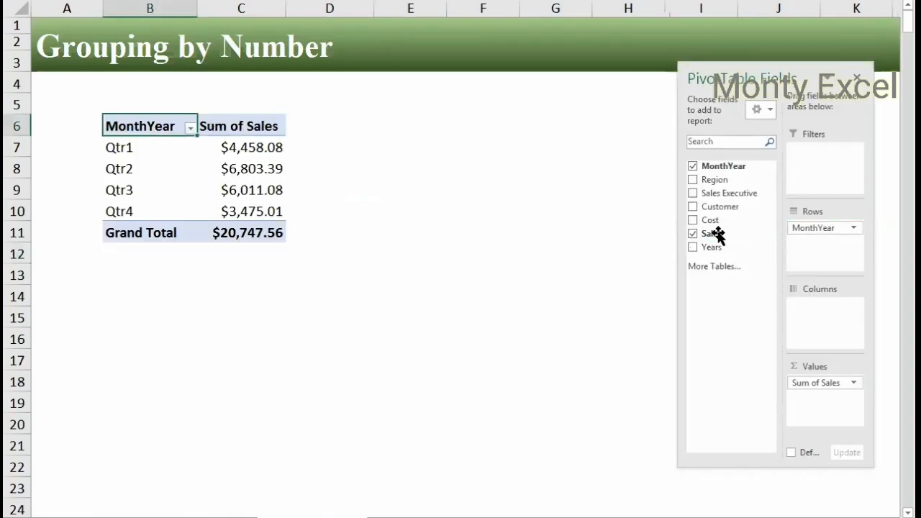
pyautogui.click(804, 378)
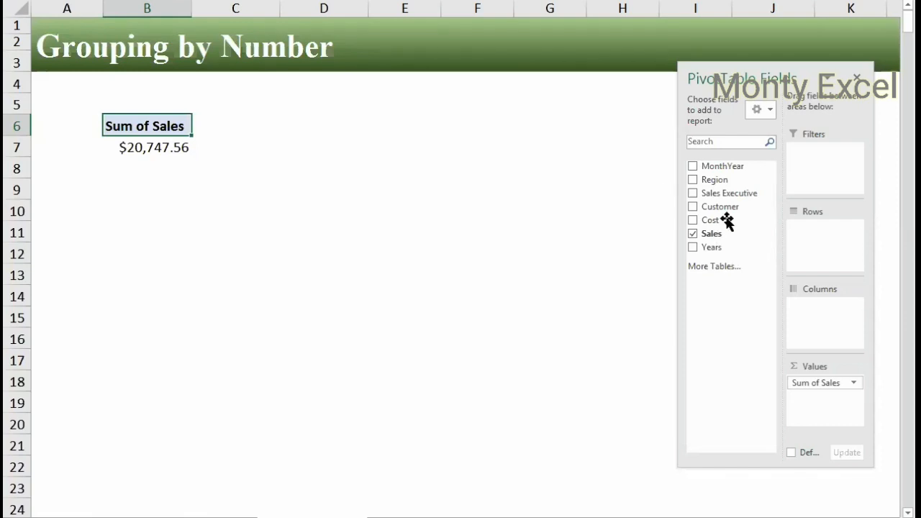
# - Try Region in the PivotTable's Rows area and remove the field again
pyautogui.moveTo(719, 179); pyautogui.dragTo(817, 259)
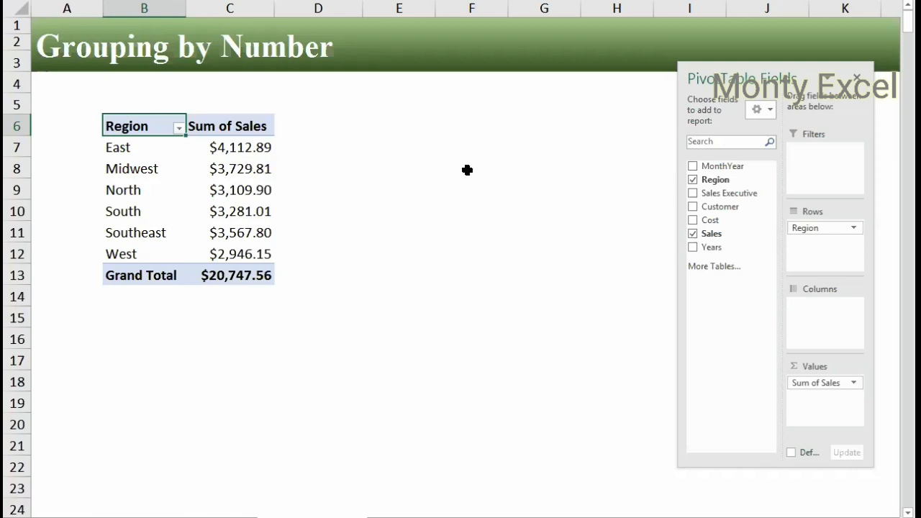
pyautogui.click(328, 173)
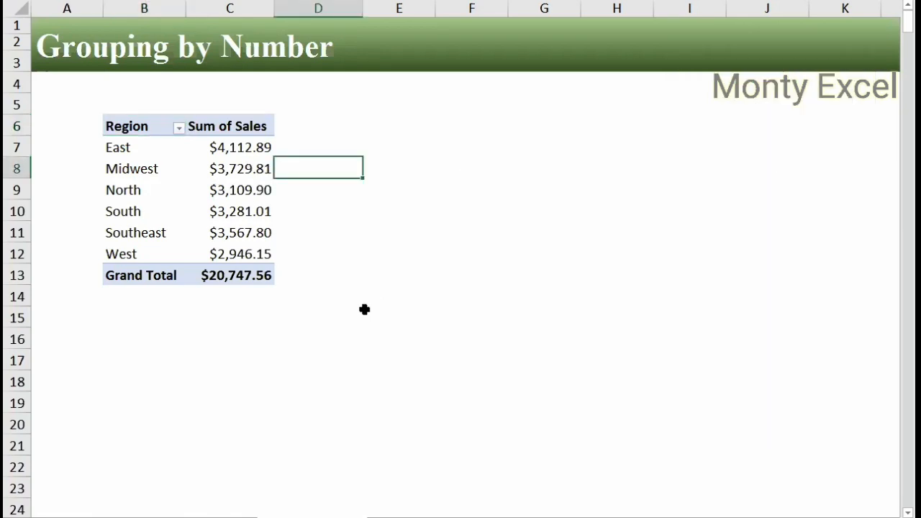
pyautogui.click(230, 177)
pyautogui.moveTo(806, 230); pyautogui.dragTo(606, 182)
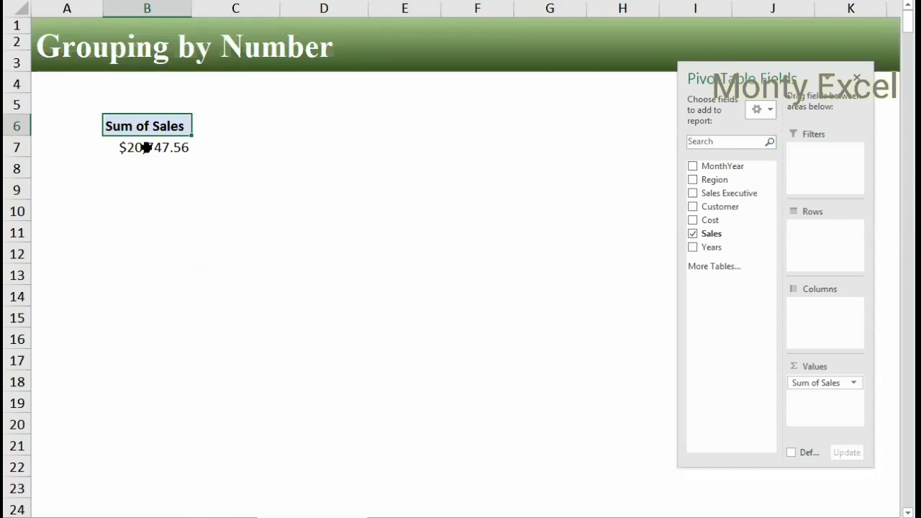
# - Check the commands available for the Sum of Sales total in cell B7
pyautogui.click(162, 147)
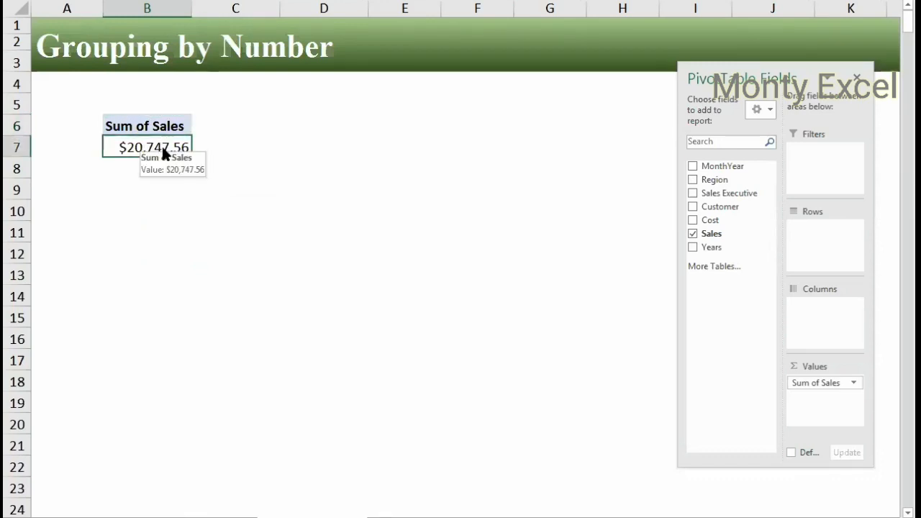
pyautogui.rightClick(163, 149)
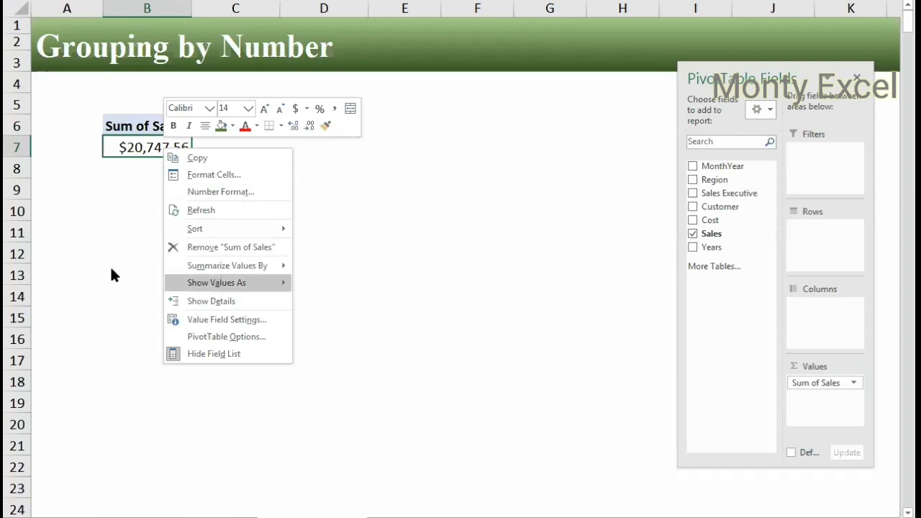
pyautogui.click(141, 135)
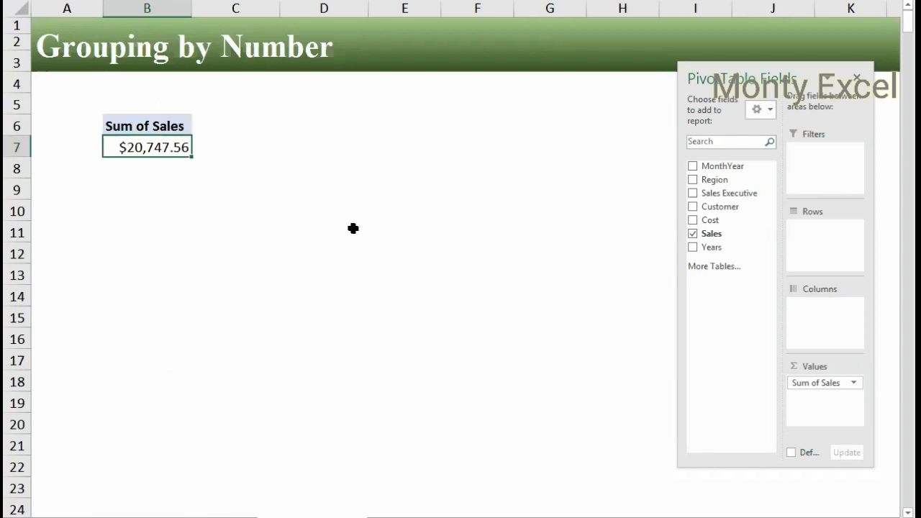
# - Try Region in the Rows area while checking the sales values for a grouping command, and undo adding it
pyautogui.moveTo(713, 221); pyautogui.dragTo(789, 270)
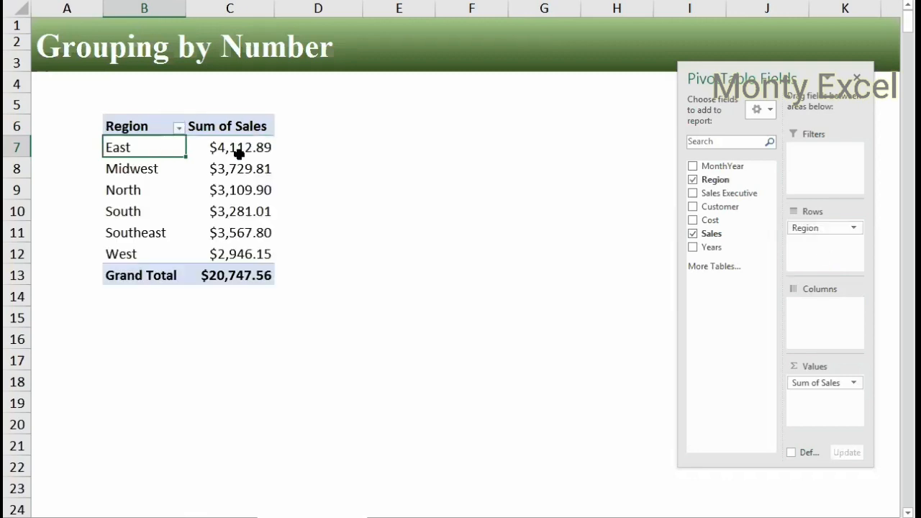
pyautogui.rightClick(252, 148)
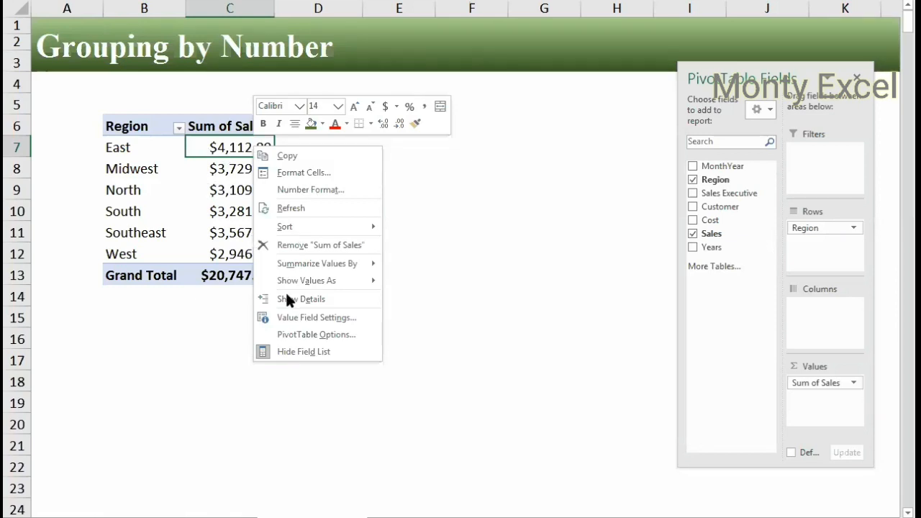
pyautogui.moveTo(234, 172); pyautogui.dragTo(235, 236)
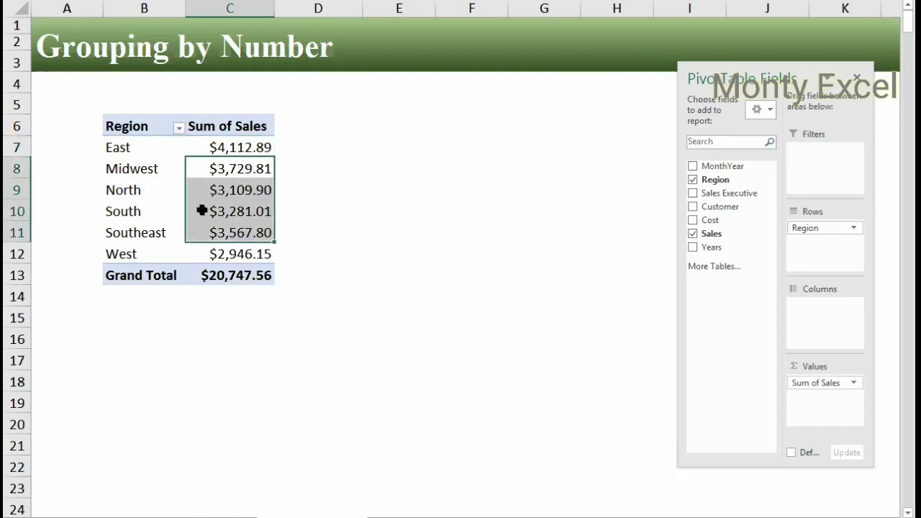
pyautogui.hotkey('ctrl', 'z')
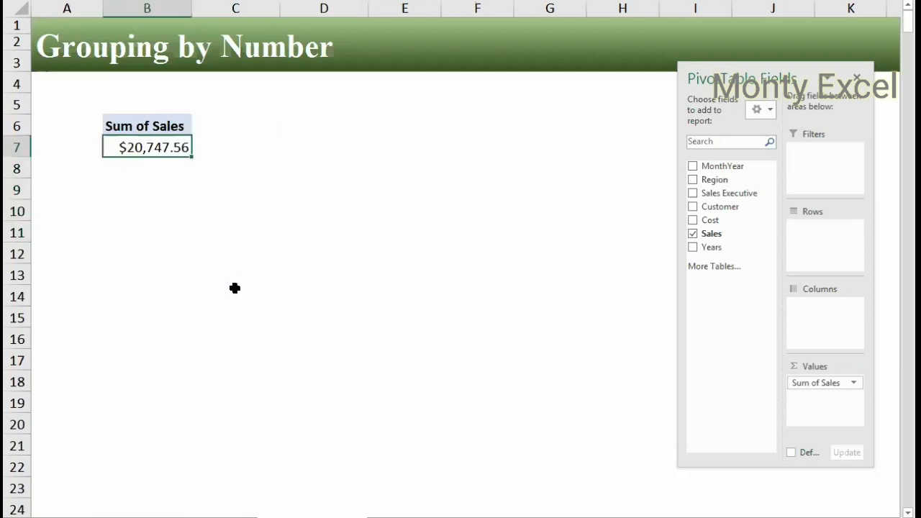
# - Undo the removal of MonthYear from the Rows area and check the commands available for the Qtr2 sales value
pyautogui.press('Up')
pyautogui.hotkey('ctrl', 'z')
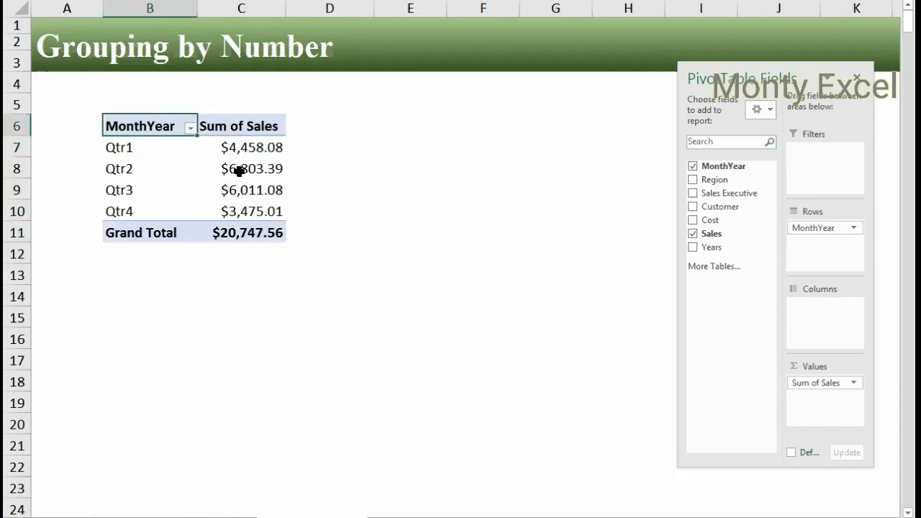
pyautogui.rightClick(248, 168)
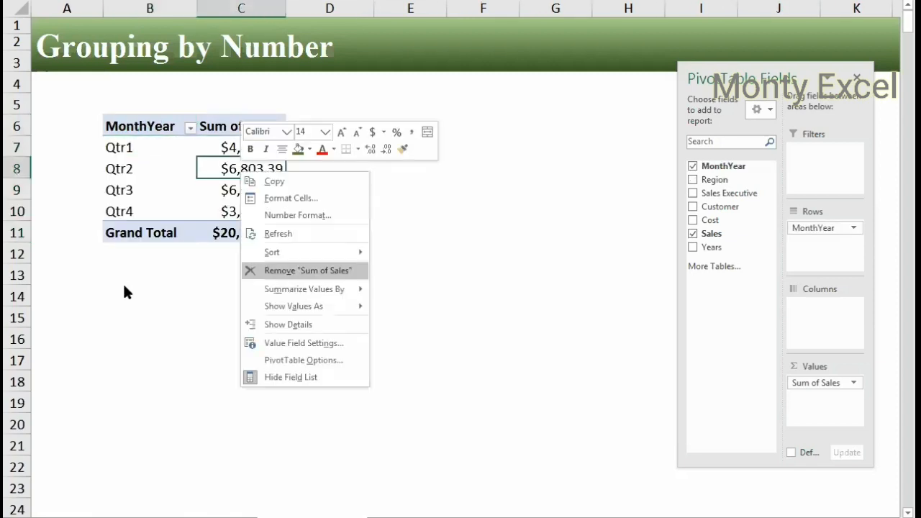
pyautogui.click(180, 287)
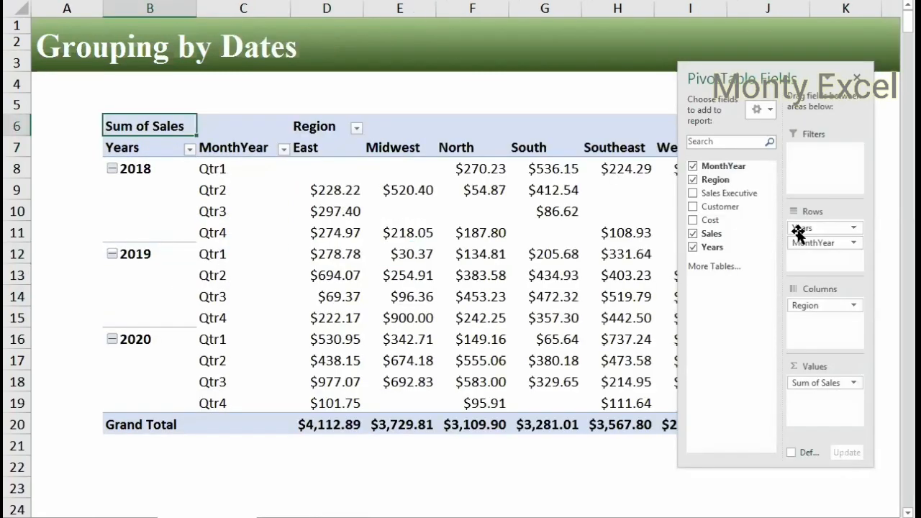
# - Clear all fields from the Grouping by Dates PivotTable and add Sales to the Values area
pyautogui.moveTo(820, 243); pyautogui.dragTo(713, 321)
pyautogui.click(710, 234)
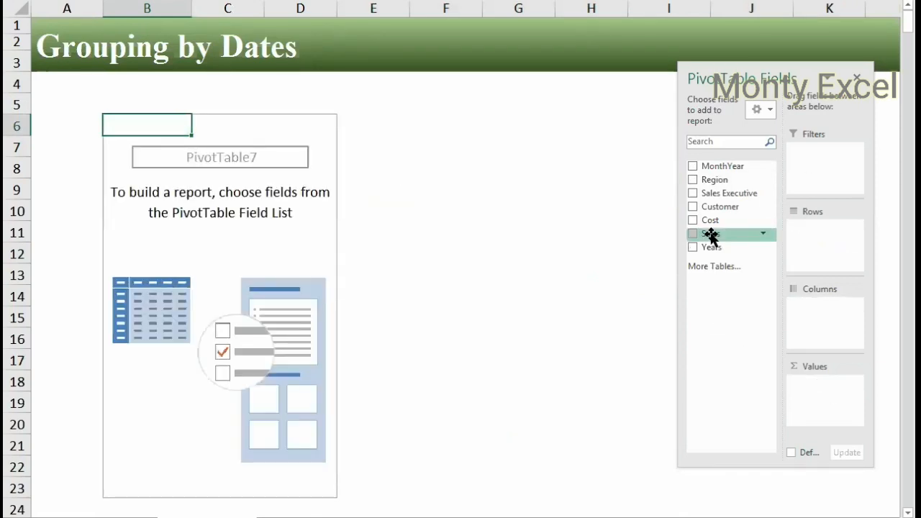
pyautogui.moveTo(711, 235); pyautogui.dragTo(808, 393)
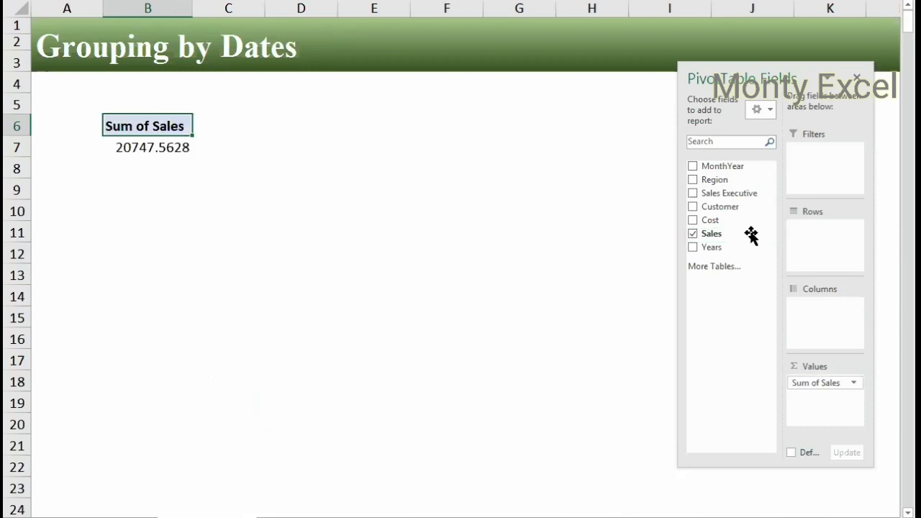
# - Check the summarising options for the Sum of Sales total and move Sales from the Values area to the Rows area
pyautogui.moveTo(715, 180); pyautogui.dragTo(149, 148)
pyautogui.rightClick(149, 145)
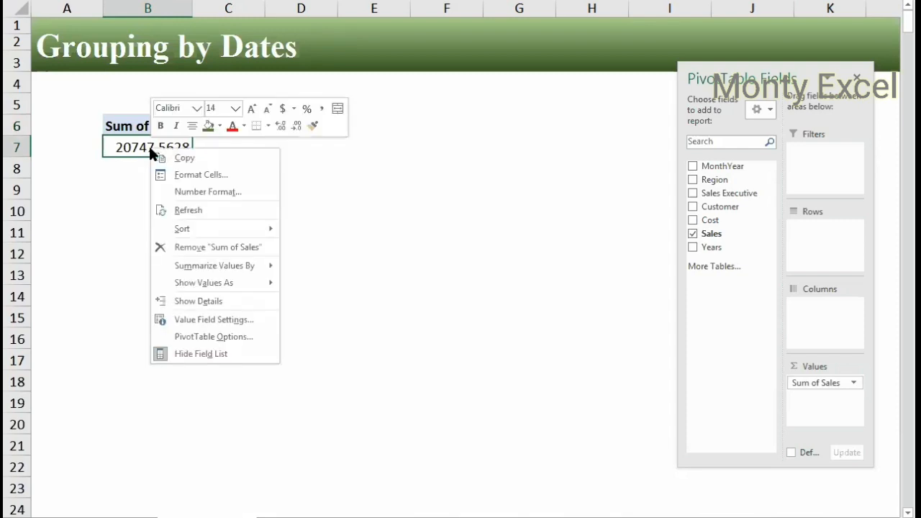
pyautogui.moveTo(226, 264)
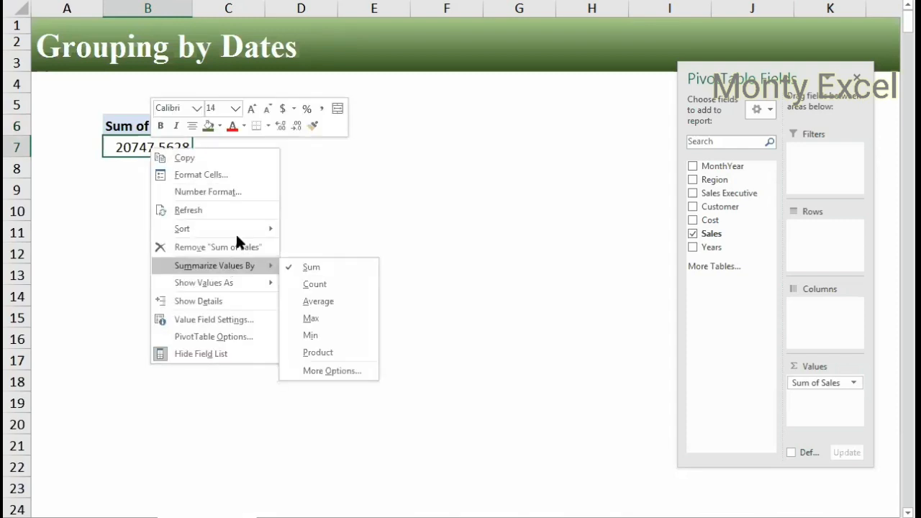
pyautogui.moveTo(243, 230)
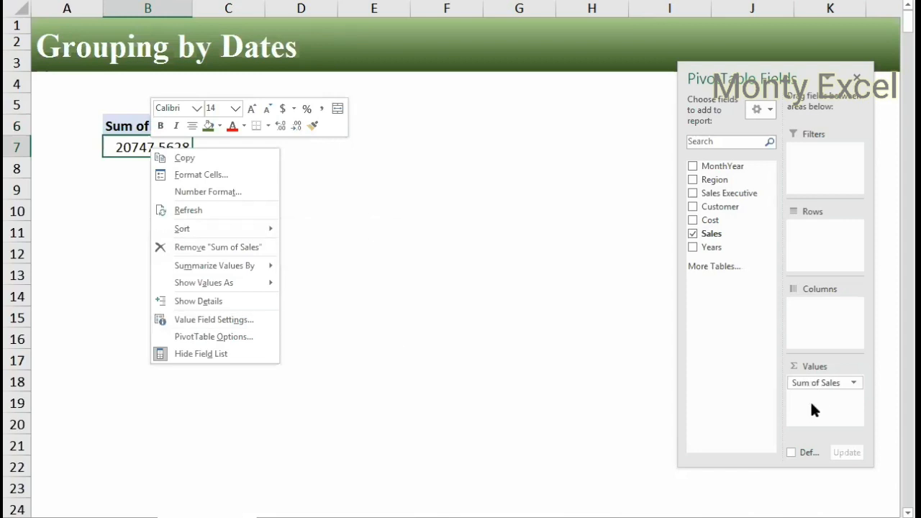
pyautogui.moveTo(808, 383); pyautogui.dragTo(818, 249)
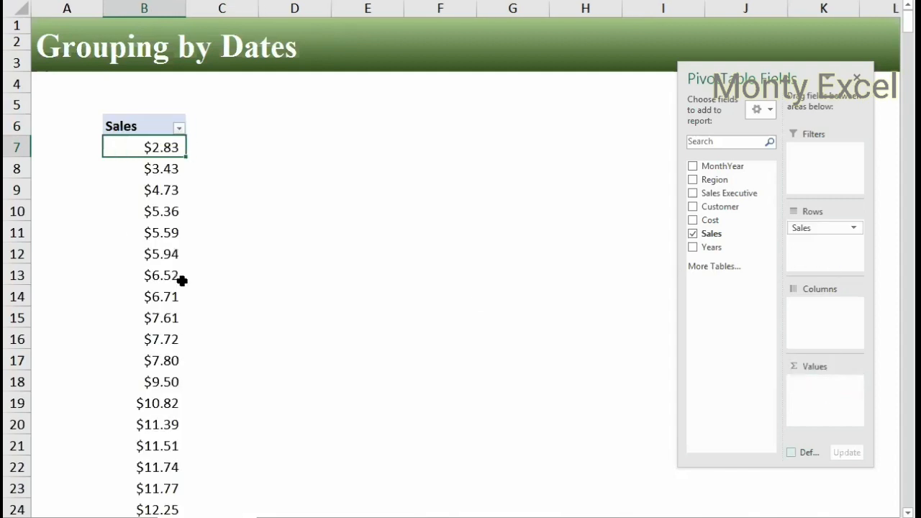
# - Try to group the Sales amounts listed in the PivotTable's rows
pyautogui.rightClick(164, 218)
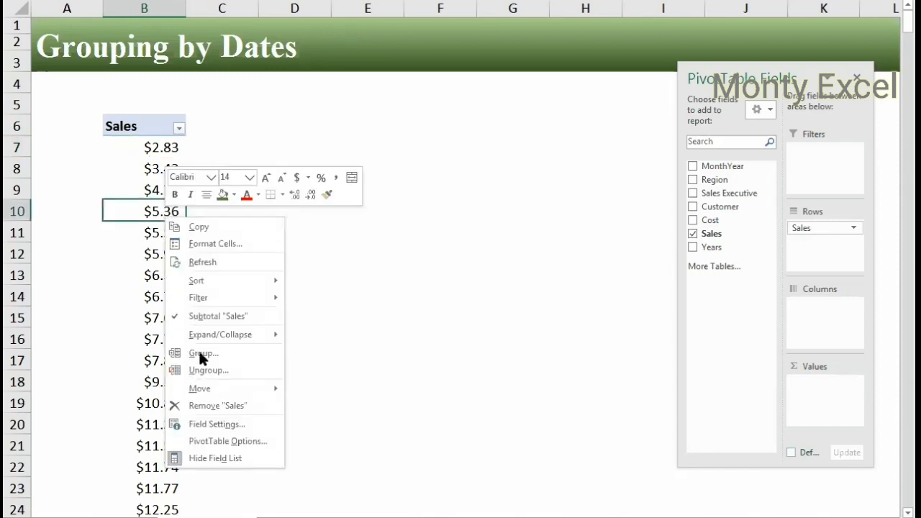
pyautogui.click(253, 360)
pyautogui.click(265, 384)
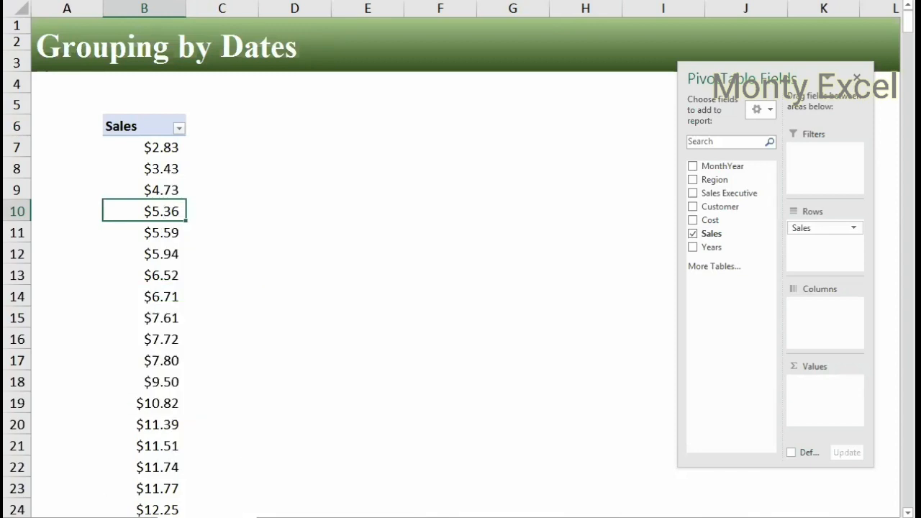
# - Examine the Cost and Sales amounts in the first rows of the source sales data
pyautogui.hotkey('ctrl', 'pageup')
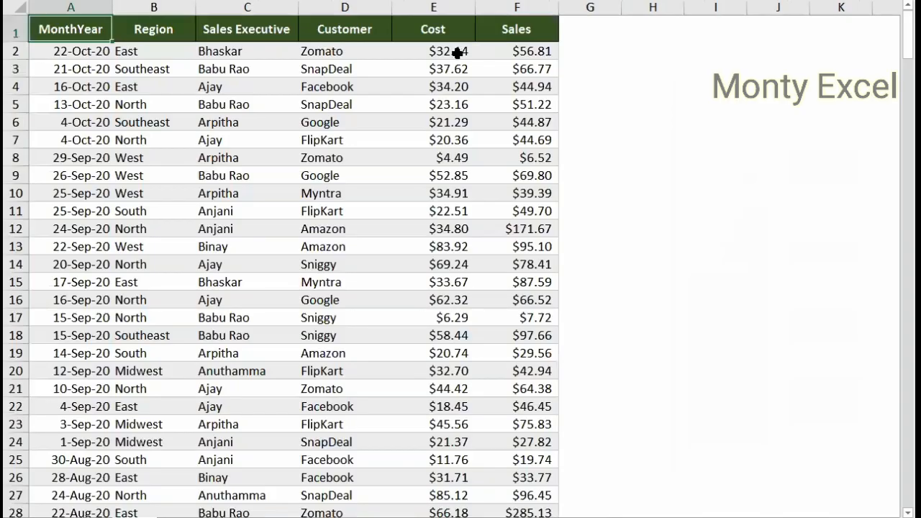
pyautogui.click(458, 52)
pyautogui.click(531, 50)
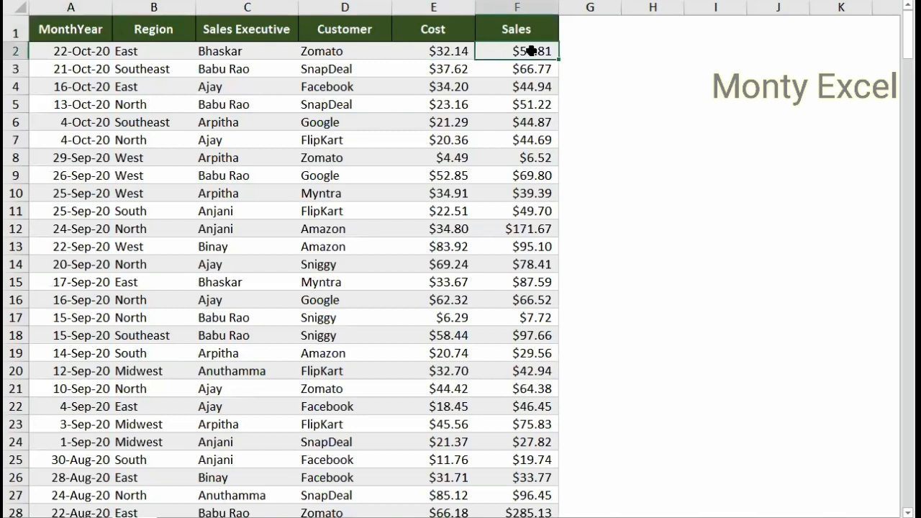
pyautogui.moveTo(531, 51); pyautogui.dragTo(531, 105)
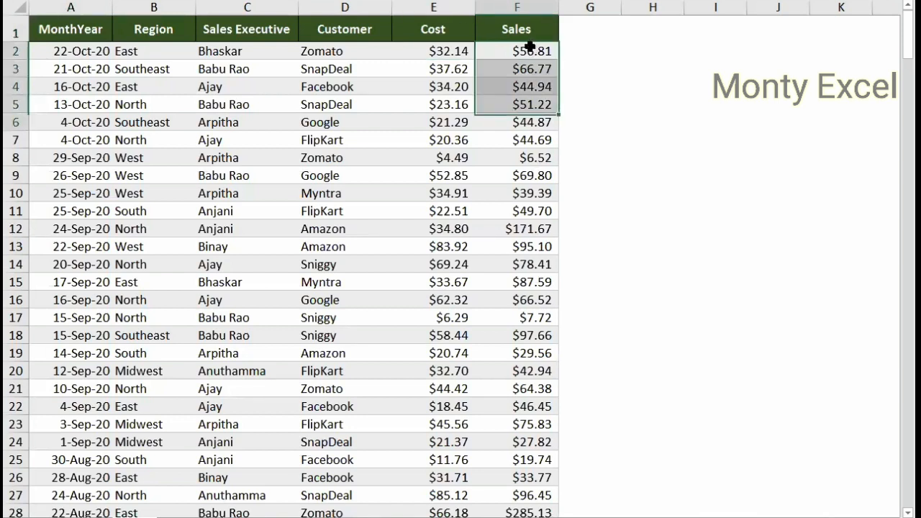
pyautogui.hotkey('shift', 'Down')
pyautogui.hotkey('shift', 'Down')
pyautogui.hotkey('shift', 'Down')
pyautogui.hotkey('shift', 'Down')
pyautogui.hotkey('shift', 'Down')
pyautogui.hotkey('shift', 'Down')
pyautogui.hotkey('shift', 'Down')
pyautogui.hotkey('shift', 'Down')
pyautogui.hotkey('shift', 'Down')
pyautogui.hotkey('shift', 'Down')
pyautogui.hotkey('shift', 'BackSpace')
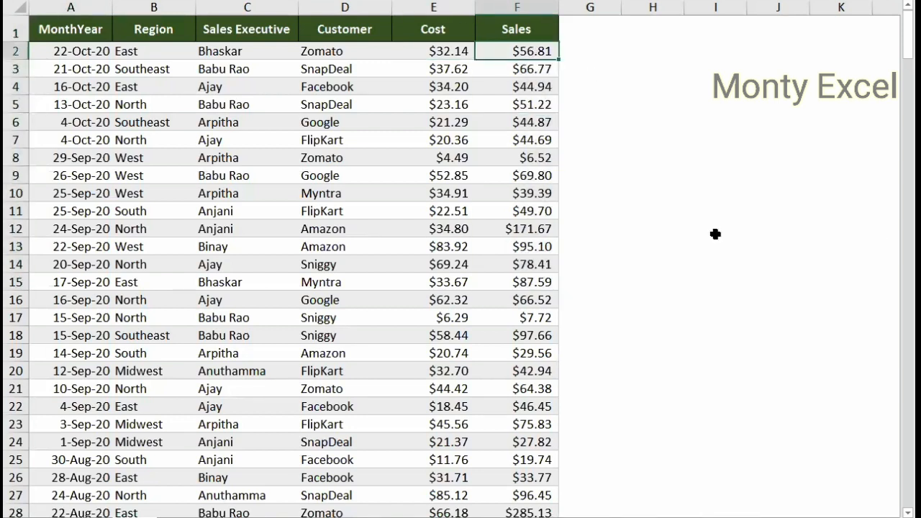
# - Enter sample range bounds in columns G and H beside the source data: 0 and 1000 in row 3, 100 and 2000 in row 4
pyautogui.press('Right')
pyautogui.press('Down')
pyautogui.write('0')
pyautogui.press('Tab')
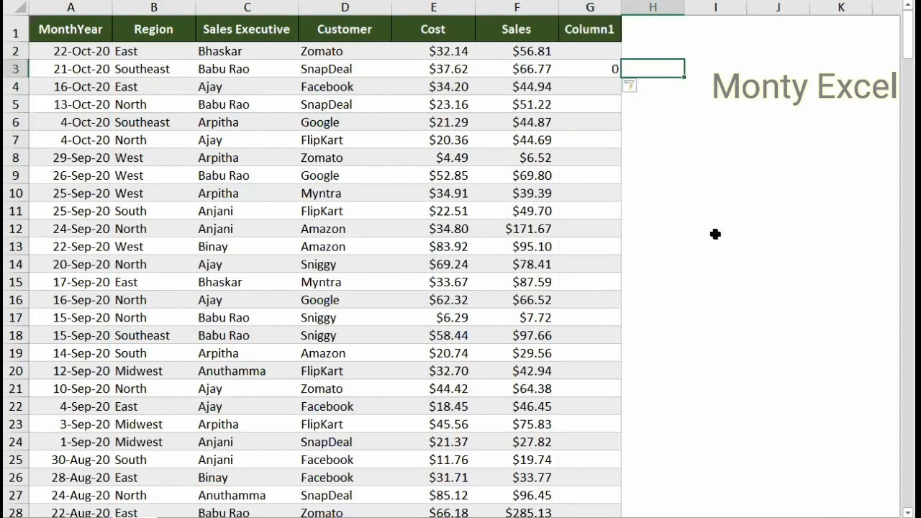
pyautogui.write('1000')
pyautogui.press('Return')
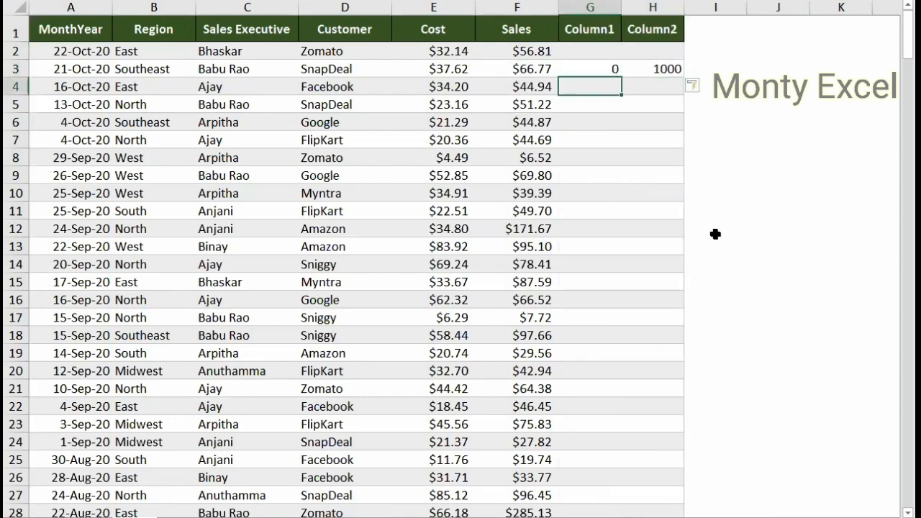
pyautogui.write('100')
pyautogui.press('Tab')
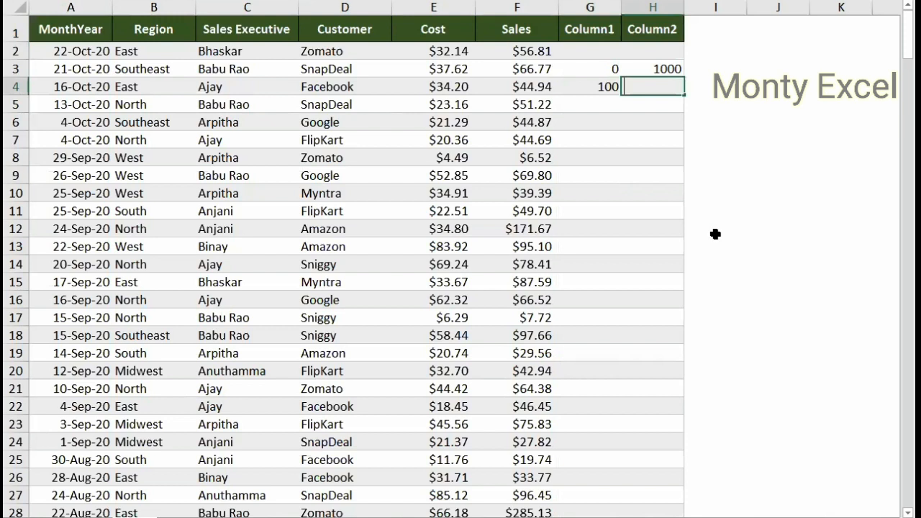
pyautogui.write('2000')
pyautogui.press('Return')
# - Undo the sample range bounds entered beside the Sales column
pyautogui.hotkey('ctrl', 'z')
pyautogui.hotkey('ctrl', 'z')
pyautogui.hotkey('ctrl', 'z')
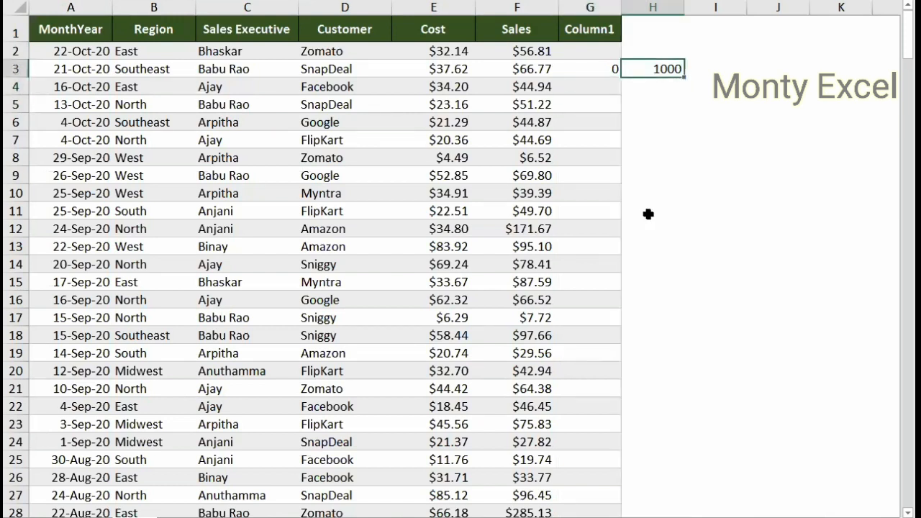
pyautogui.hotkey('ctrl', 'z')
pyautogui.hotkey('ctrl', 'z')
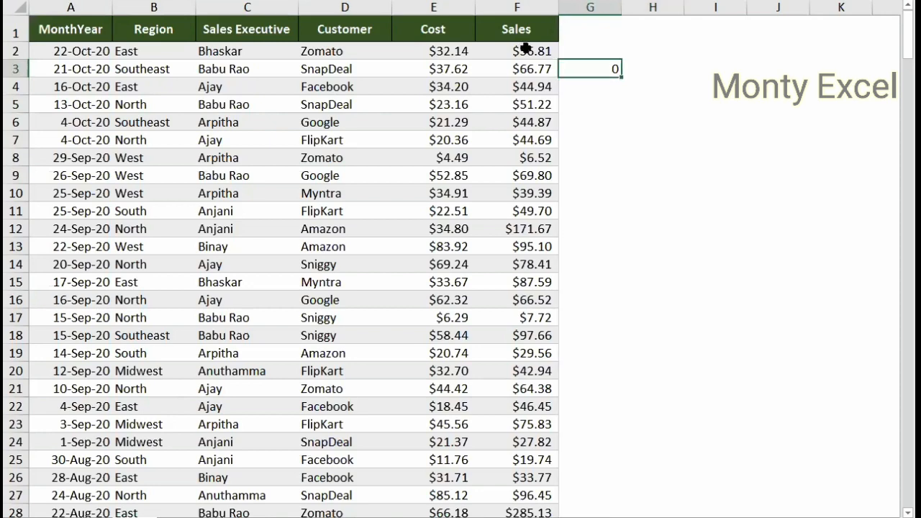
pyautogui.hotkey('ctrl', 'z')
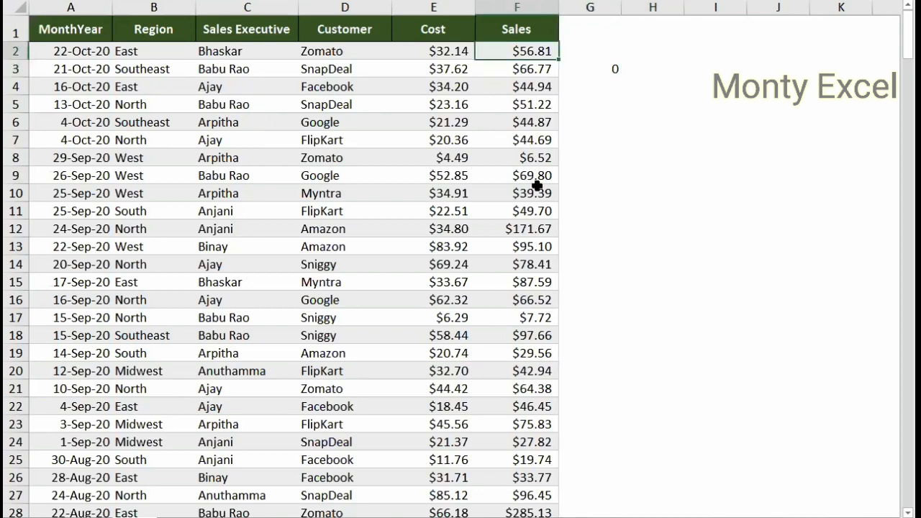
# - Check the full Sales column in the source data and rename the PivotTable sheet listing Sales amounts as Grouping by Numbers
pyautogui.hotkey('ctrl', 'shift', 'Down')
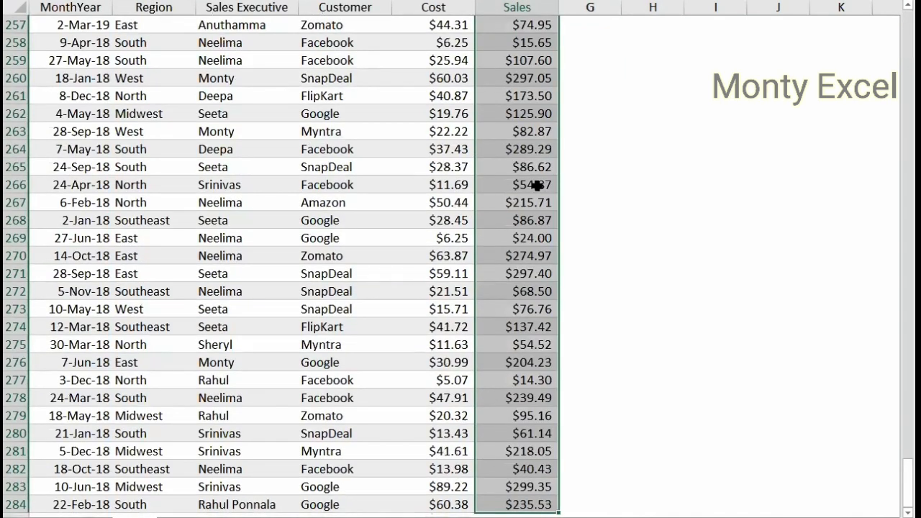
pyautogui.hotkey('ctrl', 'pagedown')
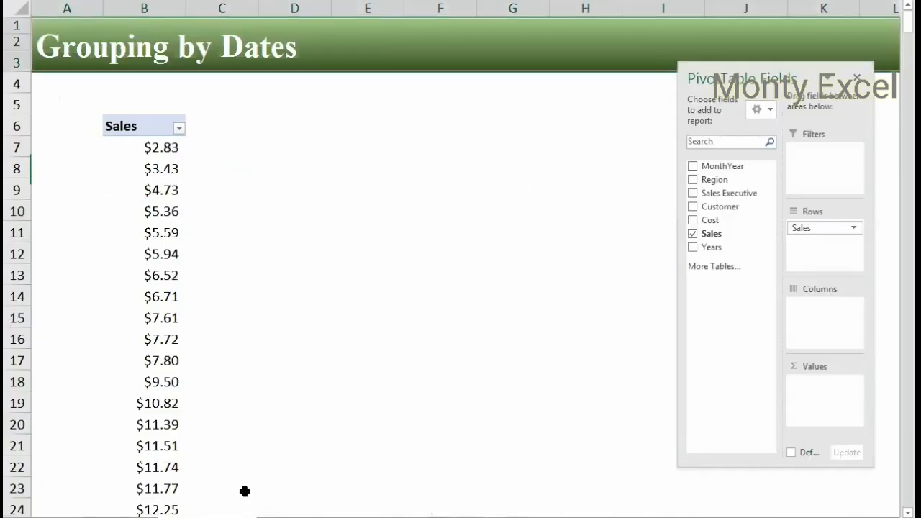
pyautogui.hotkey('ctrl', 'Home')
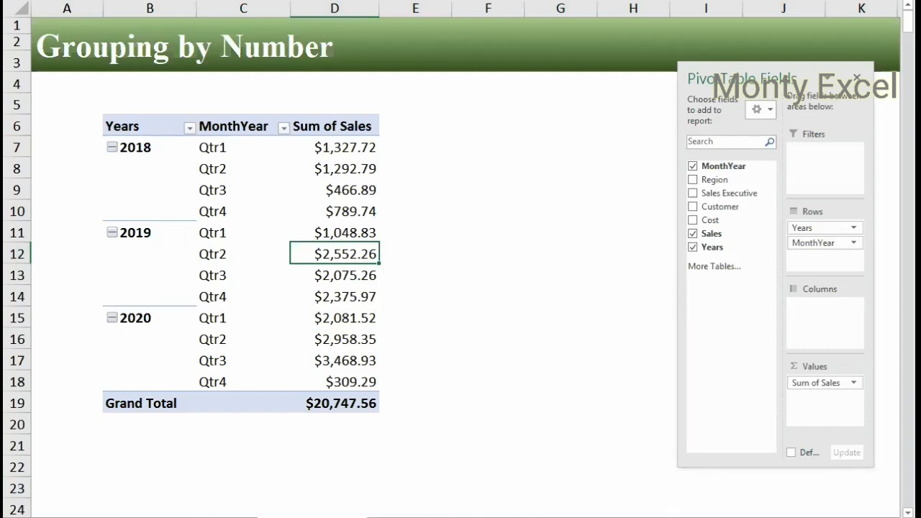
pyautogui.press('Return')
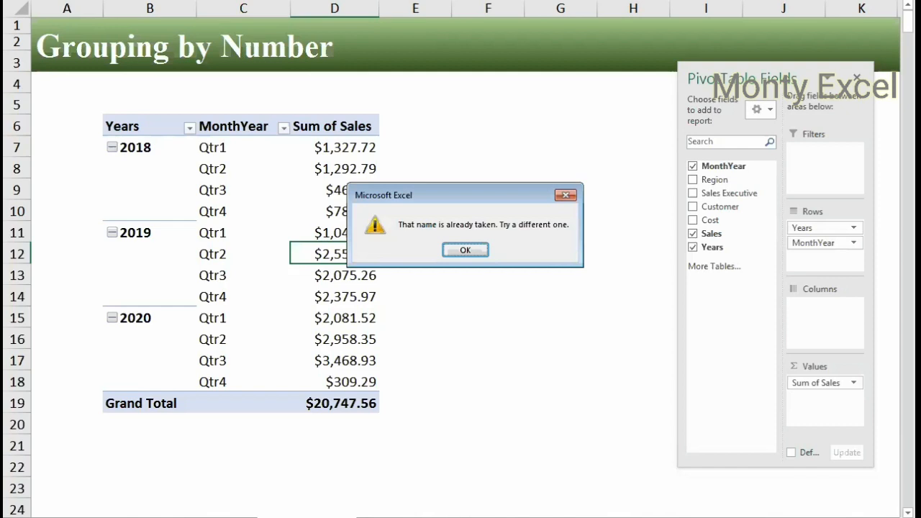
pyautogui.press('Return')
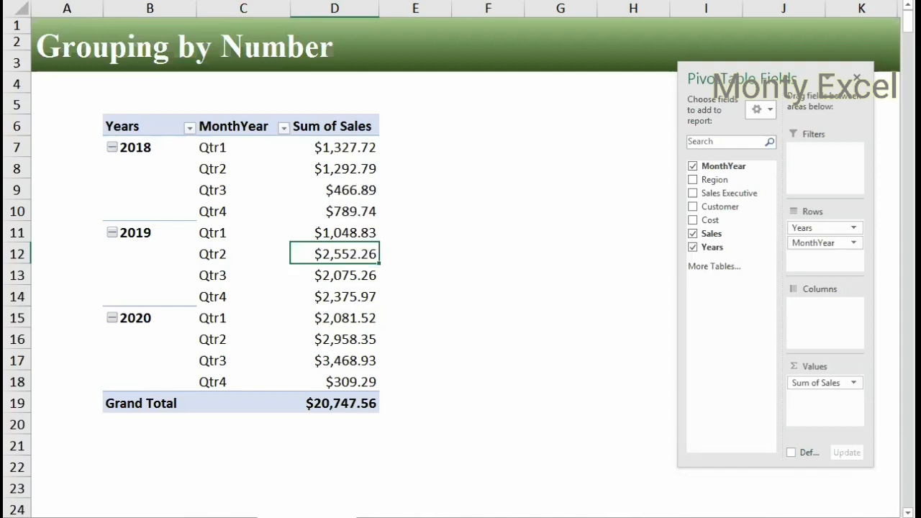
pyautogui.press('Return')
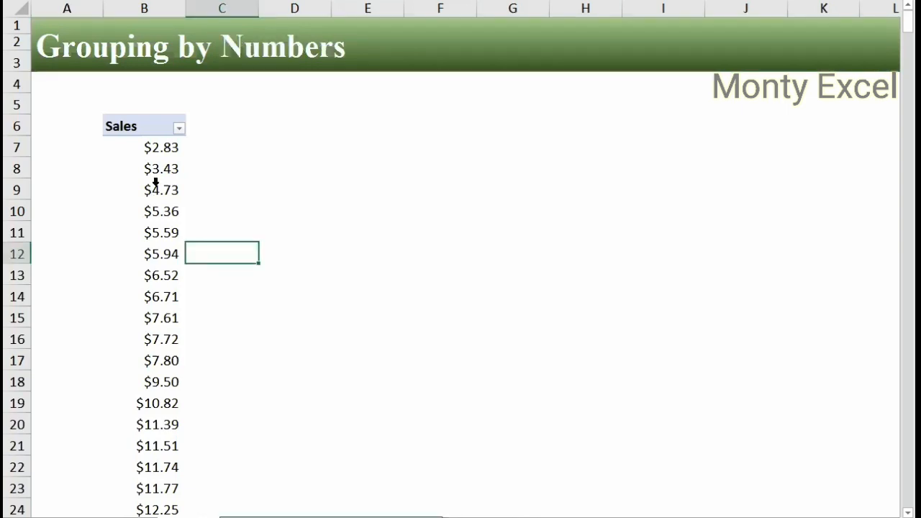
# - Group the Sales amounts in the Grouping by Numbers PivotTable in intervals of 100, keeping the automatic start and end values
pyautogui.click(156, 185)
pyautogui.rightClick(159, 188)
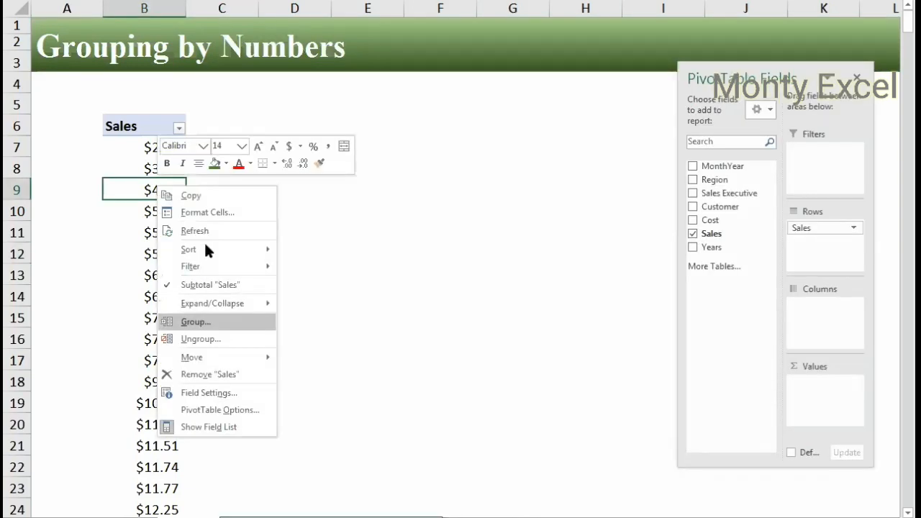
pyautogui.click(205, 322)
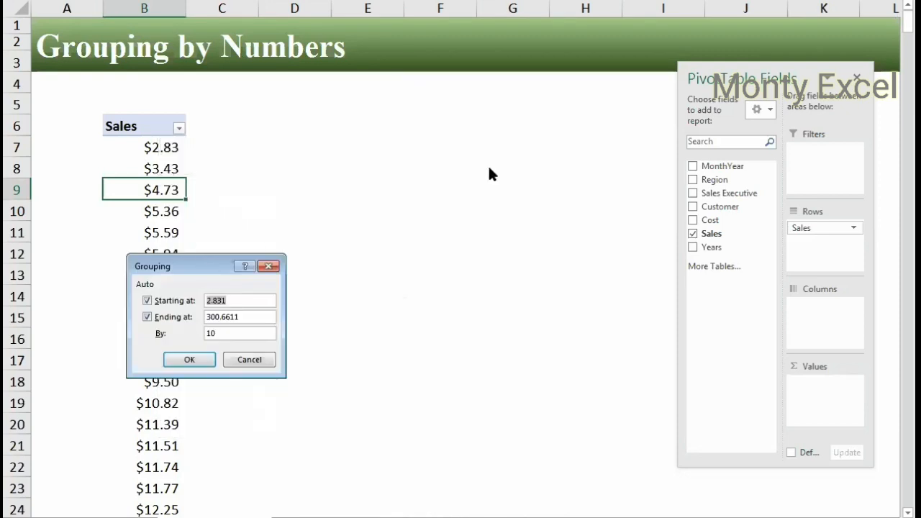
pyautogui.moveTo(207, 262); pyautogui.dragTo(489, 170)
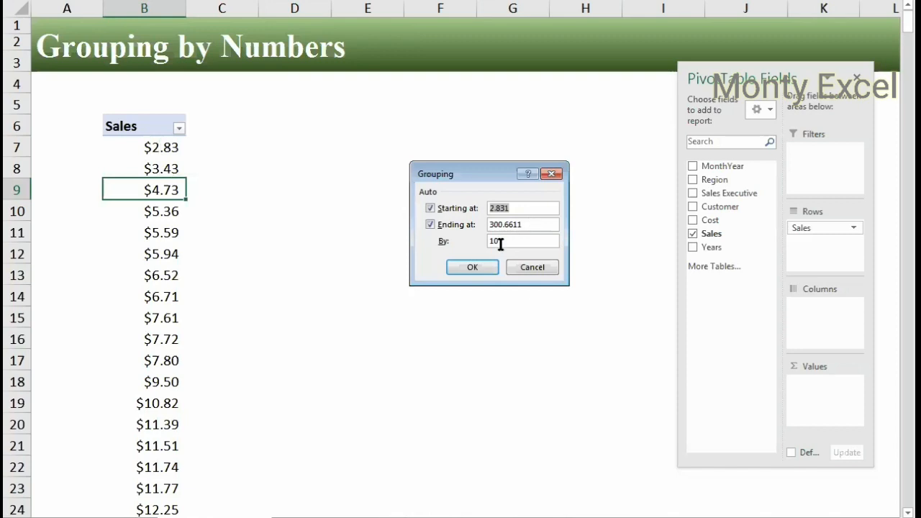
pyautogui.moveTo(510, 239); pyautogui.dragTo(452, 240)
pyautogui.write('1000')
pyautogui.press('BackSpace')
pyautogui.press('BackSpace')
pyautogui.press('BackSpace')
pyautogui.press('BackSpace')
pyautogui.write('100')
pyautogui.click(481, 264)
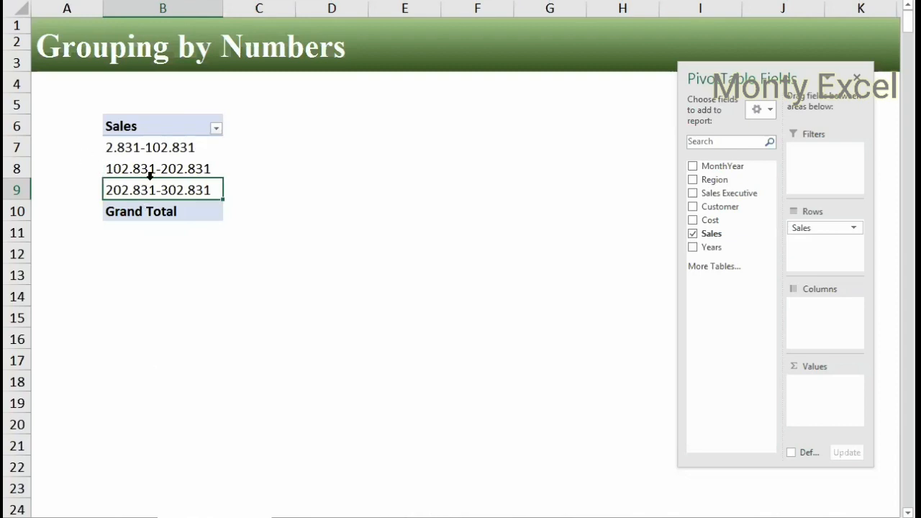
# - Lay out the grouped PivotTable with Region across the columns and the count of Sales as values
pyautogui.moveTo(719, 192); pyautogui.dragTo(818, 259)
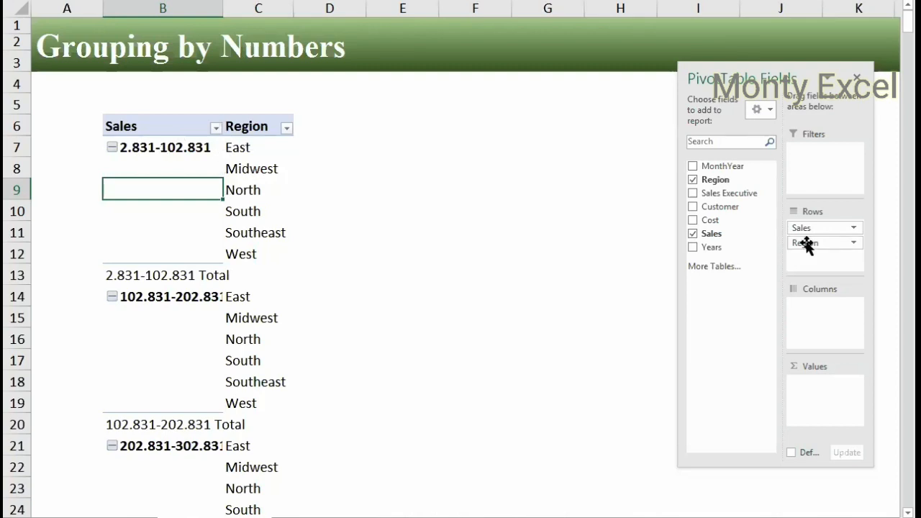
pyautogui.moveTo(806, 245); pyautogui.dragTo(336, 138)
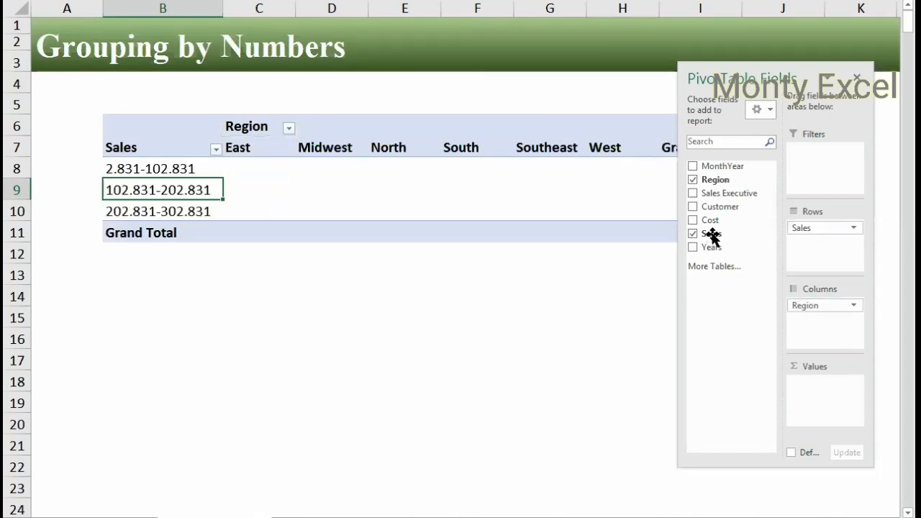
pyautogui.moveTo(711, 237); pyautogui.dragTo(807, 383)
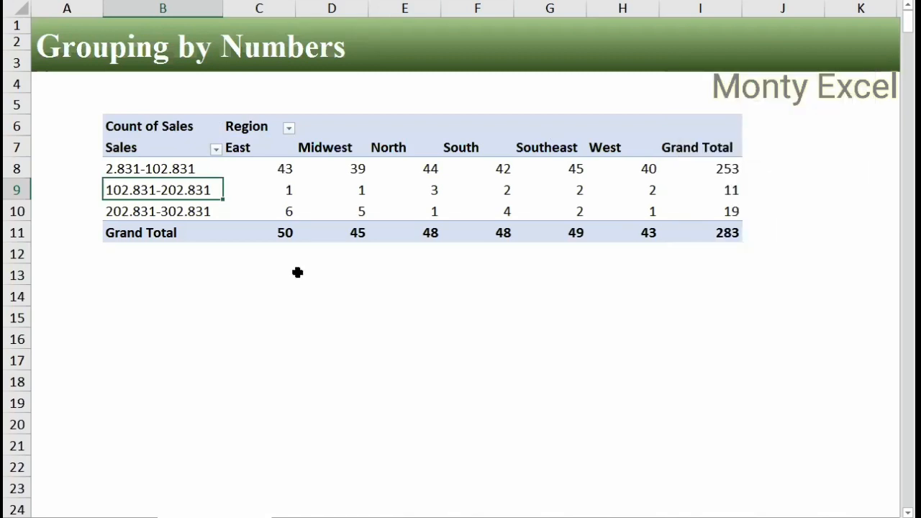
pyautogui.press('Up')
pyautogui.press('Right')
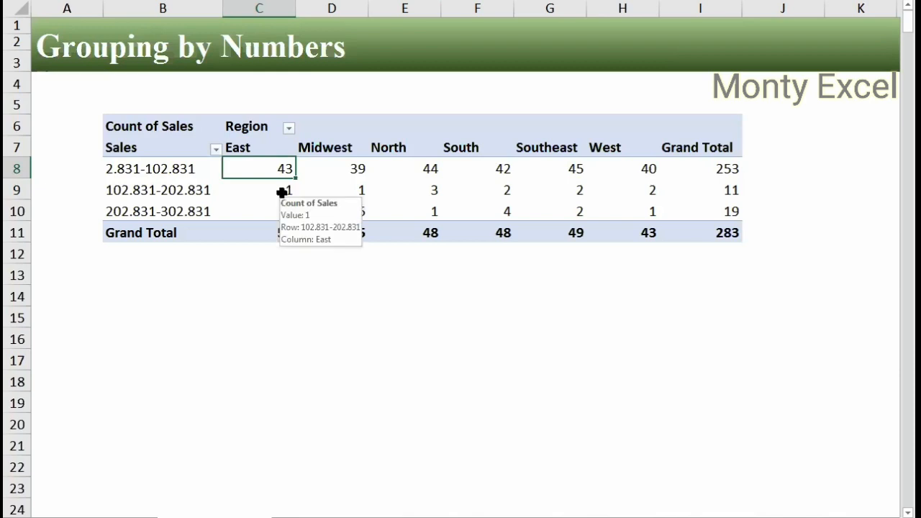
pyautogui.click(216, 287)
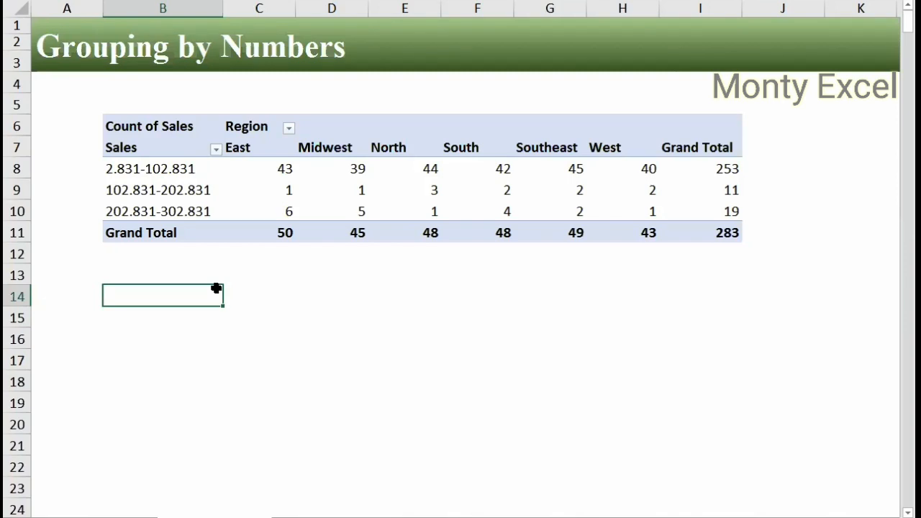
# - Ungroup the Sales ranges and duplicate the sheet, naming the copy Grouping by Text
pyautogui.rightClick(154, 170)
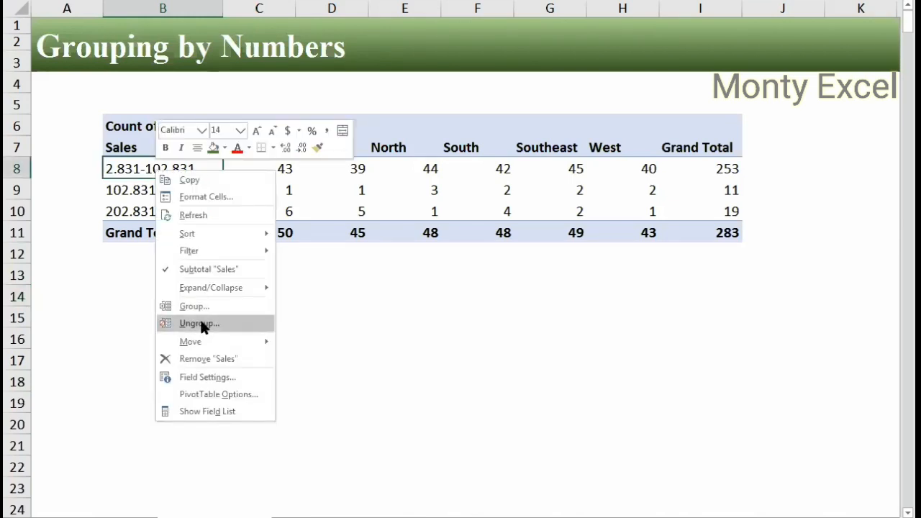
pyautogui.click(199, 323)
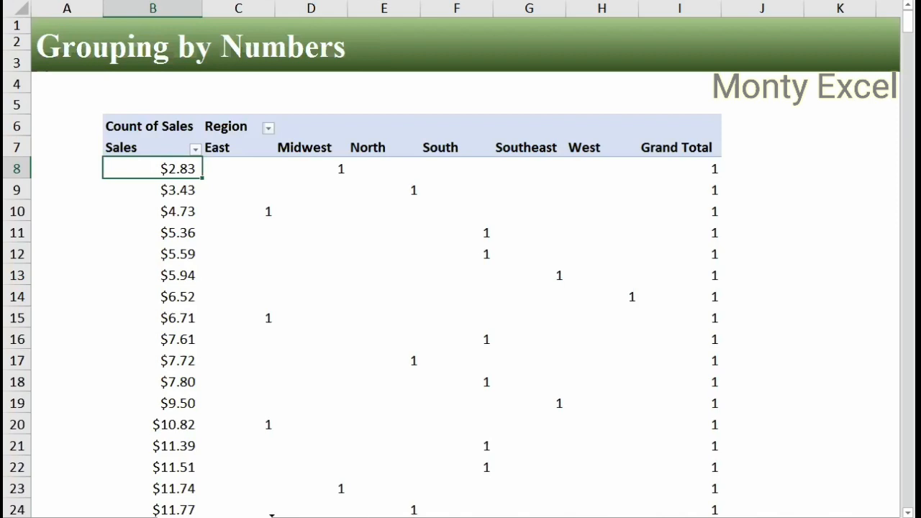
pyautogui.moveTo(238, 517); pyautogui.dragTo(281, 517)
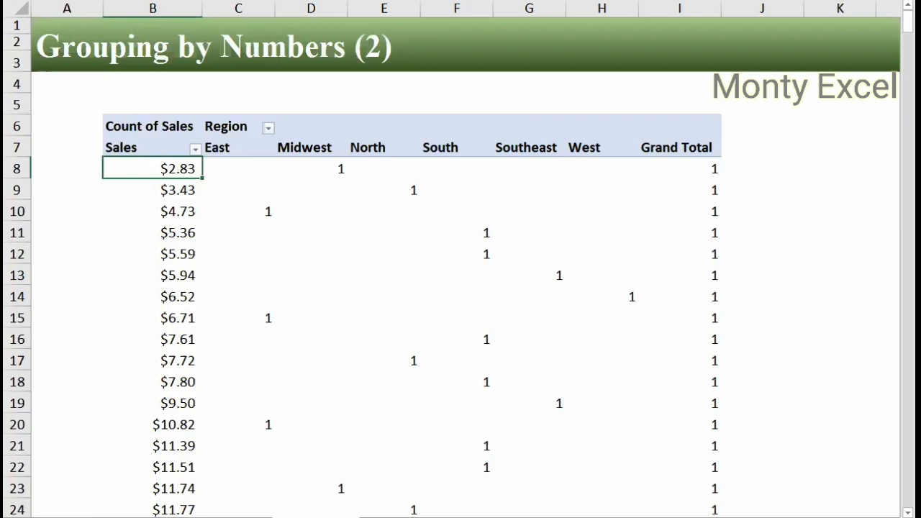
# - Clear the Count of Sales, Region and Sales fields from the PivotTable on the Grouping by Text sheet
pyautogui.rightClick(485, 361)
pyautogui.click(541, 347)
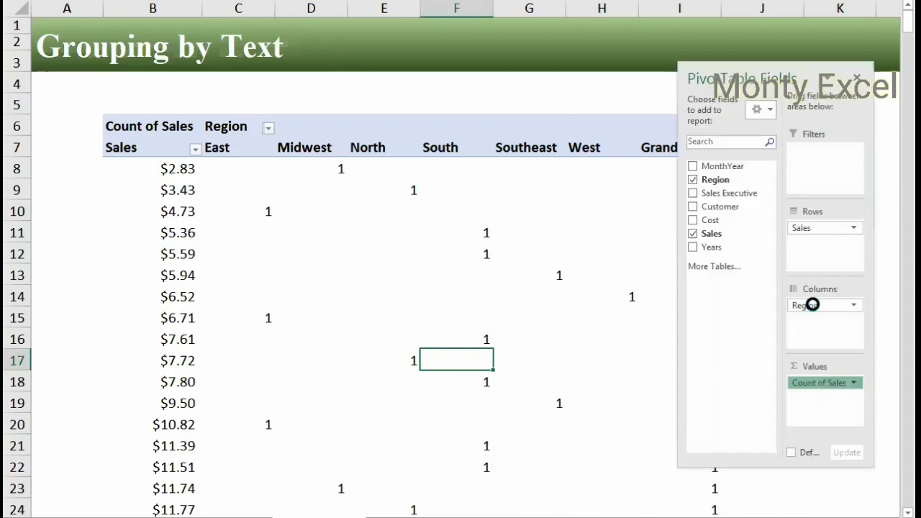
pyautogui.moveTo(811, 305); pyautogui.dragTo(741, 308)
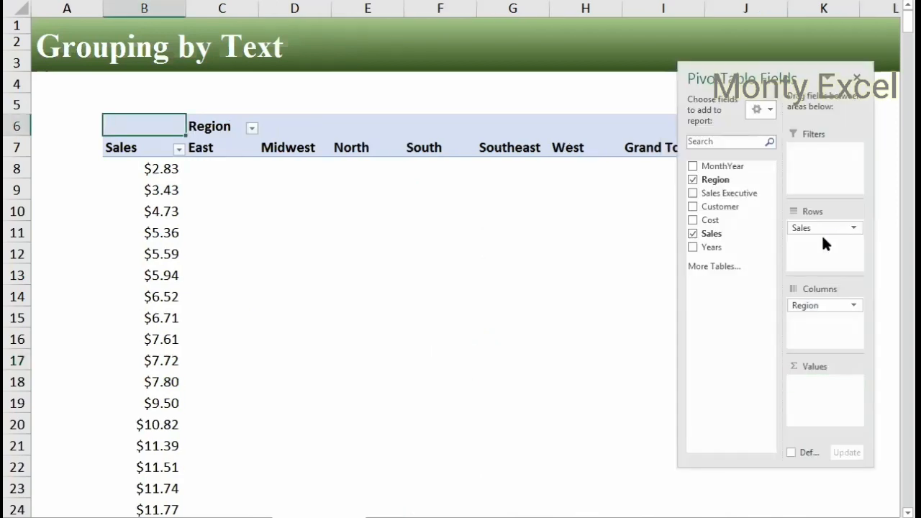
pyautogui.moveTo(813, 306); pyautogui.dragTo(565, 339)
pyautogui.click(693, 233)
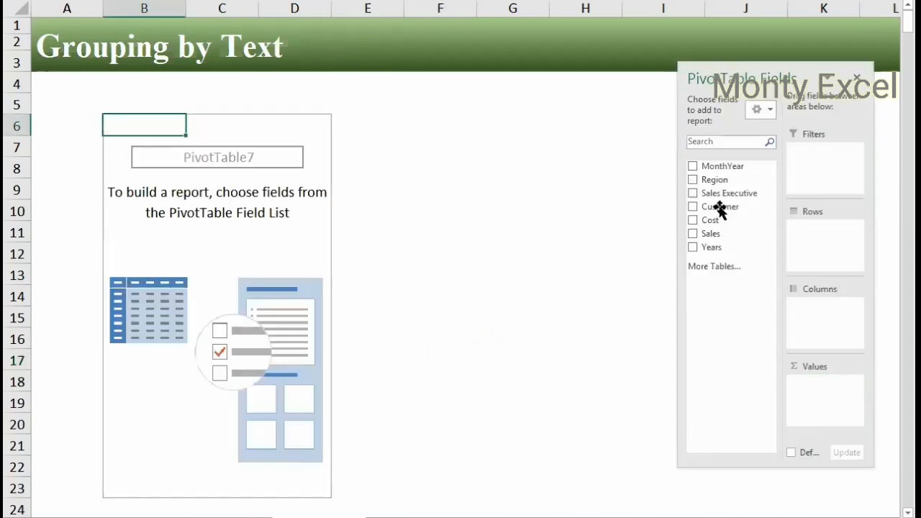
# - Build the Grouping by Text PivotTable with Sales Executive in Rows and Sum of Sales in Values
pyautogui.moveTo(725, 194); pyautogui.dragTo(162, 325)
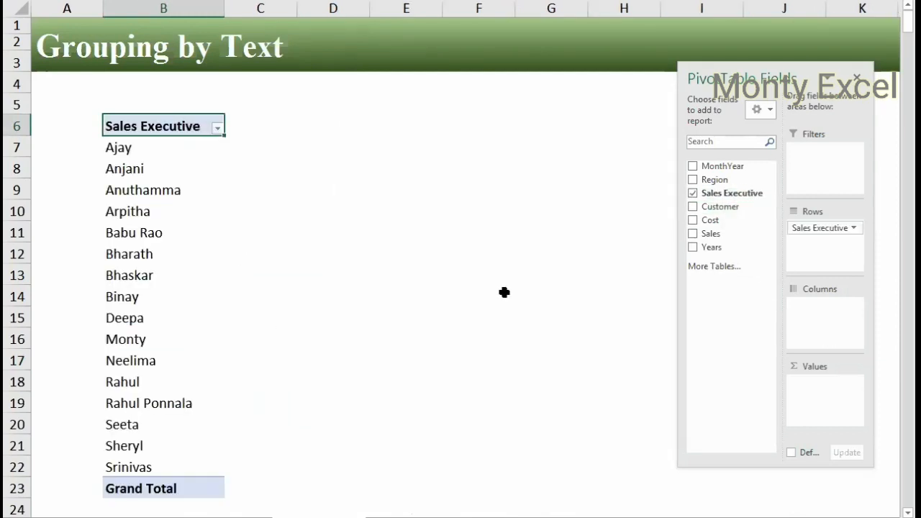
pyautogui.moveTo(705, 237); pyautogui.dragTo(742, 422)
pyautogui.moveTo(402, 411); pyautogui.dragTo(403, 411)
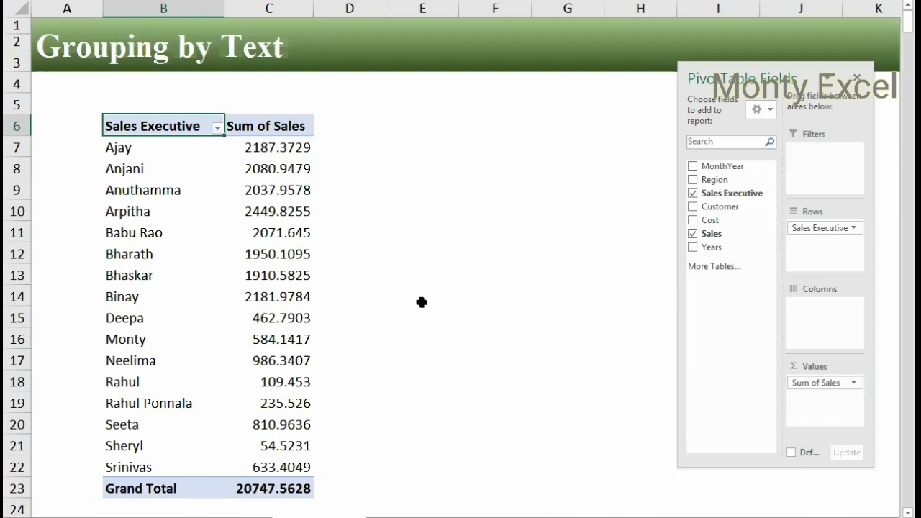
# - Delete the stray 0 from cell G3 beside the source sales data
pyautogui.hotkey('ctrl', 'pagedown')
pyautogui.hotkey('ctrl', 'pagedown')
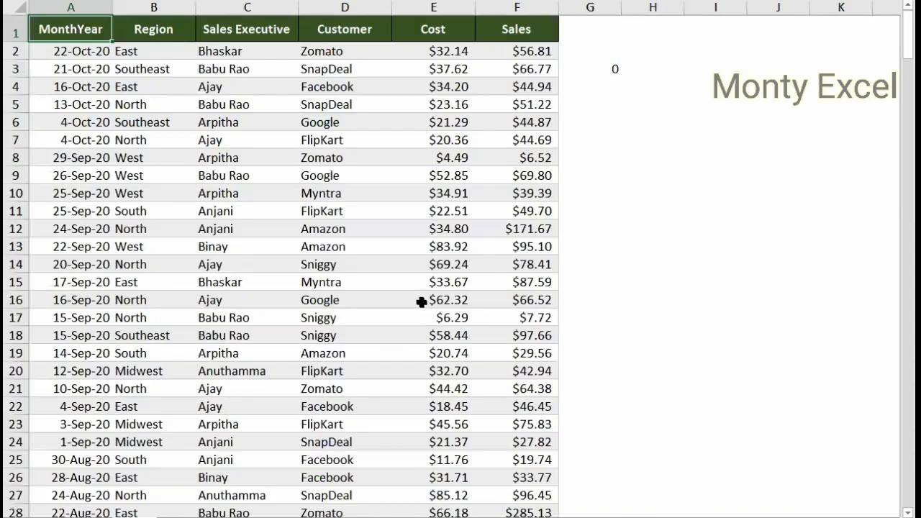
pyautogui.press('Right')
pyautogui.press('Right')
pyautogui.press('Down')
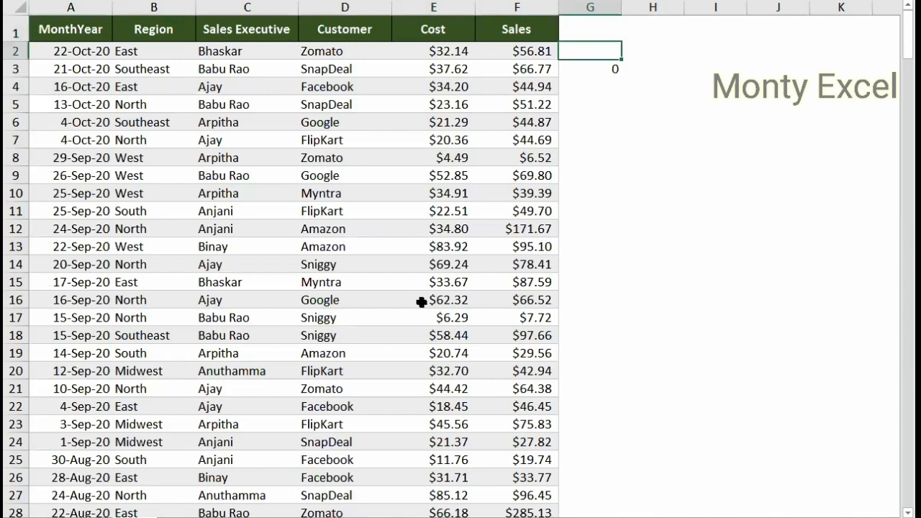
pyautogui.press('Down')
pyautogui.press('Delete')
# - Try labelling source rows in column G, starting with Junior in G2, undo the labels and return to the Grouping by Text sheet
pyautogui.press('Up')
pyautogui.write('Junior')
pyautogui.hotkey('ctrl', 'Return')
pyautogui.press('Return')
pyautogui.write('ses')
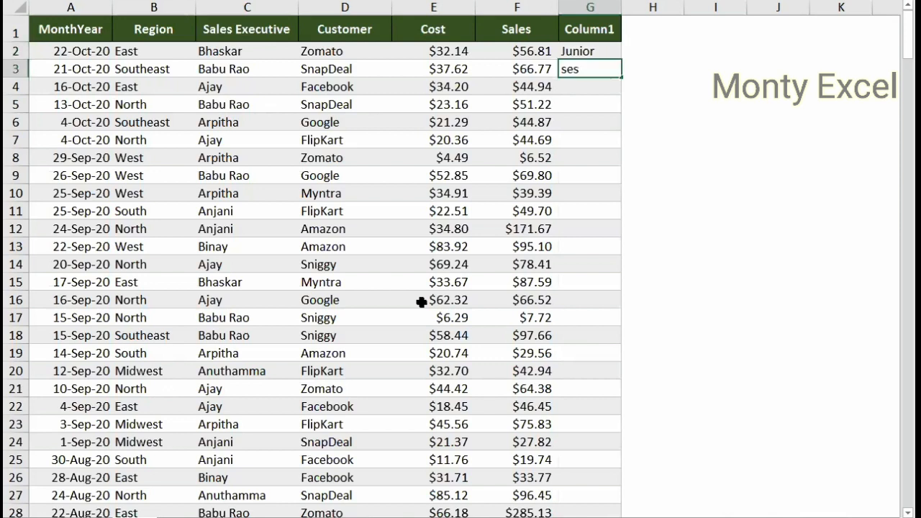
pyautogui.press('Escape')
pyautogui.hotkey('ctrl', 'z')
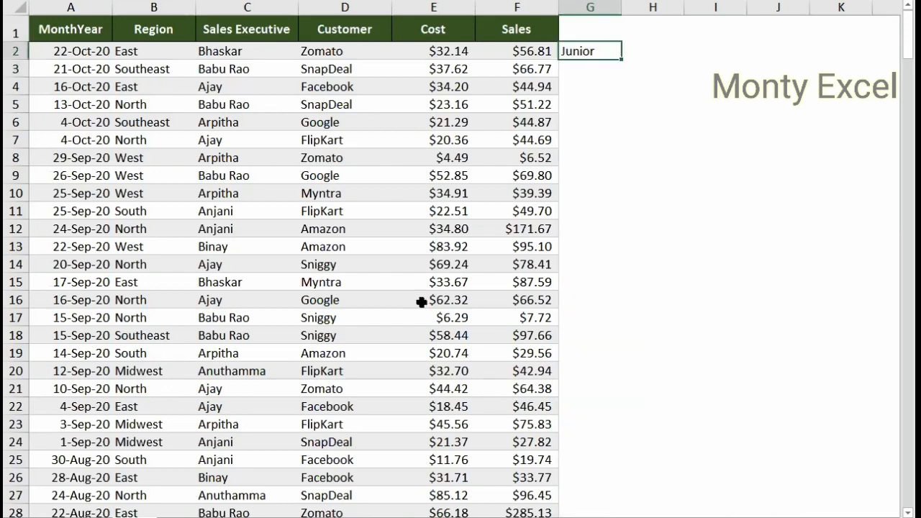
pyautogui.hotkey('ctrl', 'z')
pyautogui.hotkey('ctrl', 'pagedown')
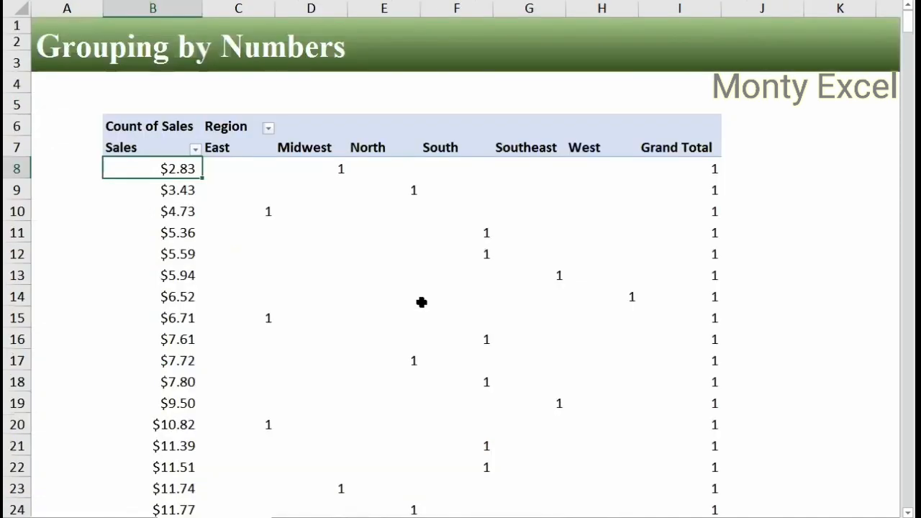
pyautogui.hotkey('ctrl', 'pagedown')
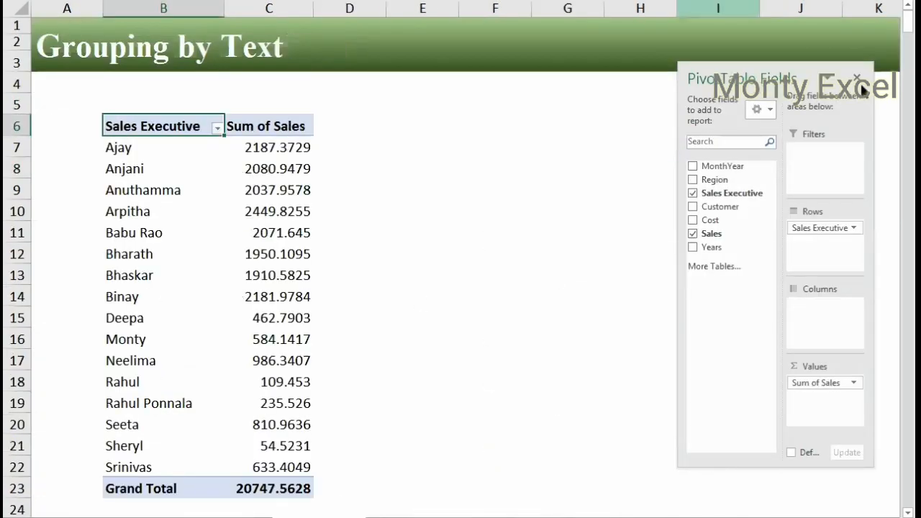
pyautogui.click(861, 82)
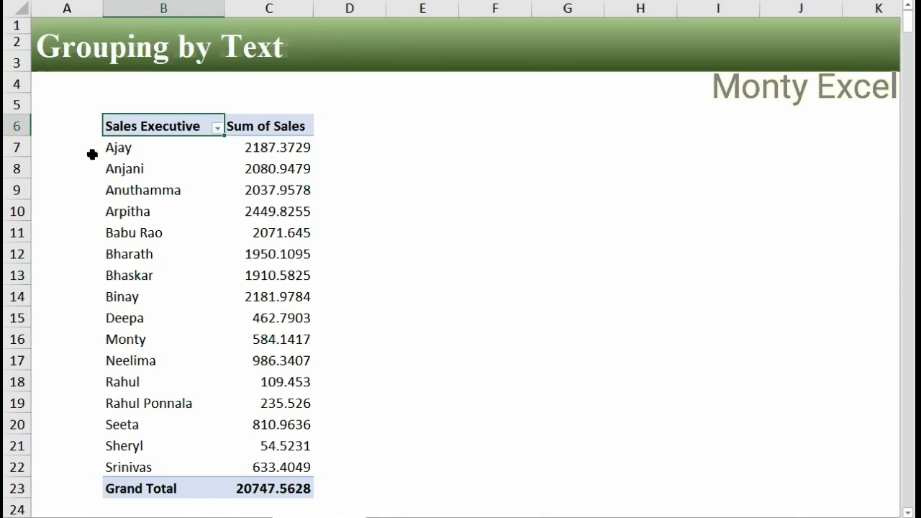
pyautogui.press('Down')
pyautogui.click(121, 190)
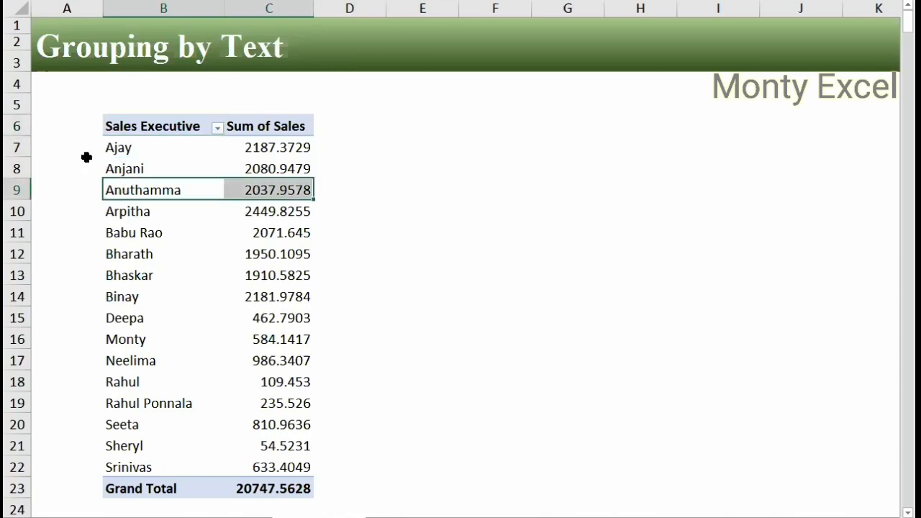
pyautogui.click(92, 154)
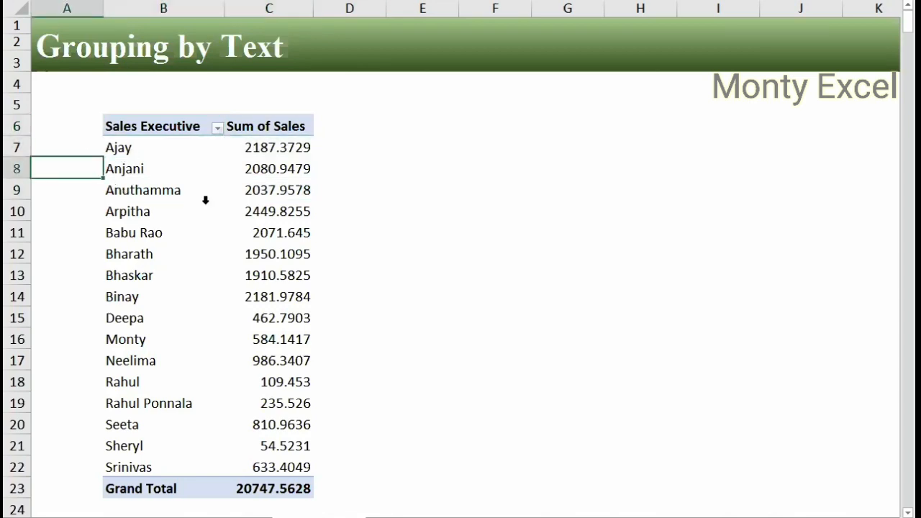
pyautogui.click(123, 148)
pyautogui.click(106, 149)
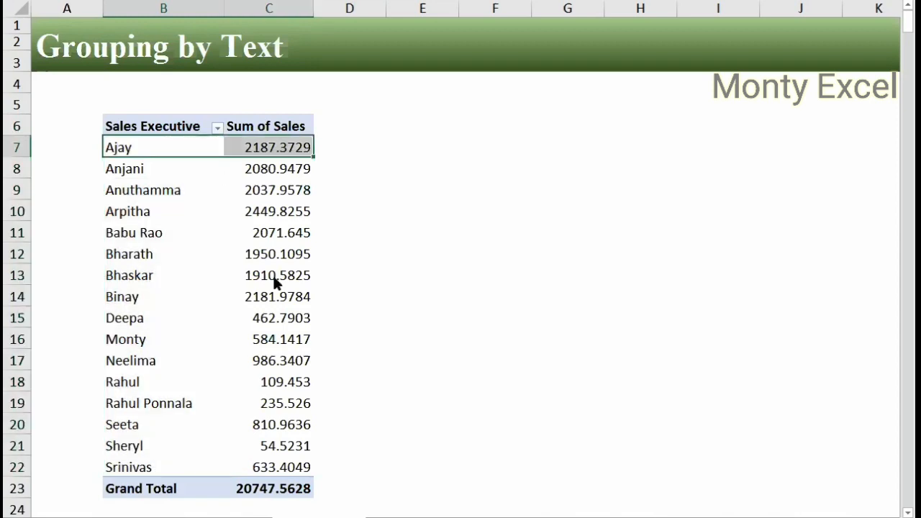
pyautogui.rightClick(221, 181)
pyautogui.click(270, 411)
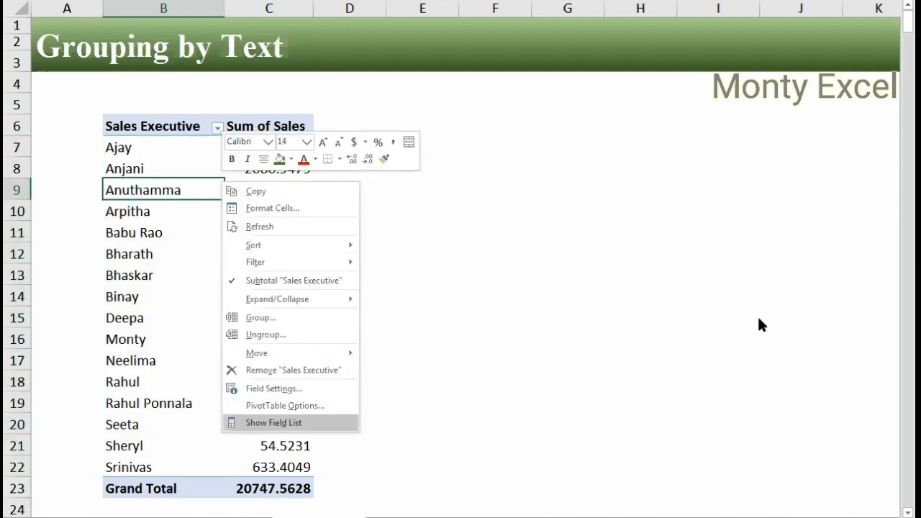
pyautogui.press('Escape')
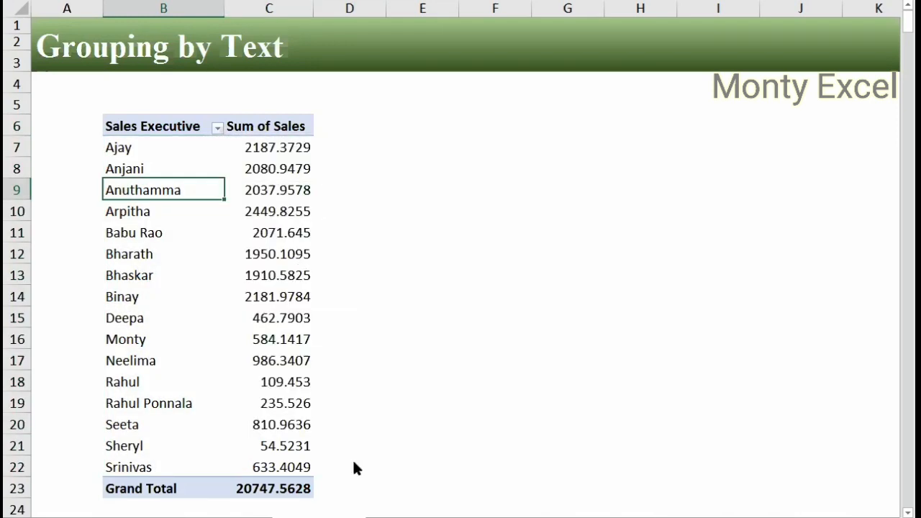
# - Remove Sales from the Grouping by Text PivotTable, leaving only Sales Executive in Rows, and close the field list
pyautogui.rightClick(294, 213)
pyautogui.click(359, 416)
pyautogui.moveTo(821, 380); pyautogui.dragTo(802, 311)
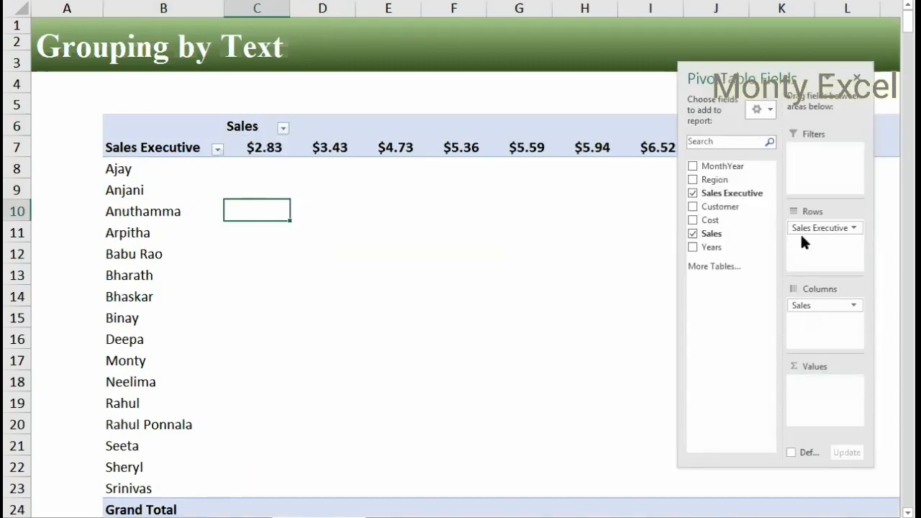
pyautogui.moveTo(821, 228); pyautogui.dragTo(384, 206)
pyautogui.moveTo(810, 296); pyautogui.dragTo(319, 259)
pyautogui.moveTo(163, 198); pyautogui.dragTo(164, 200)
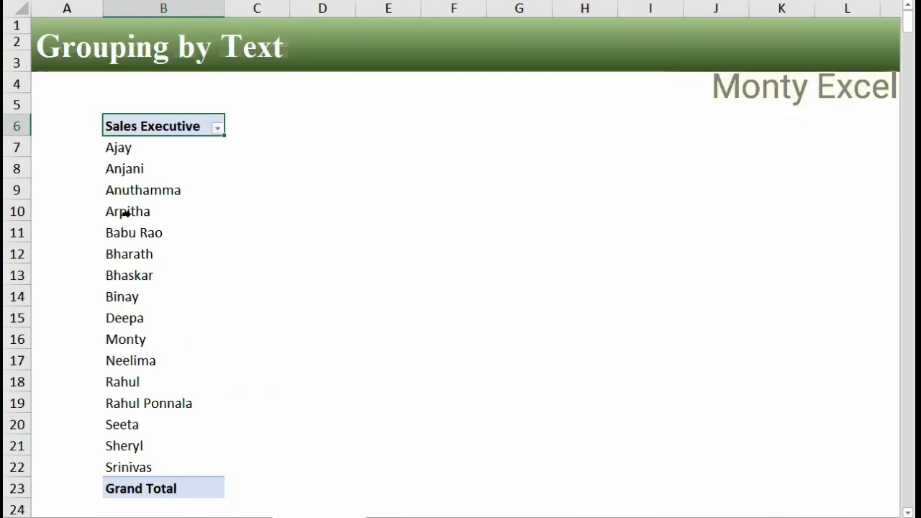
# - Group the four Sales Executive items in cells B7, B9, B10 and B11 of the PivotTable
pyautogui.click(109, 147)
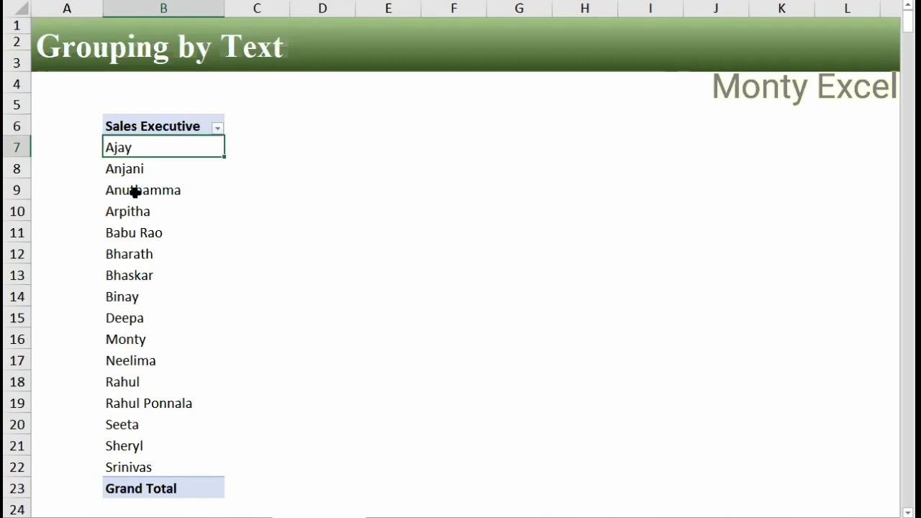
pyautogui.keyDown('ctrl'); pyautogui.click(136, 192); pyautogui.keyUp('ctrl')
pyautogui.keyDown('ctrl'); pyautogui.click(132, 211); pyautogui.keyUp('ctrl')
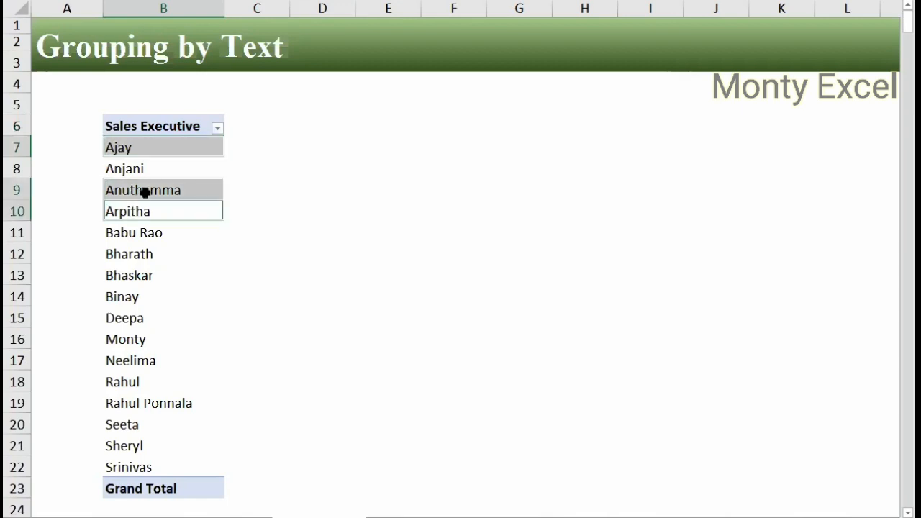
pyautogui.keyDown('ctrl'); pyautogui.click(133, 233); pyautogui.keyUp('ctrl')
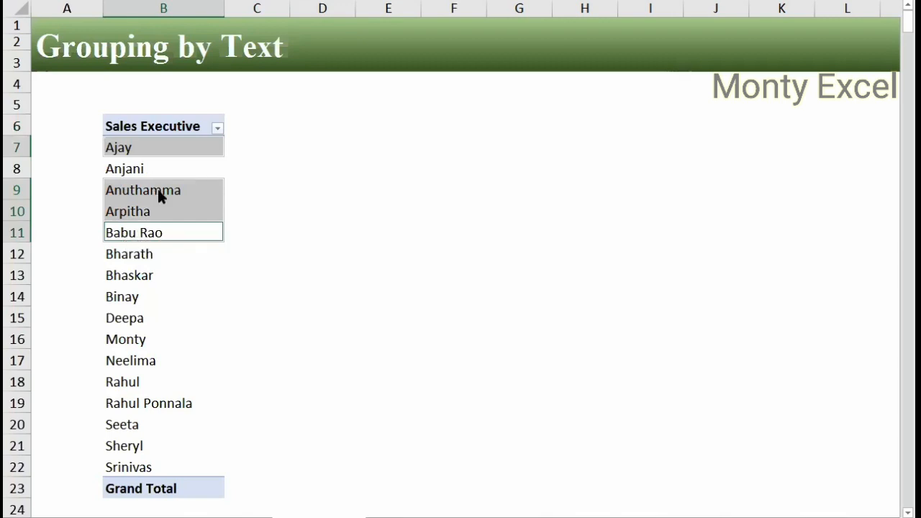
pyautogui.rightClick(159, 195)
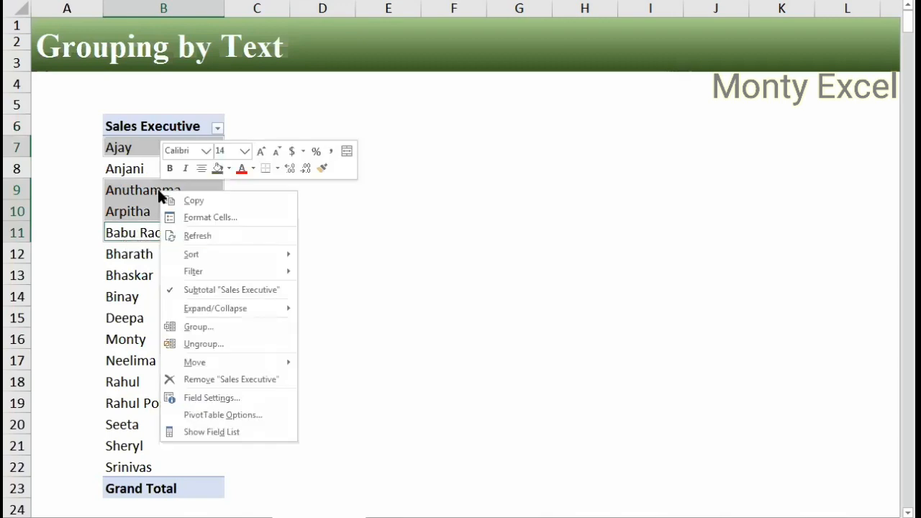
pyautogui.click(198, 326)
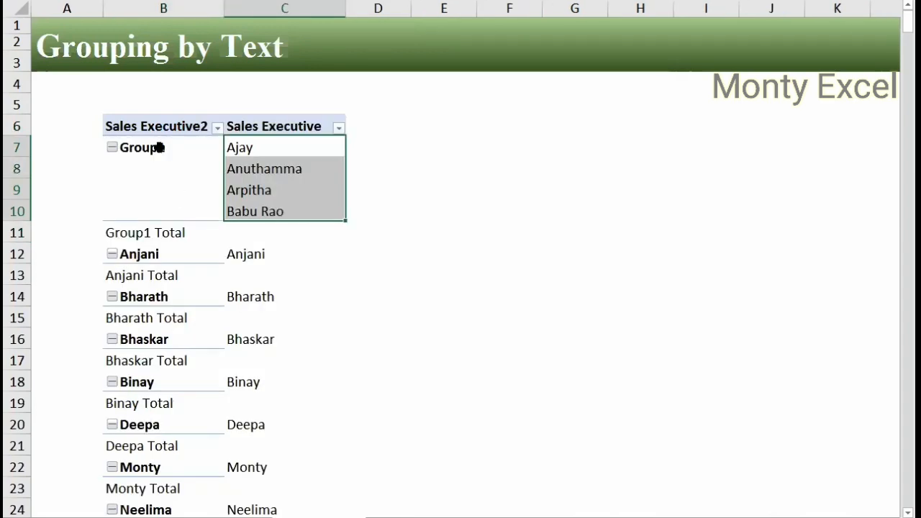
# - Rename the new group in B7 as Senior Exe
pyautogui.press('F2')
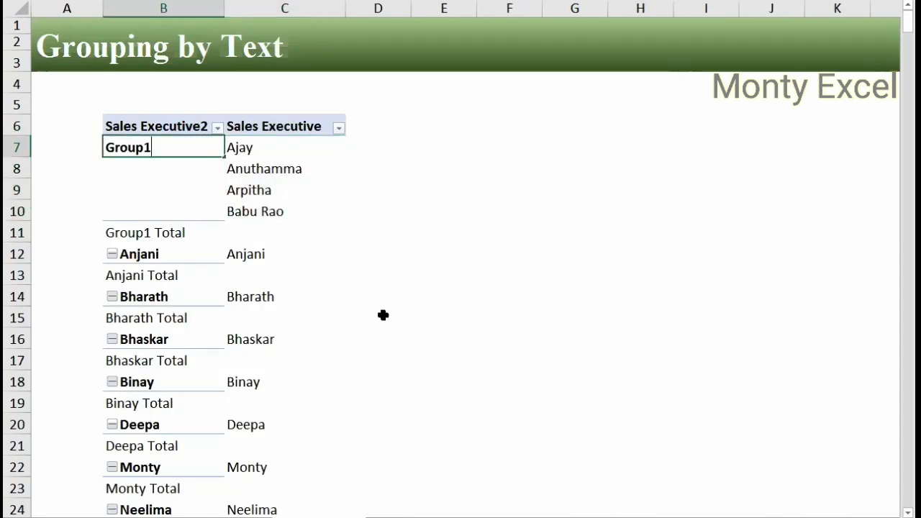
pyautogui.hotkey('shift', 'Home')
pyautogui.write('Sen')
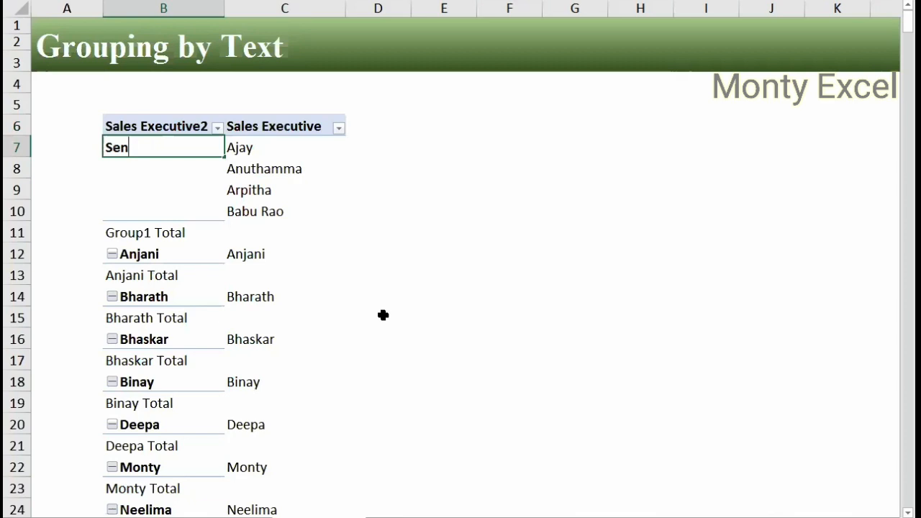
pyautogui.write('ior Exe')
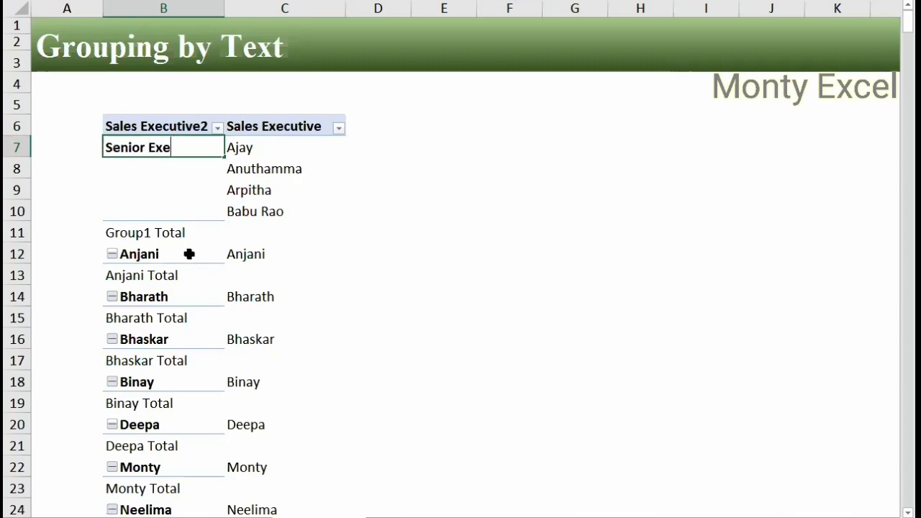
pyautogui.press('Return')
# - Turn off the subtotals for the Sales Executive2 field
pyautogui.click(151, 254)
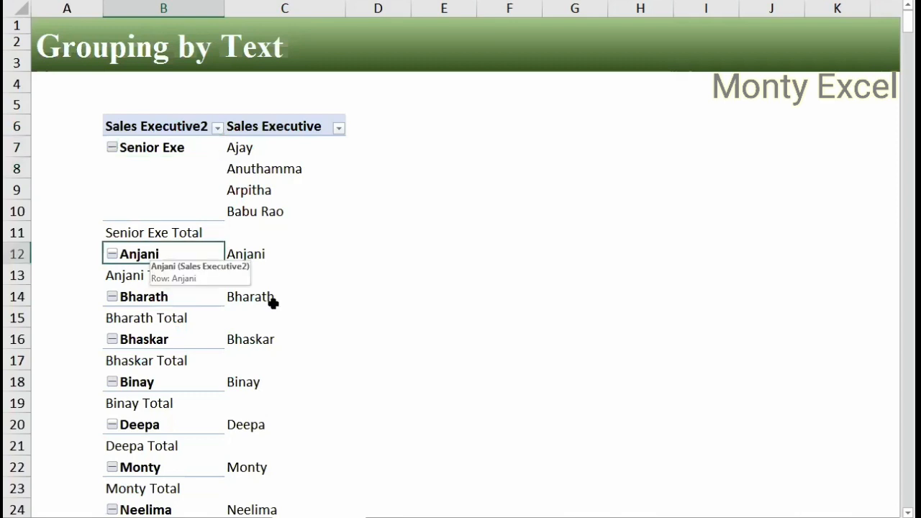
pyautogui.scroll(-1, 269, 302)
pyautogui.scroll(1, 182, 247)
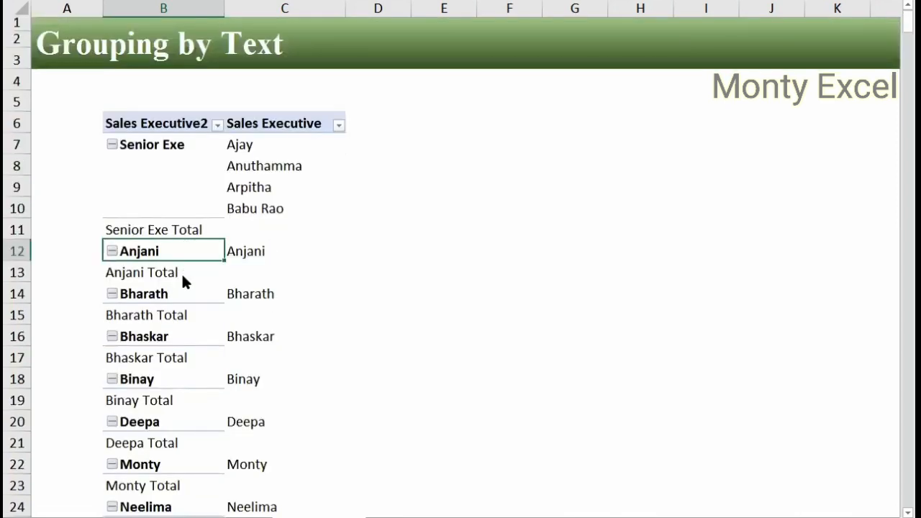
pyautogui.rightClick(181, 275)
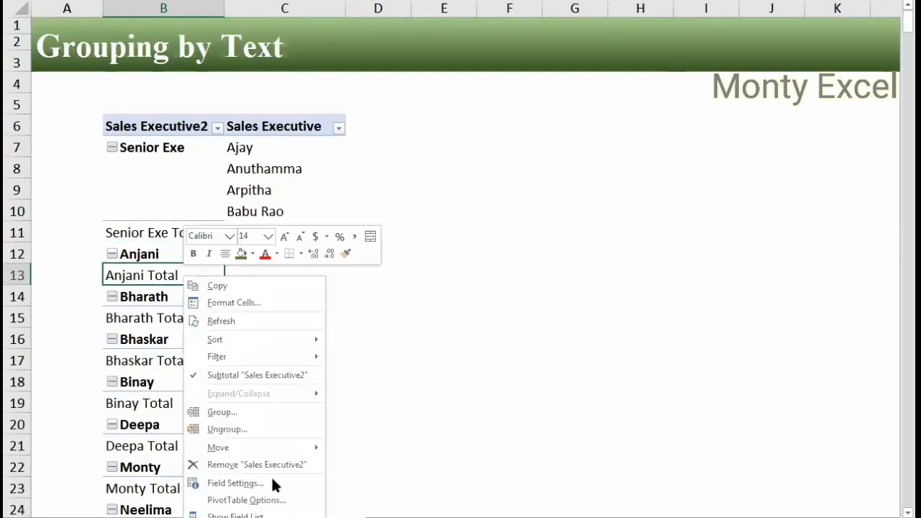
pyautogui.click(251, 376)
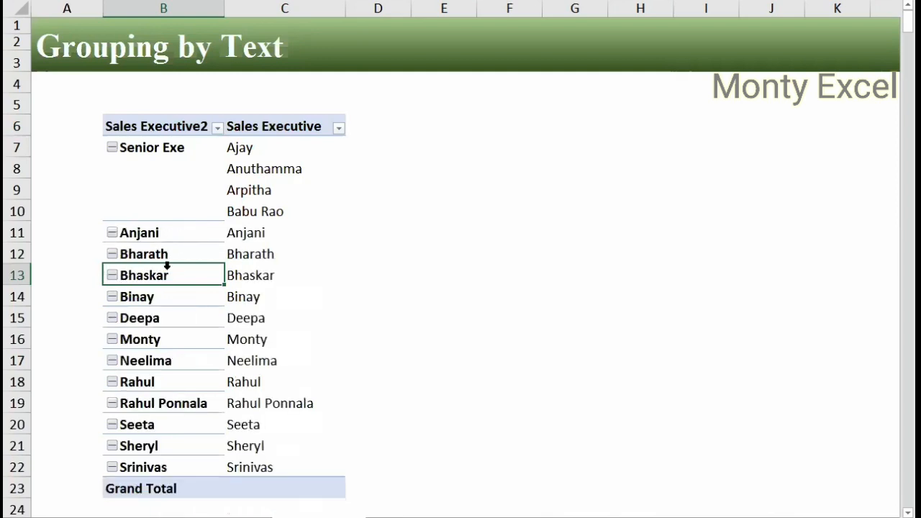
# - Group the seven Sales Executive items in cells C11 to C17 of the PivotTable
pyautogui.click(245, 233)
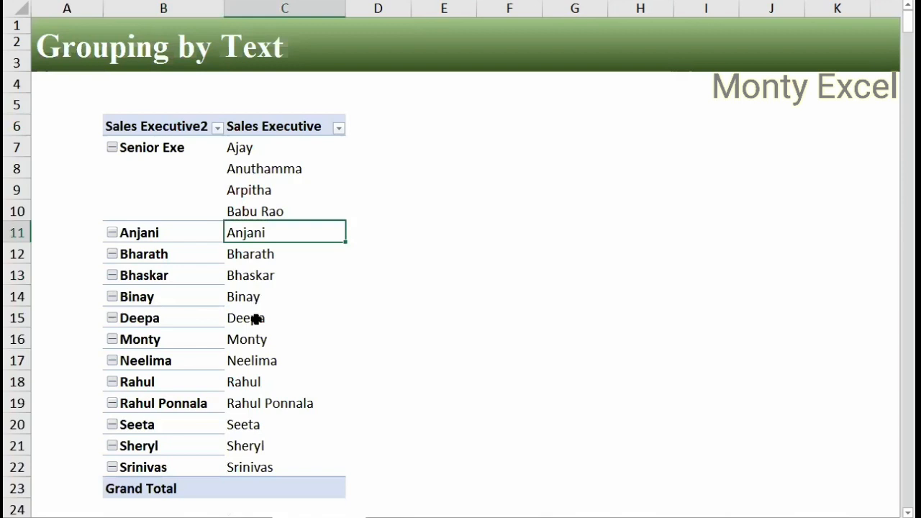
pyautogui.hotkey('shift', 'Down')
pyautogui.hotkey('shift', 'Down')
pyautogui.hotkey('shift', 'Down')
pyautogui.hotkey('shift', 'Down')
pyautogui.hotkey('shift', 'Down')
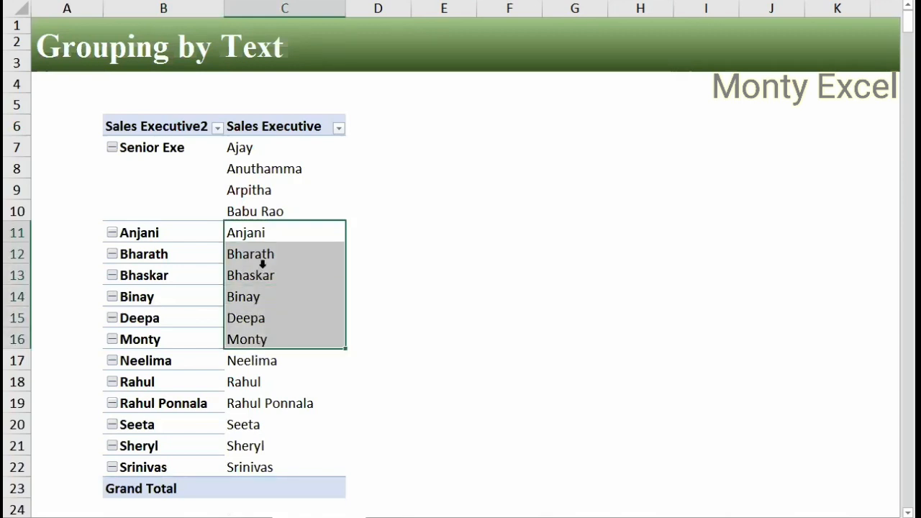
pyautogui.hotkey('shift', 'Down')
pyautogui.rightClick(265, 339)
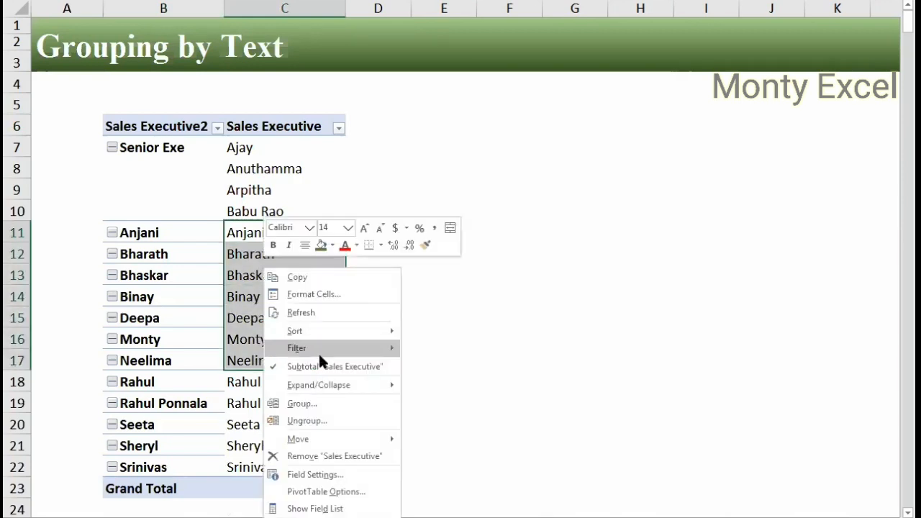
pyautogui.click(314, 403)
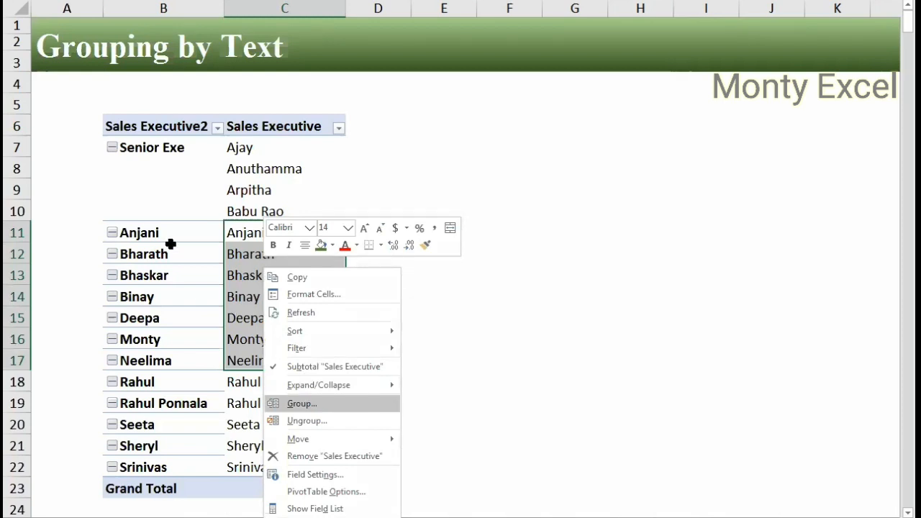
# - Rename the second group, in B11, as Junior Exe
pyautogui.press('Left')
pyautogui.press('F2')
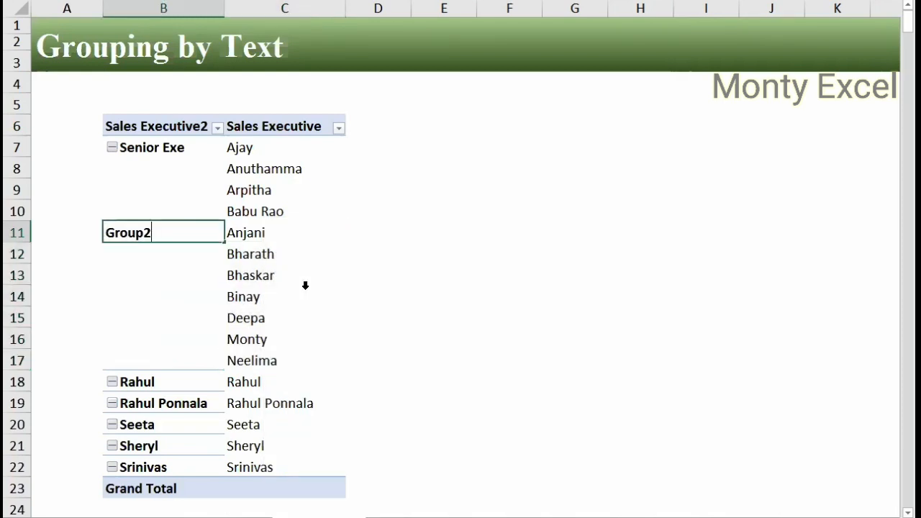
pyautogui.hotkey('shift', 'Home')
pyautogui.write('Junior Ex')
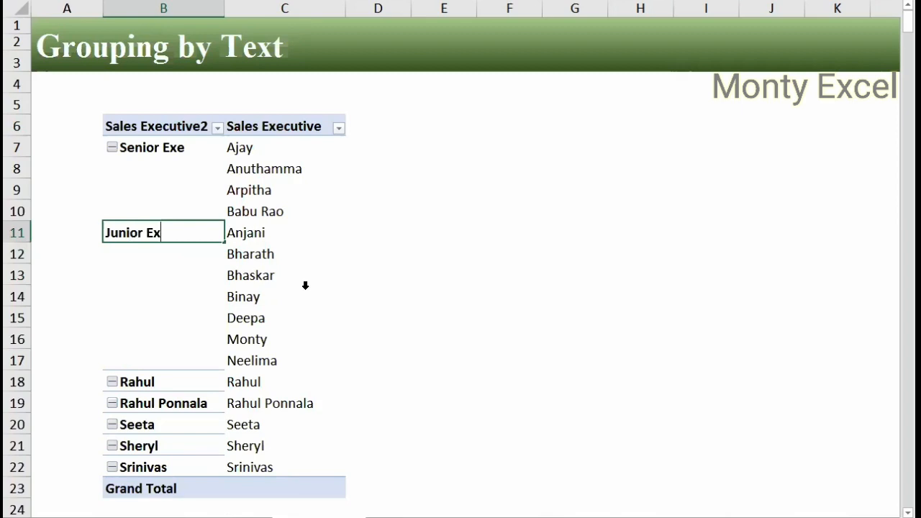
pyautogui.write('e')
pyautogui.press('Return')
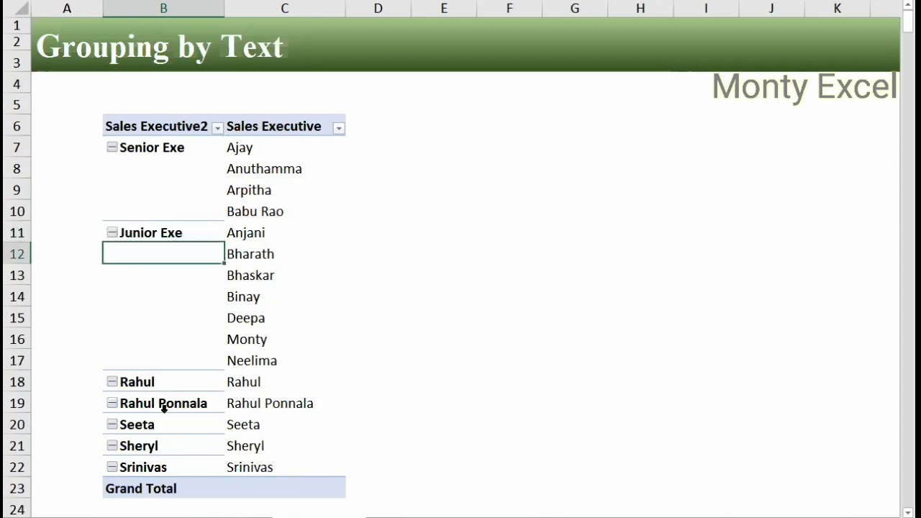
# - Group the remaining five Sales Executive items in cells C18 to C22 of the PivotTable
pyautogui.moveTo(164, 383); pyautogui.dragTo(164, 466)
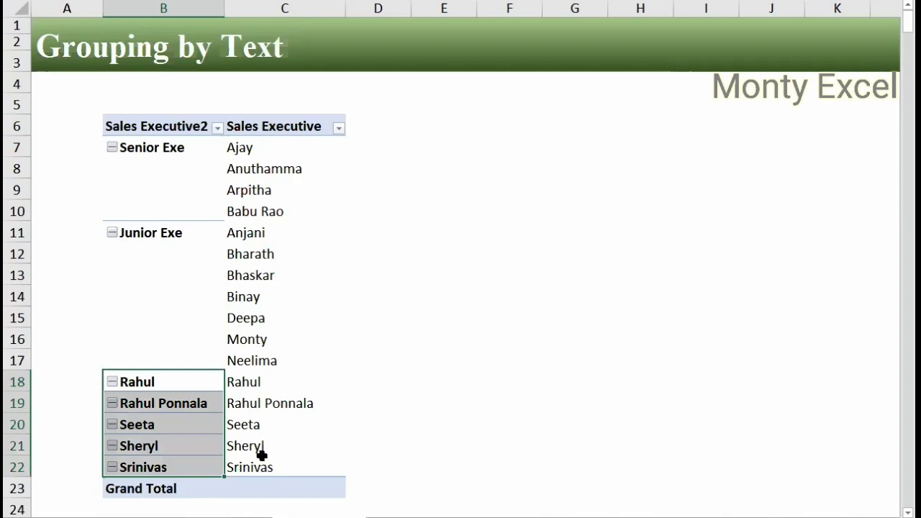
pyautogui.moveTo(262, 383); pyautogui.dragTo(261, 466)
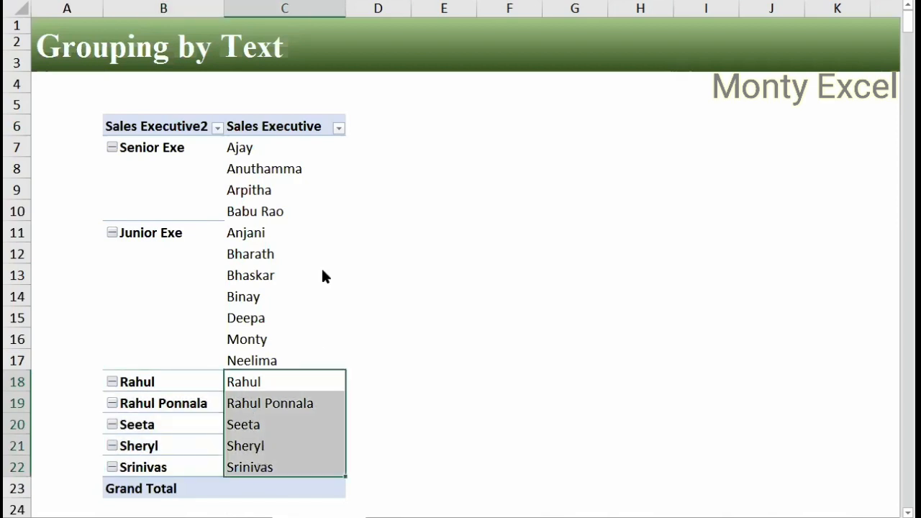
pyautogui.rightClick(256, 423)
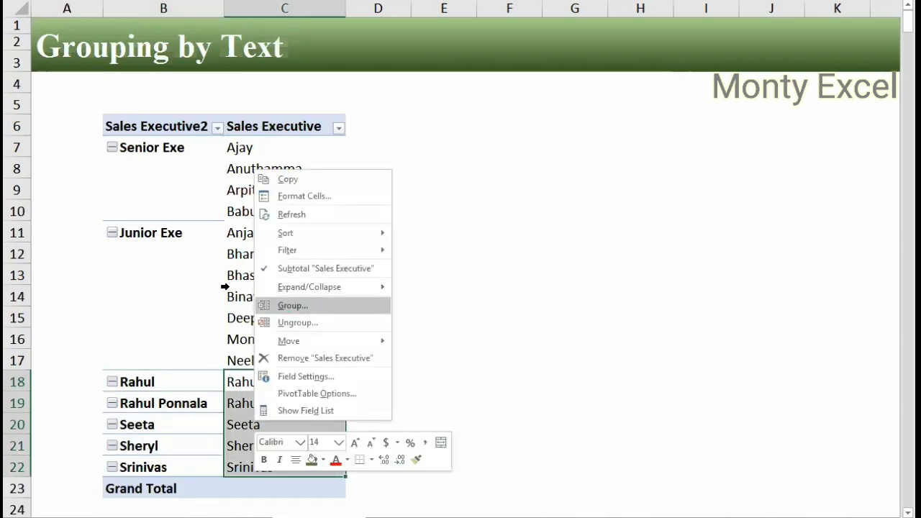
pyautogui.click(309, 305)
# - Rename the third group, in B18, as Middle Level
pyautogui.click(182, 382)
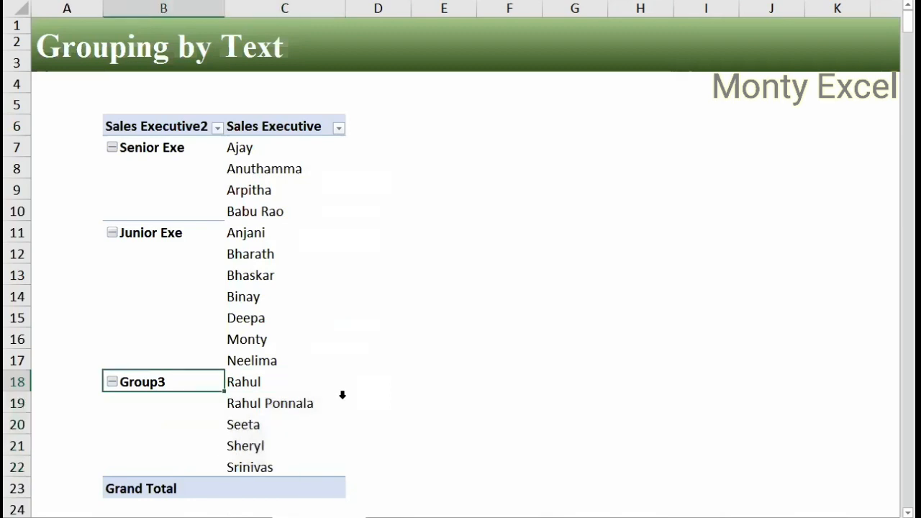
pyautogui.press('F2')
pyautogui.hotkey('shift', 'Home')
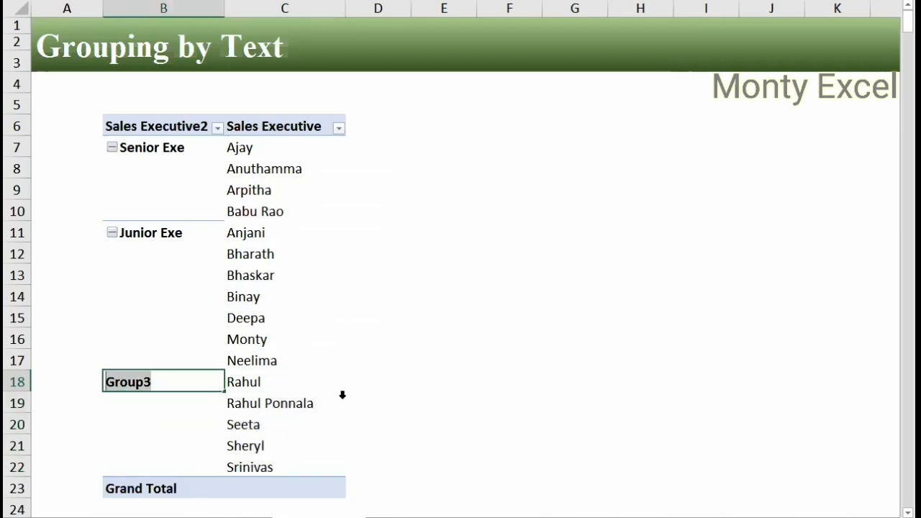
pyautogui.write('Mi')
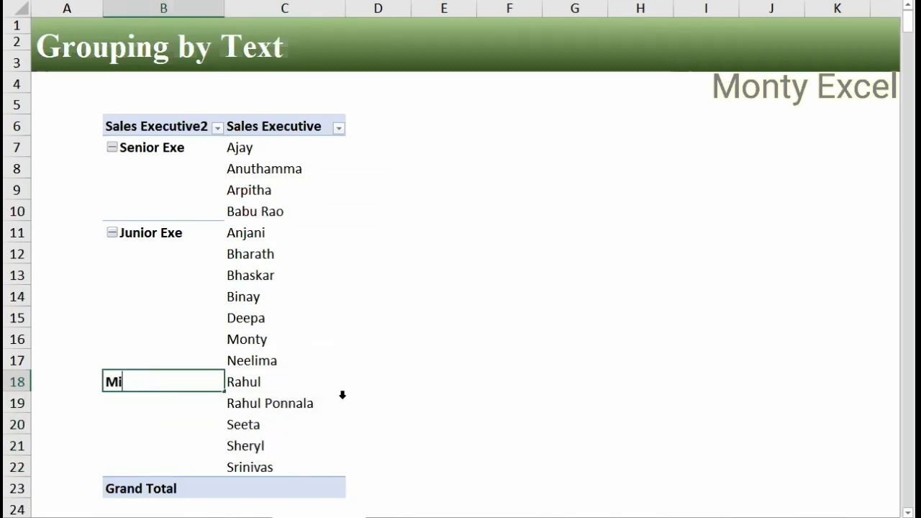
pyautogui.write('ddle Lev')
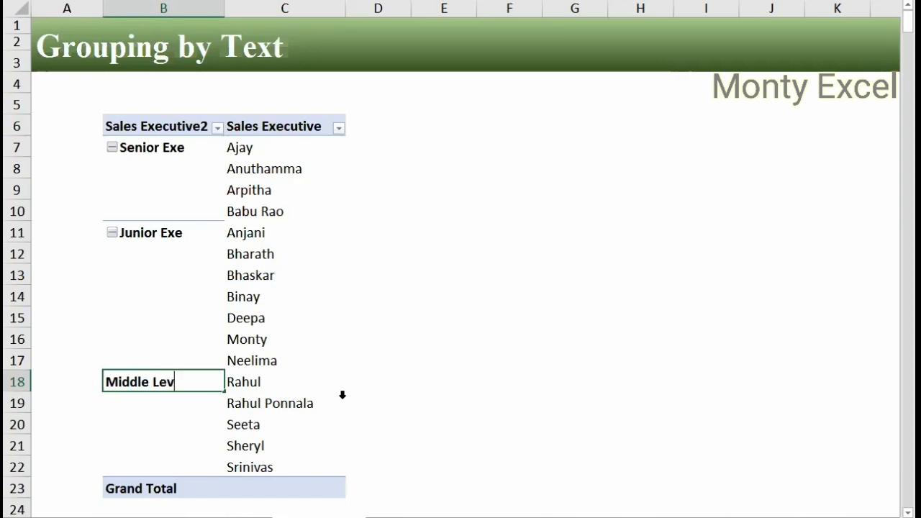
pyautogui.write('el')
pyautogui.click(316, 277)
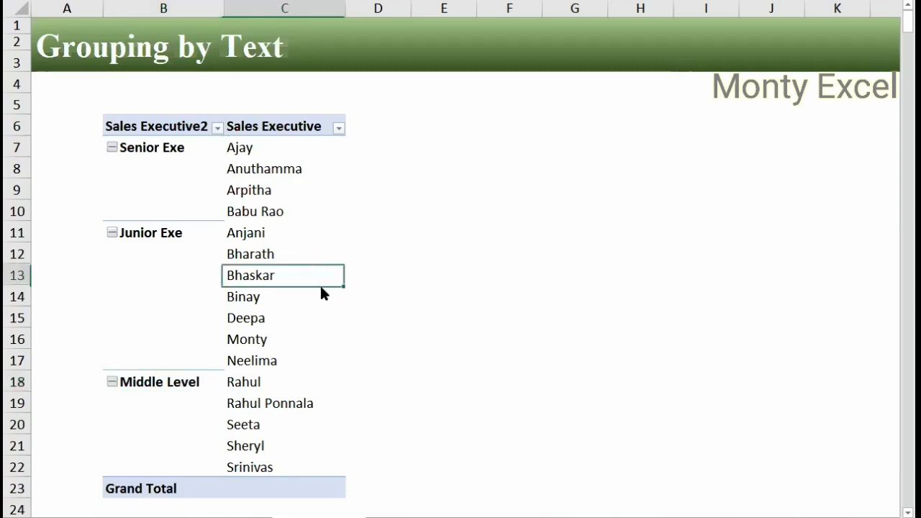
# - Show the PivotTable field list and enlarge it downward so its area boxes are taller
pyautogui.hotkey('shift', 'F10')
pyautogui.click(381, 508)
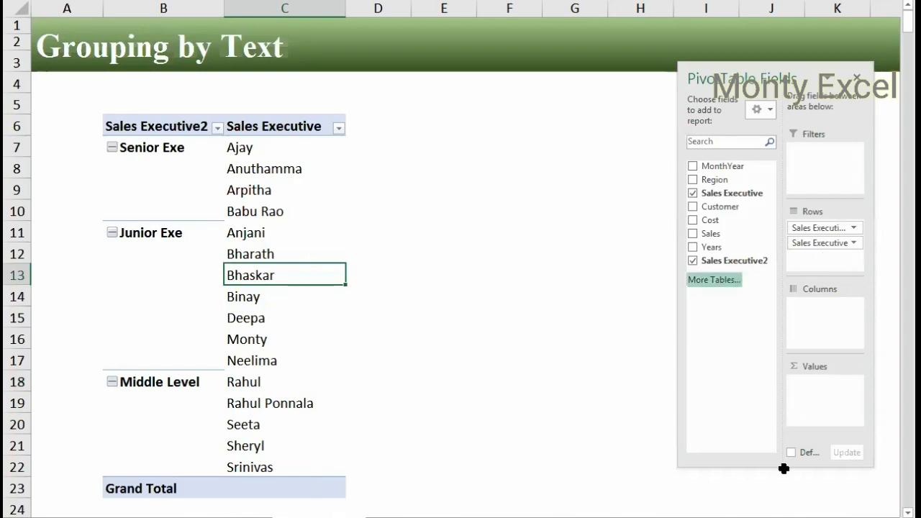
pyautogui.moveTo(784, 469); pyautogui.dragTo(783, 515)
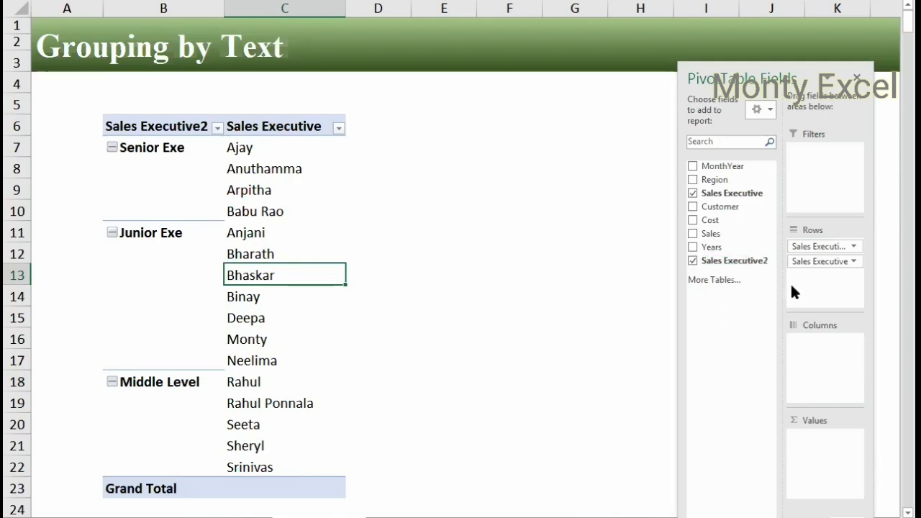
# - Remove the Sales Executive field from the PivotTable rows, keeping the Sales Executive2 groups as the only row field
pyautogui.moveTo(816, 256); pyautogui.dragTo(530, 206)
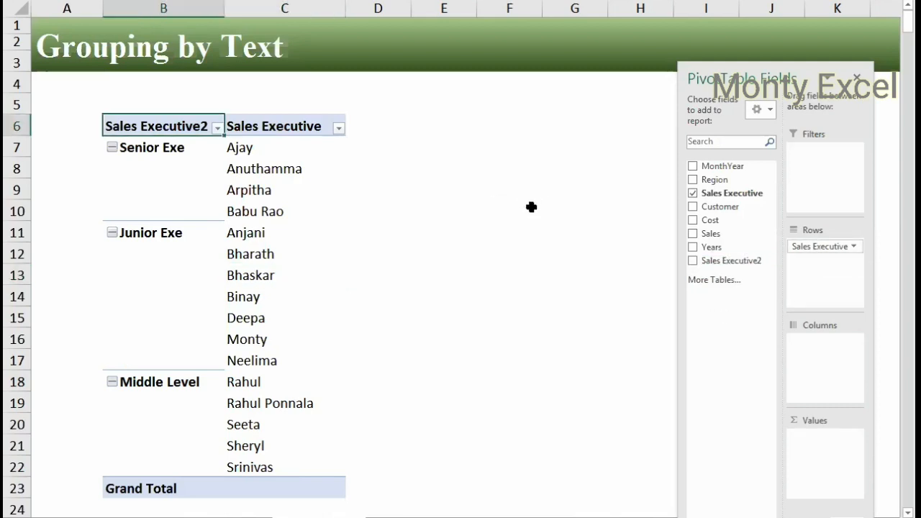
pyautogui.hotkey('ctrl', 'z')
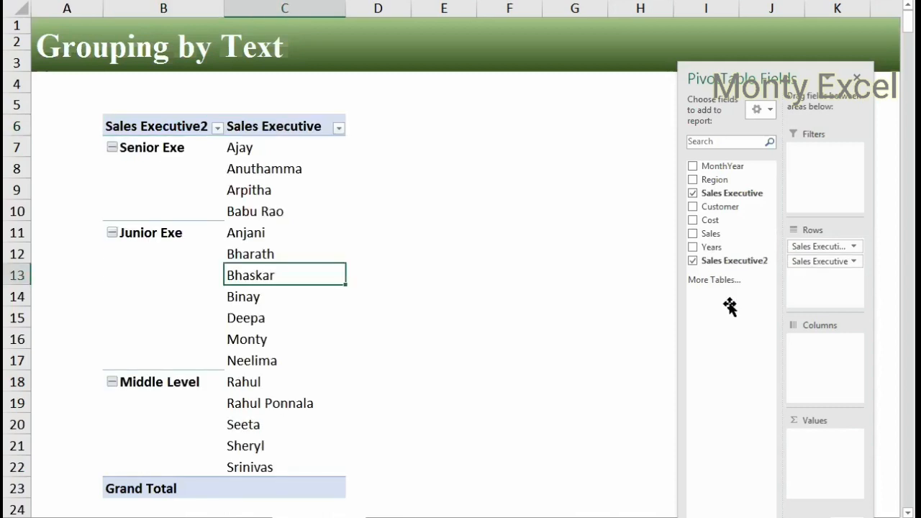
pyautogui.moveTo(730, 306); pyautogui.dragTo(449, 295)
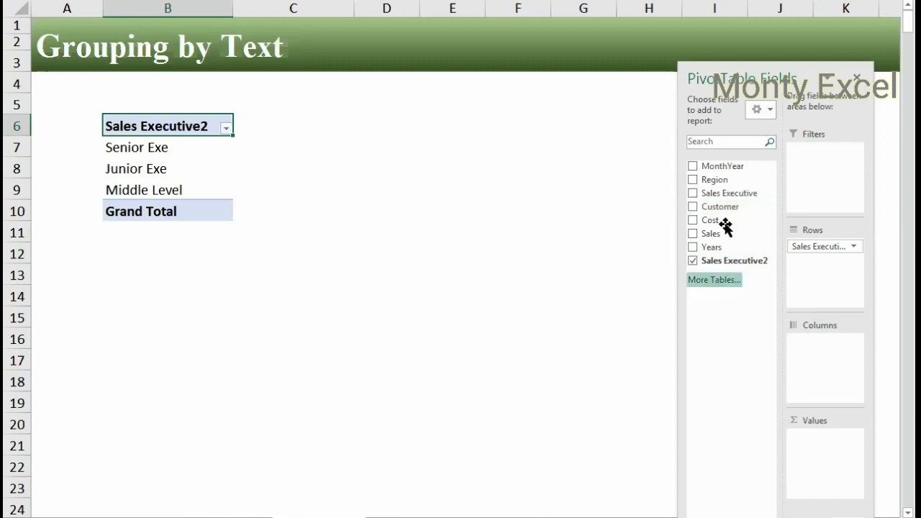
# - Add the Sales field to the PivotTable values as Sum of Sales for each executive group
pyautogui.moveTo(722, 232); pyautogui.dragTo(818, 443)
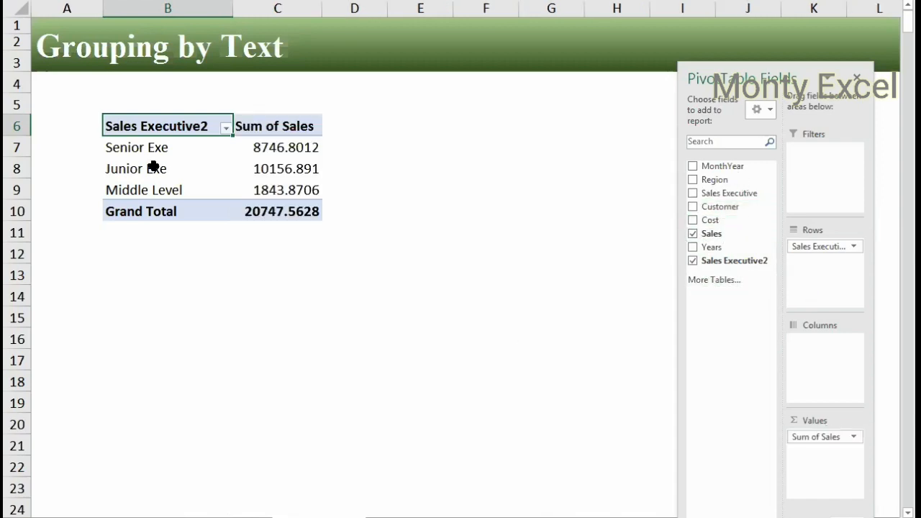
pyautogui.press('Down')
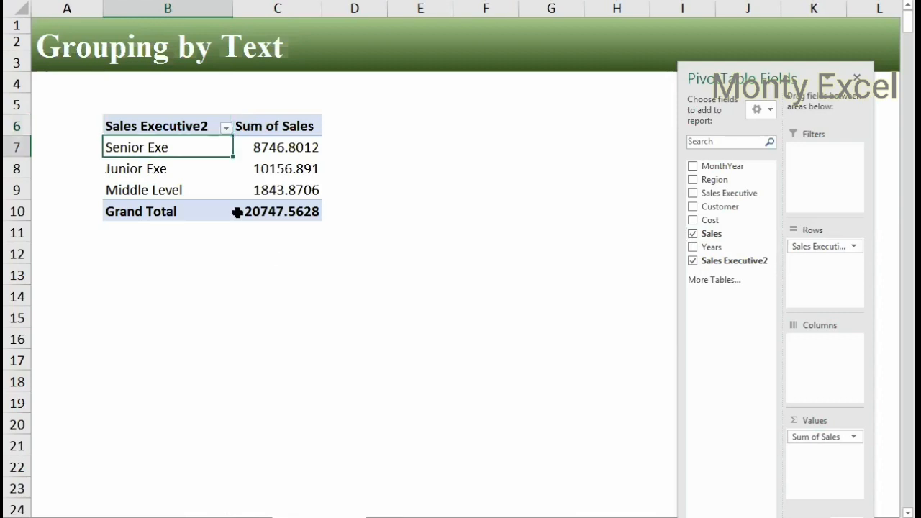
pyautogui.click(113, 168)
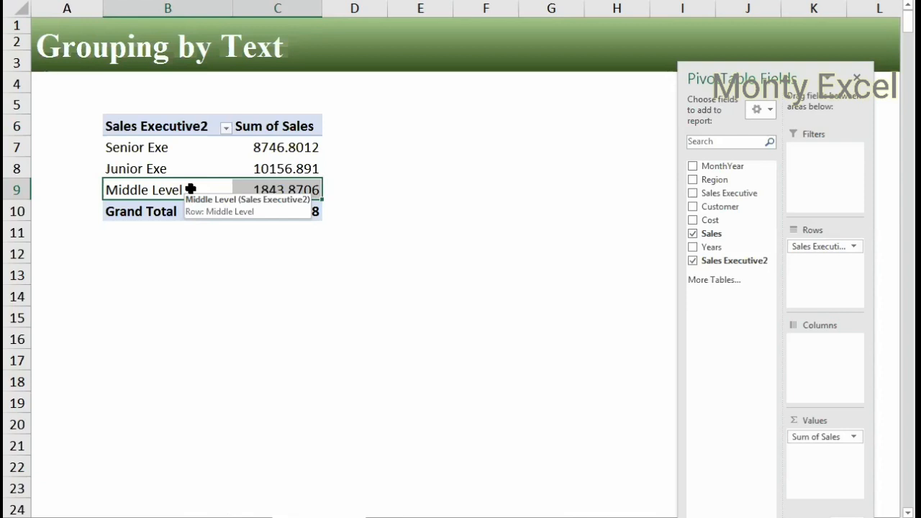
pyautogui.click(208, 236)
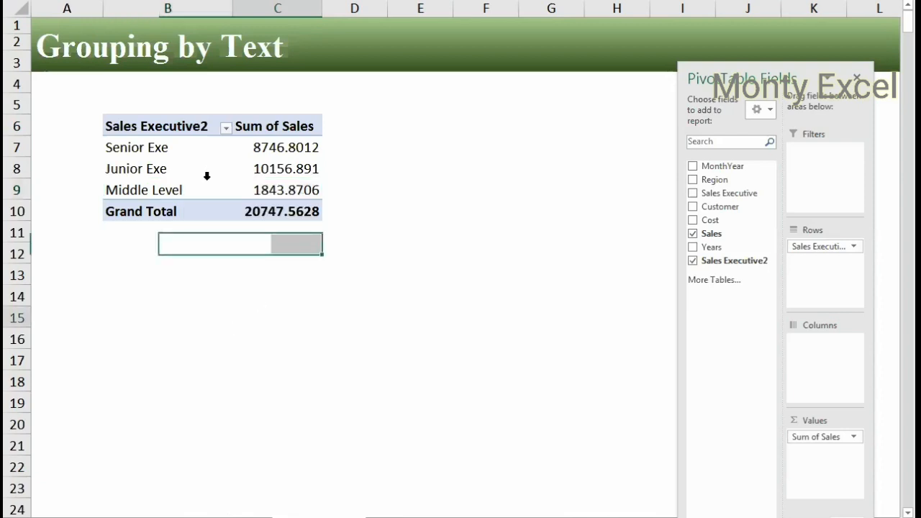
pyautogui.rightClick(207, 179)
pyautogui.click(279, 421)
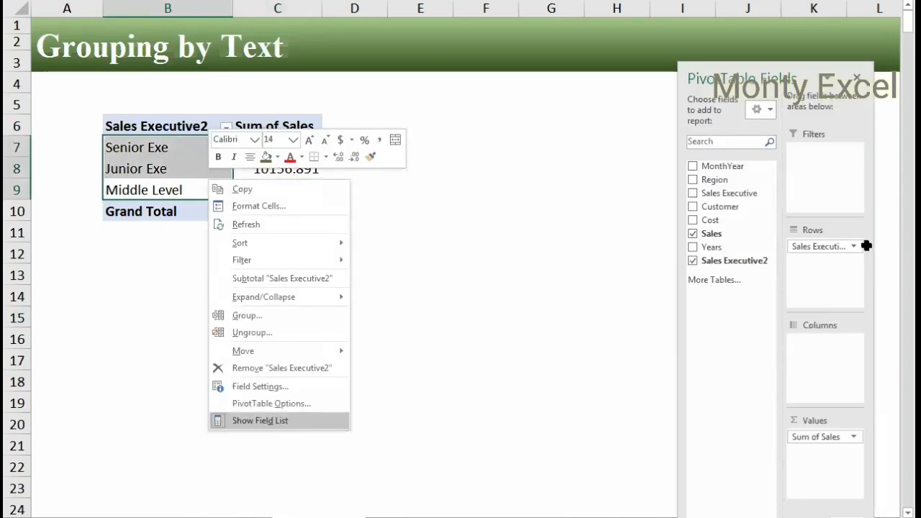
pyautogui.rightClick(224, 162)
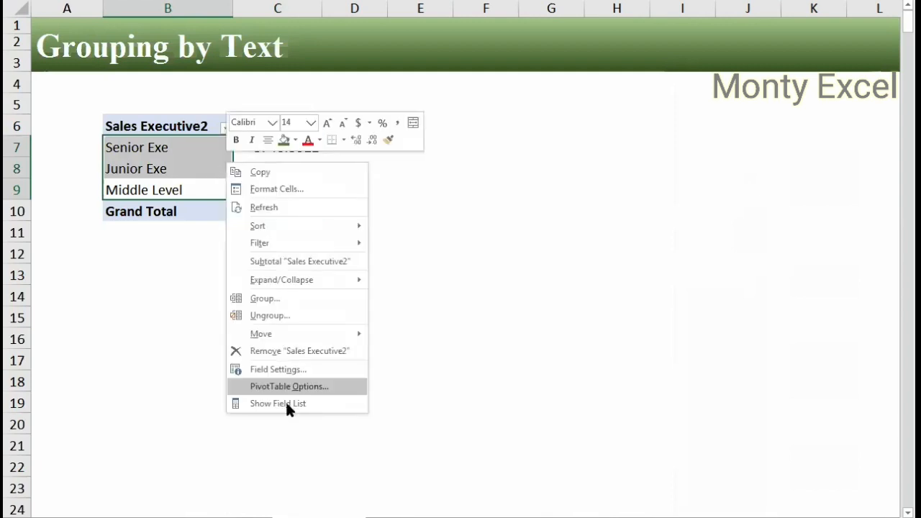
pyautogui.click(287, 405)
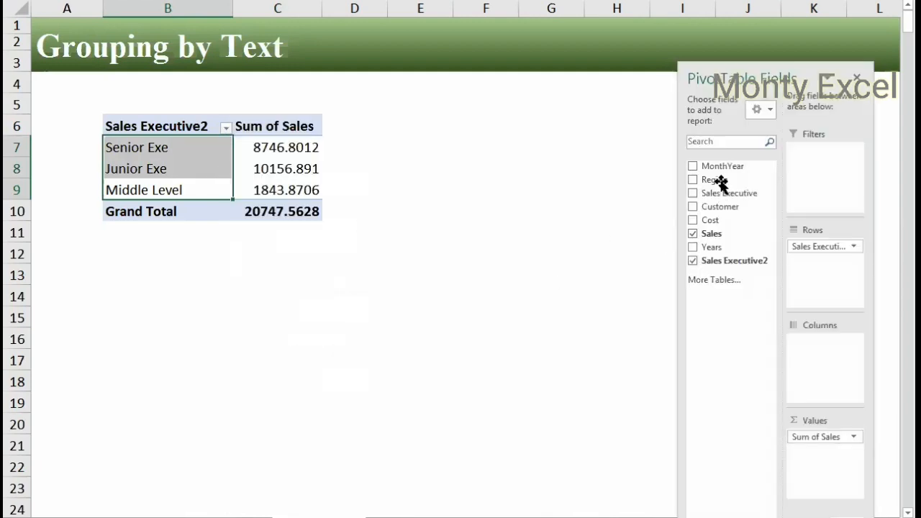
# - Add MonthYear to the rows below Sales Executive2 and group it by Months and Years without Quarters
pyautogui.moveTo(720, 181); pyautogui.dragTo(818, 298)
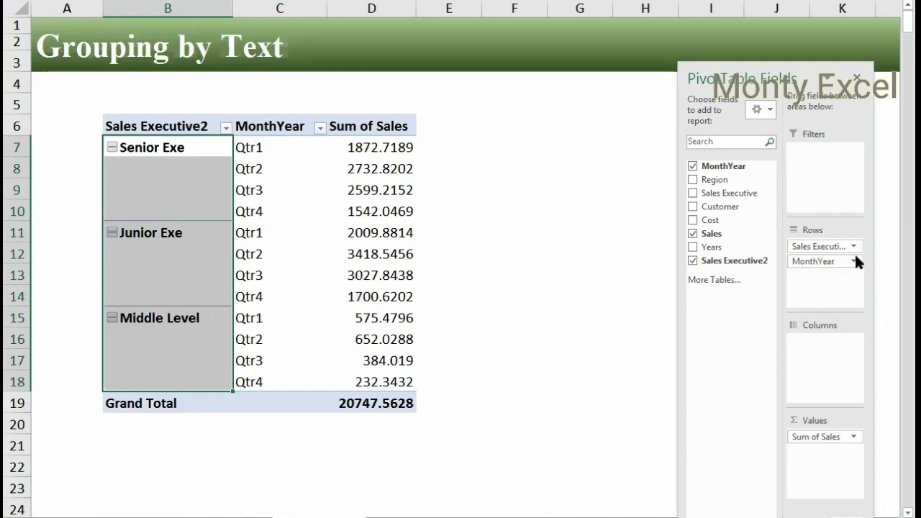
pyautogui.click(251, 209)
pyautogui.rightClick(258, 207)
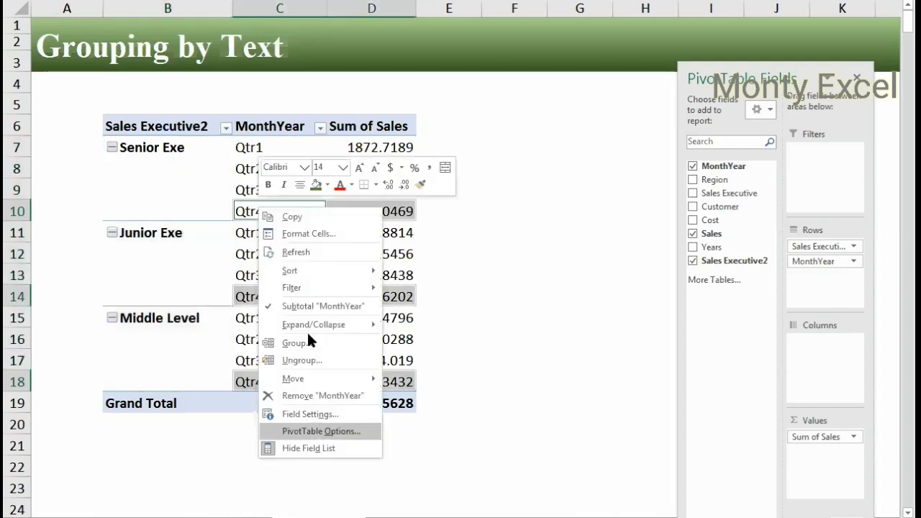
pyautogui.press('Escape')
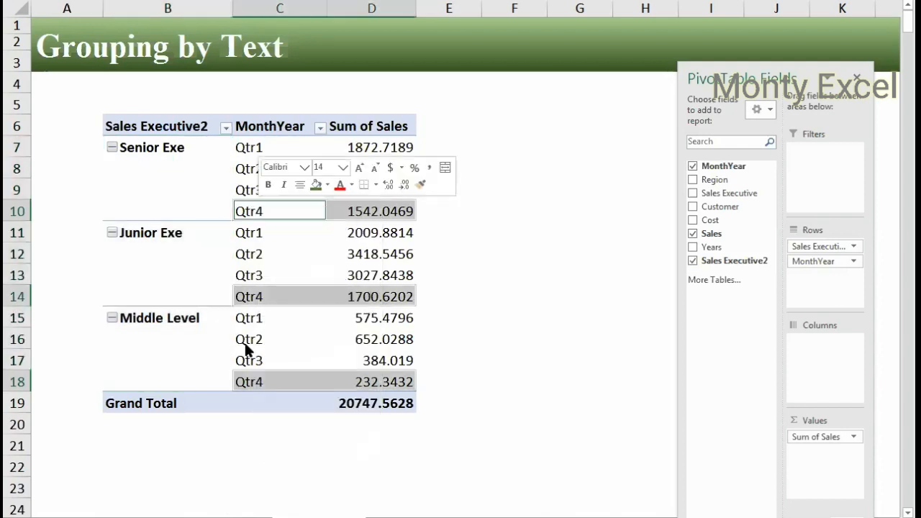
pyautogui.click(246, 343)
pyautogui.click(282, 410)
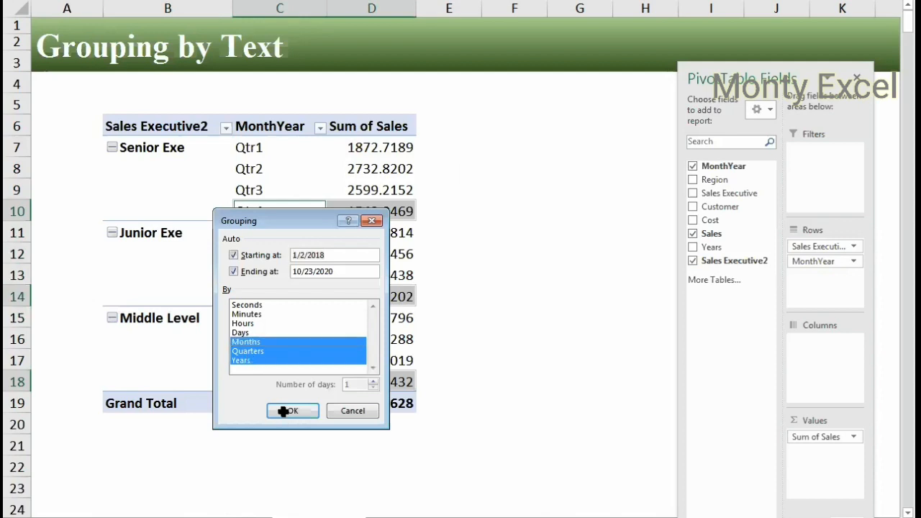
pyautogui.click(248, 351)
pyautogui.press('Return')
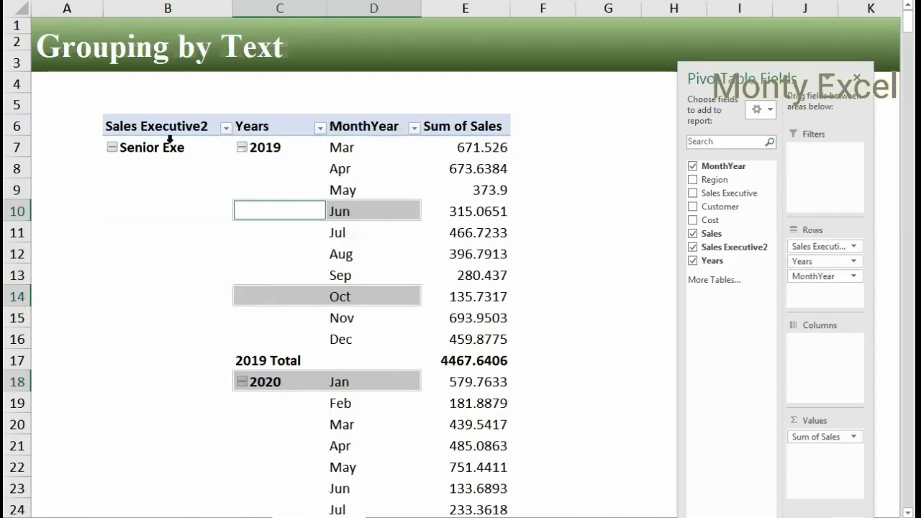
# - Review the PivotTables on the Grouping by Date and Grouping by Numbers sheets, with the field list moved aside
pyautogui.click(170, 138)
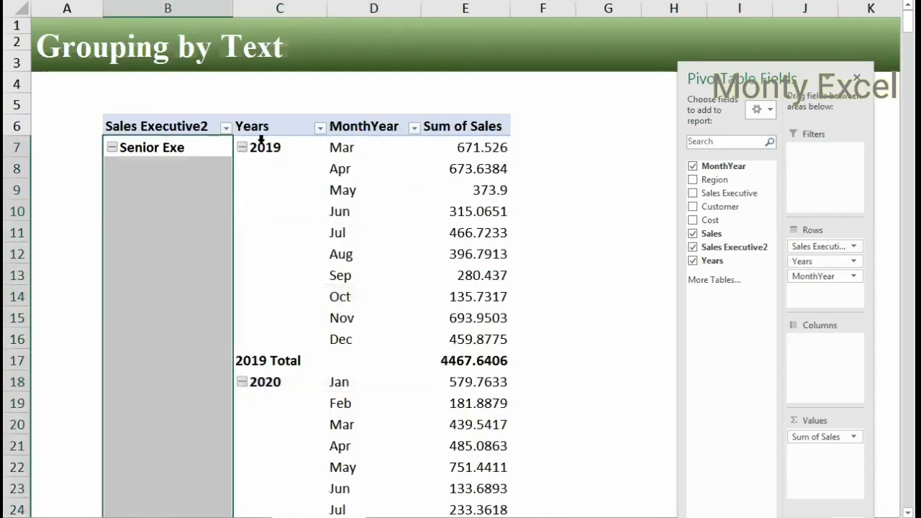
pyautogui.click(356, 149)
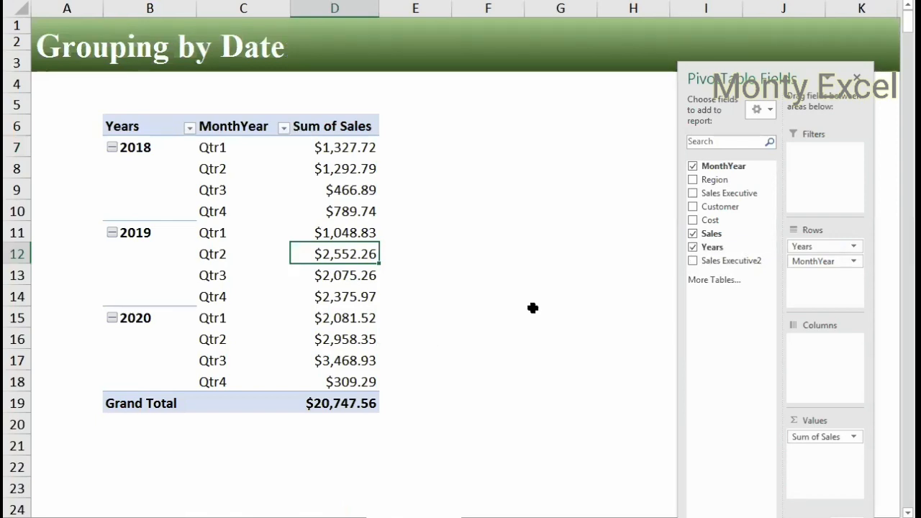
pyautogui.moveTo(768, 75); pyautogui.dragTo(786, 67)
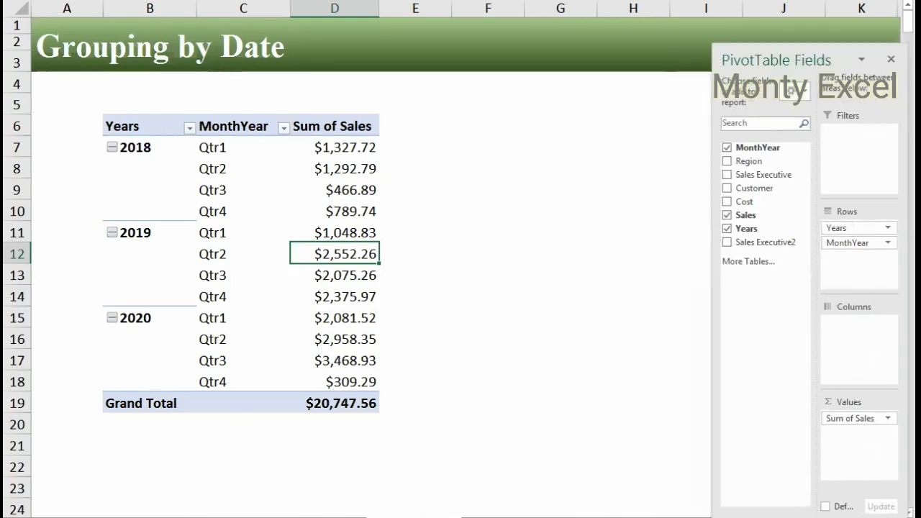
pyautogui.click(215, 515)
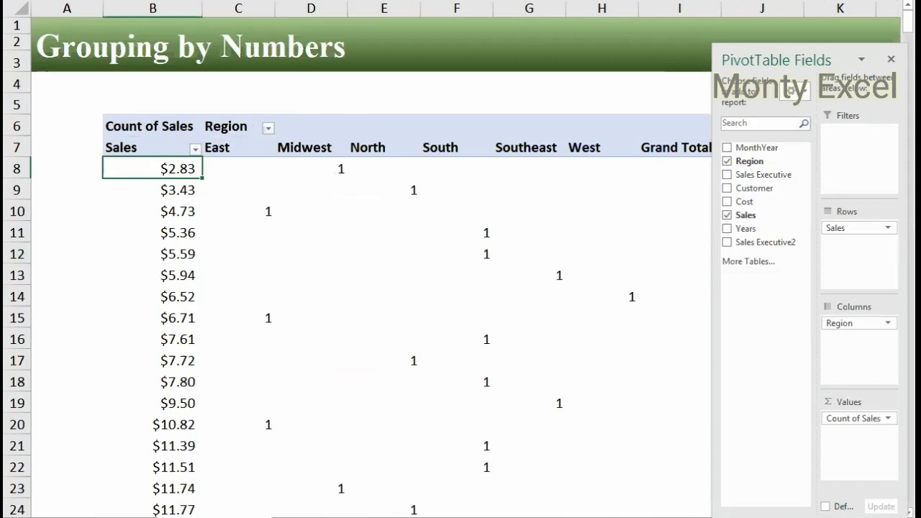
# - On the topic list sheet, copy the Working With Groups entry from C44 into C45
pyautogui.moveTo(199, 516)
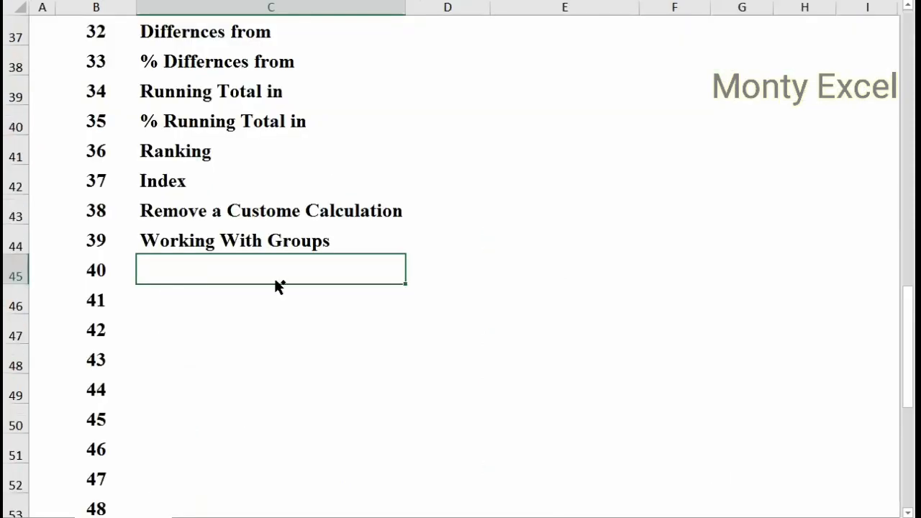
pyautogui.write('Grouping by Numbers')
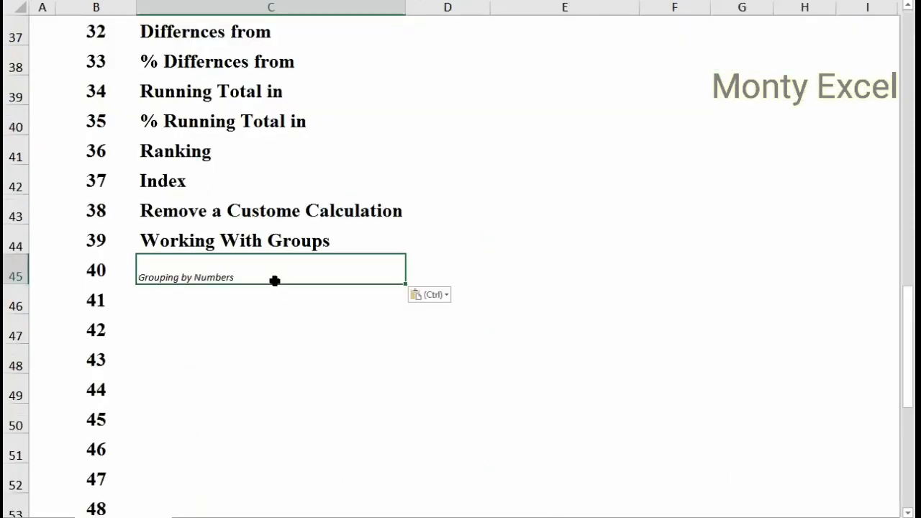
pyautogui.press('Up')
pyautogui.hotkey('ctrl', 'c')
pyautogui.press('Down')
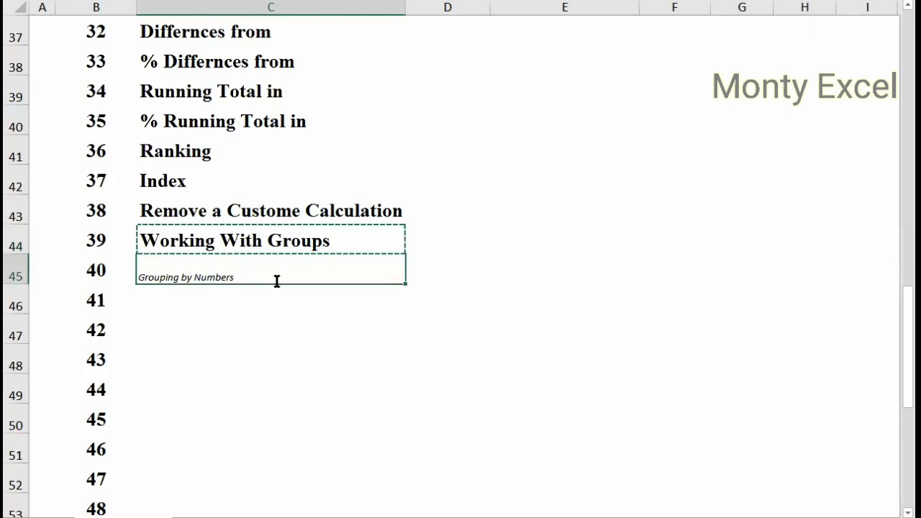
pyautogui.press('Return')
# - Change the entry for topic 40 in C45 to Working With Text
pyautogui.press('End')
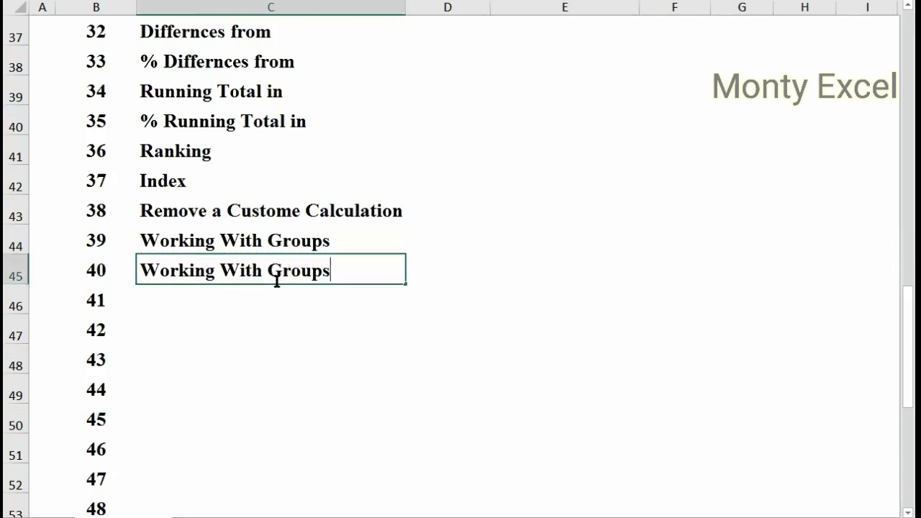
pyautogui.press('BackSpace')
pyautogui.press('BackSpace')
pyautogui.press('BackSpace')
pyautogui.press('BackSpace')
pyautogui.press('BackSpace')
pyautogui.press('BackSpace')
pyautogui.write('Txt')
pyautogui.press('Return')
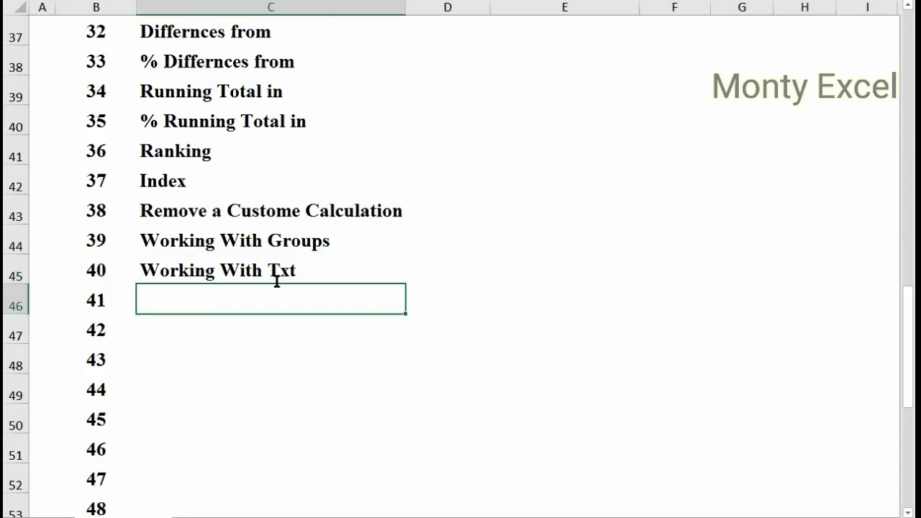
pyautogui.press('Up')
pyautogui.press('F2')
pyautogui.press('BackSpace')
pyautogui.press('BackSpace')
pyautogui.write('E')
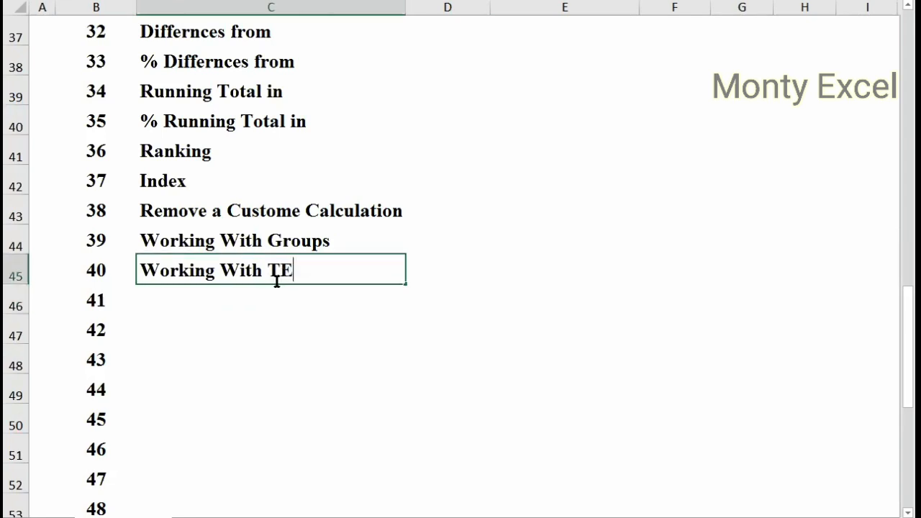
pyautogui.write('xt')
pyautogui.press('BackSpace')
pyautogui.press('BackSpace')
pyautogui.press('BackSpace')
pyautogui.write('ext')
pyautogui.hotkey('ctrl', 'Return')
# - Copy the C45 entry into C46 and change it to Working With Numbers for topic 41
pyautogui.hotkey('ctrl', 'c')
pyautogui.press('Down')
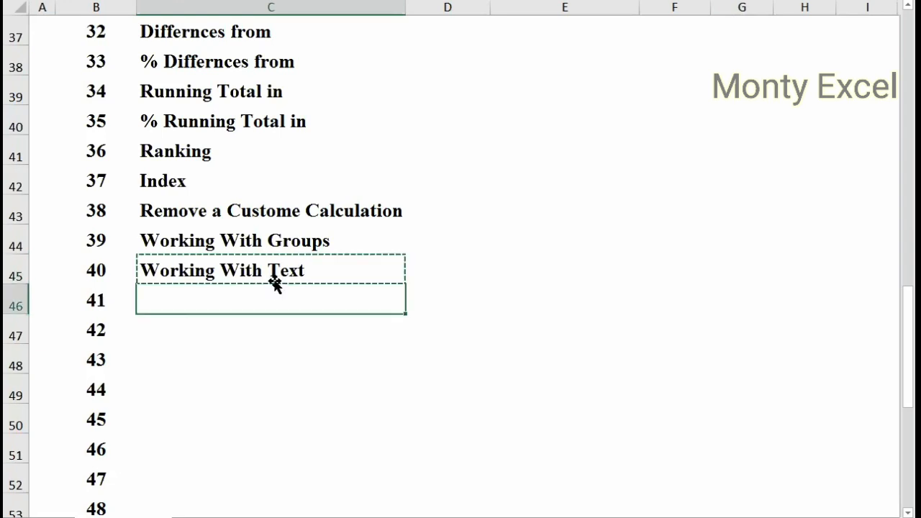
pyautogui.write('Working With T')
pyautogui.press('BackSpace')
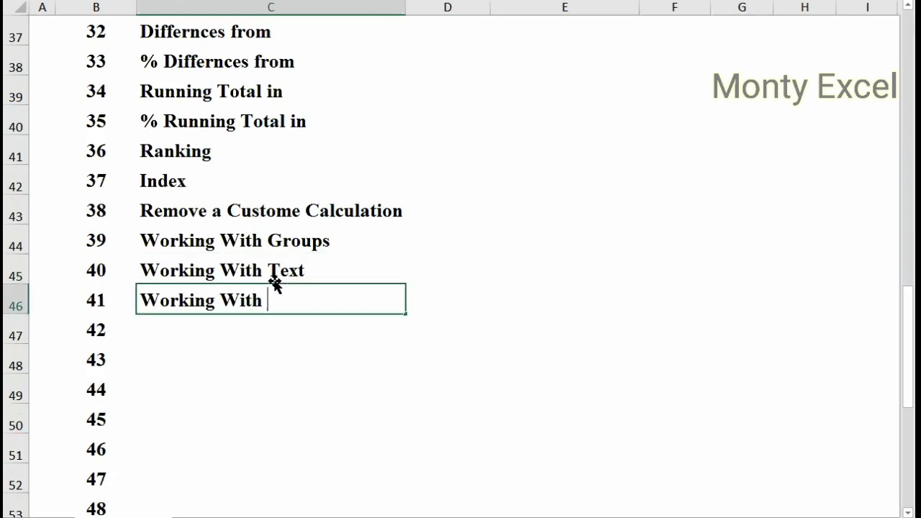
pyautogui.write('Numbres')
pyautogui.press('Return')
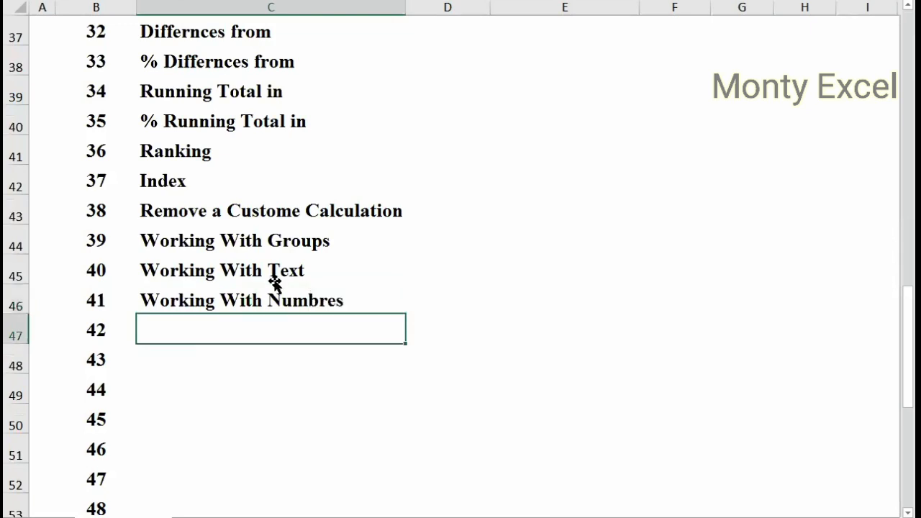
pyautogui.press('Up')
pyautogui.press('F2')
pyautogui.press('BackSpace')
pyautogui.press('BackSpace')
pyautogui.press('BackSpace')
pyautogui.write('er')
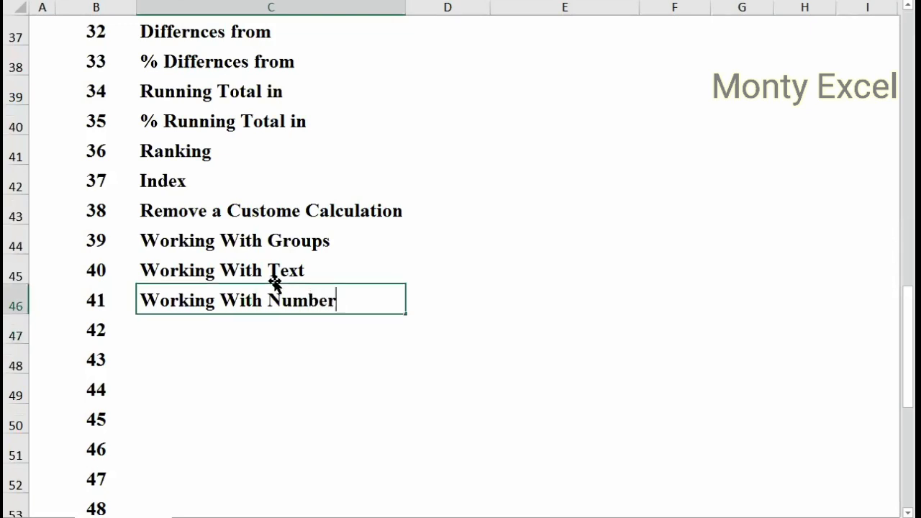
pyautogui.write('s')
# - Copy the C46 entry into C47 and change it to Working With Dates for topic 42
pyautogui.hotkey('ctrl', 'c')
pyautogui.press('Down')
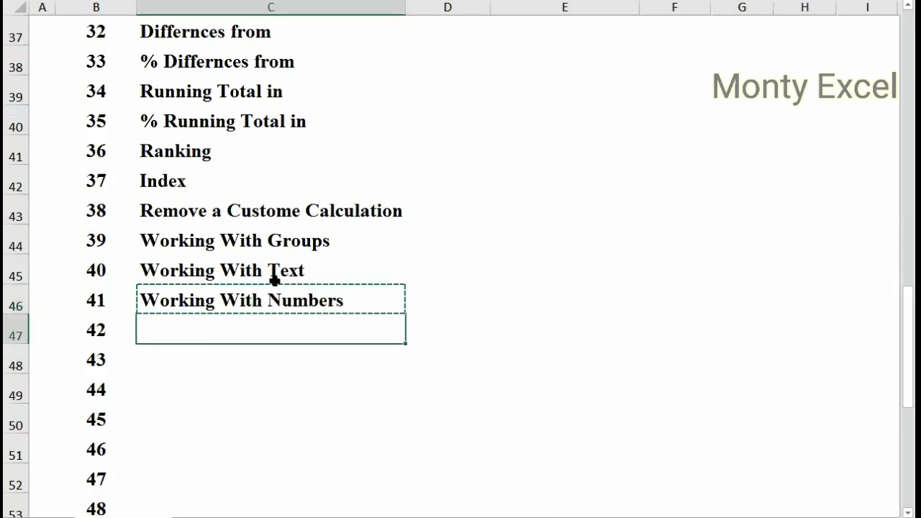
pyautogui.write('Working With Numbe')
pyautogui.press('BackSpace')
pyautogui.press('BackSpace')
pyautogui.press('BackSpace')
pyautogui.press('BackSpace')
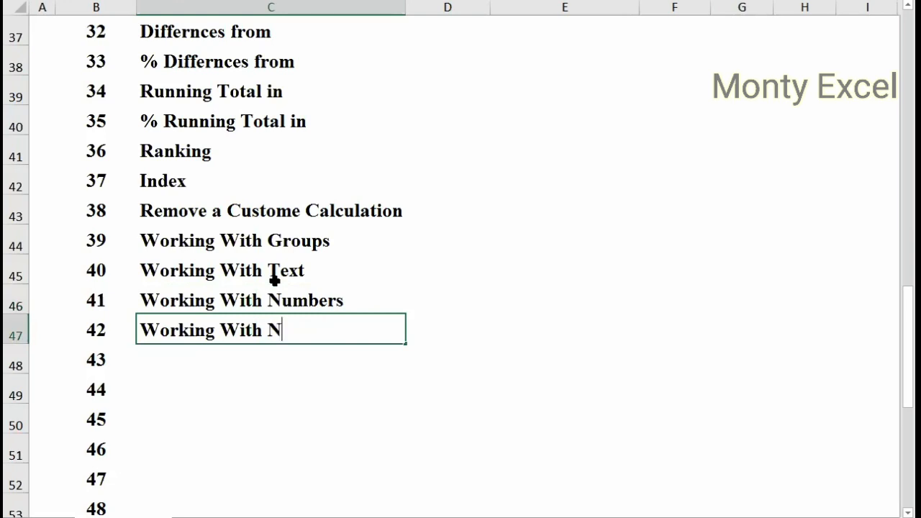
pyautogui.press('BackSpace')
pyautogui.write('Dates')
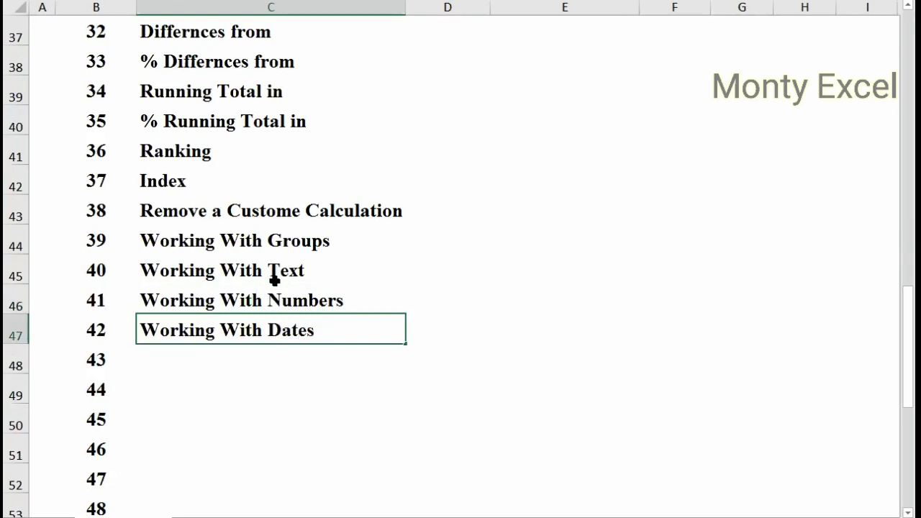
pyautogui.press('Return')
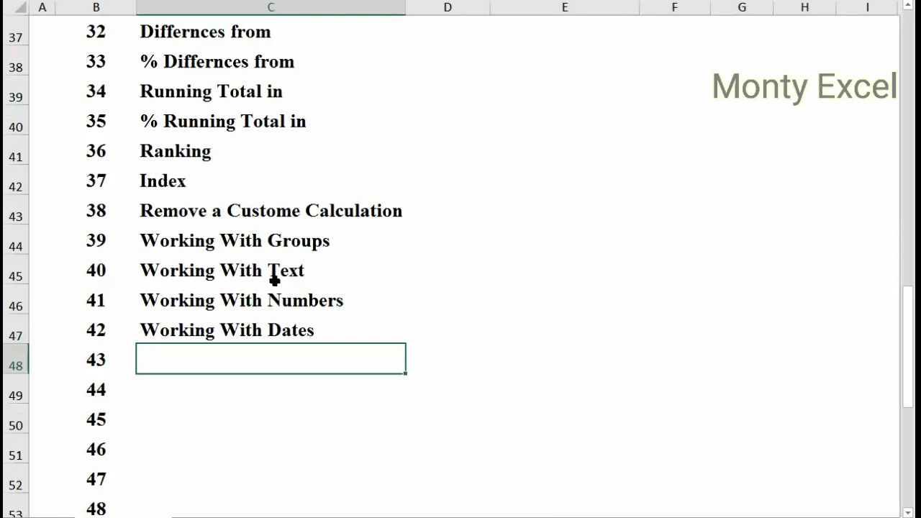
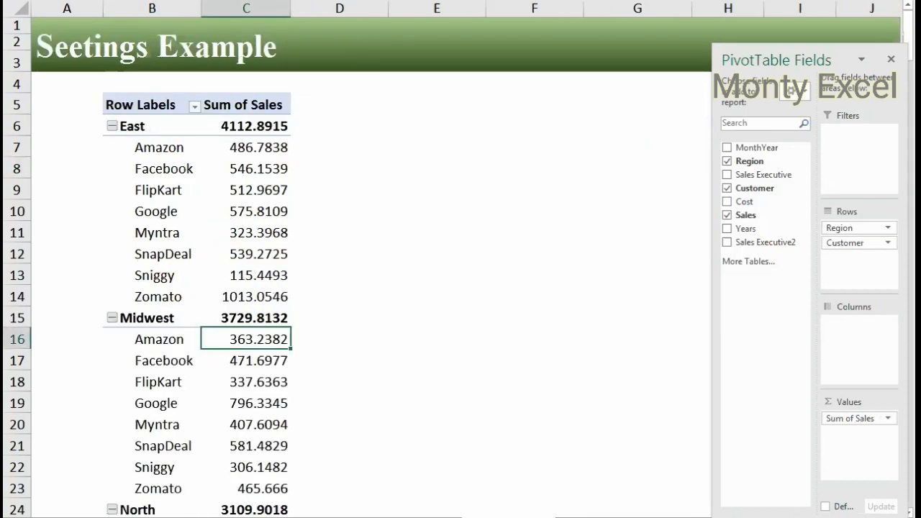
# - Duplicate the Seetings Example sheet, rename the copy Change Desing, and hide its PivotTable field list
pyautogui.moveTo(512, 516); pyautogui.dragTo(568, 516)
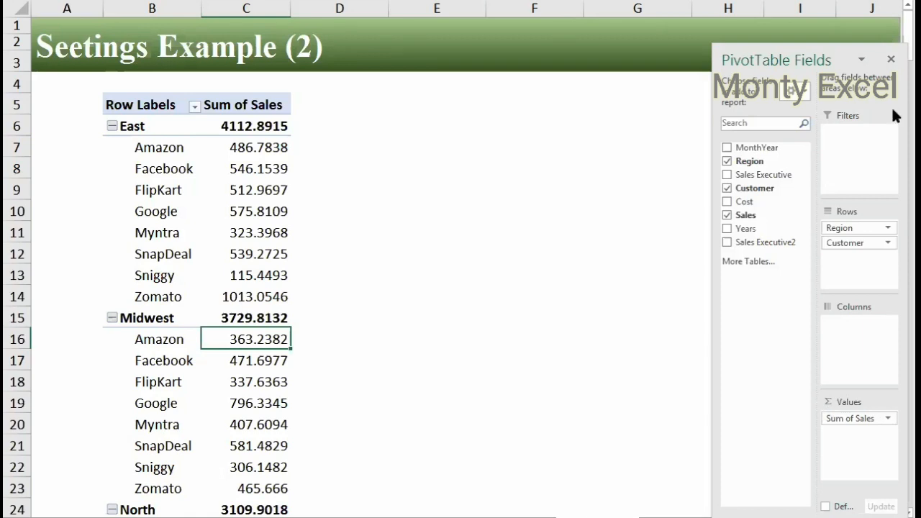
pyautogui.click(892, 62)
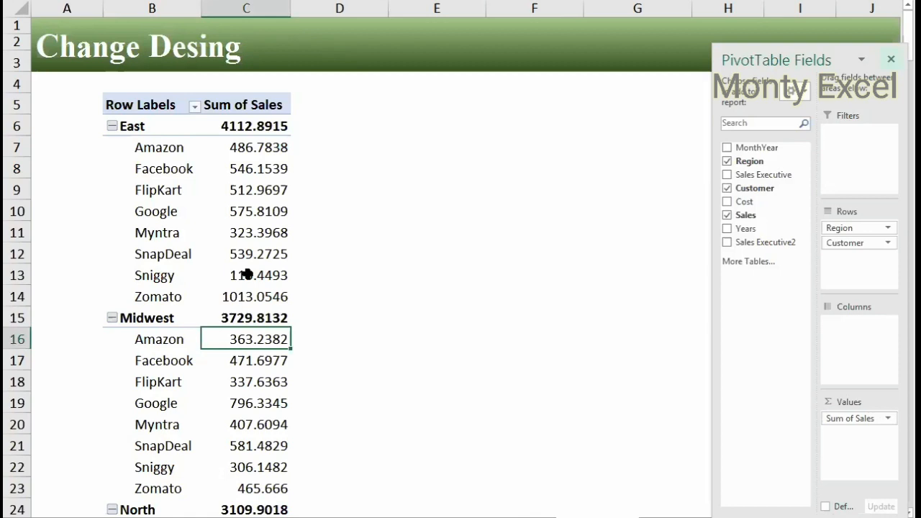
# - Show the PivotTable field list on the Change Desing sheet and move Customer from the row fields to the column fields
pyautogui.rightClick(212, 177)
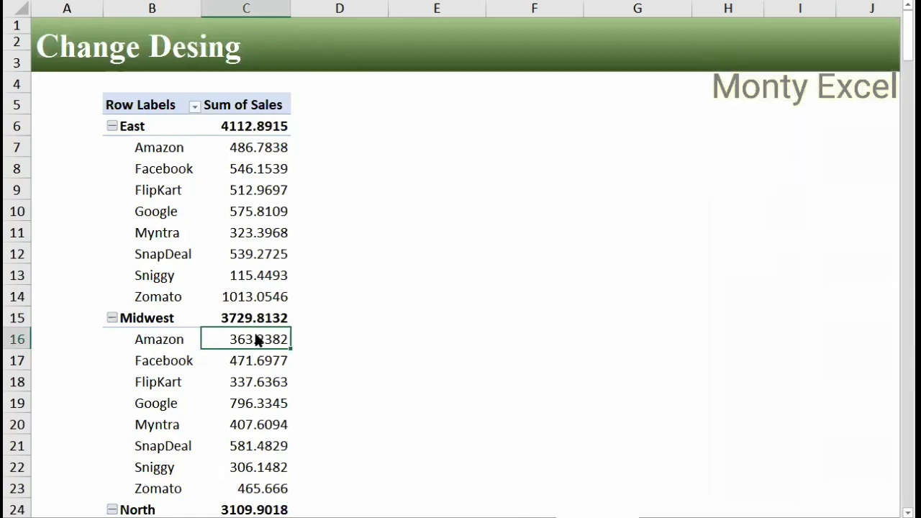
pyautogui.click(283, 366)
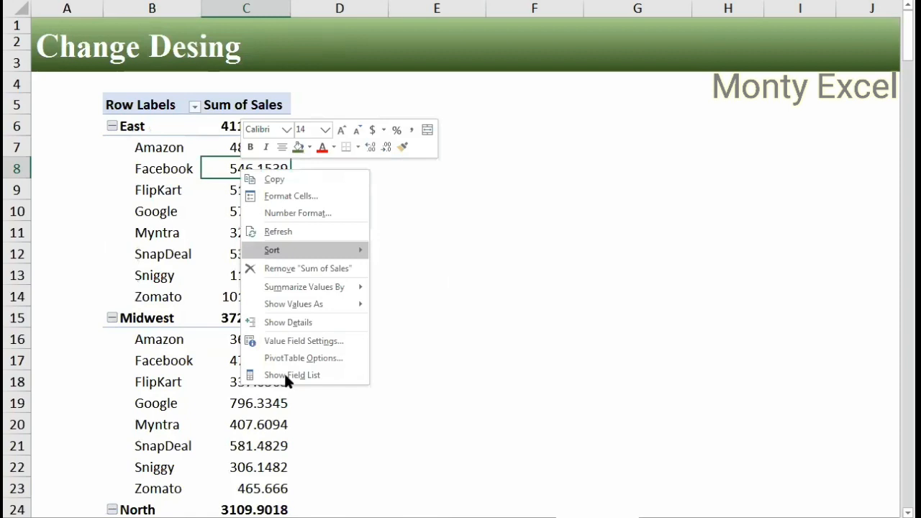
pyautogui.click(283, 371)
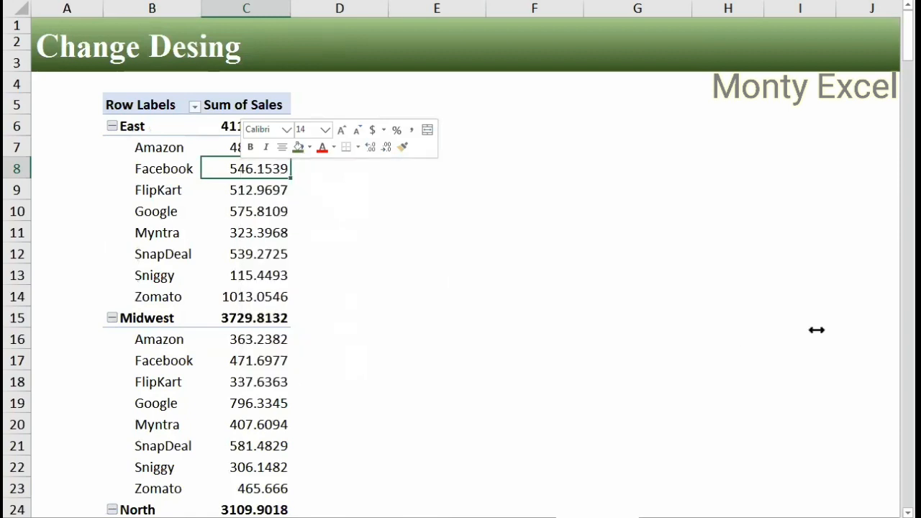
pyautogui.moveTo(853, 242); pyautogui.dragTo(855, 337)
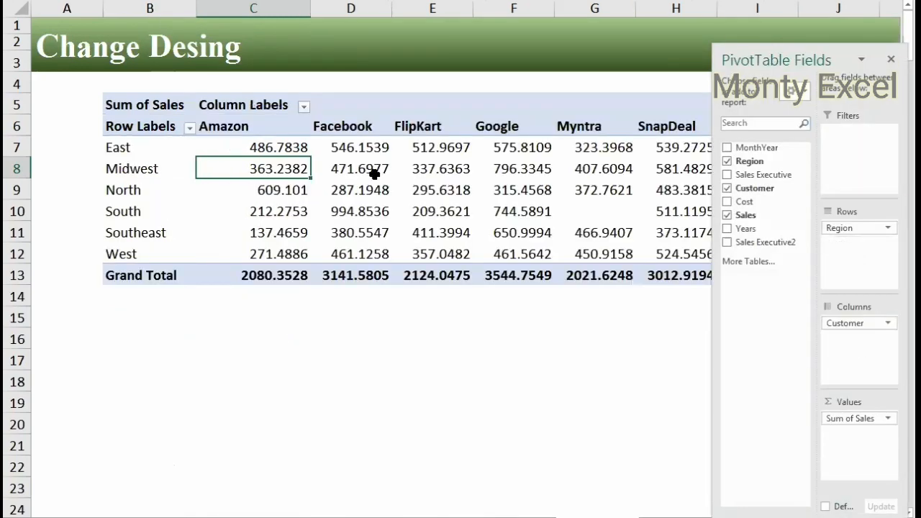
# - Look through the medium and dark PivotTable styles and view the settings for a new PivotTable style
pyautogui.rightClick(484, 182)
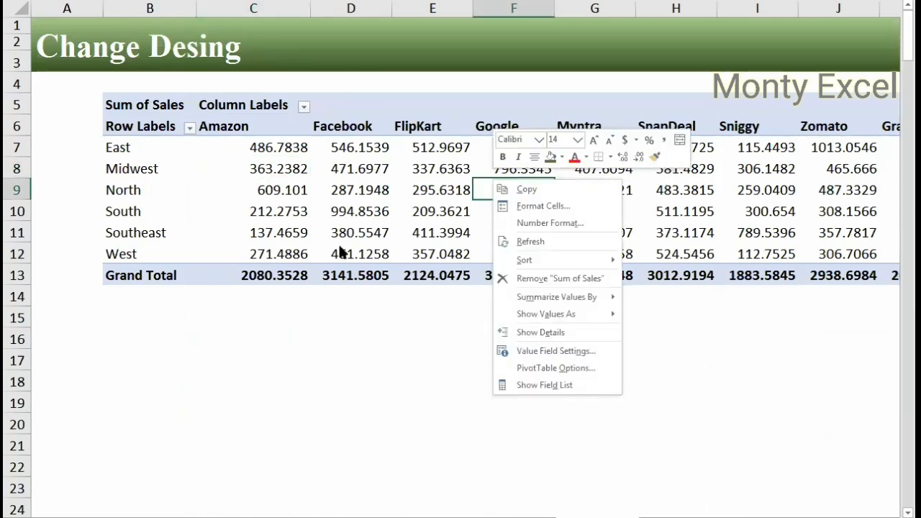
pyautogui.press('Escape')
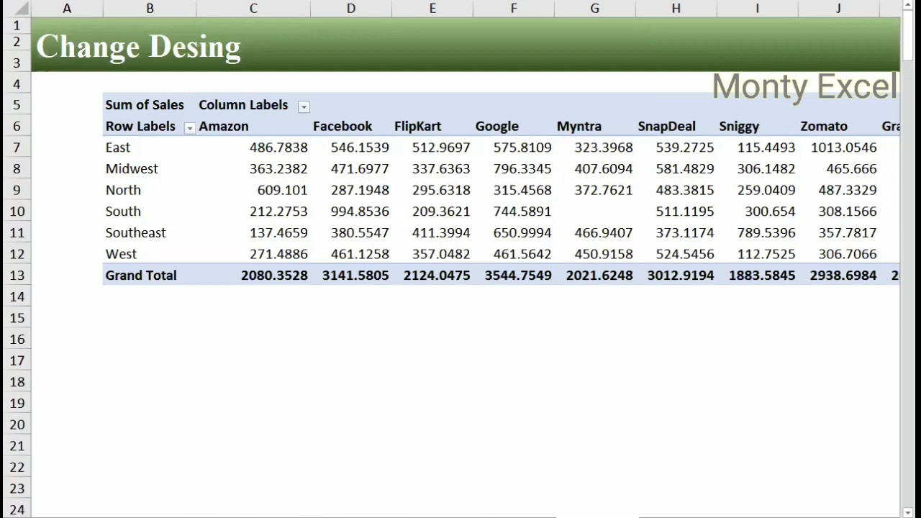
pyautogui.click(514, 190)
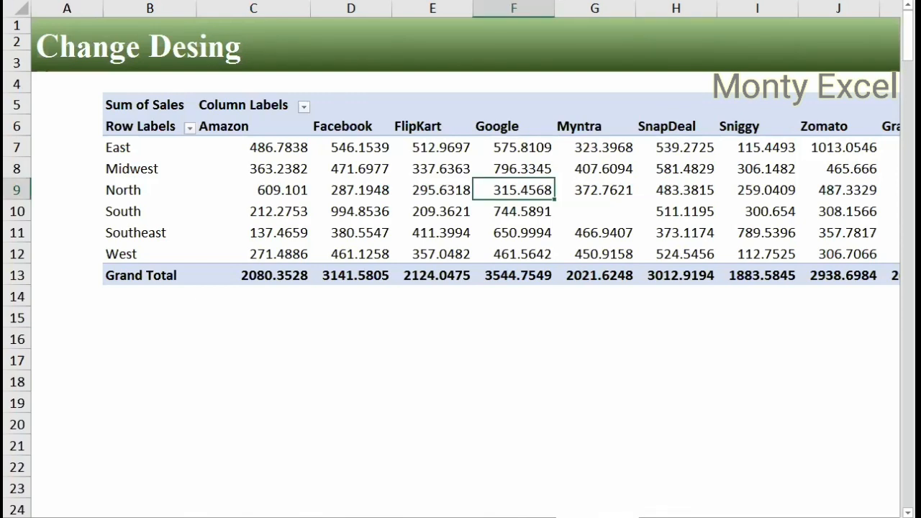
pyautogui.click(694, 1)
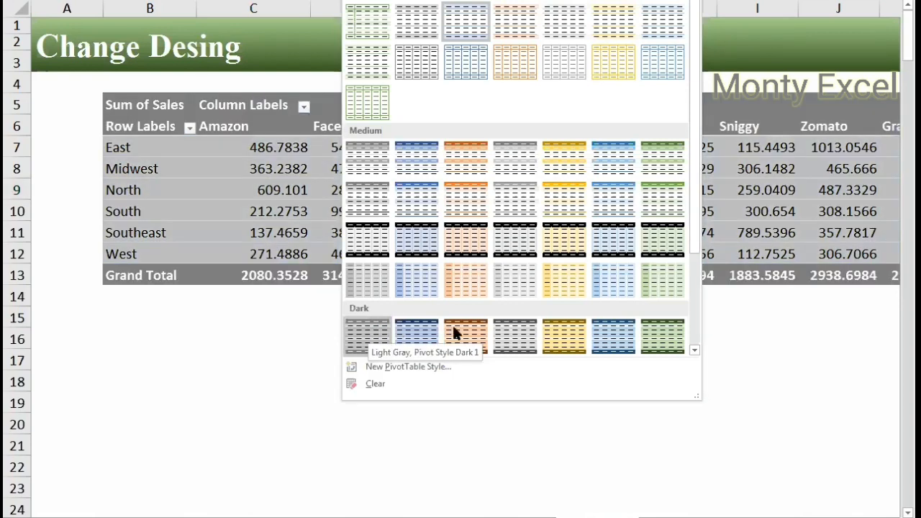
pyautogui.scroll(-3, 455, 333)
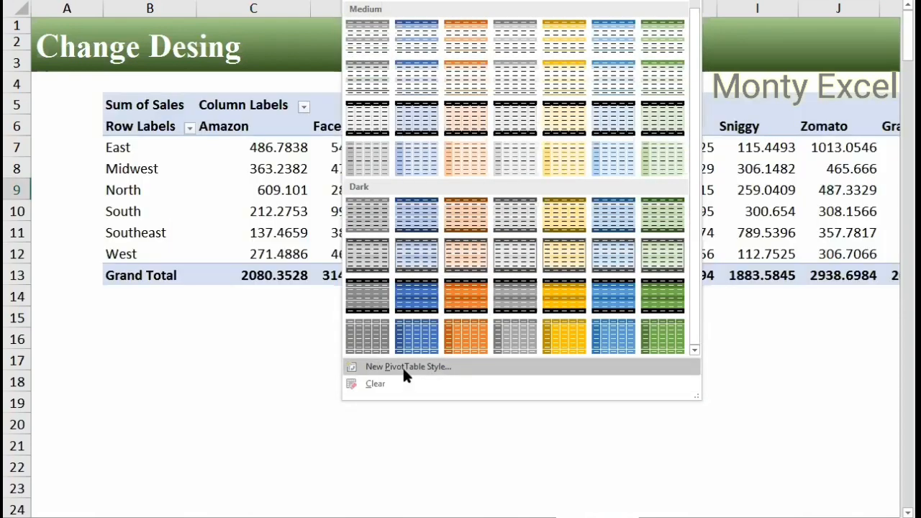
pyautogui.click(402, 366)
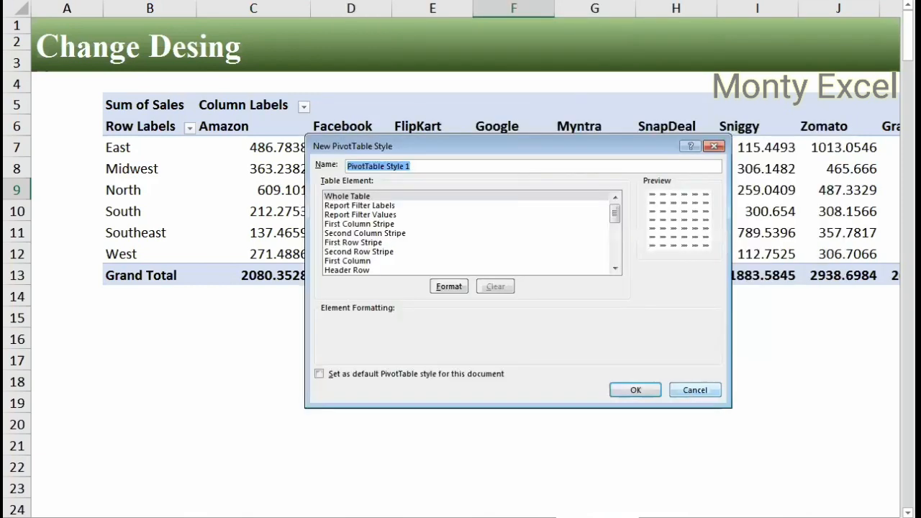
pyautogui.press('Escape')
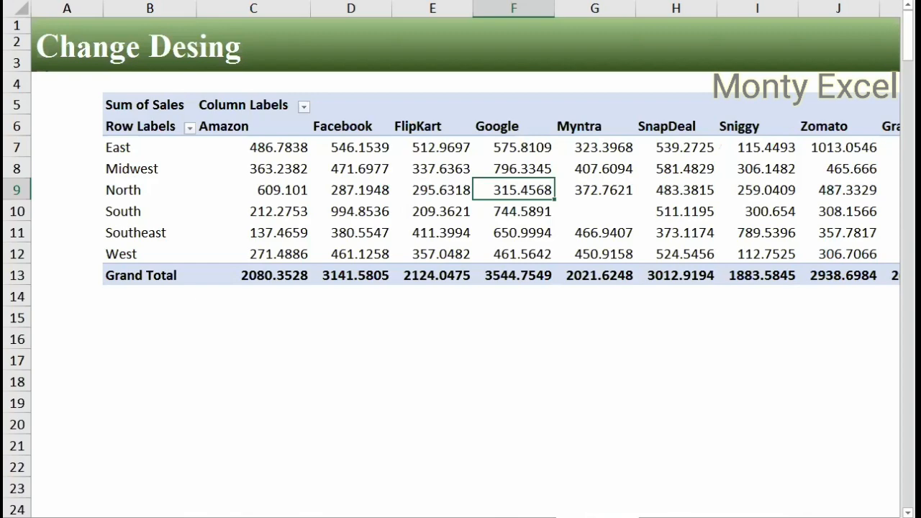
# - Clear the PivotTable's current style and start creating a new PivotTable style
pyautogui.click(694, 2)
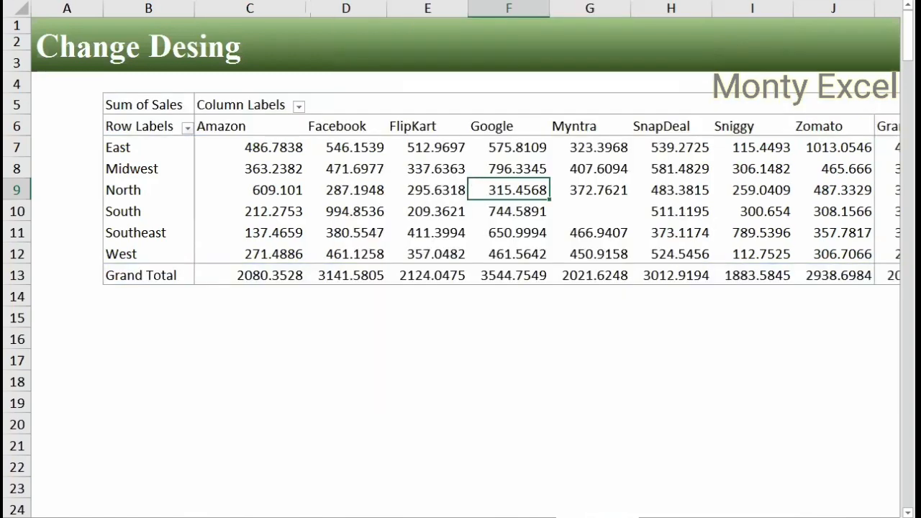
pyautogui.click(389, 367)
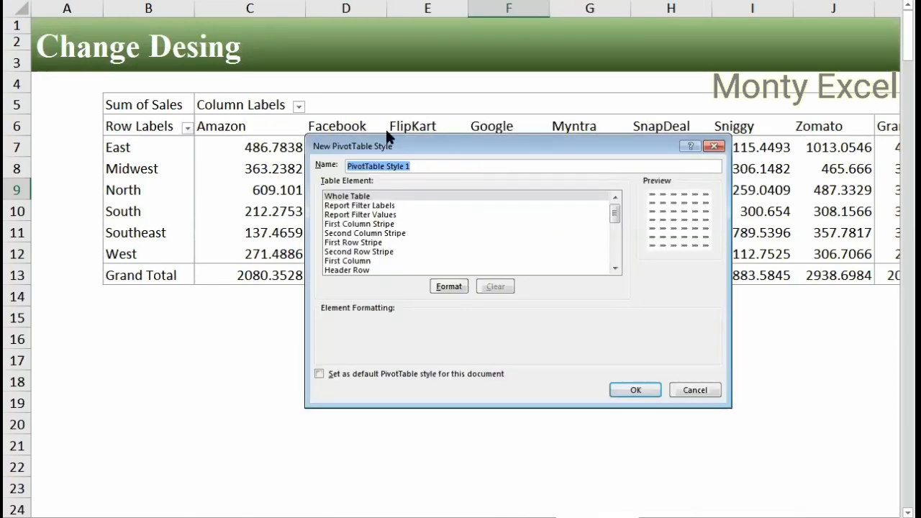
pyautogui.moveTo(388, 146); pyautogui.dragTo(298, 144)
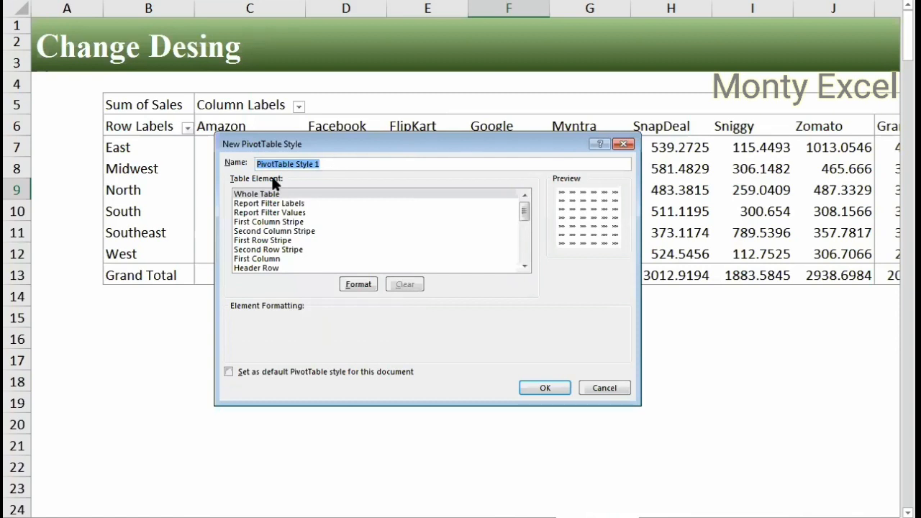
# - Go through the table elements of the new PivotTable style and give the Grand Total Row element a red fill
pyautogui.click(265, 260)
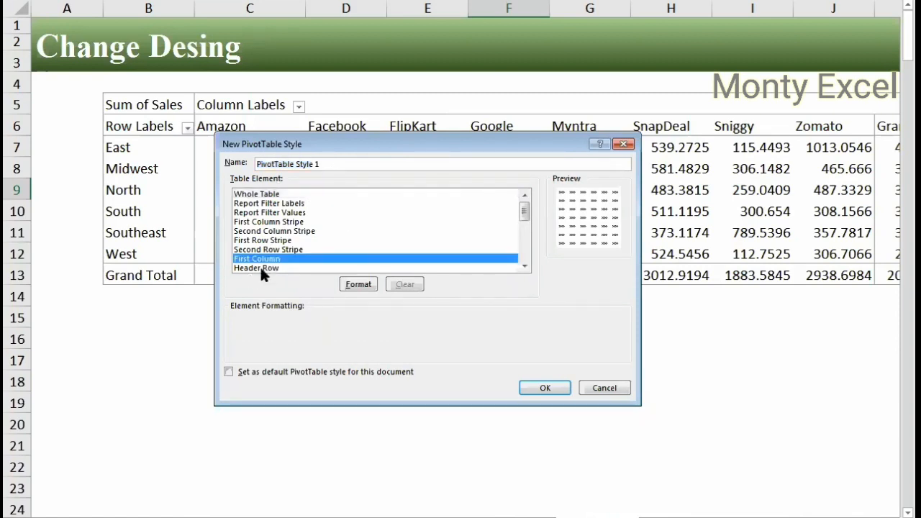
pyautogui.click(261, 213)
pyautogui.click(266, 195)
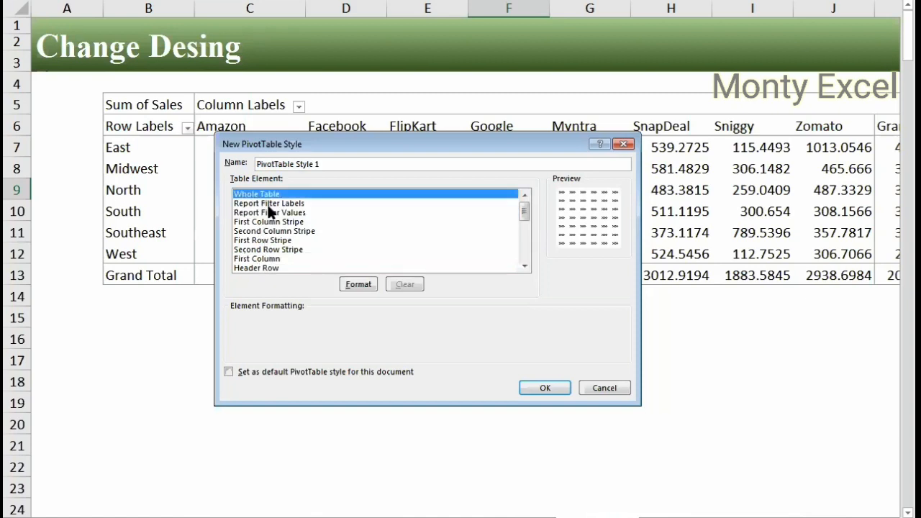
pyautogui.click(268, 206)
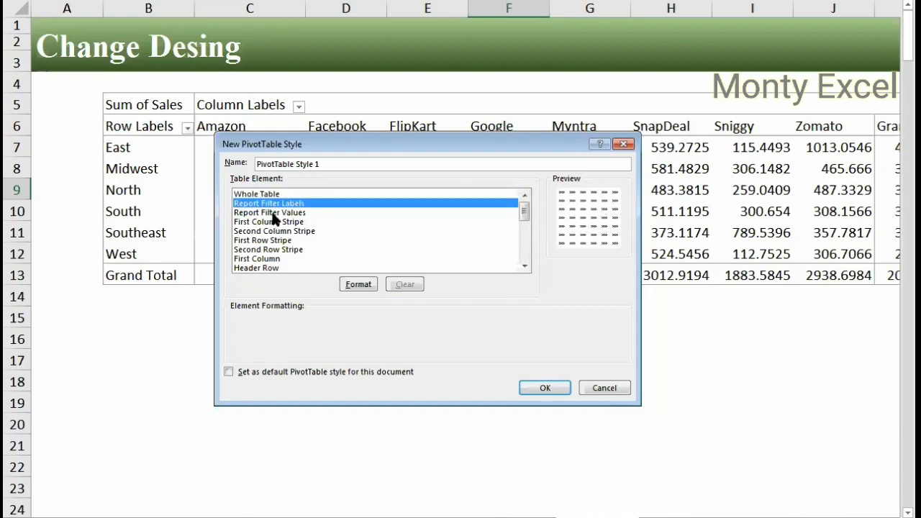
pyautogui.scroll(-4, 269, 248)
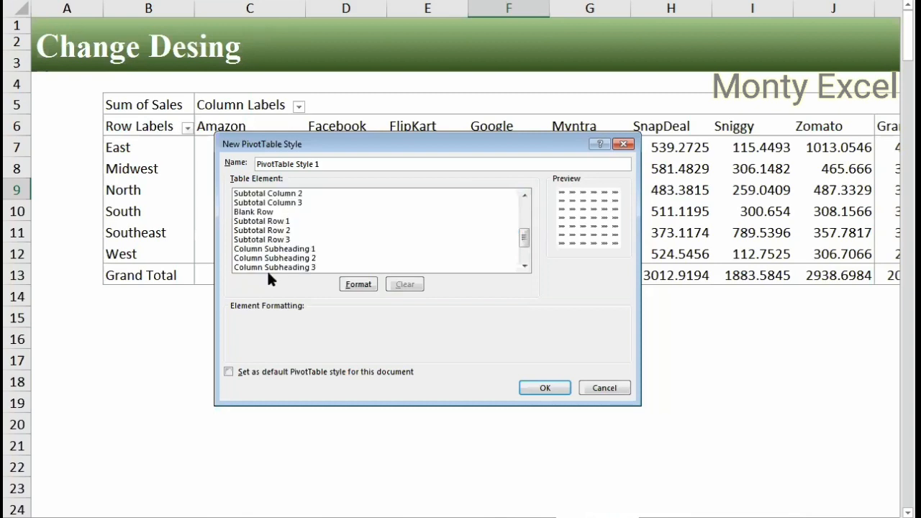
pyautogui.scroll(-2, 270, 265)
pyautogui.click(272, 269)
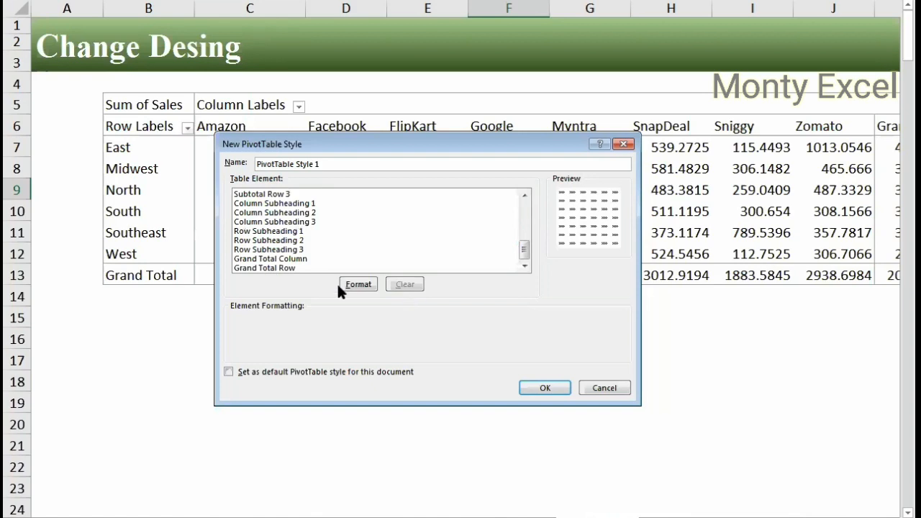
pyautogui.click(359, 284)
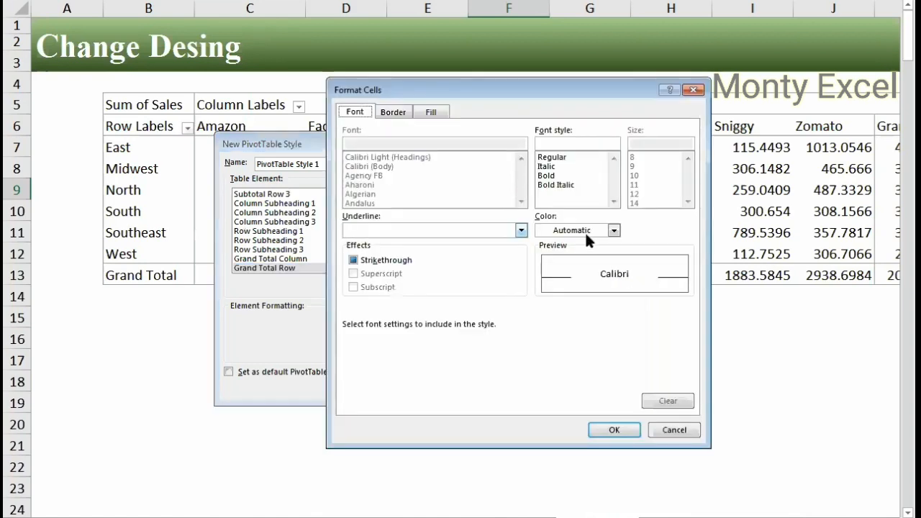
pyautogui.click(585, 234)
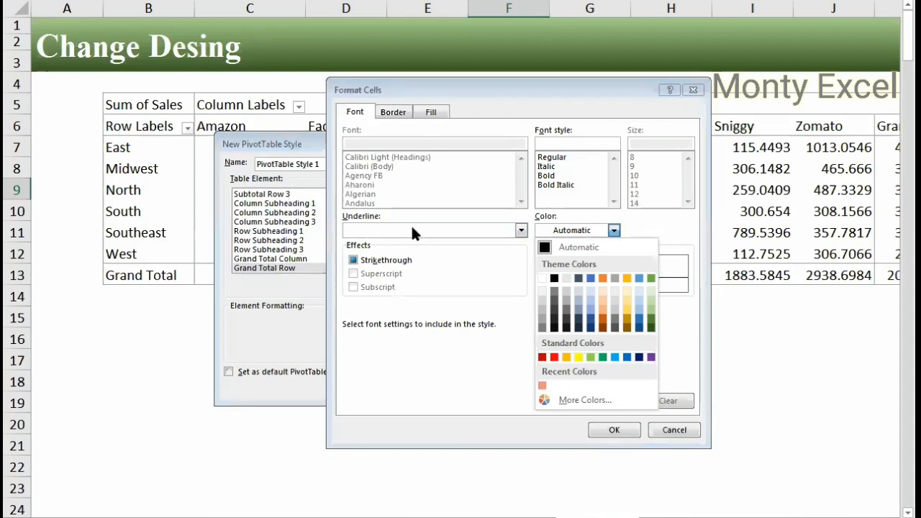
pyautogui.click(430, 112)
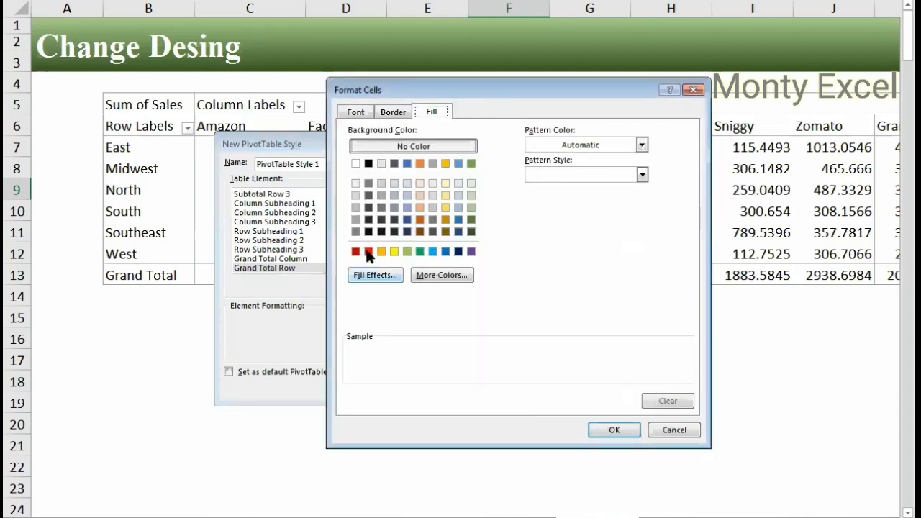
pyautogui.click(368, 251)
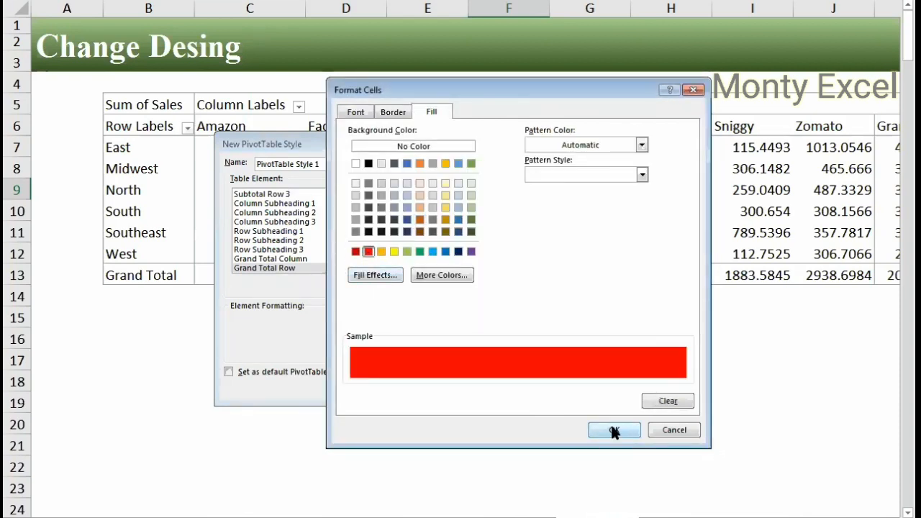
pyautogui.click(613, 426)
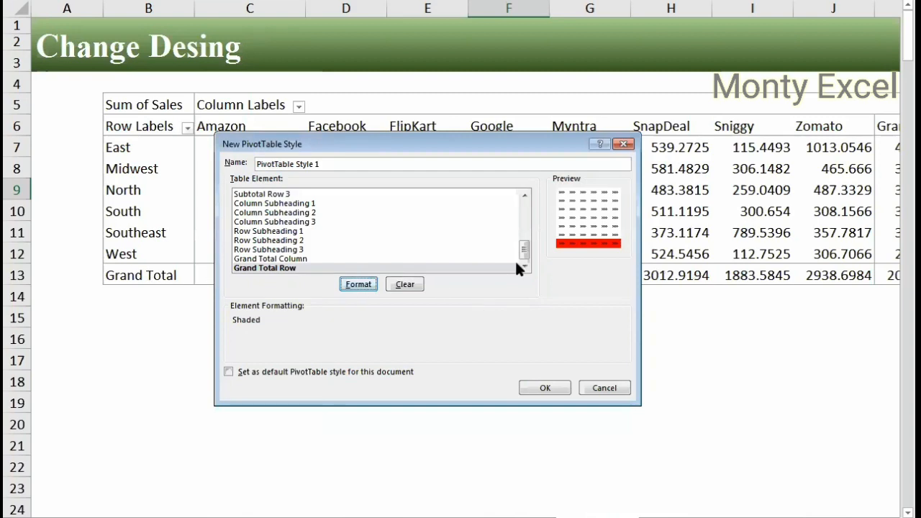
# - Set the font color of the Grand Total Row element to the white Background 1 theme color
pyautogui.click(367, 285)
pyautogui.click(355, 111)
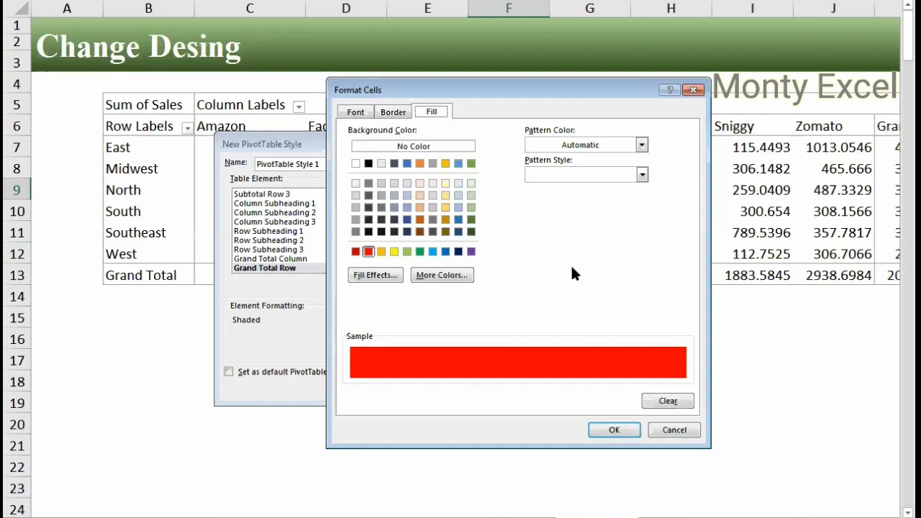
pyautogui.click(613, 230)
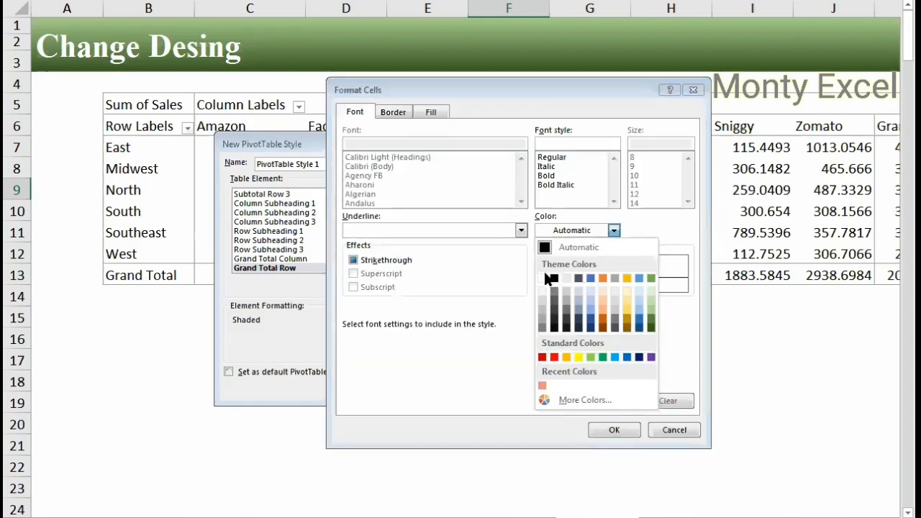
pyautogui.click(549, 272)
pyautogui.click(614, 429)
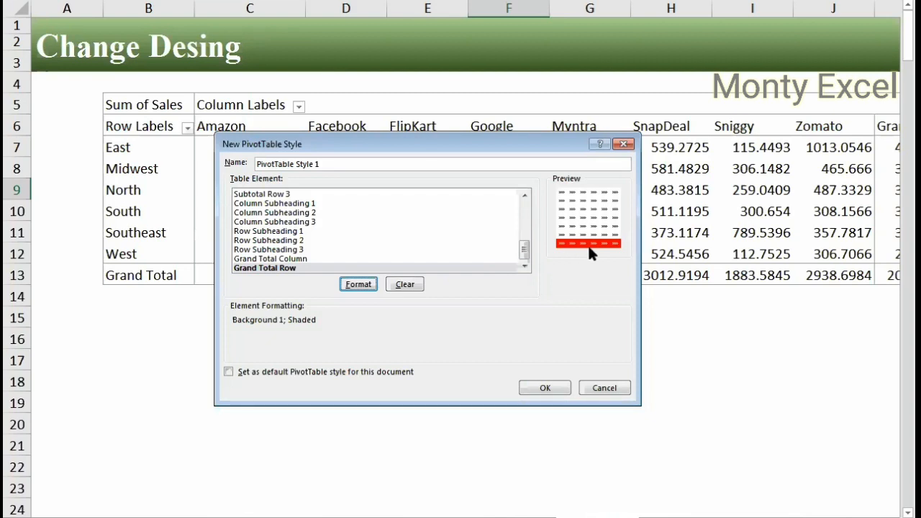
# - Give the Grand Total Column element of the new style a red fill and a white Background 1 font color
pyautogui.click(291, 259)
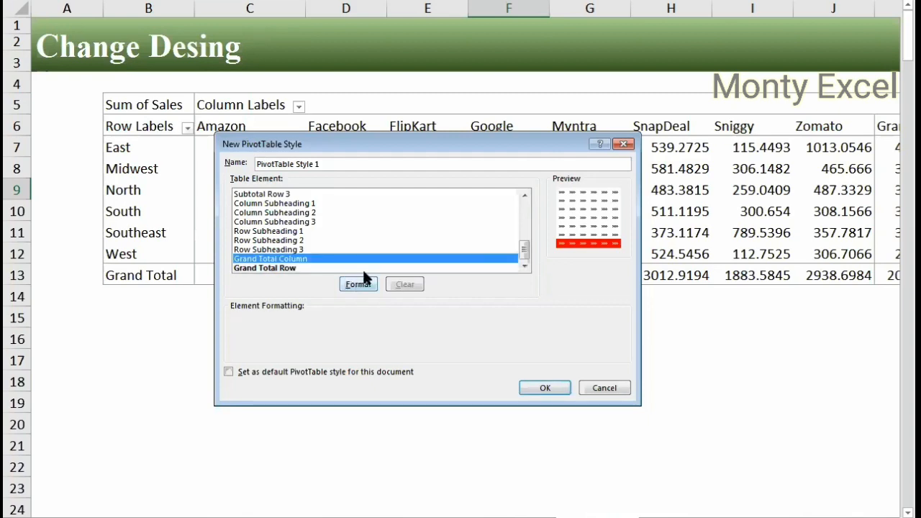
pyautogui.click(365, 282)
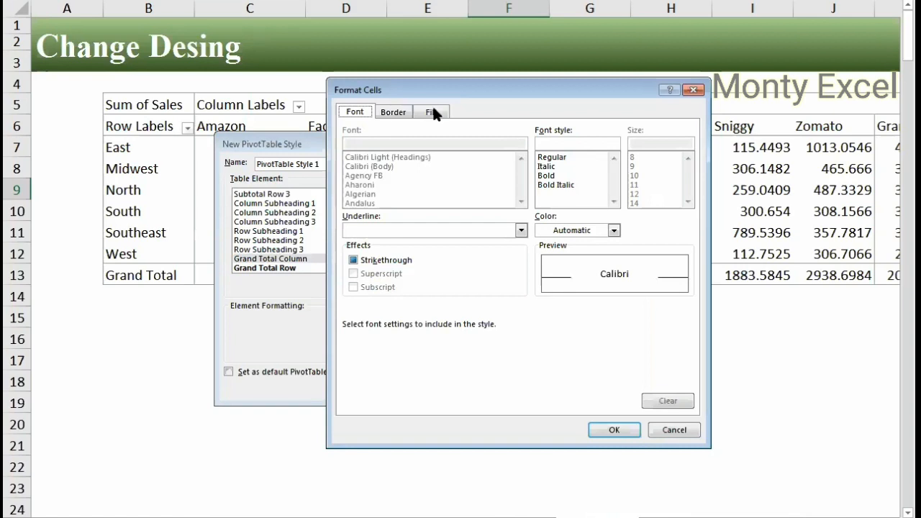
pyautogui.click(393, 111)
pyautogui.hotkey('ctrl', 'Tab')
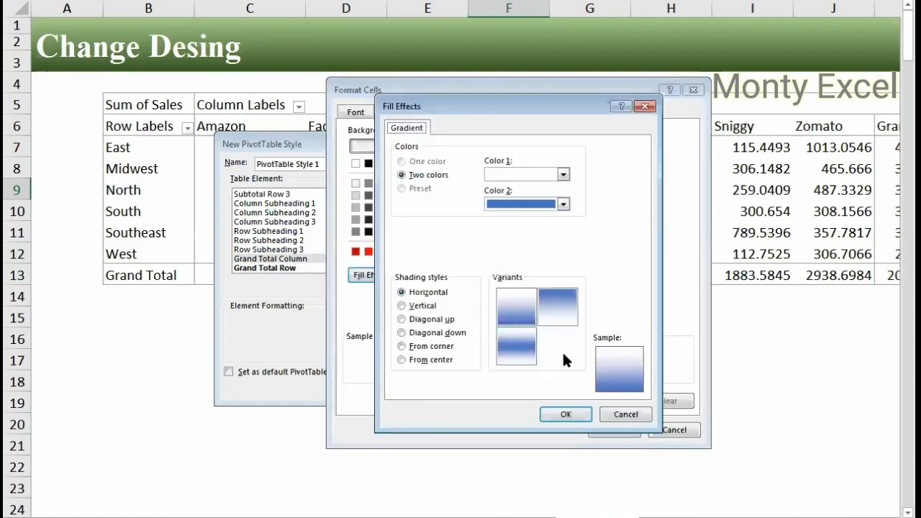
pyautogui.press('Escape')
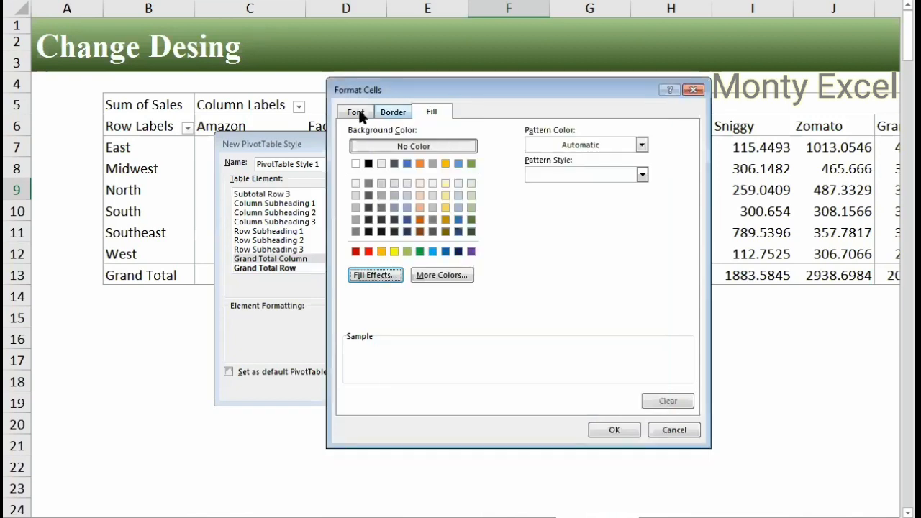
pyautogui.click(357, 113)
pyautogui.click(590, 229)
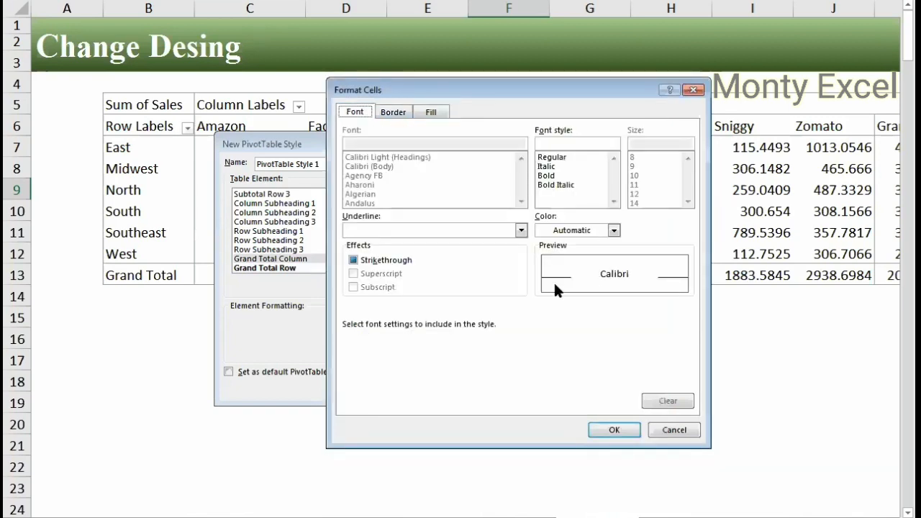
pyautogui.press('Escape')
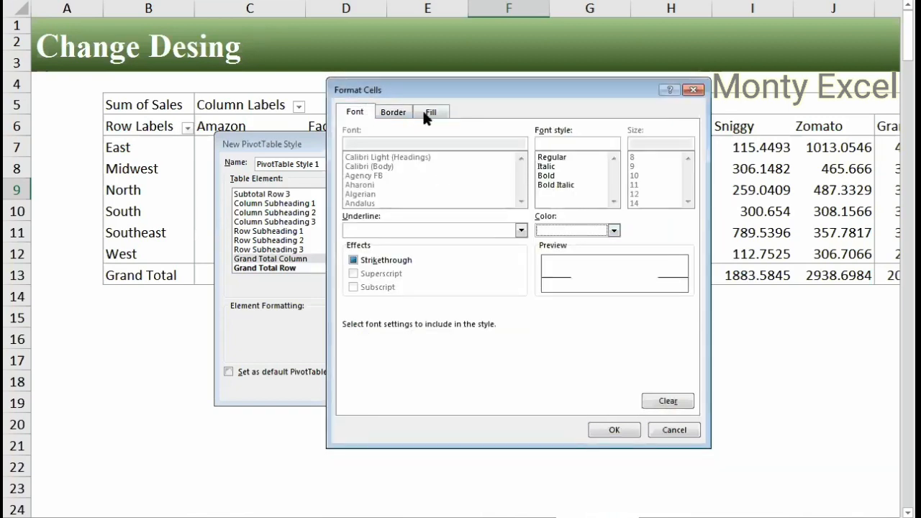
pyautogui.click(422, 109)
pyautogui.click(369, 251)
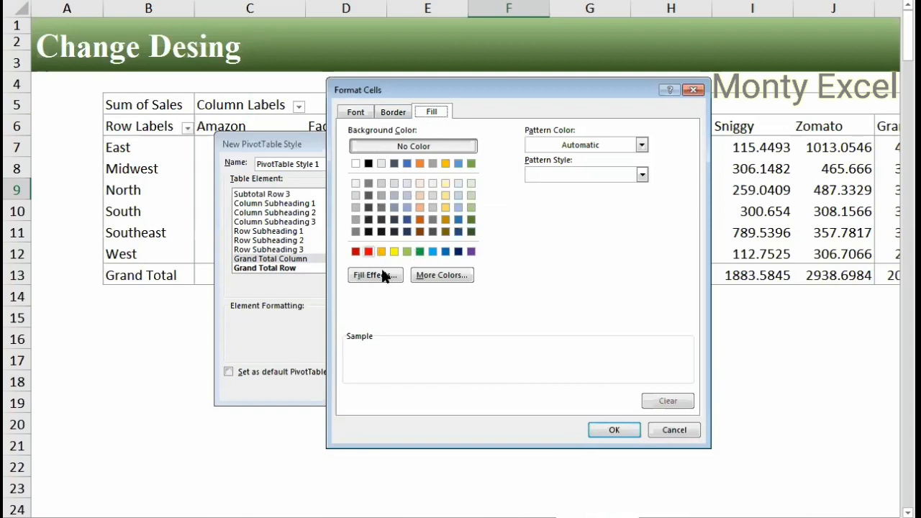
pyautogui.click(612, 430)
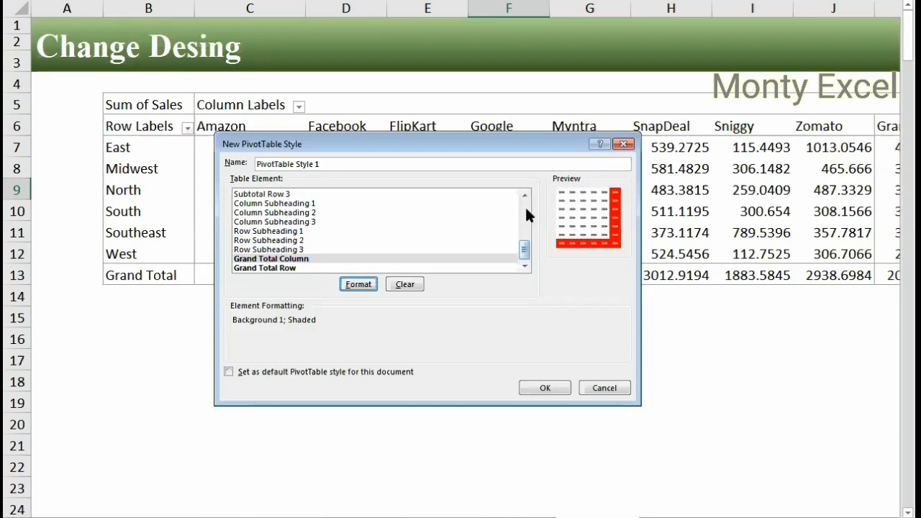
# - Give the Header Row element of the new style a blue fill and a white Background 1 font color
pyautogui.scroll(6, 525, 206)
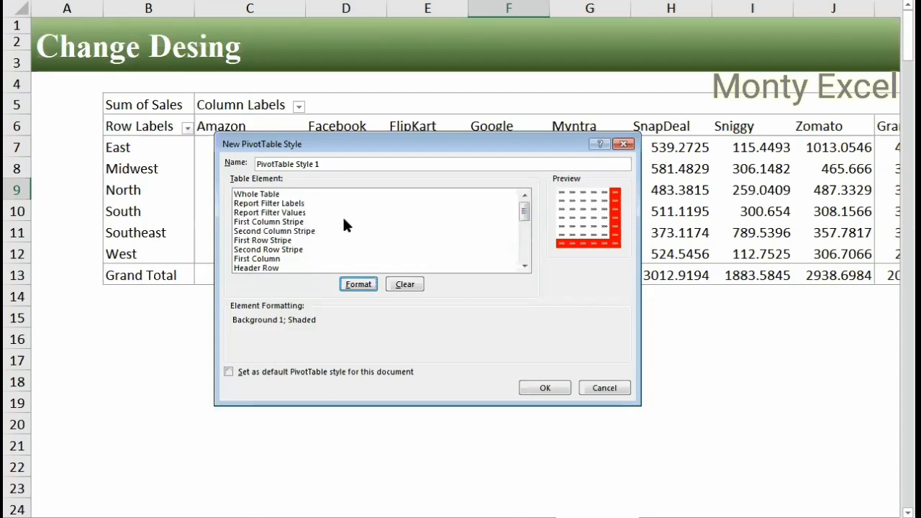
pyautogui.click(256, 212)
pyautogui.scroll(-1, 264, 248)
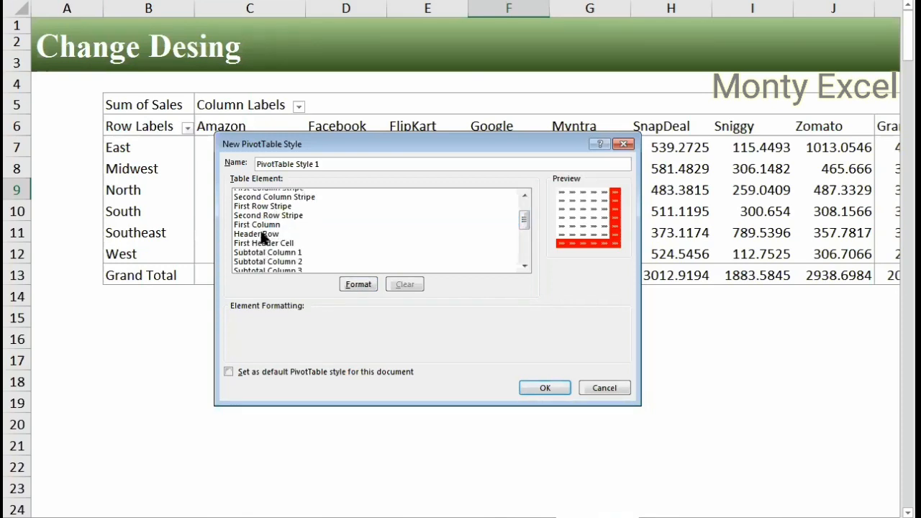
pyautogui.click(264, 234)
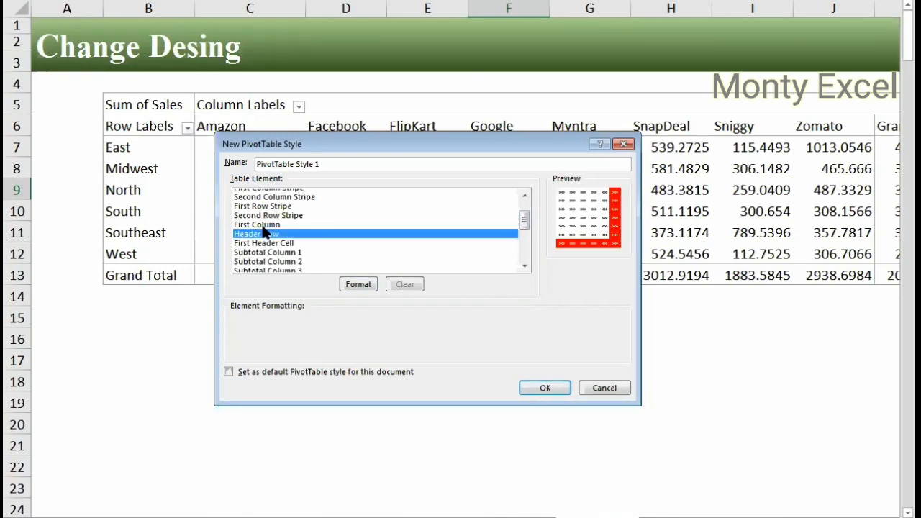
pyautogui.click(357, 284)
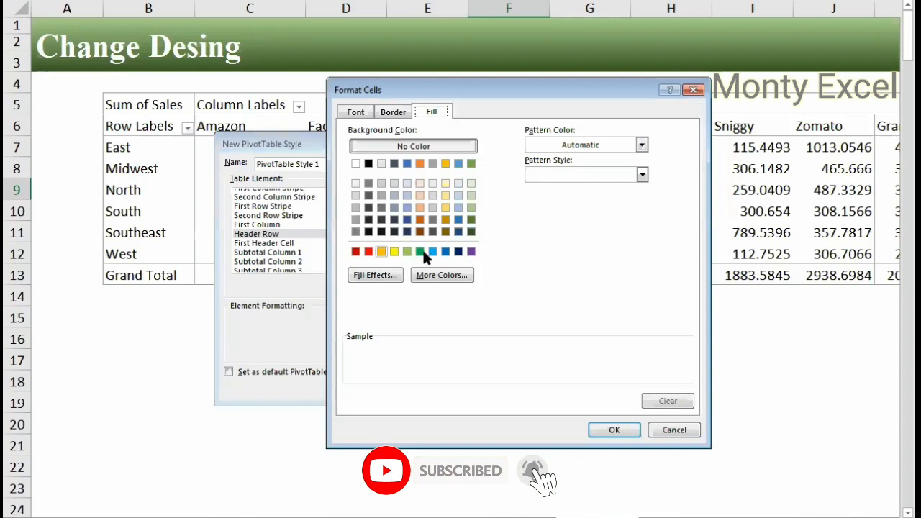
pyautogui.click(446, 251)
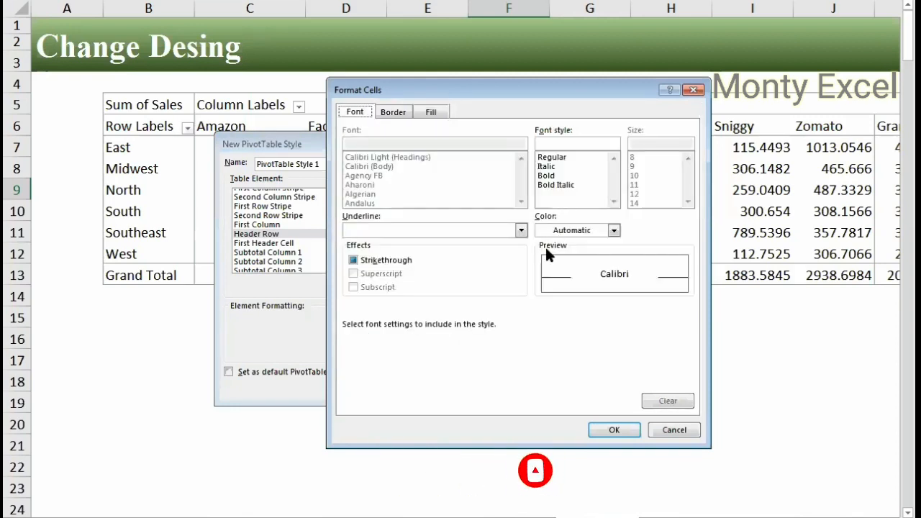
pyautogui.click(554, 230)
pyautogui.click(540, 278)
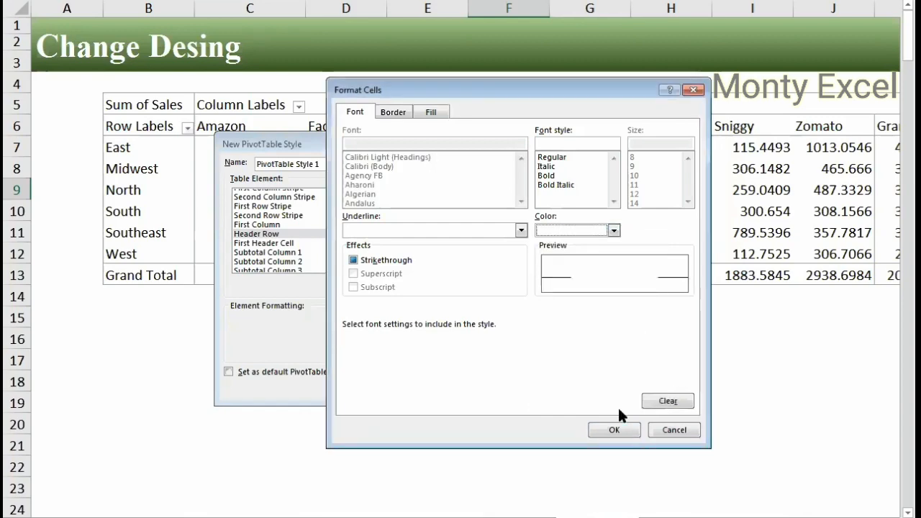
pyautogui.click(614, 429)
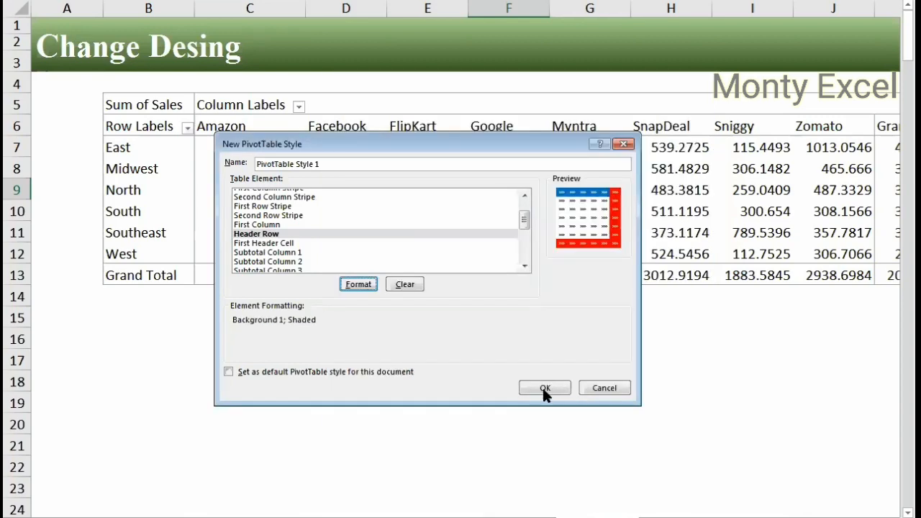
# - Save the new style as PivotTable Style 1 and apply it to the PivotTable
pyautogui.click(543, 389)
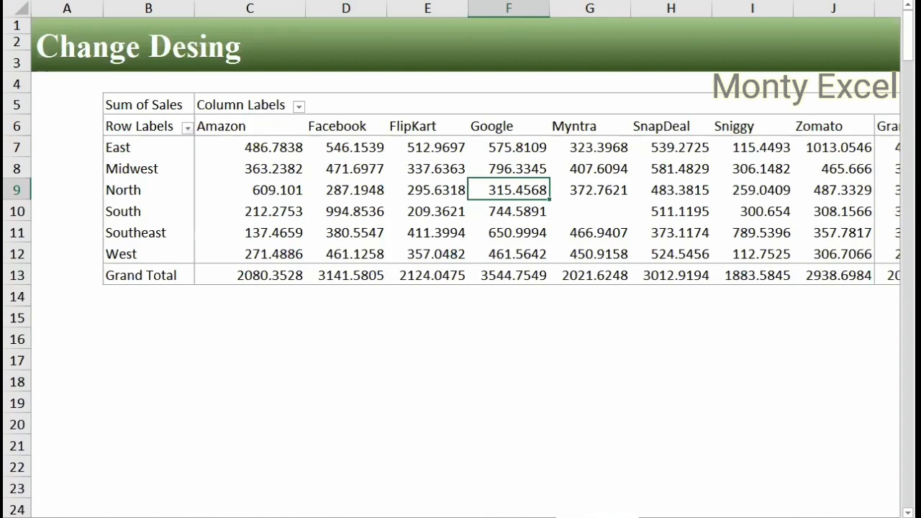
pyautogui.click(694, 0)
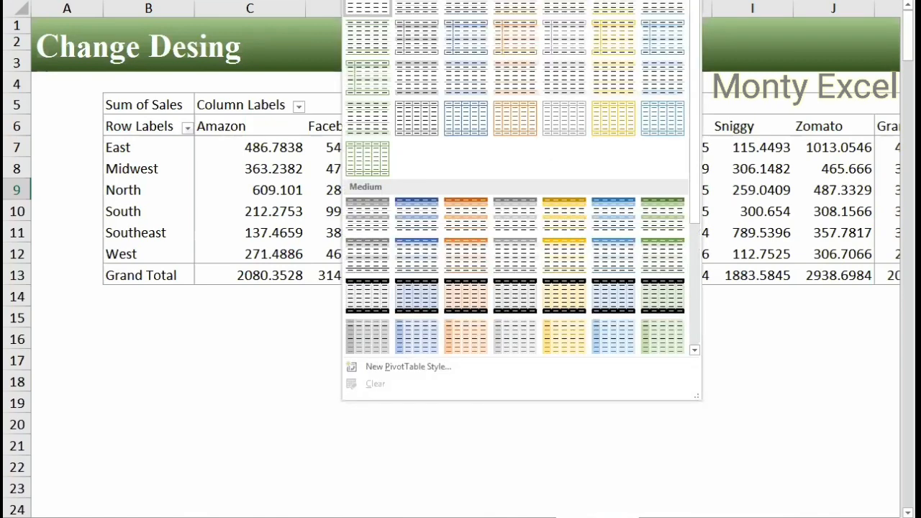
pyautogui.click(367, 1)
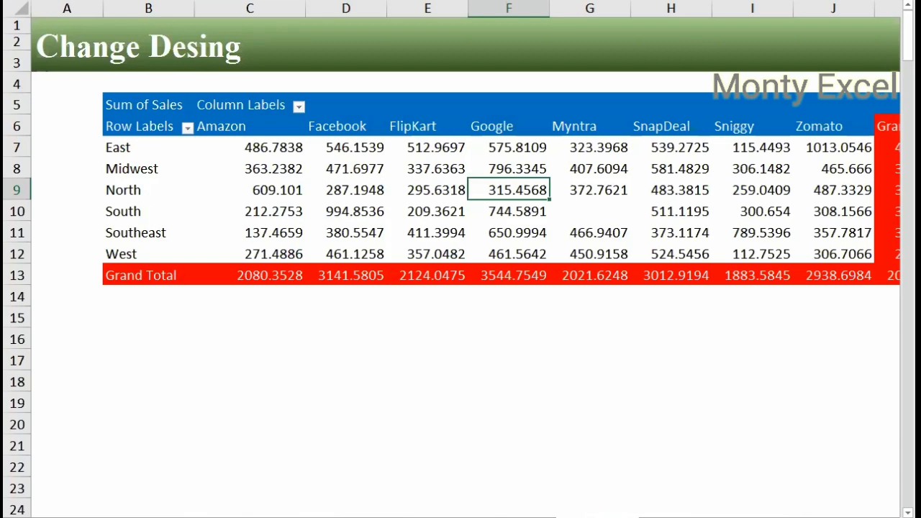
# - Set the custom PivotTable style as the default and switch to the sheet with the source sales data
pyautogui.click(694, 2)
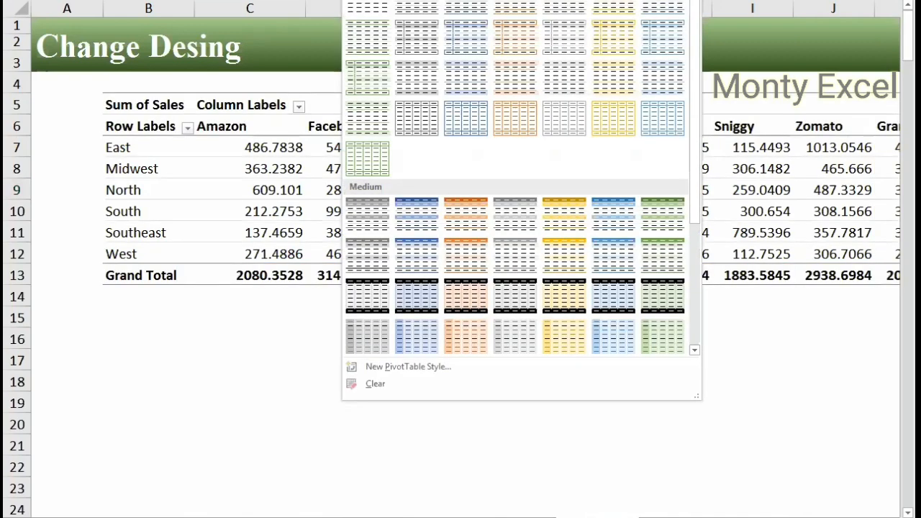
pyautogui.rightClick(354, 2)
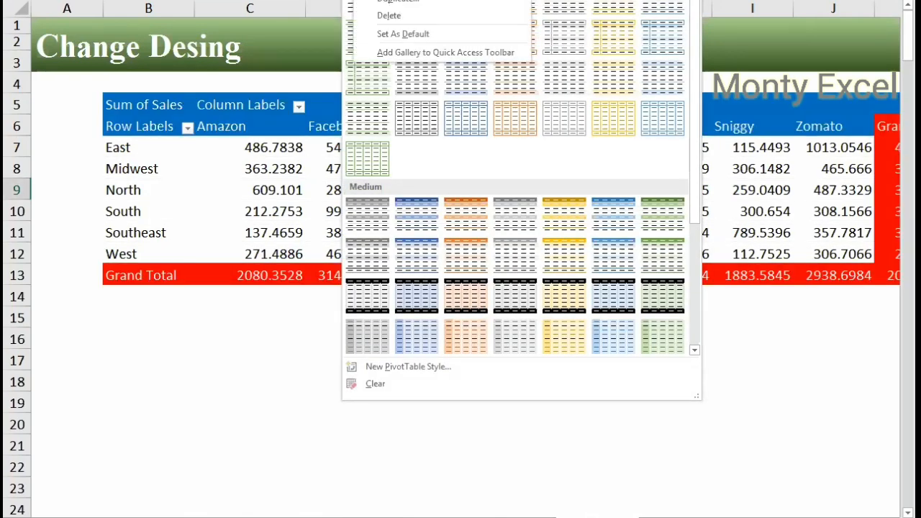
pyautogui.click(401, 41)
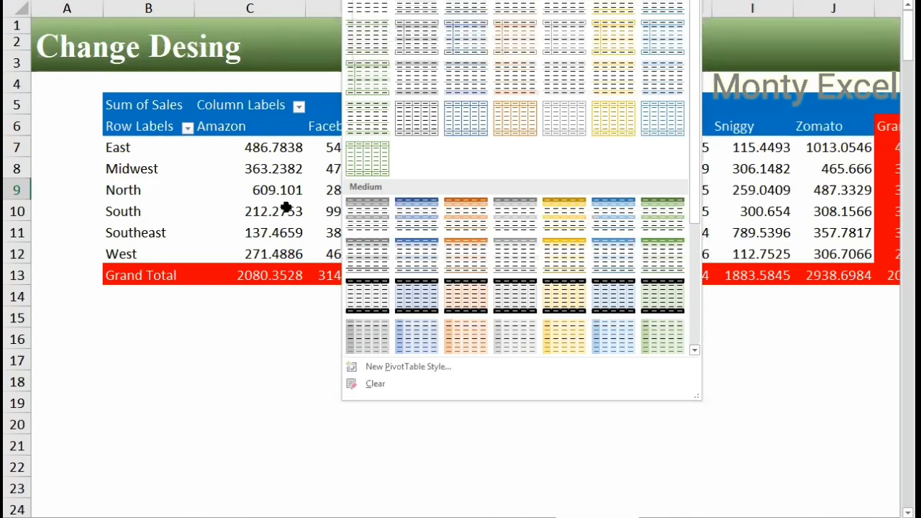
pyautogui.click(255, 394)
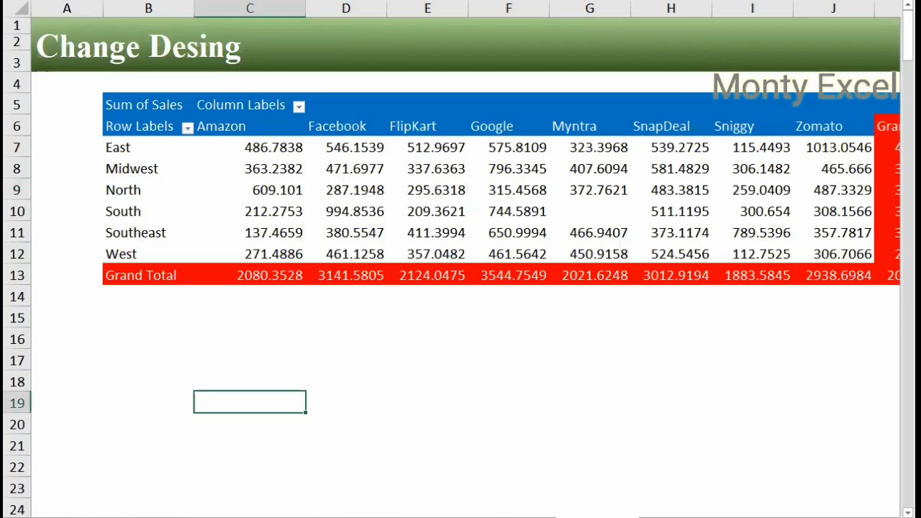
pyautogui.hotkey('ctrl', 'pageup')
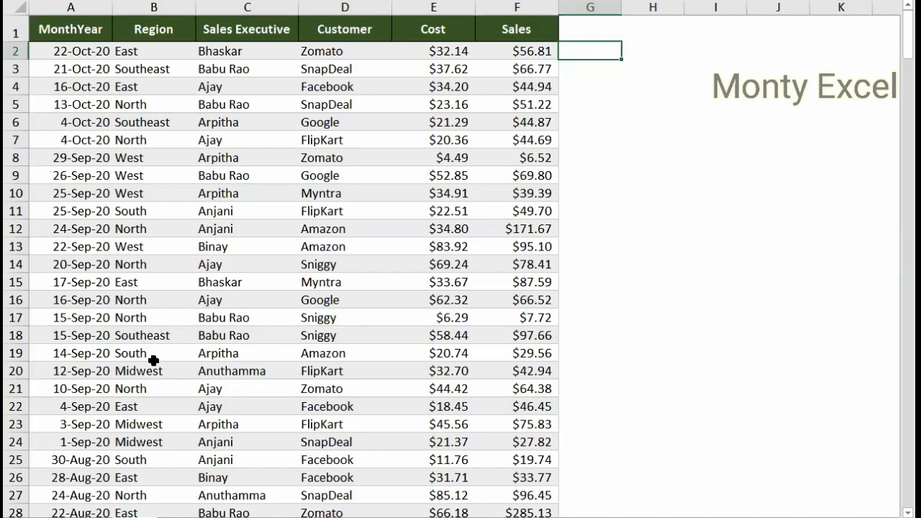
pyautogui.hotkey('alt', 'n')
pyautogui.press('v')
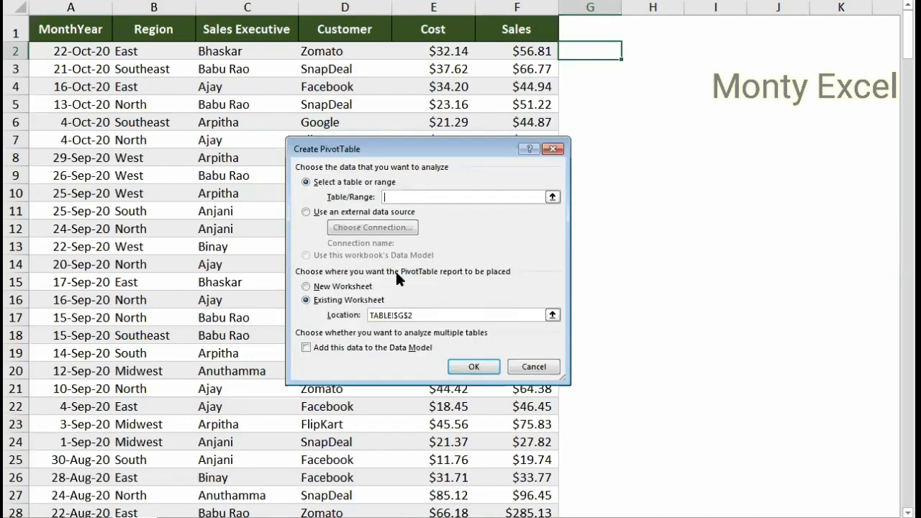
pyautogui.press('Return')
pyautogui.press('Escape')
pyautogui.press('Escape')
# - Create a PivotTable from the sales data table on a new worksheet
pyautogui.click(212, 150)
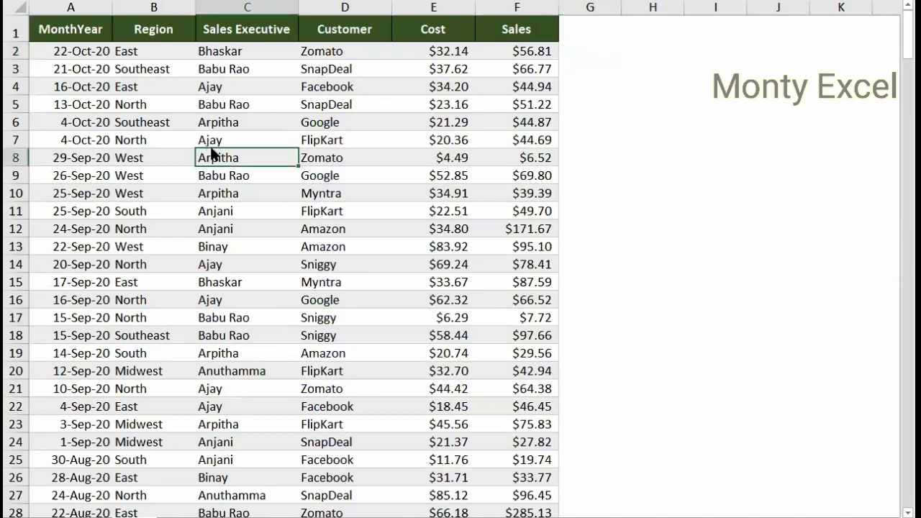
pyautogui.hotkey('alt', 'n')
pyautogui.press('v')
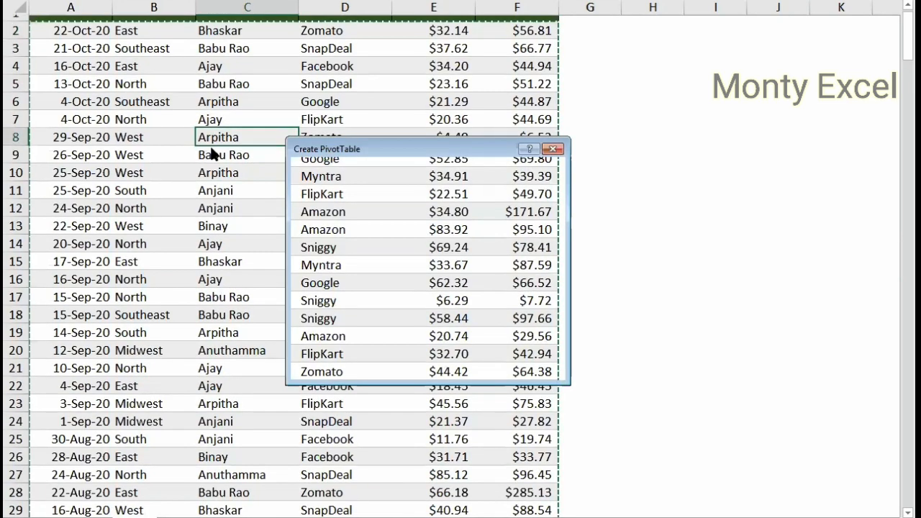
pyautogui.press('Return')
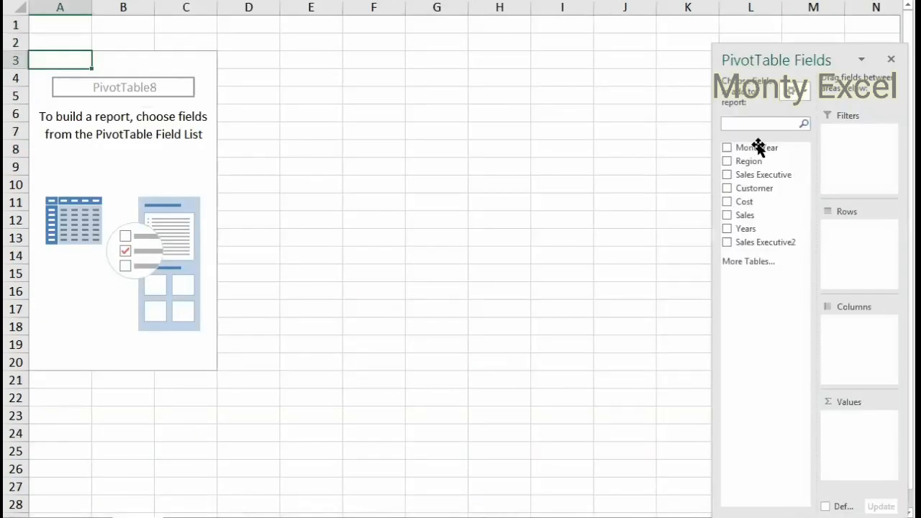
# - Build the new PivotTable with MonthYear in rows, Customer in columns and Sales in values, and close the field list
pyautogui.moveTo(756, 147); pyautogui.dragTo(851, 226)
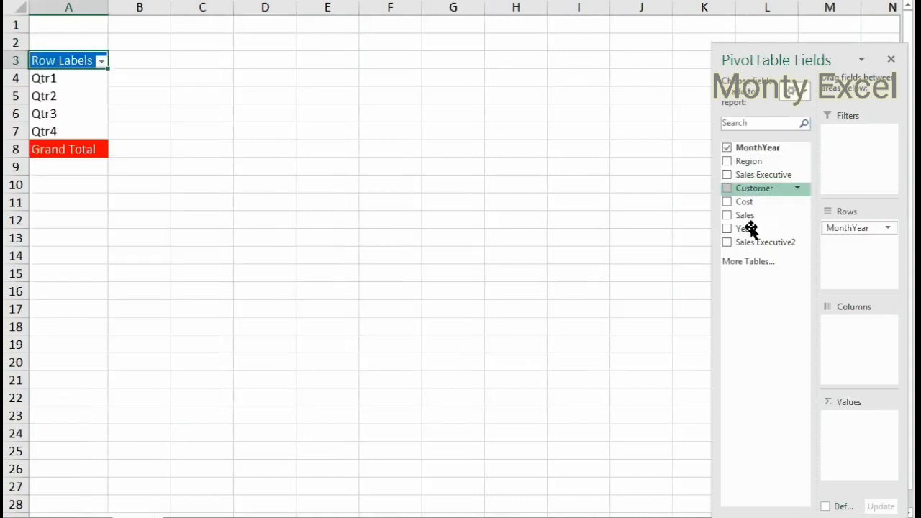
pyautogui.moveTo(753, 228); pyautogui.dragTo(884, 445)
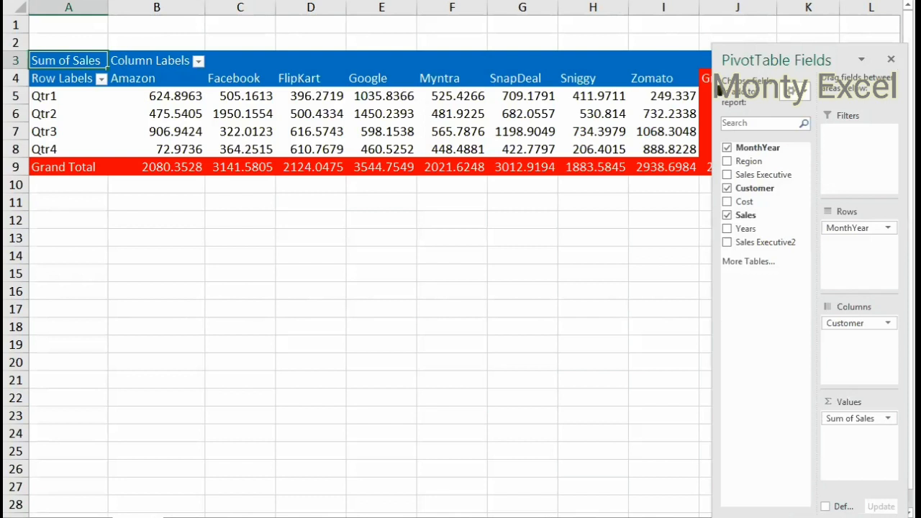
pyautogui.click(891, 59)
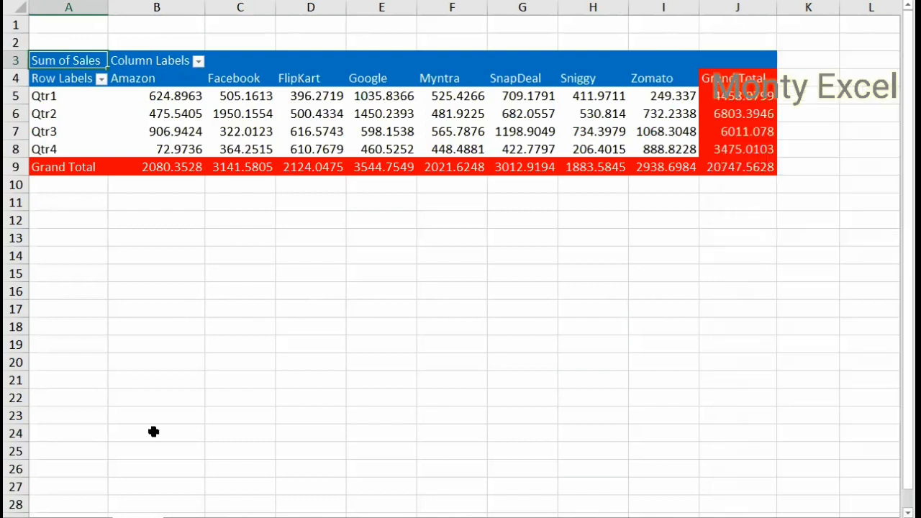
# - Delete the new worksheet containing the test PivotTable
pyautogui.rightClick(178, 386)
pyautogui.click(186, 376)
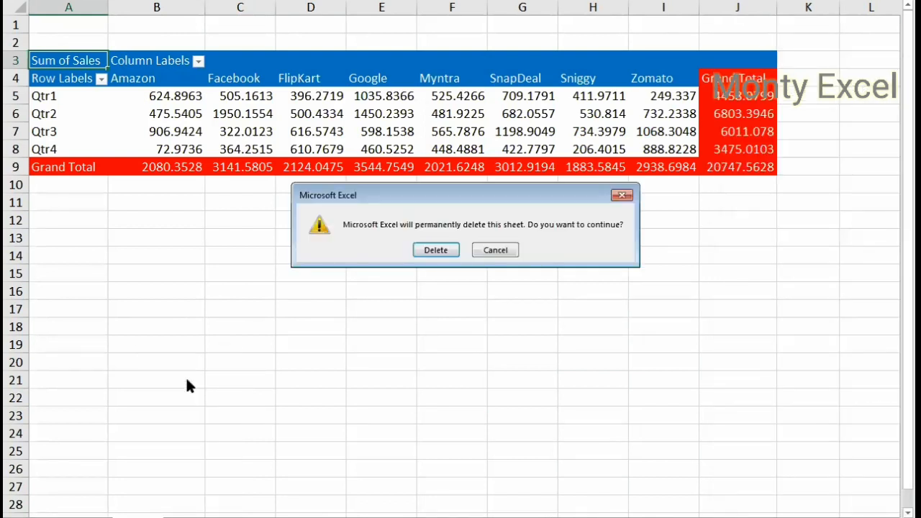
pyautogui.press('Return')
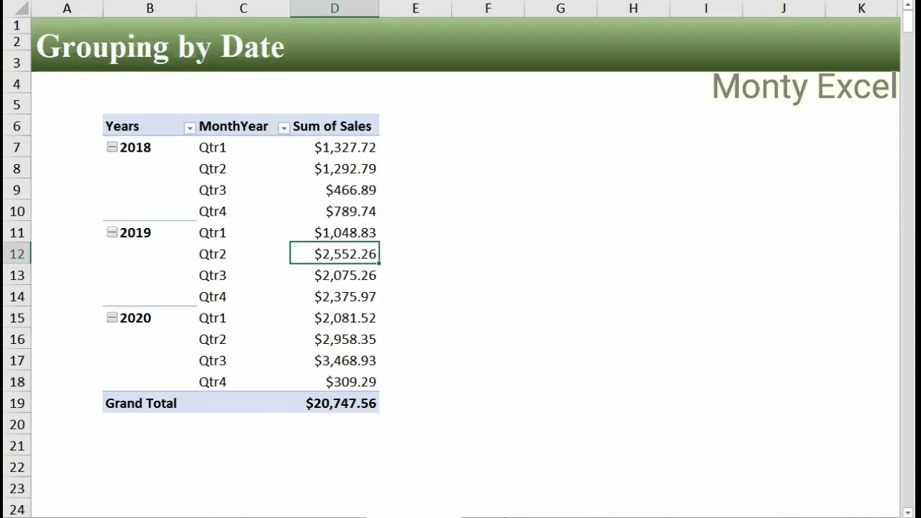
# - Copy the Grouping by Date sheet, titled "Using Sliers", and remove MonthYear from the rows of its PivotTable
pyautogui.moveTo(414, 517); pyautogui.dragTo(517, 517)
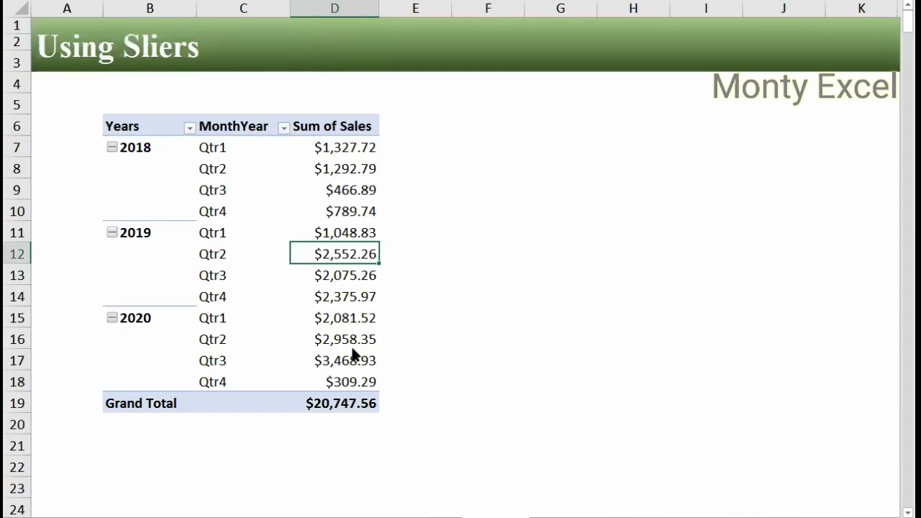
pyautogui.rightClick(306, 194)
pyautogui.click(345, 404)
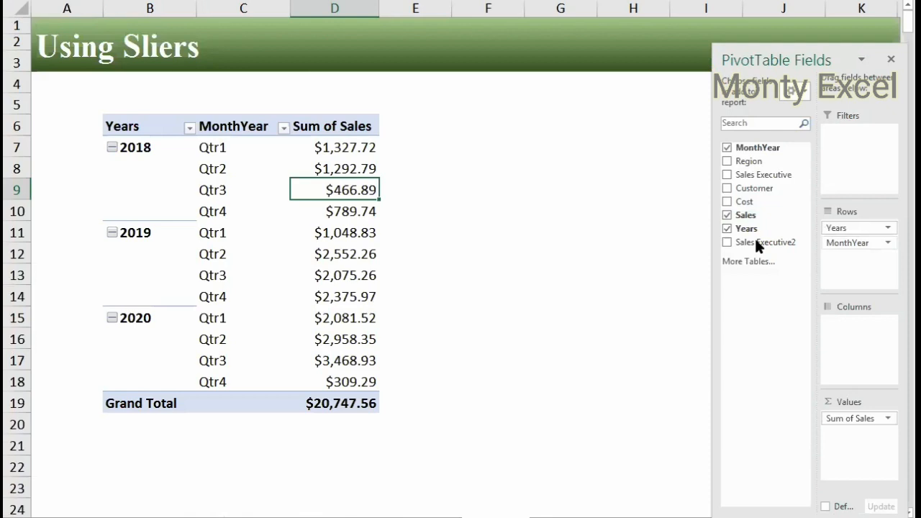
pyautogui.moveTo(857, 241); pyautogui.dragTo(643, 263)
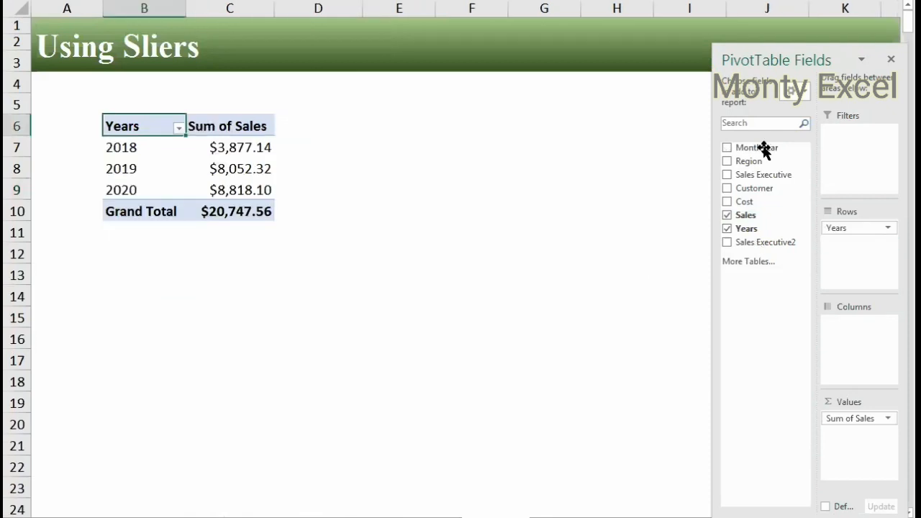
# - Replace Years with MonthYear as the only row field of the PivotTable
pyautogui.moveTo(765, 148); pyautogui.dragTo(856, 252)
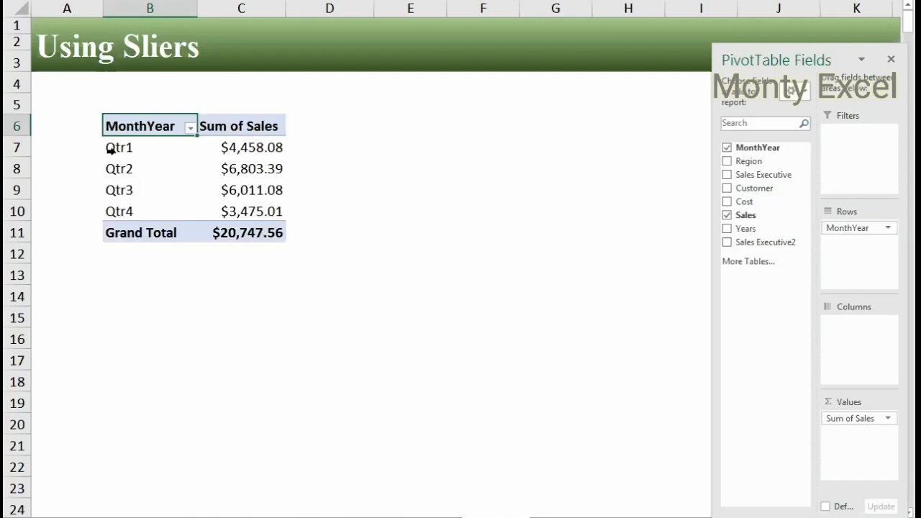
pyautogui.click(120, 170)
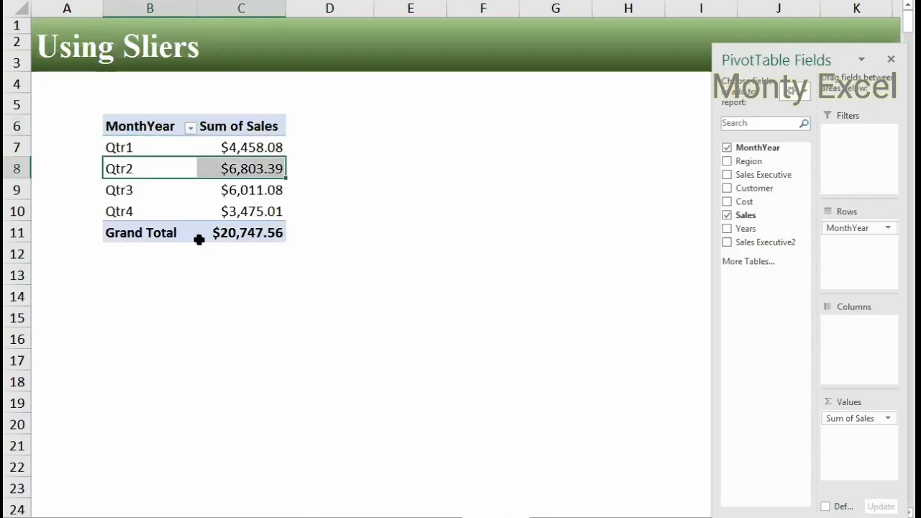
pyautogui.click(756, 149)
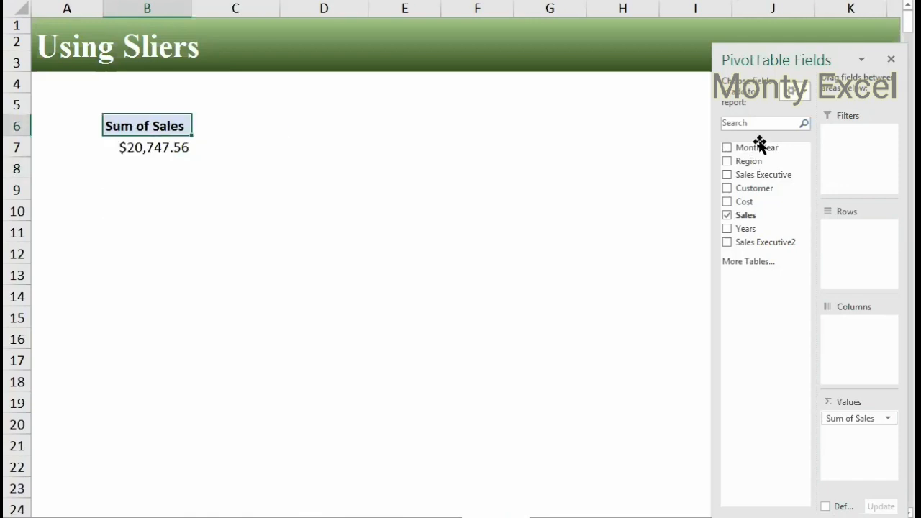
pyautogui.moveTo(760, 146); pyautogui.dragTo(853, 268)
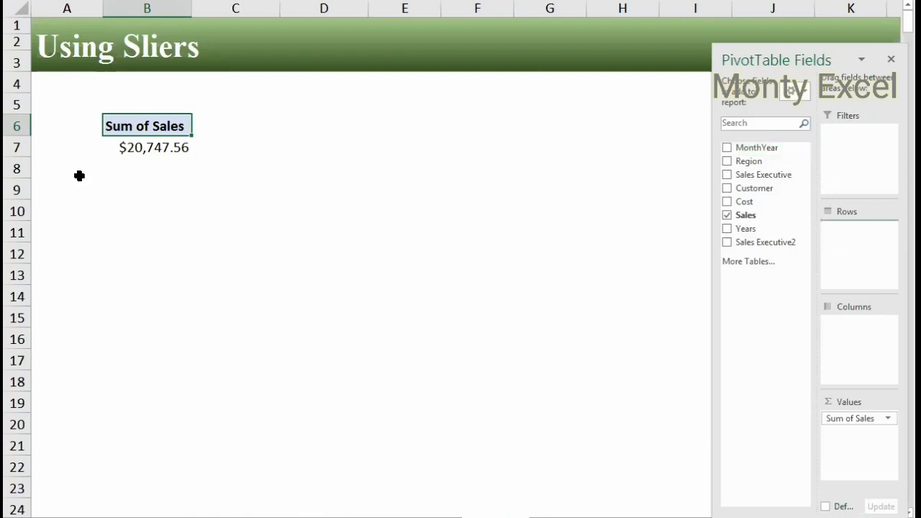
# - Group the MonthYear row items by days
pyautogui.rightClick(124, 169)
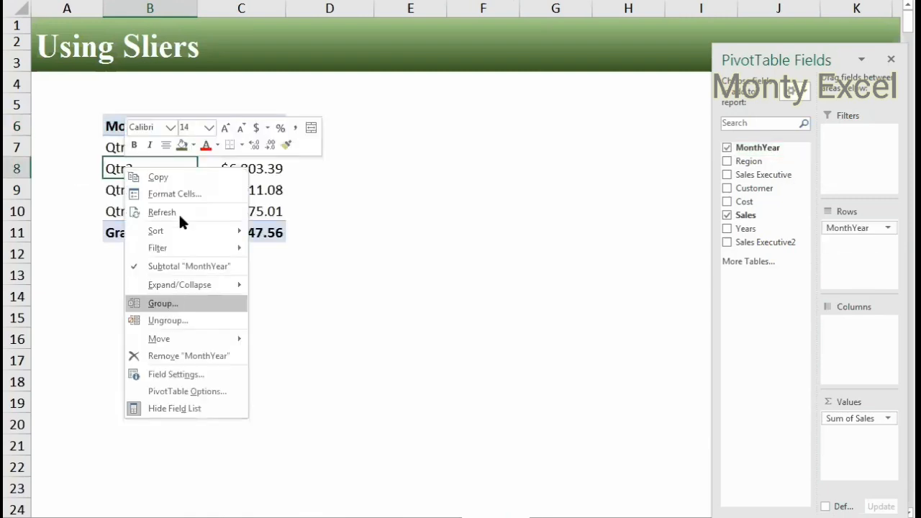
pyautogui.press('Return')
pyautogui.moveTo(95, 296); pyautogui.dragTo(97, 314)
pyautogui.click(101, 304)
pyautogui.click(97, 314)
pyautogui.click(89, 323)
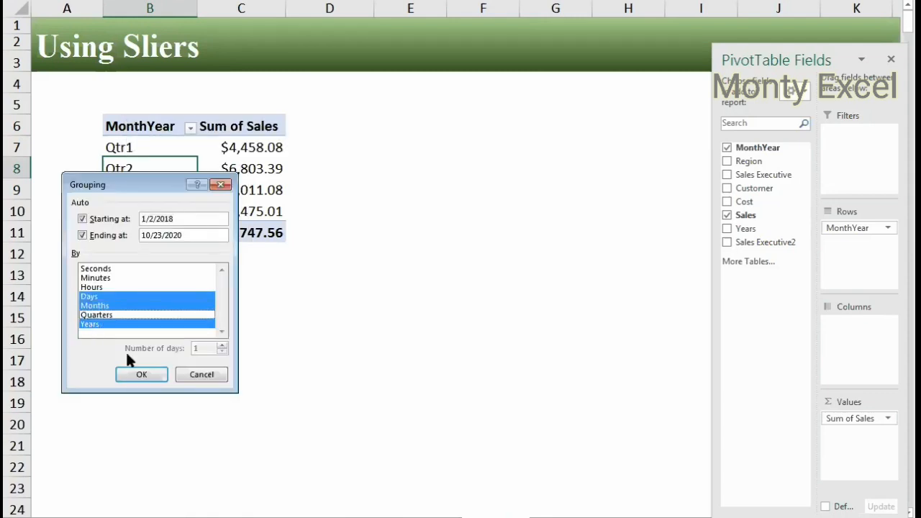
pyautogui.click(138, 373)
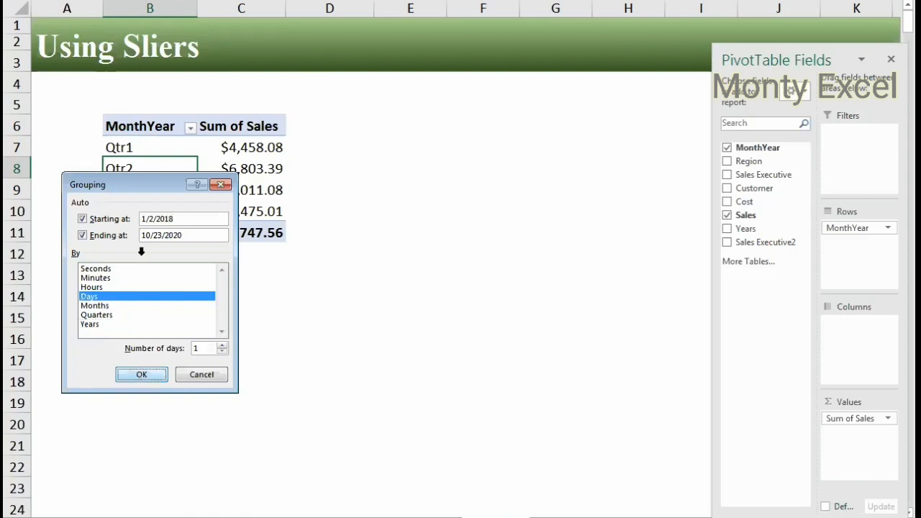
# - Group the MonthYear dates by months and years, and close the PivotTable field list
pyautogui.rightClick(127, 189)
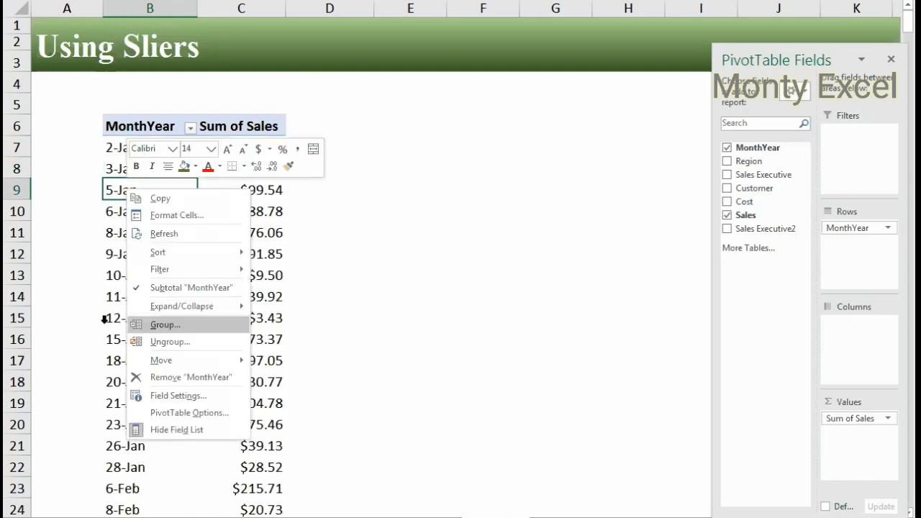
pyautogui.press('g')
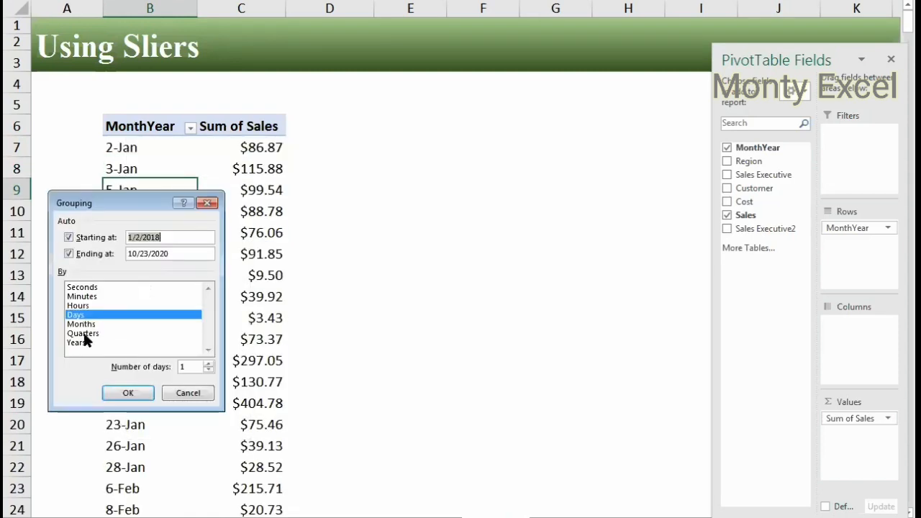
pyautogui.click(81, 324)
pyautogui.click(78, 343)
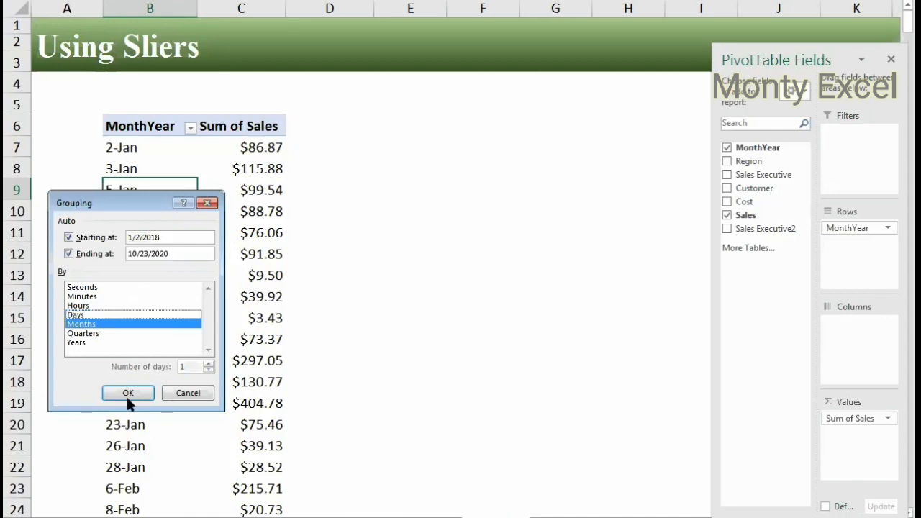
pyautogui.click(128, 393)
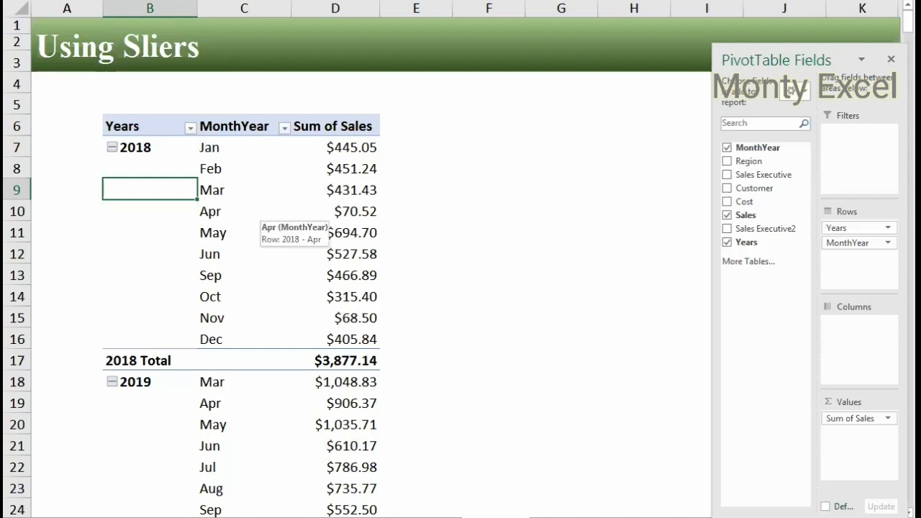
pyautogui.click(891, 63)
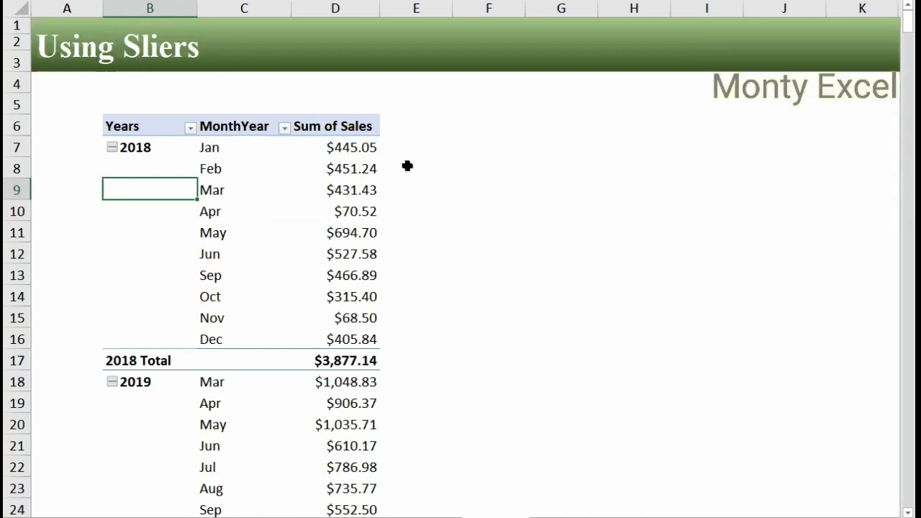
# - Look at the filter options of the Years and MonthYear headers without applying a filter
pyautogui.click(191, 127)
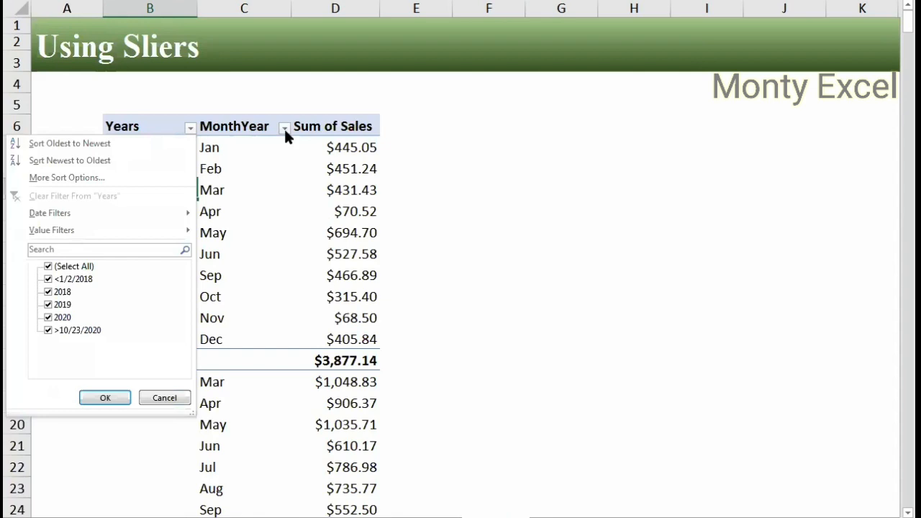
pyautogui.click(284, 127)
pyautogui.click(470, 192)
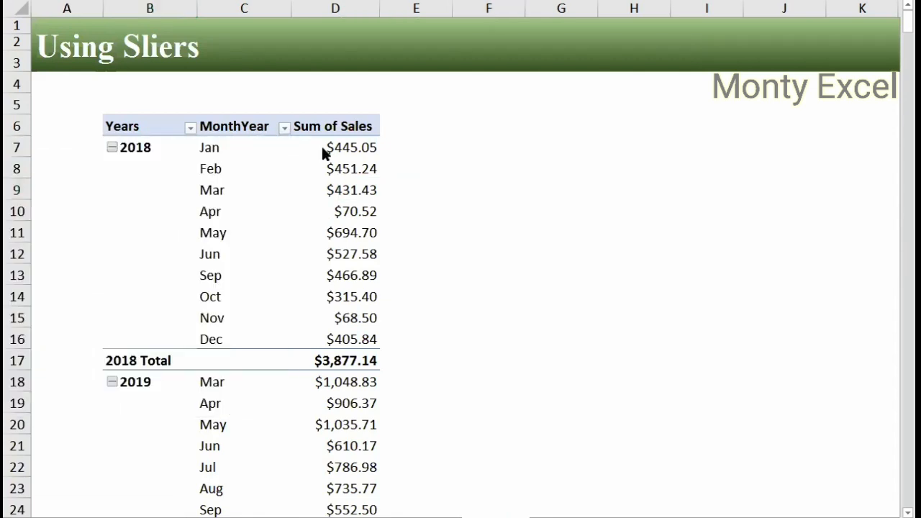
# - Insert a slicer for the Customer field of the PivotTable
pyautogui.click(365, 165)
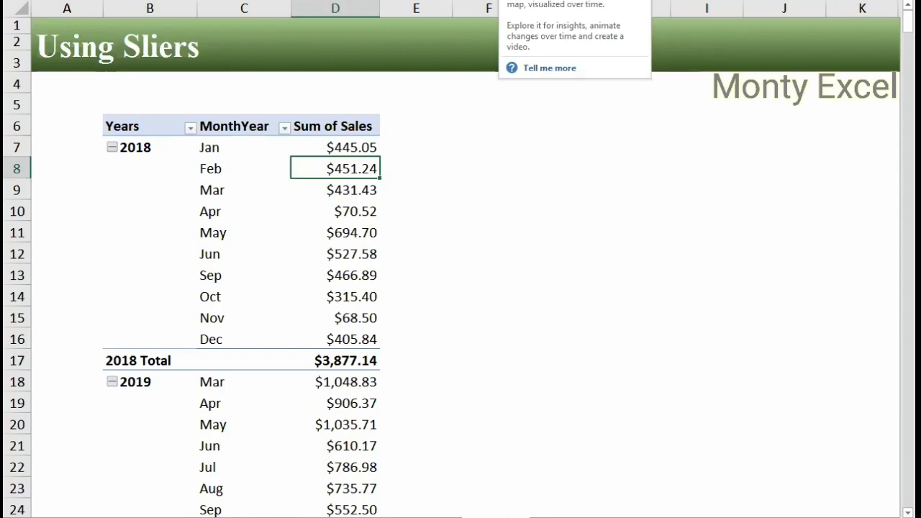
pyautogui.click(645, 1)
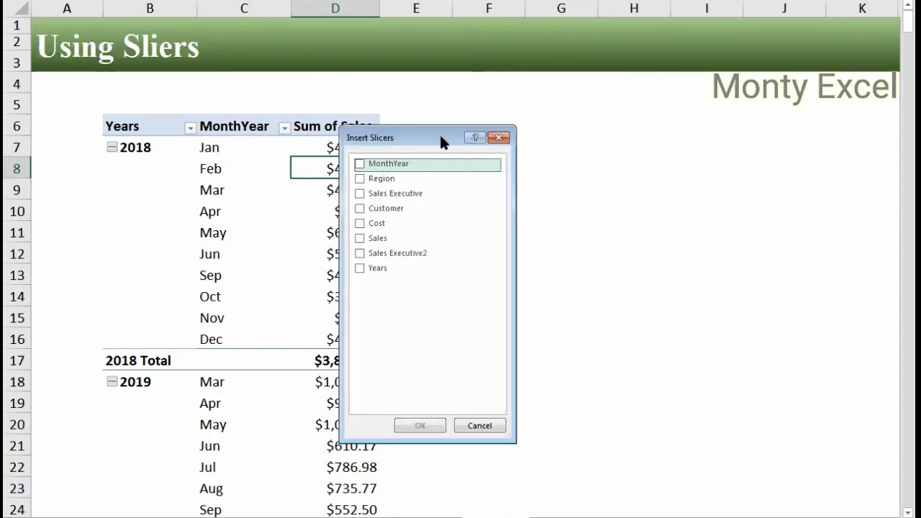
pyautogui.moveTo(412, 135); pyautogui.dragTo(530, 98)
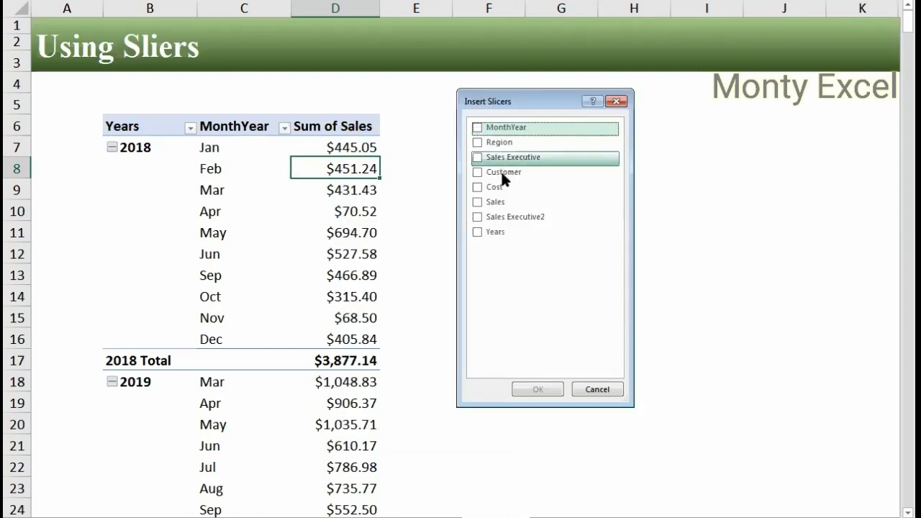
pyautogui.click(478, 172)
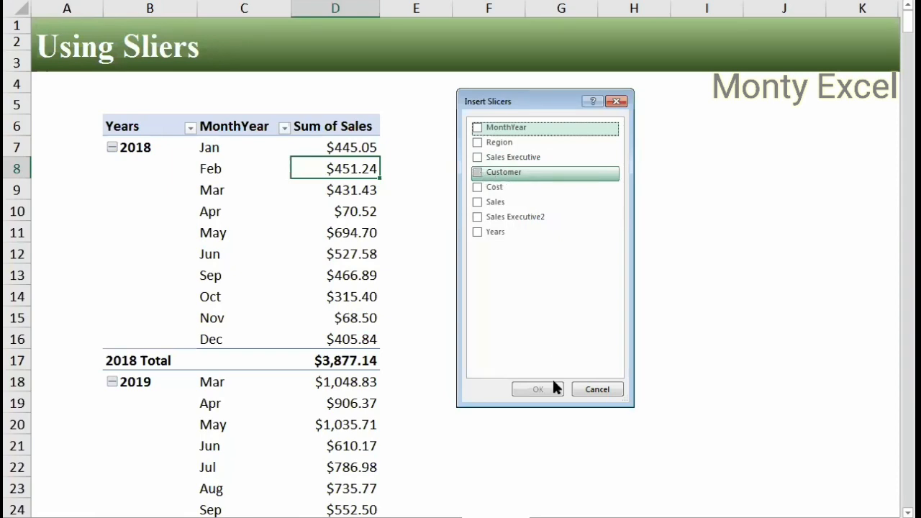
pyautogui.click(541, 392)
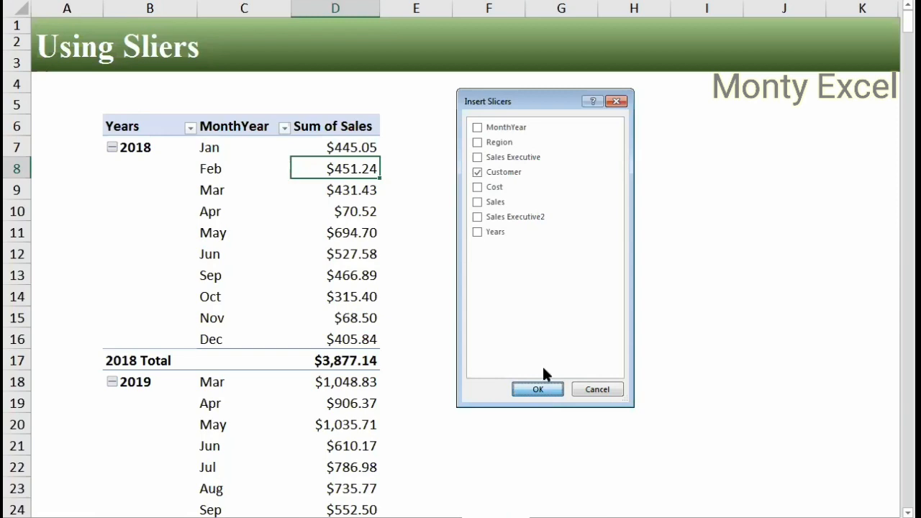
# - Move the Customer slicer next to the PivotTable, starting in column E, and enlarge it to about row 19
pyautogui.moveTo(491, 179); pyautogui.dragTo(459, 113)
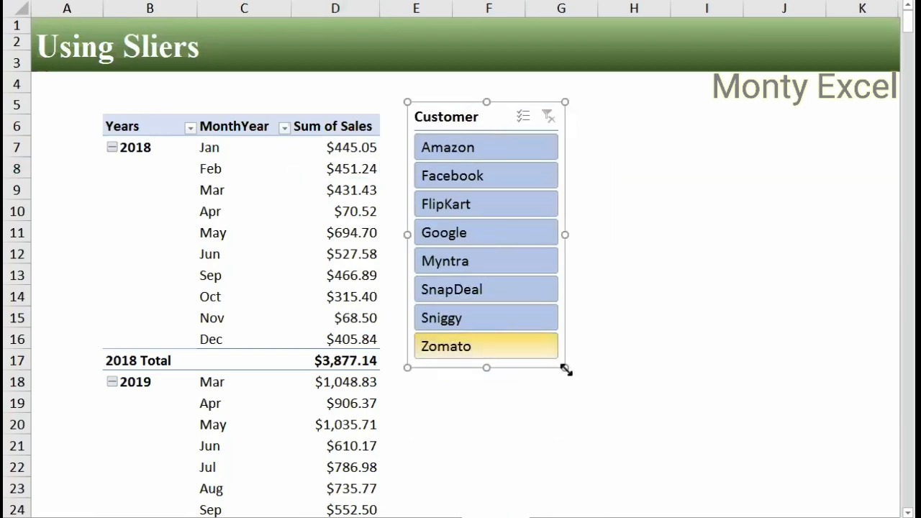
pyautogui.moveTo(566, 369); pyautogui.dragTo(601, 412)
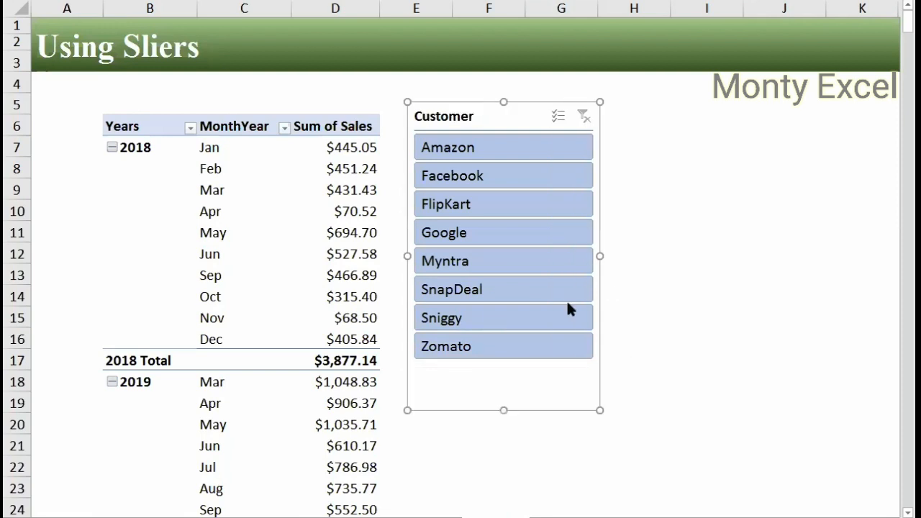
pyautogui.press('Escape')
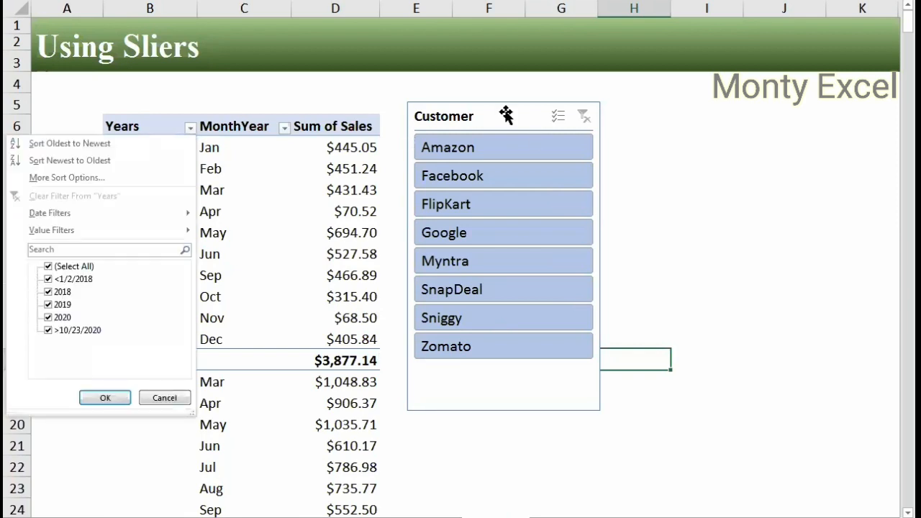
pyautogui.press('Escape')
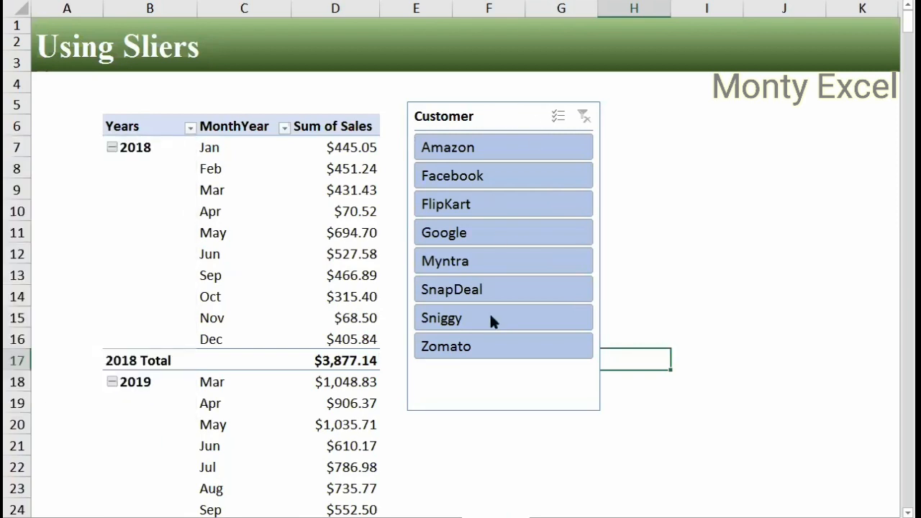
# - Filter the PivotTable with the slicer by one customer at a time: FlipKart, Google, Facebook and Zomato
pyautogui.click(480, 202)
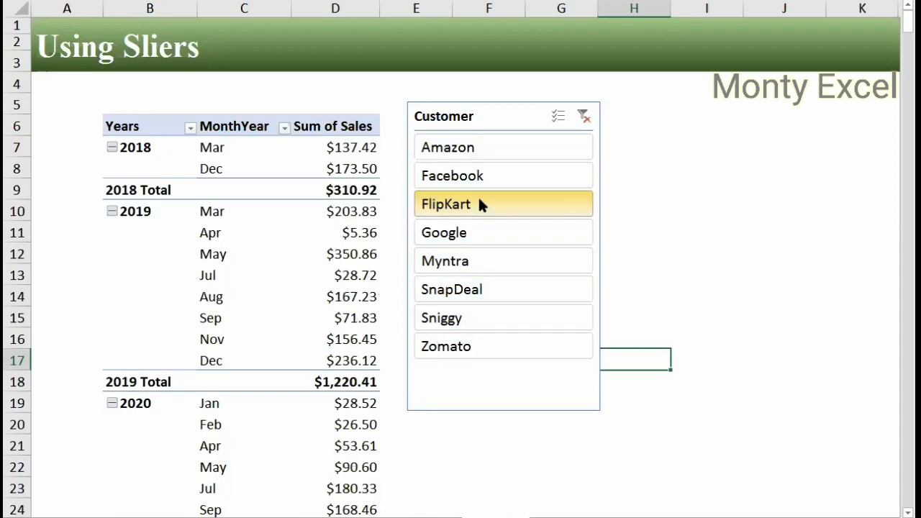
pyautogui.click(466, 236)
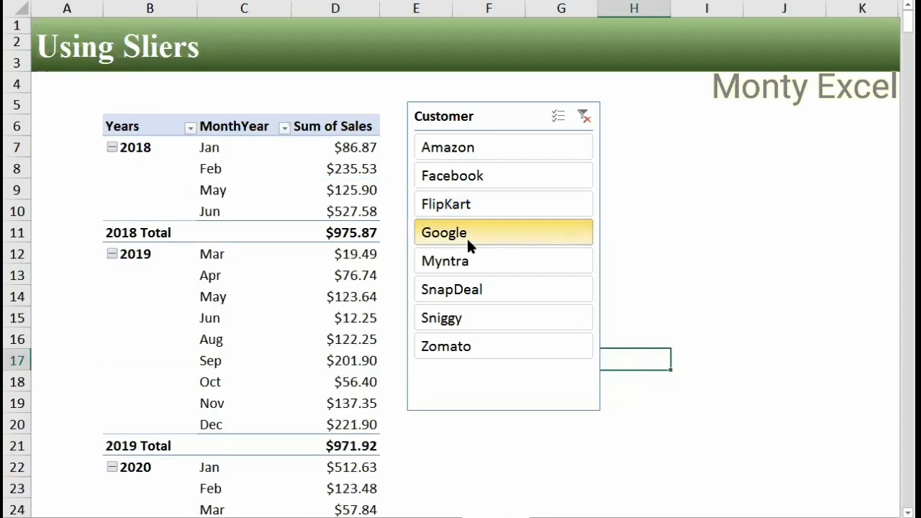
pyautogui.click(475, 180)
pyautogui.click(460, 291)
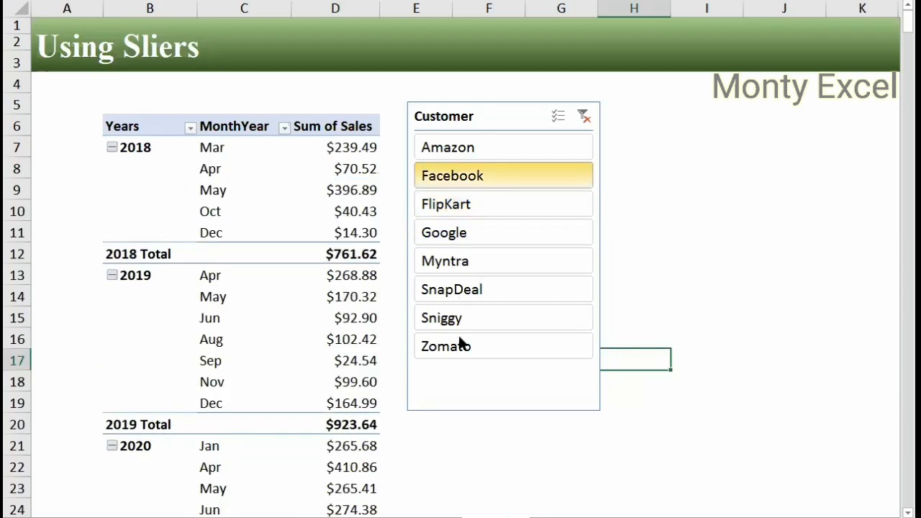
# - Select the customers FlipKart through Zomato together in the slicer, and narrow the filter to Google alone
pyautogui.click(463, 177)
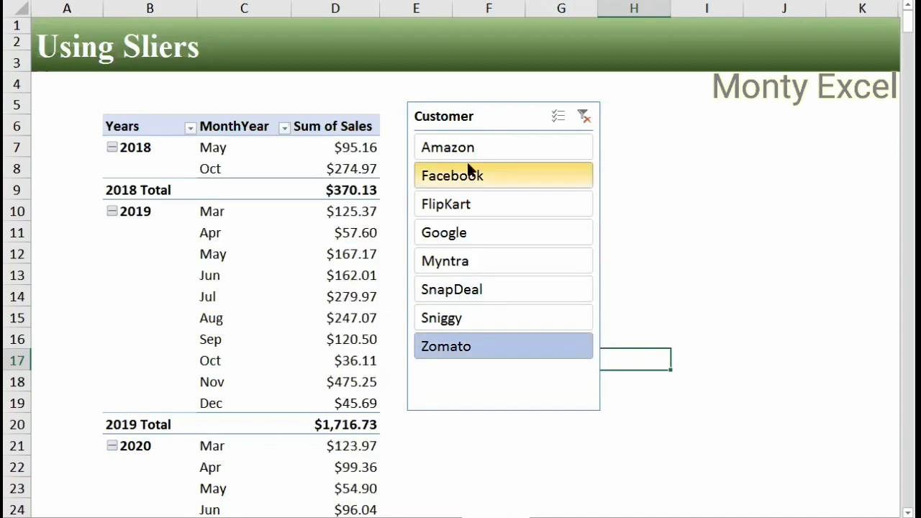
pyautogui.keyDown('shift'); pyautogui.click(454, 208); pyautogui.keyUp('shift')
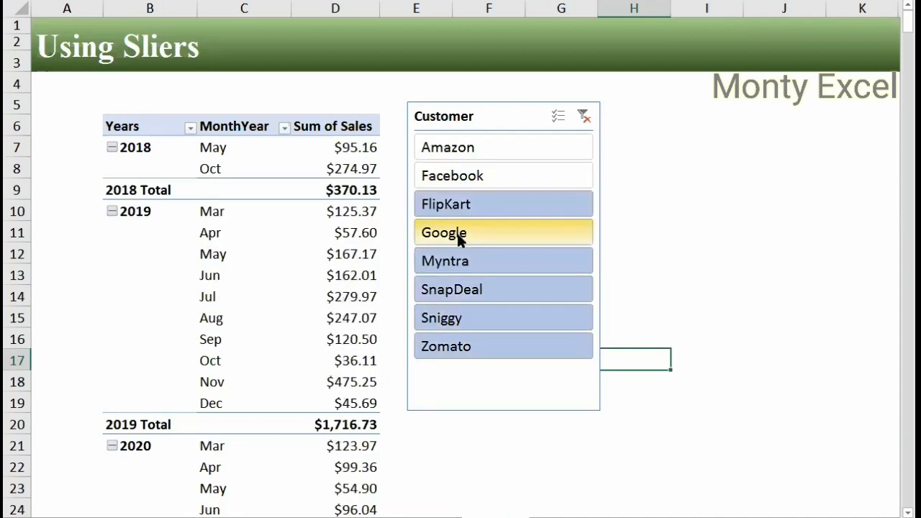
pyautogui.keyDown('ctrl'); pyautogui.click(458, 209); pyautogui.keyUp('ctrl')
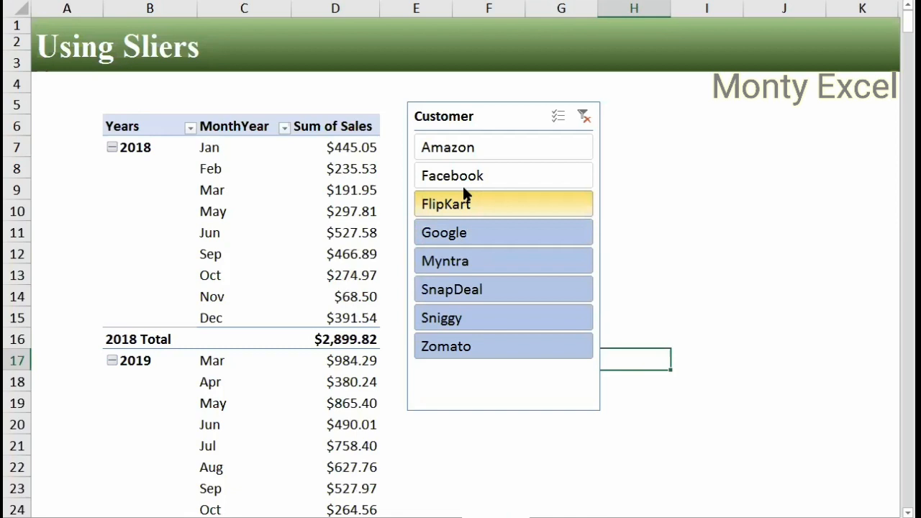
pyautogui.keyDown('shift'); pyautogui.click(471, 291); pyautogui.keyUp('shift')
pyautogui.keyDown('ctrl'); pyautogui.click(469, 257); pyautogui.keyUp('ctrl')
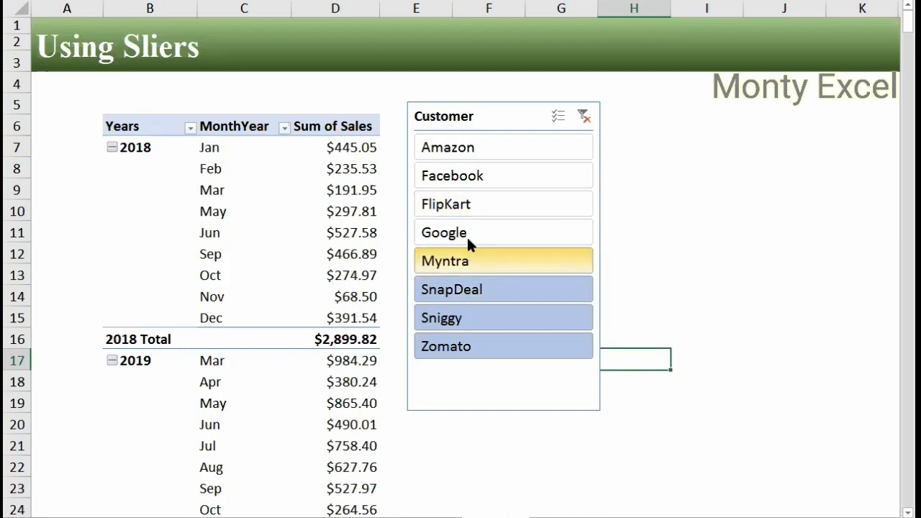
pyautogui.click(466, 236)
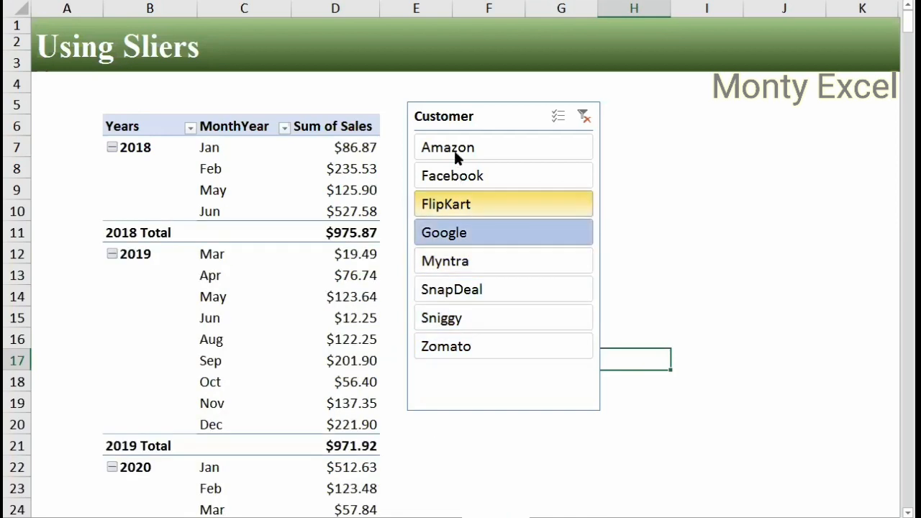
# - Clear the Customer slicer's filter, filter the PivotTable by SnapDeal only, and select the slicer object
pyautogui.click(558, 117)
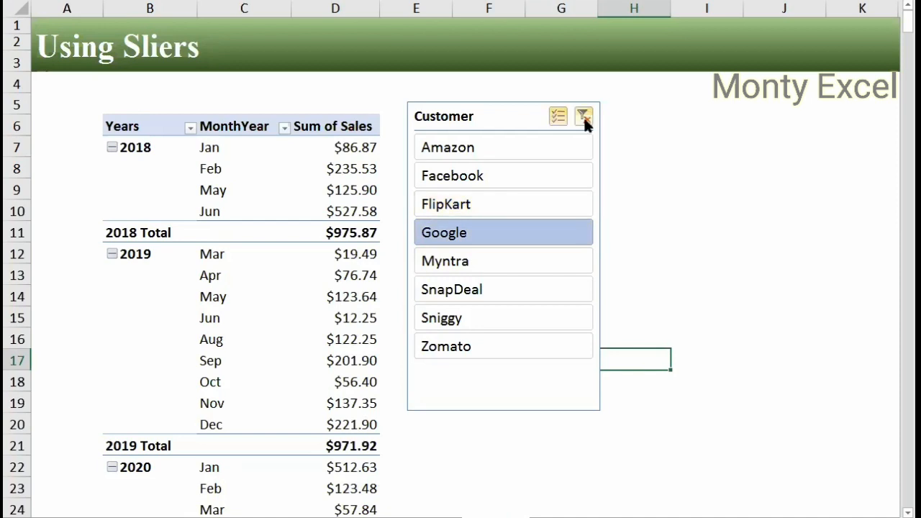
pyautogui.click(584, 118)
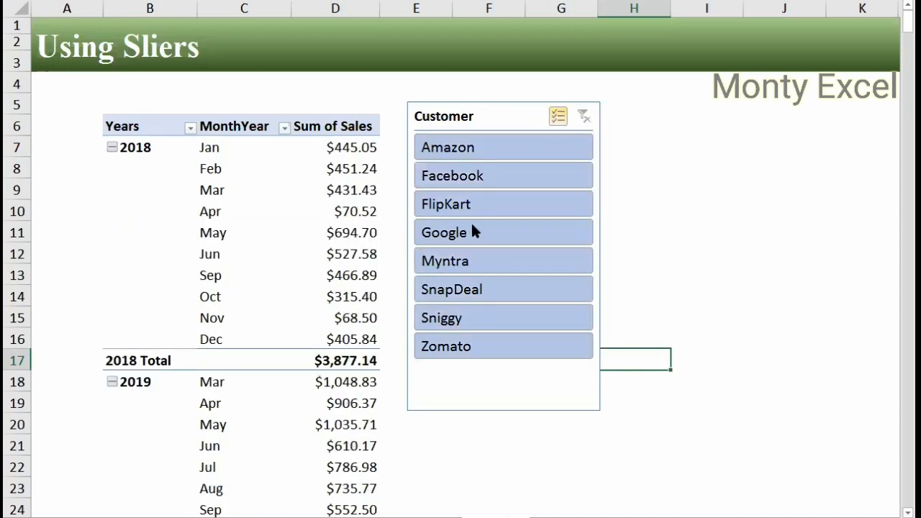
pyautogui.click(472, 288)
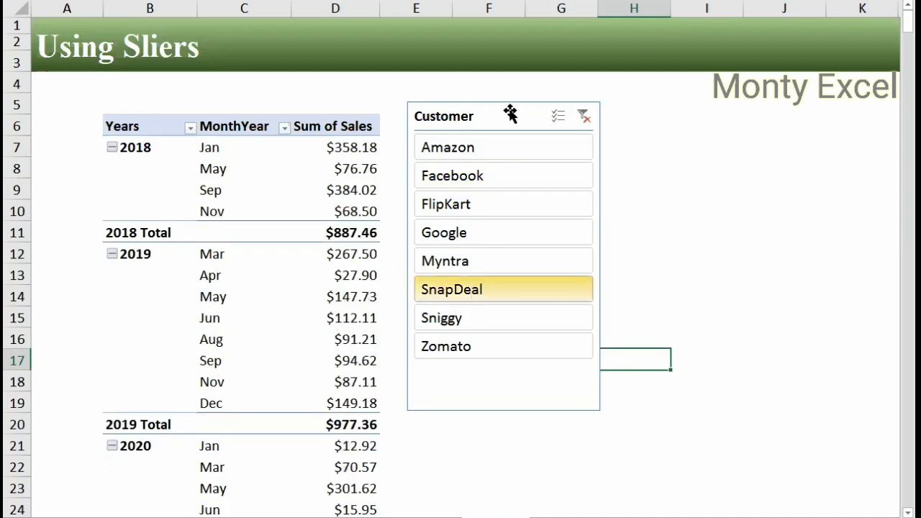
pyautogui.click(510, 115)
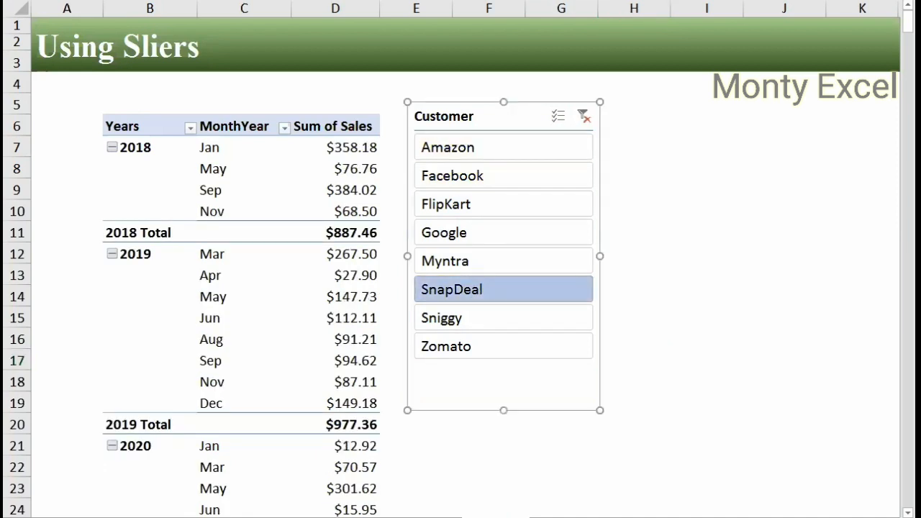
# - Apply the dark green slicer style to the Customer slicer and shorten it to about row 17, just below the last customer
pyautogui.click(383, 11)
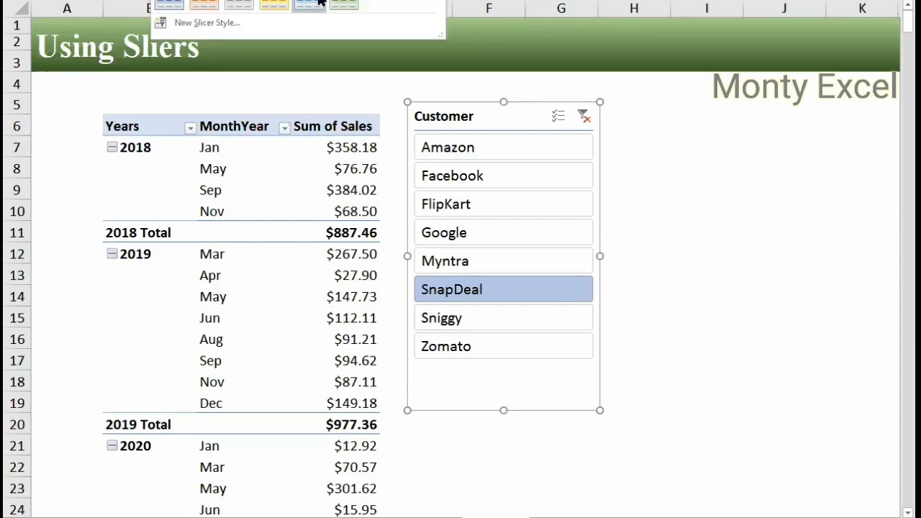
pyautogui.click(319, 2)
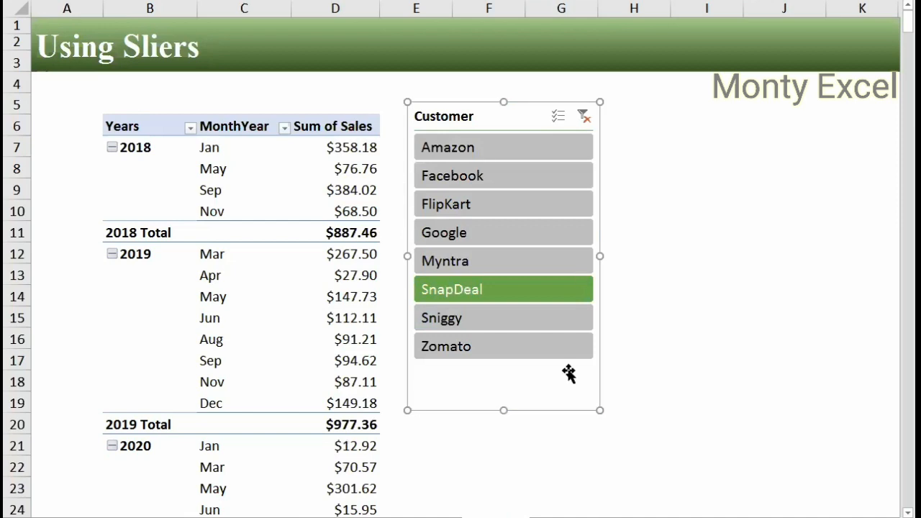
pyautogui.moveTo(597, 410); pyautogui.dragTo(599, 368)
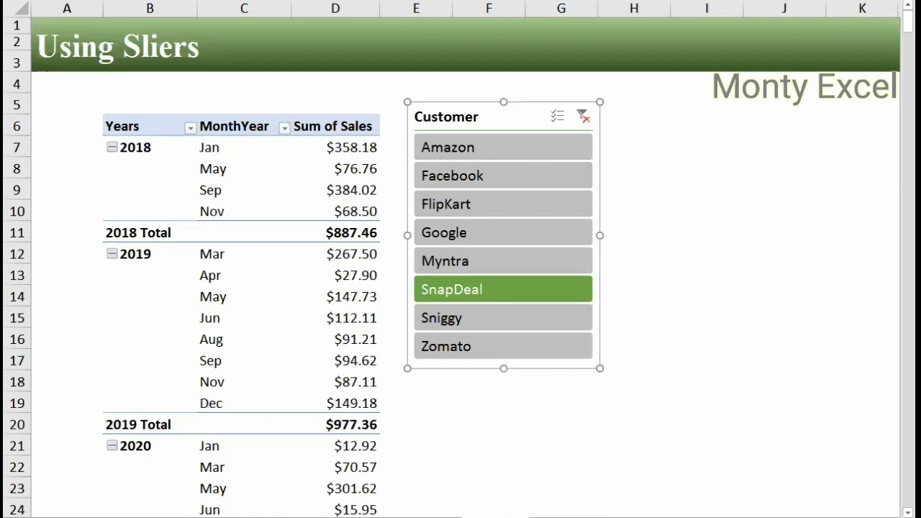
pyautogui.click(780, 252)
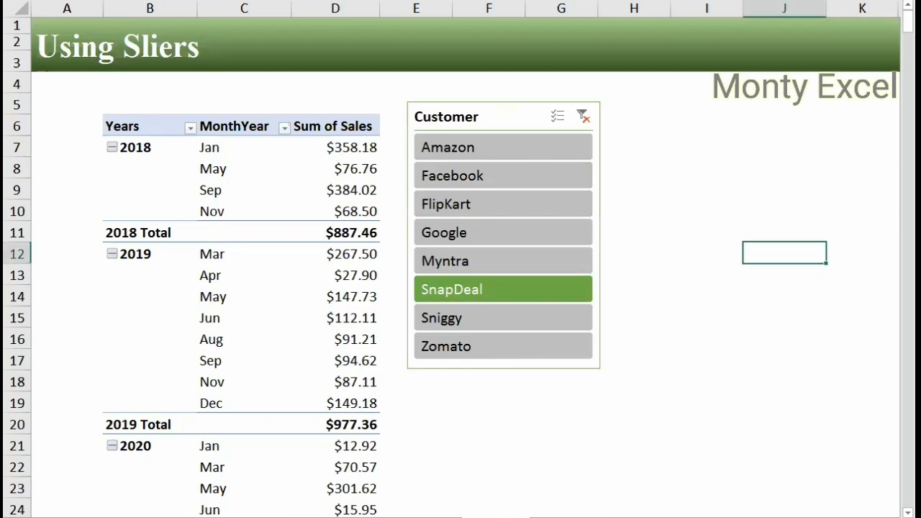
# - Arrange the Customer slicer's buttons in three columns and reduce its height to end at about row 11
pyautogui.click(523, 289)
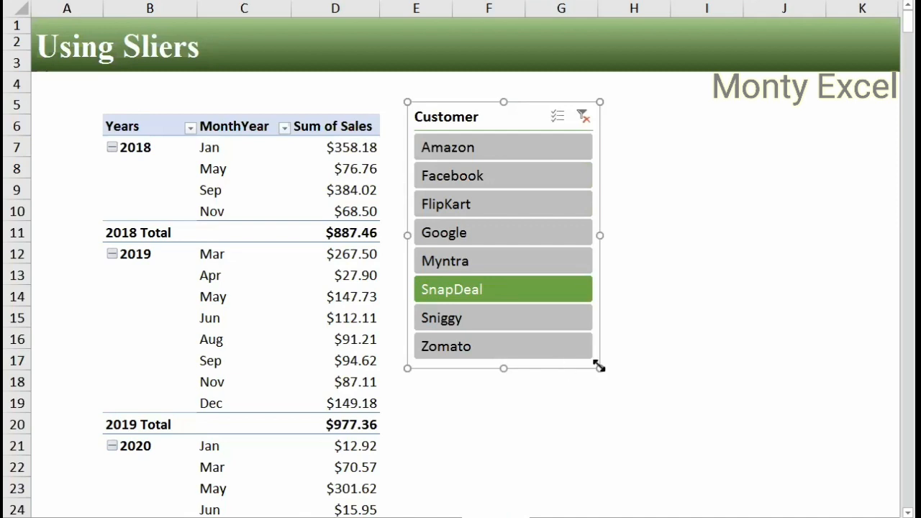
pyautogui.moveTo(600, 369); pyautogui.dragTo(621, 356)
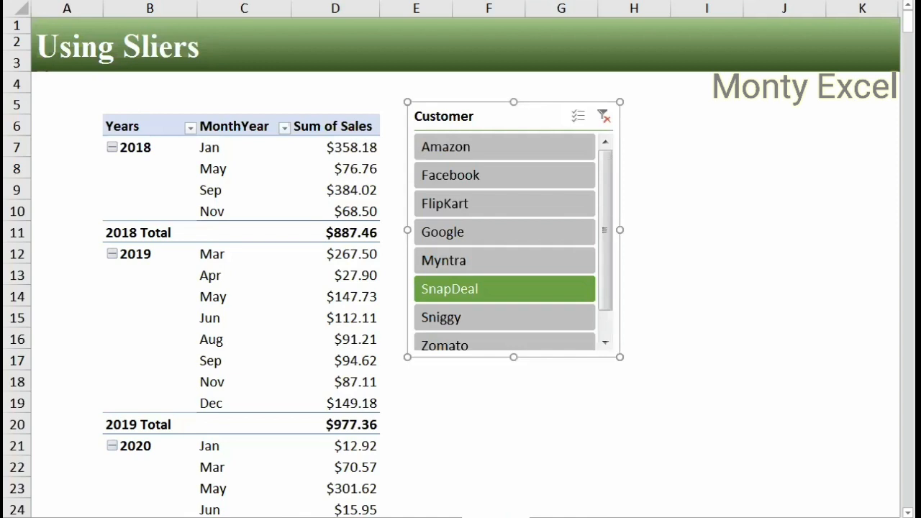
pyautogui.press('Return')
pyautogui.moveTo(514, 357); pyautogui.dragTo(513, 223)
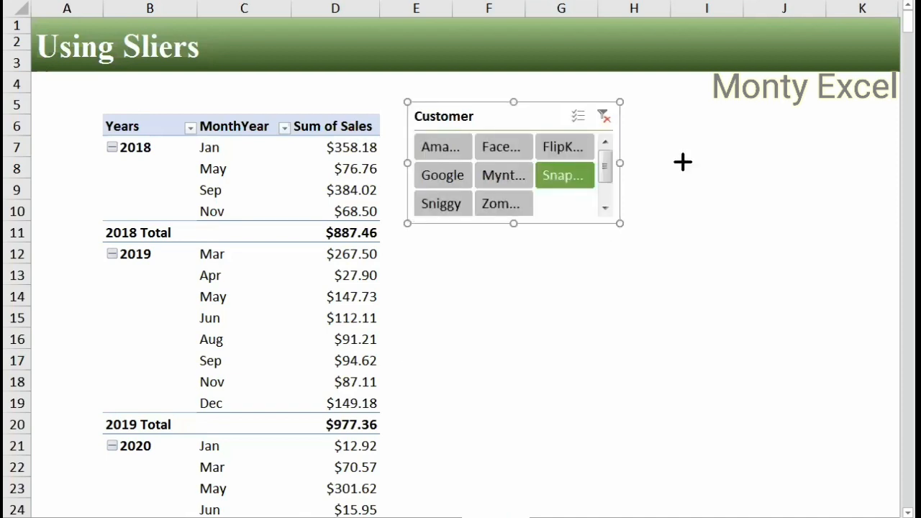
# - Widen the Customer slicer to about column J so the full names fit, and move it up to about row 4
pyautogui.moveTo(682, 162); pyautogui.dragTo(746, 160)
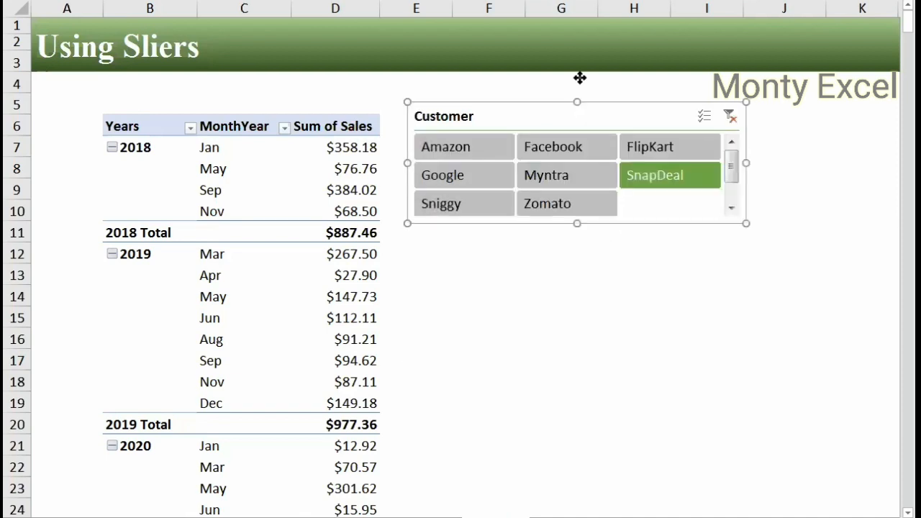
pyautogui.moveTo(580, 78); pyautogui.dragTo(578, 78)
pyautogui.click(510, 259)
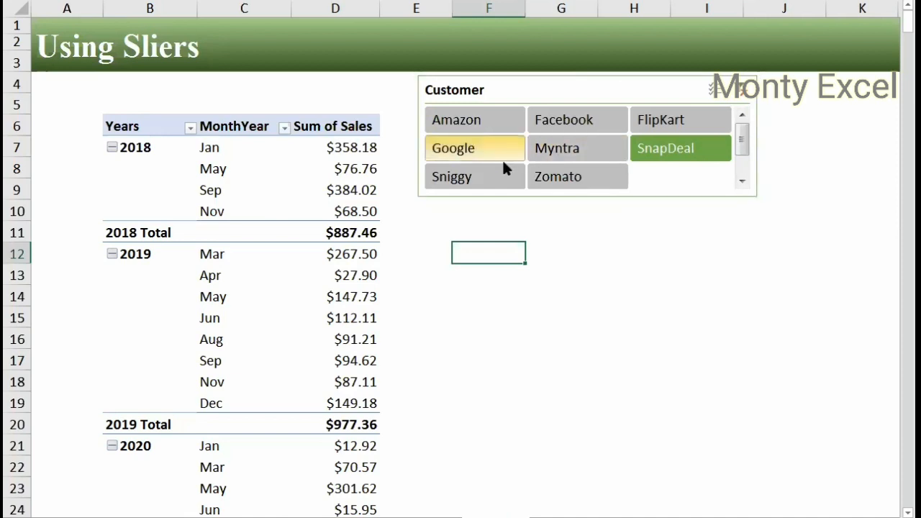
# - Try different customers in the rearranged slicer, ending with the PivotTable filtered by Amazon only
pyautogui.moveTo(486, 148); pyautogui.dragTo(563, 125)
pyautogui.moveTo(562, 174); pyautogui.dragTo(471, 125)
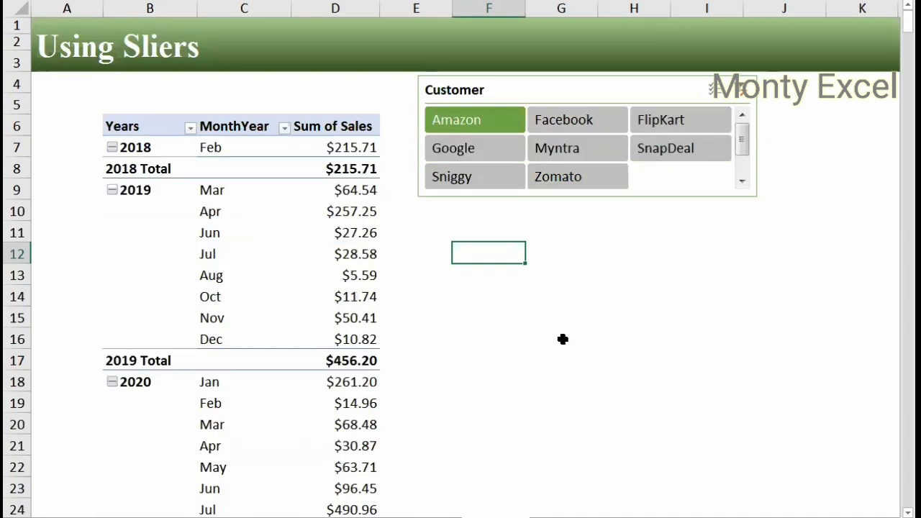
pyautogui.click(561, 339)
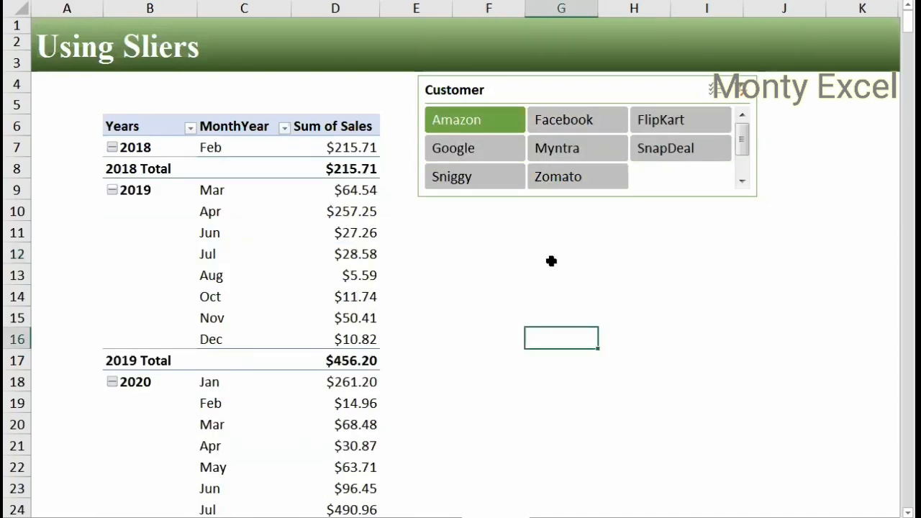
# - Undo the latest Customer slicer selections back to the SnapDeal filter
pyautogui.hotkey('ctrl', 'z')
pyautogui.hotkey('ctrl', 'z')
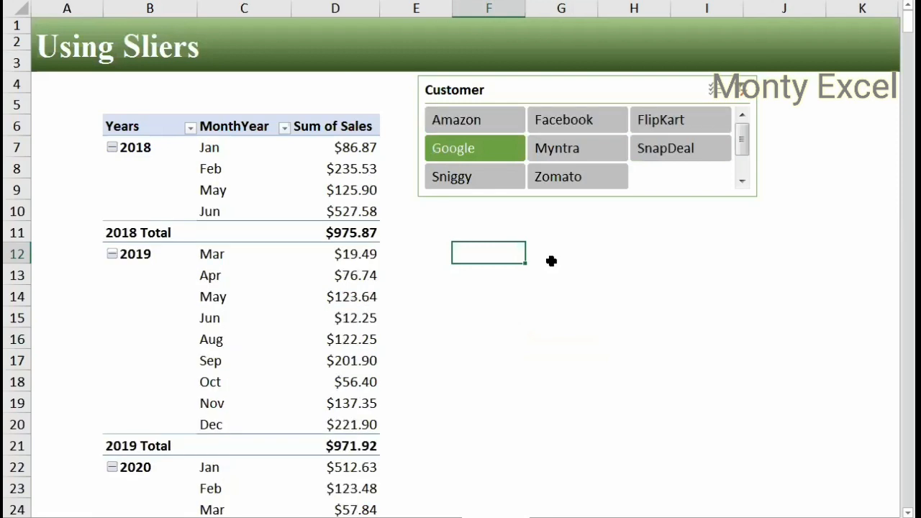
pyautogui.hotkey('ctrl', 'z')
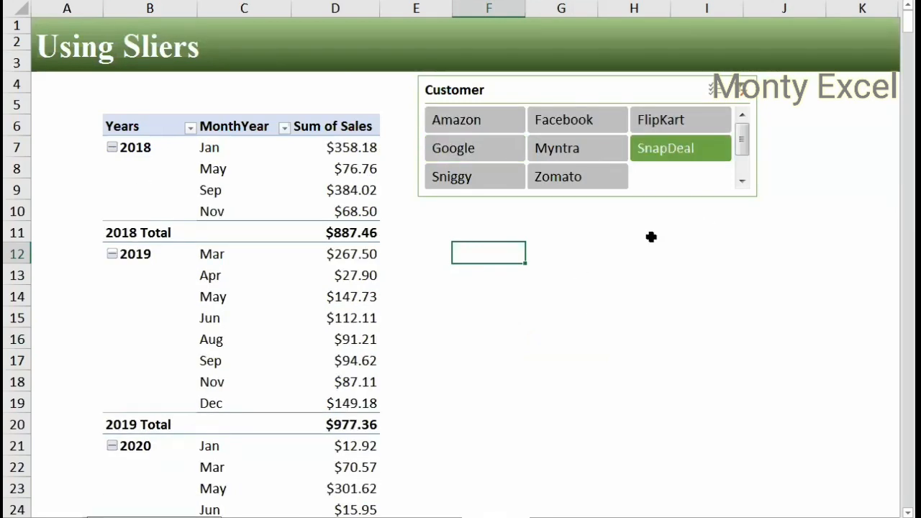
# - Insert a Region slicer for the sales pivot table
pyautogui.click(534, 92)
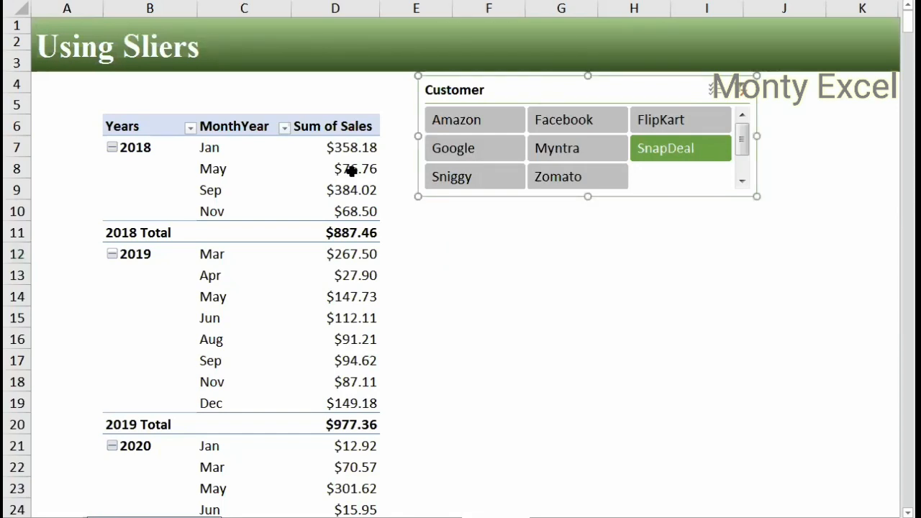
pyautogui.click(282, 170)
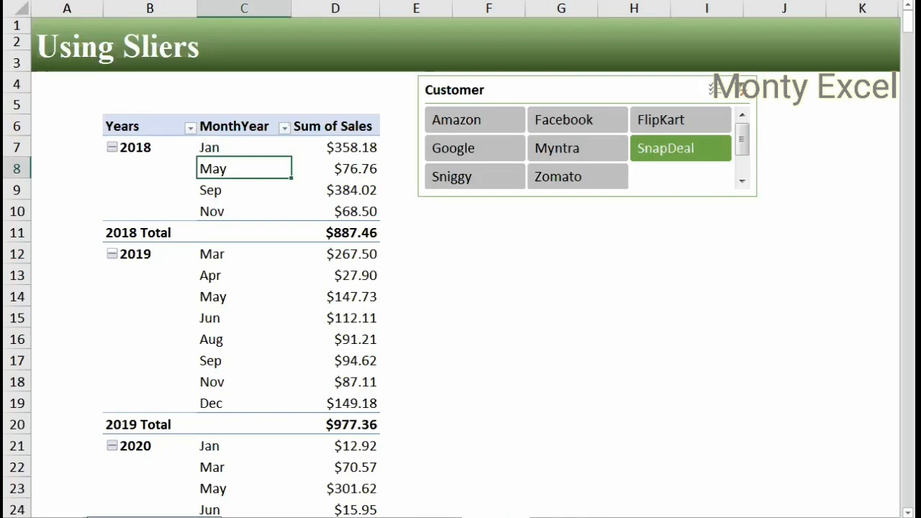
pyautogui.click(653, 2)
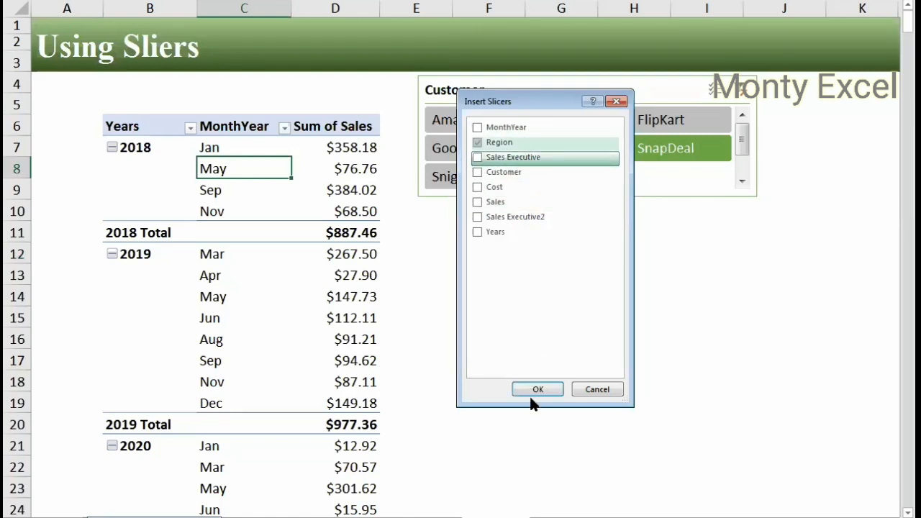
pyautogui.click(533, 392)
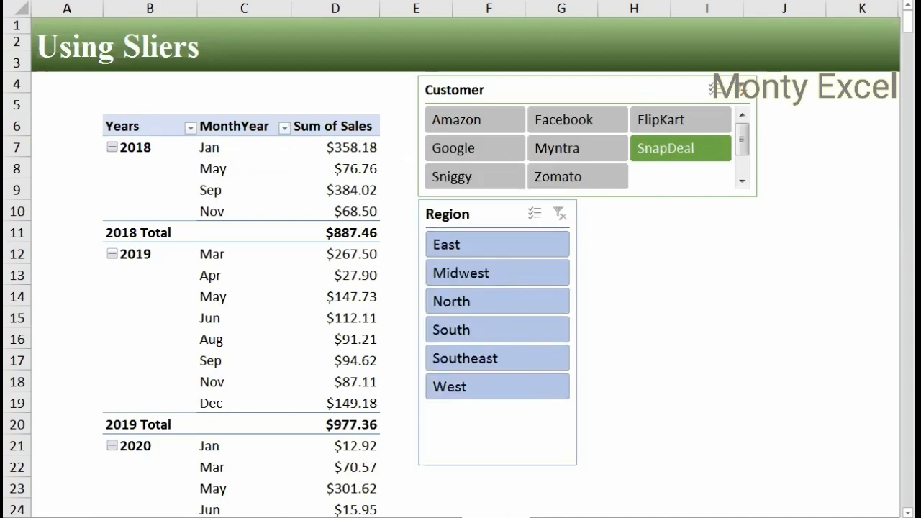
# - Place the Region slicer just below the Customer slicer and lay it out in three columns, shortened and widened to about the Customer slicer's width
pyautogui.moveTo(490, 214); pyautogui.dragTo(489, 212)
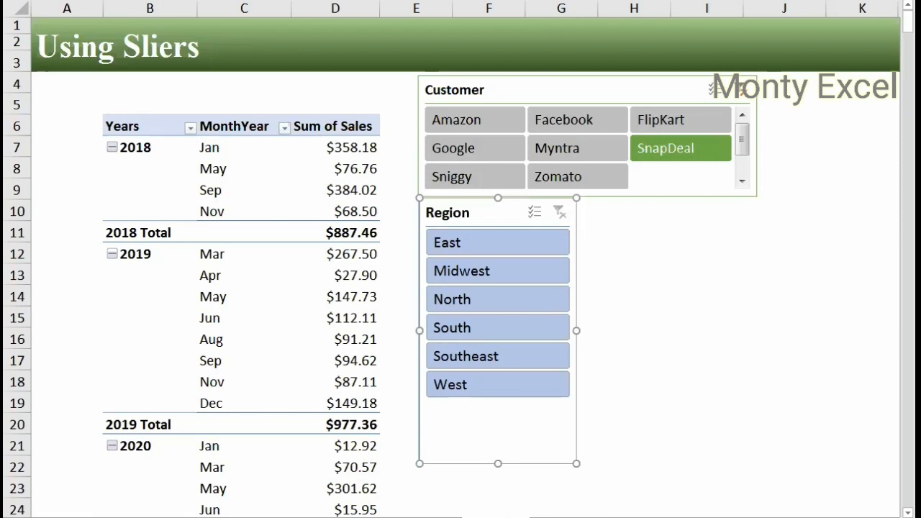
pyautogui.press('Return')
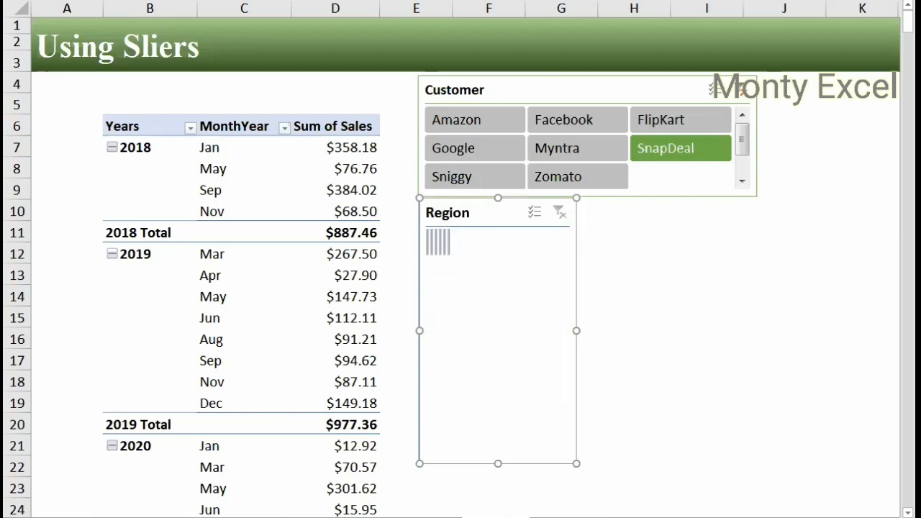
pyautogui.press('Return')
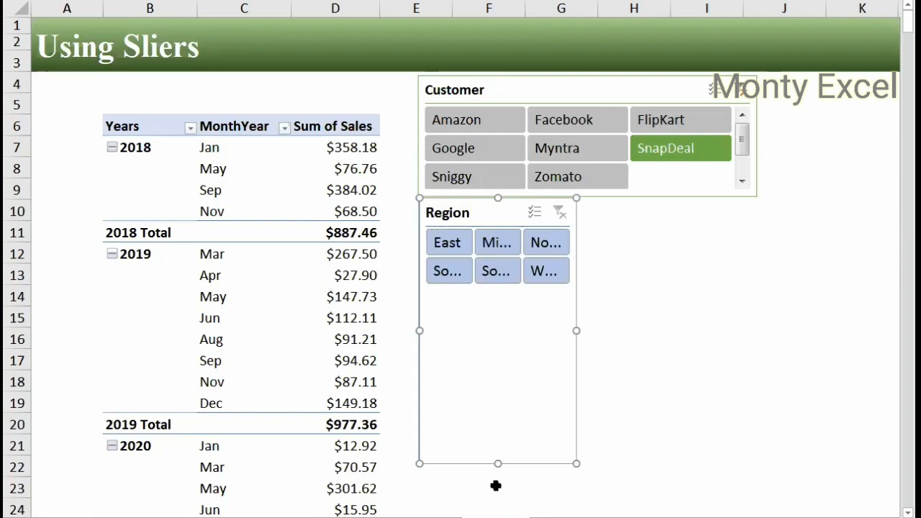
pyautogui.moveTo(499, 466); pyautogui.dragTo(493, 296)
pyautogui.moveTo(574, 247); pyautogui.dragTo(759, 222)
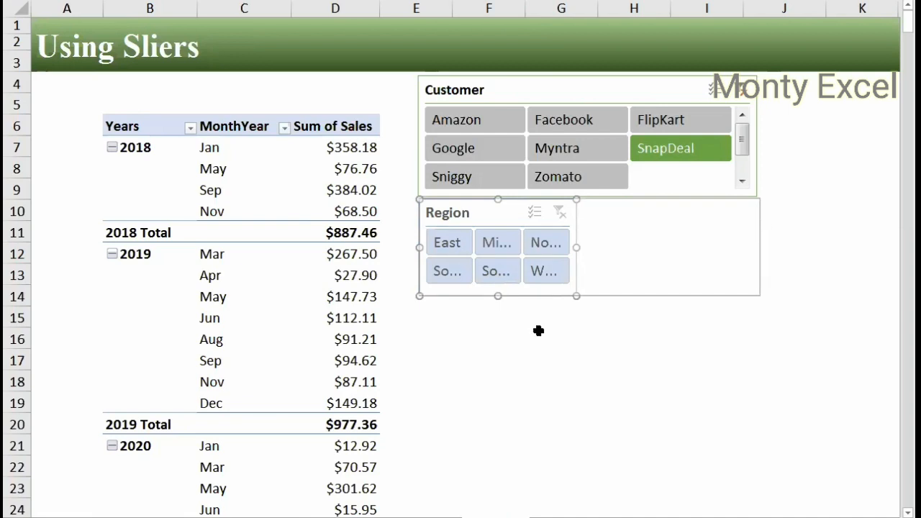
pyautogui.click(538, 329)
# - Filter the pivot table to the East and Midwest regions and add Amazon to the SnapDeal customer selection
pyautogui.click(567, 245)
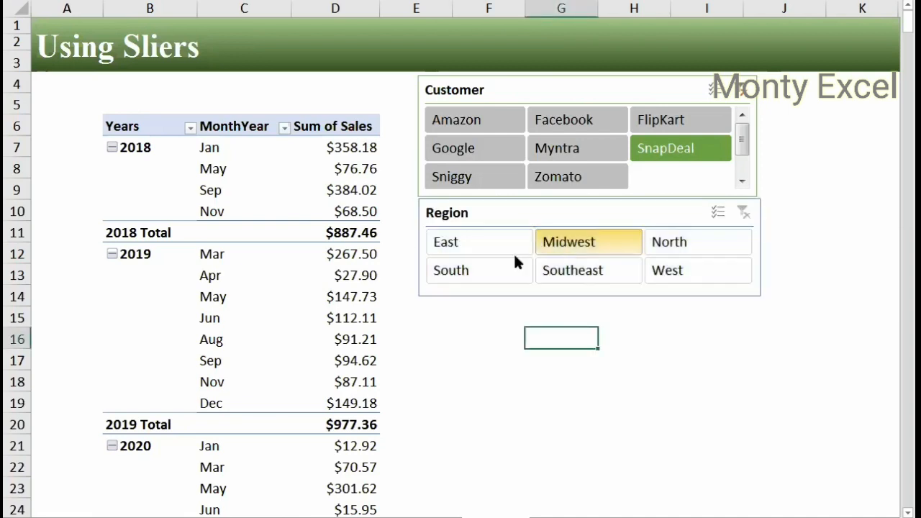
pyautogui.click(462, 246)
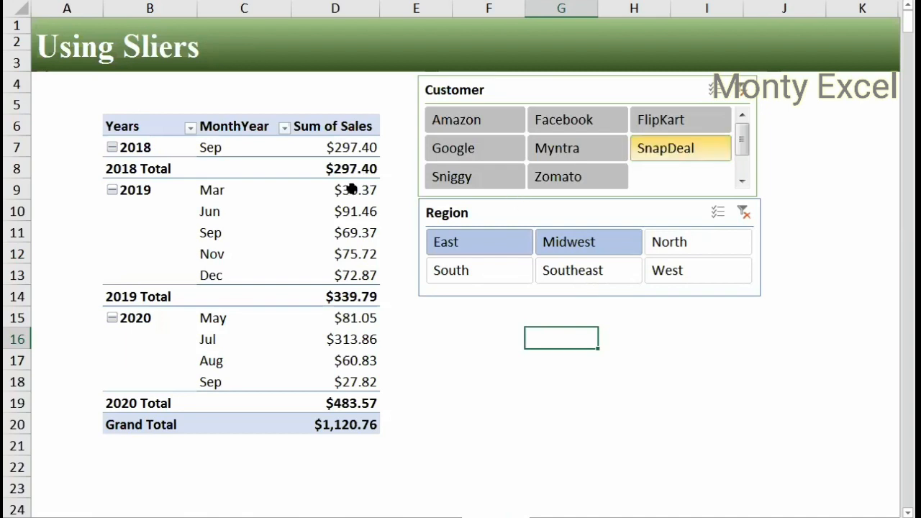
pyautogui.keyDown('ctrl'); pyautogui.click(506, 124); pyautogui.keyUp('ctrl')
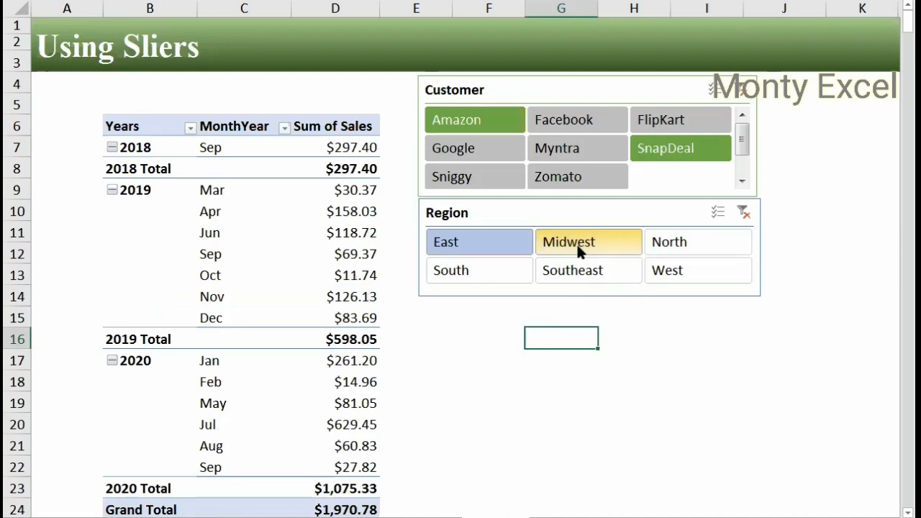
pyautogui.keyDown('ctrl'); pyautogui.click(577, 242); pyautogui.keyUp('ctrl')
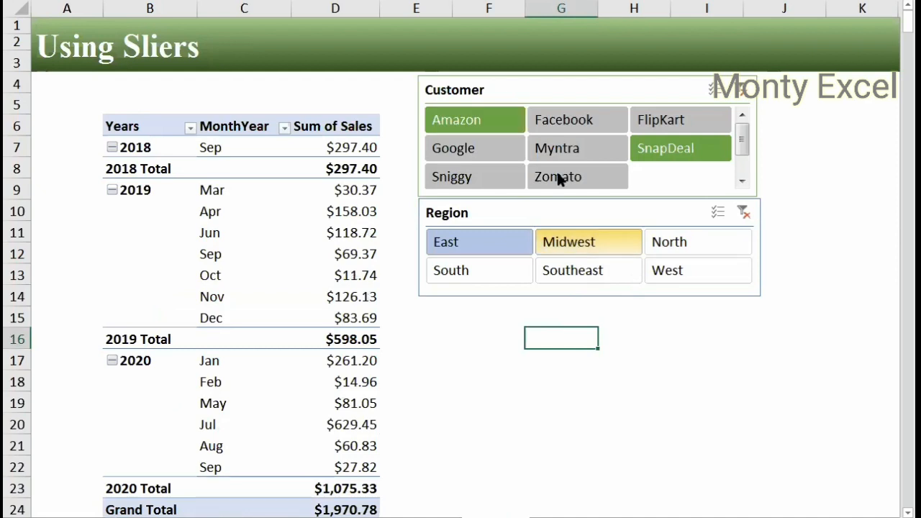
# - Narrow the Region slicer slightly so its edge lines up with the Customer slicer
pyautogui.click(755, 244)
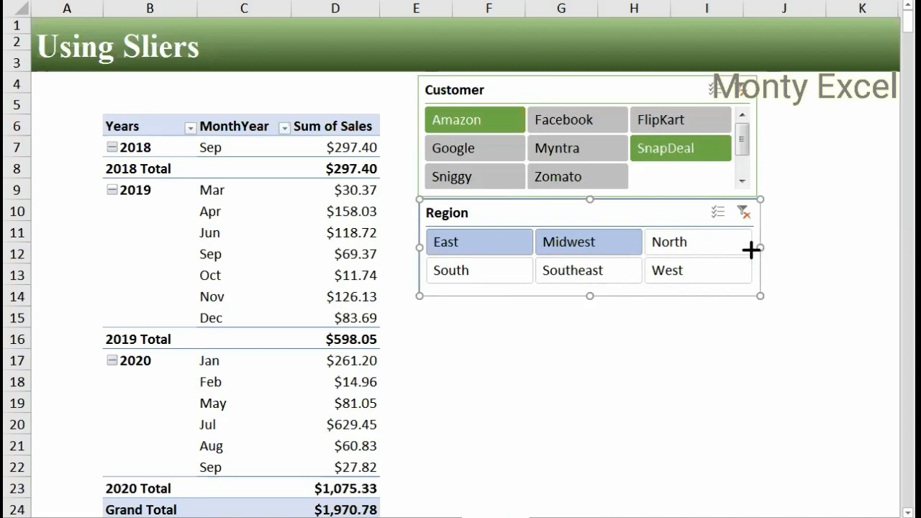
pyautogui.moveTo(751, 250); pyautogui.dragTo(755, 251)
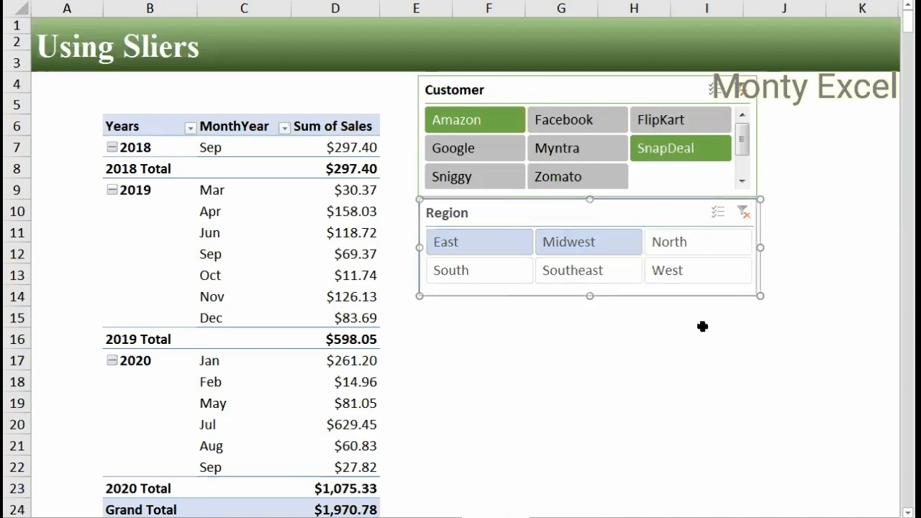
pyautogui.click(648, 355)
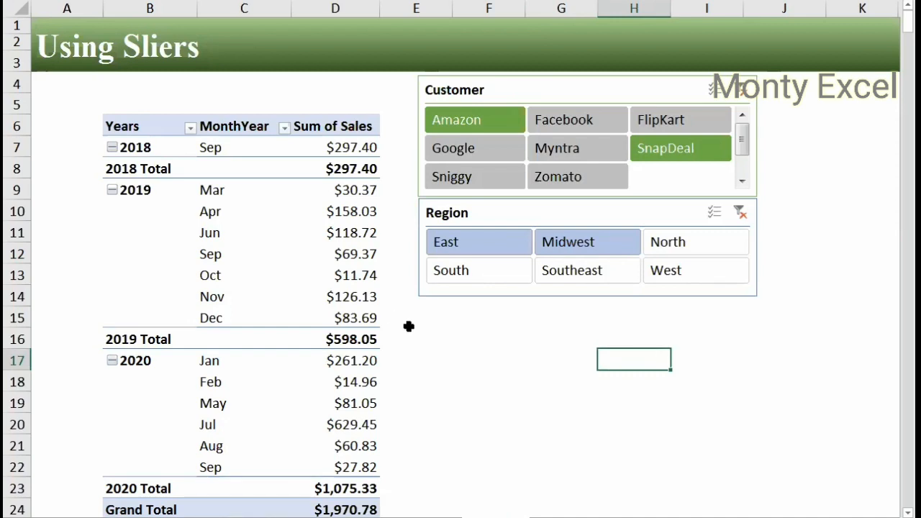
pyautogui.click(190, 129)
pyautogui.click(445, 366)
pyautogui.click(550, 362)
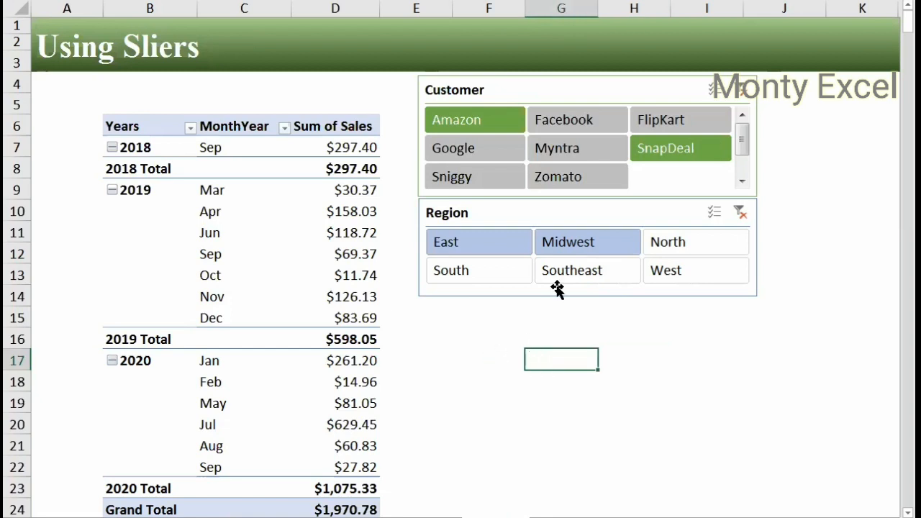
# - Remove the Years subtotals from the pivot table
pyautogui.click(335, 233)
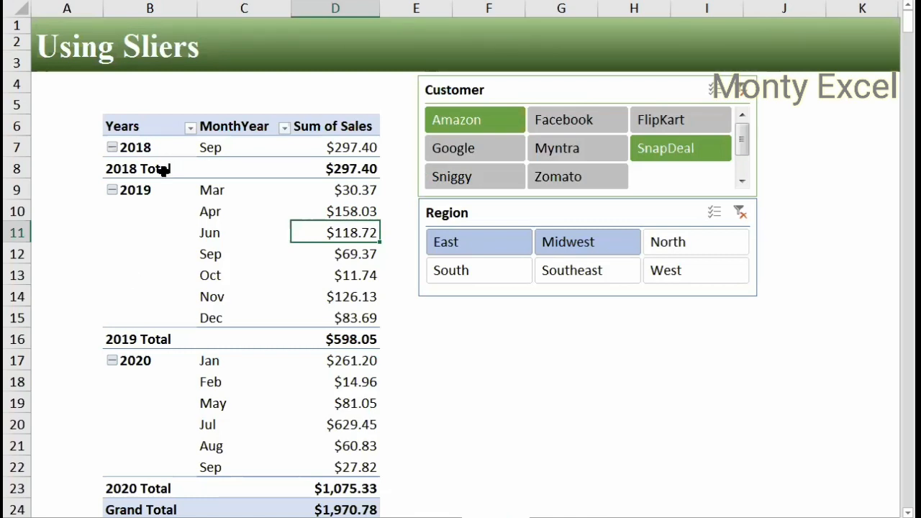
pyautogui.rightClick(168, 168)
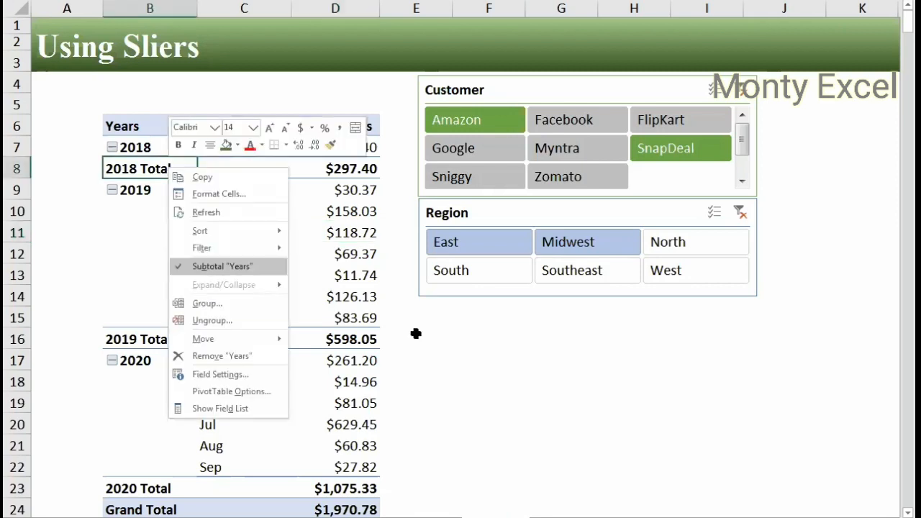
pyautogui.click(224, 271)
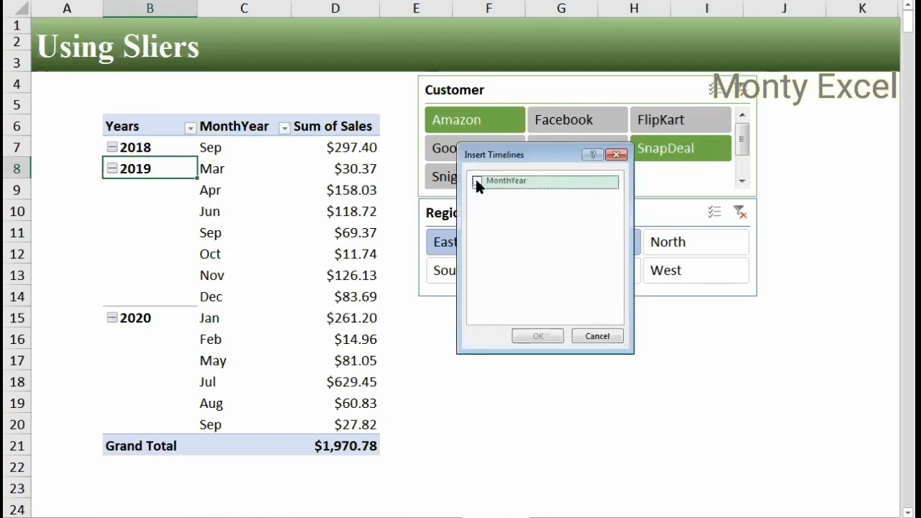
# - Insert a timeline for the MonthYear field and place it below the Region slicer
pyautogui.click(477, 180)
pyautogui.click(476, 181)
pyautogui.click(540, 337)
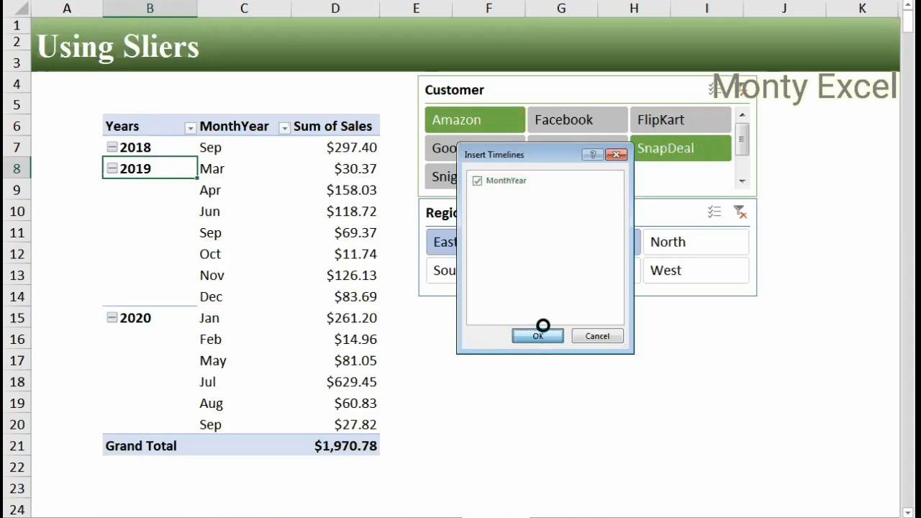
pyautogui.moveTo(434, 229); pyautogui.dragTo(489, 298)
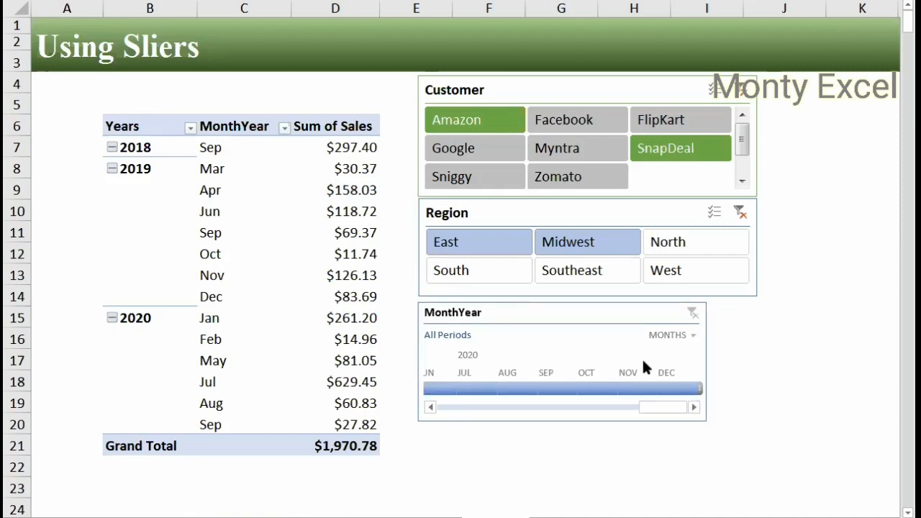
# - Widen the MonthYear timeline and filter it to Jul - Aug 2020
pyautogui.click(703, 367)
pyautogui.moveTo(707, 362); pyautogui.dragTo(813, 361)
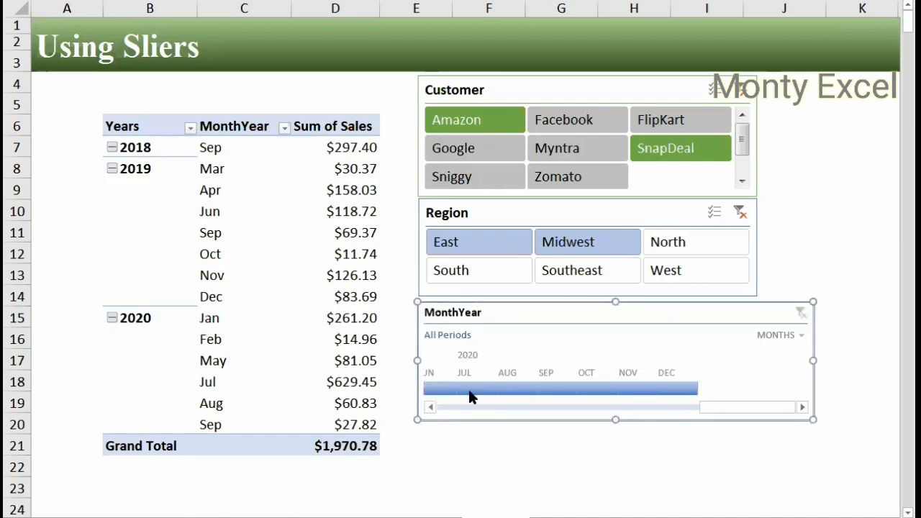
pyautogui.moveTo(475, 388); pyautogui.dragTo(522, 390)
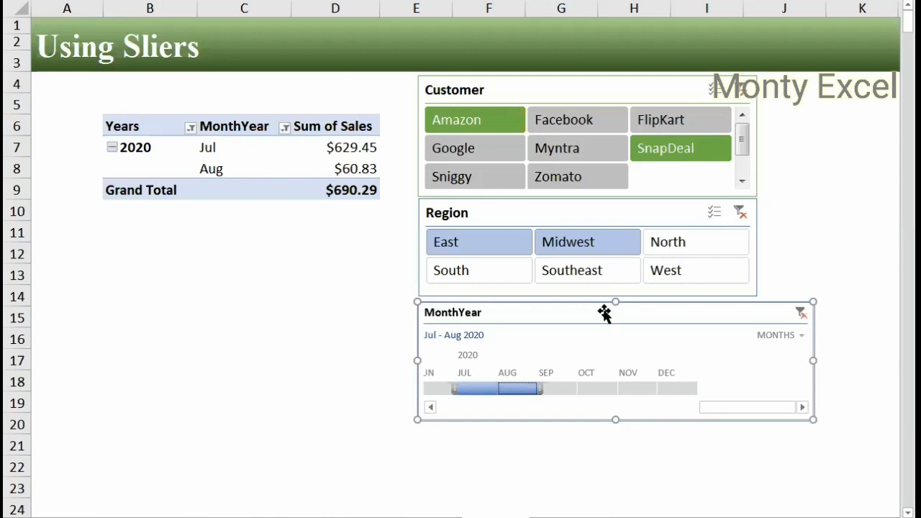
# - Paste a copy of the MonthYear timeline and align it directly beneath the original
pyautogui.click(454, 438)
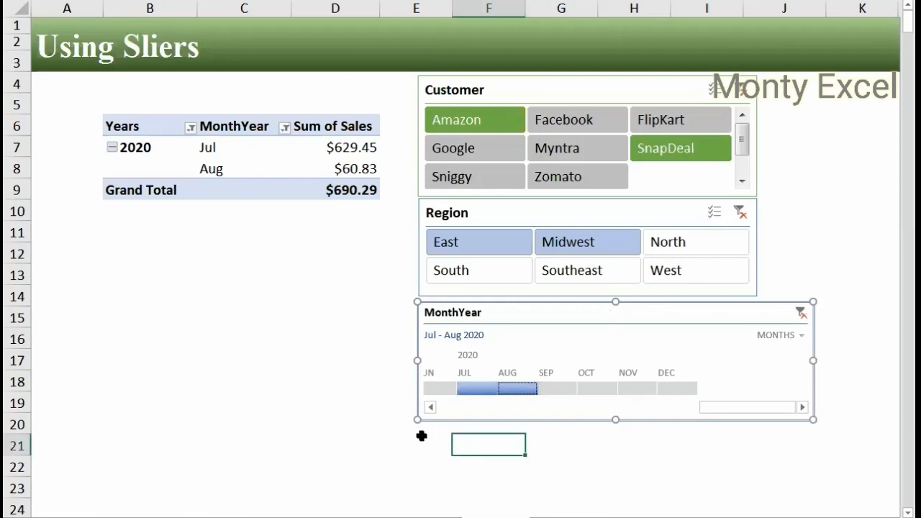
pyautogui.hotkey('ctrl', 'v')
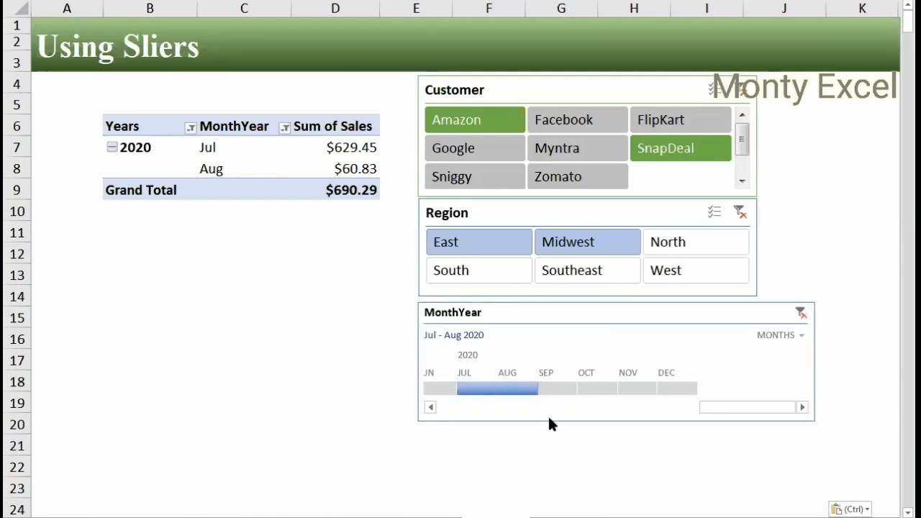
pyautogui.scroll(-2, 527, 295)
pyautogui.moveTo(530, 312); pyautogui.dragTo(570, 305)
pyautogui.click(791, 343)
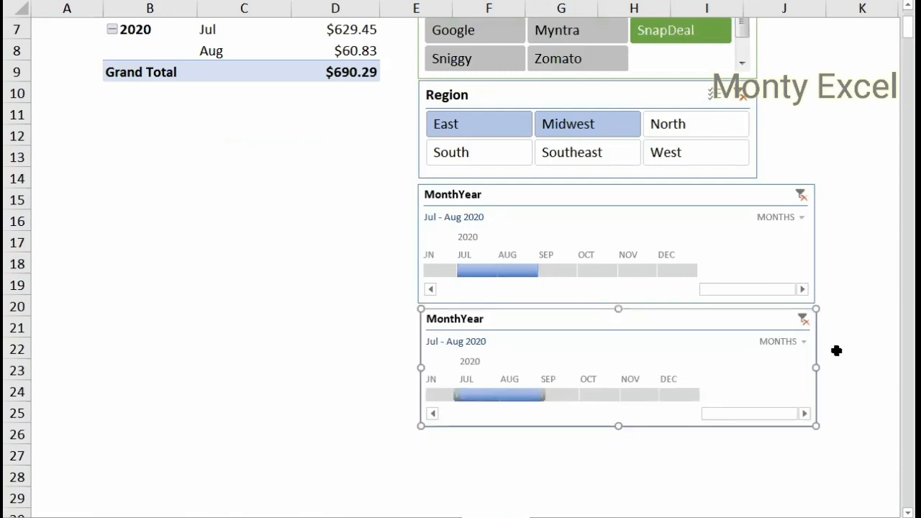
pyautogui.click(839, 350)
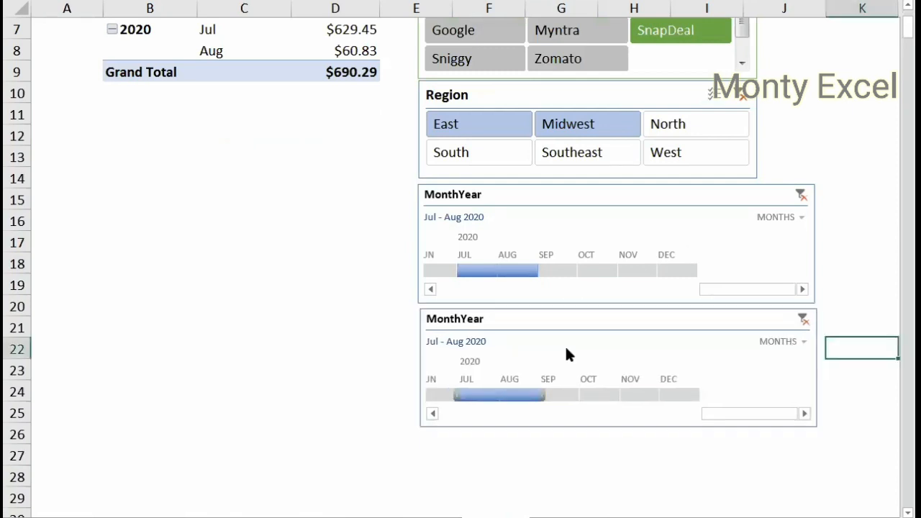
# - Switch the copied timeline's time level to years and select 2018 - 2019
pyautogui.click(803, 338)
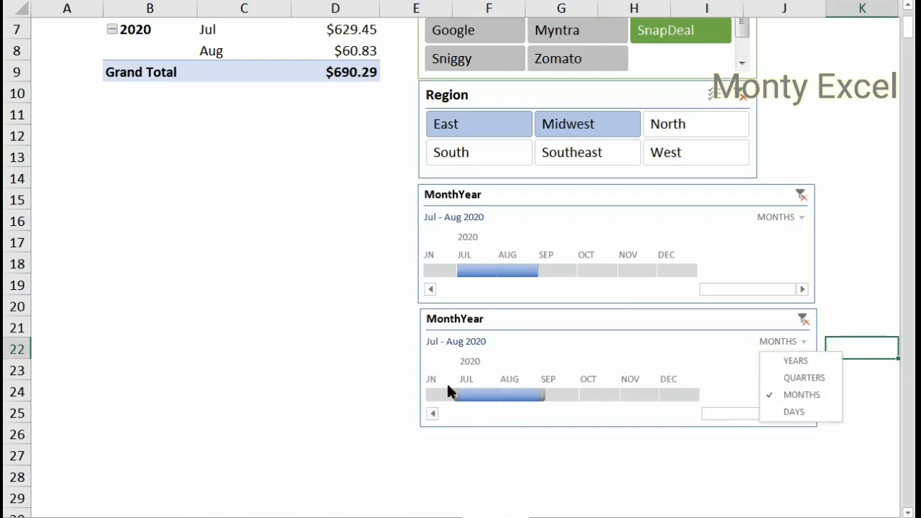
pyautogui.moveTo(446, 393); pyautogui.dragTo(499, 391)
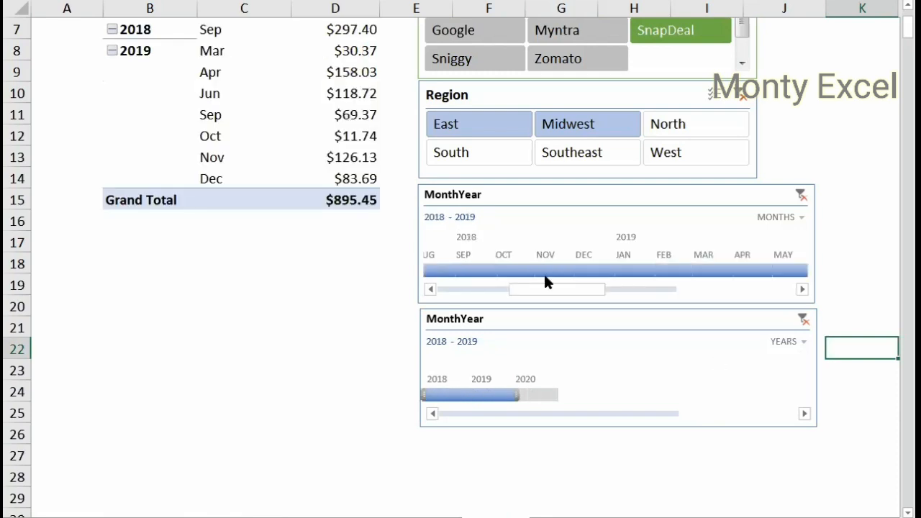
# - Filter the original months timeline to Sep 2018 - Feb 2019 and change the selection to Mar 2019
pyautogui.click(463, 268)
pyautogui.keyDown('shift'); pyautogui.click(676, 269); pyautogui.keyUp('shift')
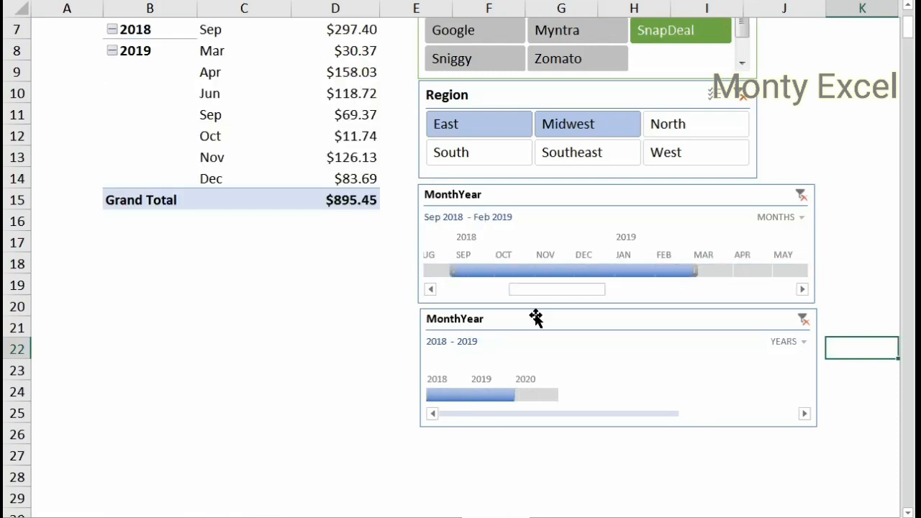
pyautogui.click(707, 276)
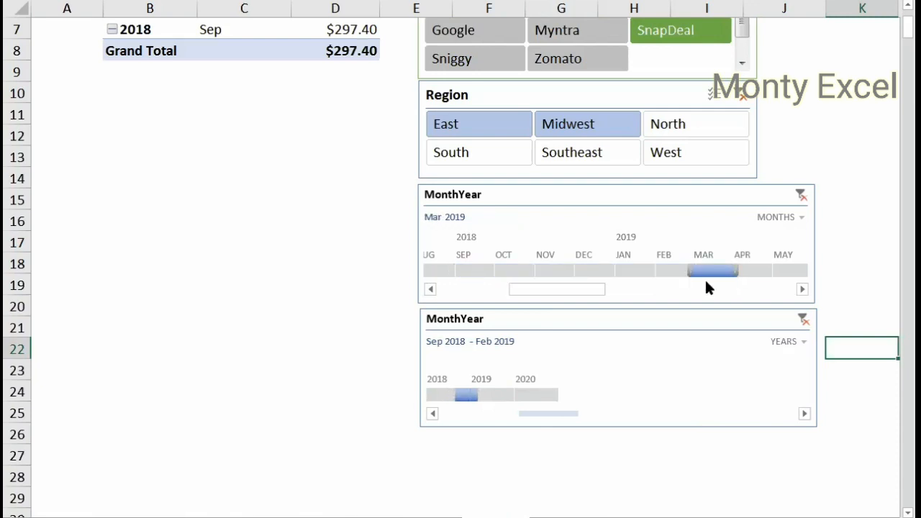
# - Paste another copy of the MonthYear timeline and align it directly beneath the years timeline
pyautogui.click(611, 324)
pyautogui.click(494, 450)
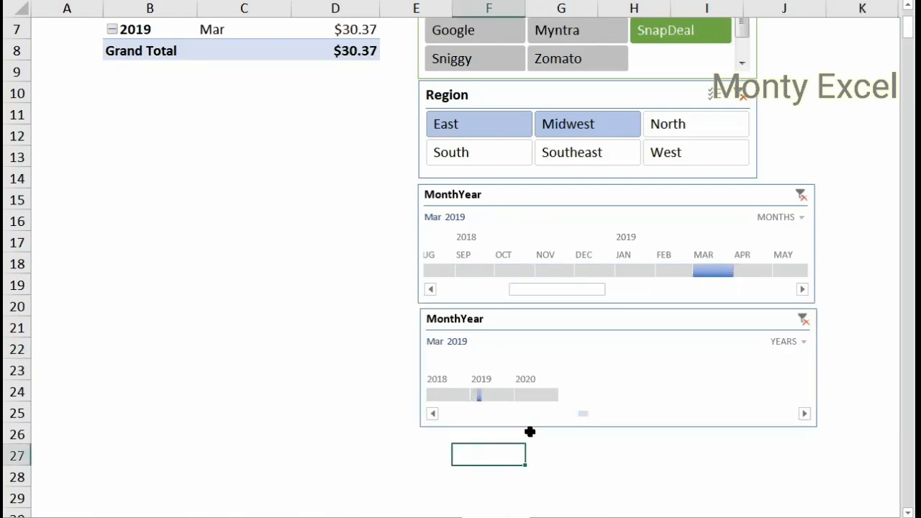
pyautogui.hotkey('ctrl', 'v')
pyautogui.scroll(-2, 559, 323)
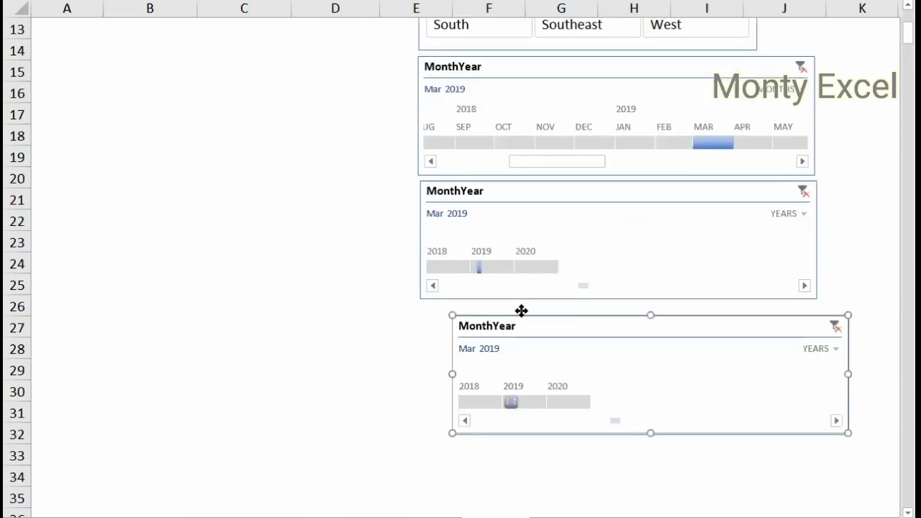
pyautogui.moveTo(522, 311); pyautogui.dragTo(531, 310)
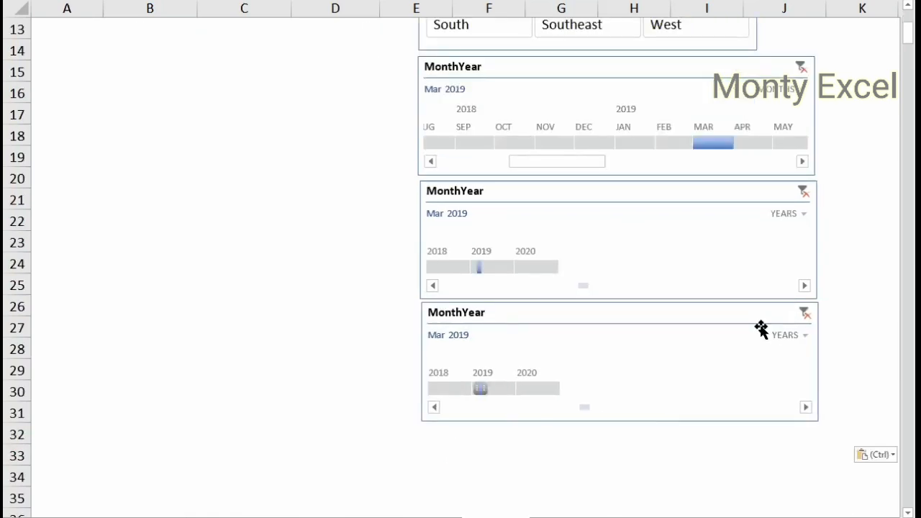
# - Switch the new timeline copy's time level to quarters and filter it to Q2 2018 - Q1 2020
pyautogui.click(795, 326)
pyautogui.click(801, 330)
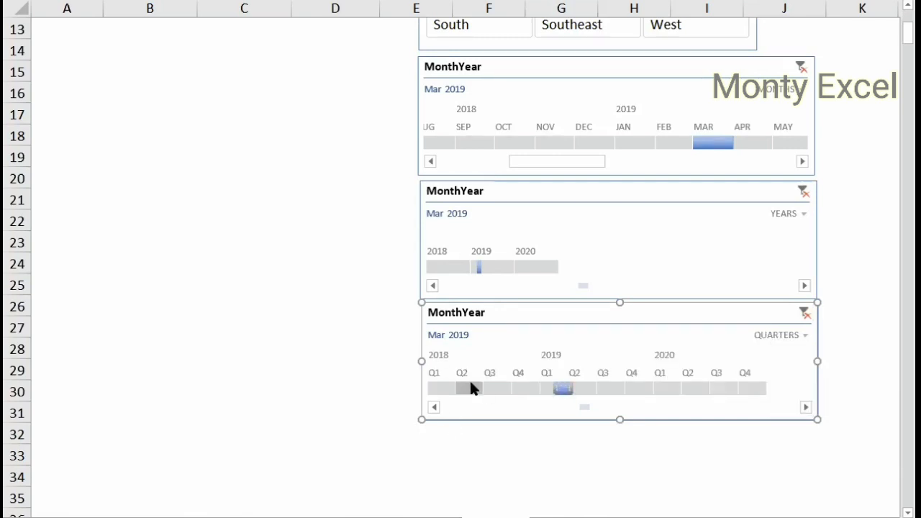
pyautogui.click(470, 384)
pyautogui.keyDown('shift'); pyautogui.click(505, 386); pyautogui.keyUp('shift')
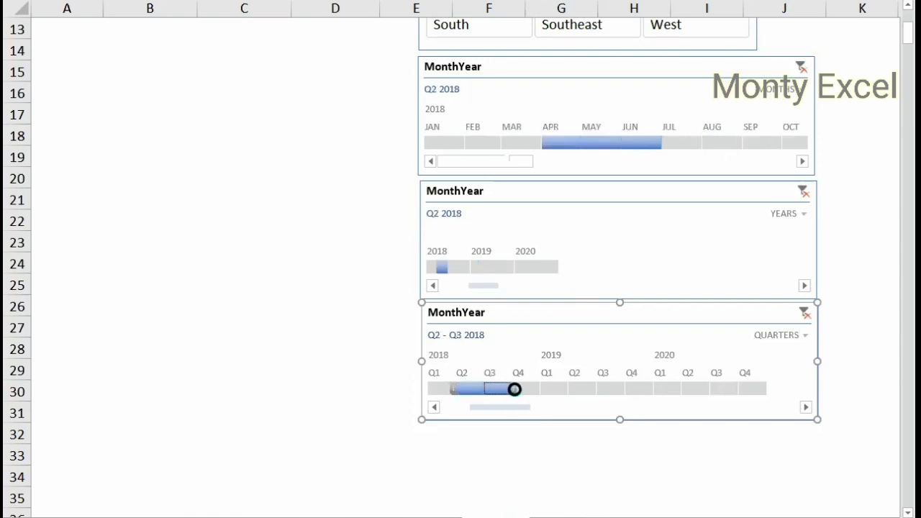
pyautogui.keyDown('shift'); pyautogui.click(677, 388); pyautogui.keyUp('shift')
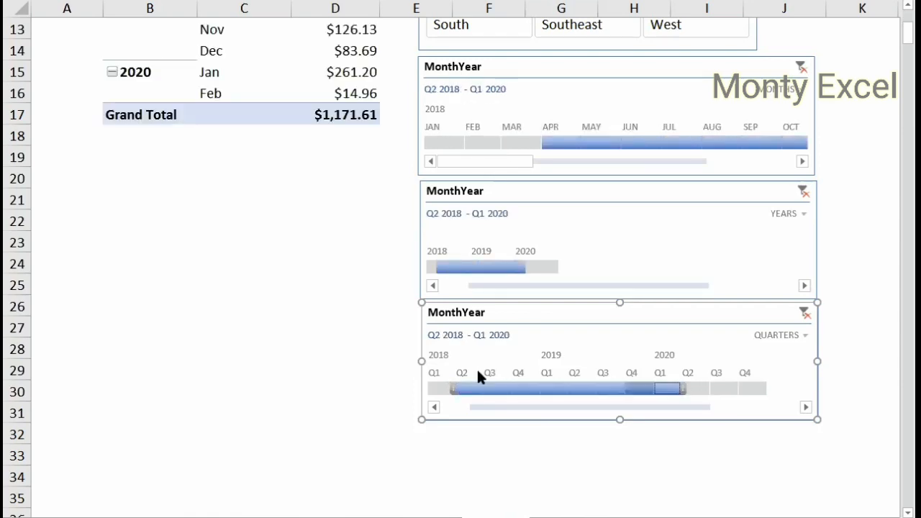
# - Widen the Customer and Region slicers to roughly match the width of the timelines below them
pyautogui.scroll(4, 309, 347)
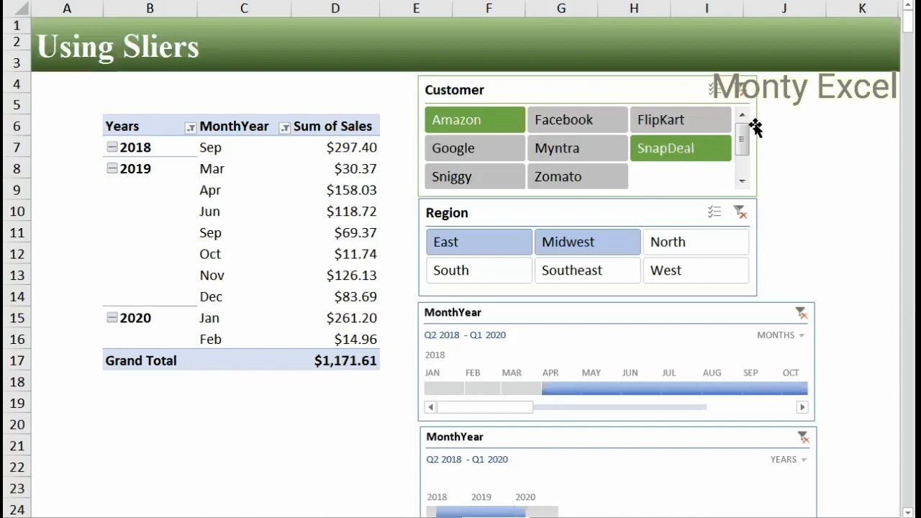
pyautogui.moveTo(754, 135); pyautogui.dragTo(804, 142)
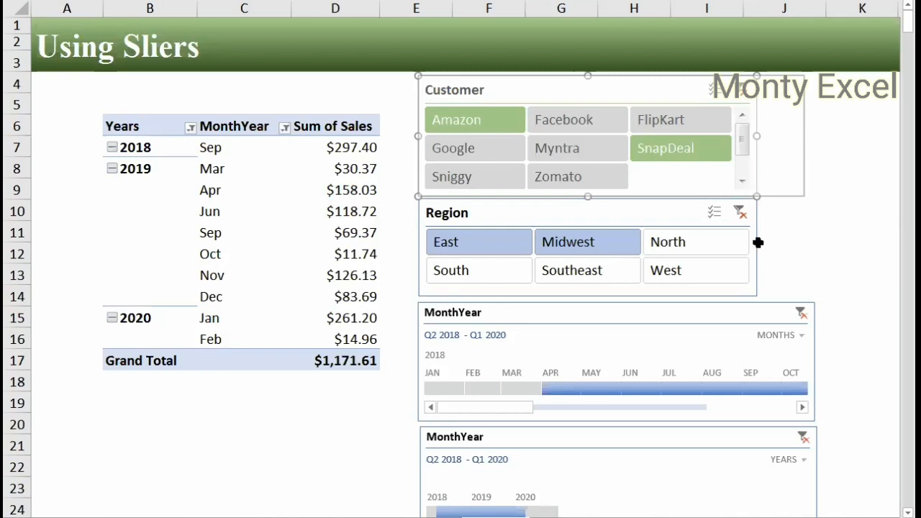
pyautogui.moveTo(756, 246); pyautogui.dragTo(806, 244)
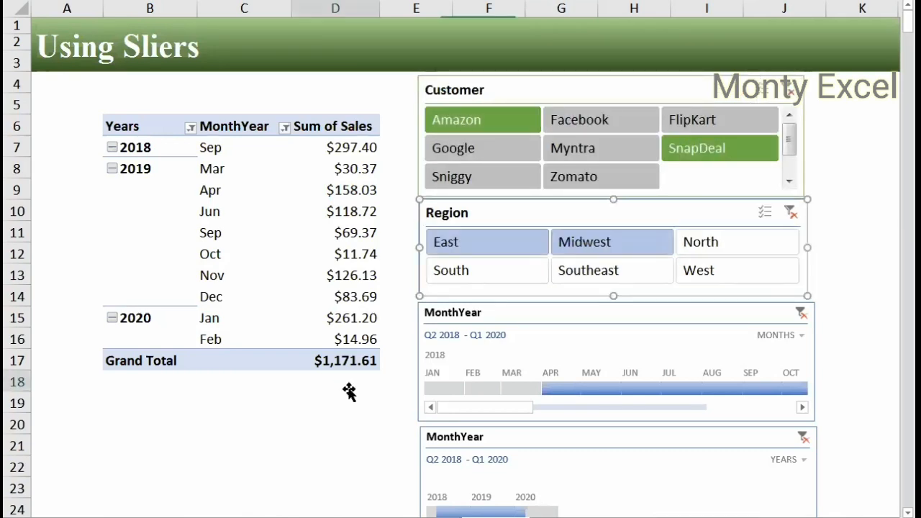
pyautogui.click(349, 391)
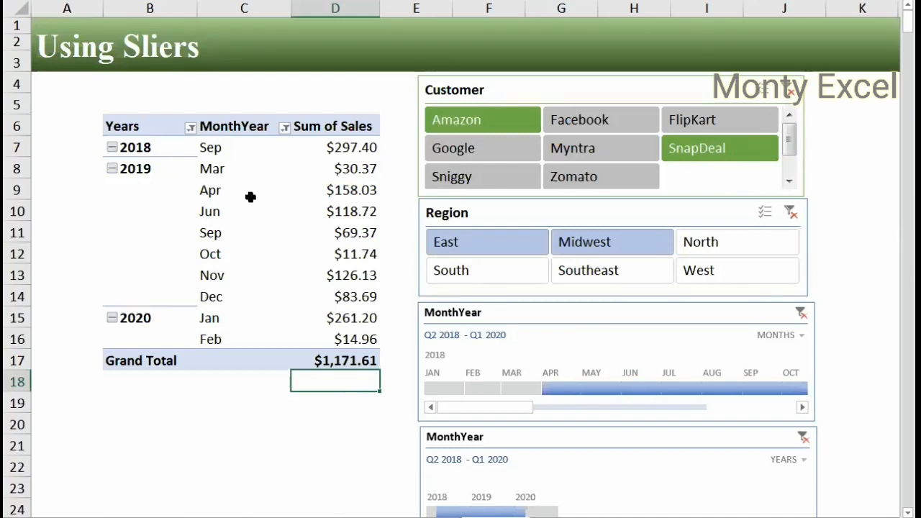
# - Insert a column PivotChart from the pivot table and move it over the table, beside the slicers
pyautogui.rightClick(295, 225)
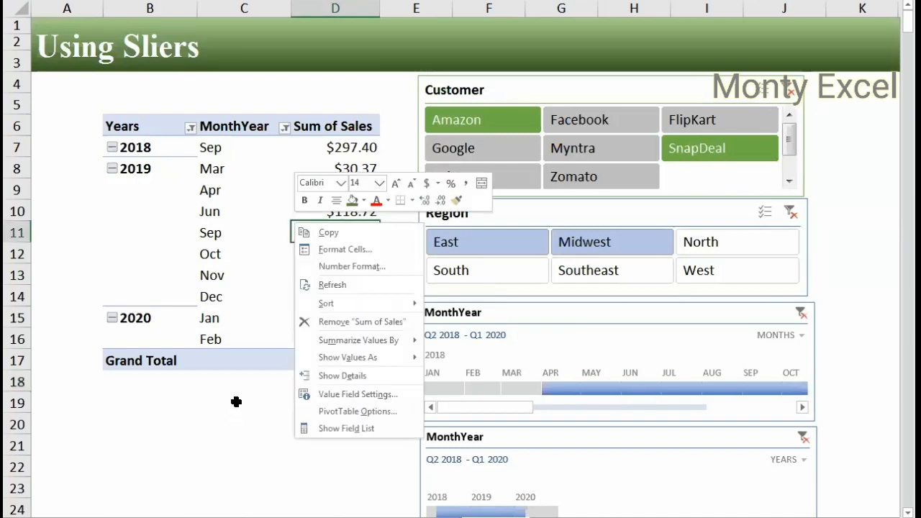
pyautogui.press('Escape')
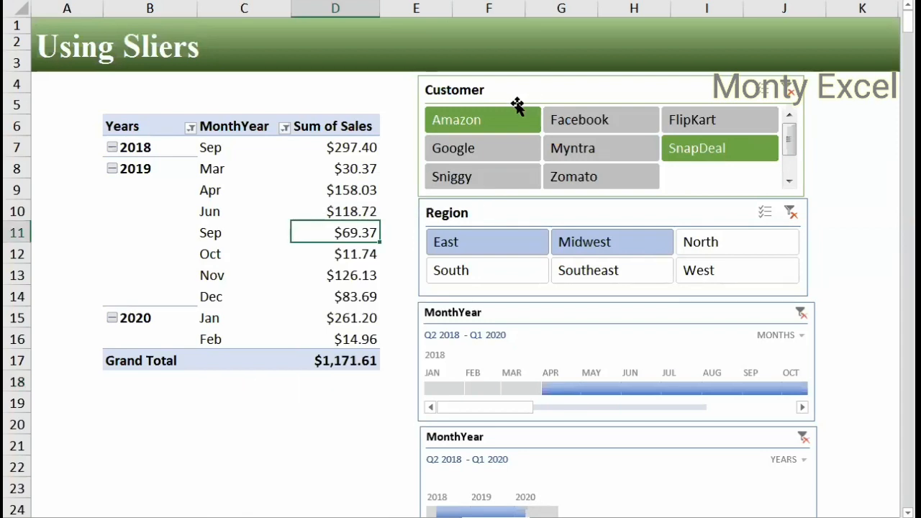
pyautogui.click(283, 172)
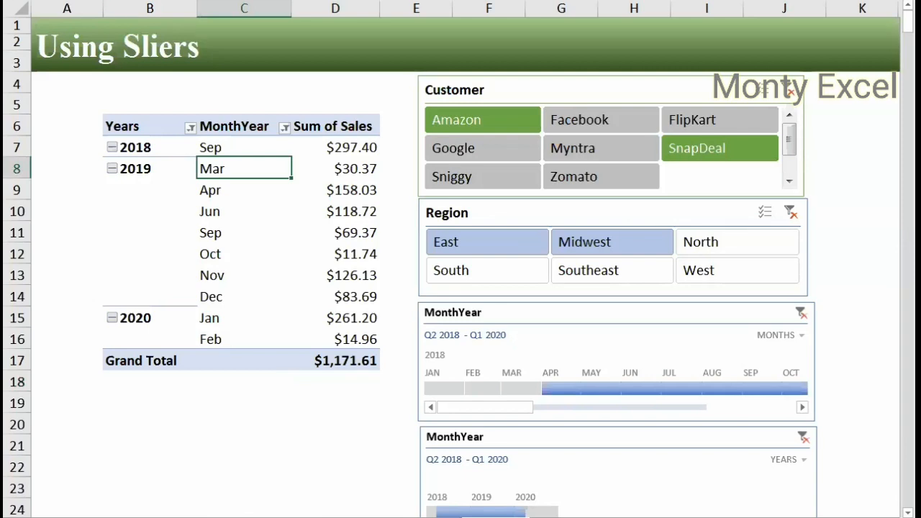
pyautogui.click(396, 2)
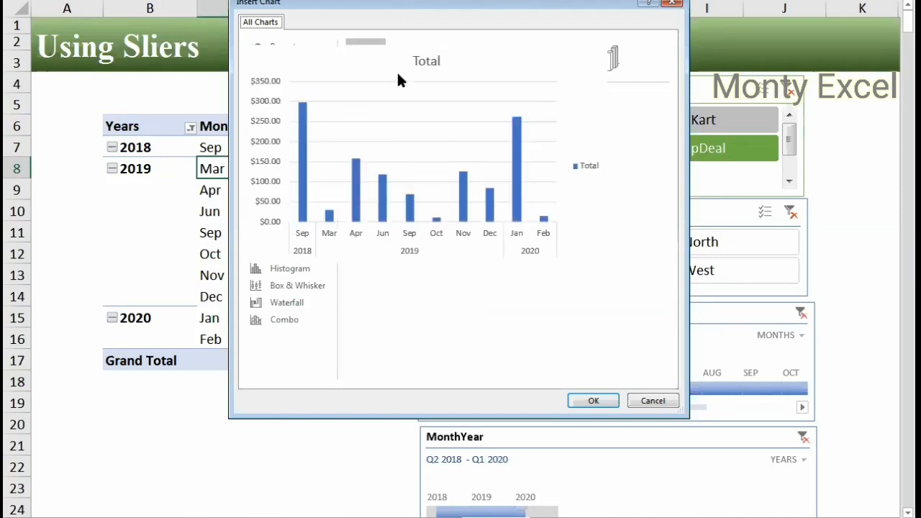
pyautogui.click(603, 400)
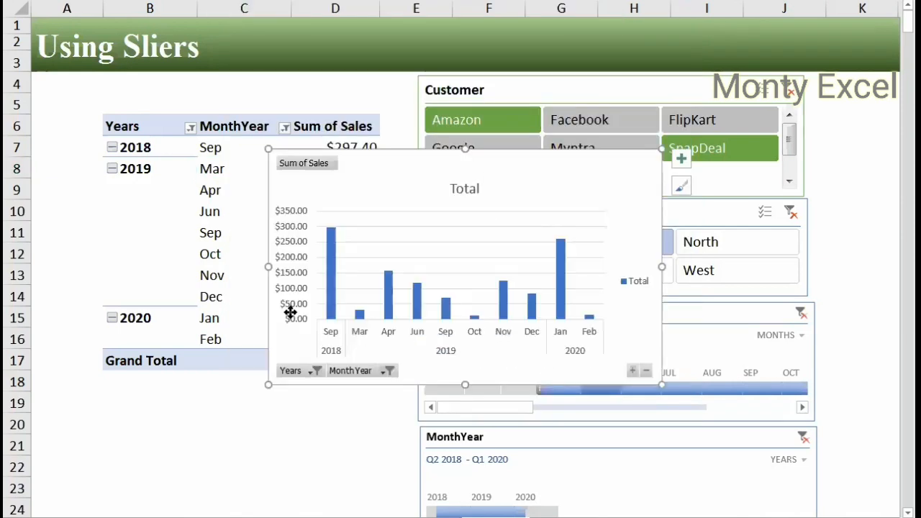
pyautogui.moveTo(291, 312); pyautogui.dragTo(238, 391)
pyautogui.moveTo(581, 242); pyautogui.dragTo(215, 122)
pyautogui.click(290, 401)
# - Filter the Customer slicer to Amazon only and set the months timeline to Mar - Jun 2018, followed by Jan - Jul 2018
pyautogui.click(506, 124)
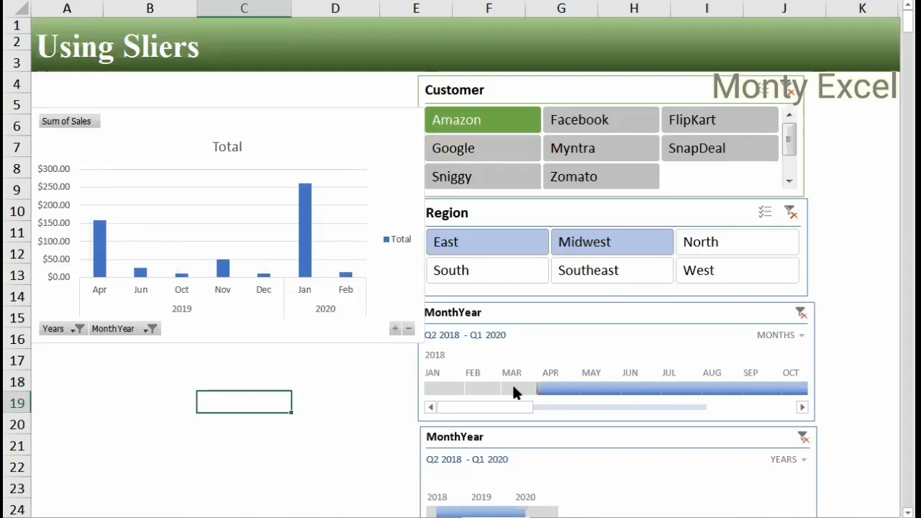
pyautogui.moveTo(513, 387); pyautogui.dragTo(647, 391)
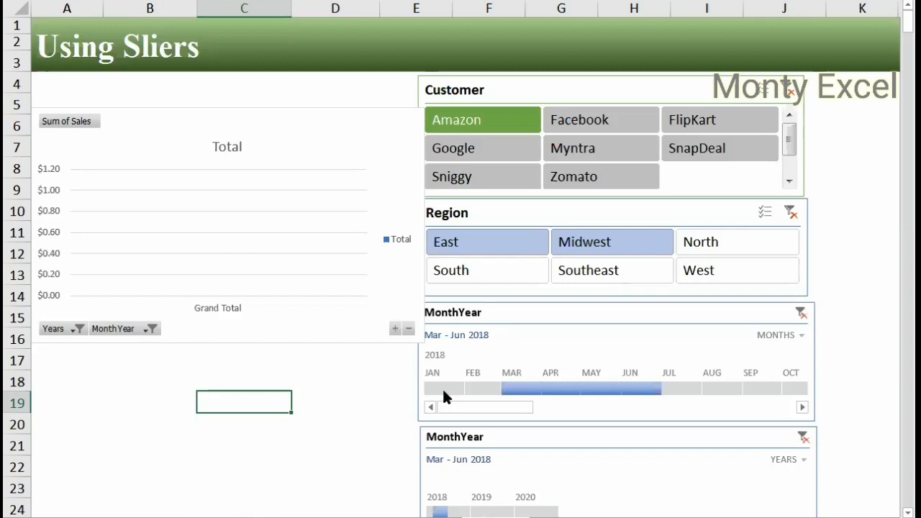
pyautogui.moveTo(443, 393); pyautogui.dragTo(691, 388)
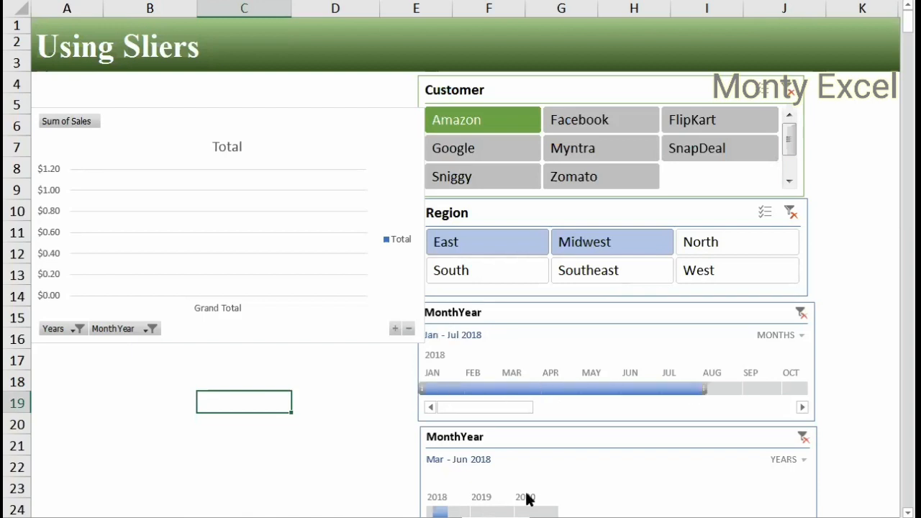
# - Select 2020 in the years timeline and extend the selection to 2019 - 2020
pyautogui.click(542, 500)
pyautogui.click(525, 511)
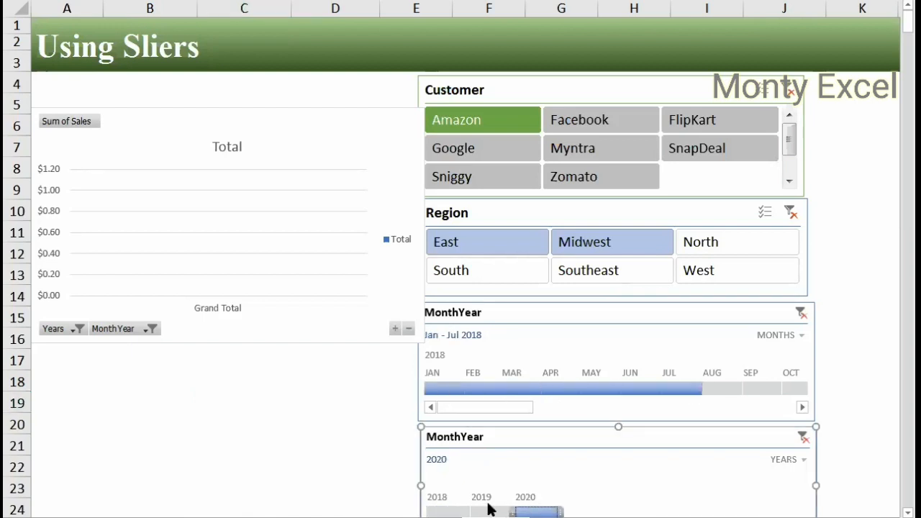
pyautogui.moveTo(490, 509); pyautogui.dragTo(605, 465)
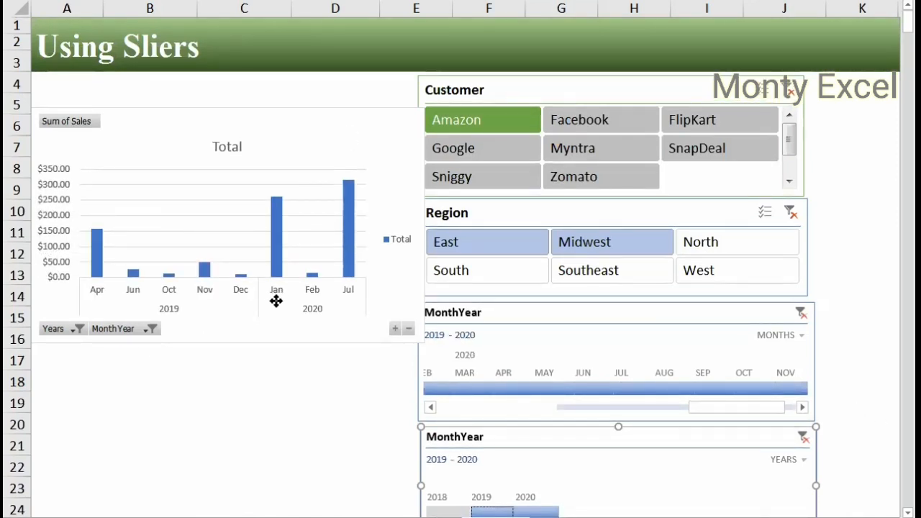
# - Move the chart down to row 15 to uncover the pivot table and filter the Region slicer to East only
pyautogui.moveTo(276, 301); pyautogui.dragTo(269, 319)
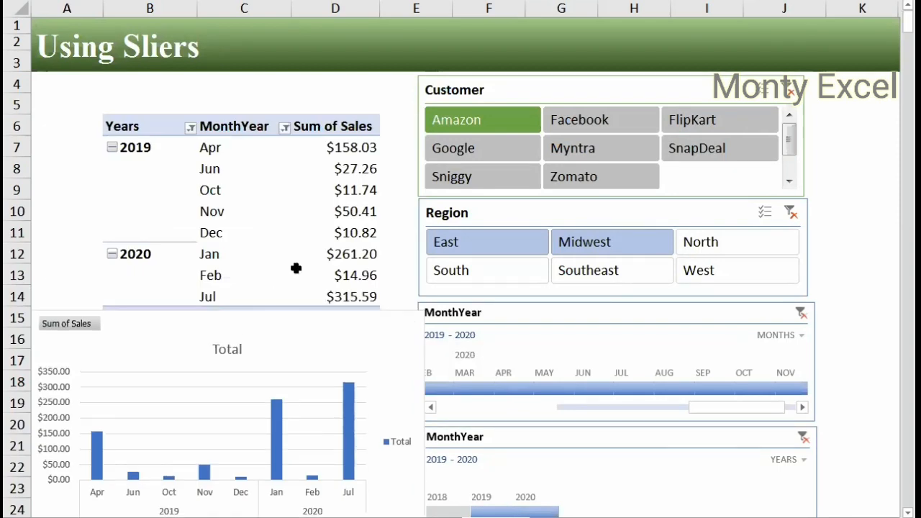
pyautogui.click(469, 241)
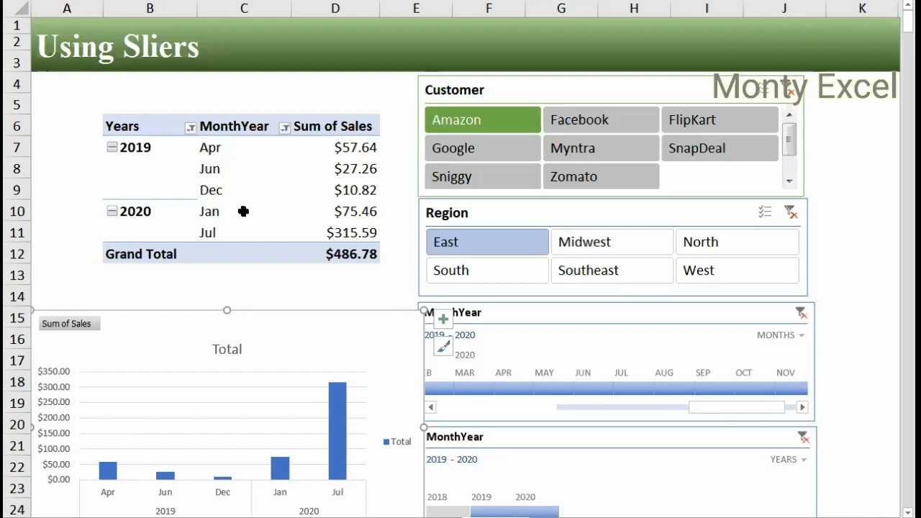
# - Copy the whole pivot table in B6:D12 and paste it at cell B29 below the chart
pyautogui.click(132, 126)
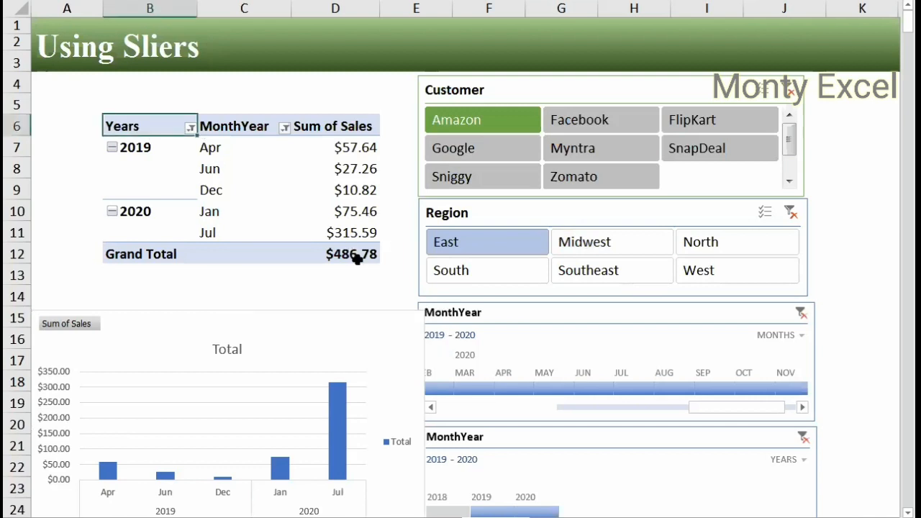
pyautogui.keyDown('shift'); pyautogui.click(354, 256); pyautogui.keyUp('shift')
pyautogui.hotkey('ctrl', 'c')
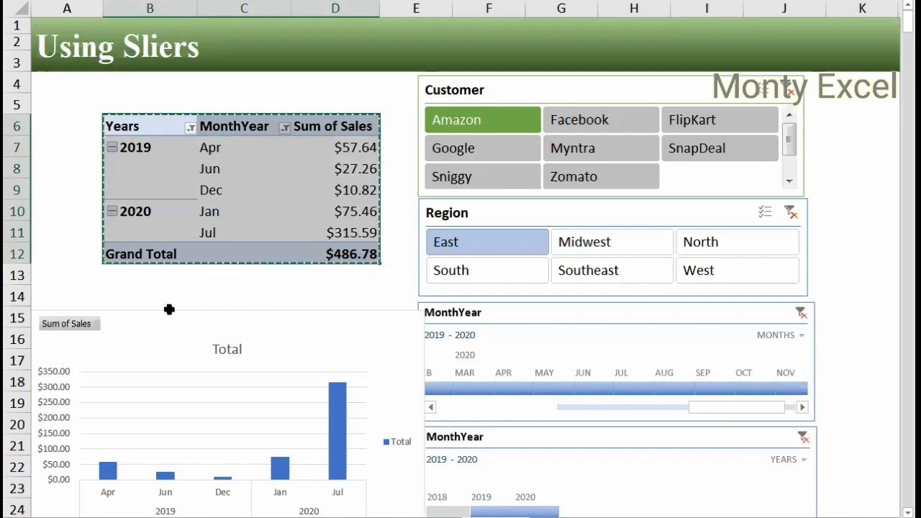
pyautogui.scroll(-8, 184, 190)
pyautogui.click(150, 115)
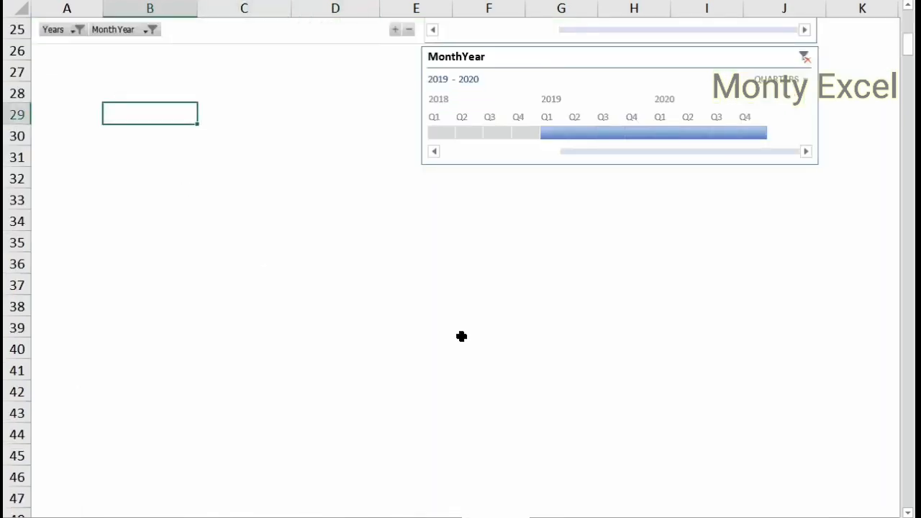
pyautogui.hotkey('ctrl', 'v')
pyautogui.scroll(3, 526, 432)
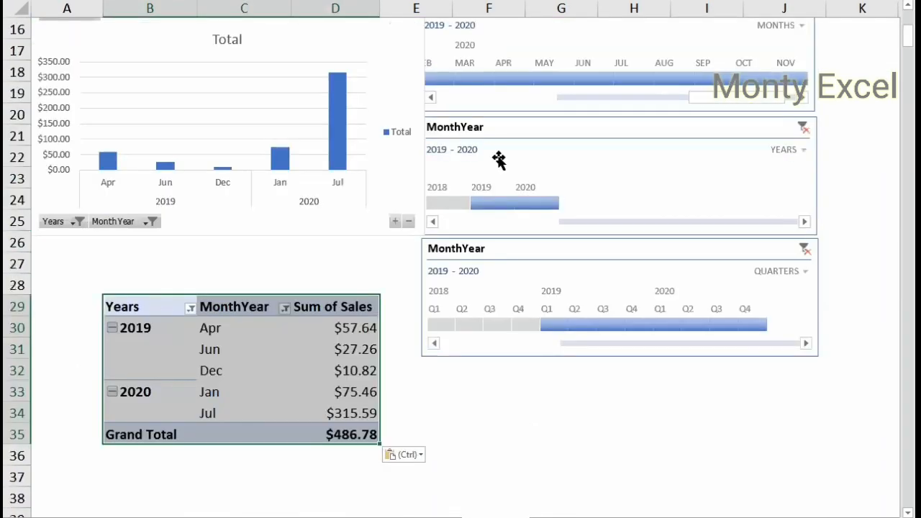
# - Filter the months timeline to May 2020, compare both pivot tables, and undo the filter
pyautogui.scroll(2, 541, 189)
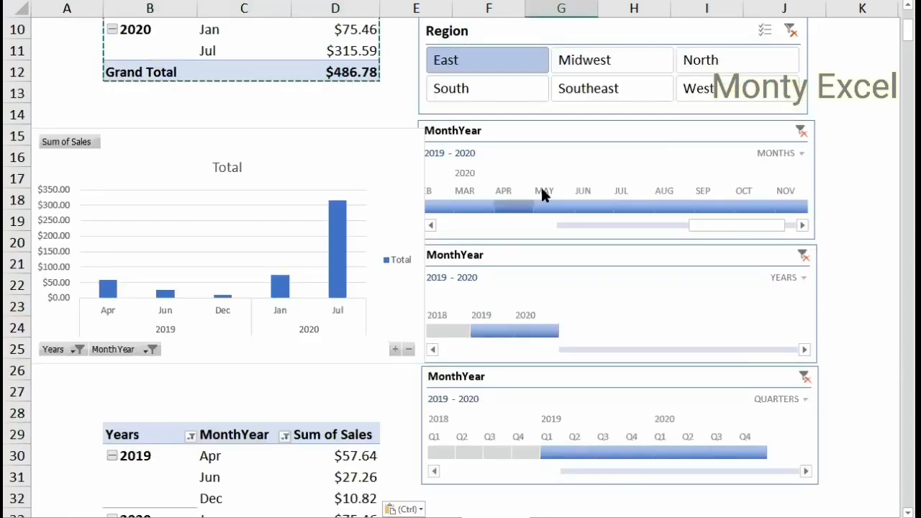
pyautogui.click(541, 190)
pyautogui.scroll(1, 297, 144)
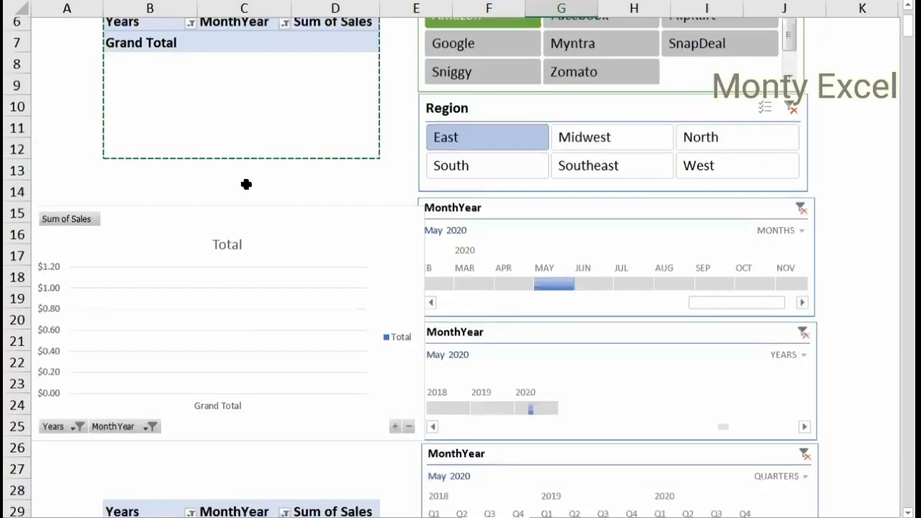
pyautogui.scroll(2, 247, 183)
pyautogui.scroll(-4, 296, 398)
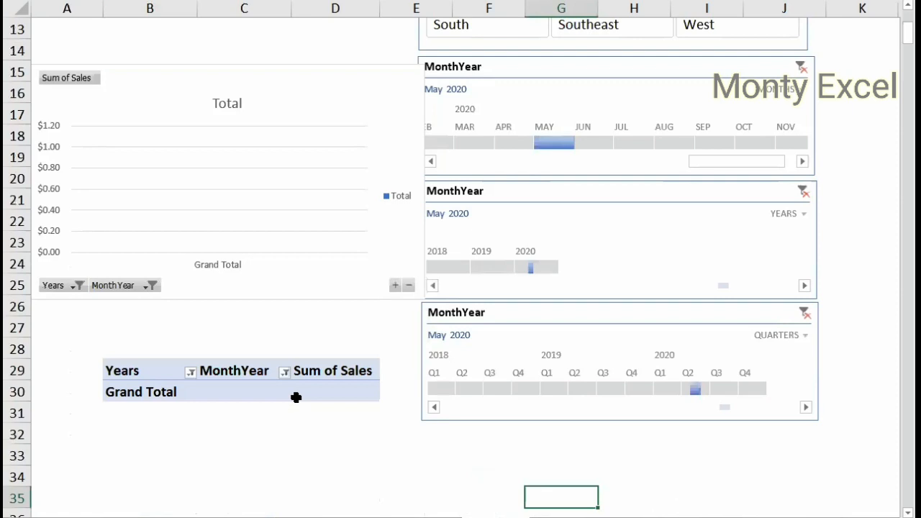
pyautogui.hotkey('ctrl', 'z')
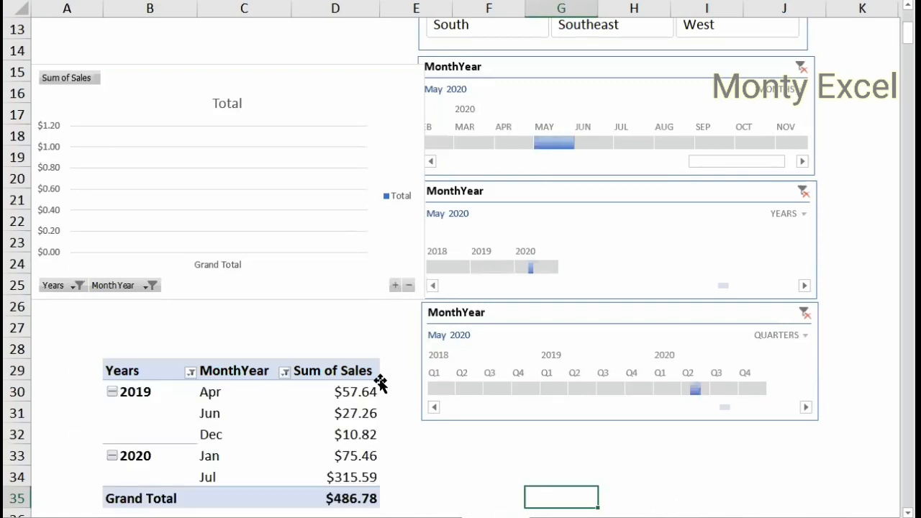
pyautogui.scroll(4, 375, 381)
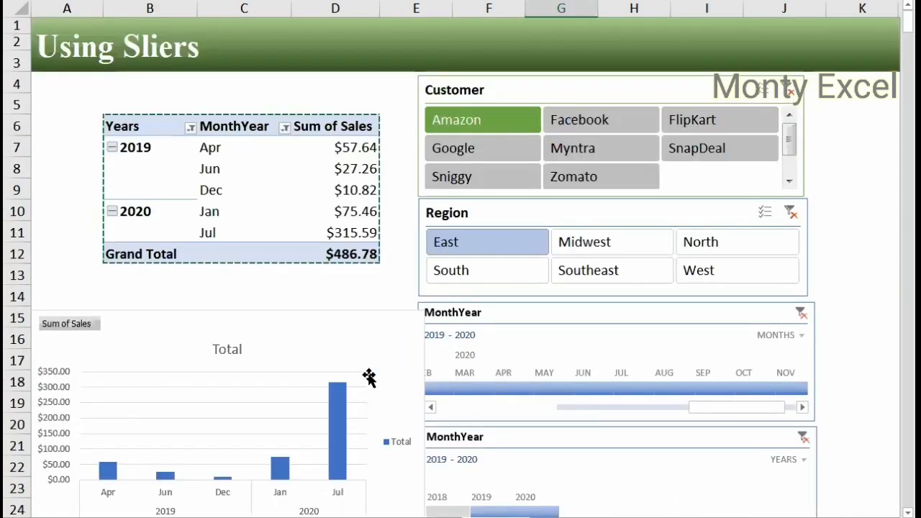
# - Move the chart up to just under the title banner so it covers the original pivot table
pyautogui.click(229, 313)
pyautogui.moveTo(246, 103)
pyautogui.mouseDown()
pyautogui.moveTo(249, 85)
pyautogui.moveTo(207, 63)
pyautogui.mouseUp()
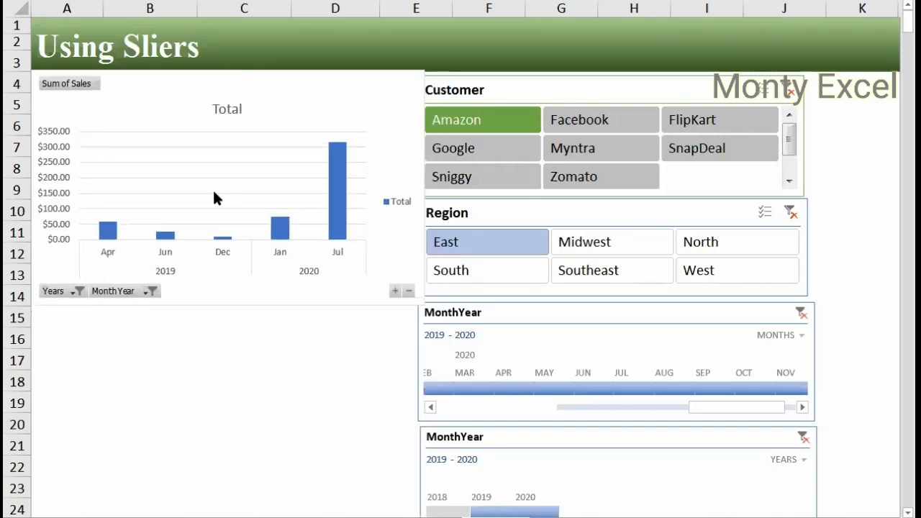
pyautogui.click(240, 311)
pyautogui.click(240, 315)
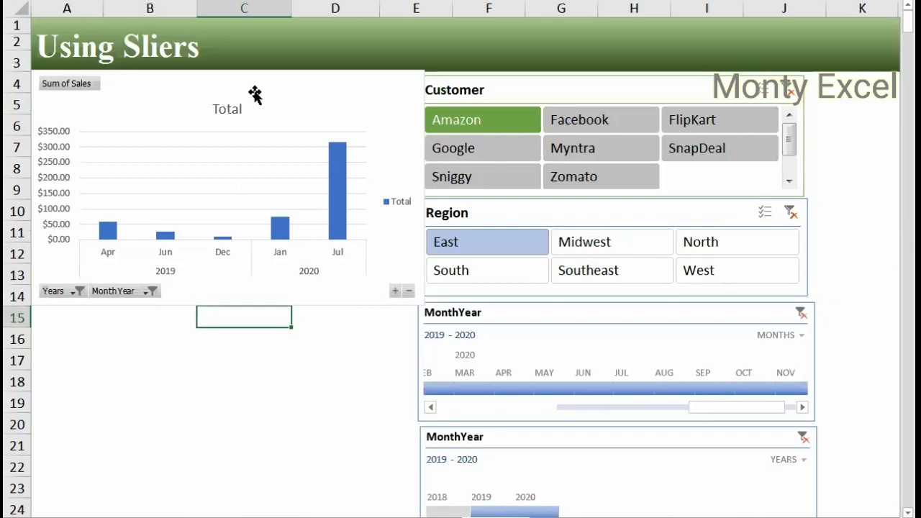
# - Move the chart back down to about row 12 so the pivot table's rows are uncovered
pyautogui.moveTo(256, 93); pyautogui.dragTo(232, 280)
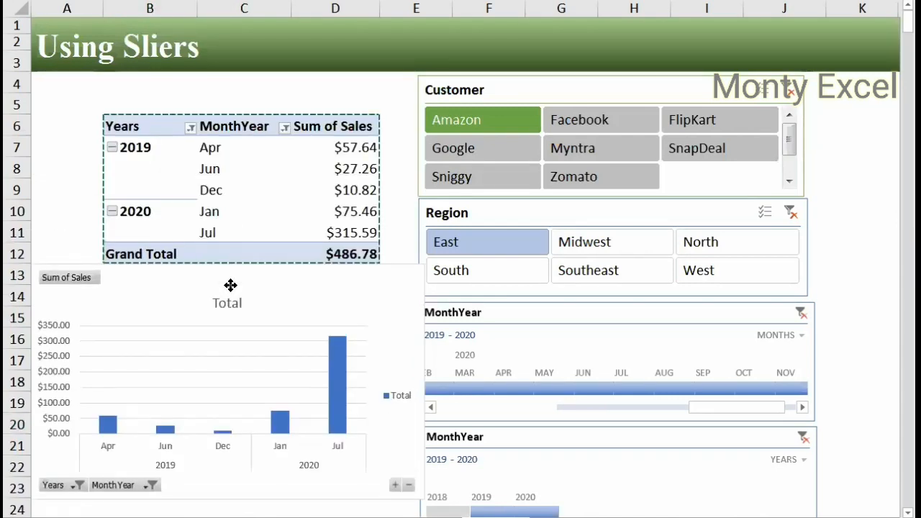
pyautogui.moveTo(230, 286); pyautogui.dragTo(237, 276)
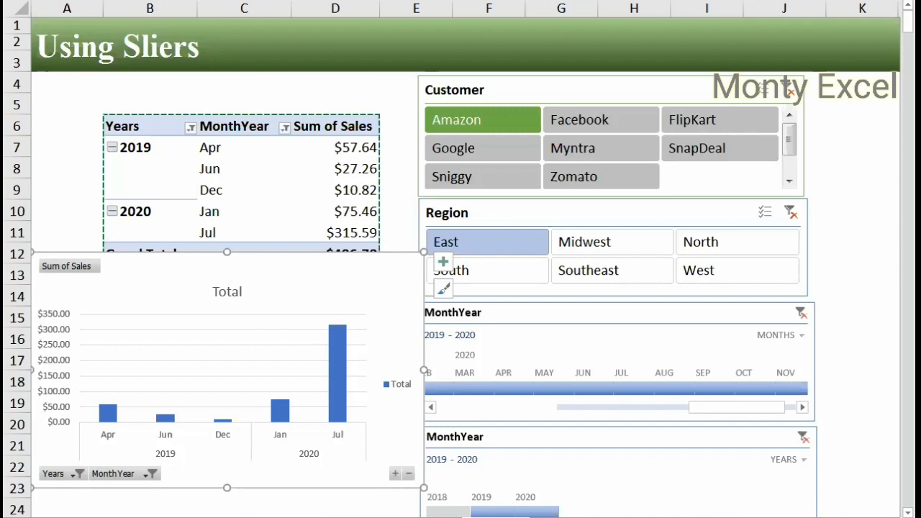
# - Cancel the pending copy and switch to the workbook containing the Country, Region and Profit data
pyautogui.press('Escape')
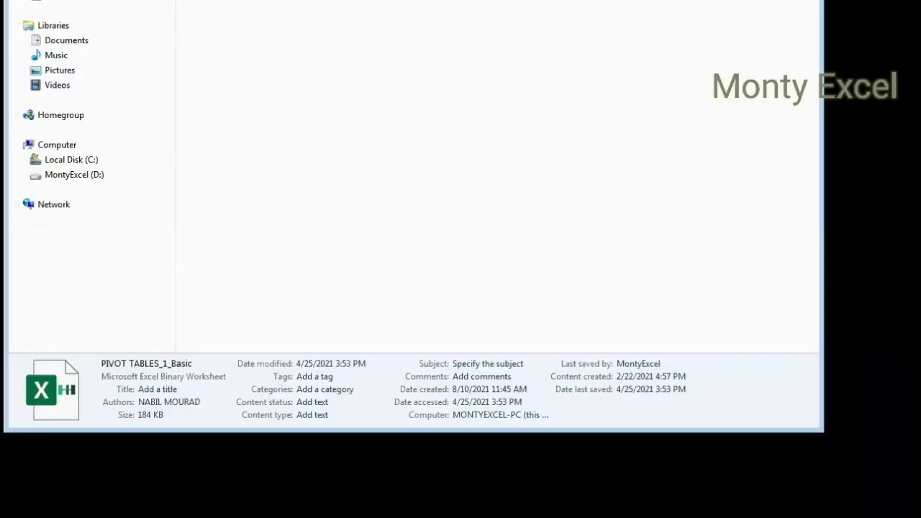
pyautogui.click(266, 3)
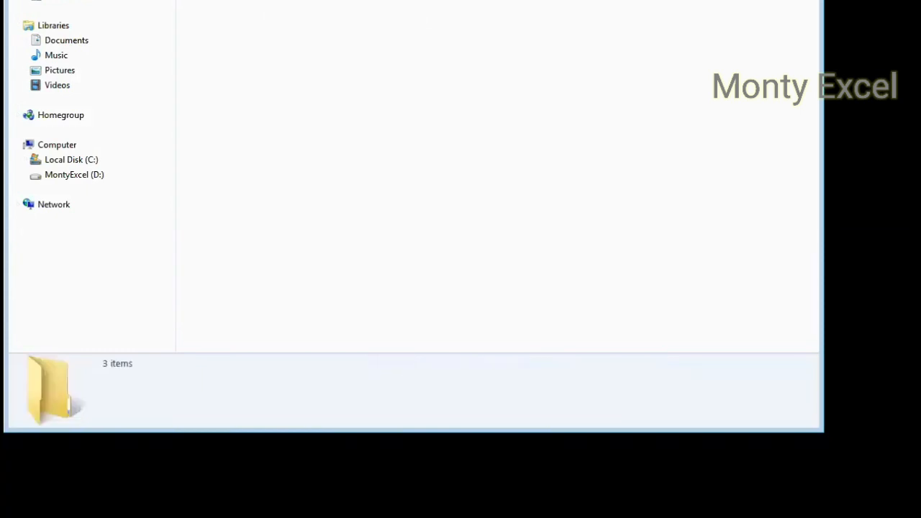
pyautogui.click(248, 1)
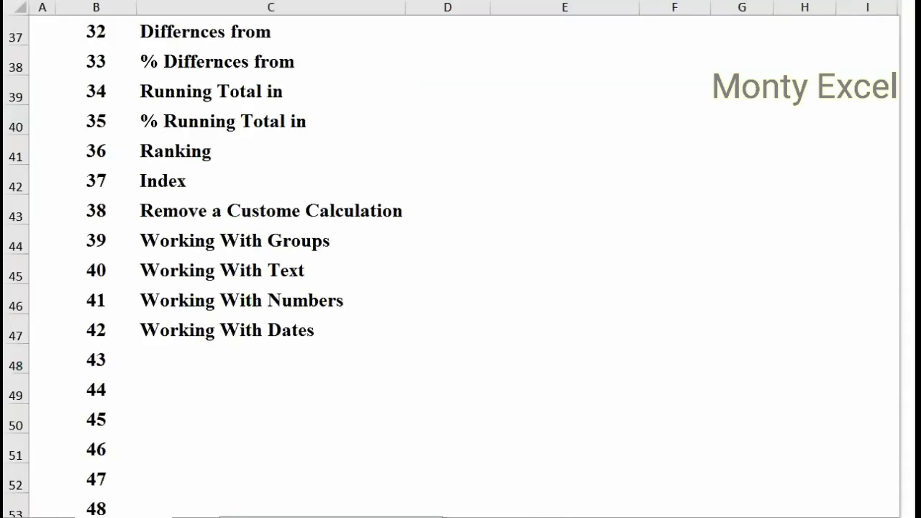
pyautogui.hotkey('alt', 'Tab')
pyautogui.press('Tab')
pyautogui.press('Tab')
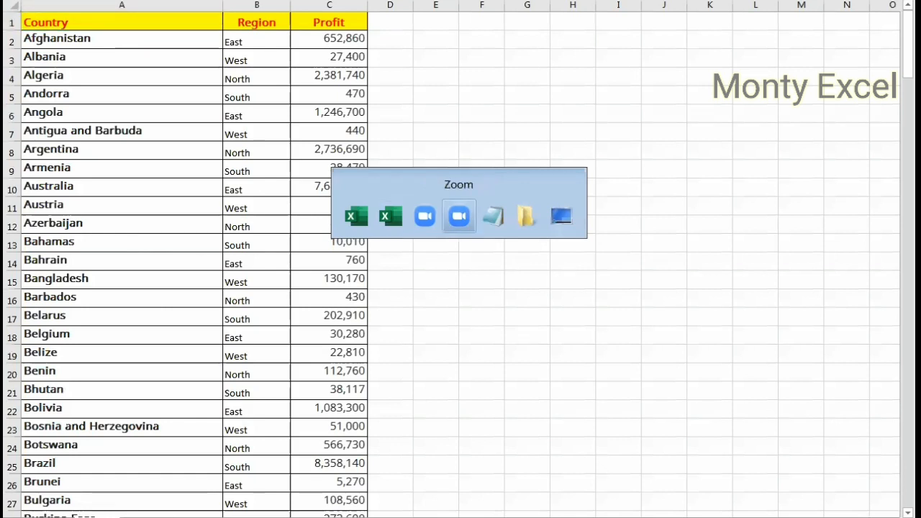
pyautogui.hotkey('alt', 'Tab')
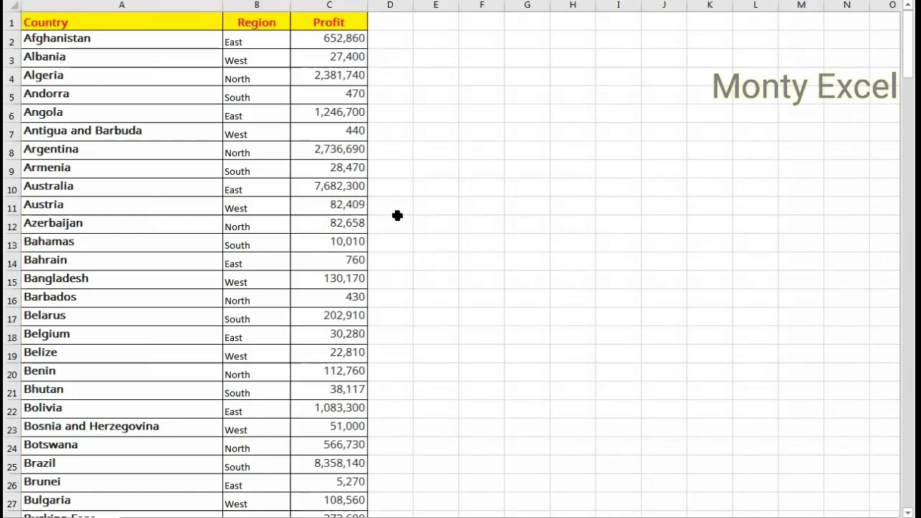
# - Examine the extent of the country list and its Country, Region and Profit columns from first to last row
pyautogui.hotkey('ctrl', 'Home')
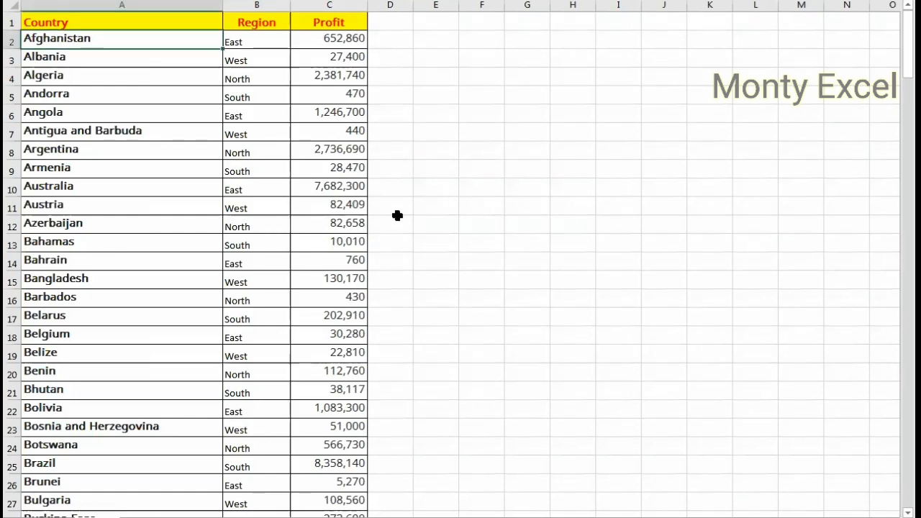
pyautogui.press('Up')
pyautogui.hotkey('ctrl', 'shift', 'Down')
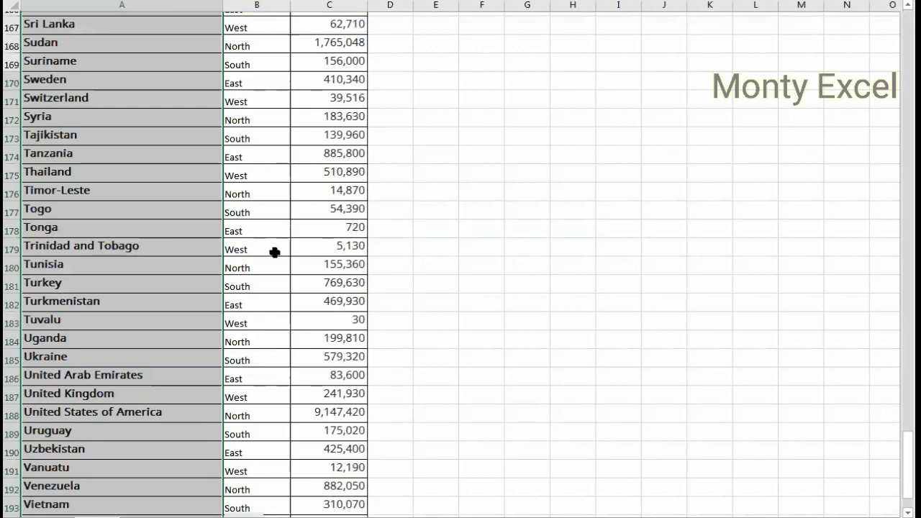
pyautogui.scroll(-6, 216, 245)
pyautogui.scroll(-1, 196, 218)
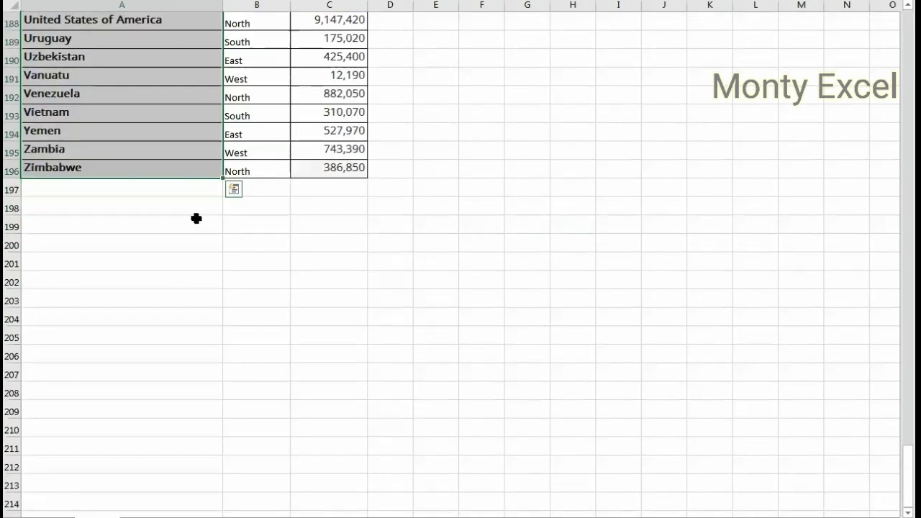
pyautogui.hotkey('ctrl', 'Home')
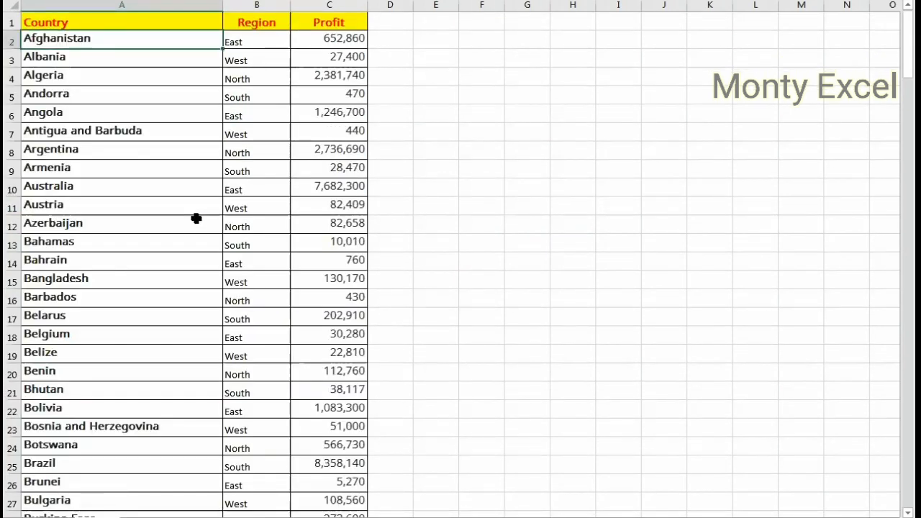
pyautogui.hotkey('ctrl', 'End')
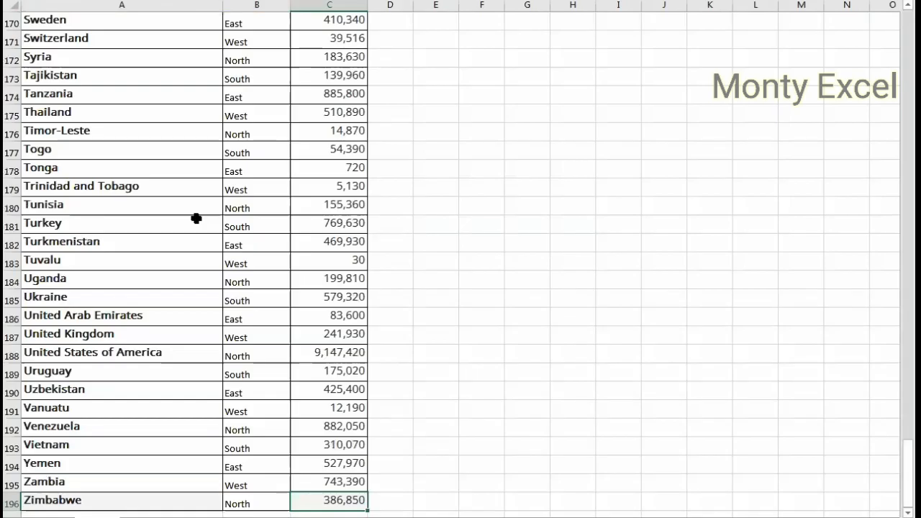
pyautogui.hotkey('ctrl', 'Home')
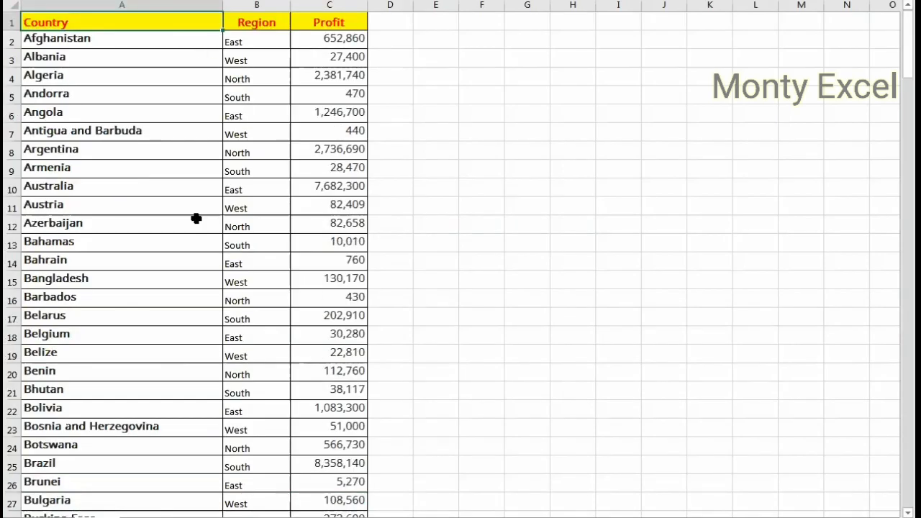
pyautogui.press('Right')
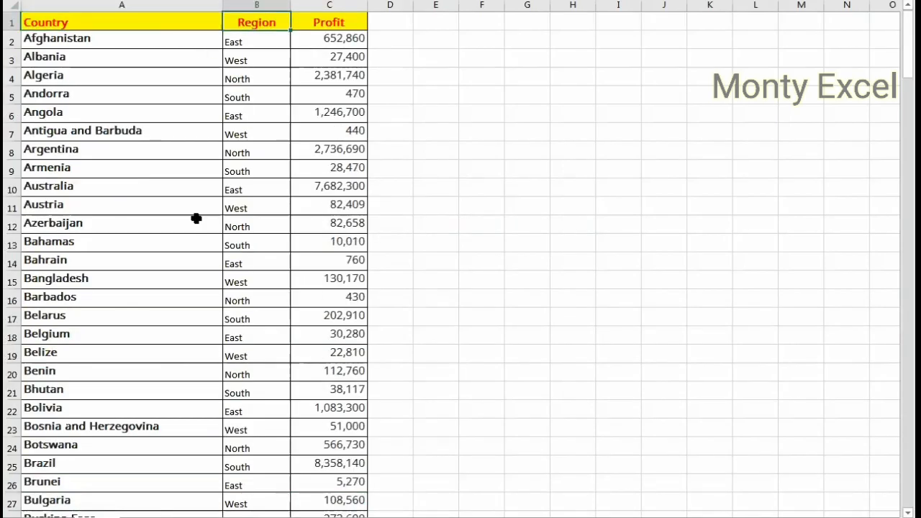
pyautogui.press('Right')
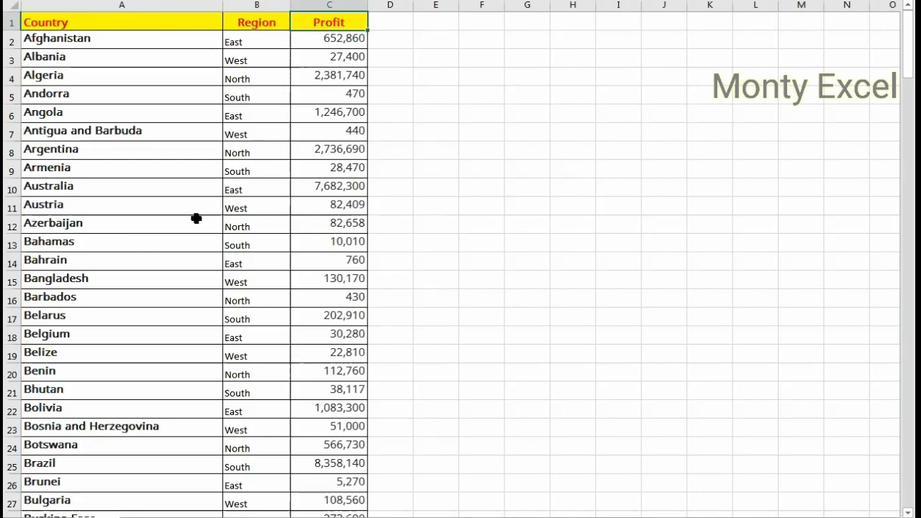
pyautogui.press('Return')
pyautogui.hotkey('ctrl', 'shift', 'Down')
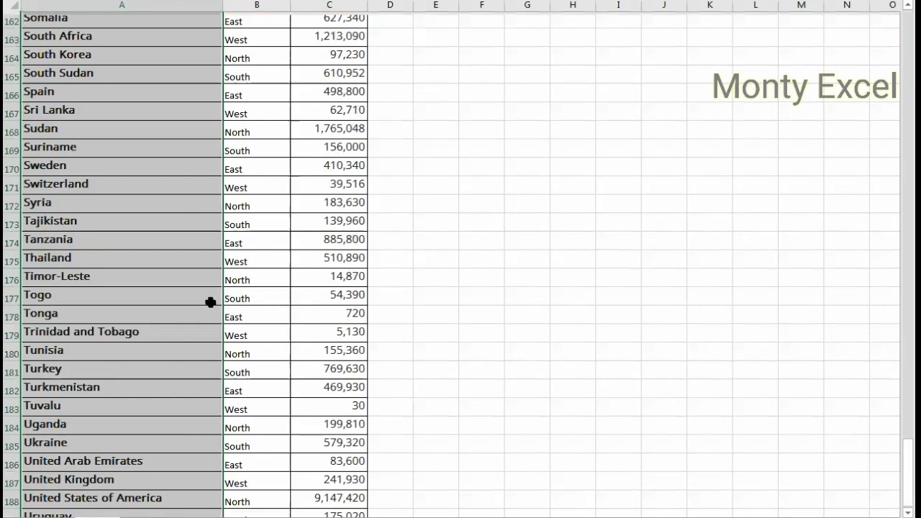
pyautogui.scroll(-5, 200, 292)
pyautogui.scroll(1, 200, 292)
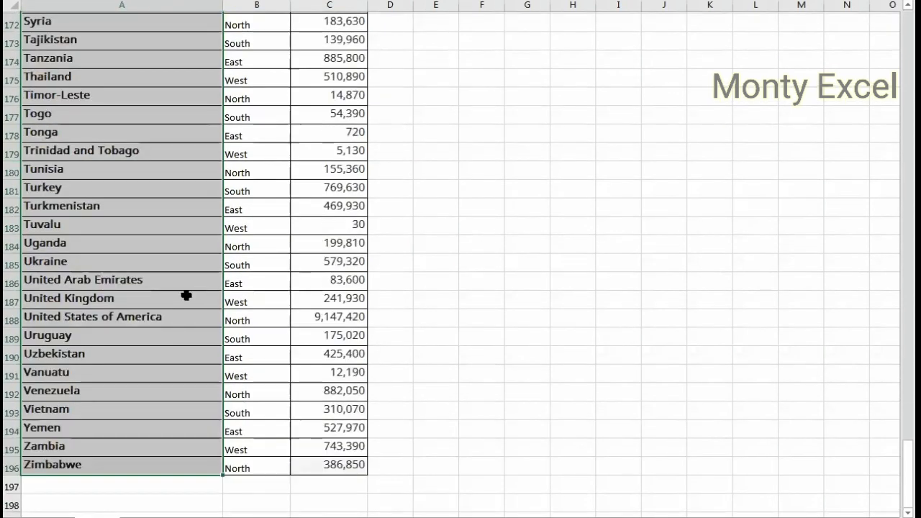
pyautogui.scroll(15, 173, 297)
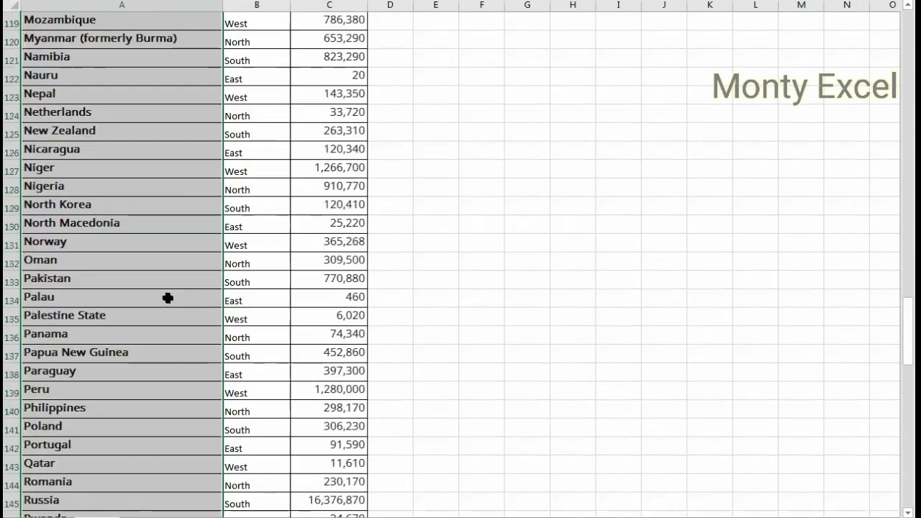
pyautogui.hotkey('ctrl', 'Home')
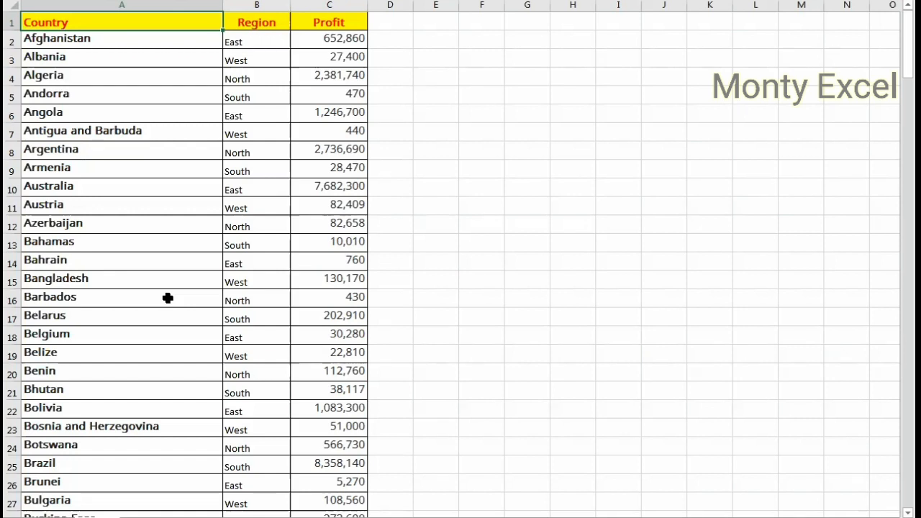
# - Convert the data range A1:C196 into a table with headers
pyautogui.click(209, 209)
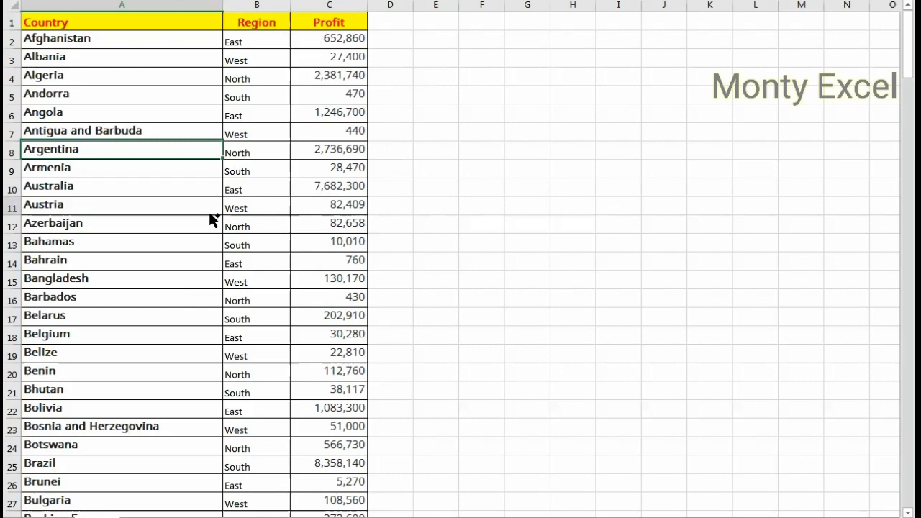
pyautogui.hotkey('ctrl', 't')
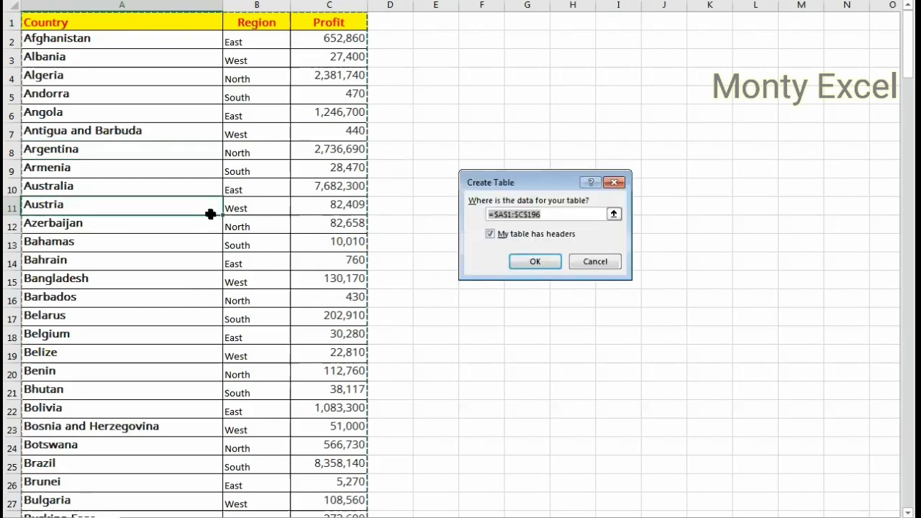
pyautogui.press('Return')
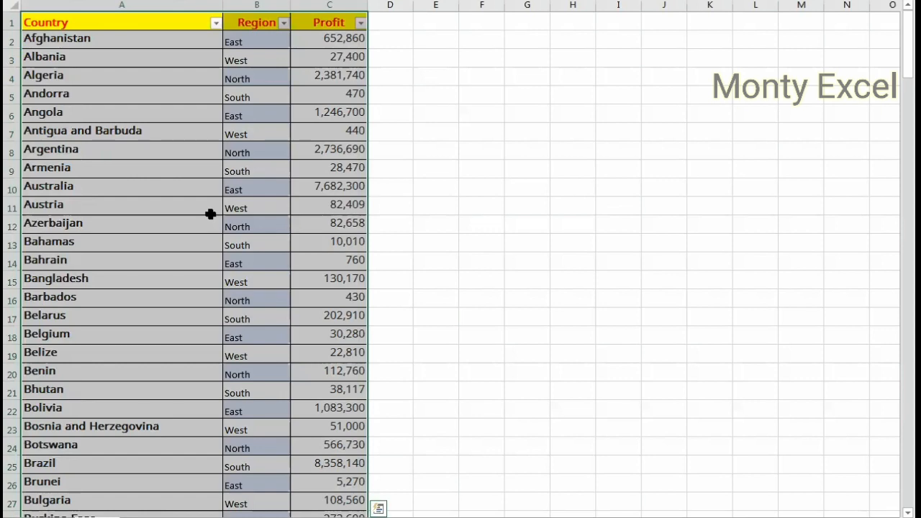
# - Create a pivot table from Table1 on a new worksheet with Country as rows and the sum of Profit as values
pyautogui.hotkey('alt', 'n', 'v')
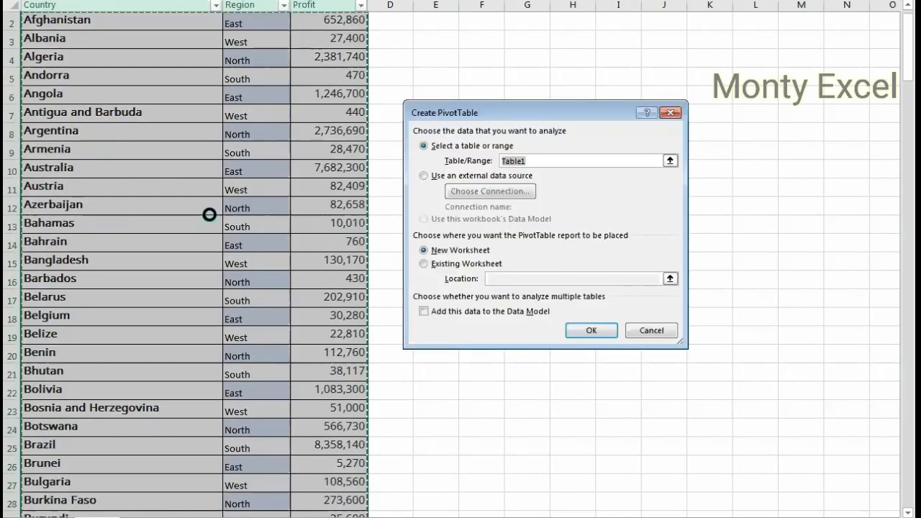
pyautogui.press('Return')
pyautogui.click(129, 146)
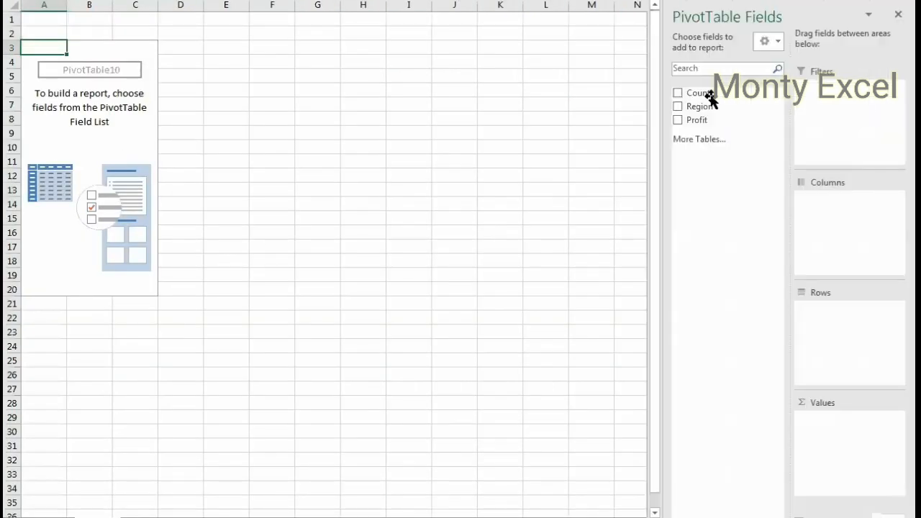
pyautogui.moveTo(710, 93); pyautogui.dragTo(840, 424)
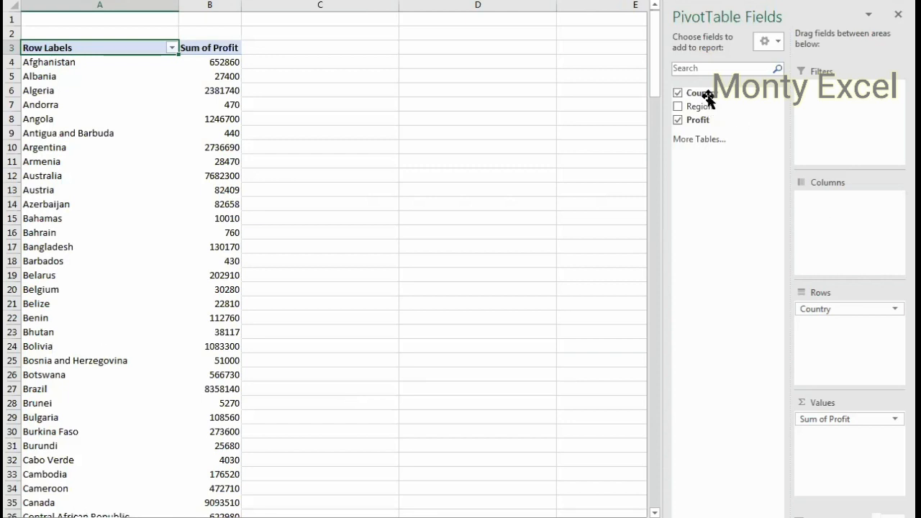
# - Move Country to the pivot table's report filter and place Region in the rows area
pyautogui.moveTo(709, 98); pyautogui.dragTo(829, 96)
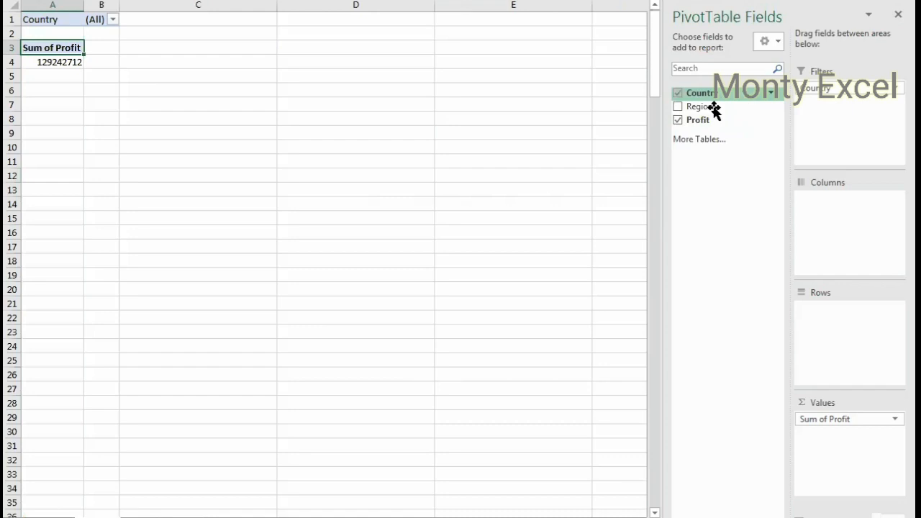
pyautogui.moveTo(713, 108); pyautogui.dragTo(626, 213)
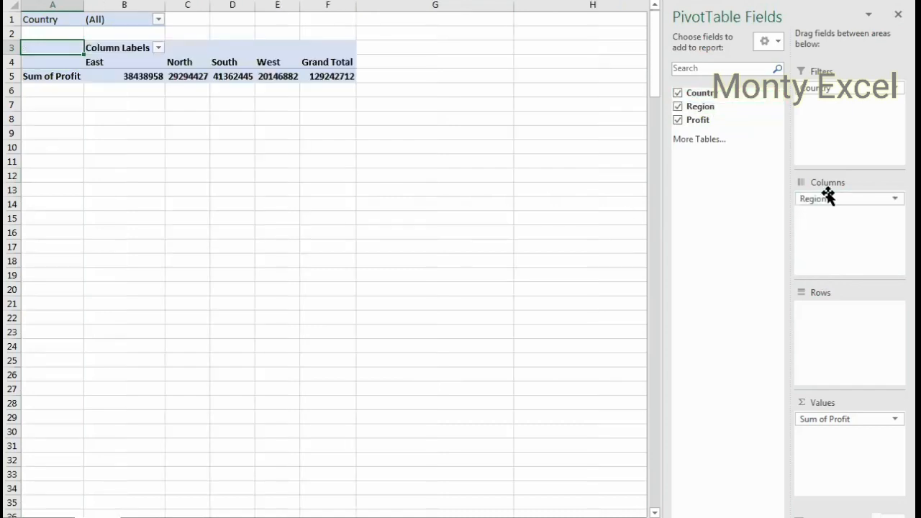
pyautogui.moveTo(828, 198); pyautogui.dragTo(827, 346)
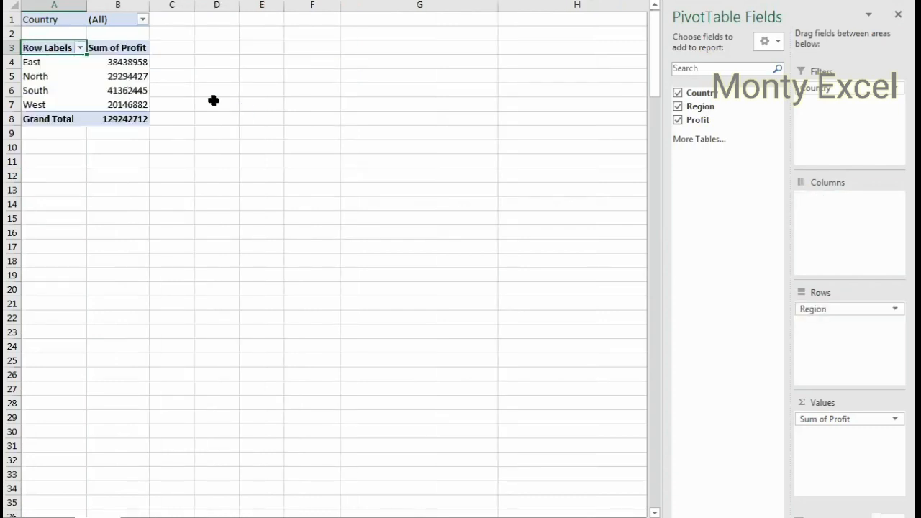
# - Filter the pivot table's Country report filter to Afghanistan
pyautogui.keyDown('ctrl'); pyautogui.scroll(3, 310, 115); pyautogui.keyUp('ctrl')
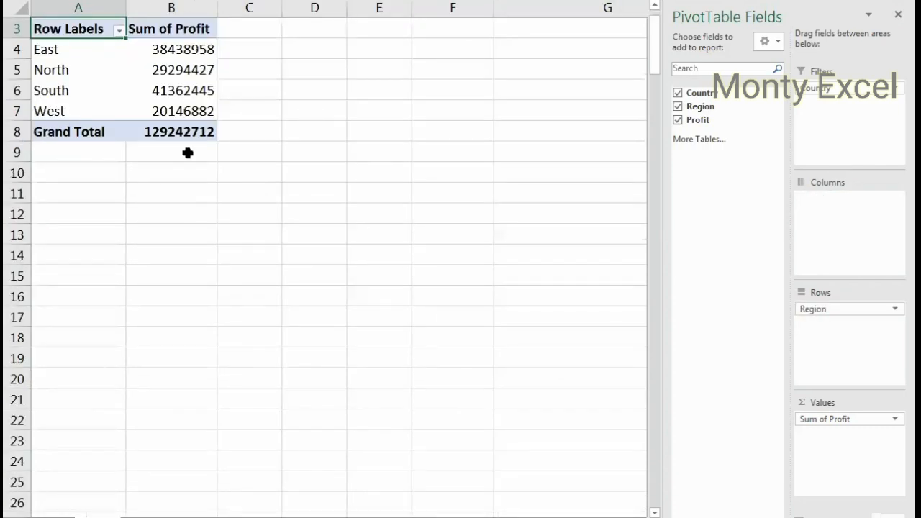
pyautogui.scroll(1, 187, 150)
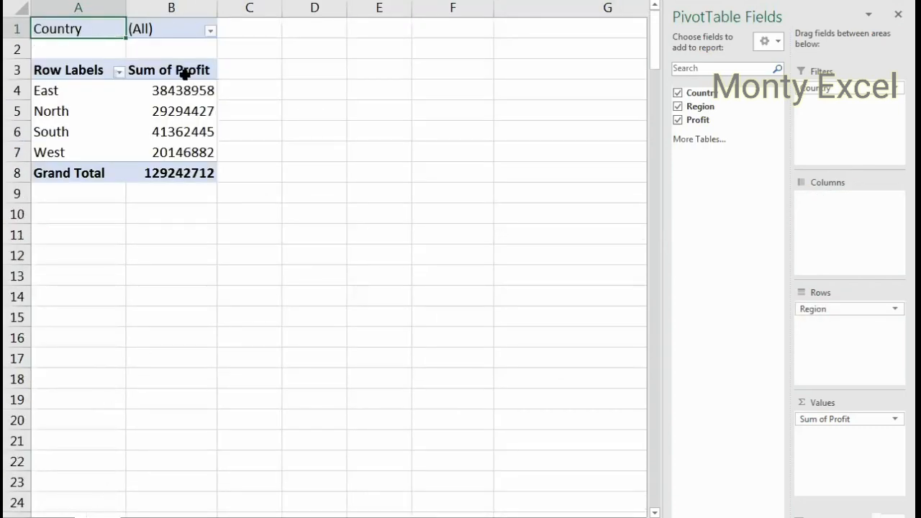
pyautogui.click(210, 31)
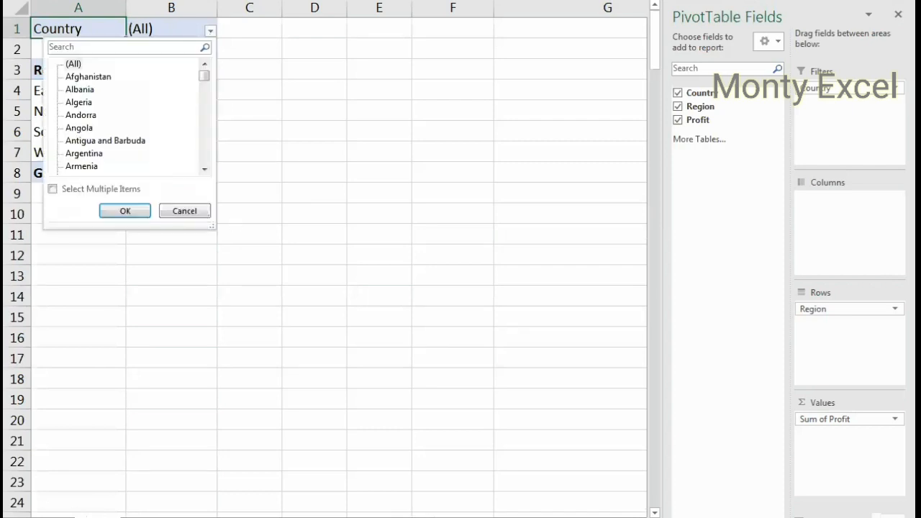
pyautogui.press('Escape')
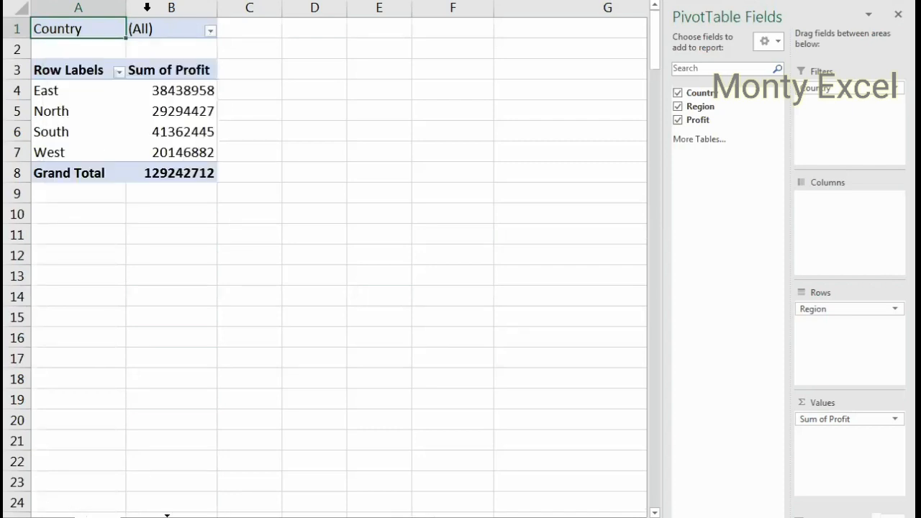
pyautogui.click(206, 30)
pyautogui.click(88, 78)
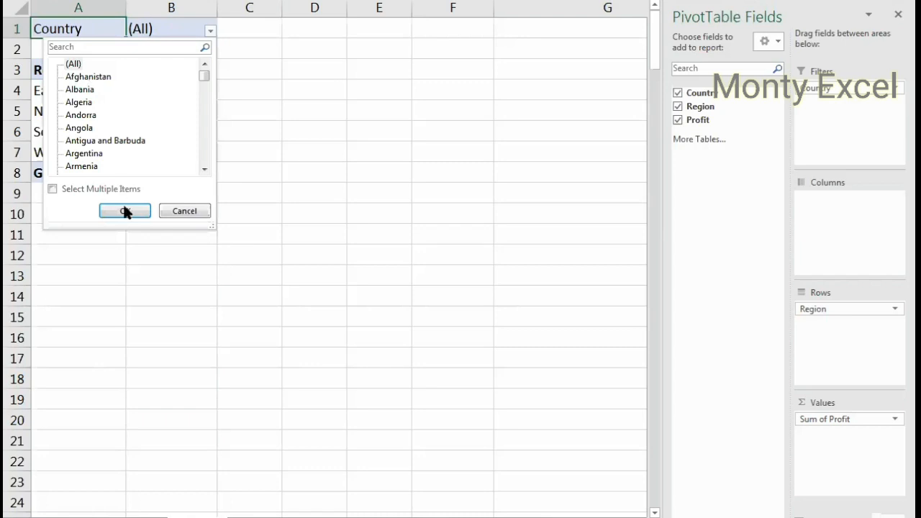
pyautogui.click(126, 210)
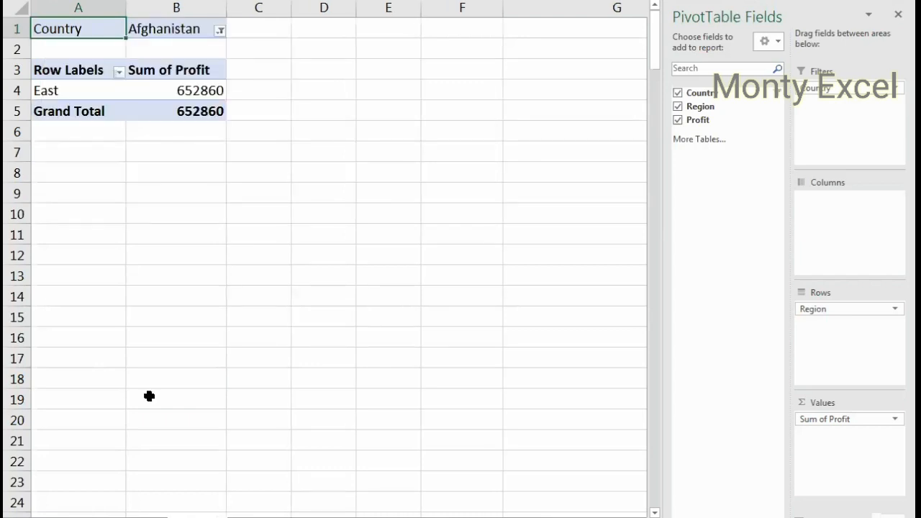
# - Copy the country name in cell B1 and open the current sheet's name for editing
pyautogui.hotkey('ctrl', 'c')
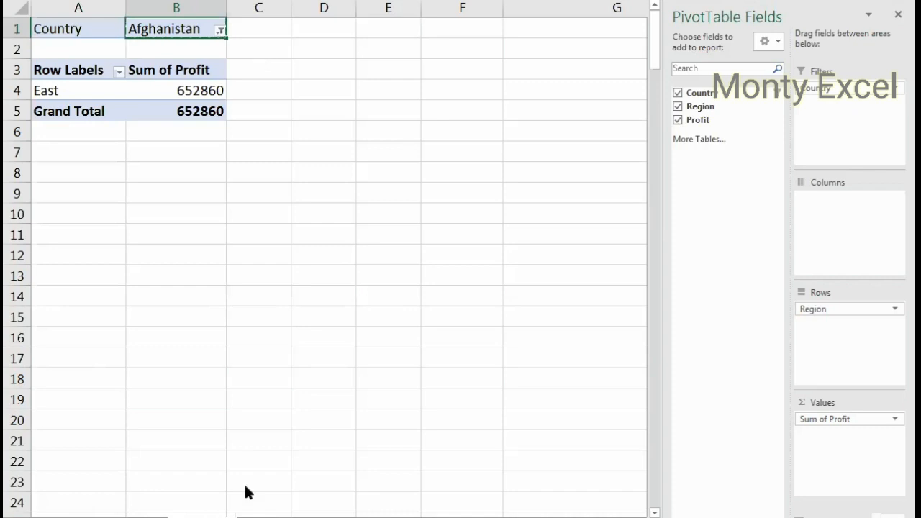
pyautogui.doubleClick(202, 516)
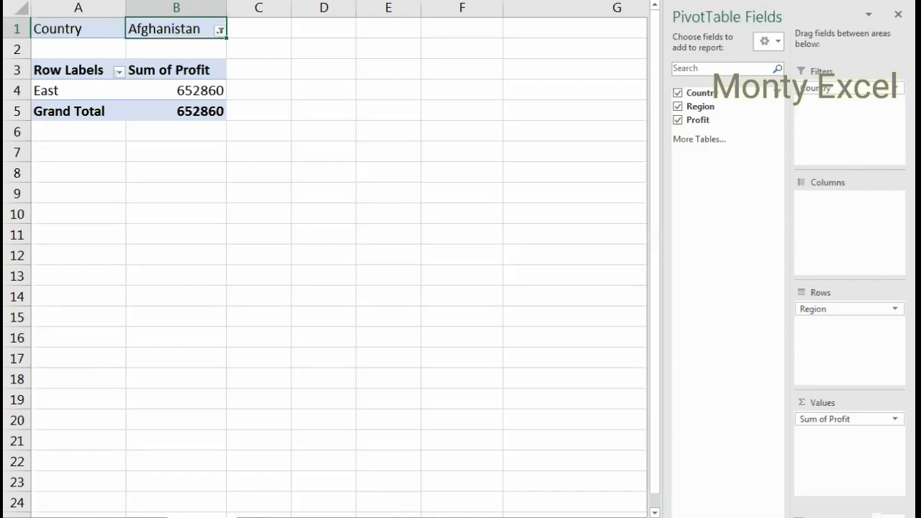
# - Filter the copied sheet's Country report filter to Albania and copy the country name in cell B1
pyautogui.click(219, 29)
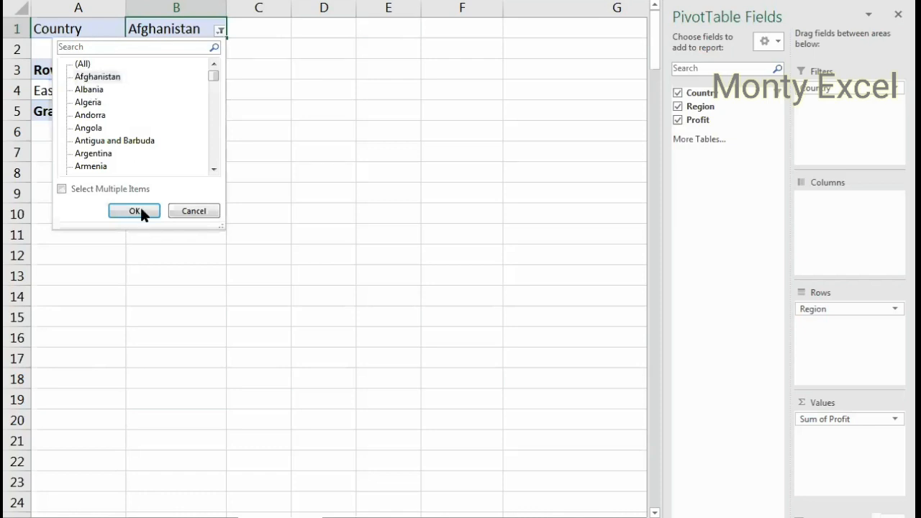
pyautogui.press('Down')
pyautogui.press('Return')
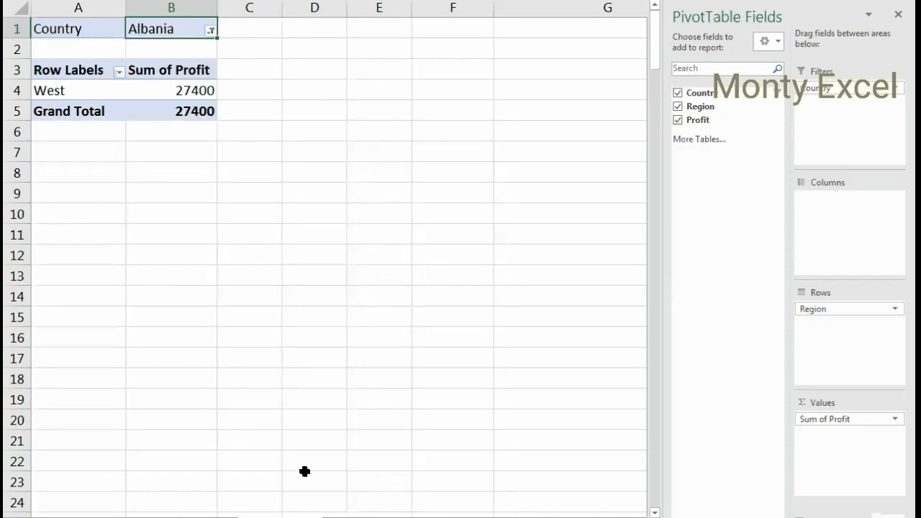
pyautogui.hotkey('ctrl', 'c')
# - Delete the two copied pivot table sheets filtered to Albania and Afghanistan
pyautogui.click(199, 406)
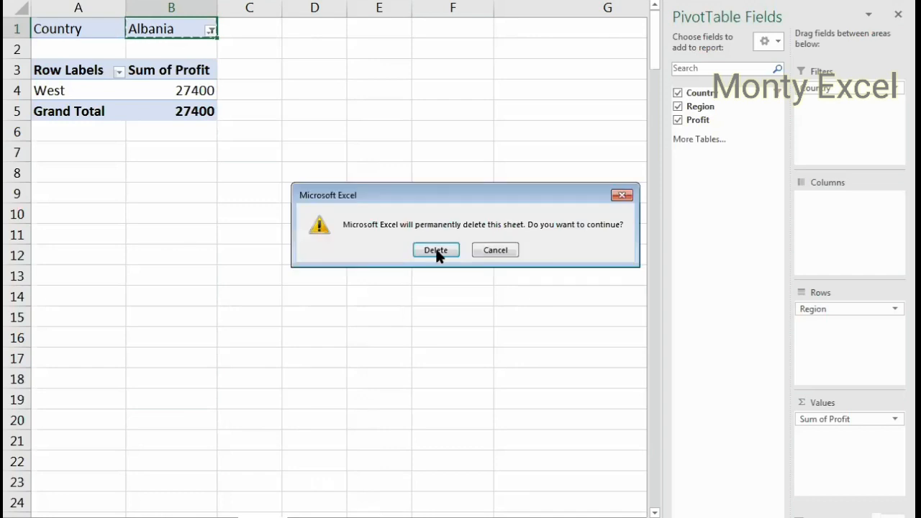
pyautogui.click(436, 251)
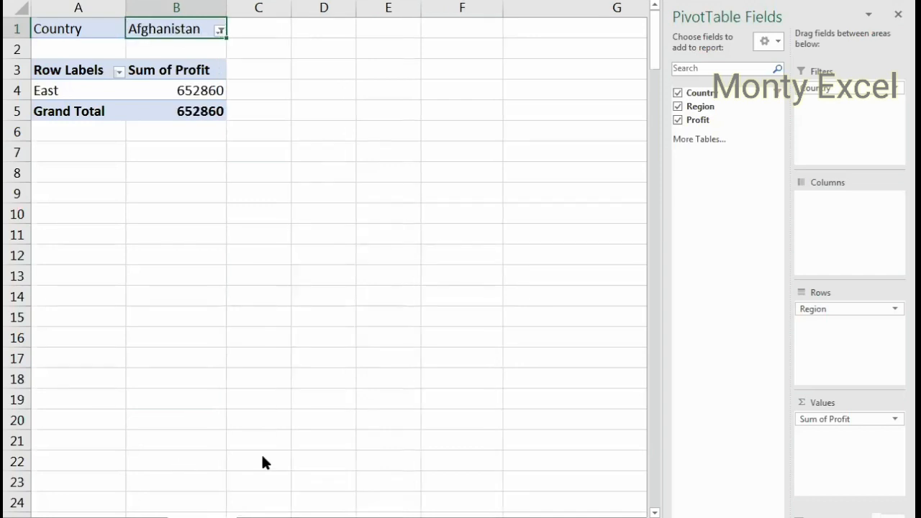
pyautogui.click(299, 371)
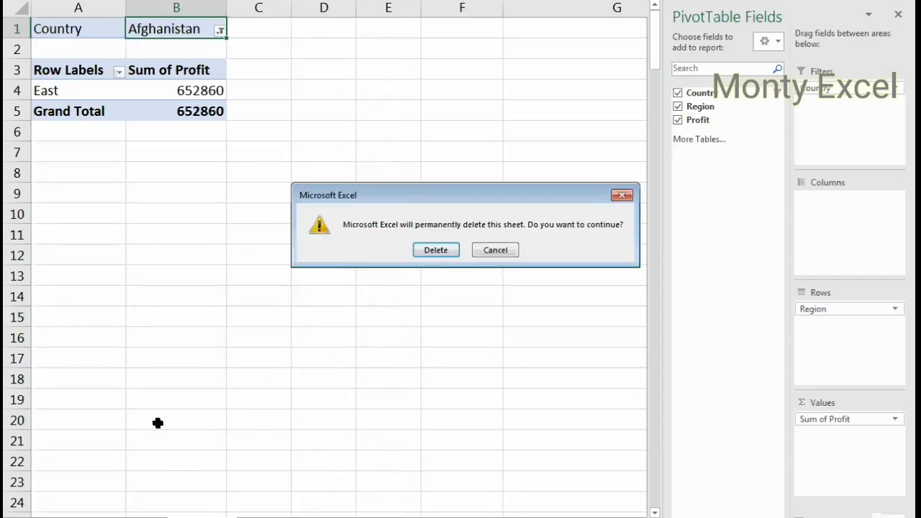
pyautogui.click(436, 250)
pyautogui.click(555, 271)
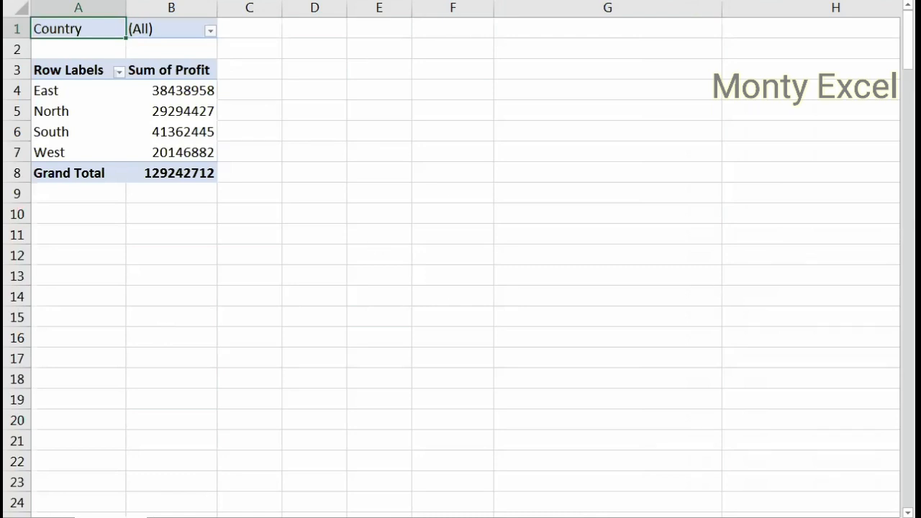
# - Try filtering the original pivot table's Country report filter to Albania and undo the filter
pyautogui.click(171, 516)
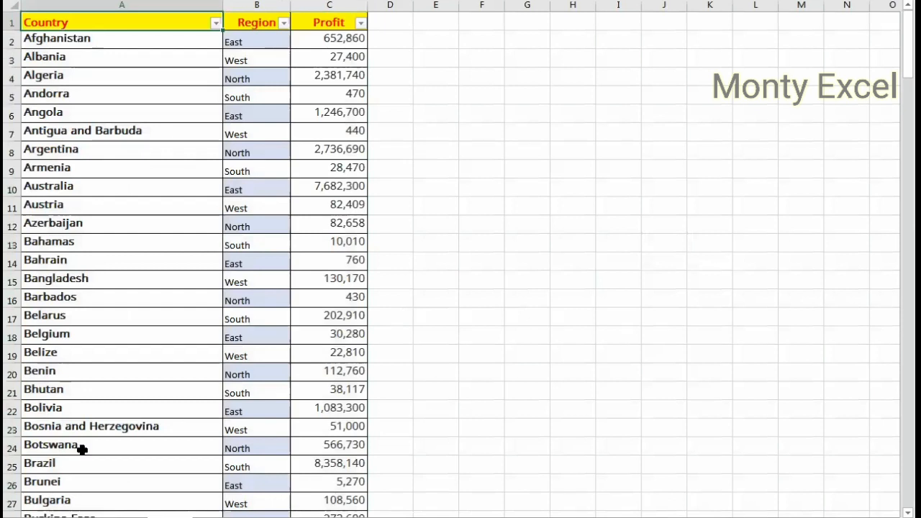
pyautogui.click(112, 516)
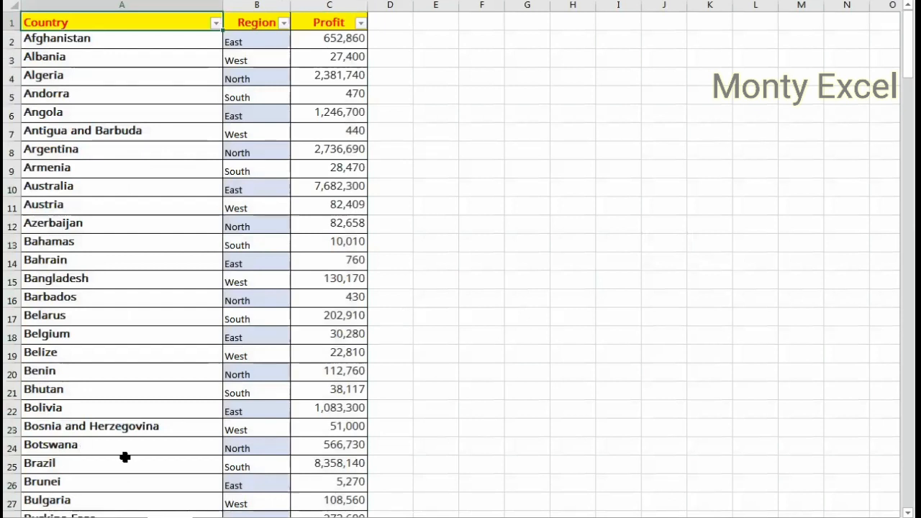
pyautogui.click(212, 33)
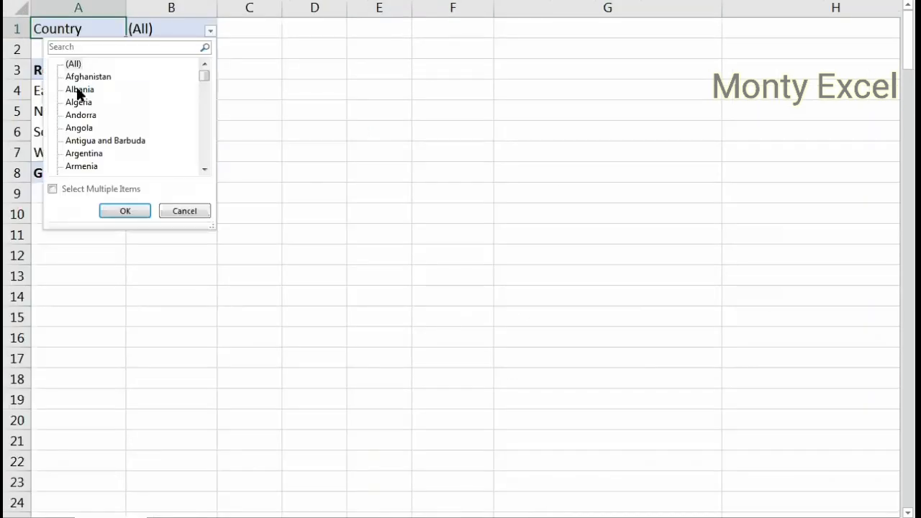
pyautogui.click(79, 89)
pyautogui.click(125, 211)
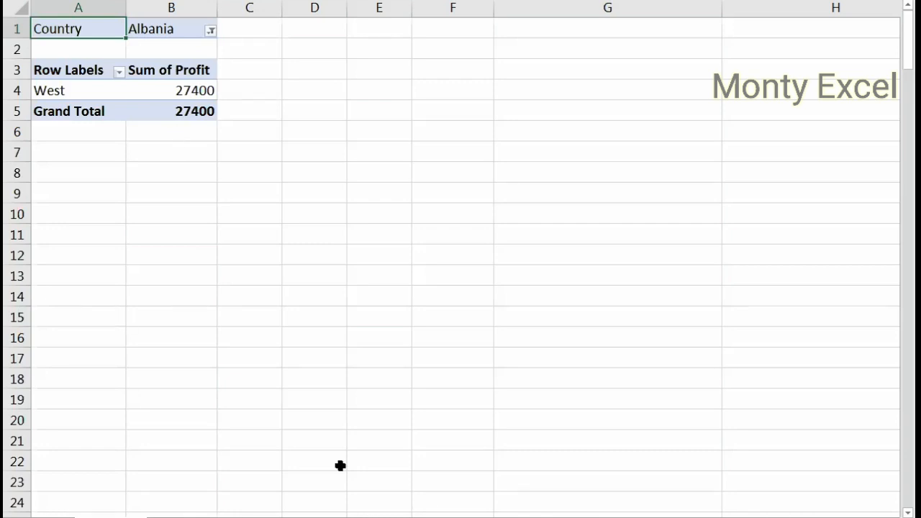
pyautogui.hotkey('ctrl', 'z')
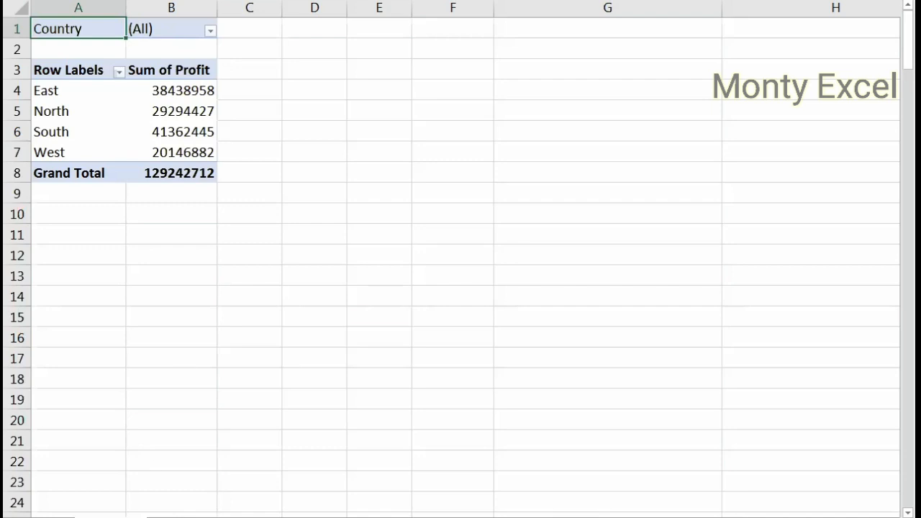
# - Show the pivot table's field list, move Region to the report filter and place Country in the rows area
pyautogui.click(167, 111)
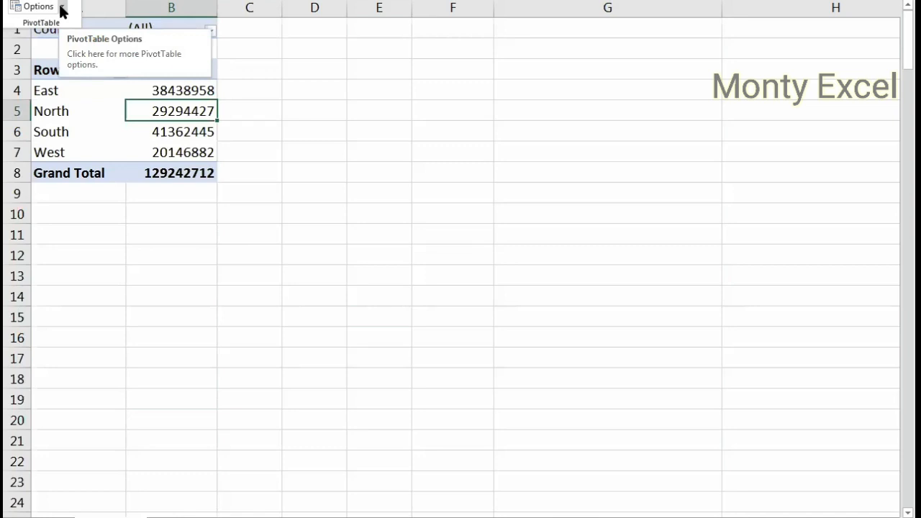
pyautogui.click(62, 7)
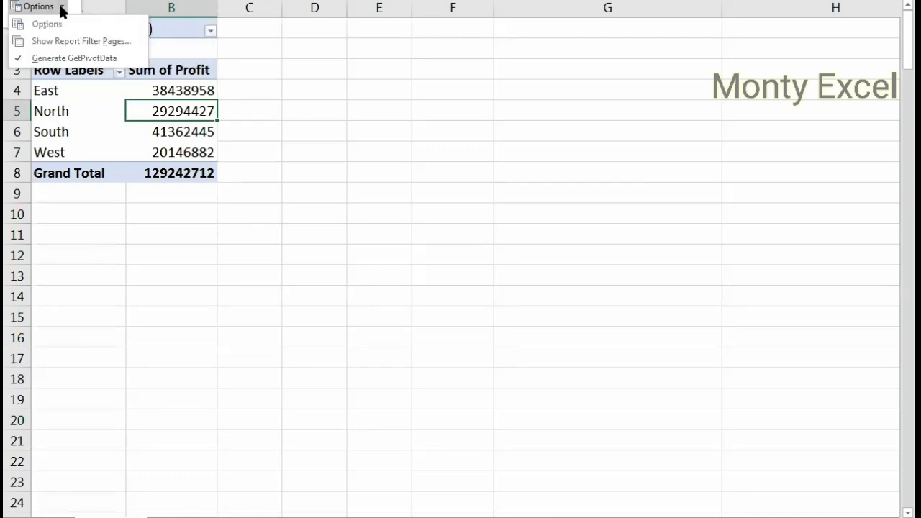
pyautogui.rightClick(163, 113)
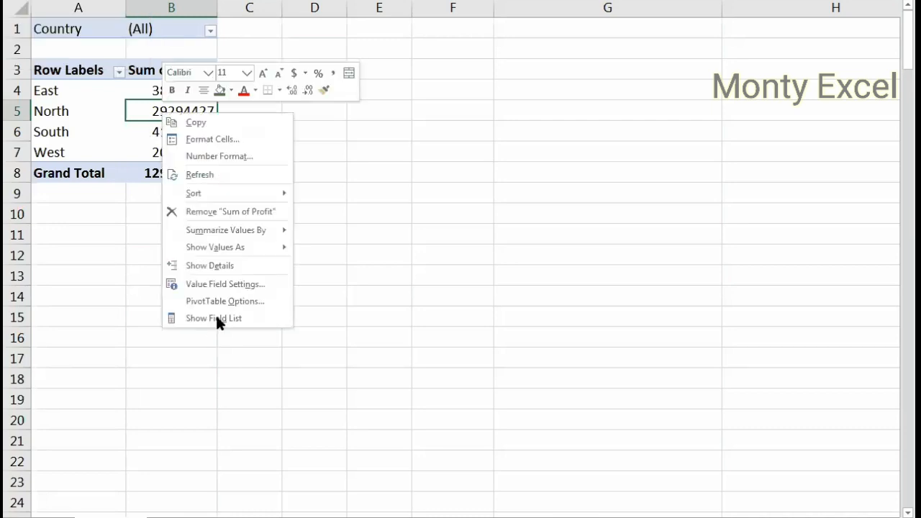
pyautogui.click(218, 318)
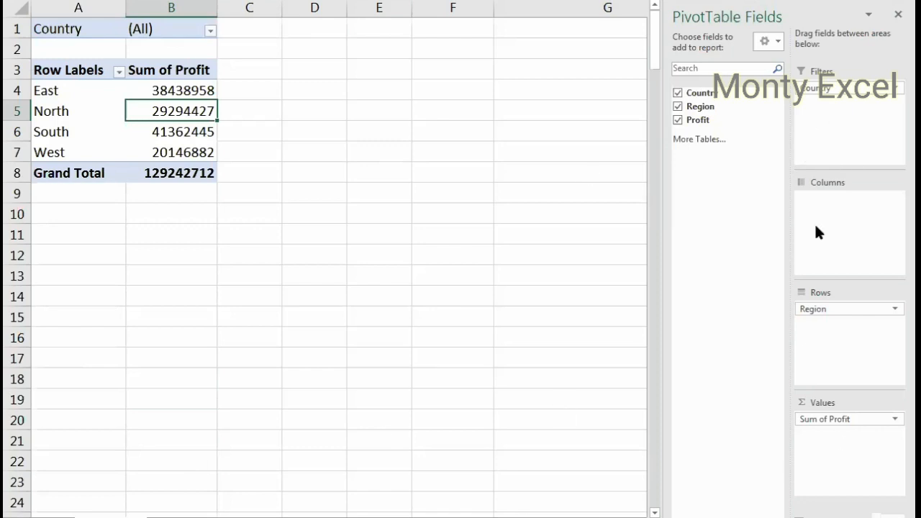
pyautogui.moveTo(811, 313); pyautogui.dragTo(833, 88)
pyautogui.moveTo(833, 87); pyautogui.dragTo(828, 316)
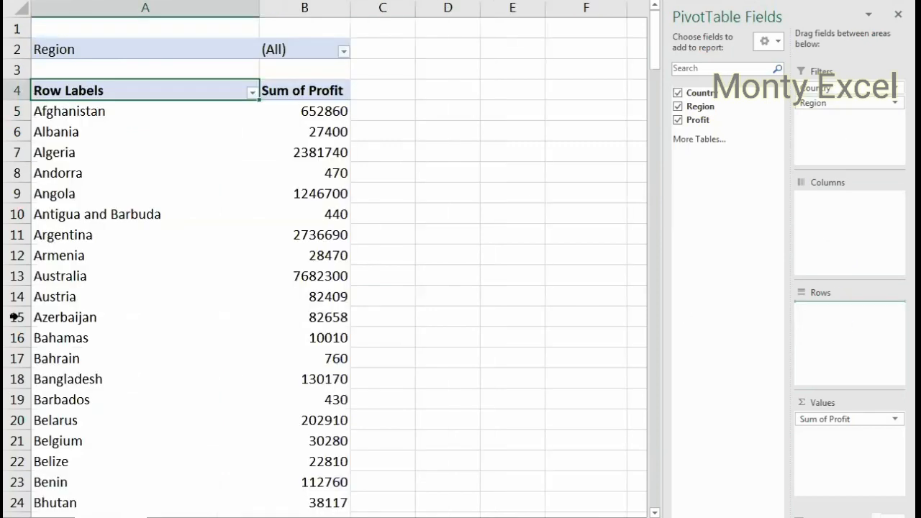
# - Check the choices in the Region report filter and hide the PivotTable Fields list
pyautogui.click(344, 52)
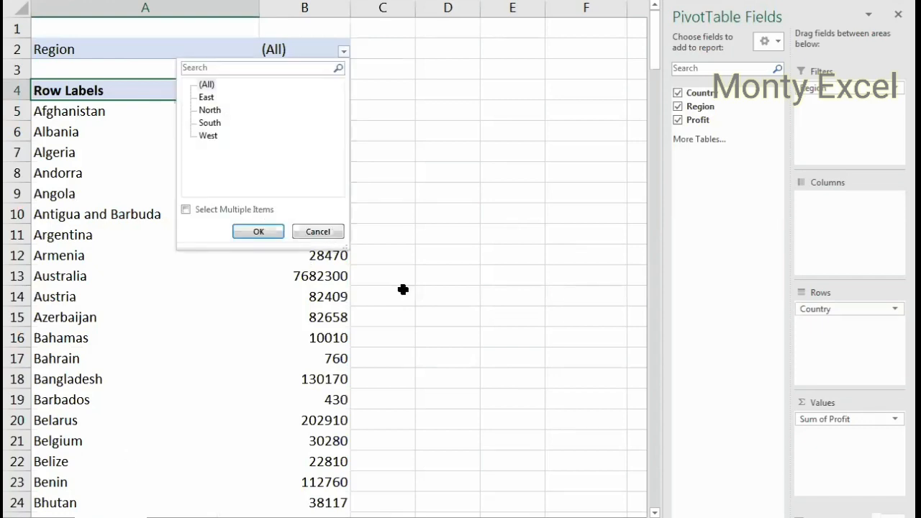
pyautogui.press('Escape')
pyautogui.click(586, 357)
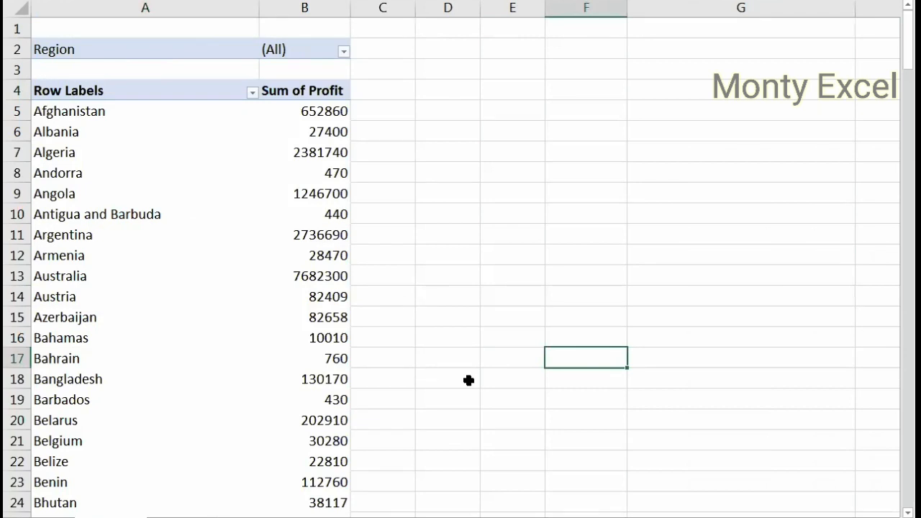
pyautogui.click(242, 217)
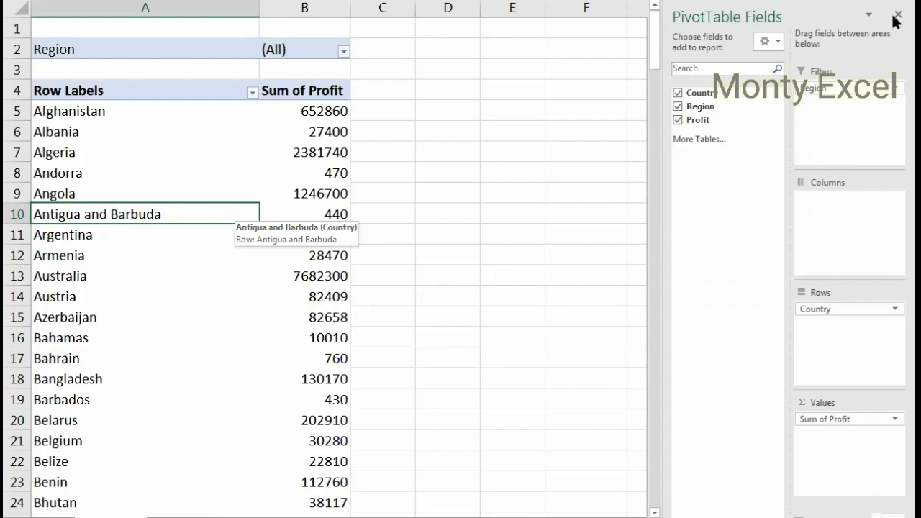
pyautogui.click(240, 128)
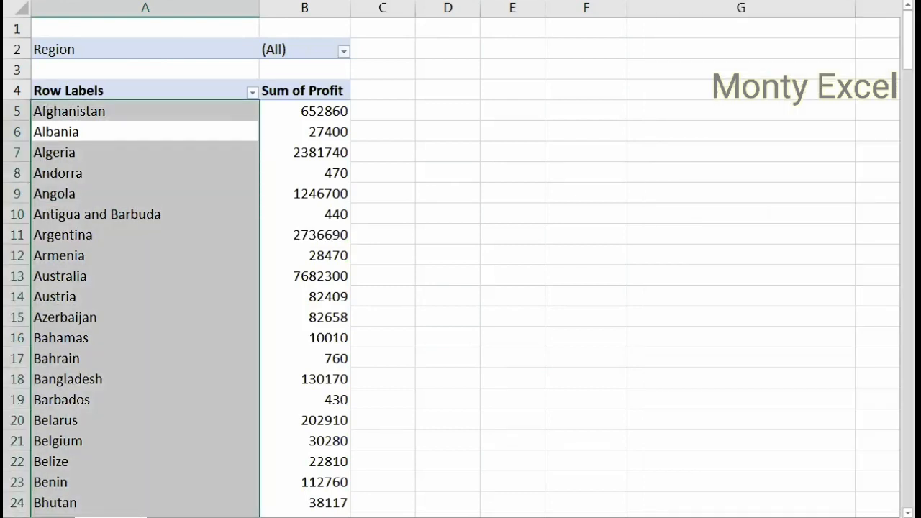
pyautogui.click(29, 1)
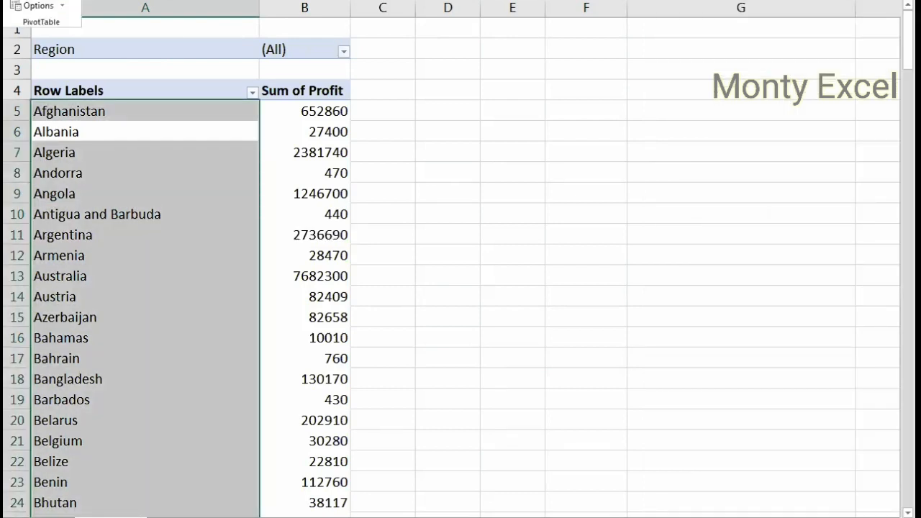
pyautogui.click(39, 7)
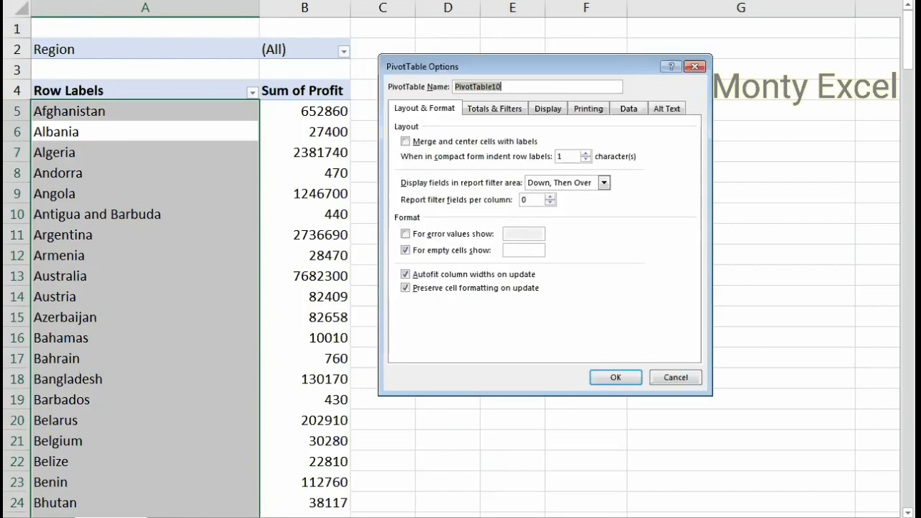
pyautogui.click(669, 377)
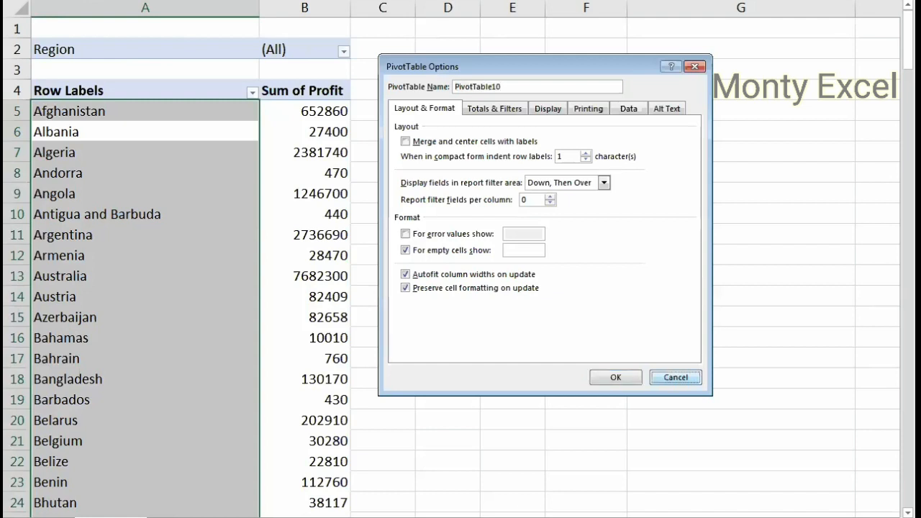
pyautogui.click(672, 377)
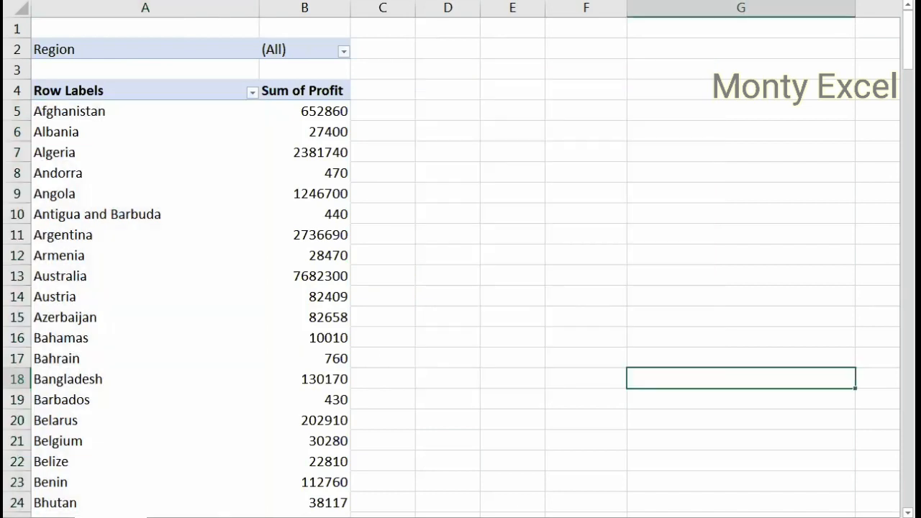
# - Generate separate report filter pages for every Region from the pivot table
pyautogui.click(240, 157)
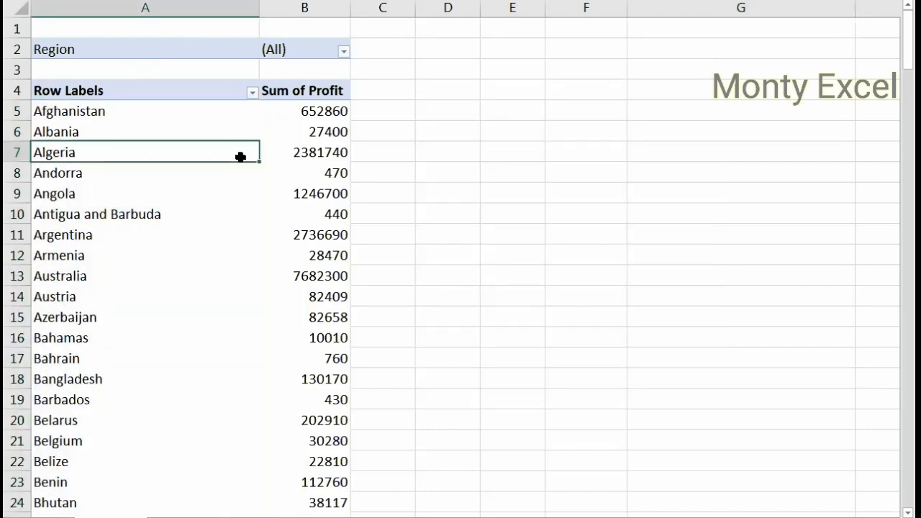
pyautogui.click(765, 68)
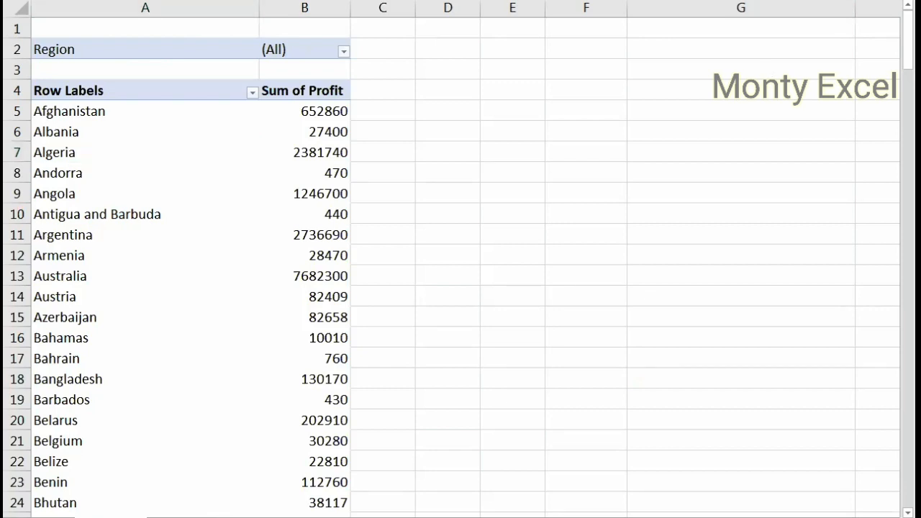
pyautogui.click(36, 1)
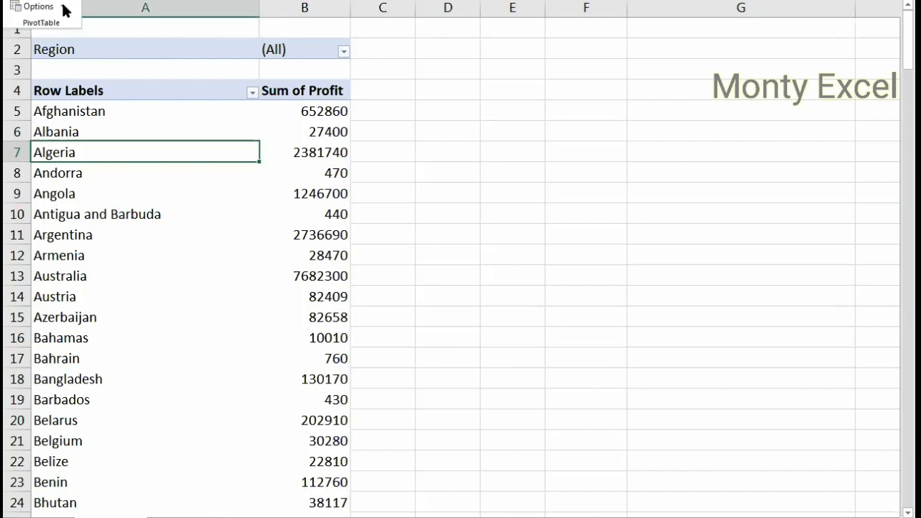
pyautogui.click(62, 6)
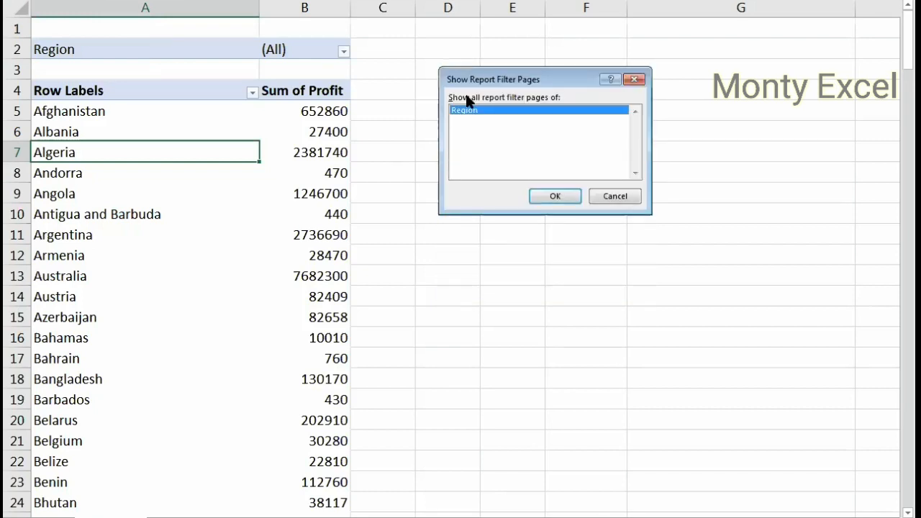
pyautogui.click(540, 195)
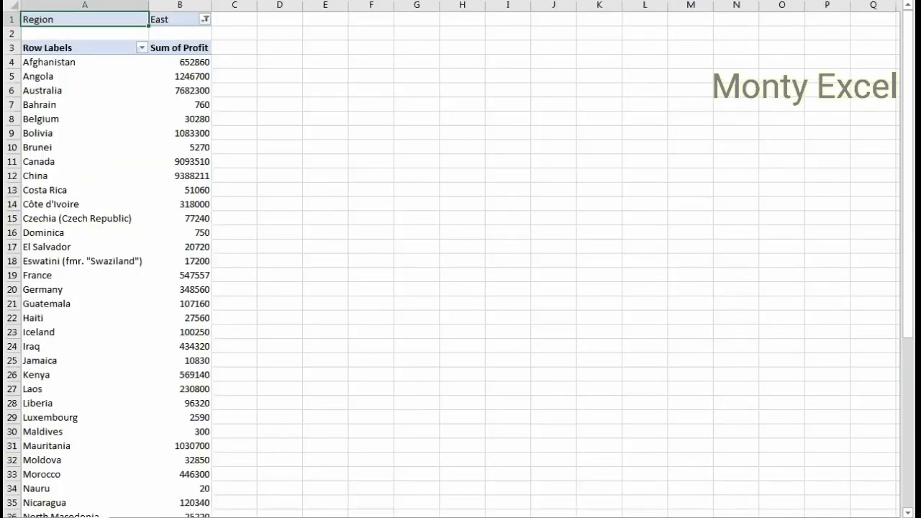
# - Review the generated pivot table sheets for the East, North, South and West regions
pyautogui.hotkey('ctrl', 'pagedown')
pyautogui.hotkey('ctrl', 'pagedown')
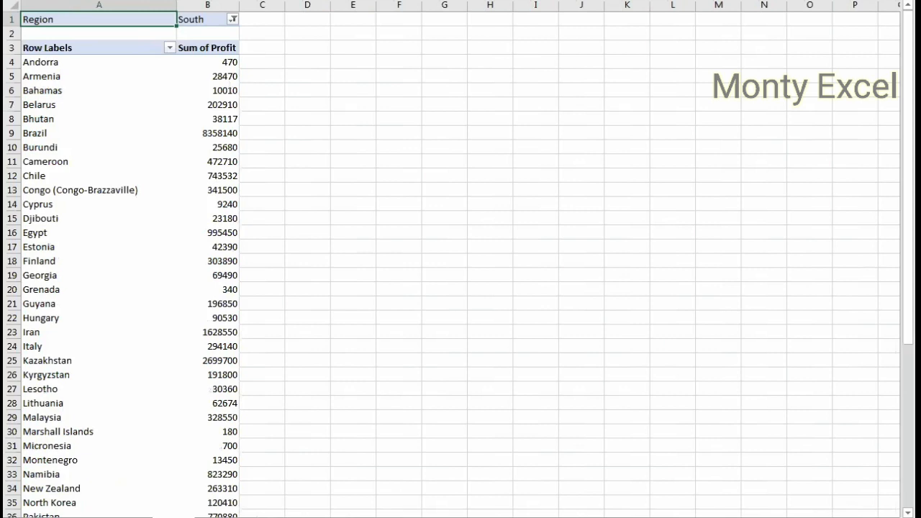
pyautogui.hotkey('ctrl', 'pagedown')
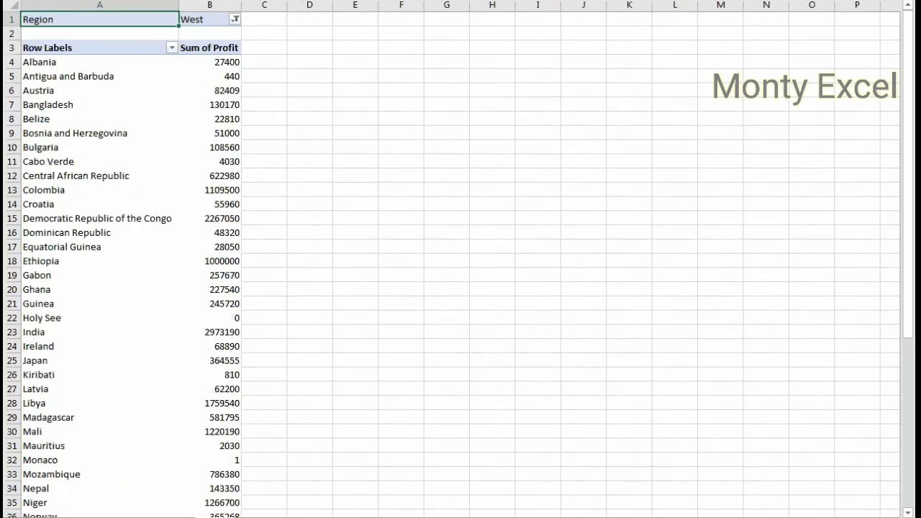
pyautogui.hotkey('ctrl', 'pageup')
pyautogui.hotkey('ctrl', 'pageup')
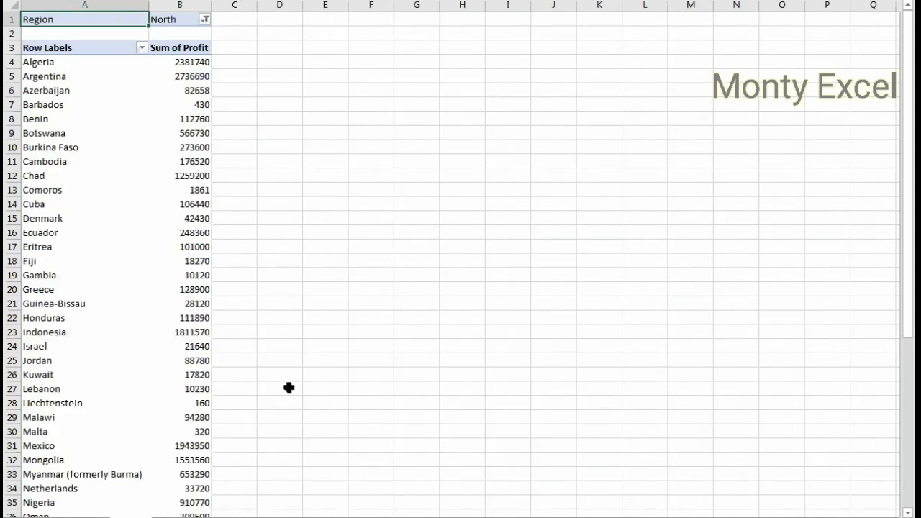
pyautogui.hotkey('ctrl', 'pageup')
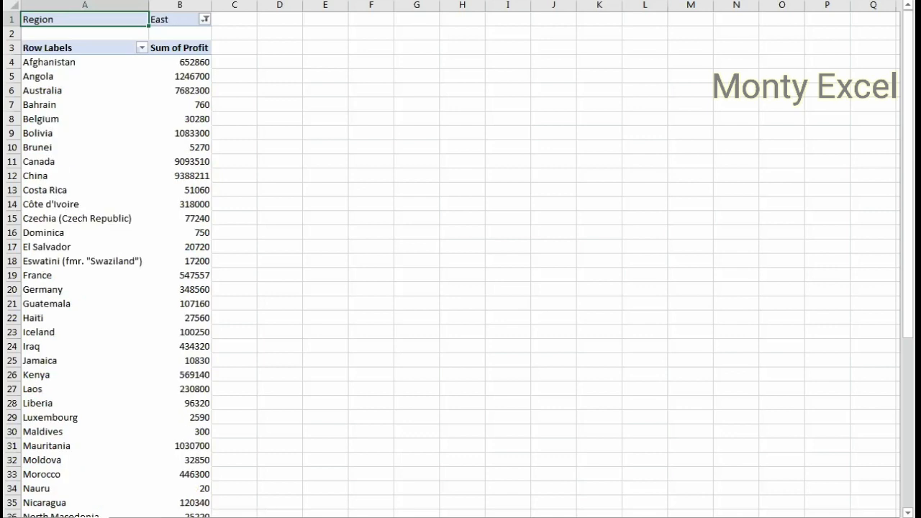
# - Check which field Show Report Filter Pages offers for the source pivot table, without generating any pages
pyautogui.hotkey('ctrl', 'pageup')
pyautogui.rightClick(190, 138)
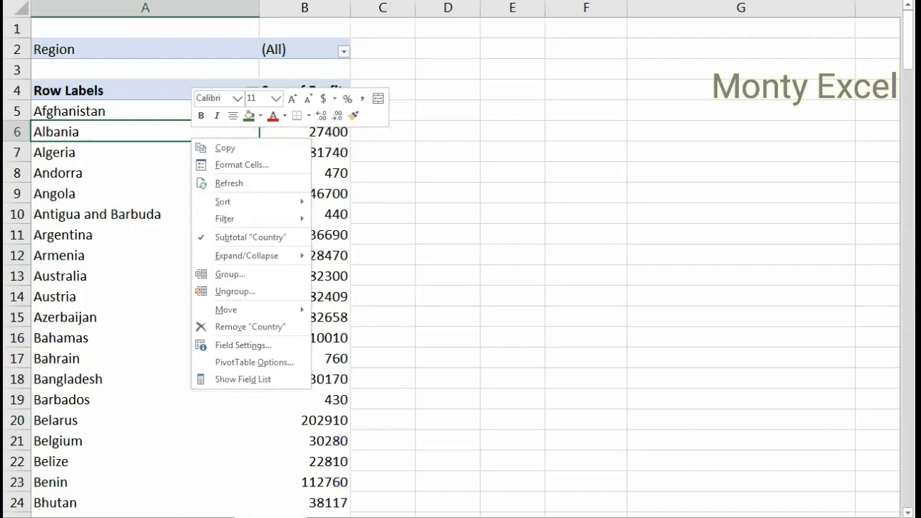
pyautogui.click(39, 2)
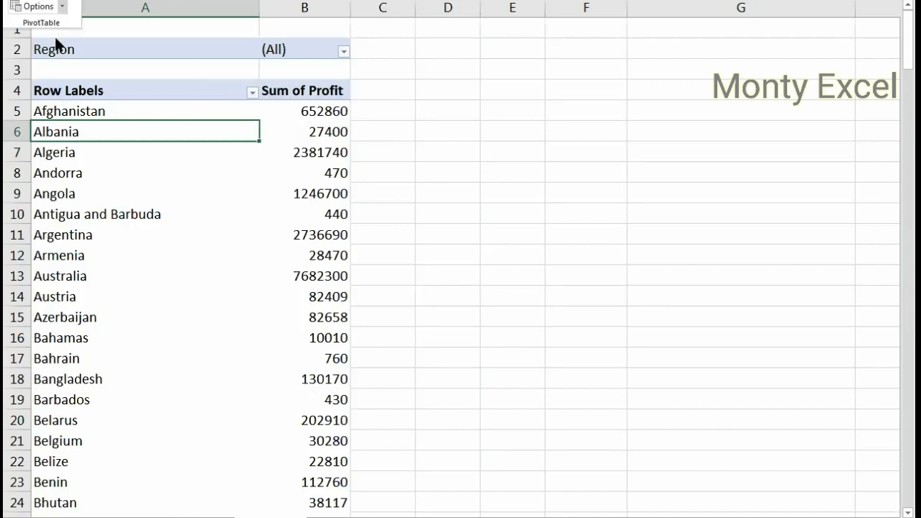
pyautogui.click(61, 5)
pyautogui.click(58, 39)
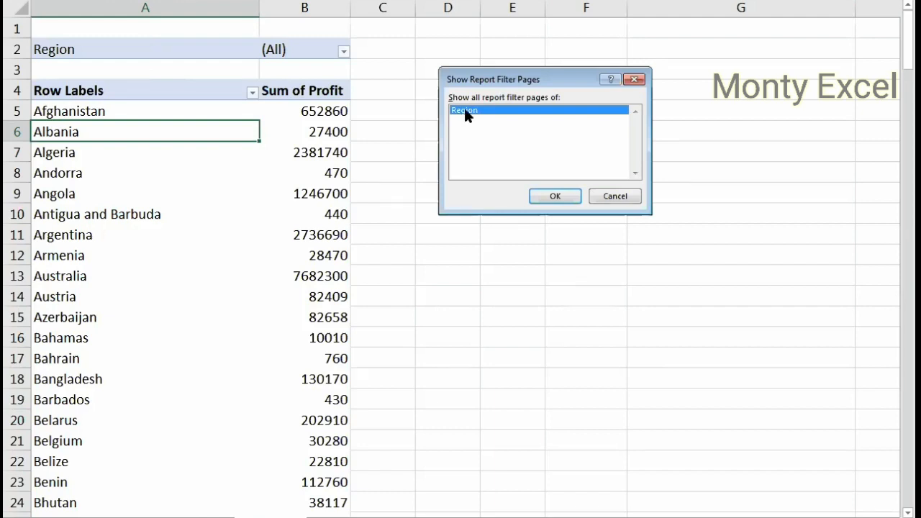
pyautogui.press('Escape')
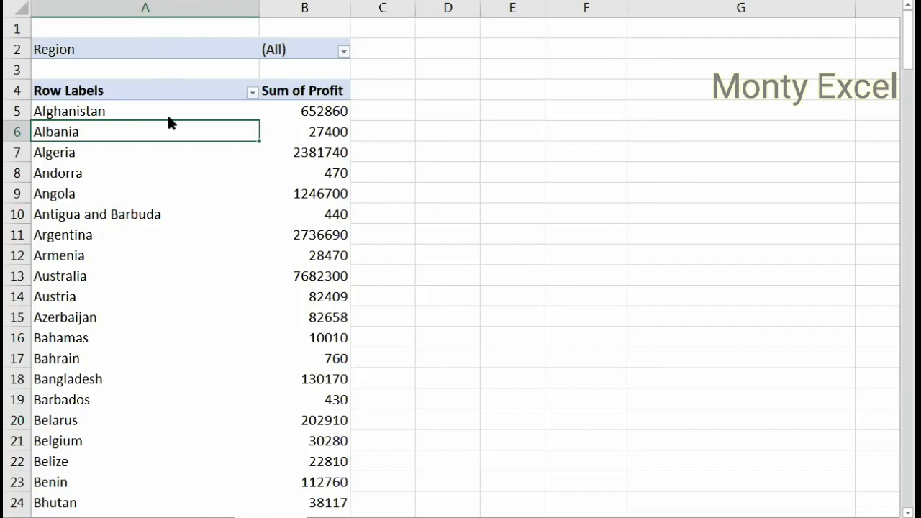
# - Show the pivot table's field list, place Country in the report filter and Region in the rows area, and hide the list
pyautogui.rightClick(168, 115)
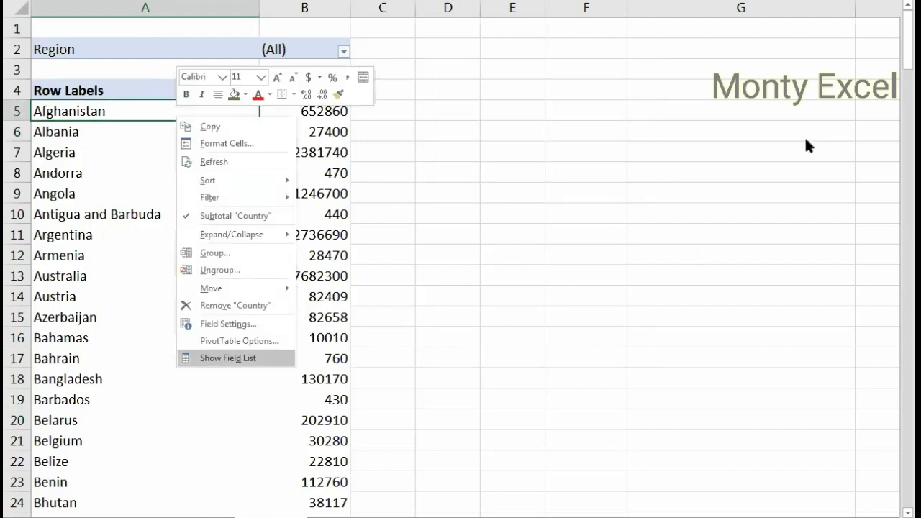
pyautogui.moveTo(833, 88); pyautogui.dragTo(826, 329)
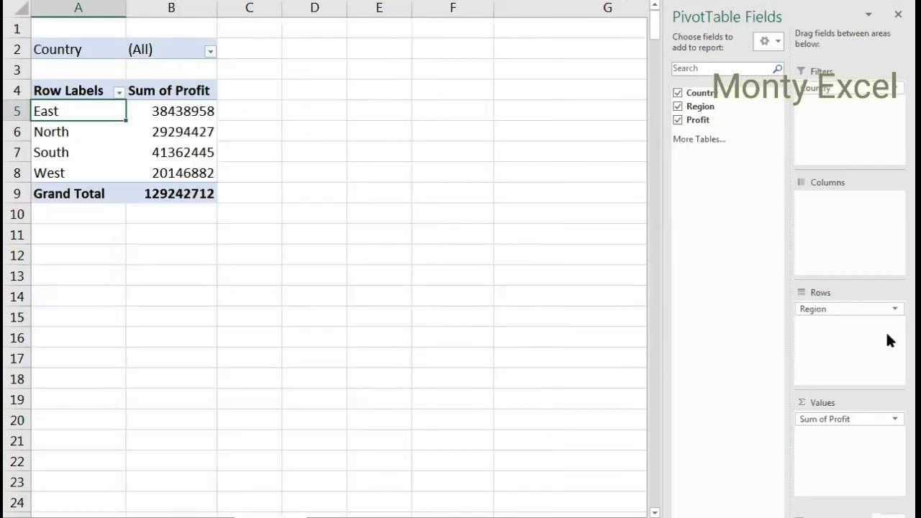
pyautogui.moveTo(827, 310); pyautogui.dragTo(827, 119)
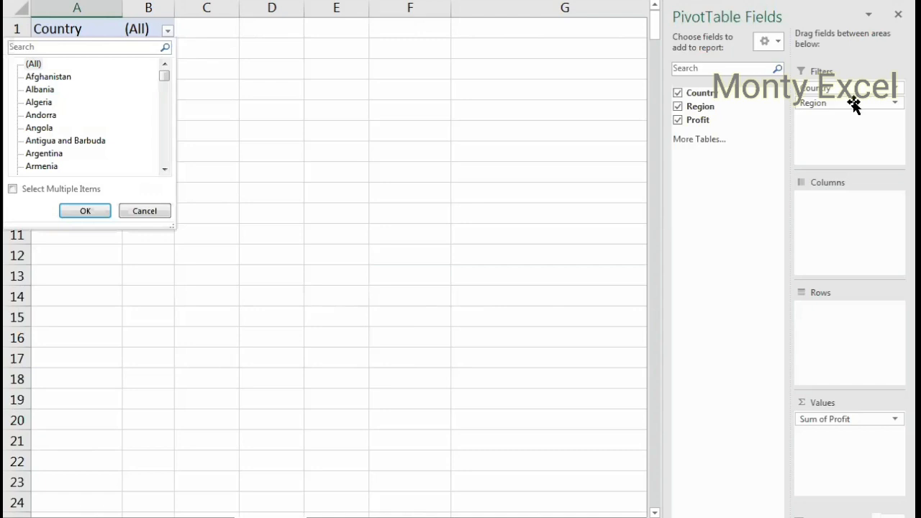
pyautogui.moveTo(854, 103); pyautogui.dragTo(811, 320)
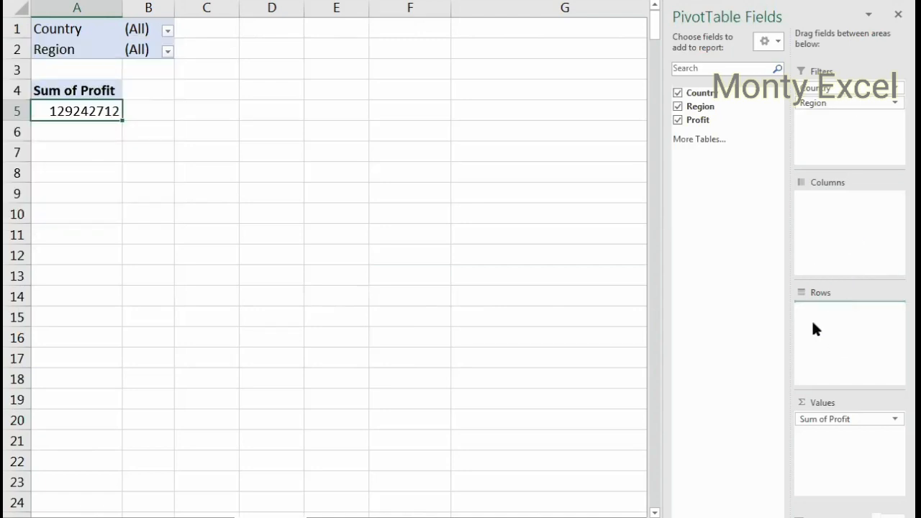
pyautogui.click(897, 15)
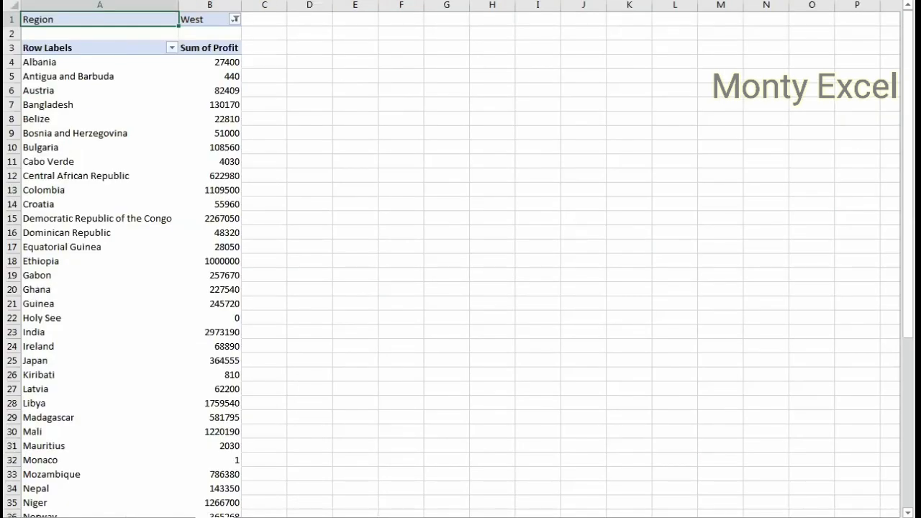
# - Look through the West and South region sheets and return to the source pivot table sheet
pyautogui.click(192, 32)
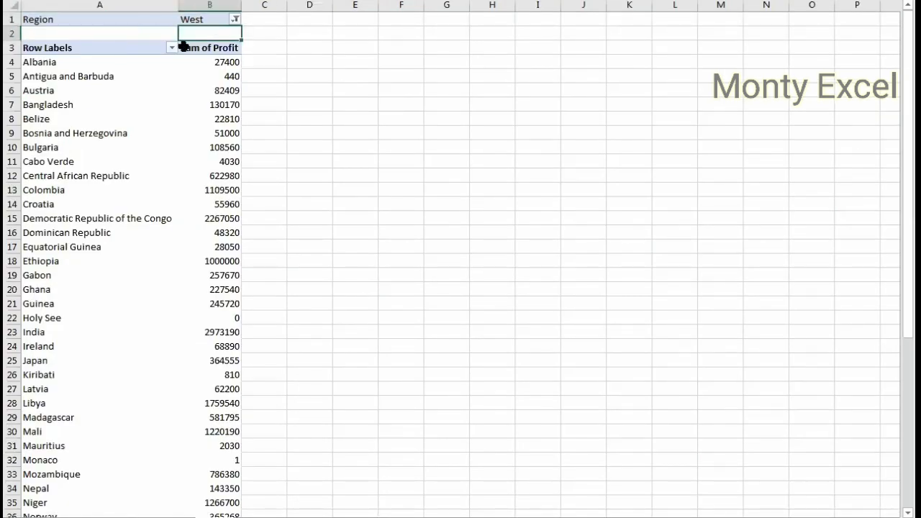
pyautogui.click(171, 515)
pyautogui.click(198, 20)
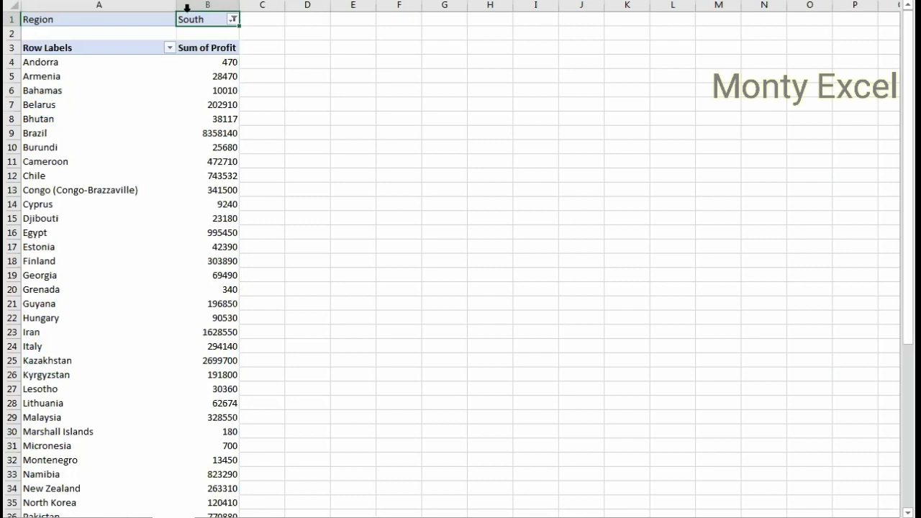
pyautogui.click(128, 516)
pyautogui.click(92, 516)
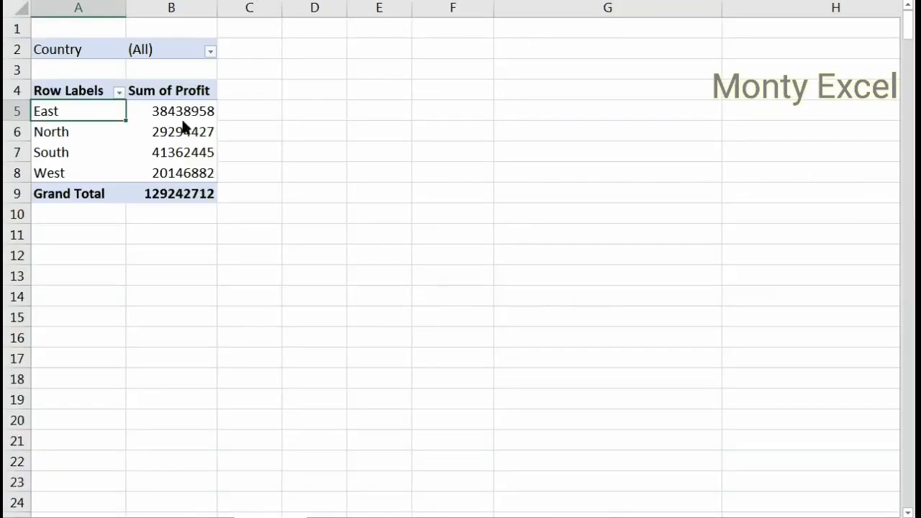
pyautogui.rightClick(183, 125)
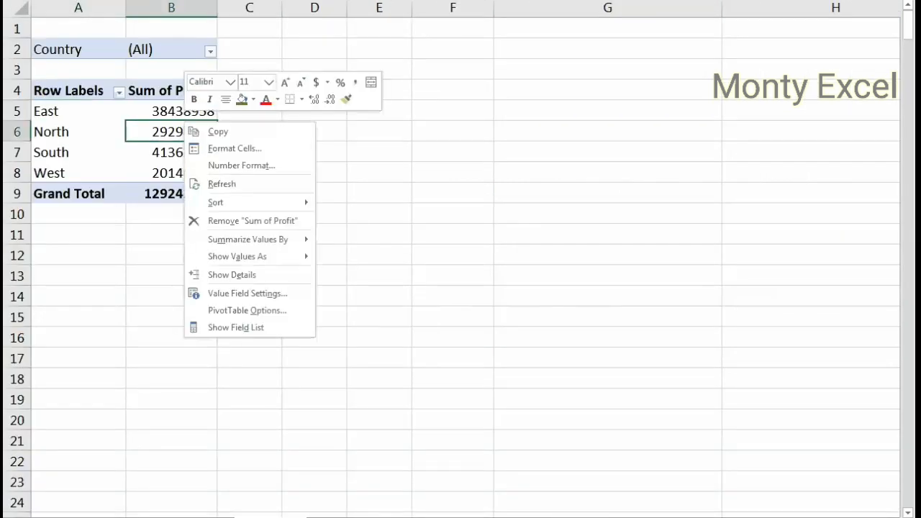
pyautogui.press('Escape')
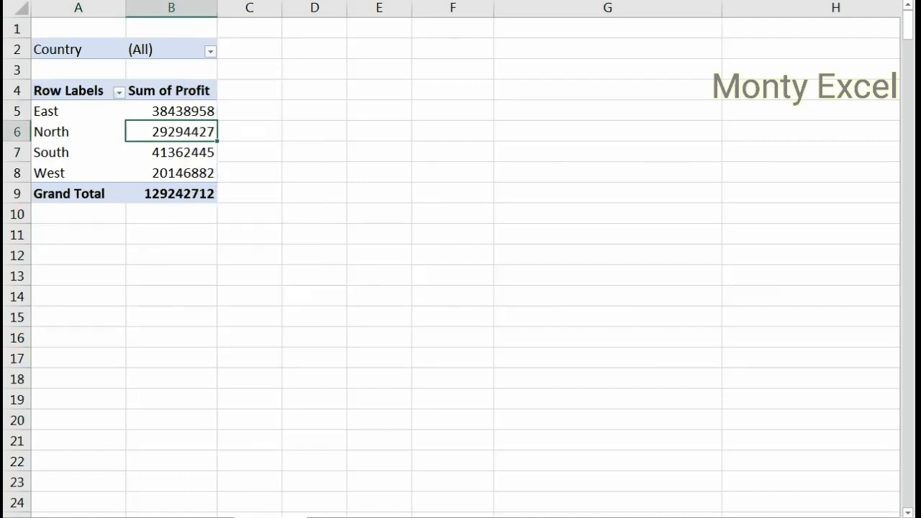
pyautogui.click(47, 1)
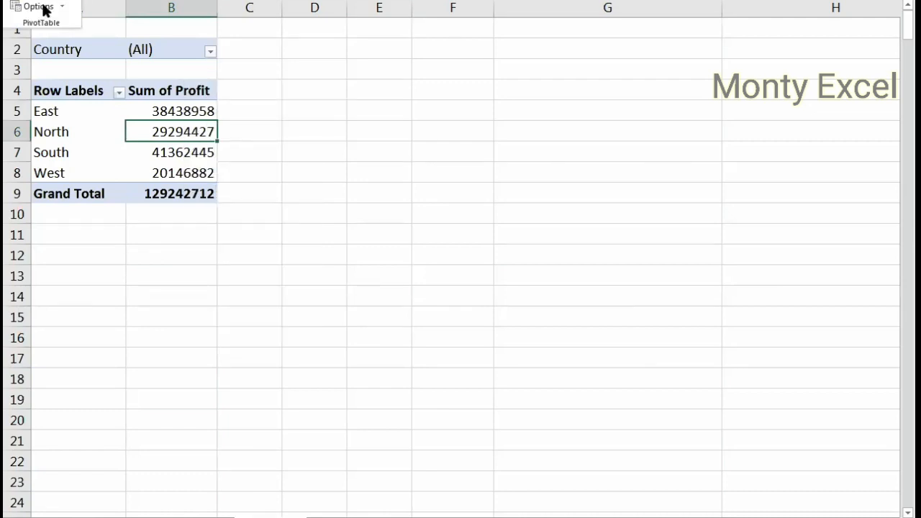
pyautogui.click(39, 7)
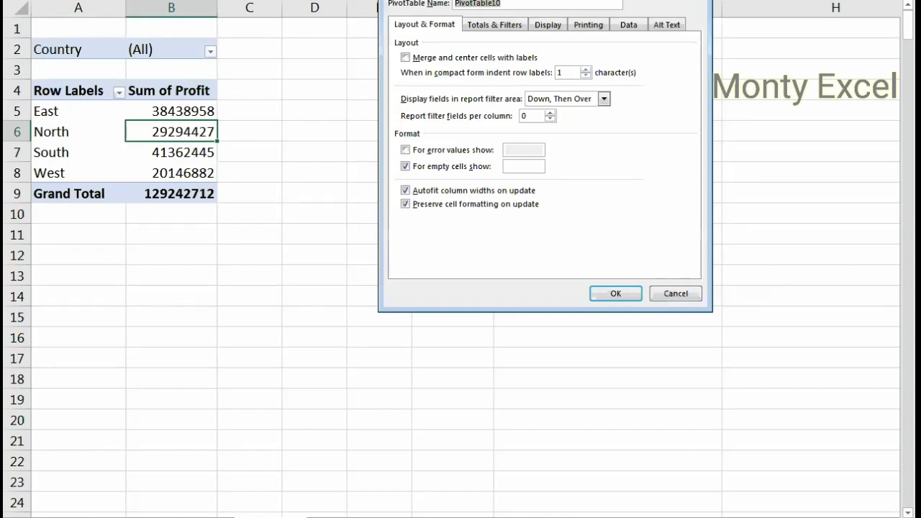
pyautogui.press('Escape')
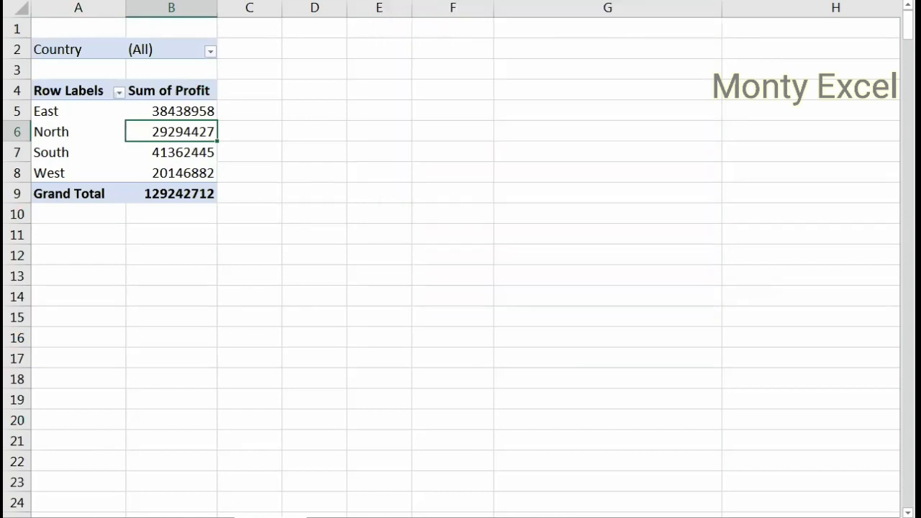
# - Generate separate report filter pages for every Country from the pivot table
pyautogui.click(61, 0)
pyautogui.click(62, 7)
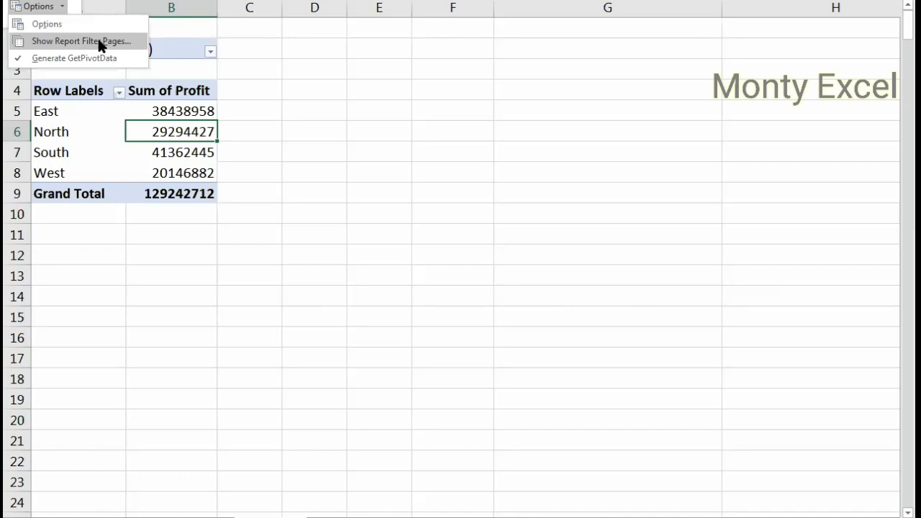
pyautogui.click(98, 41)
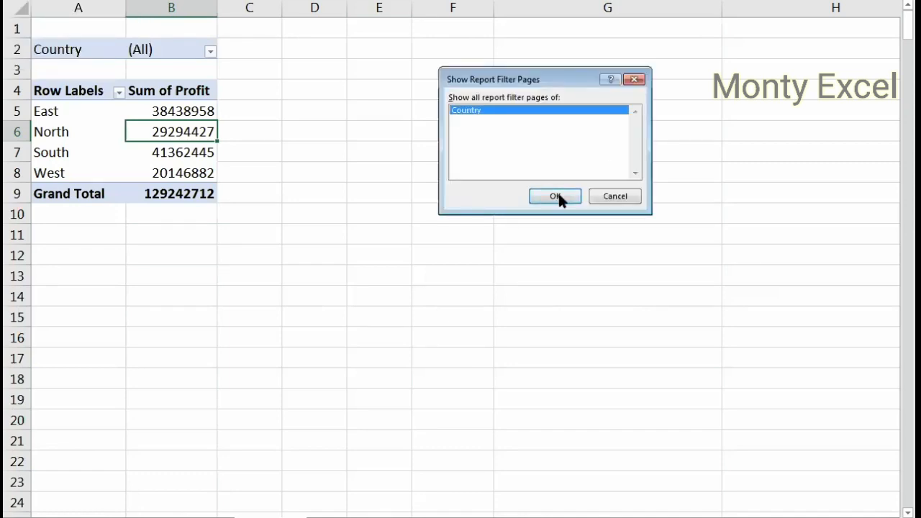
pyautogui.click(552, 197)
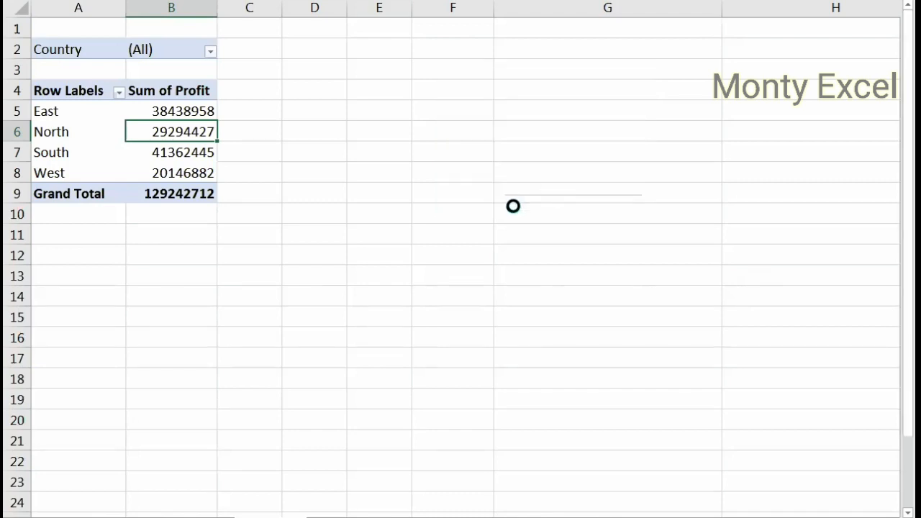
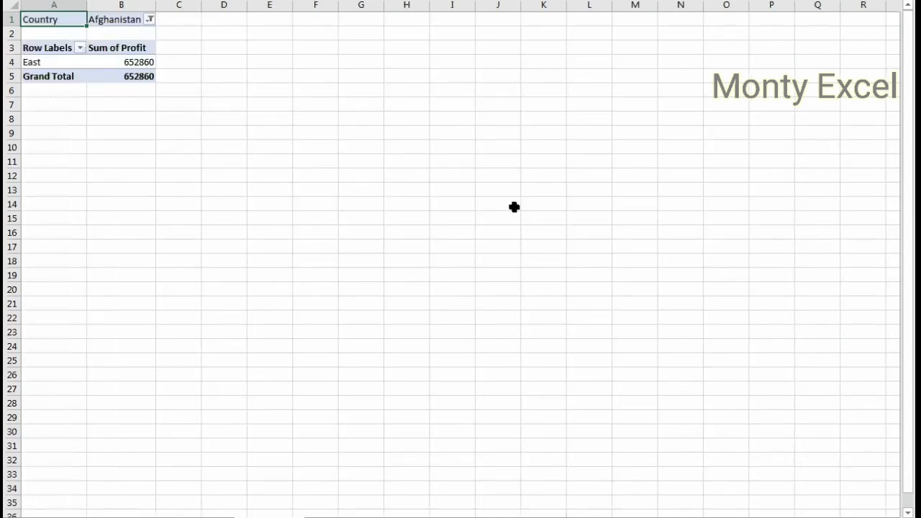
# - Browse the generated country sheets, including Algeria, Bangladesh, Bhutan, Bahamas, Bolivia and Bahrain, to check each country's profit by region
pyautogui.hotkey('ctrl', 'pageup')
pyautogui.hotkey('ctrl', 'pageup')
pyautogui.hotkey('ctrl', 'pagedown')
pyautogui.hotkey('ctrl', 'pagedown')
pyautogui.hotkey('ctrl', 'pagedown')
pyautogui.hotkey('ctrl', 'pagedown')
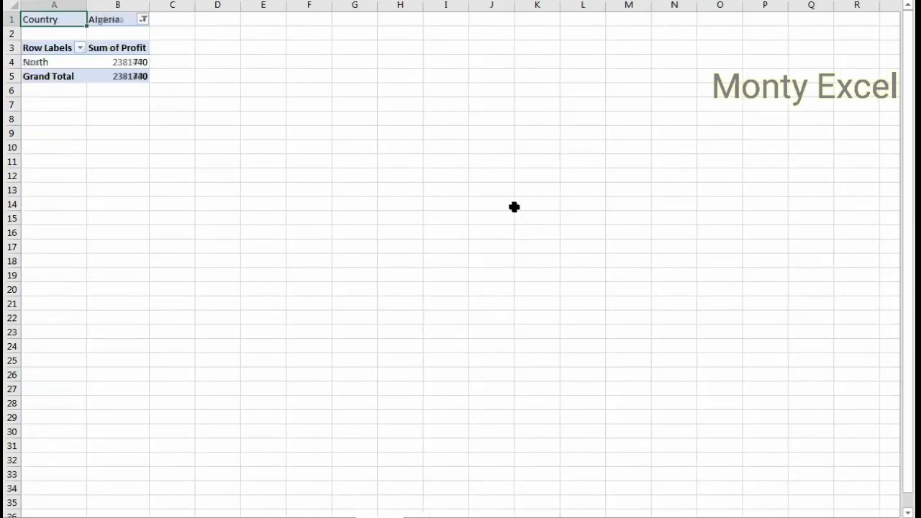
pyautogui.hotkey('ctrl', 'pagedown')
pyautogui.hotkey('ctrl', 'pagedown')
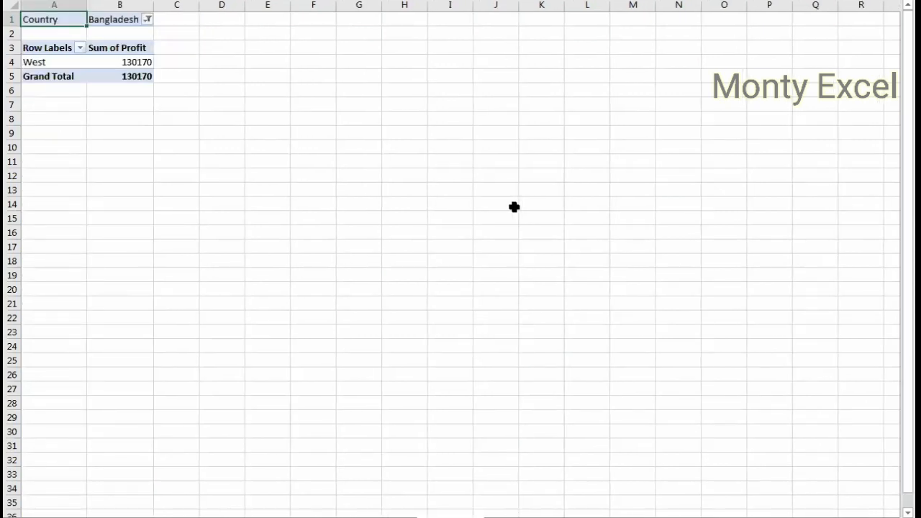
pyautogui.hotkey('ctrl', 'pagedown')
pyautogui.hotkey('ctrl', 'pagedown')
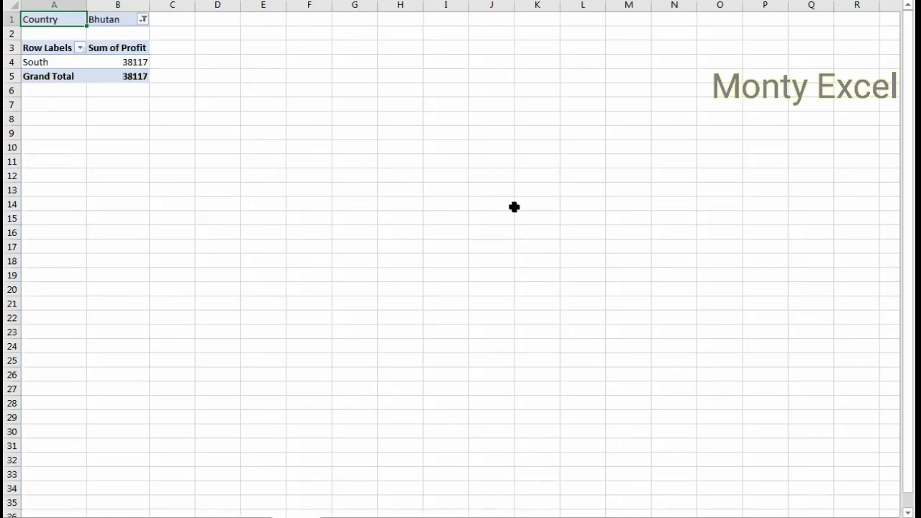
pyautogui.hotkey('ctrl', 'pageup')
pyautogui.hotkey('ctrl', 'pageup')
pyautogui.hotkey('ctrl', 'pageup')
pyautogui.hotkey('ctrl', 'pageup')
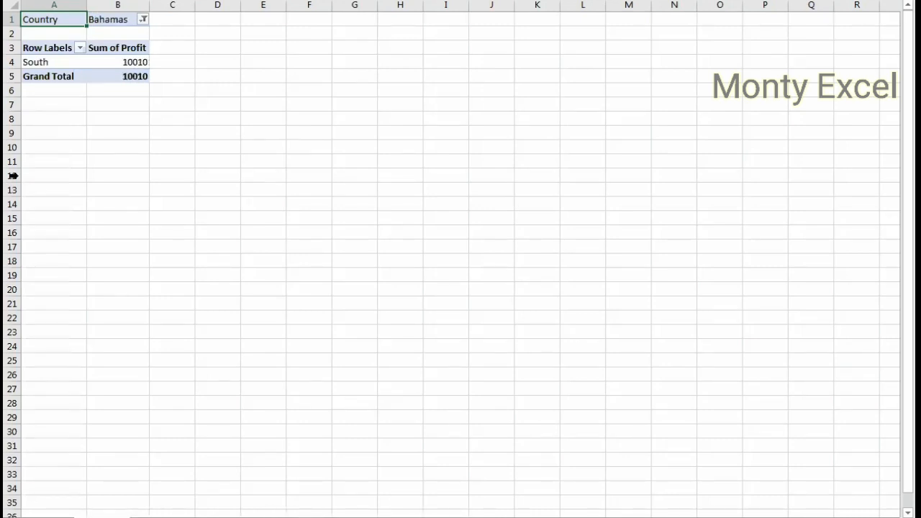
pyautogui.click(459, 517)
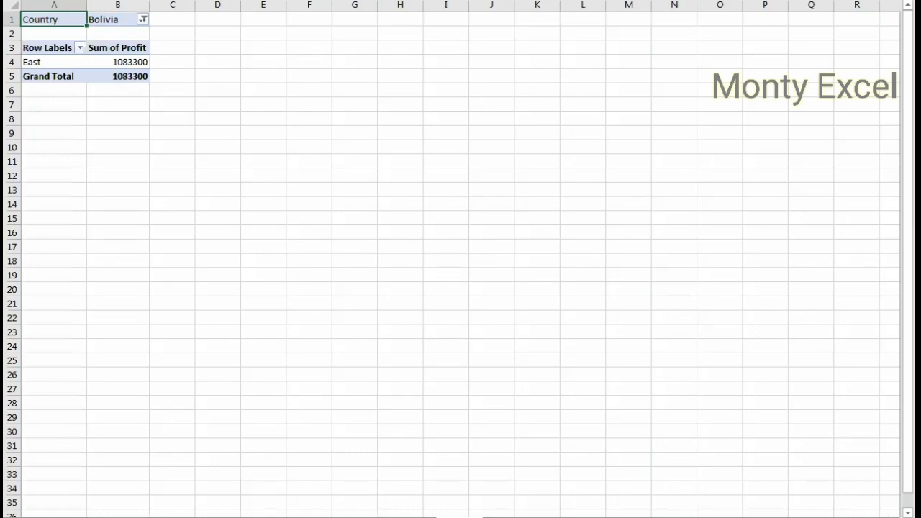
pyautogui.click(98, 517)
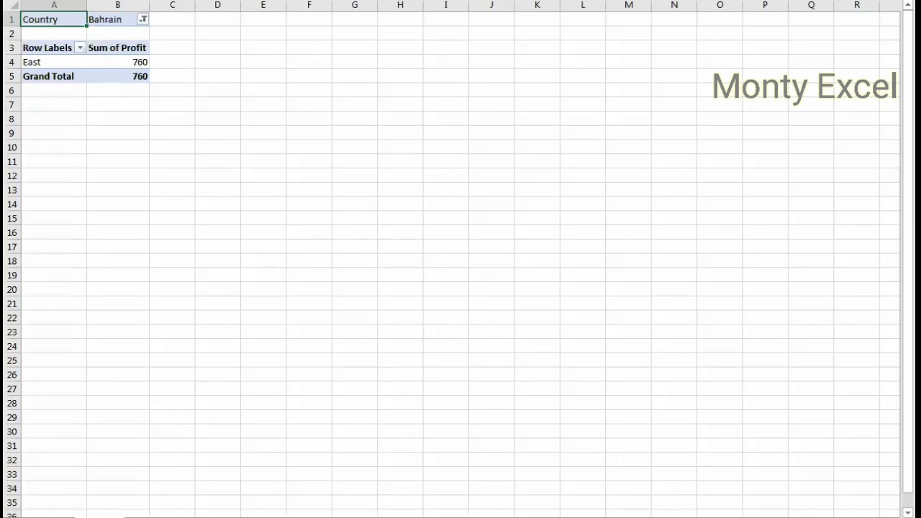
# - Review the Afghanistan, Albania, Algeria and Andorra country sheets alongside the East region sheet
pyautogui.click(318, 517)
pyautogui.click(270, 517)
pyautogui.click(126, 13)
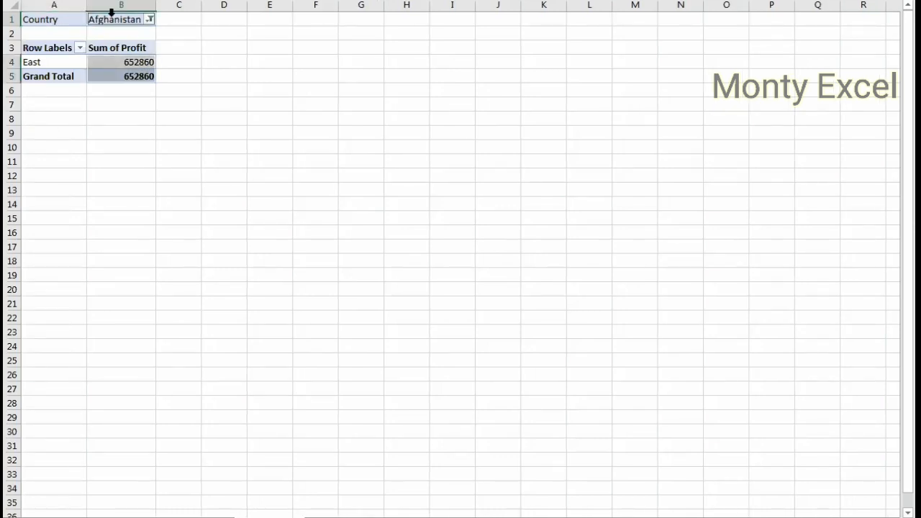
pyautogui.hotkey('ctrl', 'pagedown')
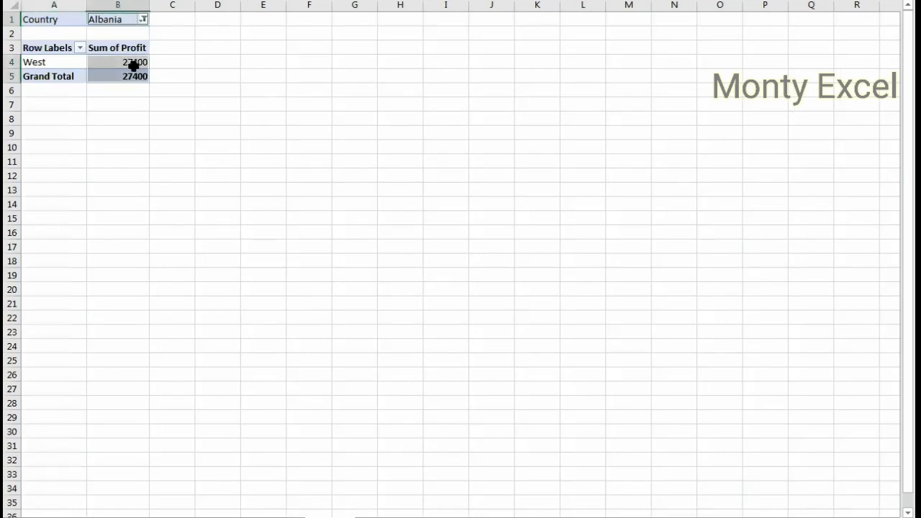
pyautogui.hotkey('ctrl', 'pagedown')
pyautogui.click(133, 25)
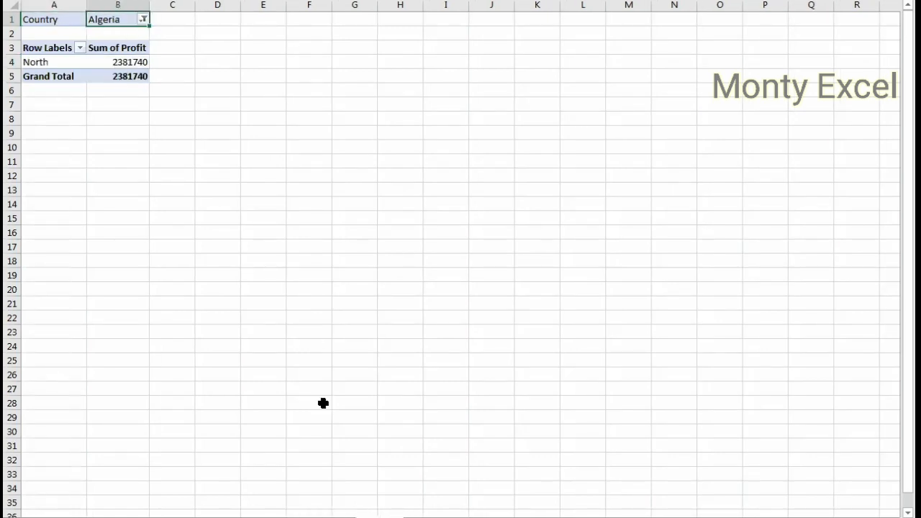
pyautogui.hotkey('ctrl', 'pagedown')
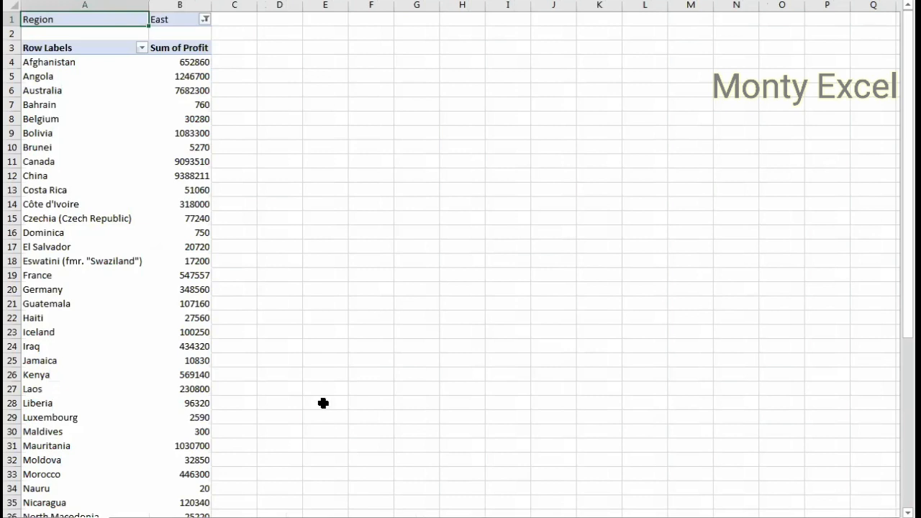
pyautogui.hotkey('ctrl', 'pagedown')
pyautogui.hotkey('ctrl', 'pagedown')
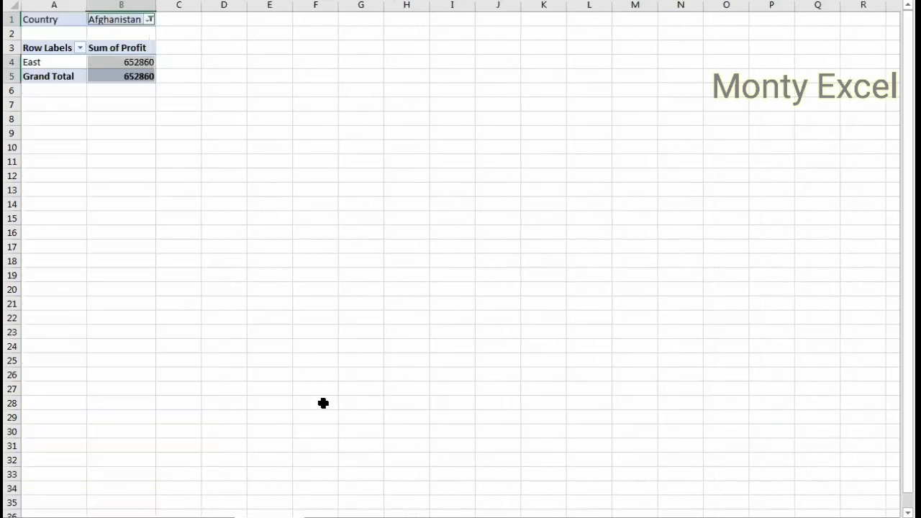
pyautogui.hotkey('ctrl', 'pagedown')
pyautogui.hotkey('ctrl', 'pagedown')
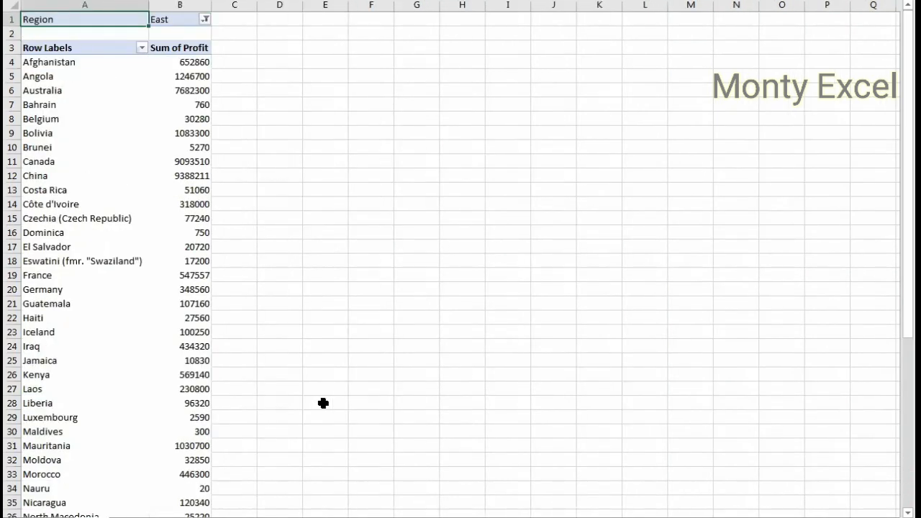
pyautogui.hotkey('ctrl', 'pagedown')
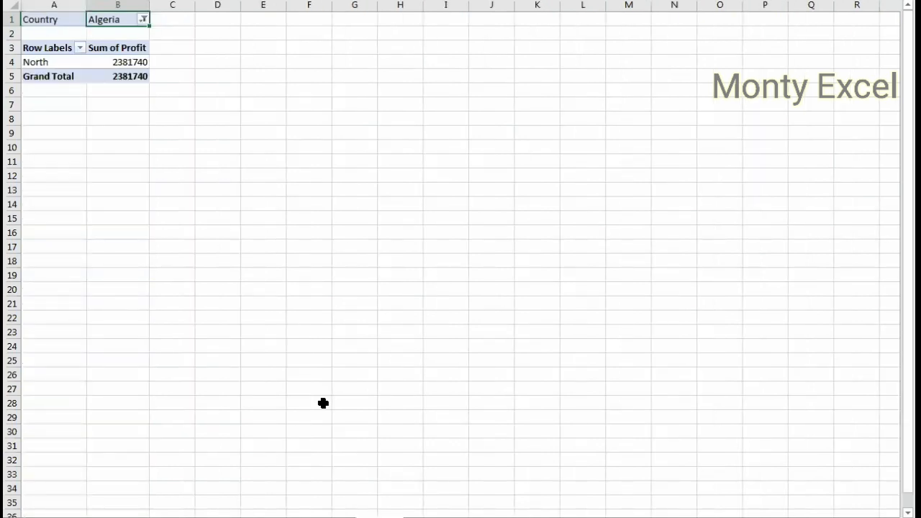
pyautogui.hotkey('ctrl', 'pagedown')
pyautogui.hotkey('ctrl', 'pagedown')
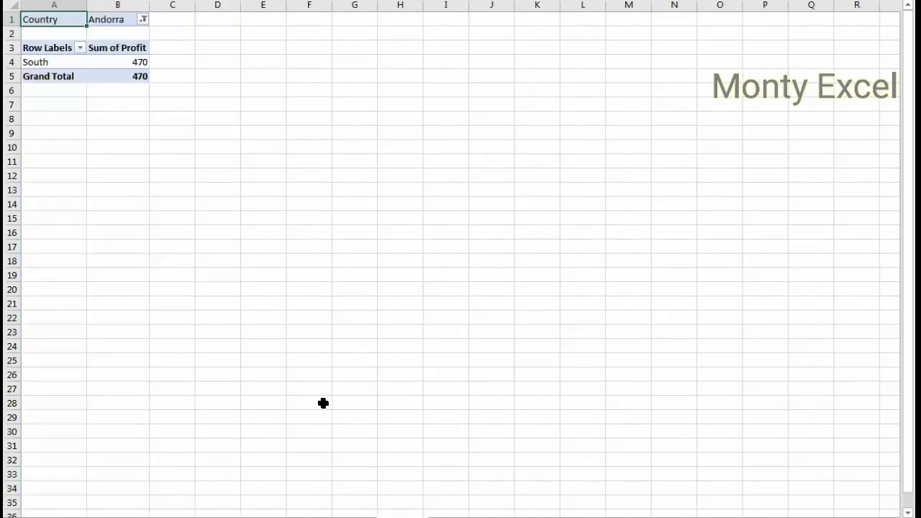
# - Browse the generated country sheets from Andorra through Bangladesh, Brazil and Central African Republic, then back to Bolivia, comparing region profits
pyautogui.hotkey('ctrl', 'pagedown')
pyautogui.hotkey('ctrl', 'pagedown')
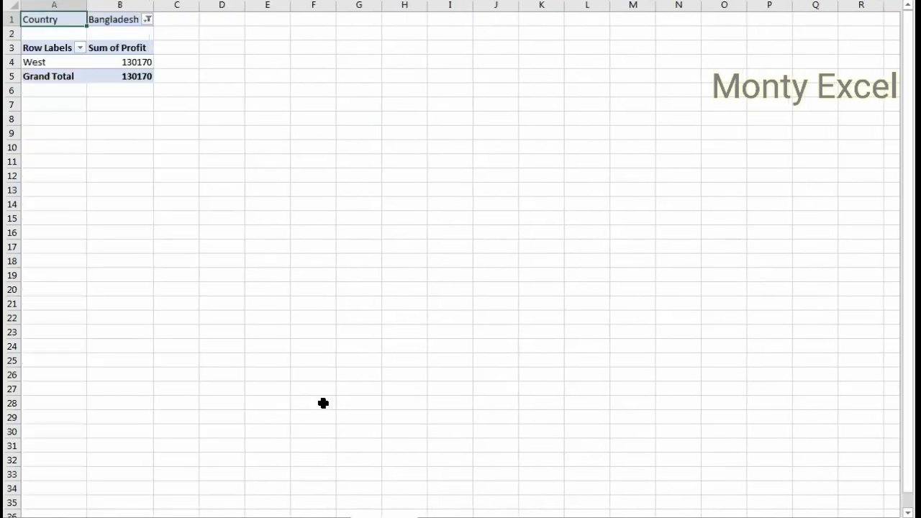
pyautogui.hotkey('ctrl', 'pagedown')
pyautogui.hotkey('ctrl', 'pagedown')
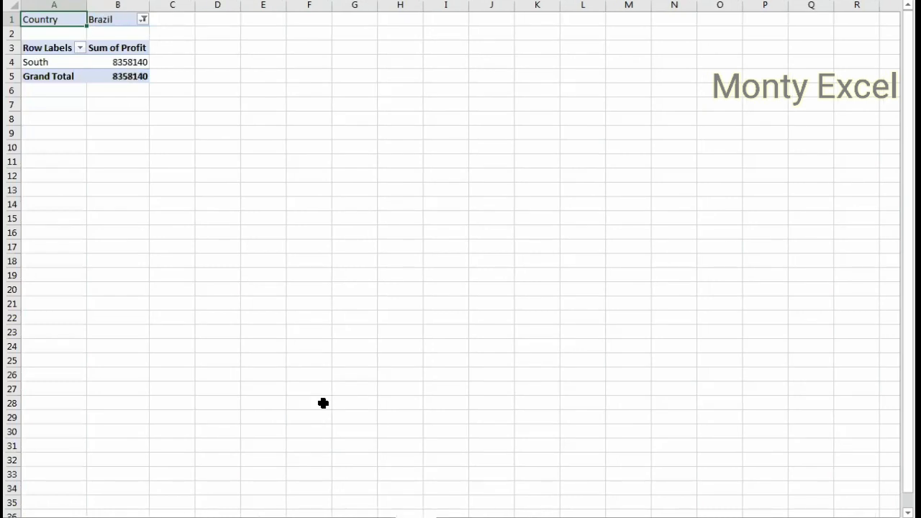
pyautogui.hotkey('ctrl', 'pagedown')
pyautogui.hotkey('ctrl', 'pagedown')
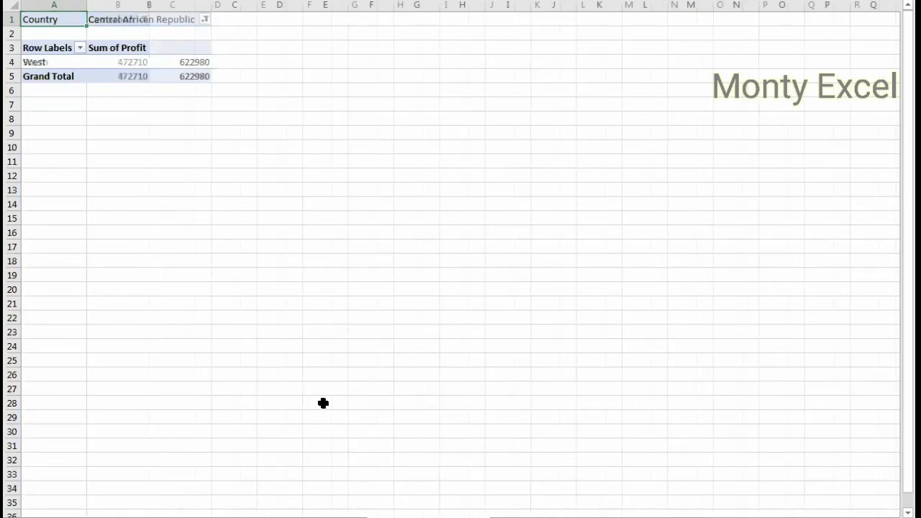
pyautogui.hotkey('ctrl', 'pageup')
pyautogui.hotkey('ctrl', 'pageup')
pyautogui.hotkey('ctrl', 'pageup')
pyautogui.hotkey('ctrl', 'pageup')
pyautogui.hotkey('ctrl', 'pageup')
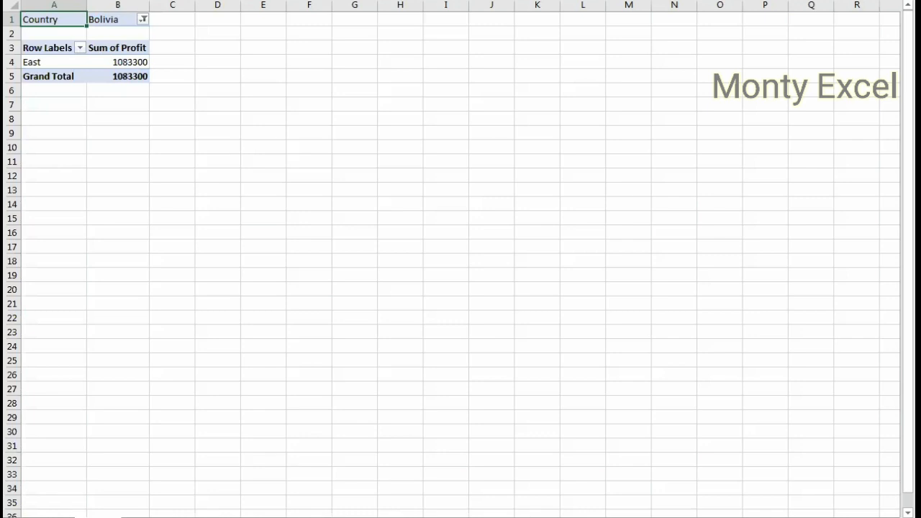
# - Show the PivotTable field list and reset the Country filter to all countries with multiple item selection enabled
pyautogui.rightClick(110, 56)
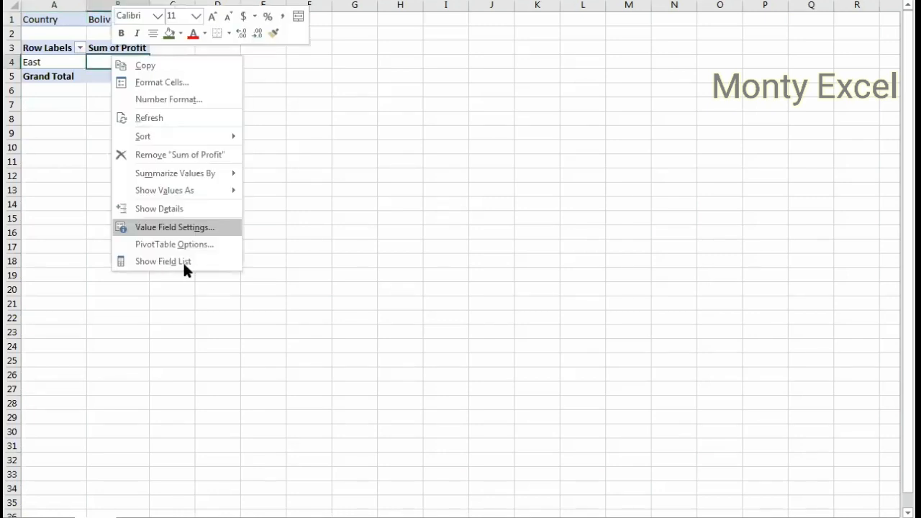
pyautogui.click(183, 261)
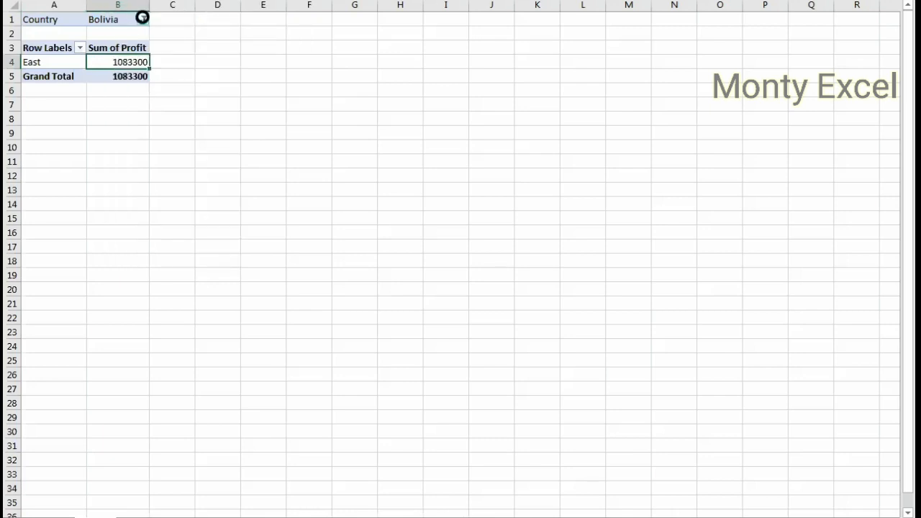
pyautogui.click(144, 20)
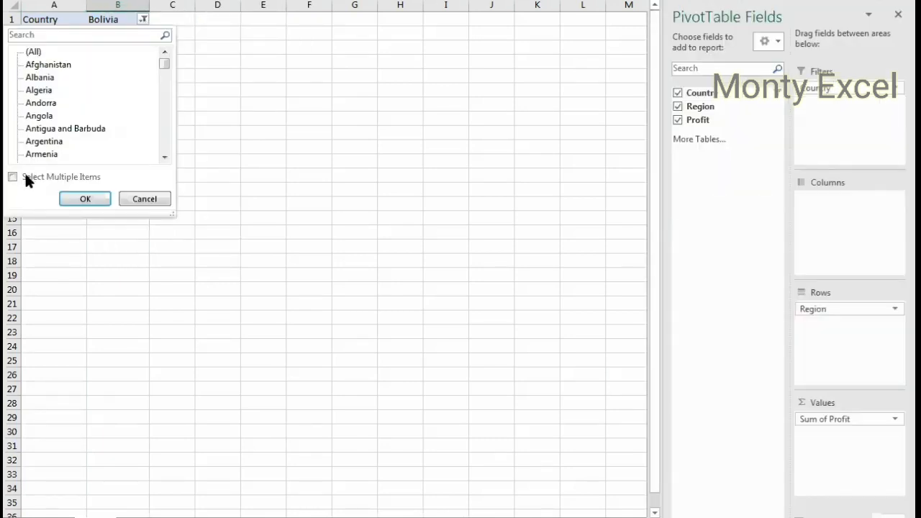
pyautogui.click(18, 178)
pyautogui.click(84, 198)
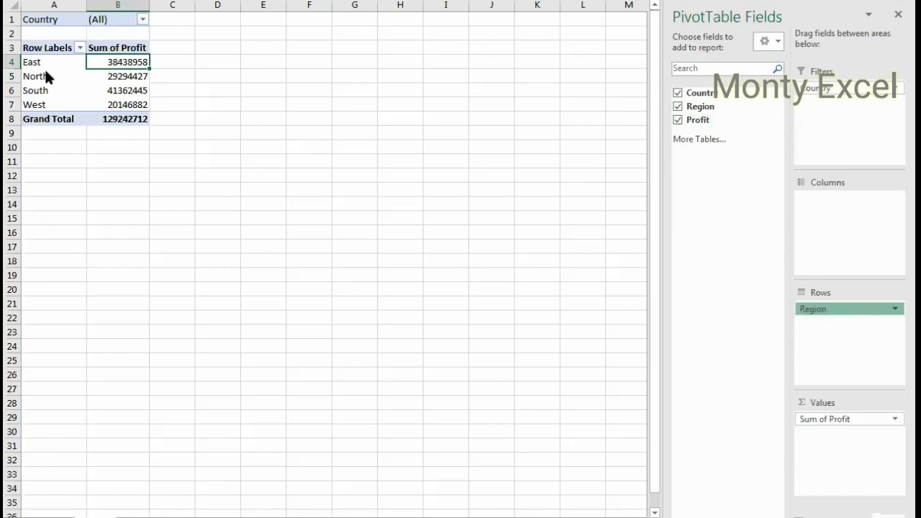
# - Filter the pivot table's Country field to only Afghanistan, Albania and Algeria
pyautogui.click(832, 311)
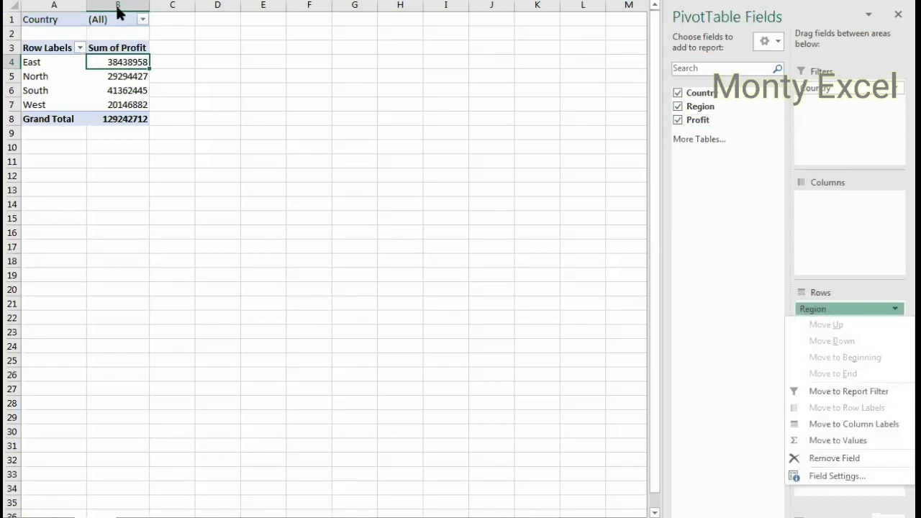
pyautogui.click(141, 21)
pyautogui.click(141, 20)
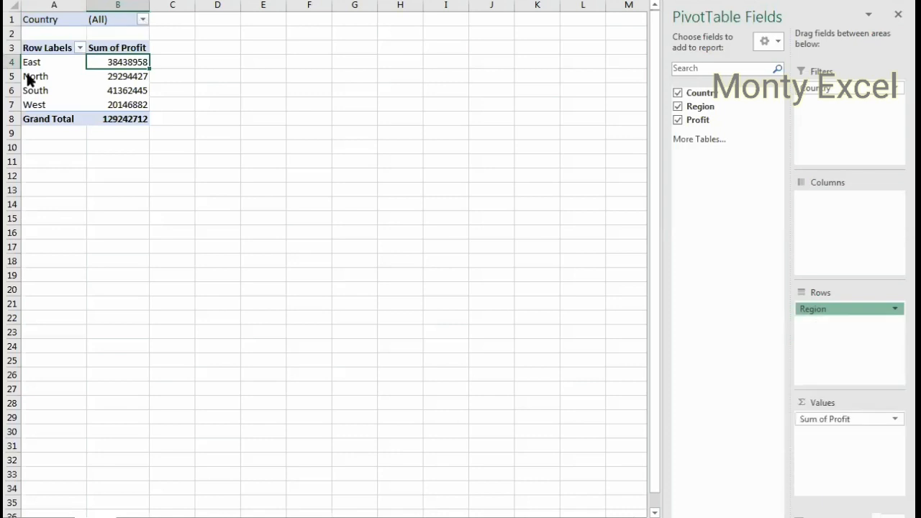
pyautogui.click(28, 53)
pyautogui.click(27, 64)
pyautogui.click(28, 76)
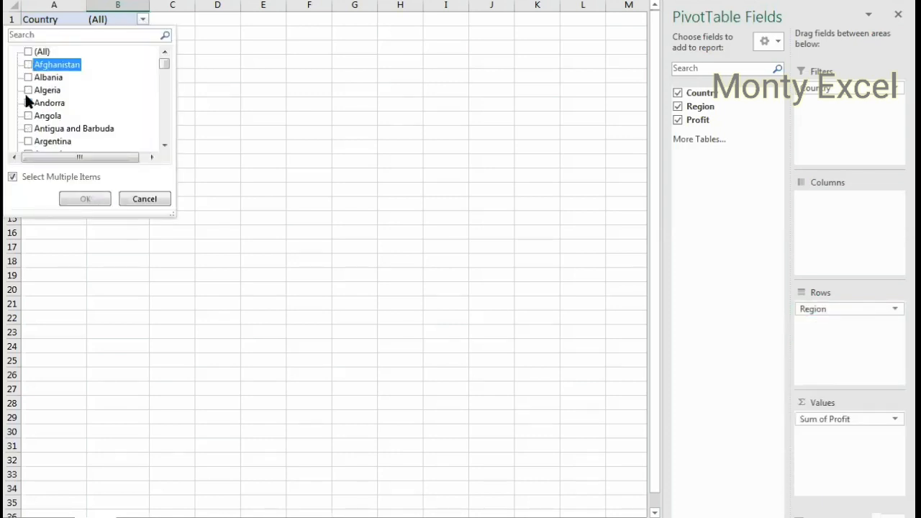
pyautogui.click(27, 91)
pyautogui.click(93, 197)
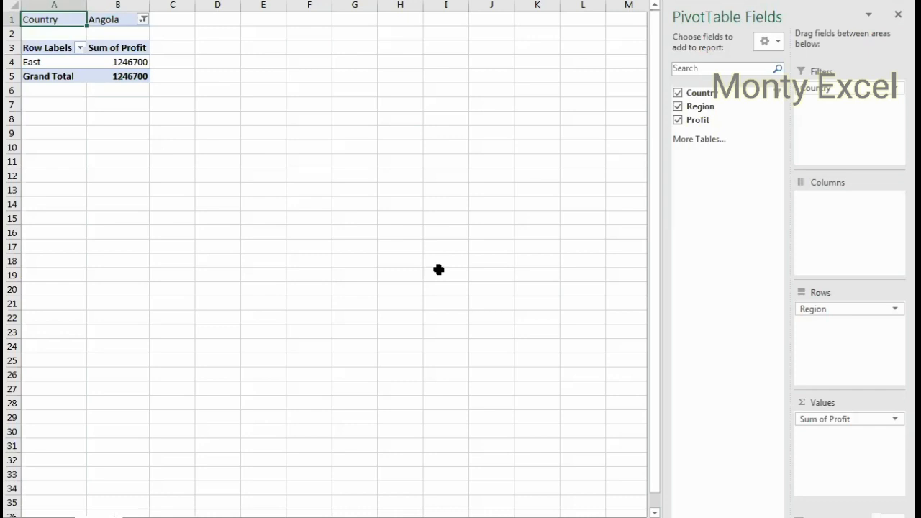
# - Delete the grouped country sheets generated from the earlier report filter pages
pyautogui.hotkey('ctrl', 'pageup')
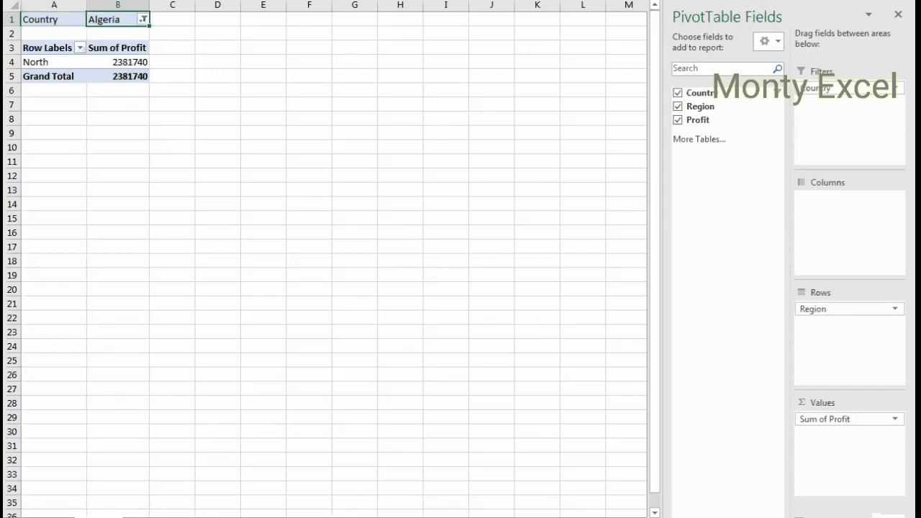
pyautogui.rightClick(299, 511)
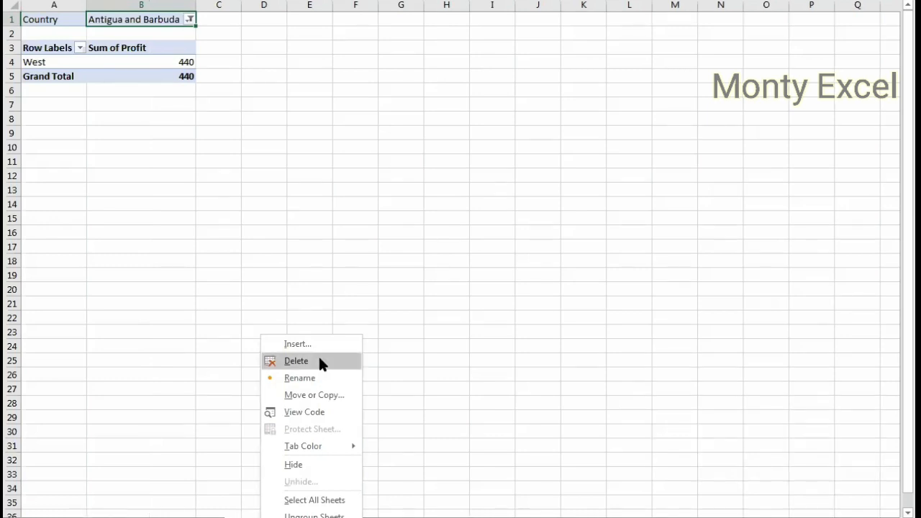
pyautogui.click(318, 357)
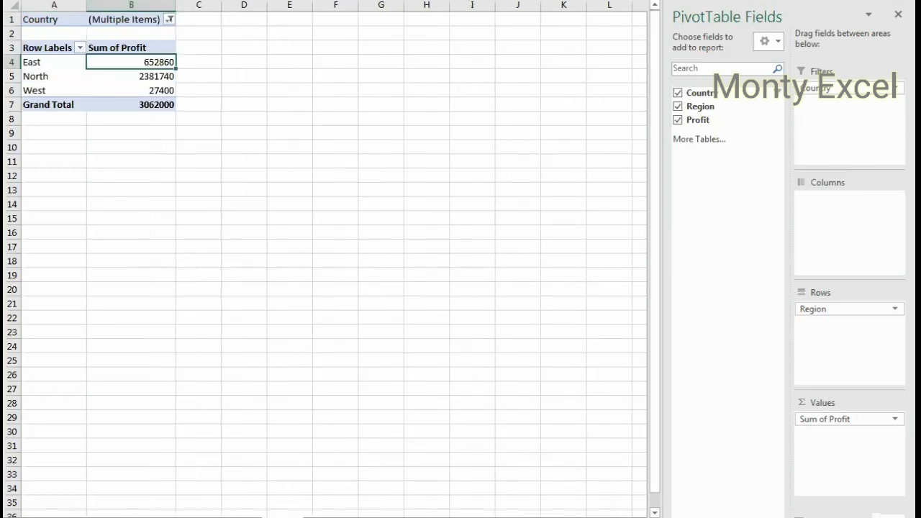
# - Generate report filter pages for Country from the pivot table filtered to Afghanistan, Albania and Algeria, and view the new sheets
pyautogui.click(170, 20)
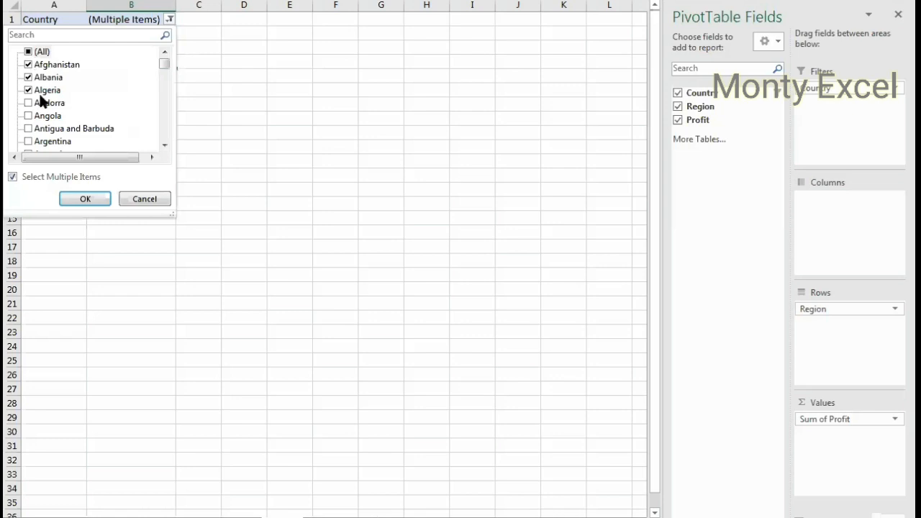
pyautogui.click(84, 199)
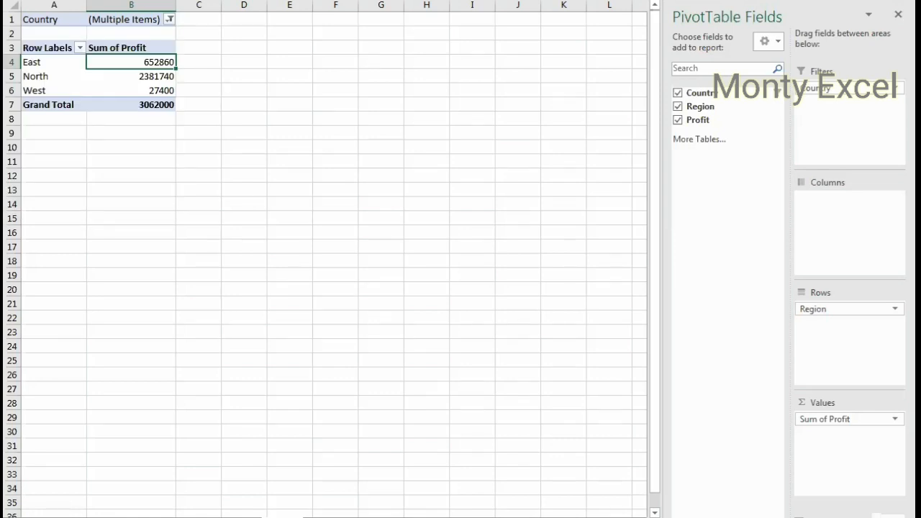
pyautogui.click(39, 2)
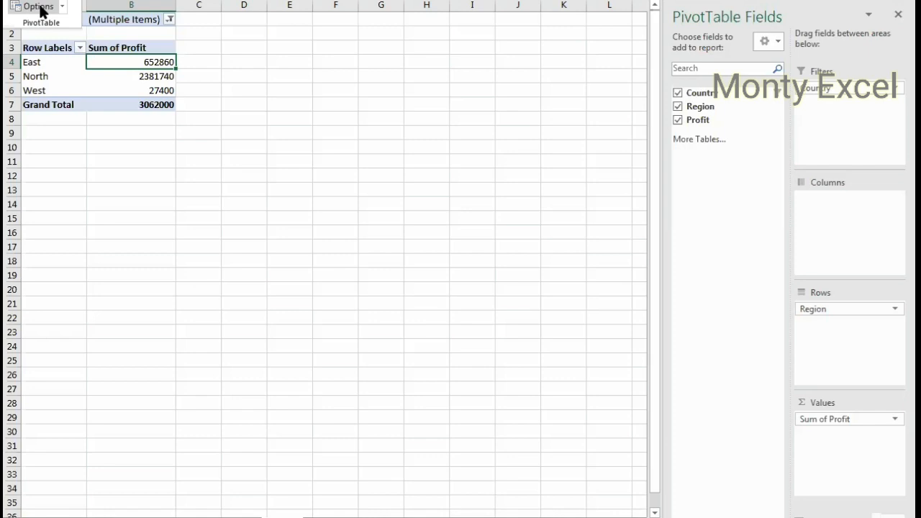
pyautogui.click(62, 6)
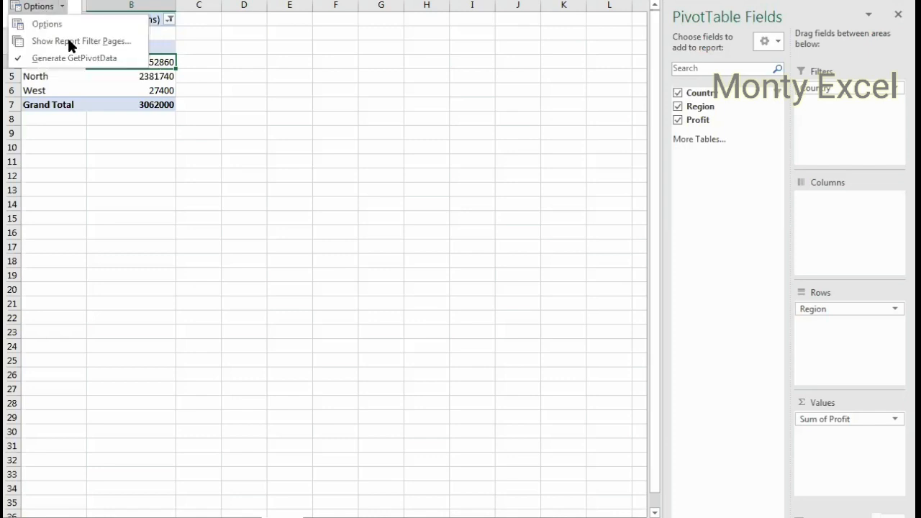
pyautogui.click(69, 41)
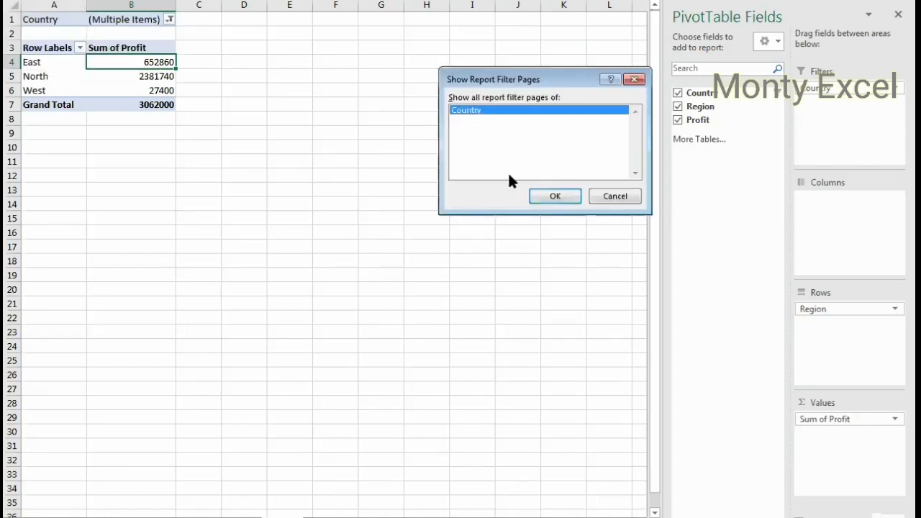
pyautogui.click(561, 193)
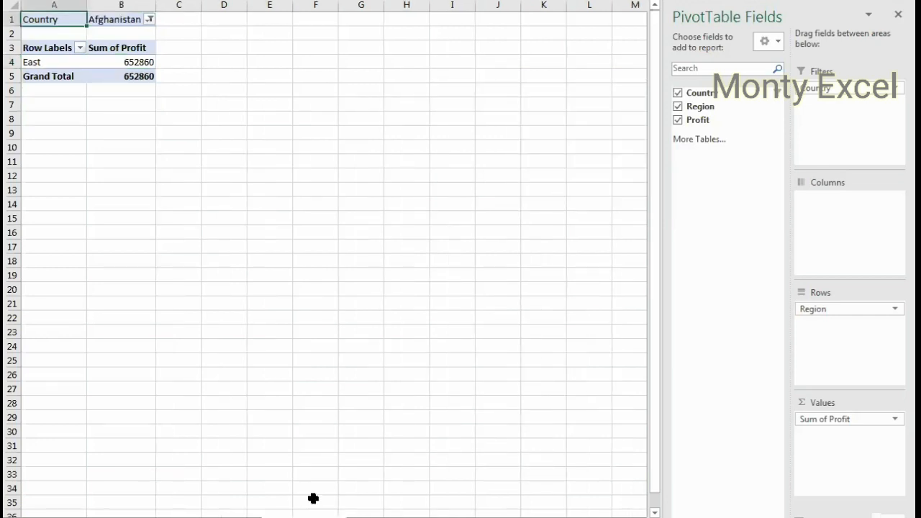
pyautogui.hotkey('ctrl', 'pagedown')
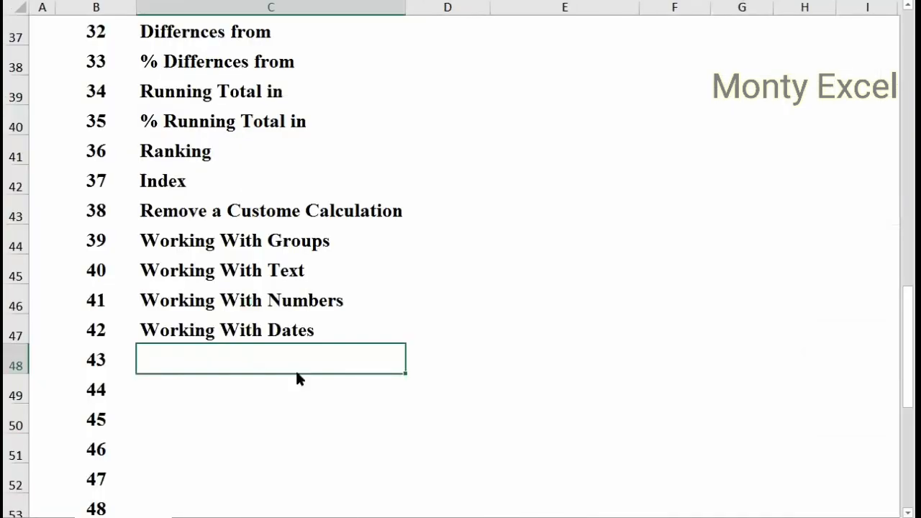
# - Switch from the pivot topics list to the worksheet holding the Country, Region and Profit source data
pyautogui.hotkey('alt', 'Tab')
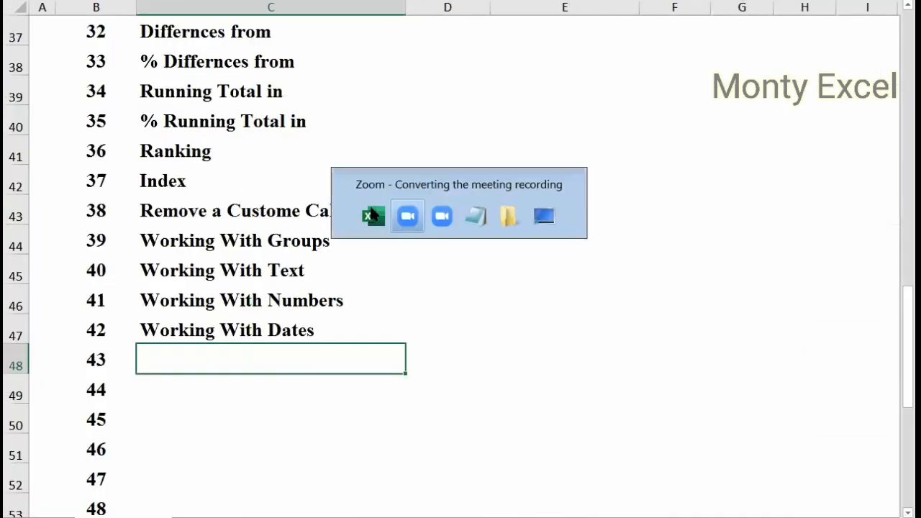
pyautogui.hotkey('alt', 'Tab')
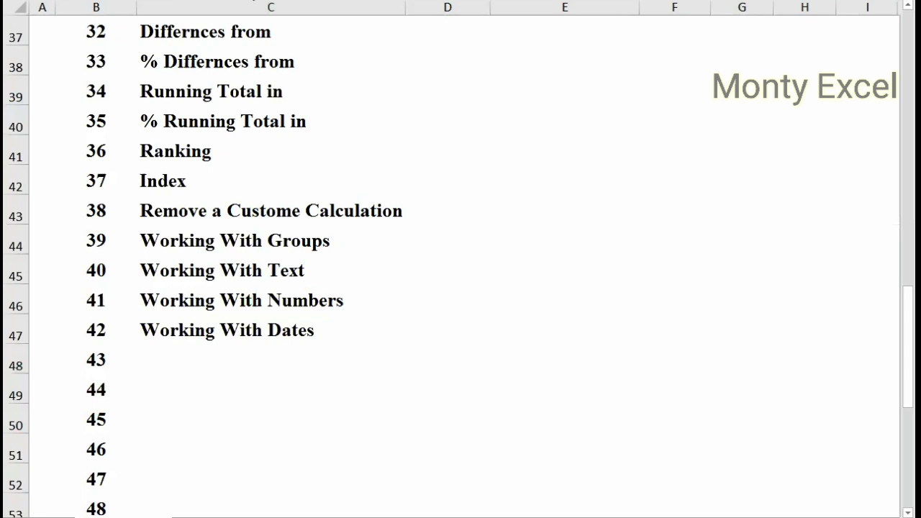
pyautogui.hotkey('alt', 'Tab')
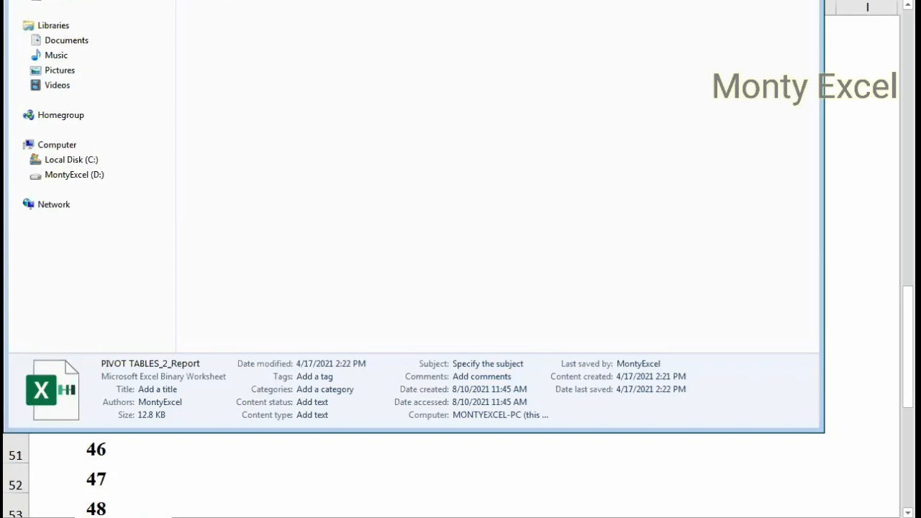
pyautogui.hotkey('alt', 'Tab')
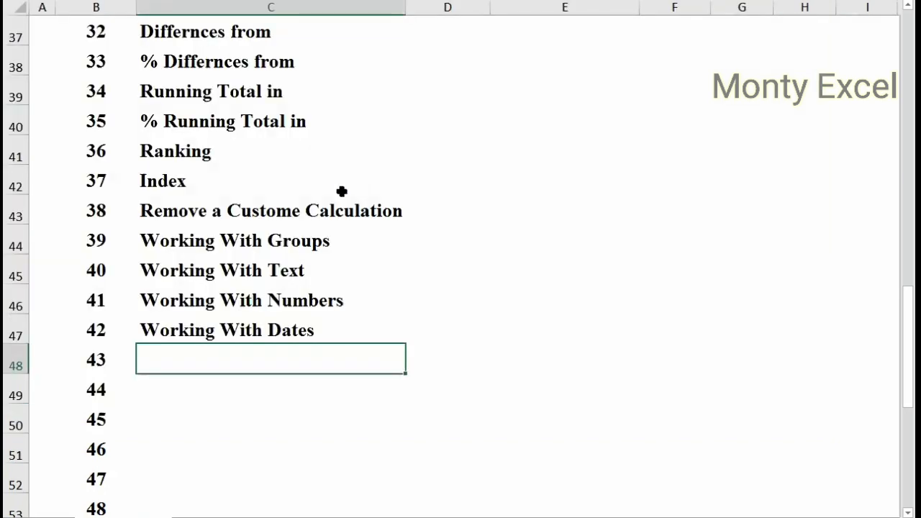
pyautogui.click(336, 166)
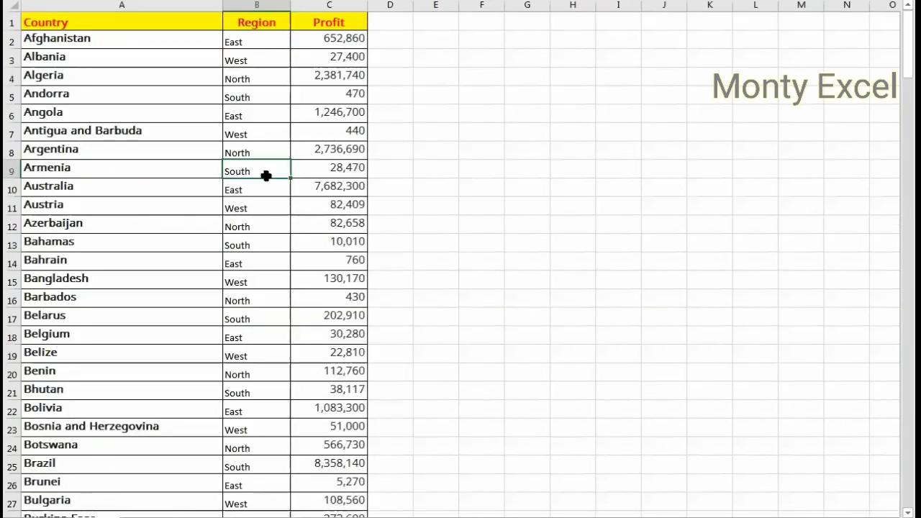
# - Create a pivot table on a new sheet with Region in rows, Sum of Profit in values and Country as report filter
pyautogui.hotkey('alt', 'n')
pyautogui.press('v')
pyautogui.press('Return')
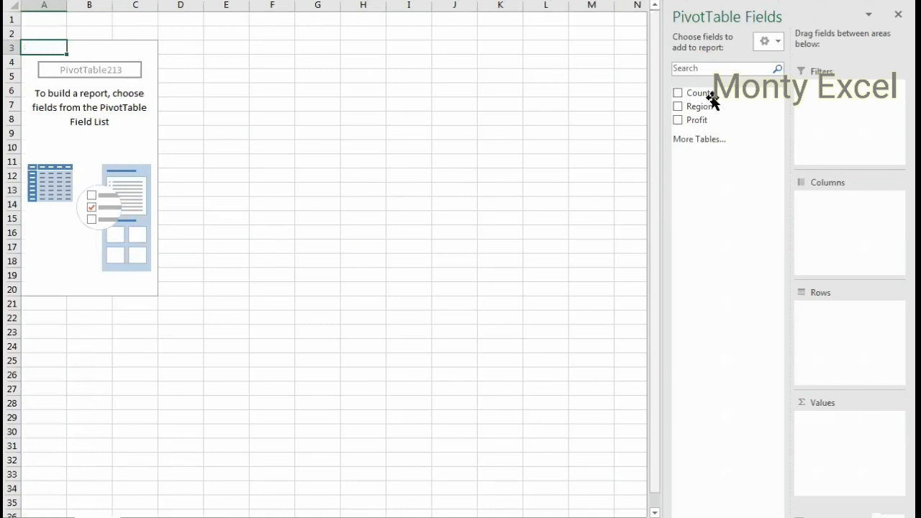
pyautogui.moveTo(712, 100); pyautogui.dragTo(866, 433)
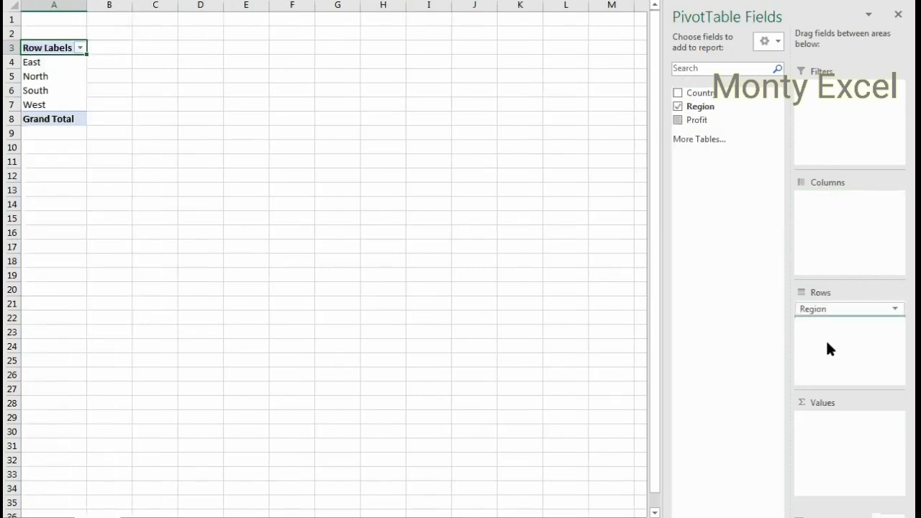
pyautogui.moveTo(721, 98); pyautogui.dragTo(852, 176)
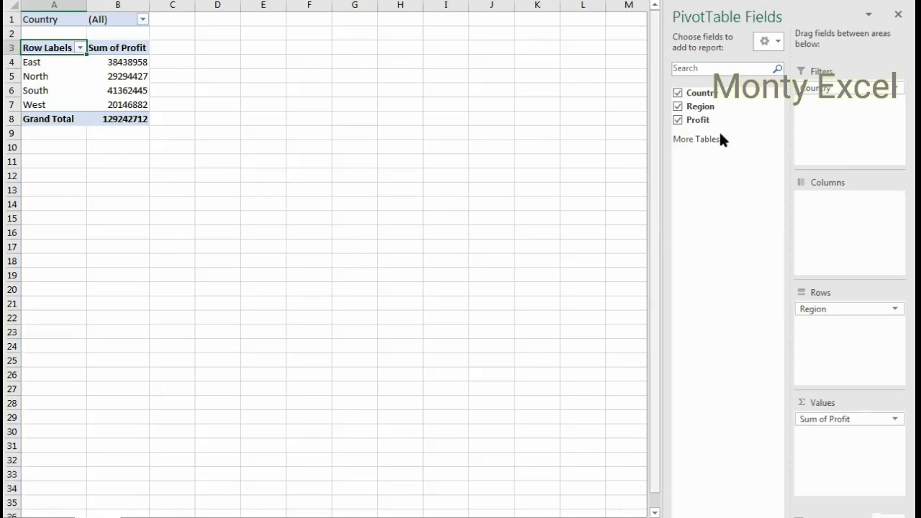
# - Try filtering the new pivot table's Country field to Algeria
pyautogui.click(144, 19)
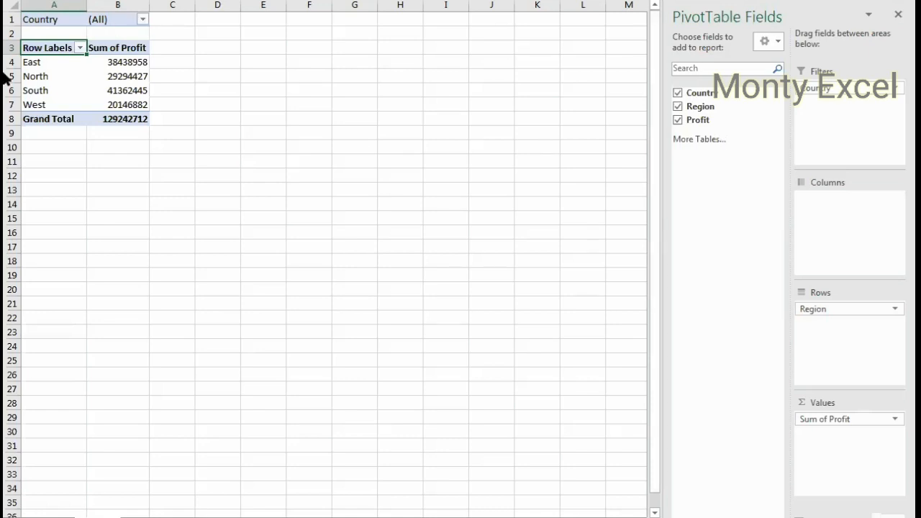
pyautogui.click(70, 196)
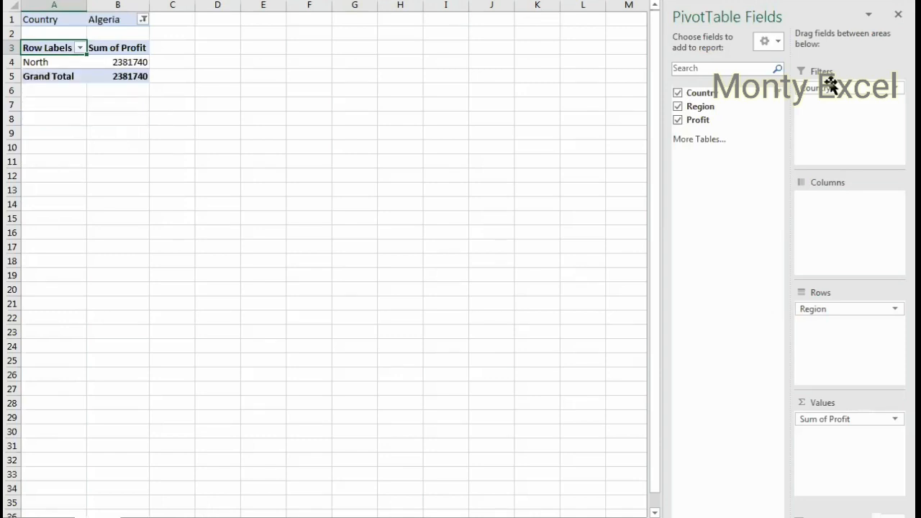
pyautogui.hotkey('ctrl', 'z')
# - Rearrange the pivot table so that Country is in rows and Region is the report filter, keeping all regions selected
pyautogui.moveTo(823, 93); pyautogui.dragTo(833, 131)
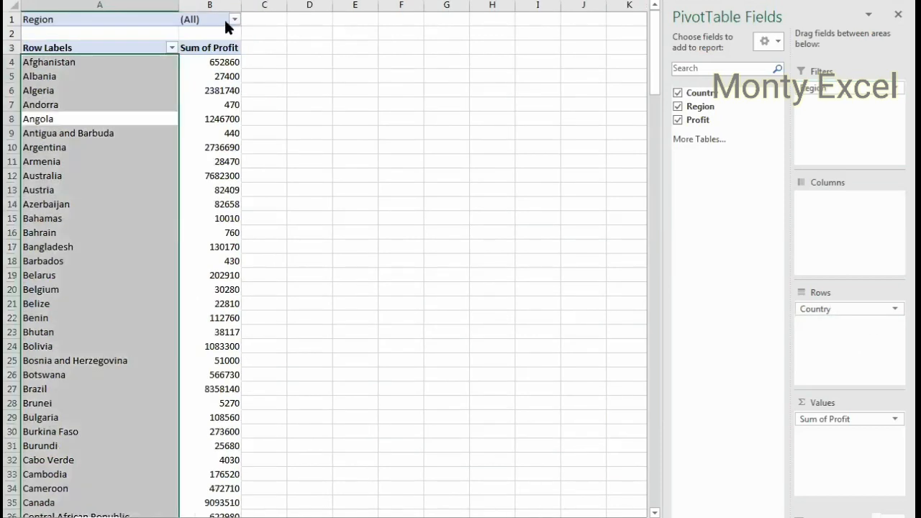
pyautogui.click(234, 19)
pyautogui.press('Escape')
# - Generate separate report filter pages for every Region of the country profit pivot table
pyautogui.click(39, 1)
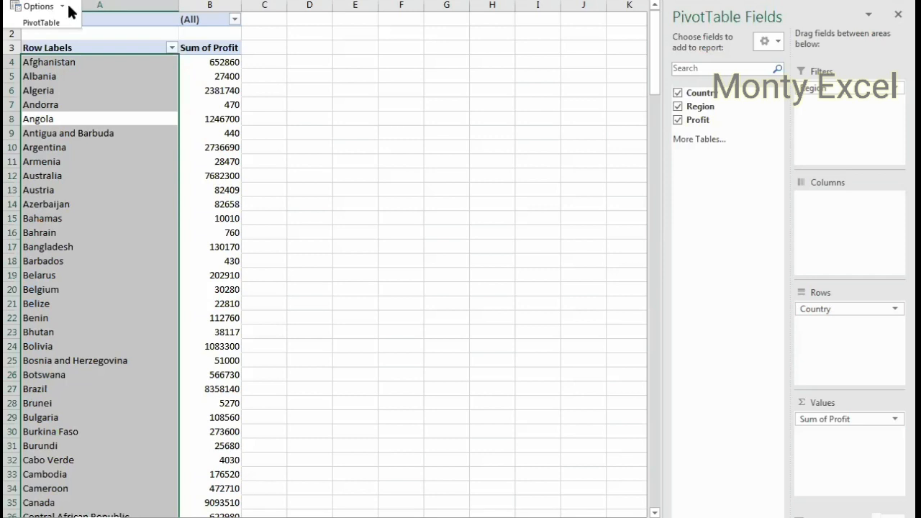
pyautogui.click(60, 8)
pyautogui.click(60, 42)
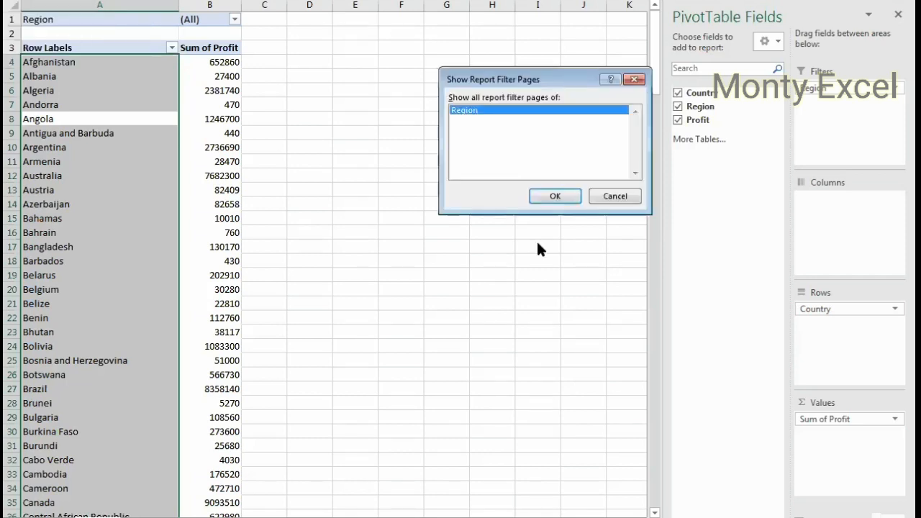
pyautogui.click(571, 193)
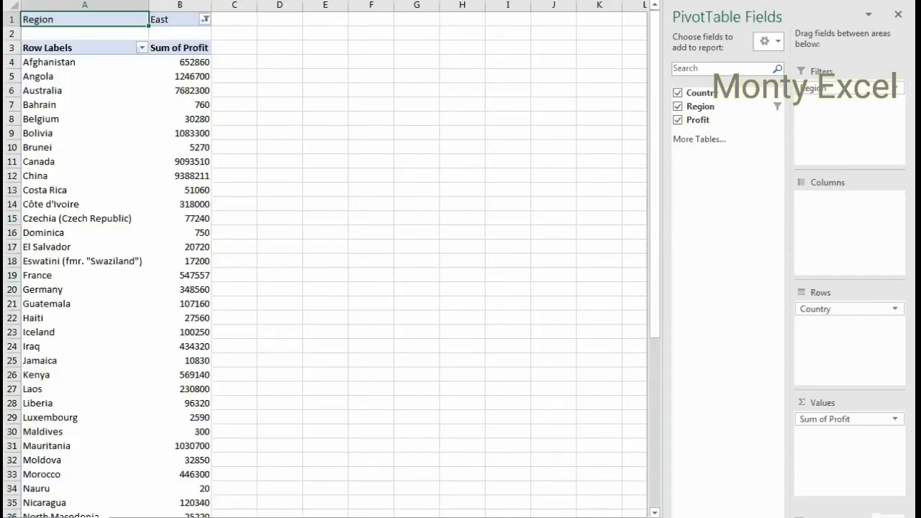
pyautogui.hotkey('ctrl', 'w')
pyautogui.click(458, 226)
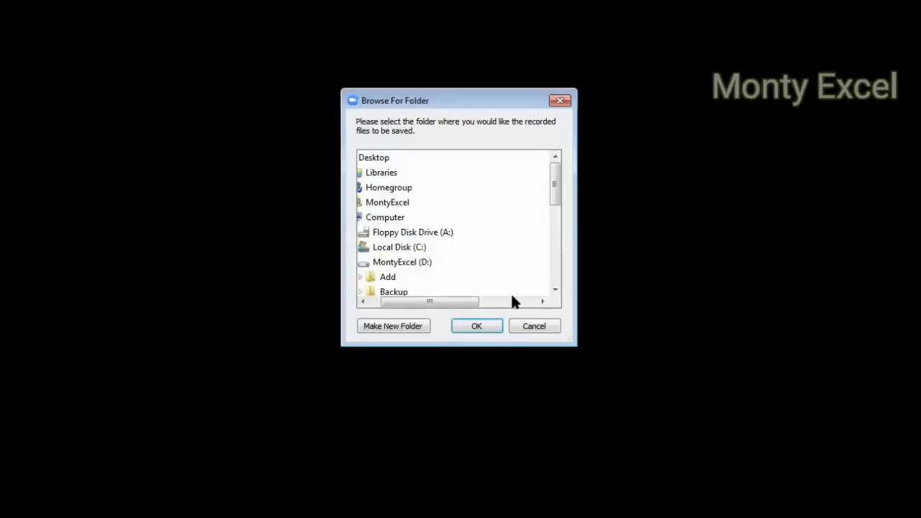
pyautogui.moveTo(555, 189); pyautogui.dragTo(551, 227)
pyautogui.click(475, 328)
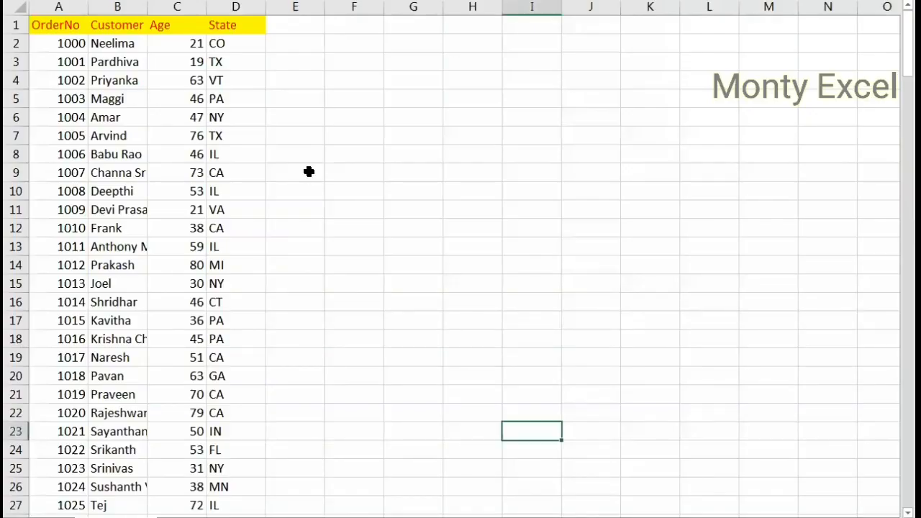
# - Look through the three order worksheets holding customer, product and sale data linked by the OrderNo column
pyautogui.hotkey('ctrl', 'Home')
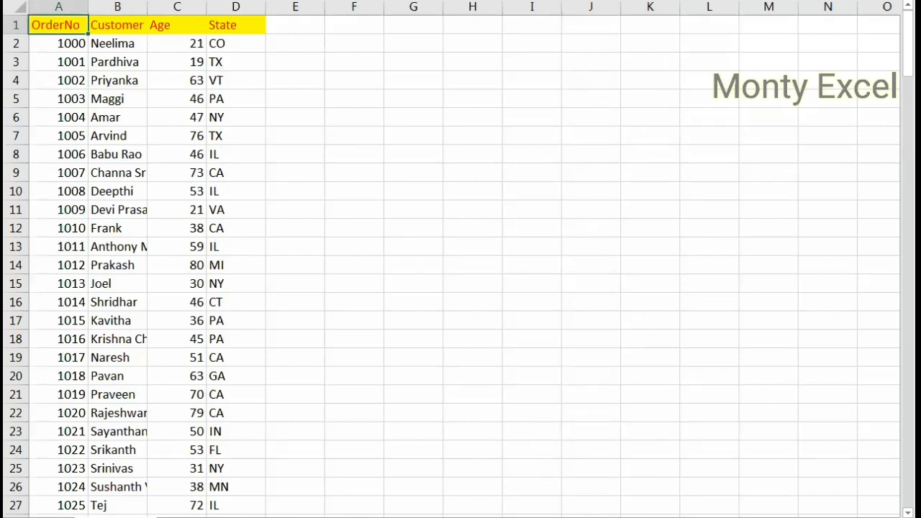
pyautogui.hotkey('ctrl', 'End')
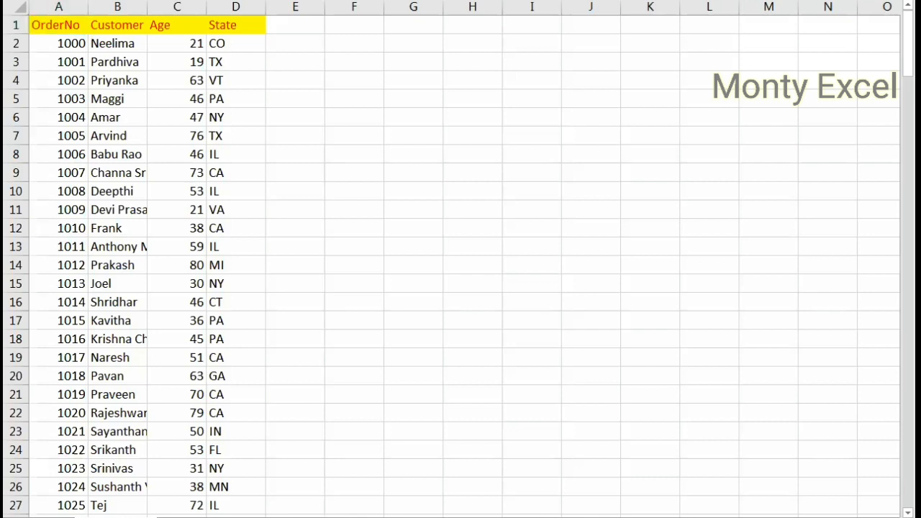
pyautogui.hotkey('ctrl', 'Home')
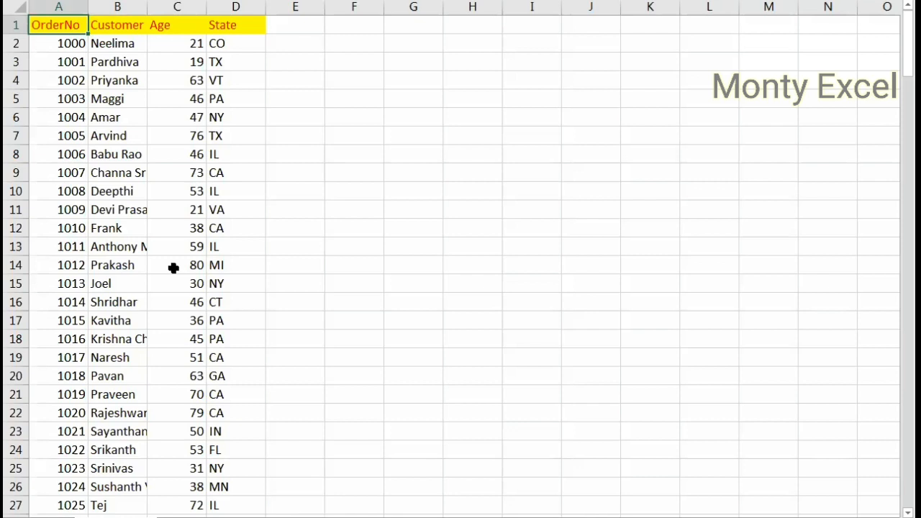
pyautogui.hotkey('ctrl', 'pagedown')
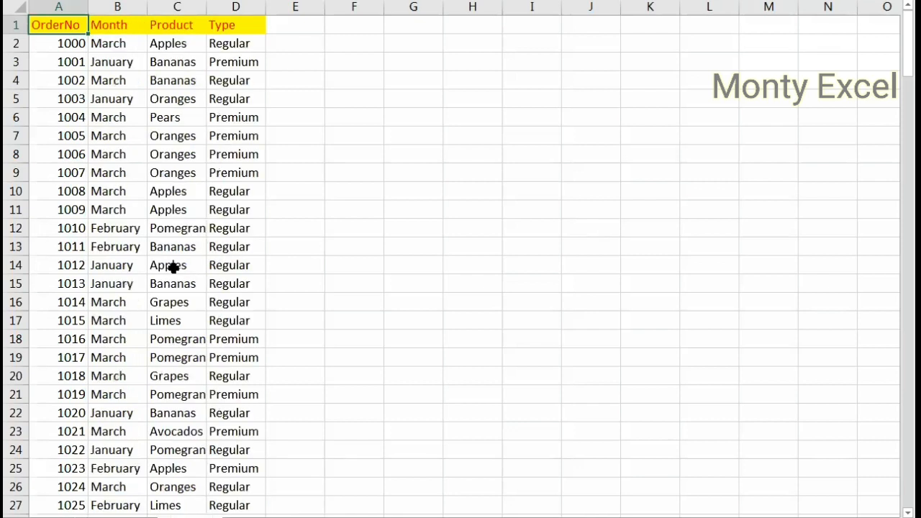
pyautogui.hotkey('ctrl', 'pagedown')
pyautogui.hotkey('ctrl', 'pagedown')
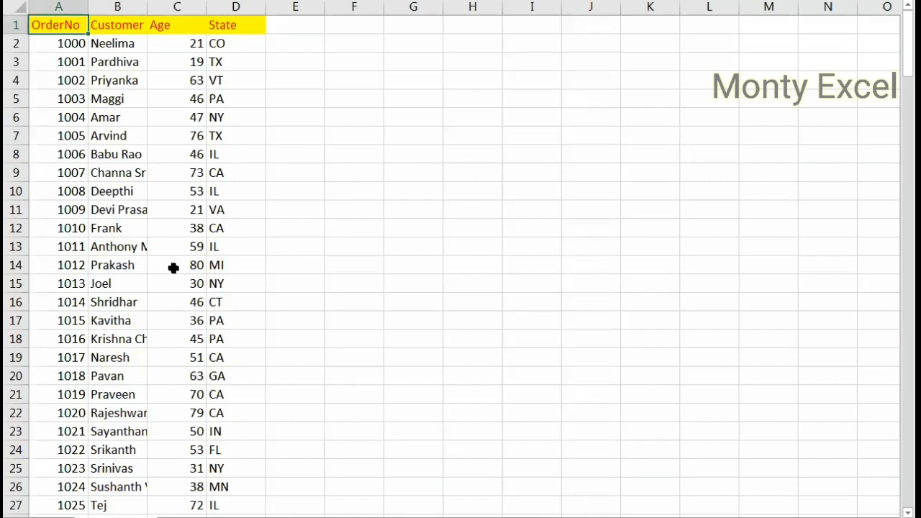
pyautogui.hotkey('ctrl', 'pagedown')
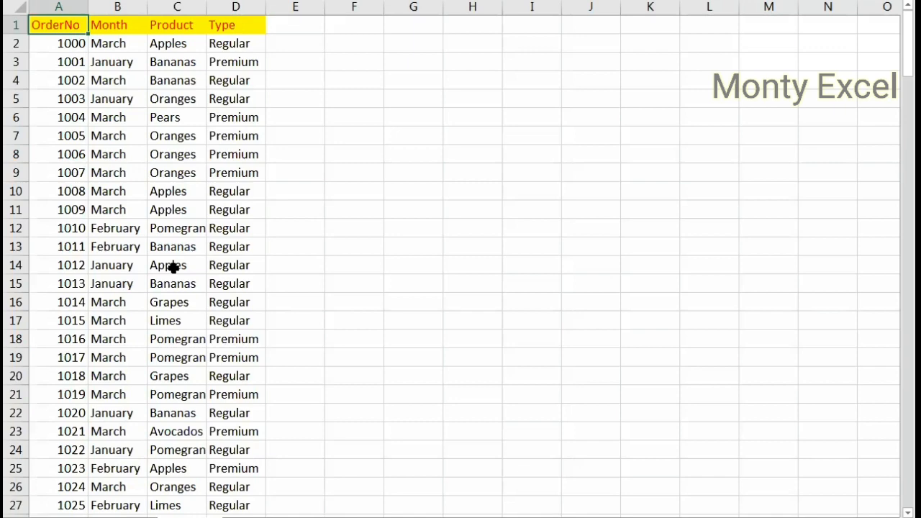
pyautogui.scroll(3, 294, 92)
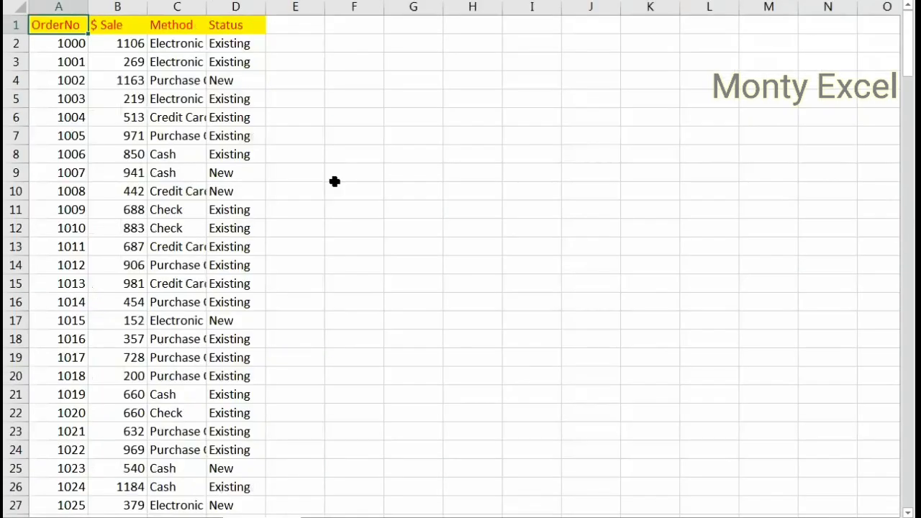
pyautogui.scroll(3, 205, 62)
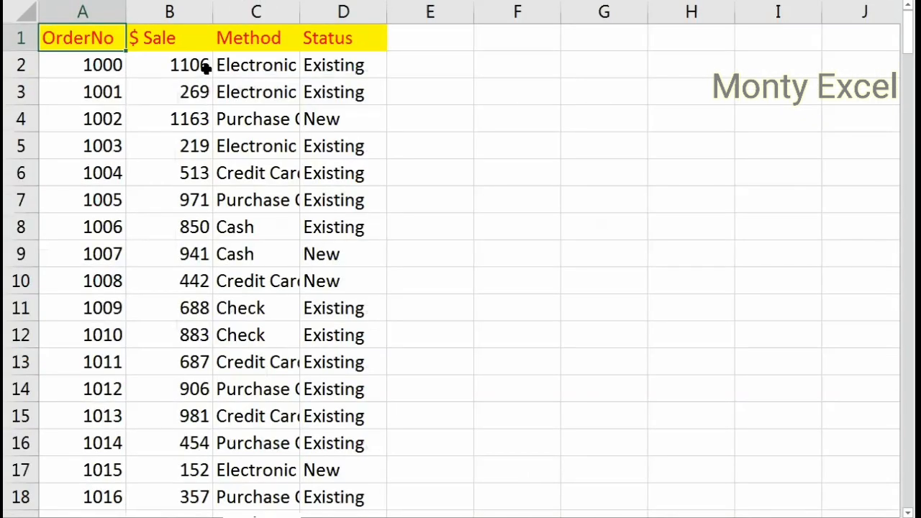
# - Examine the $ Sale, Method and Status columns, the Customer, Age and State columns, and the product sheet
pyautogui.click(209, 72)
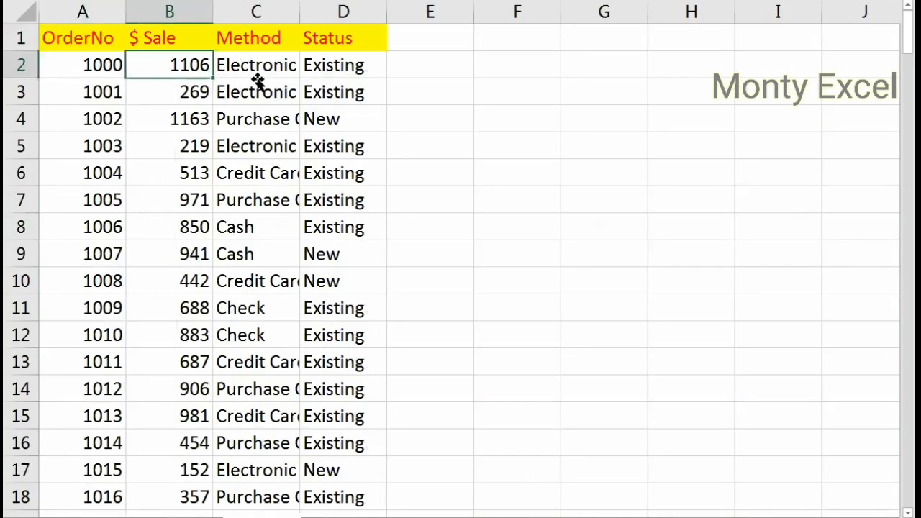
pyautogui.click(288, 81)
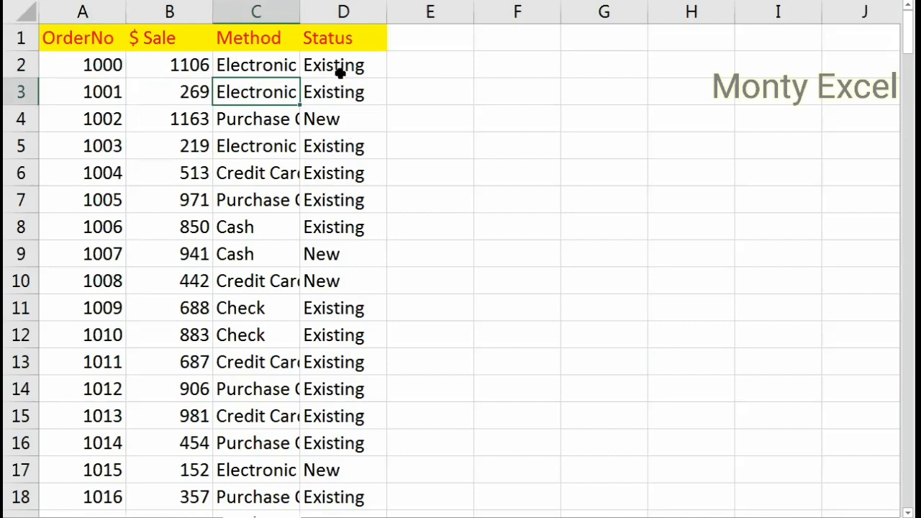
pyautogui.moveTo(341, 72); pyautogui.dragTo(343, 144)
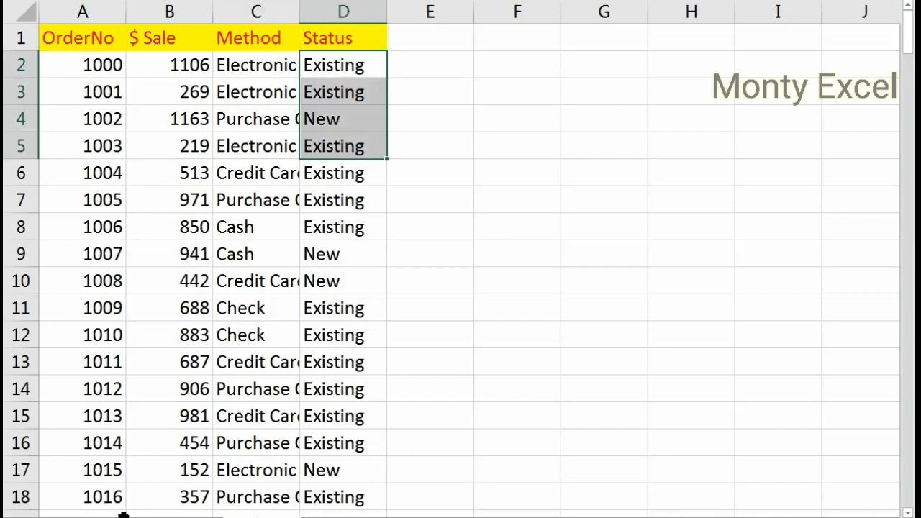
pyautogui.hotkey('ctrl', 'pagedown')
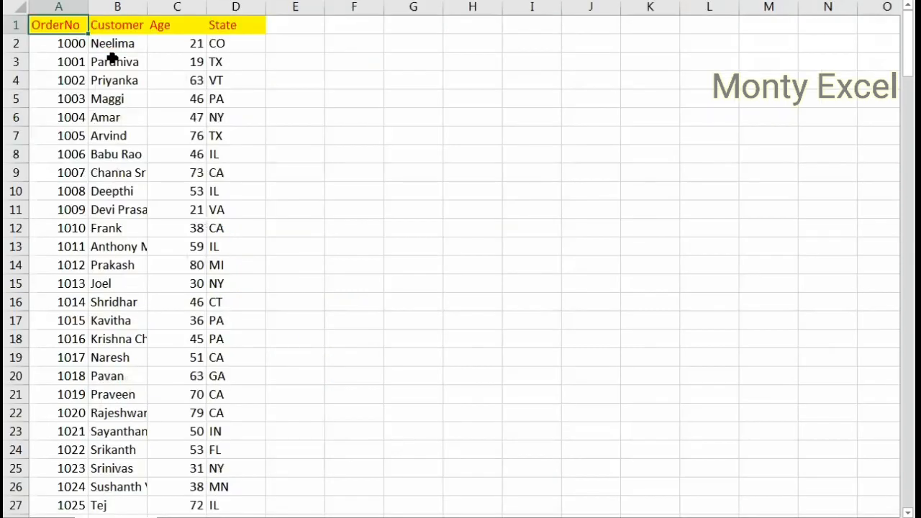
pyautogui.click(116, 80)
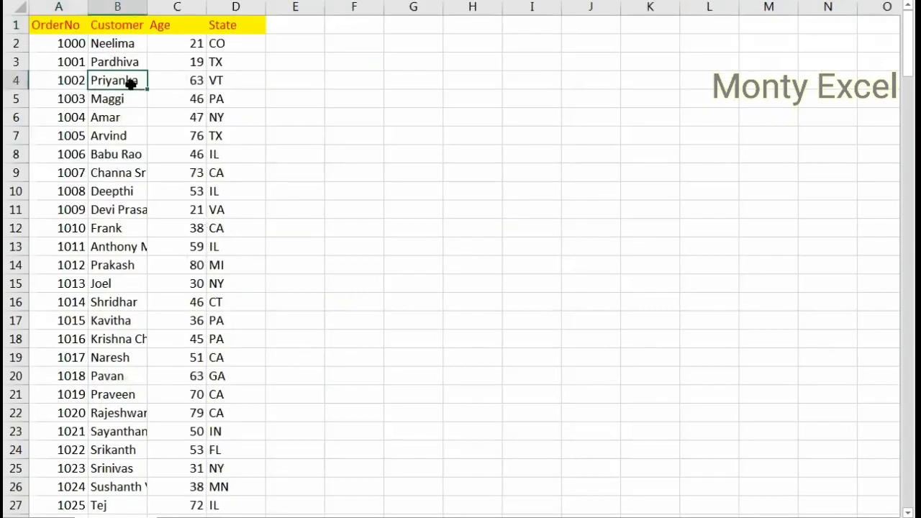
pyautogui.click(189, 81)
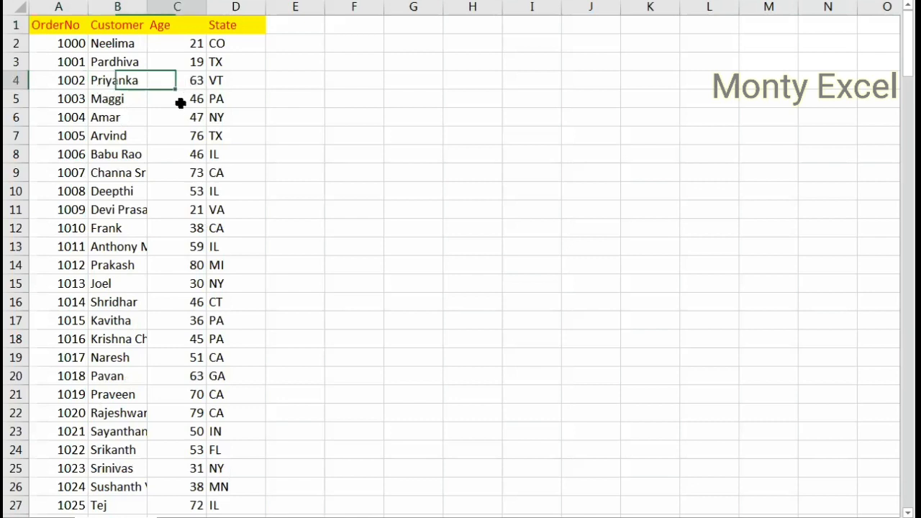
pyautogui.click(237, 81)
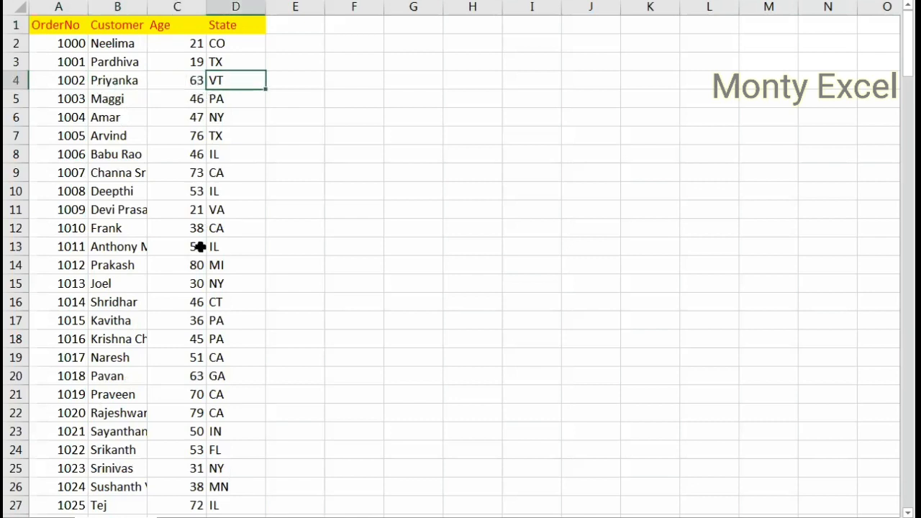
pyautogui.click(353, 346)
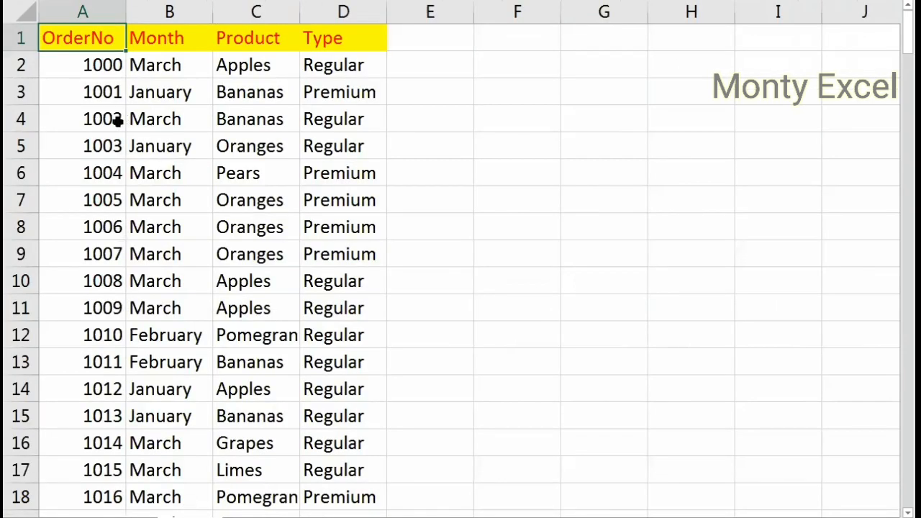
pyautogui.scroll(3, 89, 120)
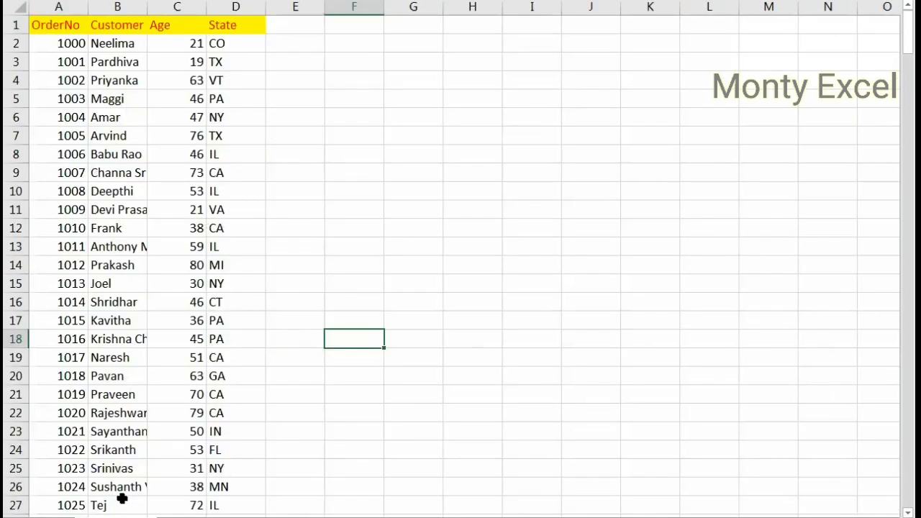
# - Copy the order number in A4 of the customer sheet and go to the Month, Product and Type sheet
pyautogui.hotkey('ctrl', 'Home')
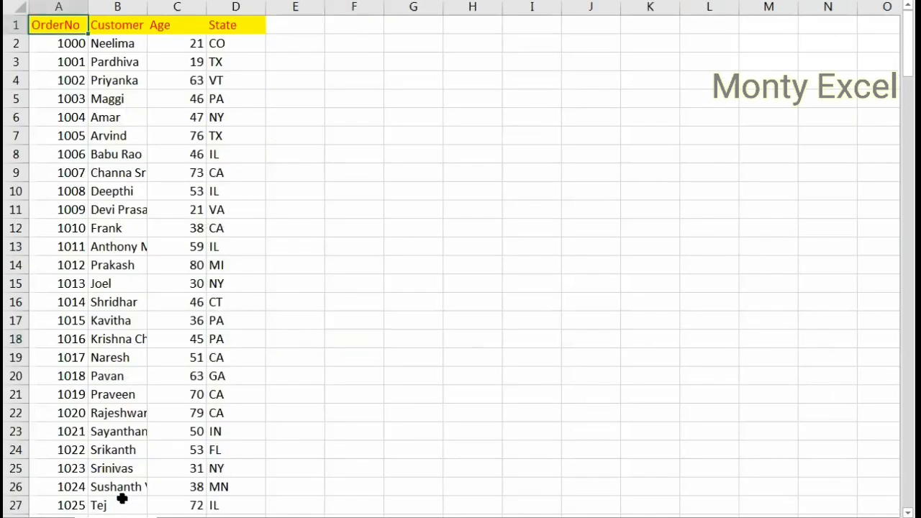
pyautogui.press('Down')
pyautogui.press('Down')
pyautogui.press('Down')
pyautogui.hotkey('ctrl', 'pagedown')
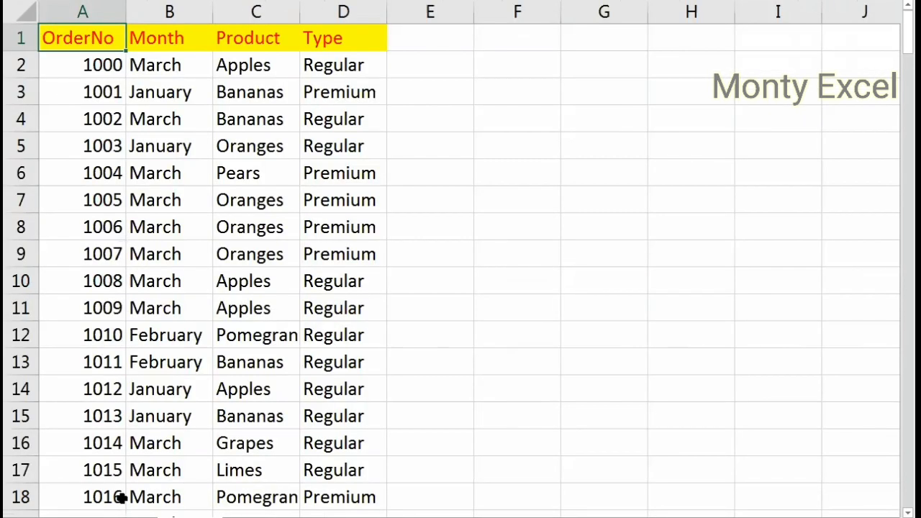
# - Find the copied order number on the product sheet and select its record across A4:D4
pyautogui.hotkey('ctrl', 'f')
pyautogui.write('1002')
pyautogui.press('Return')
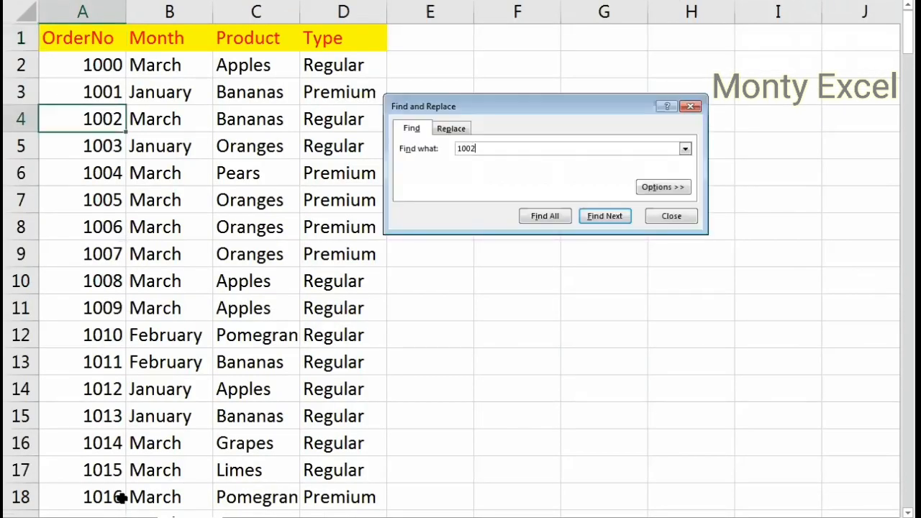
pyautogui.press('Escape')
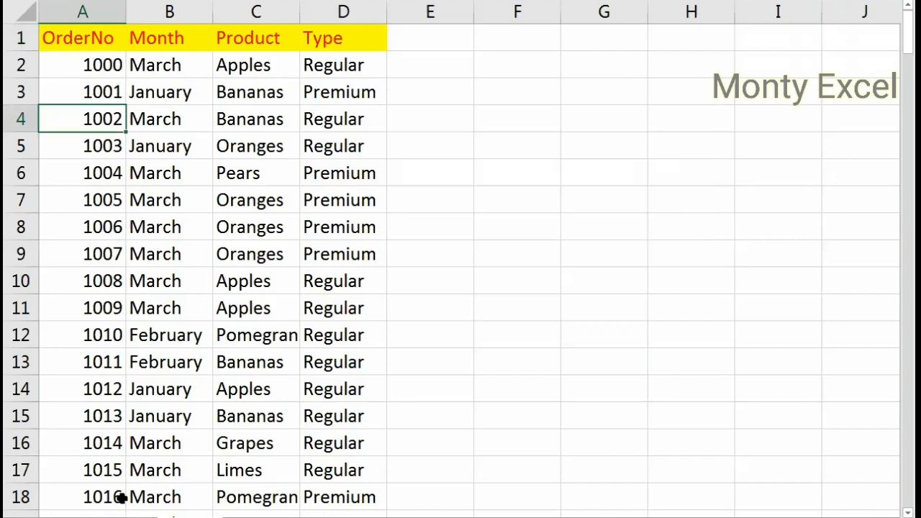
pyautogui.hotkey('shift', 'Right')
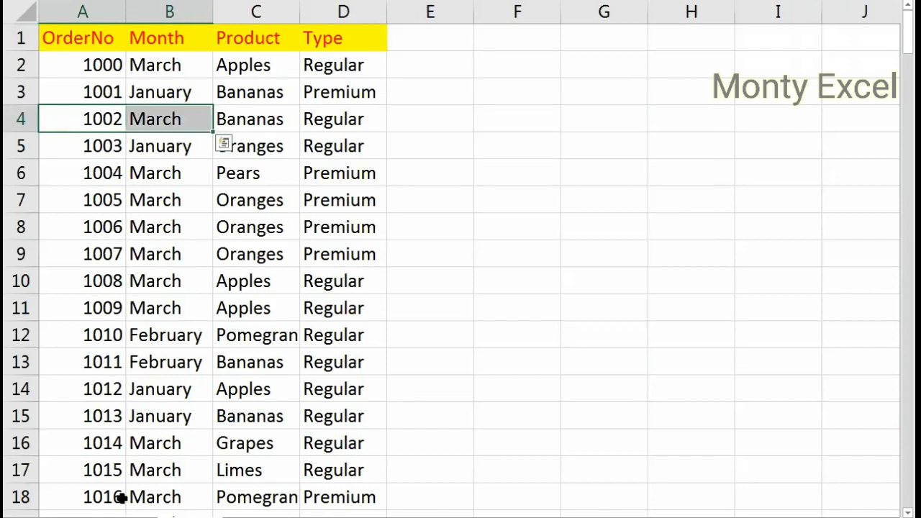
pyautogui.hotkey('shift', 'Right')
pyautogui.hotkey('shift', 'Right')
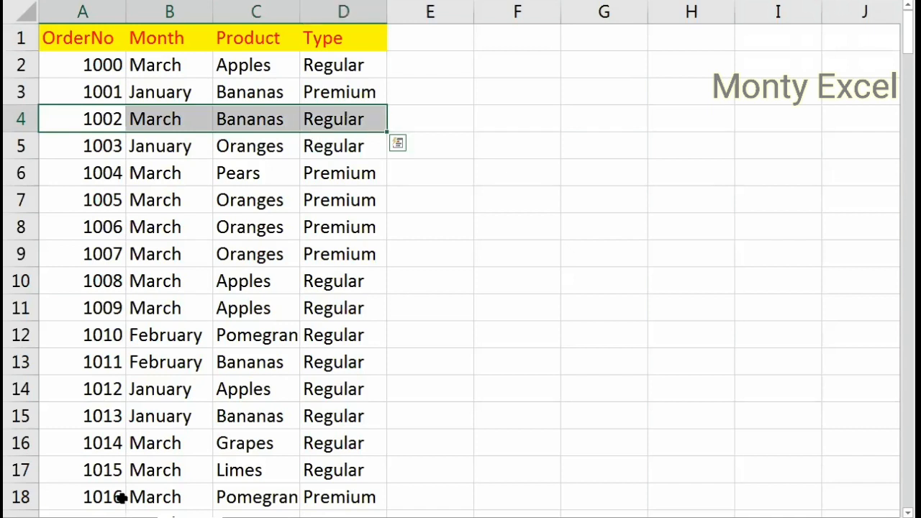
# - Find the same order number on the sales sheet and go through its $ Sale, Method and Status values
pyautogui.hotkey('ctrl', 'Home')
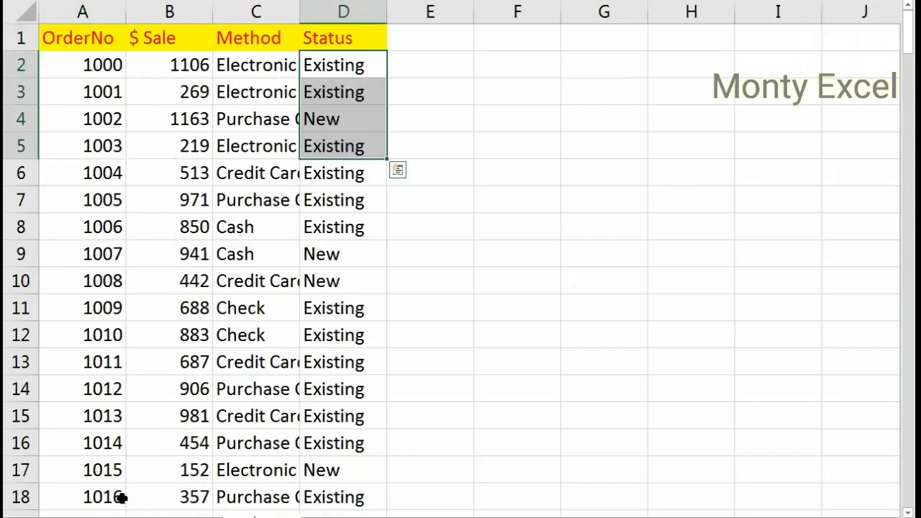
pyautogui.hotkey('ctrl', 'Home')
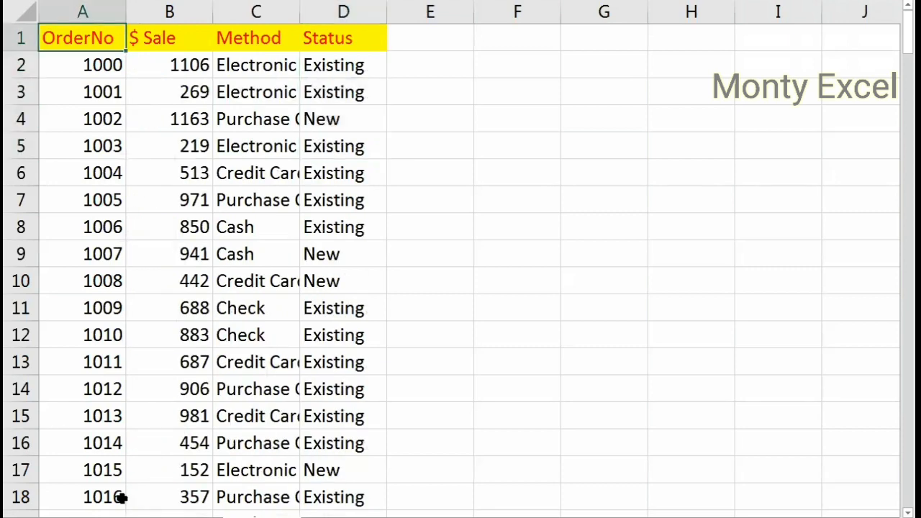
pyautogui.hotkey('ctrl', 'f')
pyautogui.press('Return')
pyautogui.press('Escape')
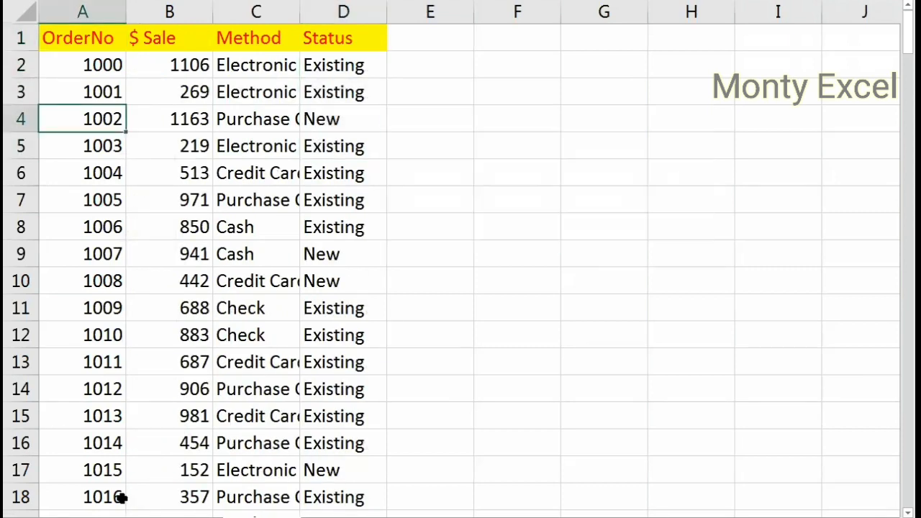
pyautogui.press('Right')
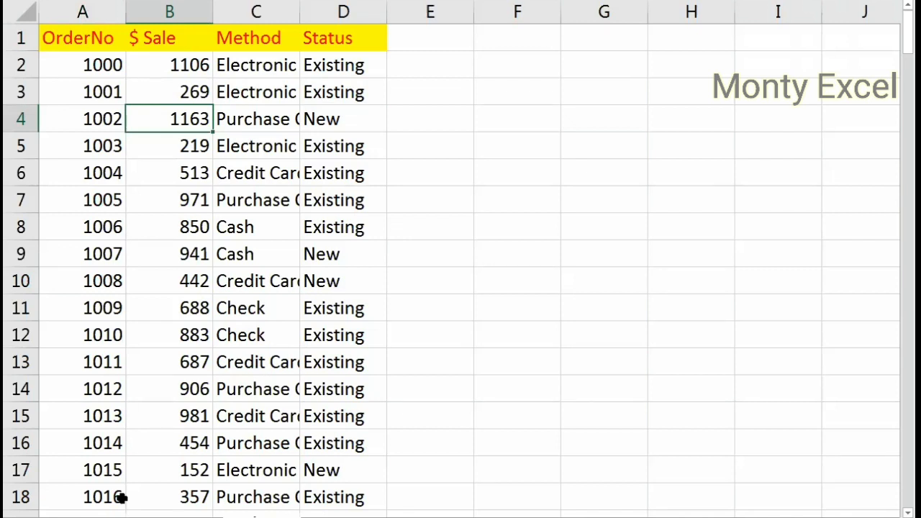
pyautogui.press('Right')
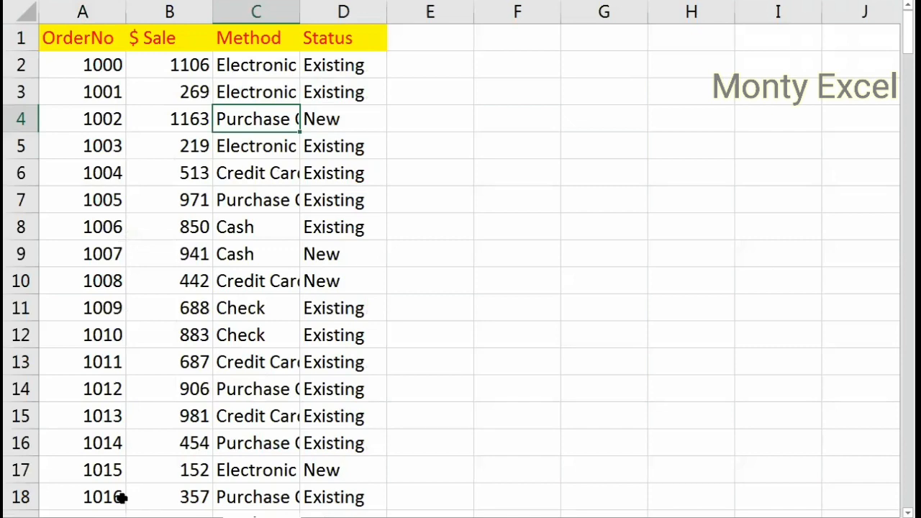
pyautogui.press('Right')
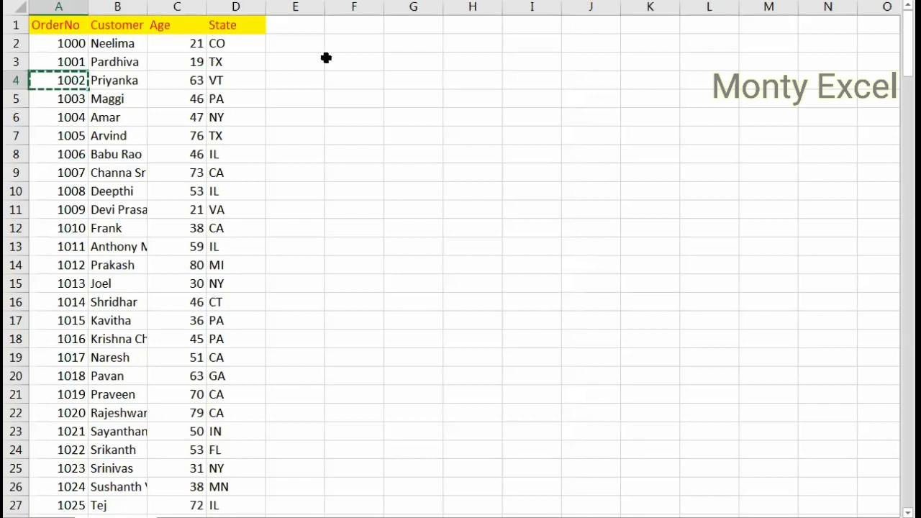
# - Start a VLOOKUP formula in E2 of the customer sheet with the order number in A2 as lookup value
pyautogui.press('Up')
pyautogui.press('Up')
pyautogui.press('Right')
pyautogui.press('Right')
pyautogui.press('Right')
pyautogui.press('Right')
pyautogui.write('=VLO')
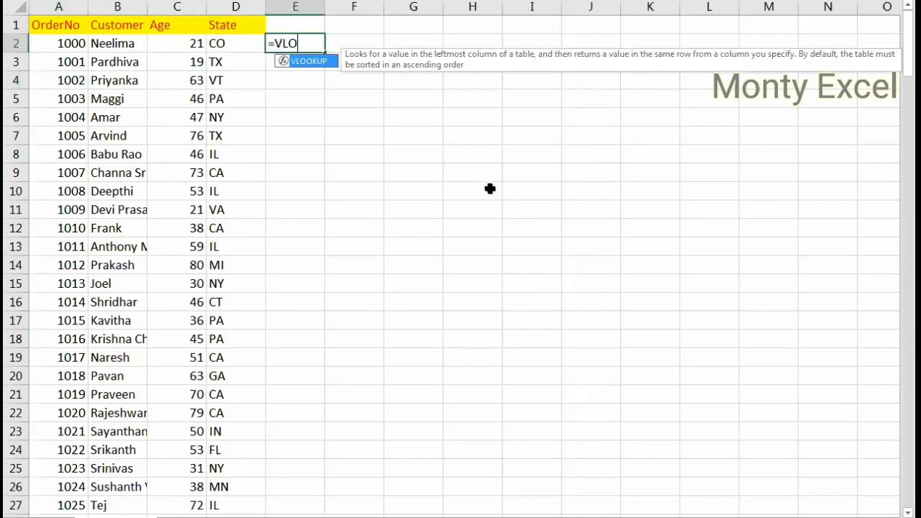
pyautogui.press('Tab')
pyautogui.press('Left')
pyautogui.press('Left')
pyautogui.press('Left')
pyautogui.press('Left')
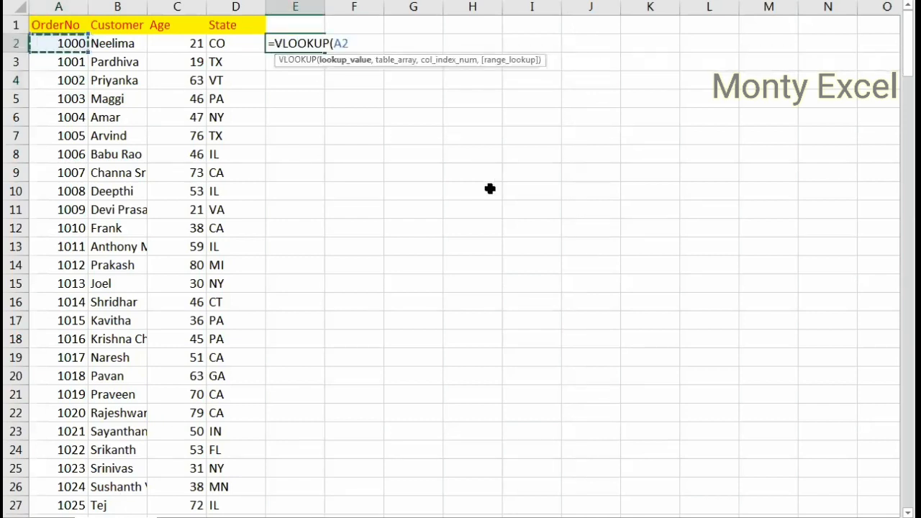
# - Complete the lookup with columns $A:$D of the Order Data sheet, column index 2 and exact match 0
pyautogui.write(',')
pyautogui.hotkey('ctrl', 'pagedown')
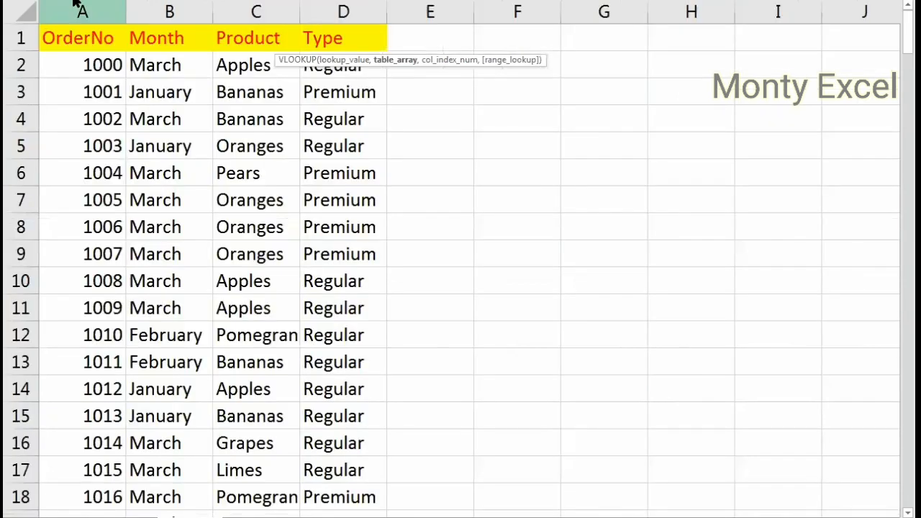
pyautogui.moveTo(321, 34); pyautogui.dragTo(356, 36)
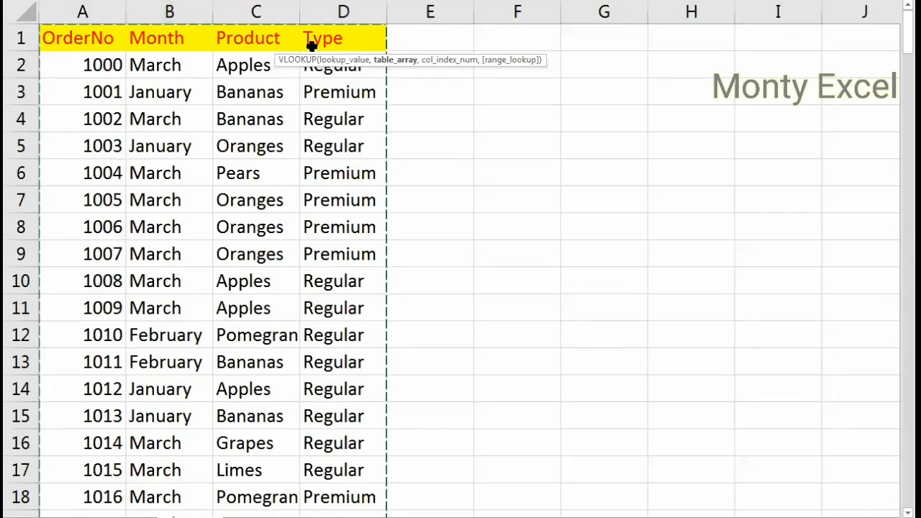
pyautogui.write(',4,')
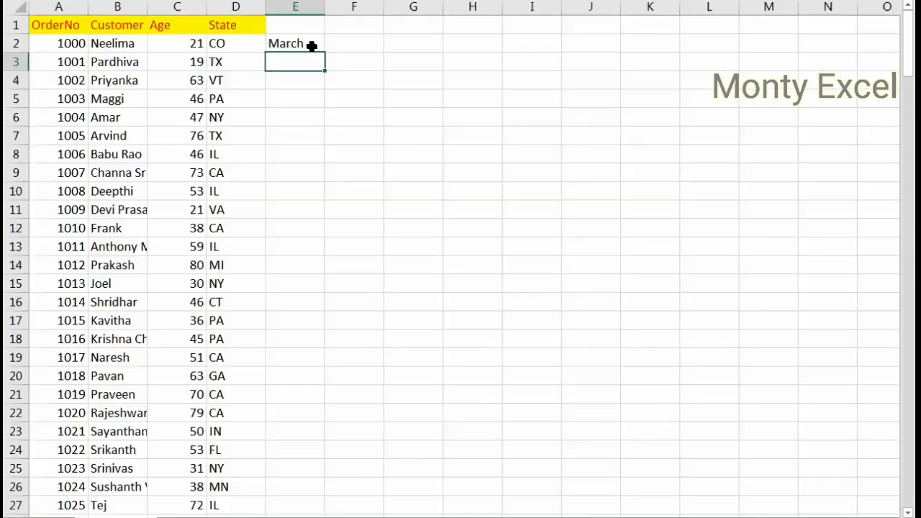
# - Set the column index of the VLOOKUP formula in E2 to 3
pyautogui.click(312, 46)
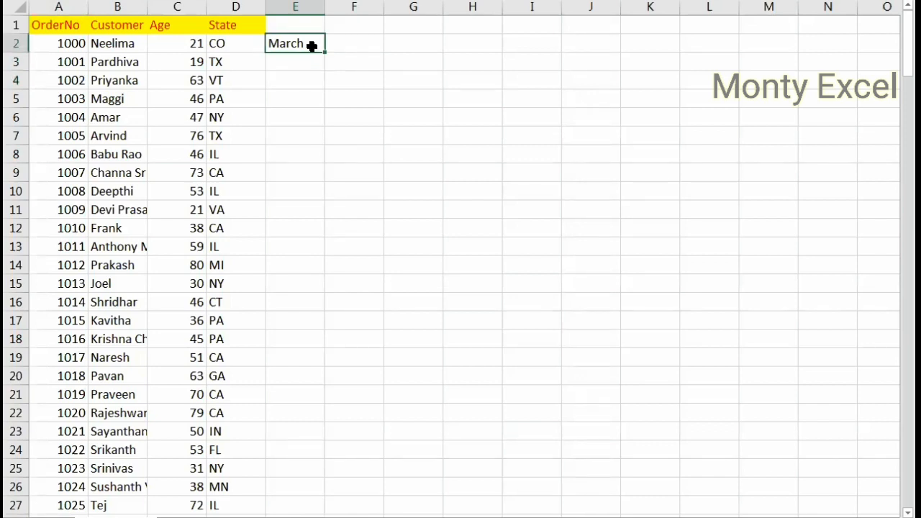
pyautogui.doubleClick(311, 46)
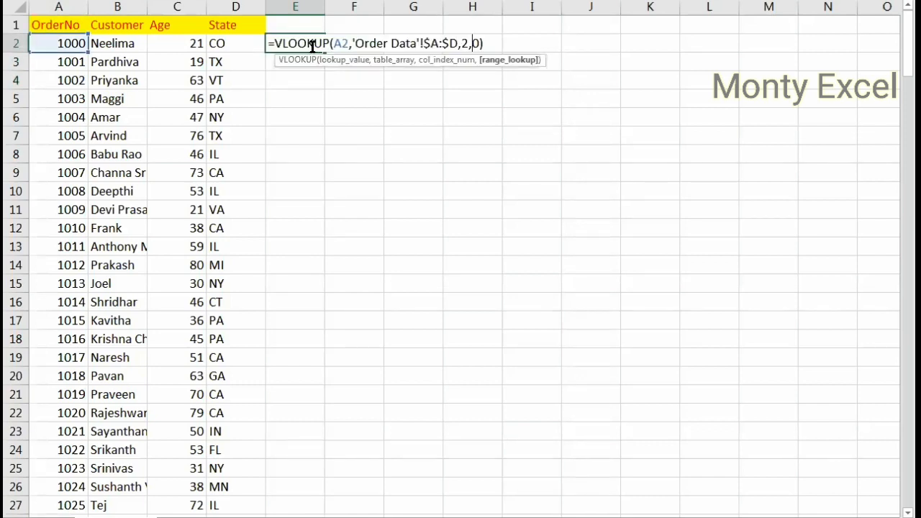
pyautogui.press('Left')
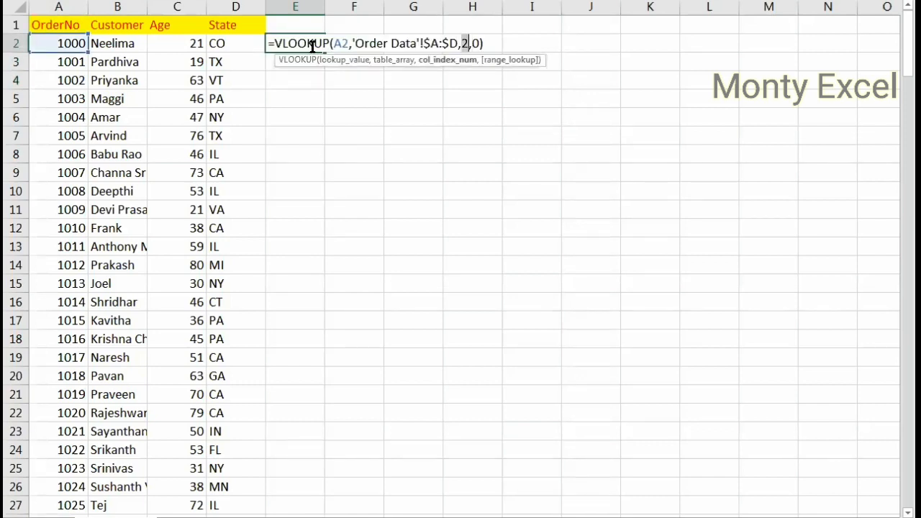
pyautogui.press('Return')
# - Set the column index of the VLOOKUP formula in E2 to 4
pyautogui.doubleClick(311, 46)
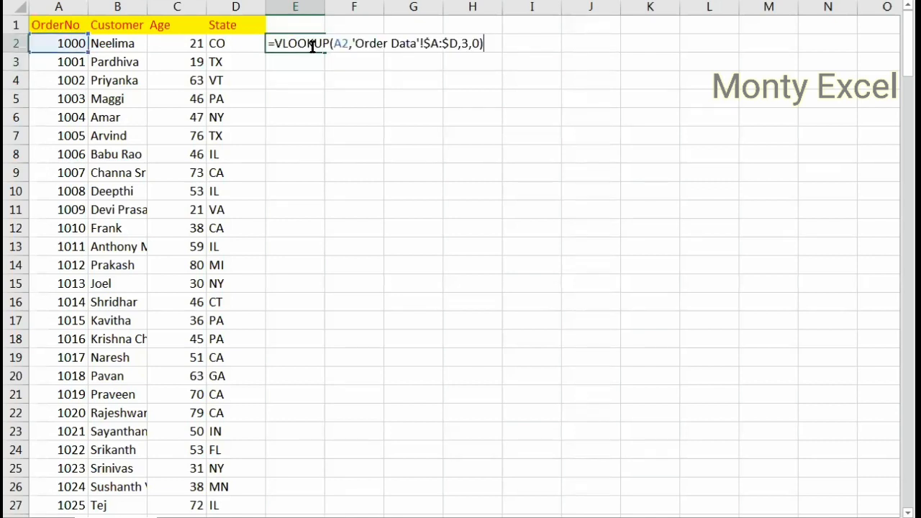
pyautogui.press('Left')
pyautogui.press('Left')
pyautogui.press('Left')
pyautogui.hotkey('shift', 'Left')
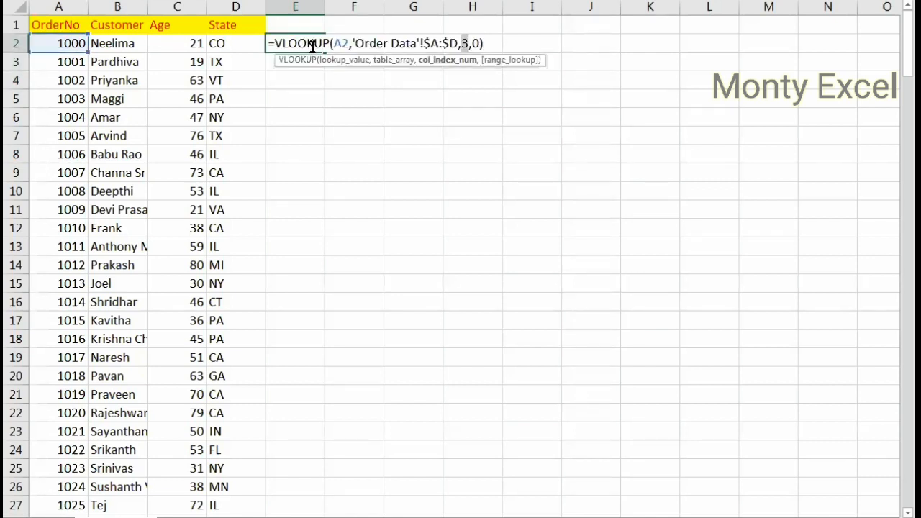
pyautogui.write('4')
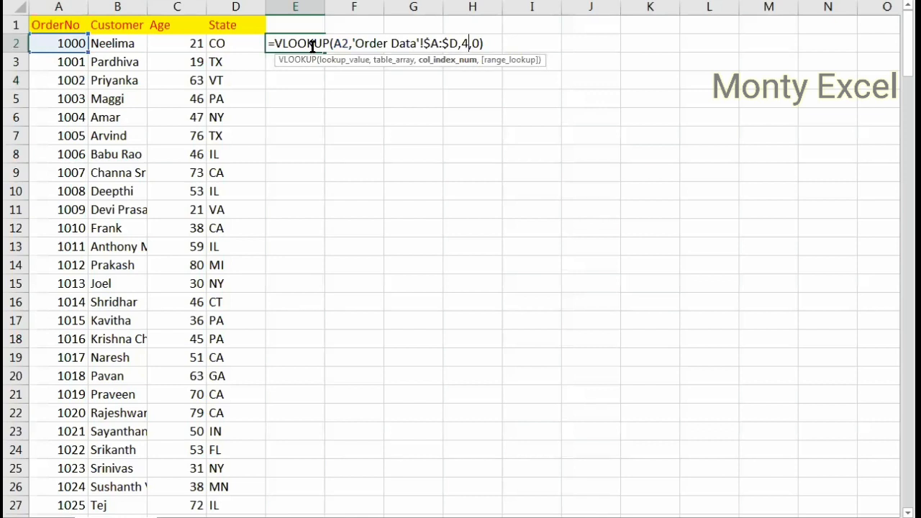
pyautogui.hotkey('ctrl', 'Return')
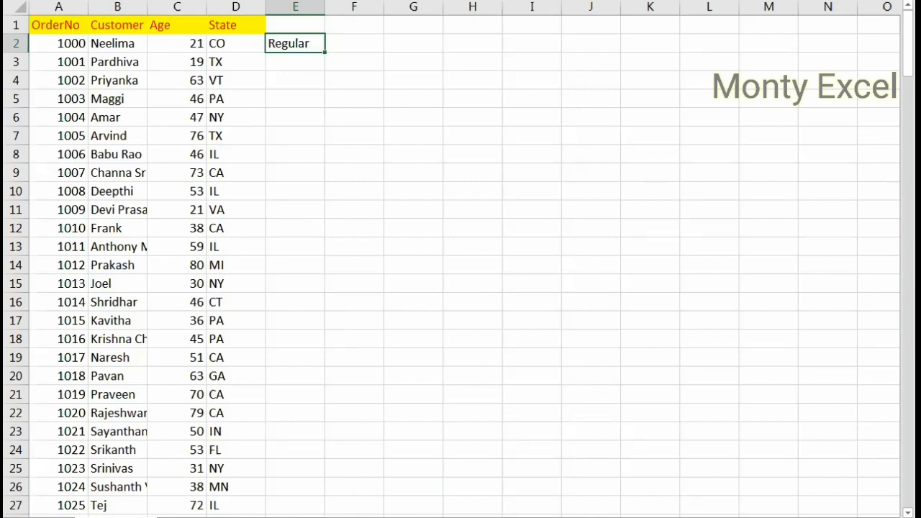
# - Compare the shared OrderNo column across the customer, order and payment sheets
pyautogui.click(60, 6)
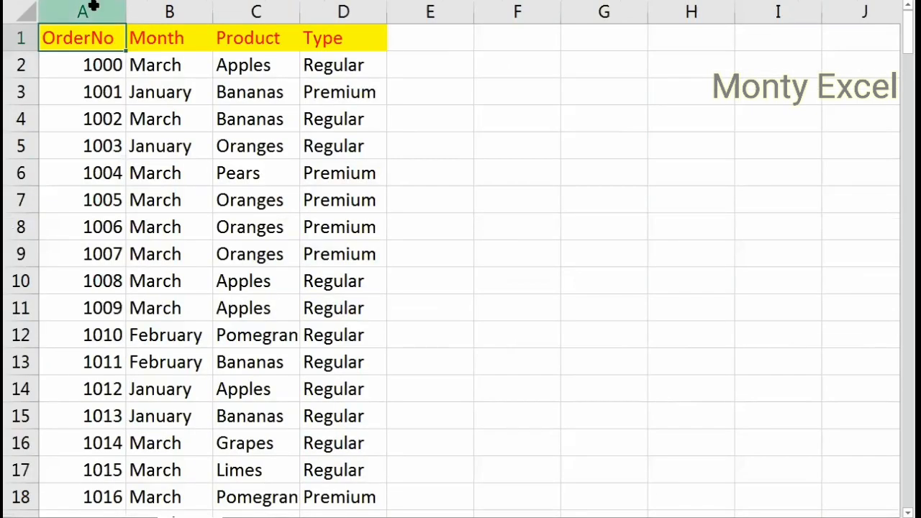
pyautogui.click(92, 7)
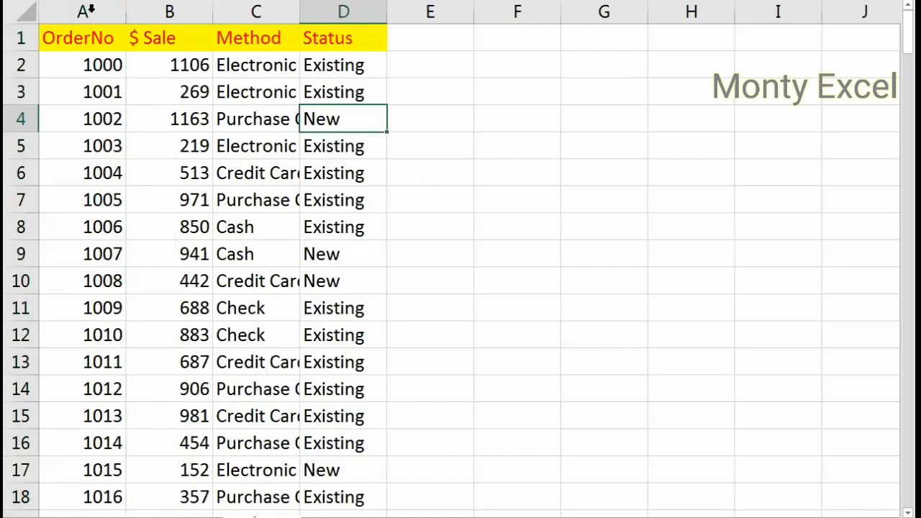
pyautogui.click(84, 11)
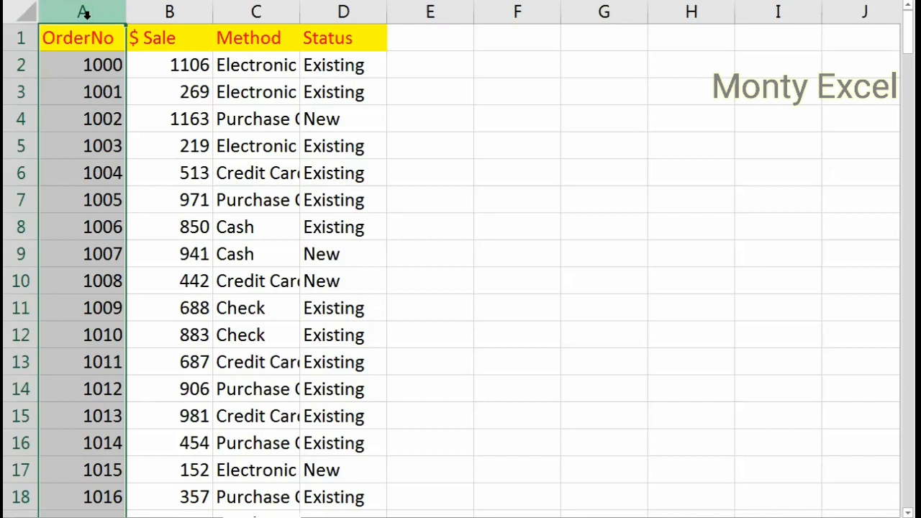
# - Return to the customer sheet and undo the lookup formula entered in E2
pyautogui.hotkey('ctrl', 'pageup')
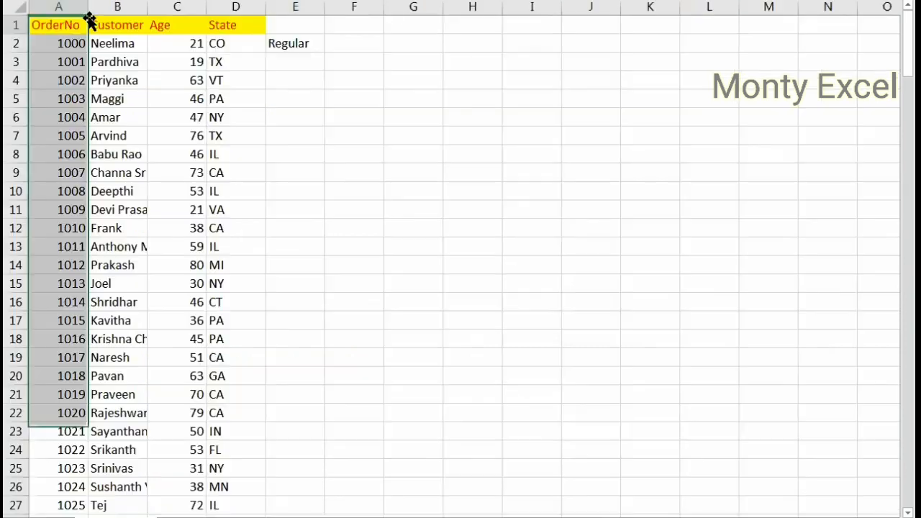
pyautogui.hotkey('ctrl', 'z')
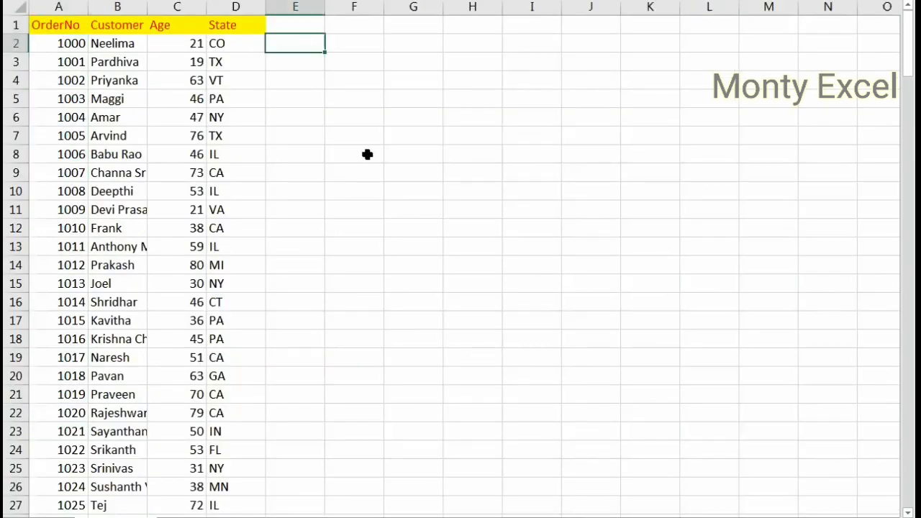
# - Widen the OrderNo column on the customer sheet
pyautogui.keyDown('ctrl'); pyautogui.scroll(1, 307, 189); pyautogui.keyUp('ctrl')
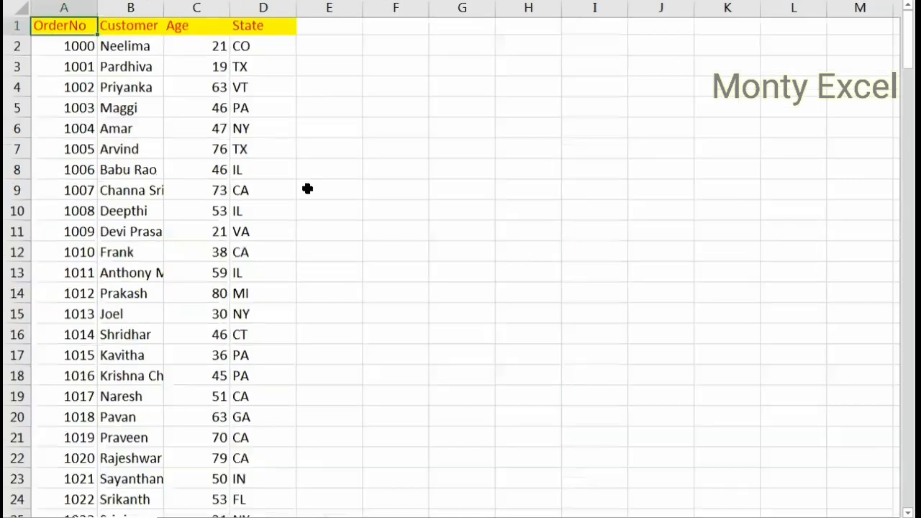
pyautogui.click(93, 29)
pyautogui.moveTo(97, 6); pyautogui.dragTo(136, 6)
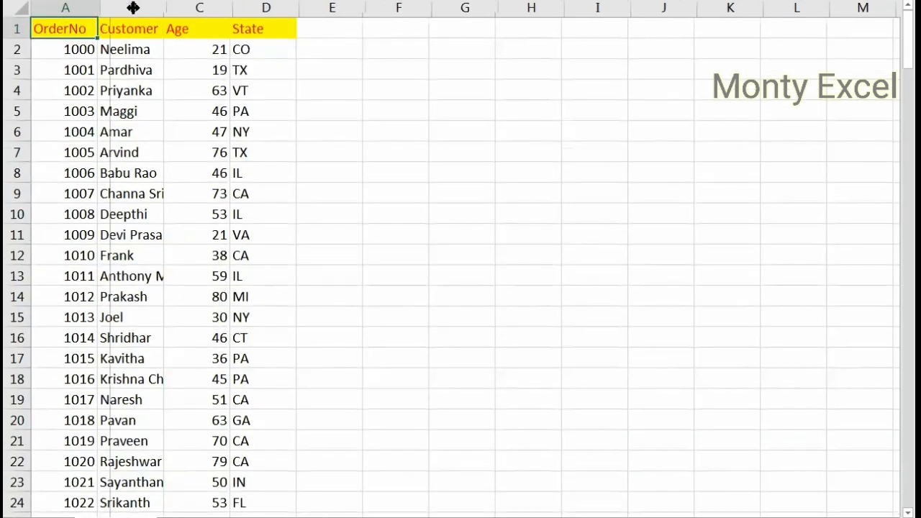
# - Convert the customer data in A1:D201 into a table with headers and name it CUSTOMER
pyautogui.click(128, 132)
pyautogui.hotkey('ctrl', 't')
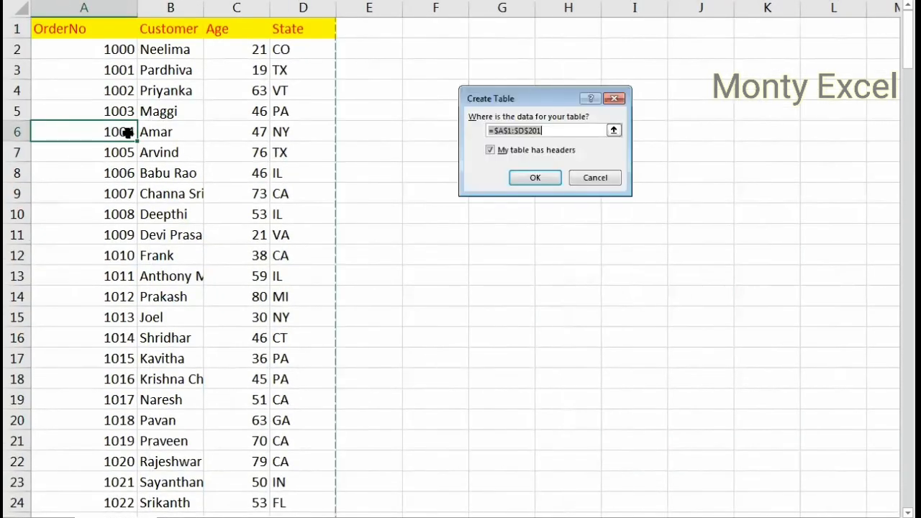
pyautogui.press('Return')
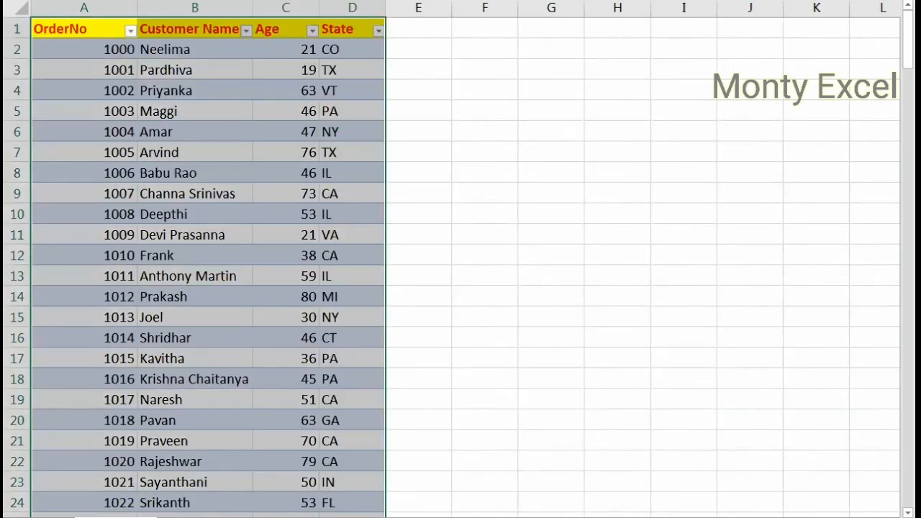
pyautogui.click(231, 144)
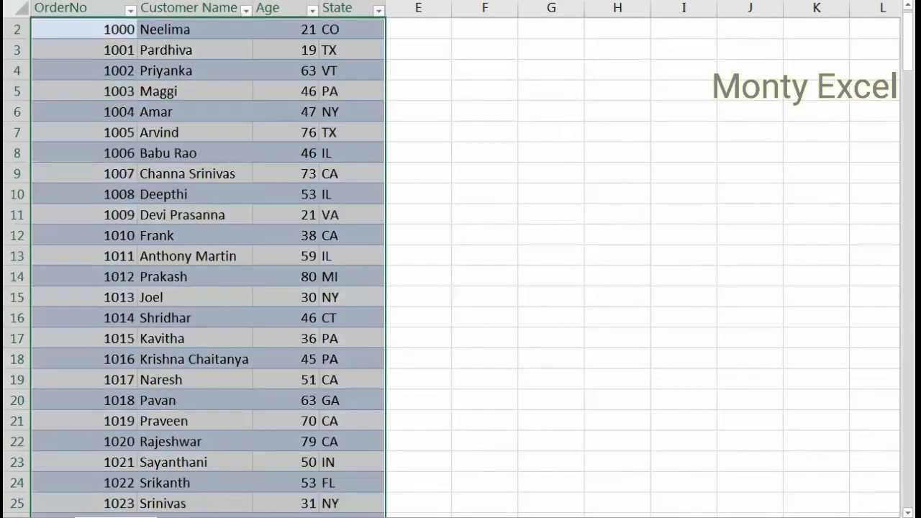
pyautogui.click(484, 214)
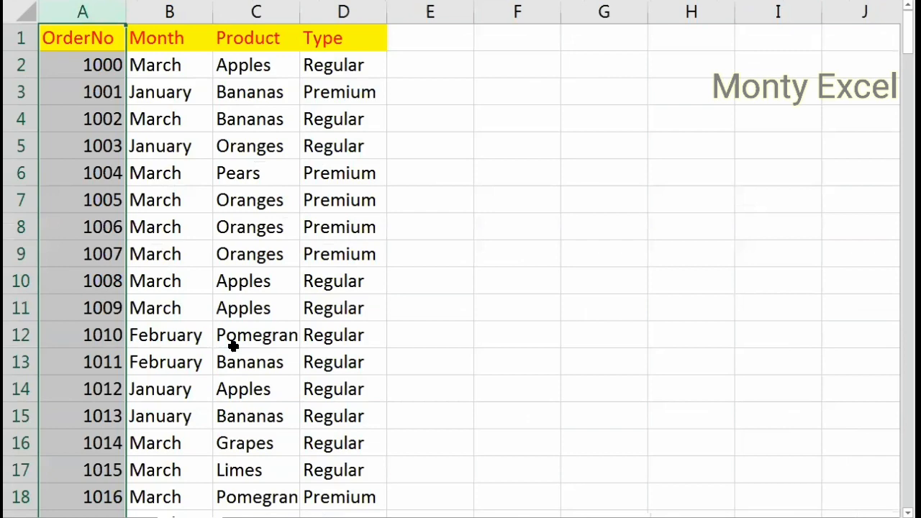
# - Convert the Order Data range A1:D201 into a table with headers and name its whole range ORDER
pyautogui.hotkey('ctrl', 't')
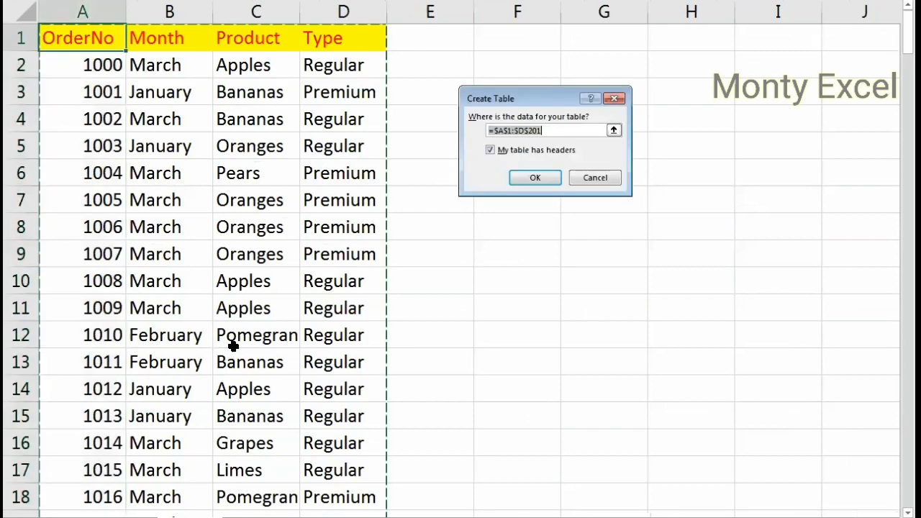
pyautogui.press('Return')
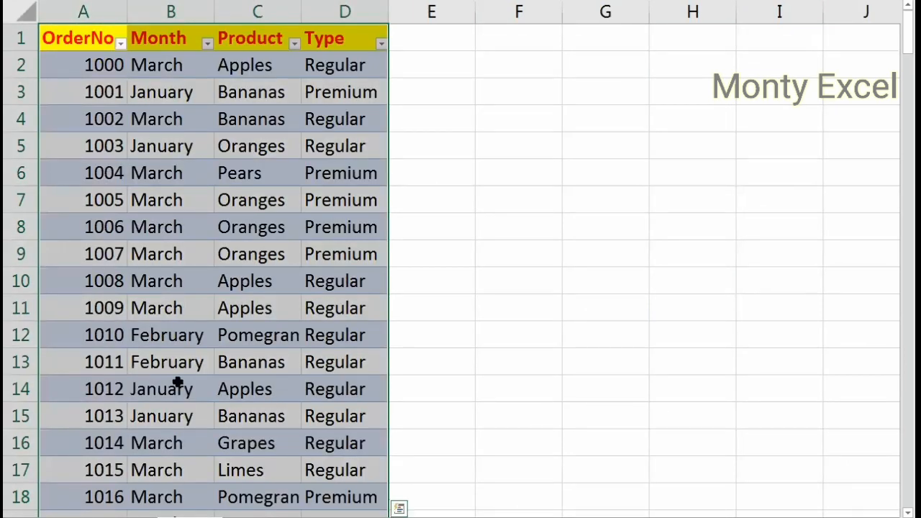
pyautogui.hotkey('ctrl', 'q')
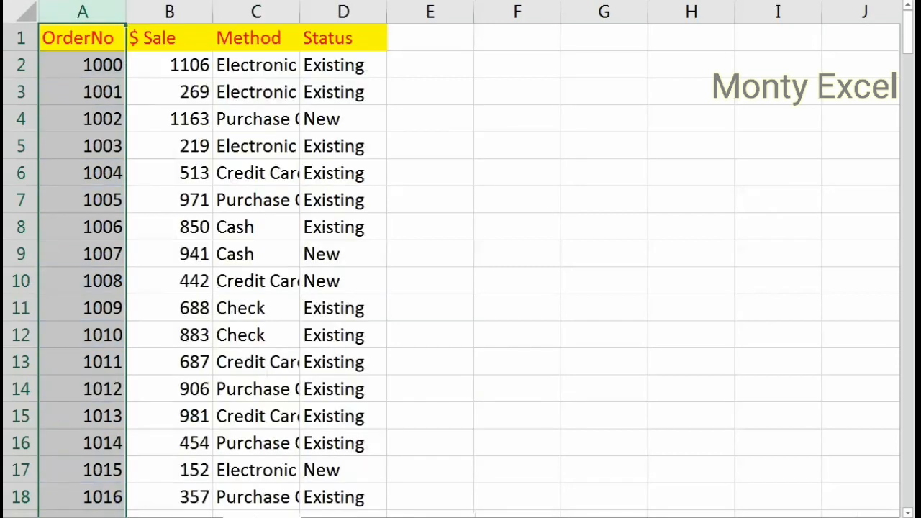
# - Convert the Payment Data range into a table with headers and name its whole range PAYMENTS
pyautogui.click(172, 118)
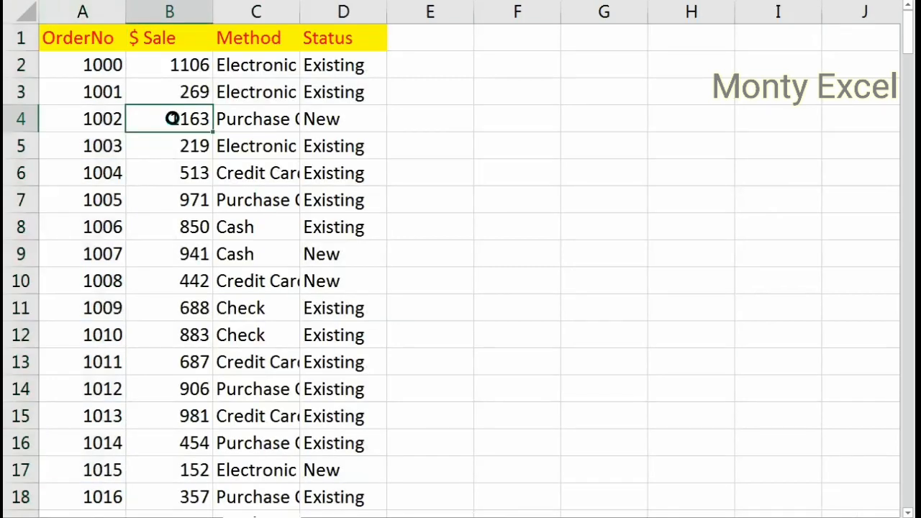
pyautogui.hotkey('ctrl', 't')
pyautogui.press('Return')
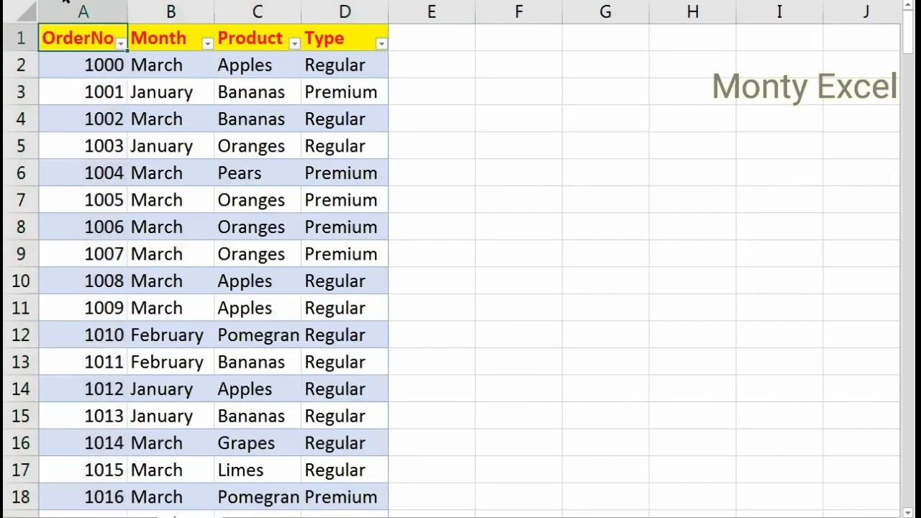
# - Return to the customer table and review the workbook's defined names, inspecting the properties of Table2 without changing them
pyautogui.click(45, 28)
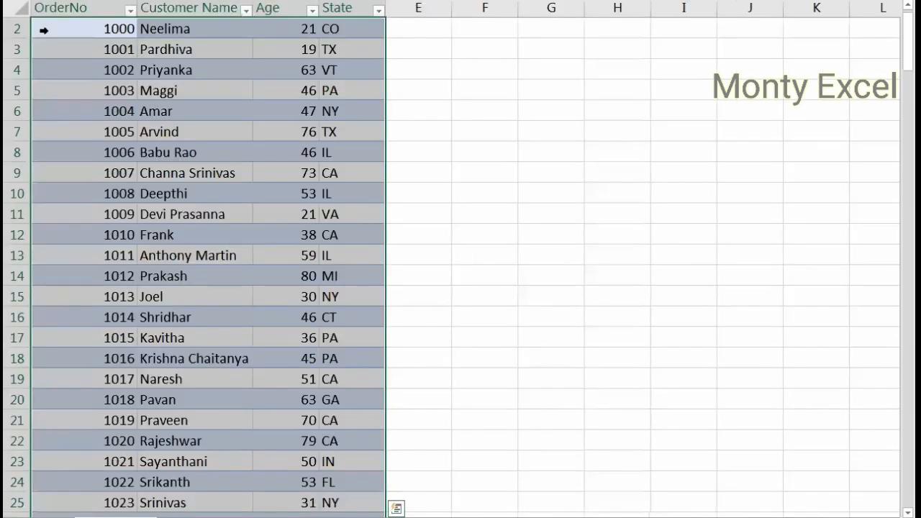
pyautogui.scroll(1, 238, 146)
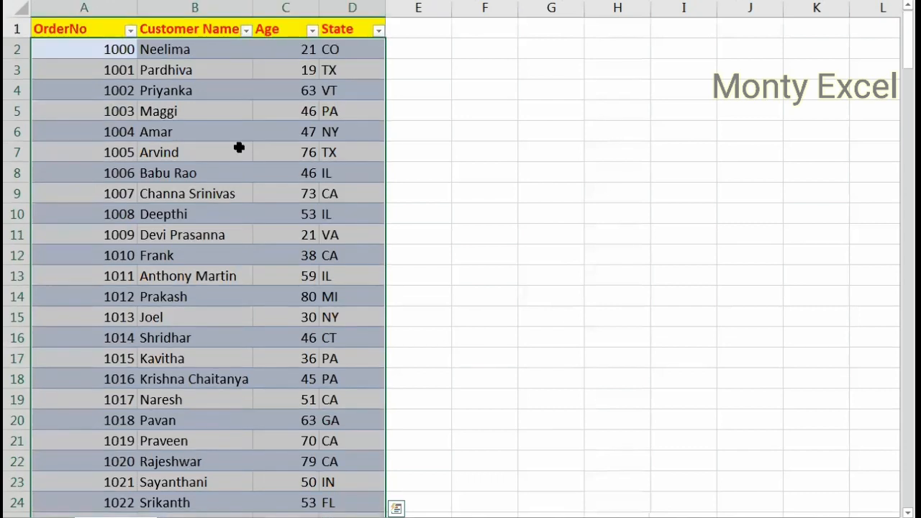
pyautogui.click(195, 152)
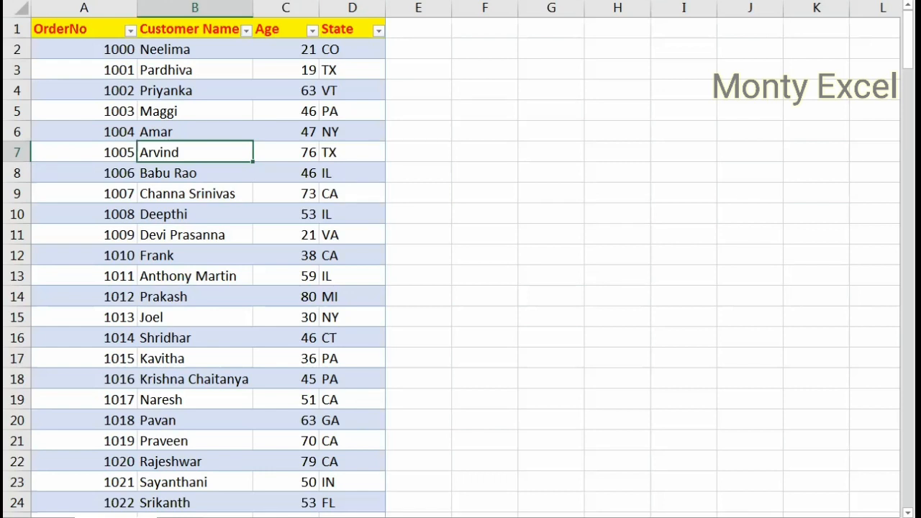
pyautogui.hotkey('ctrl', 'F3')
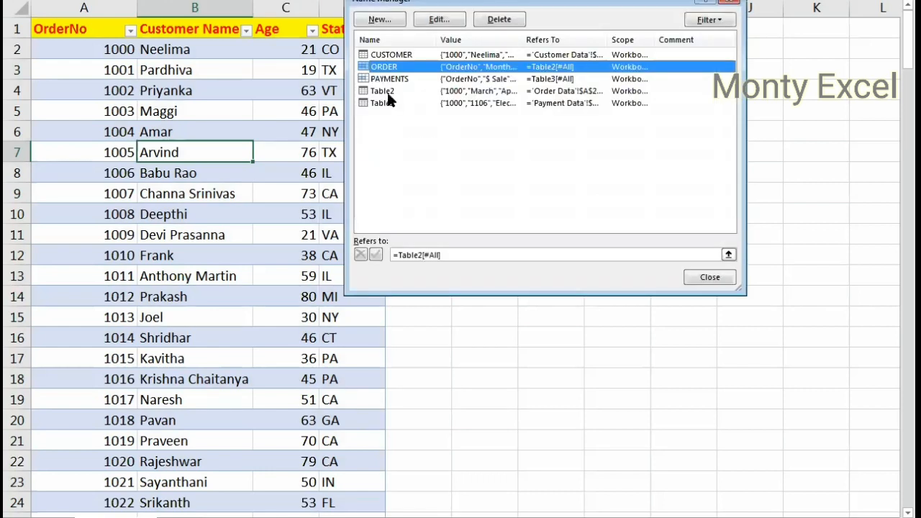
pyautogui.click(388, 97)
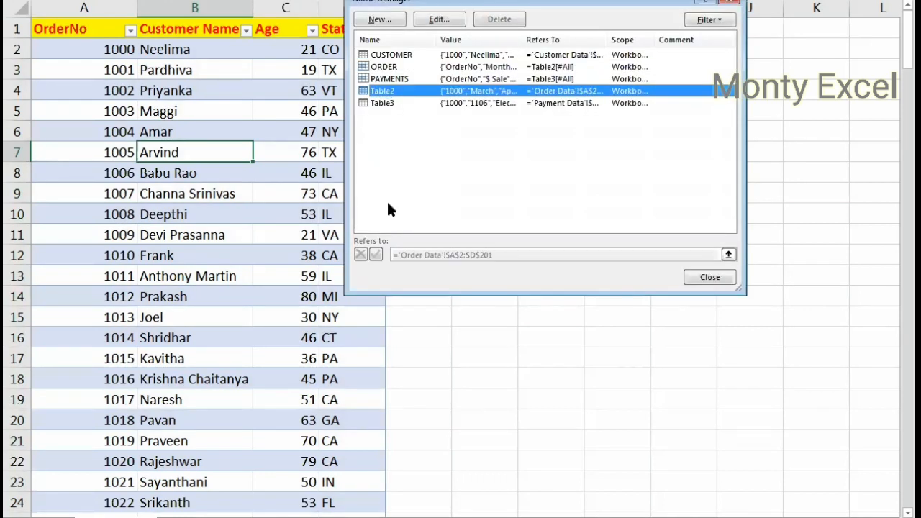
pyautogui.doubleClick(445, 93)
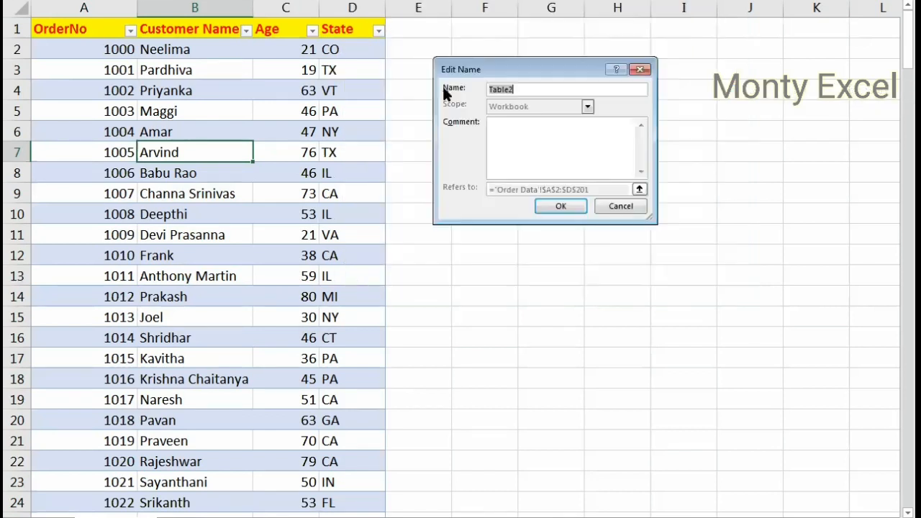
pyautogui.click(613, 209)
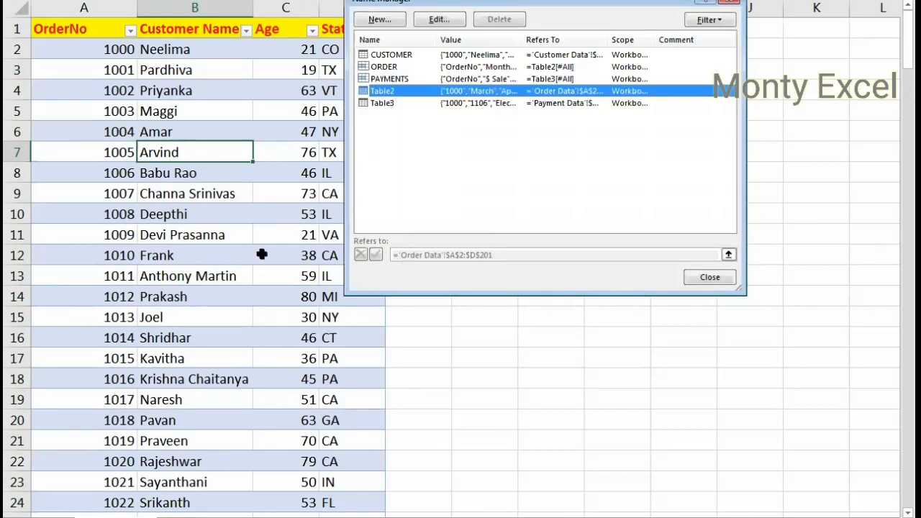
# - Close the defined names list and examine the customer, order and payment tables on their three worksheets
pyautogui.press('Escape')
pyautogui.click(261, 254)
pyautogui.hotkey('ctrl', 'Home')
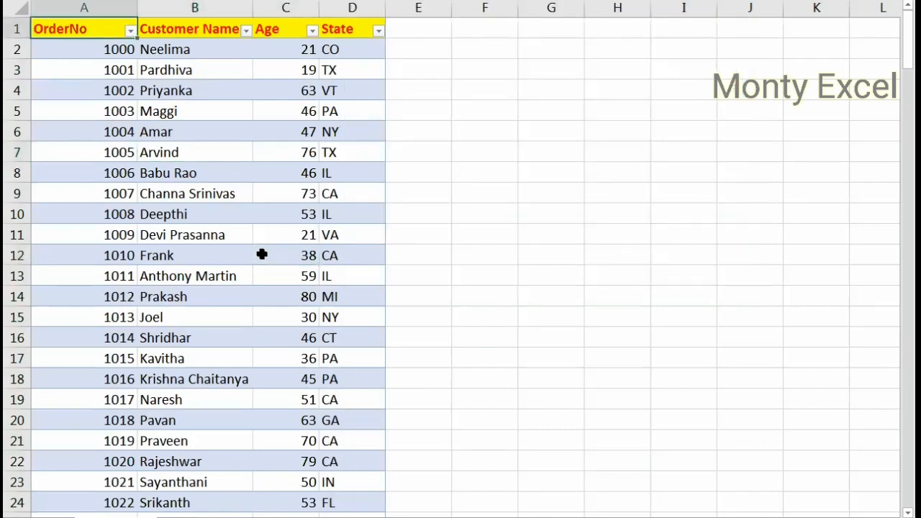
pyautogui.hotkey('ctrl', 'pagedown')
pyautogui.hotkey('ctrl', 'pagedown')
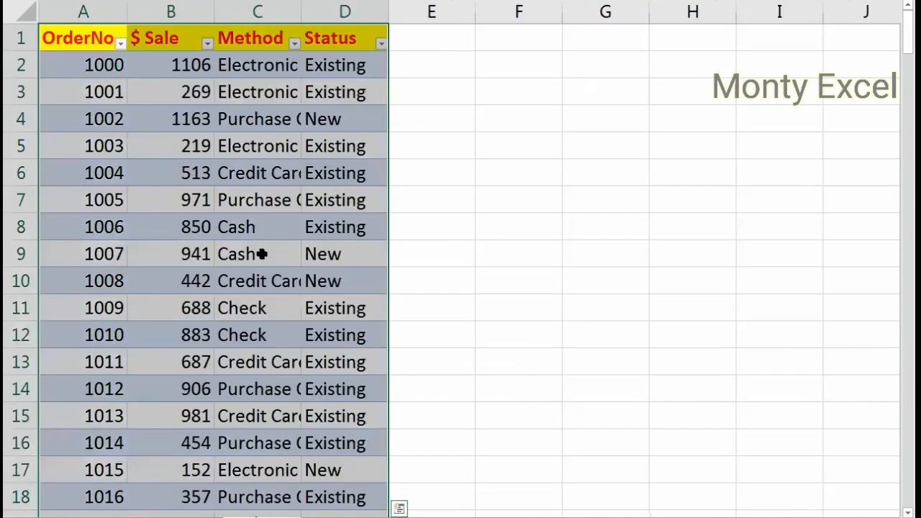
pyautogui.hotkey('ctrl', 'pageup')
pyautogui.hotkey('ctrl', 'pageup')
pyautogui.hotkey('ctrl', 'pagedown')
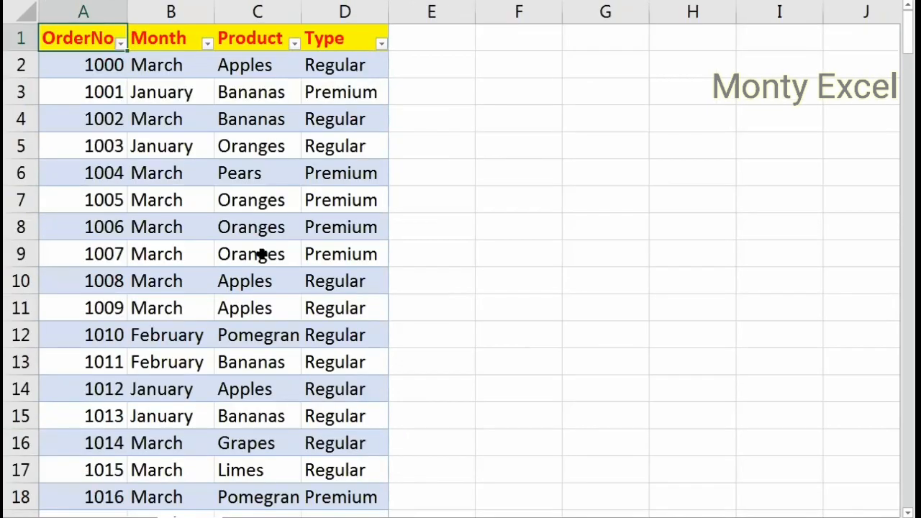
pyautogui.hotkey('ctrl', 'pagedown')
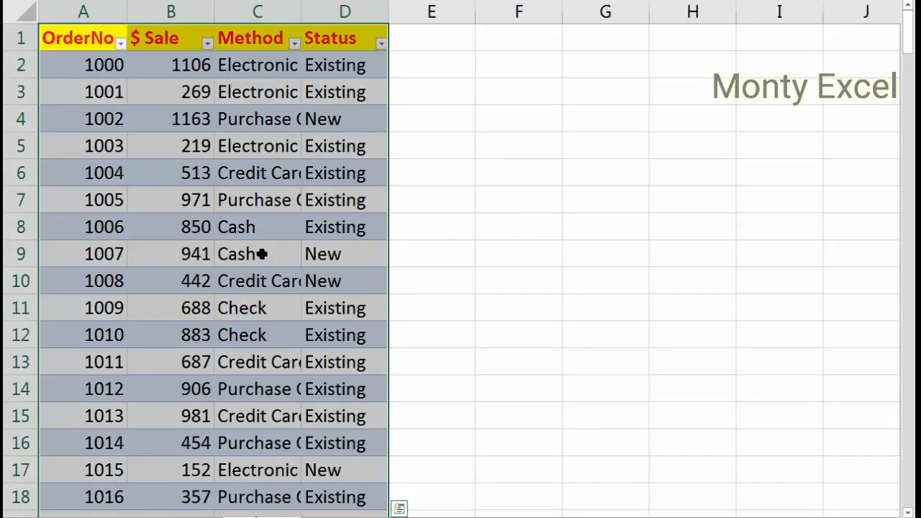
pyautogui.hotkey('ctrl', 'pageup')
pyautogui.hotkey('ctrl', 'pageup')
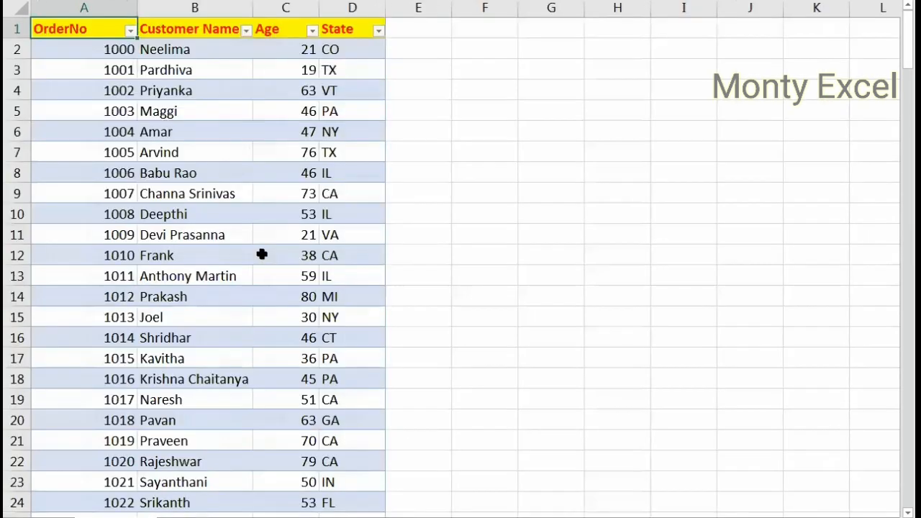
# - Create a pivot table from the CUSTOMER table on a new worksheet without adding it to the Data Model
pyautogui.click(210, 207)
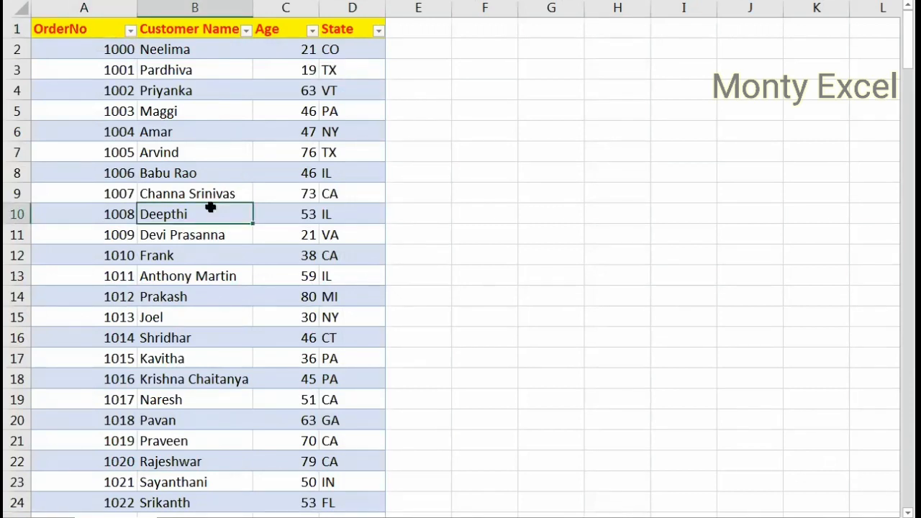
pyautogui.hotkey('alt', 'n', 'v')
pyautogui.press('Return')
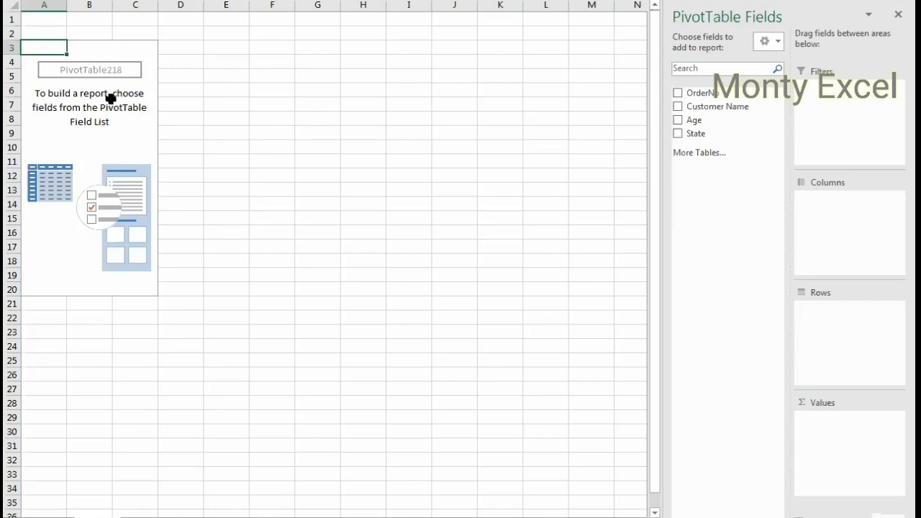
pyautogui.moveTo(109, 103); pyautogui.dragTo(144, 105)
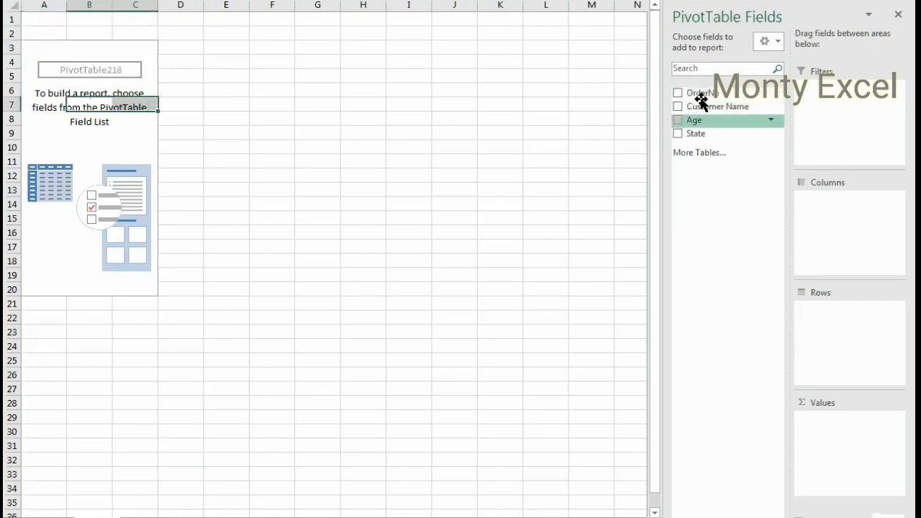
# - Stack the pivot field list's fields section above its areas section and resize the pane to a moderate width
pyautogui.moveTo(664, 207); pyautogui.dragTo(438, 208)
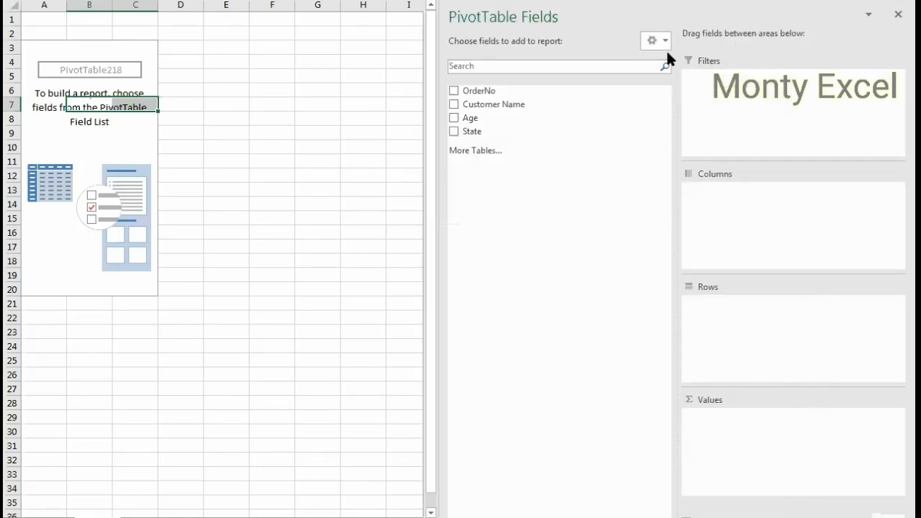
pyautogui.click(668, 40)
pyautogui.press('Escape')
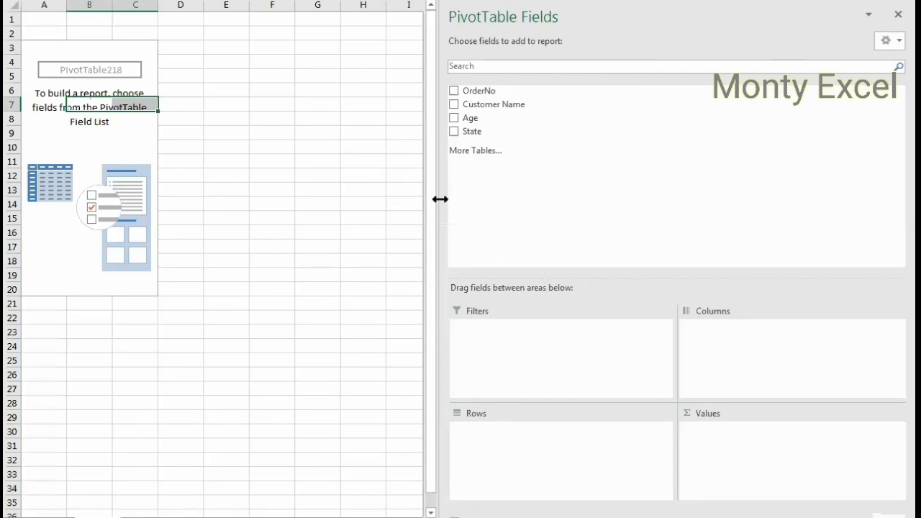
pyautogui.moveTo(440, 200); pyautogui.dragTo(618, 195)
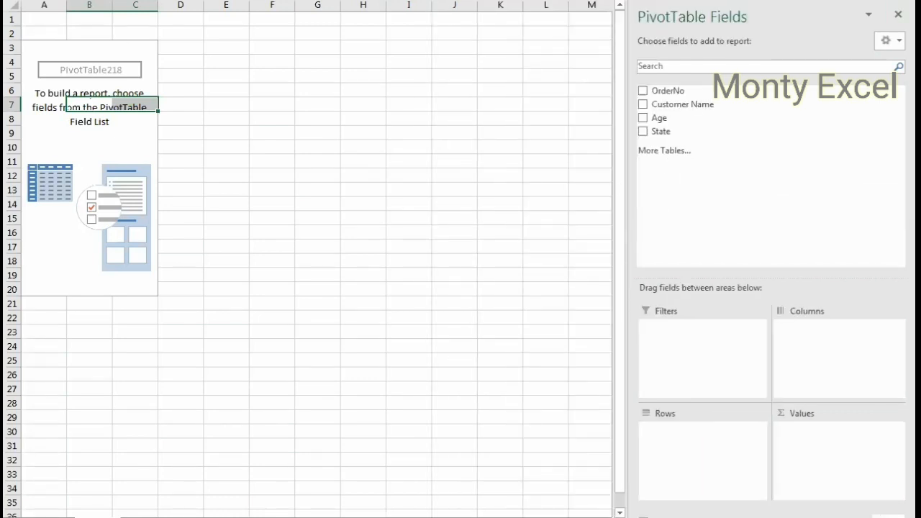
# - Delete the empty pivot worksheet and create a pivot table from CUSTOMER on a new worksheet, adding the data to the Data Model
pyautogui.rightClick(133, 512)
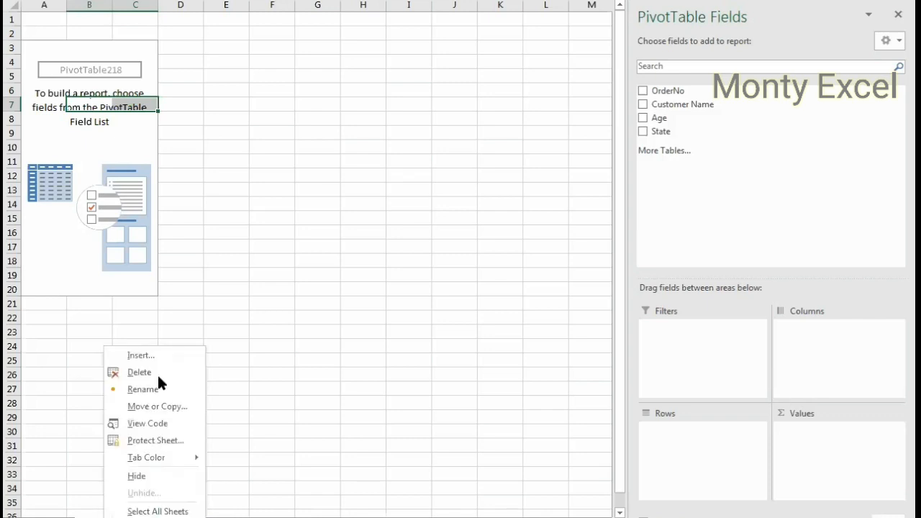
pyautogui.click(158, 377)
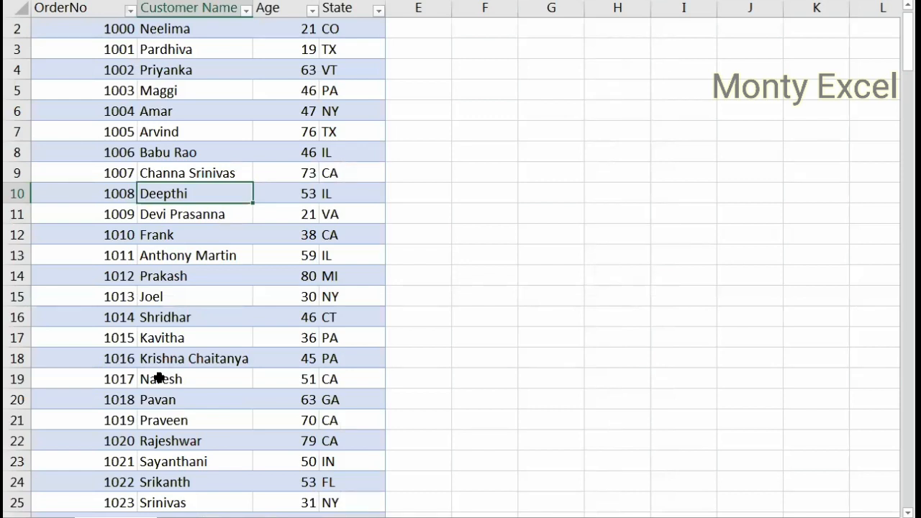
pyautogui.hotkey('alt', 'n')
pyautogui.press('v')
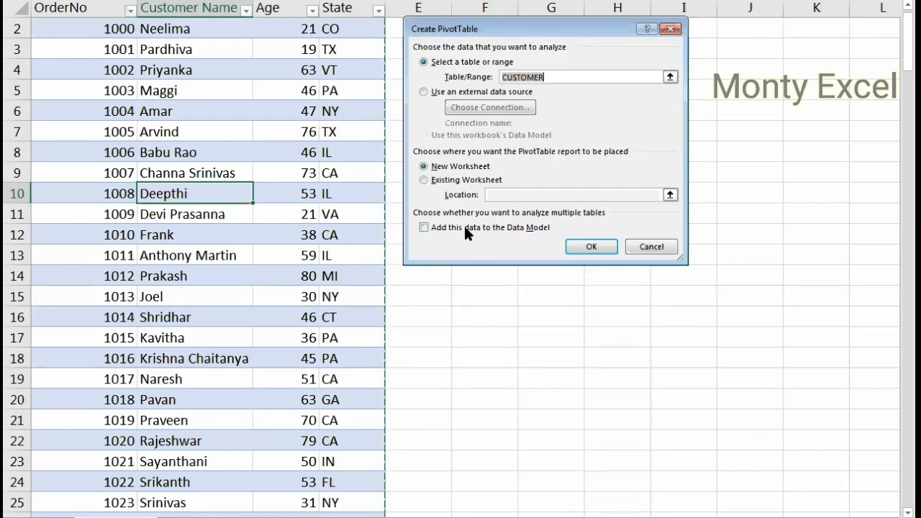
pyautogui.click(431, 229)
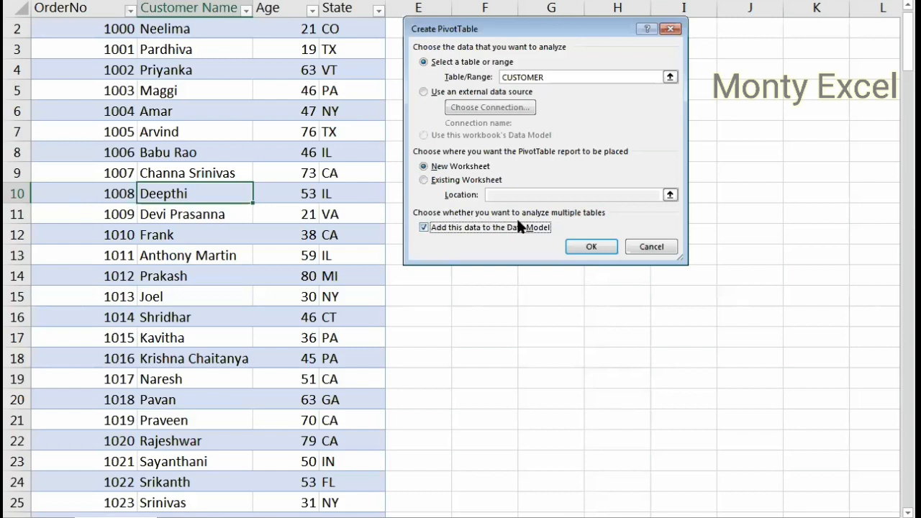
pyautogui.click(586, 244)
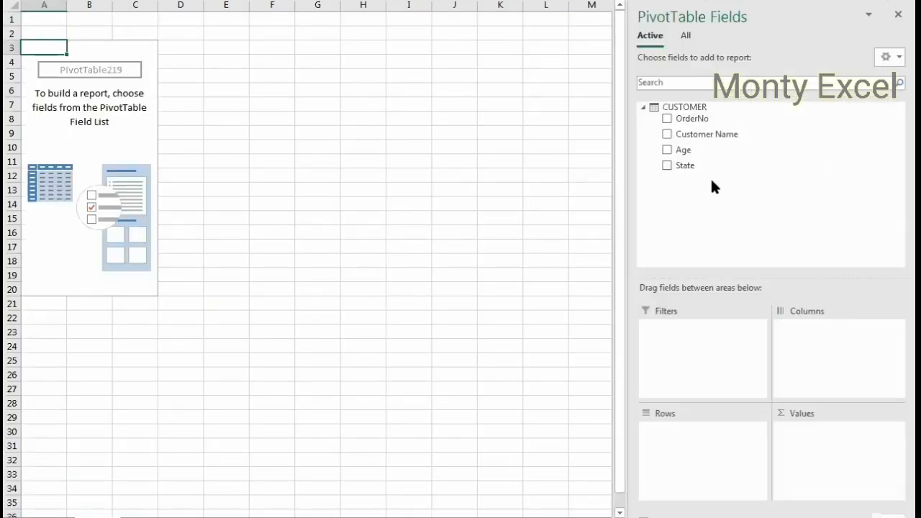
# - Show all tables in the field list and add CUSTOMER's OrderNo and Customer Name to the pivot rows
pyautogui.click(688, 35)
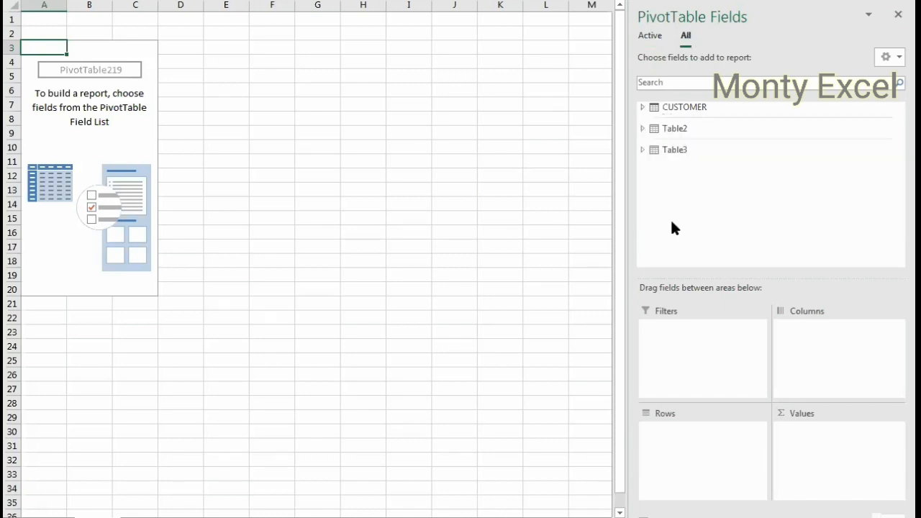
pyautogui.click(643, 106)
pyautogui.moveTo(691, 118); pyautogui.dragTo(664, 437)
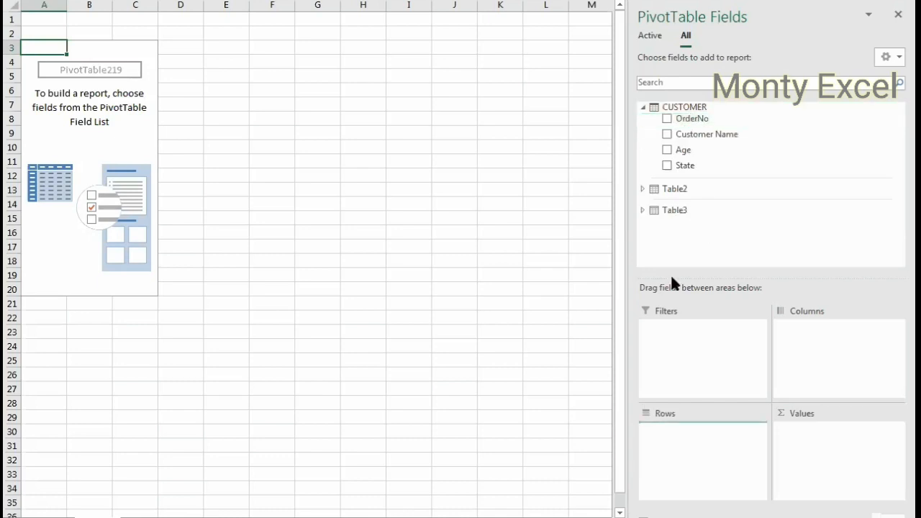
pyautogui.moveTo(687, 135); pyautogui.dragTo(688, 449)
# - Add Month from Table2 to the pivot columns and sum $ Sale from Table3 in the values
pyautogui.click(642, 189)
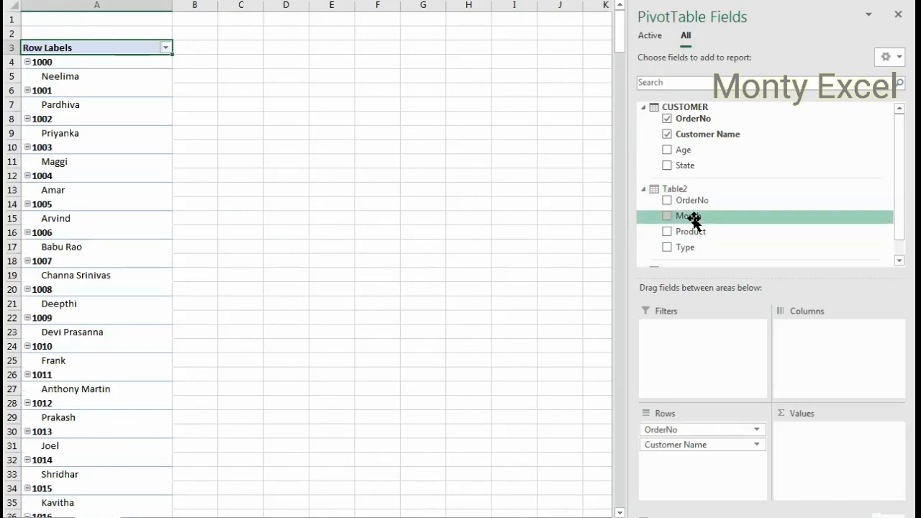
pyautogui.moveTo(693, 217); pyautogui.dragTo(783, 316)
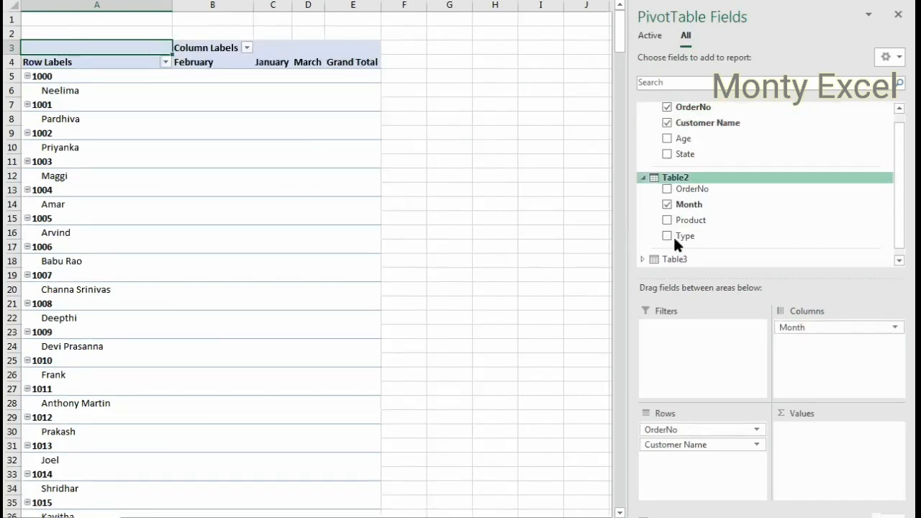
pyautogui.scroll(-1, 894, 236)
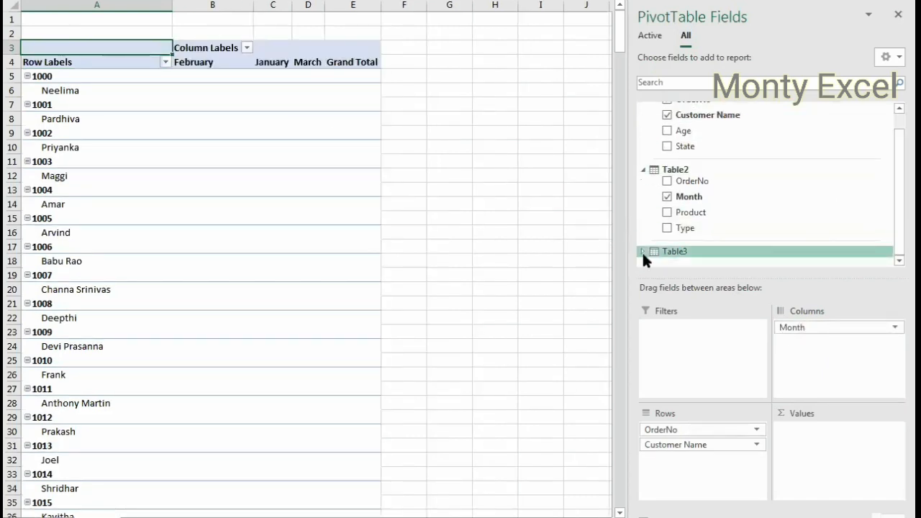
pyautogui.click(642, 251)
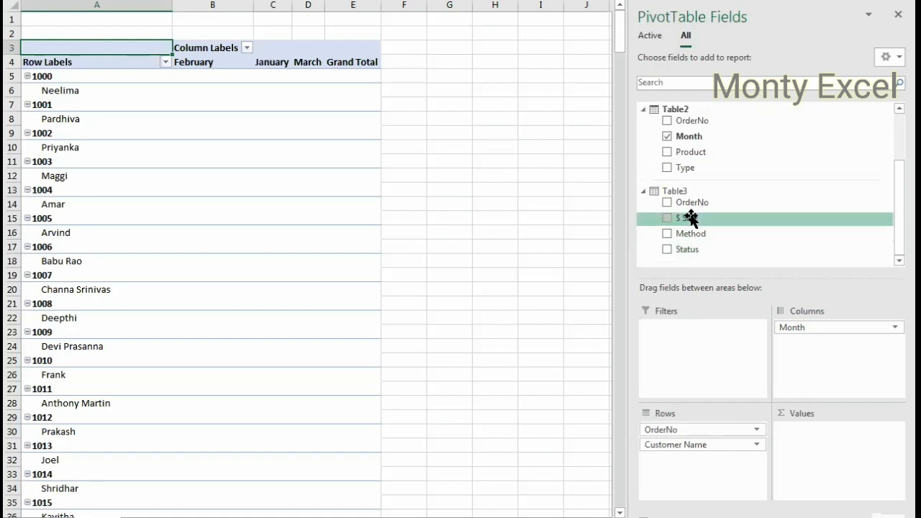
pyautogui.moveTo(690, 217); pyautogui.dragTo(777, 486)
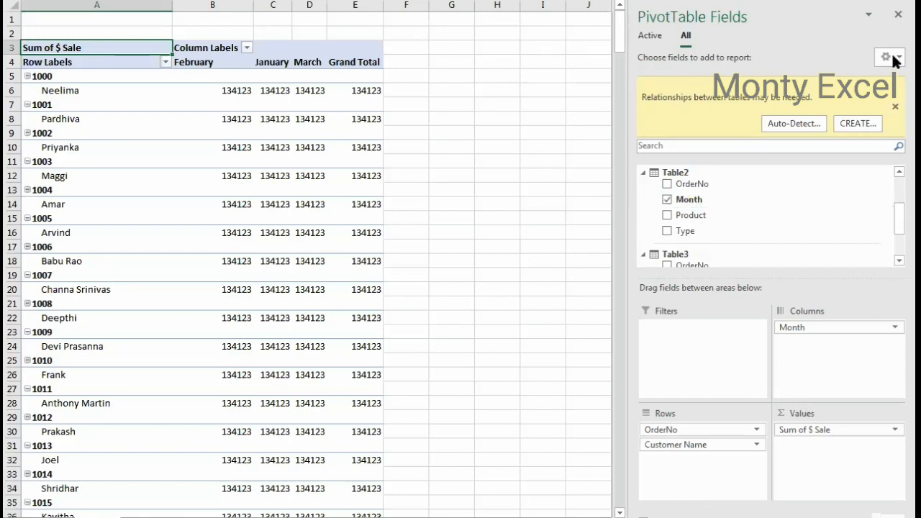
# - Close the pivot field list and delete the worksheet holding the multi-table pivot
pyautogui.click(898, 15)
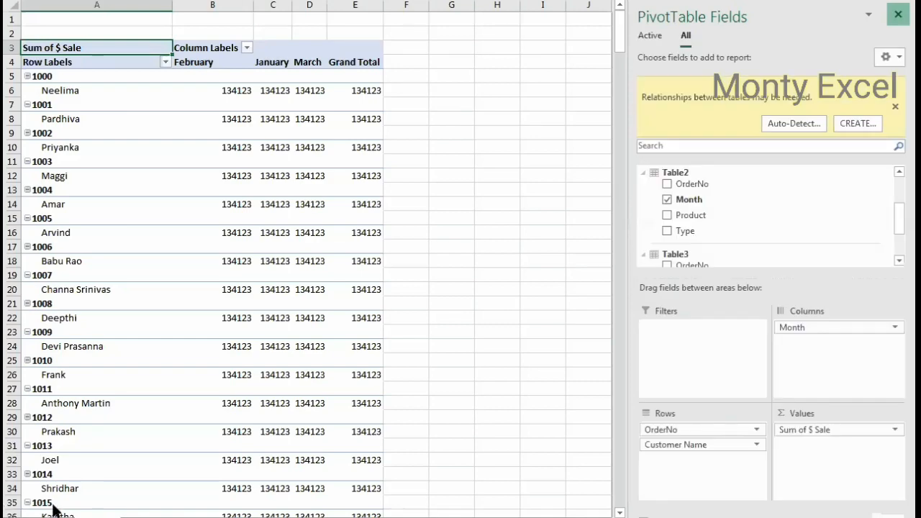
pyautogui.rightClick(104, 517)
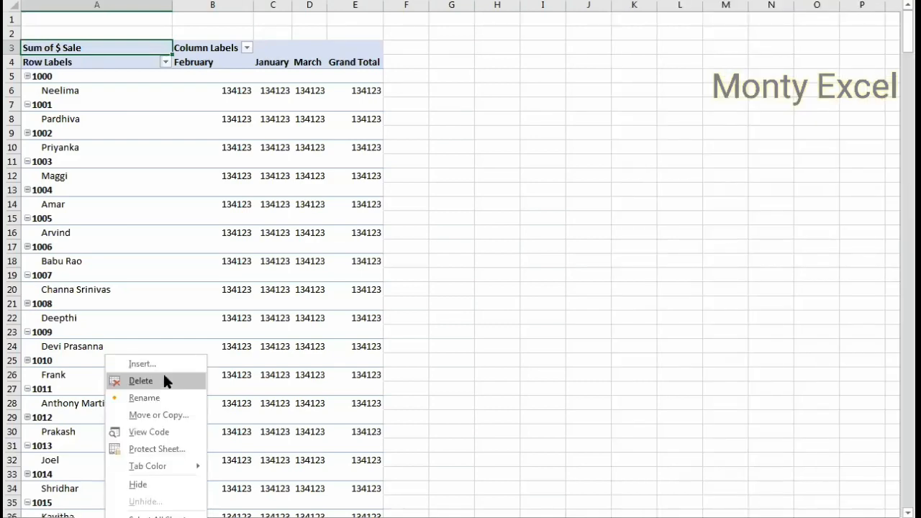
pyautogui.click(549, 410)
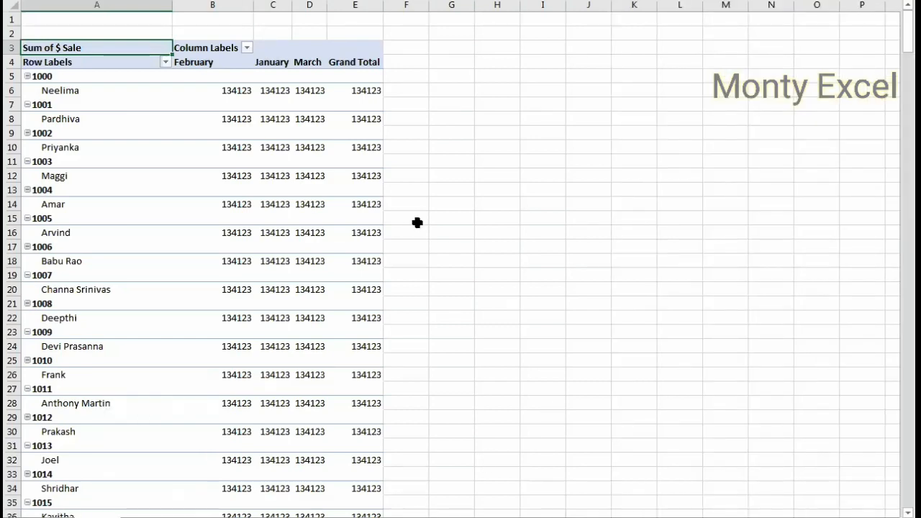
# - From the customer table, create another CUSTOMER pivot table on a new worksheet with its data added to the Data Model
pyautogui.hotkey('ctrl', 'pagedown')
pyautogui.scroll(1, 352, 130)
pyautogui.hotkey('ctrl', 'Home')
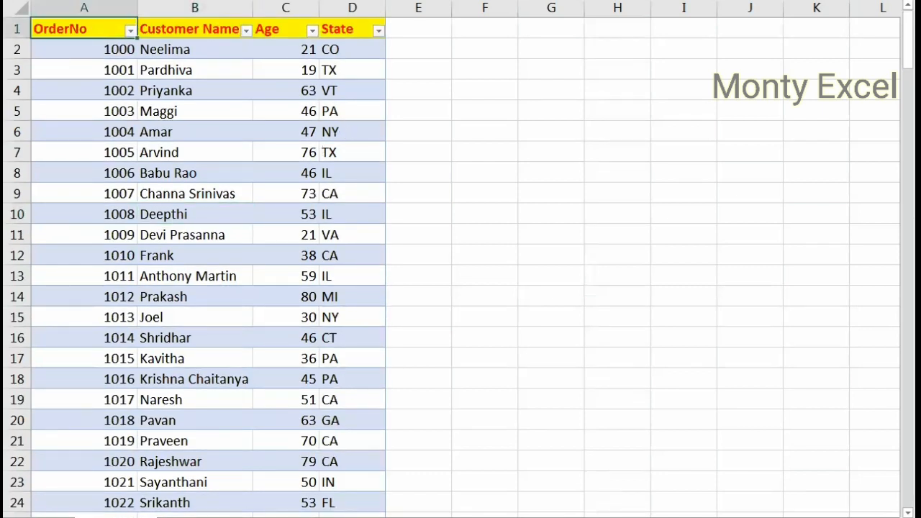
pyautogui.hotkey('ctrl', 'Down')
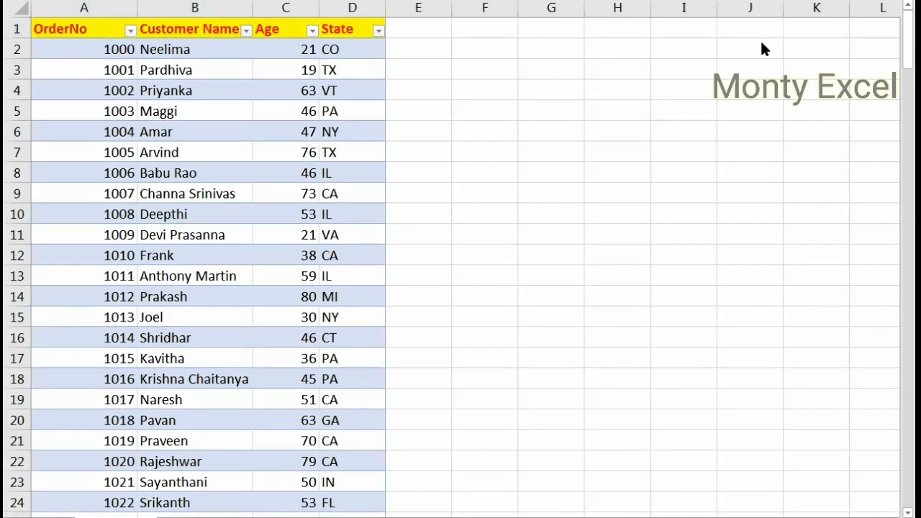
pyautogui.hotkey('ctrl', 'Up')
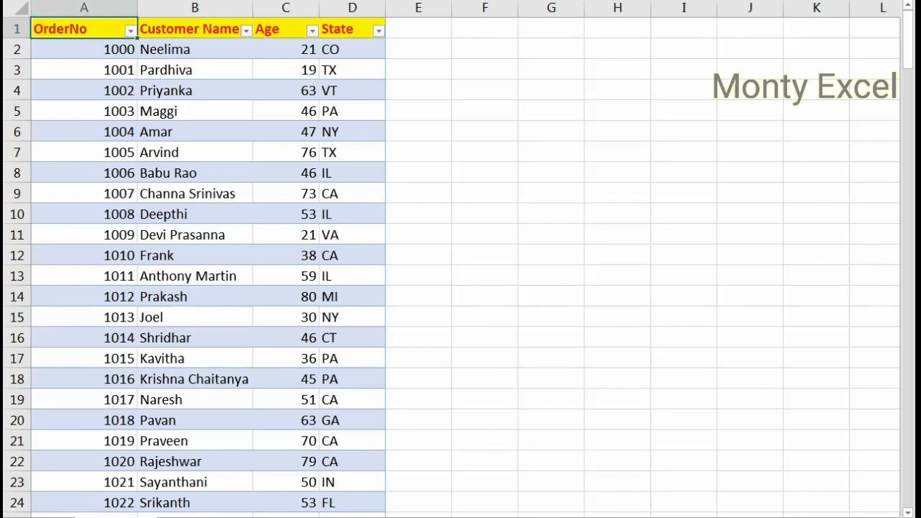
pyautogui.click(309, 66)
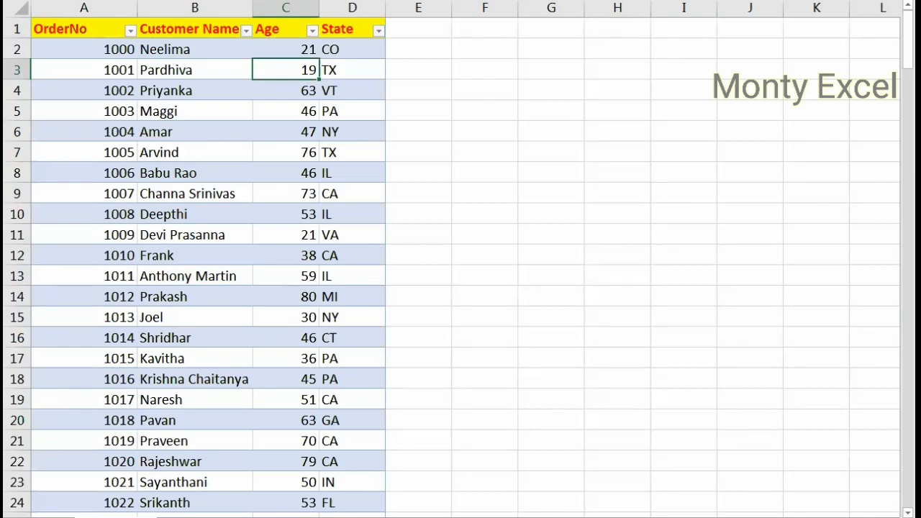
pyautogui.click(176, 276)
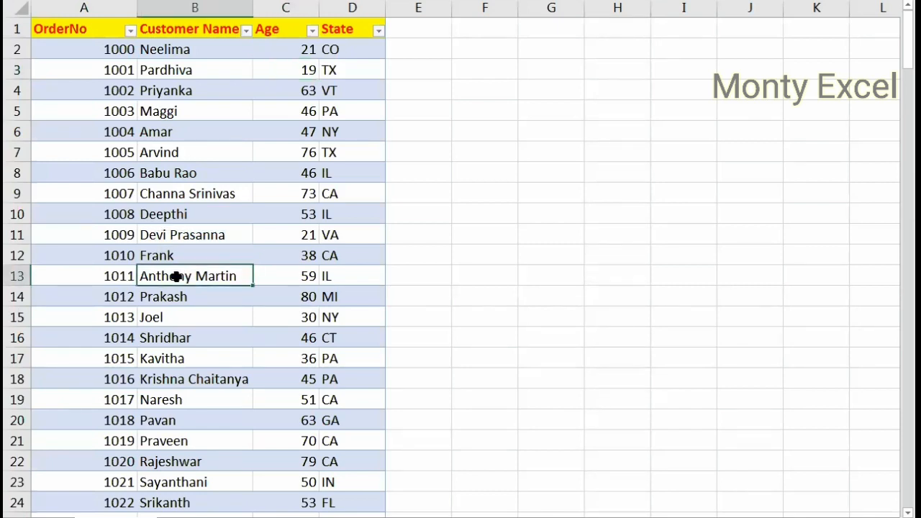
pyautogui.hotkey('alt', 'n')
pyautogui.press('v')
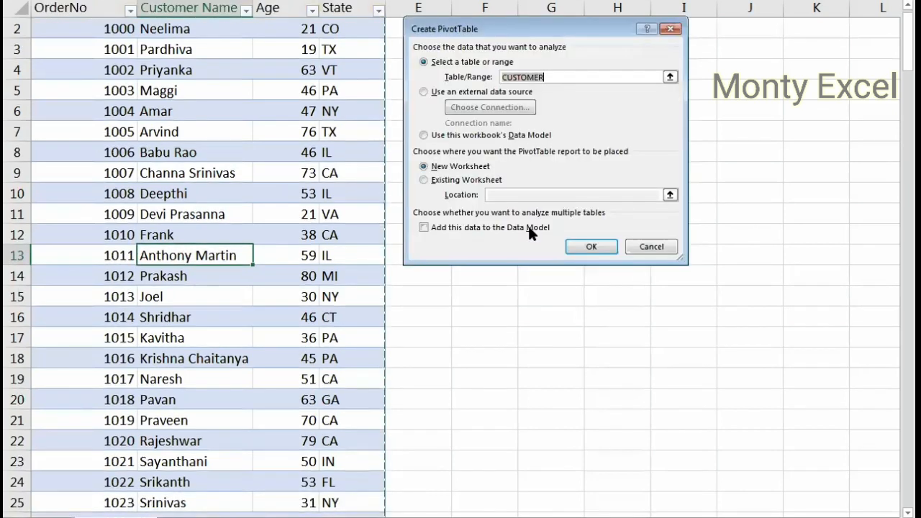
pyautogui.click(479, 227)
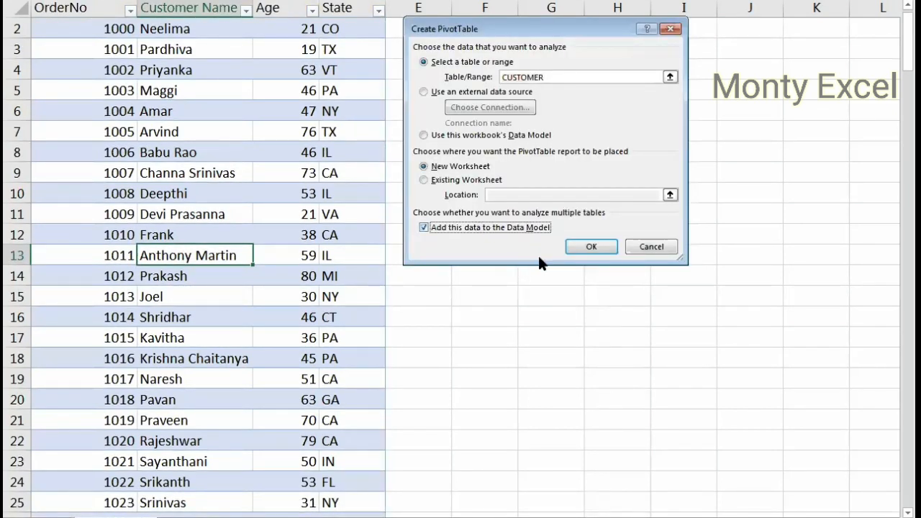
pyautogui.click(584, 242)
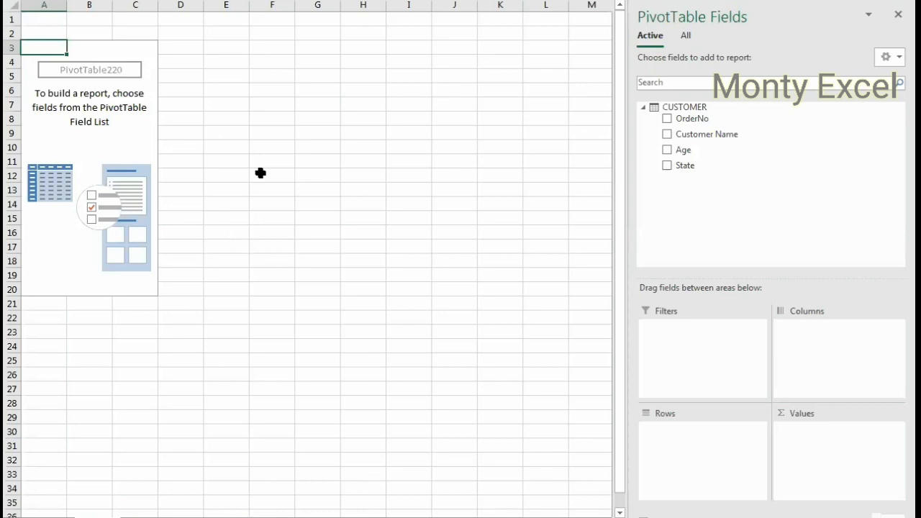
pyautogui.click(104, 137)
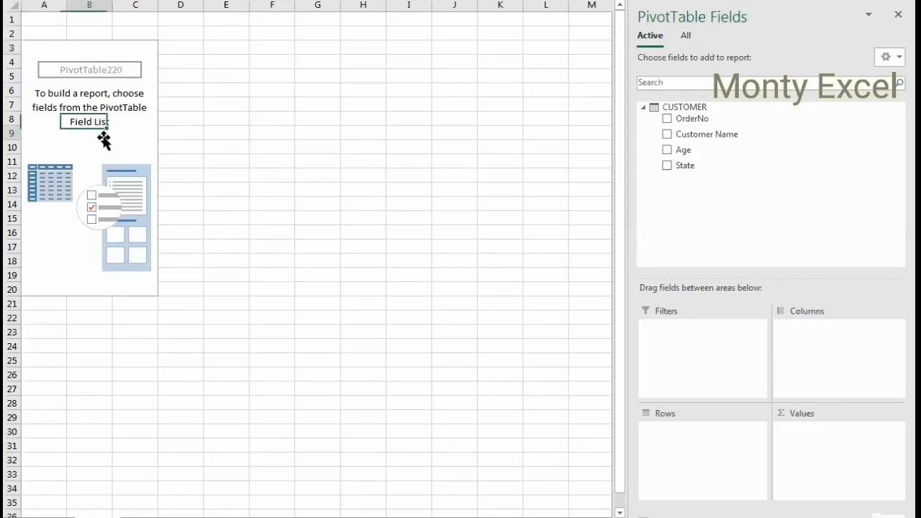
pyautogui.click(270, 165)
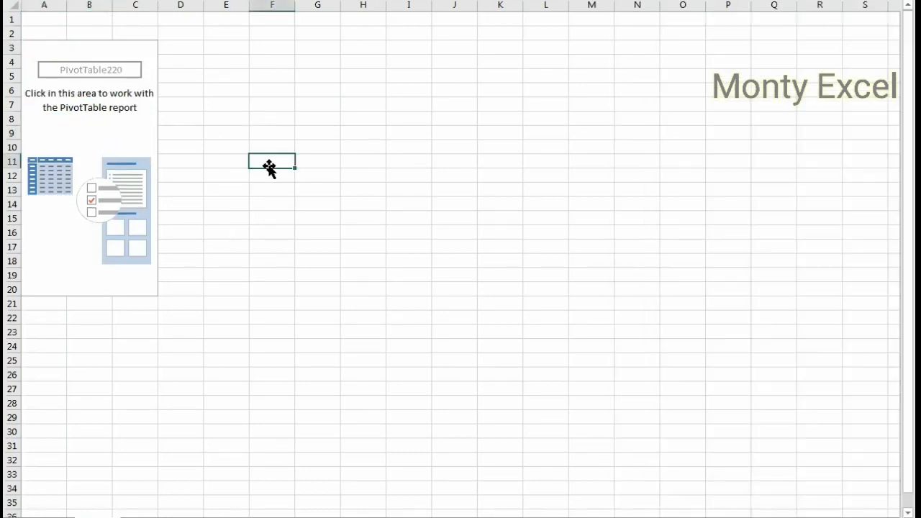
pyautogui.click(117, 131)
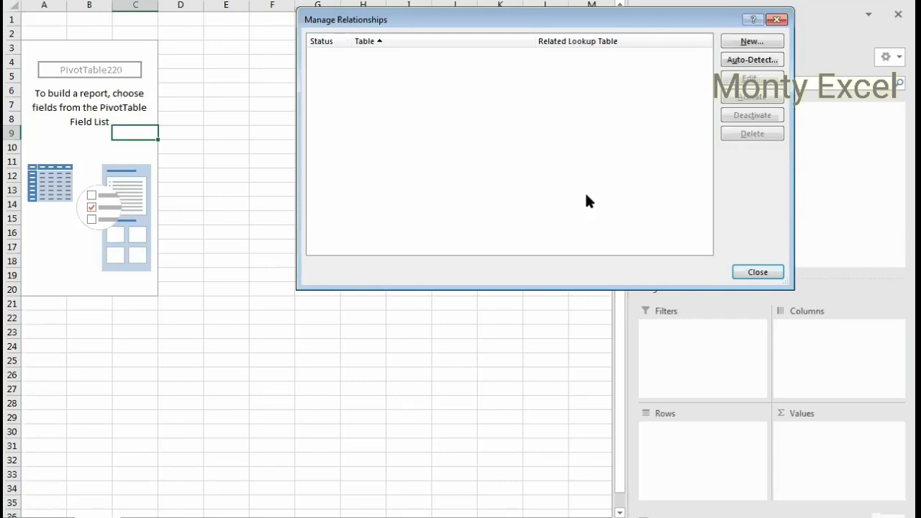
pyautogui.click(752, 42)
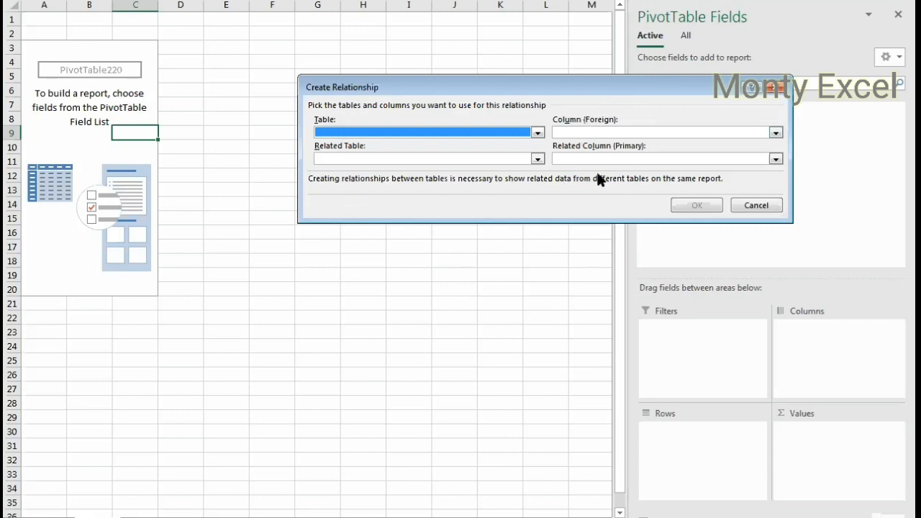
pyautogui.click(437, 138)
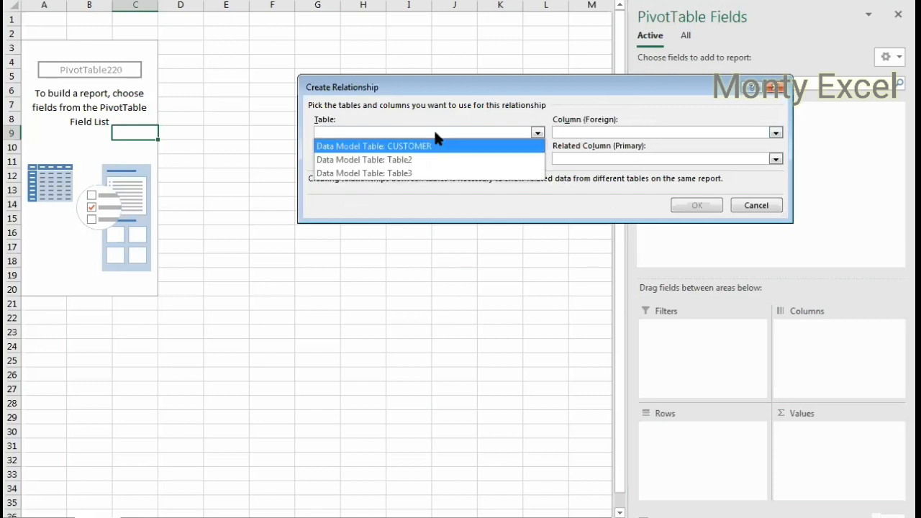
pyautogui.click(425, 170)
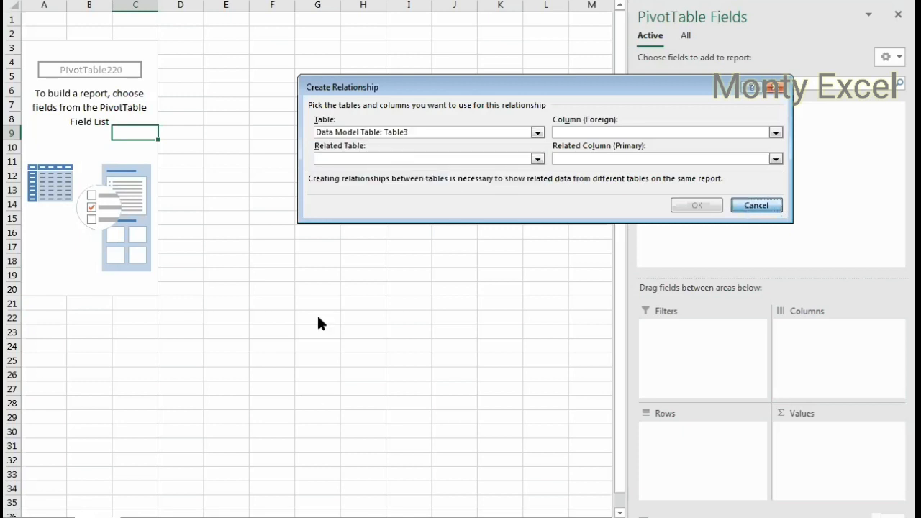
pyautogui.press('Escape')
pyautogui.click(766, 271)
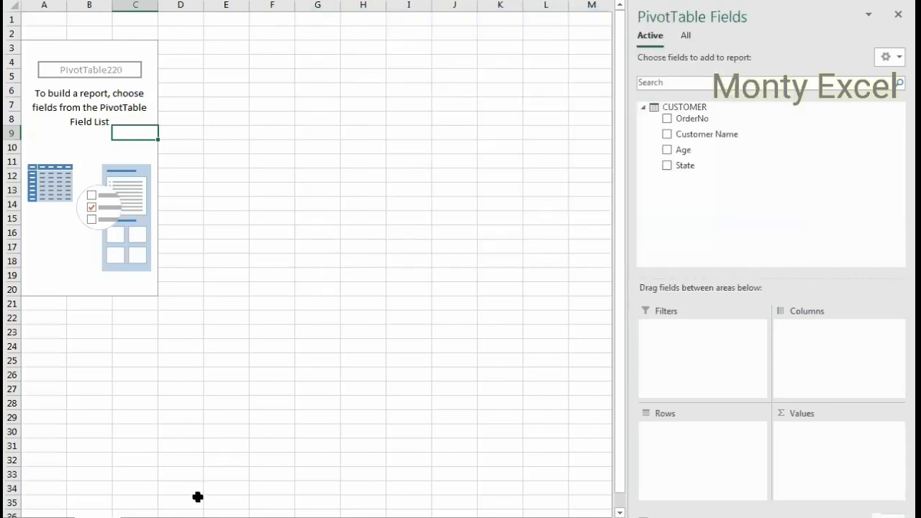
# - Delete the worksheet holding the empty CUSTOMER pivot table and go to the start of the customer table
pyautogui.rightClick(115, 516)
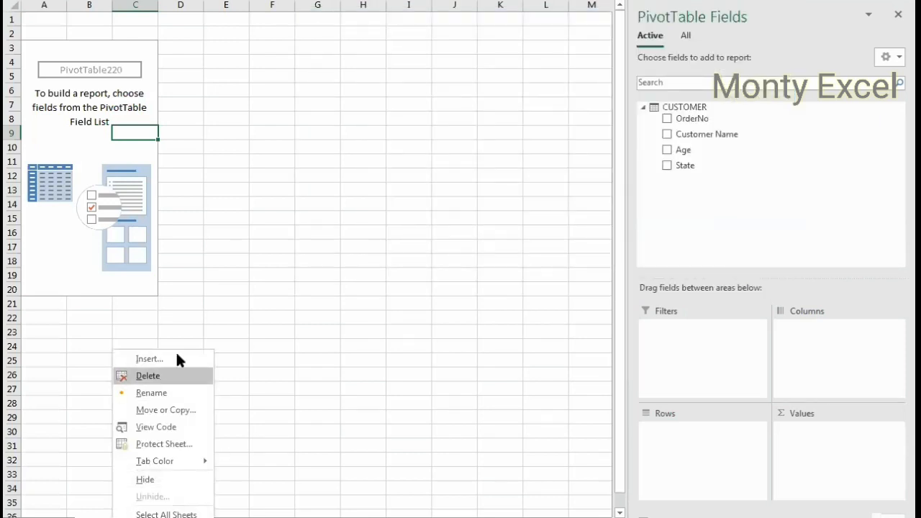
pyautogui.click(148, 376)
pyautogui.press('Return')
pyautogui.click(135, 111)
pyautogui.hotkey('ctrl', 'Home')
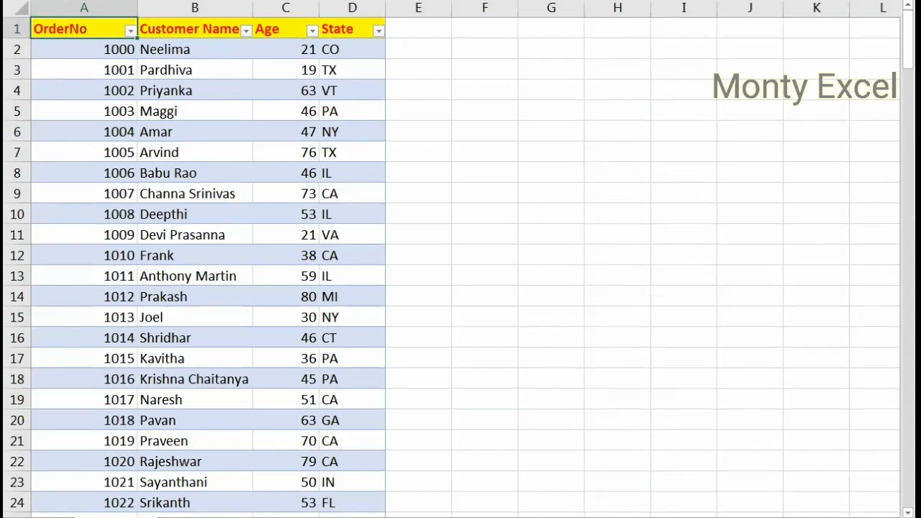
# - Rename the order data table Table2 as RDERSNEW in the workbook's defined names
pyautogui.click(54, 44)
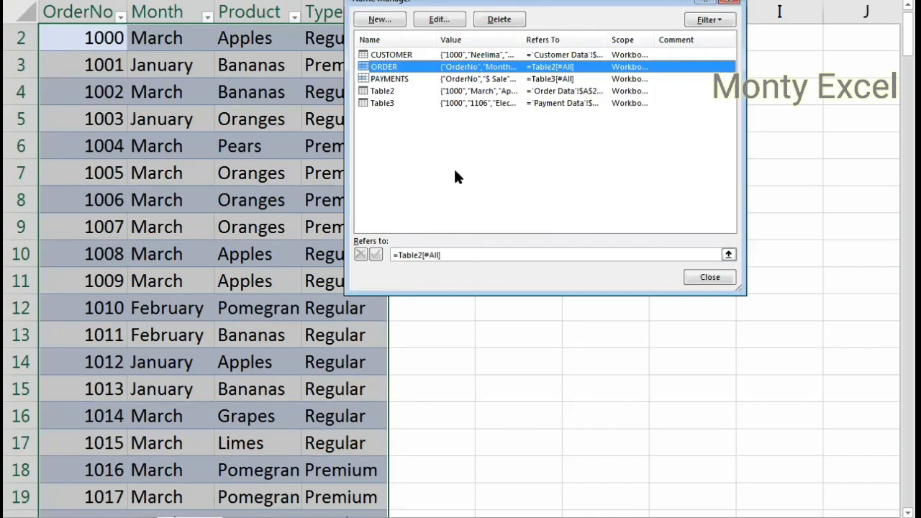
pyautogui.click(384, 90)
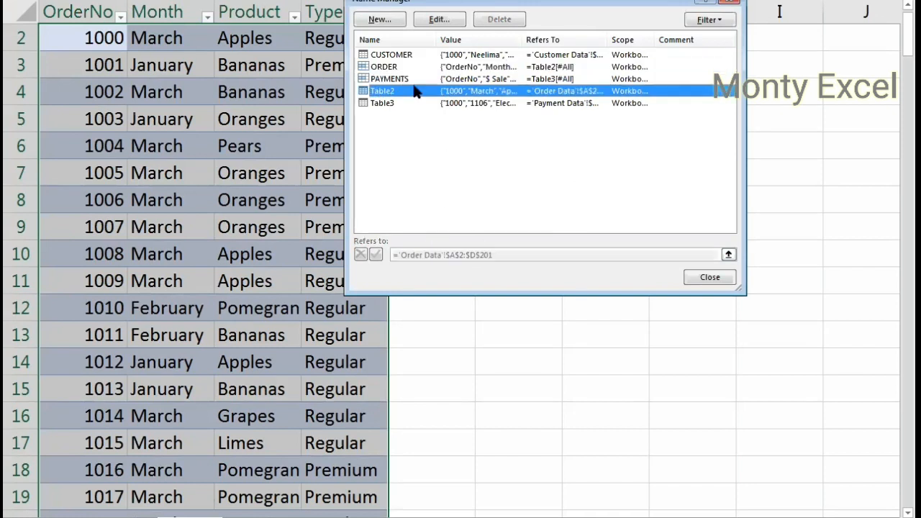
pyautogui.click(439, 19)
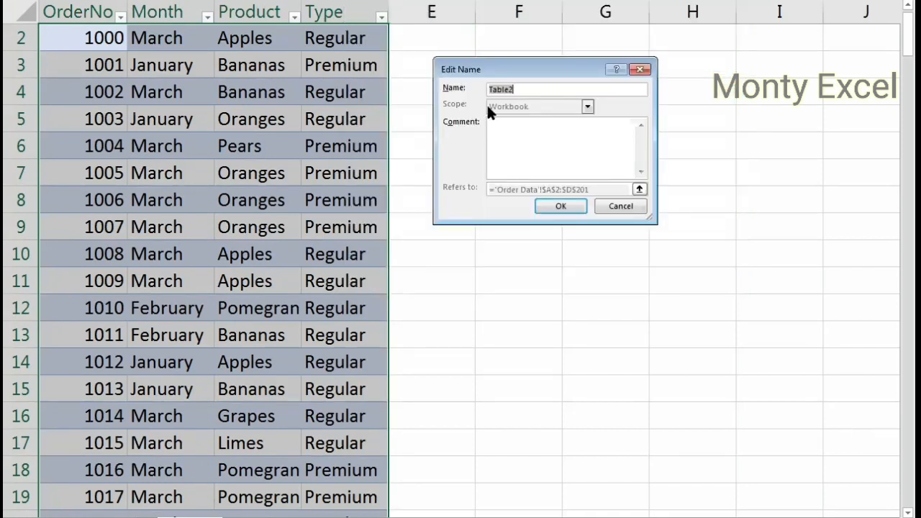
pyautogui.write('oRDERS')
pyautogui.press('Home')
pyautogui.press('Delete')
pyautogui.write('NEW')
pyautogui.click(554, 210)
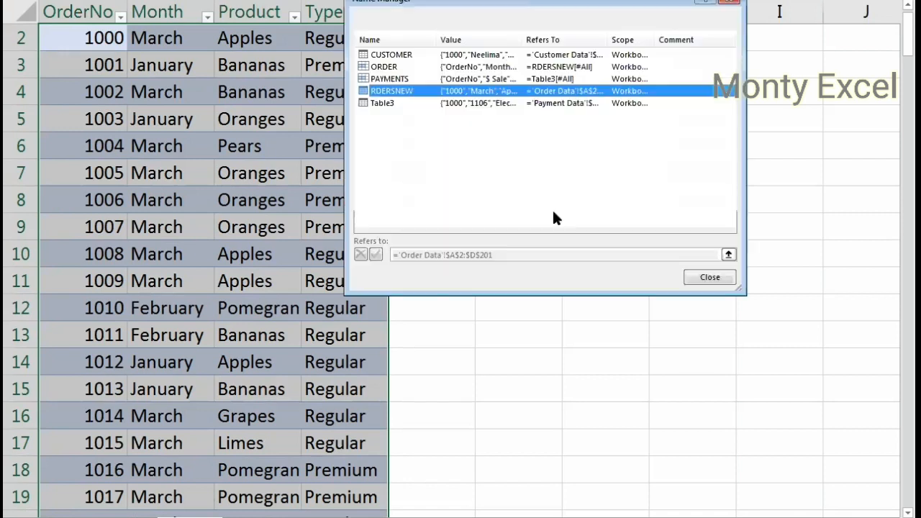
pyautogui.click(707, 277)
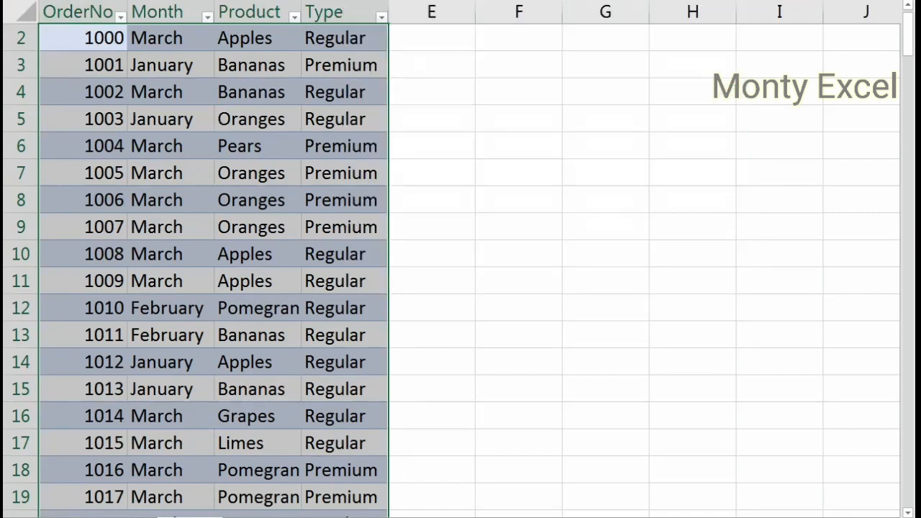
# - Rename the payment data table Table3 as PAYMENTTABLE in the workbook's defined names
pyautogui.click(73, 1)
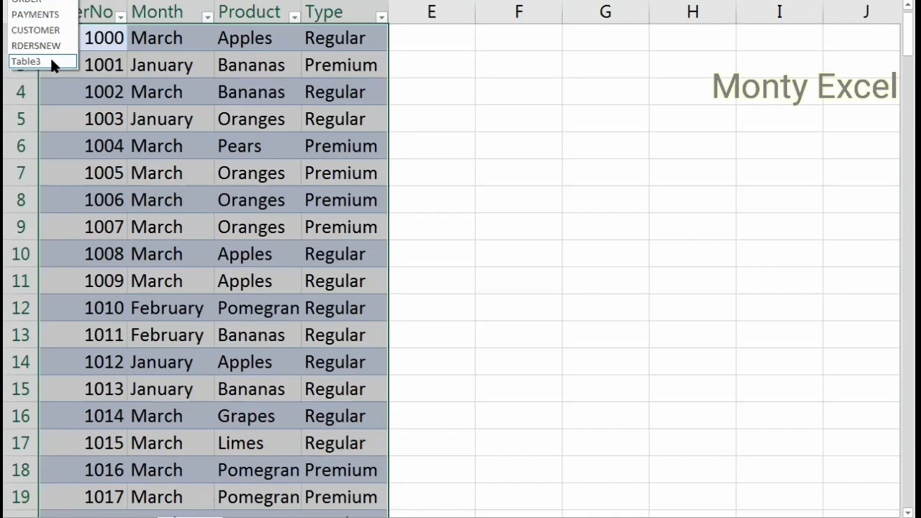
pyautogui.click(29, 61)
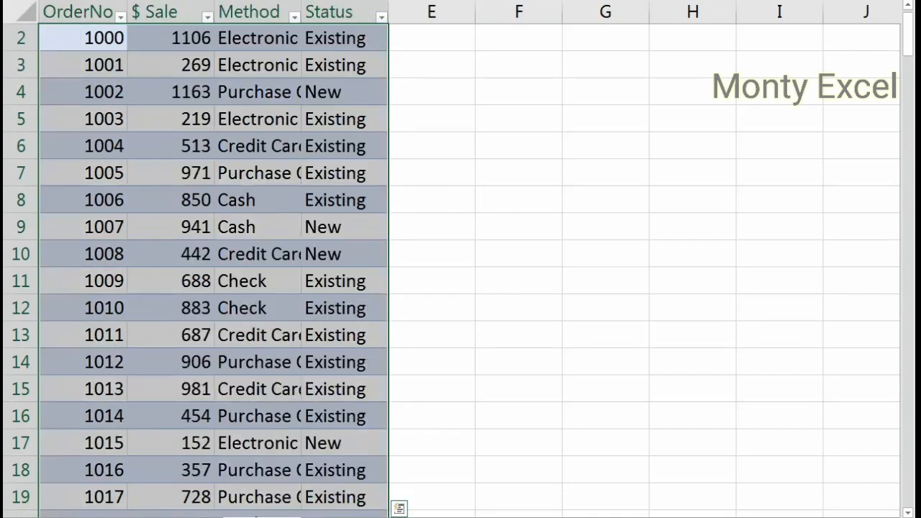
pyautogui.hotkey('ctrl', 'F3')
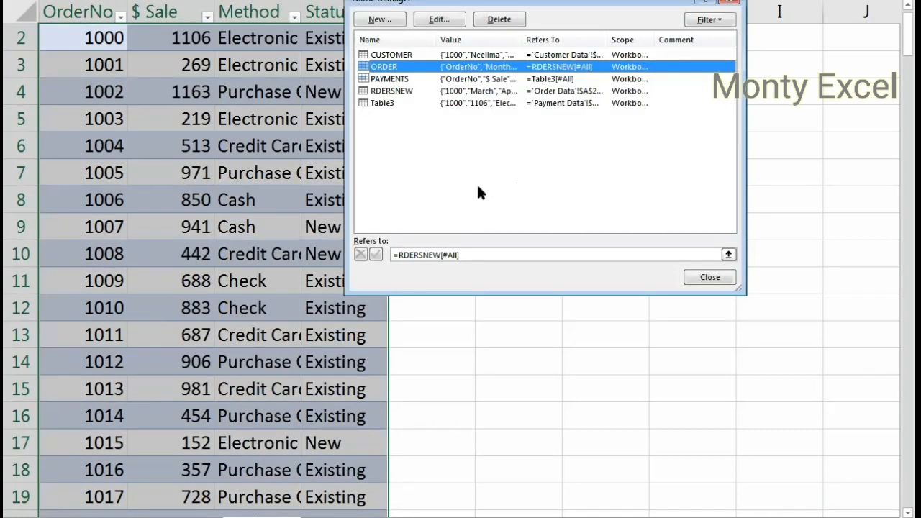
pyautogui.click(383, 103)
pyautogui.click(439, 19)
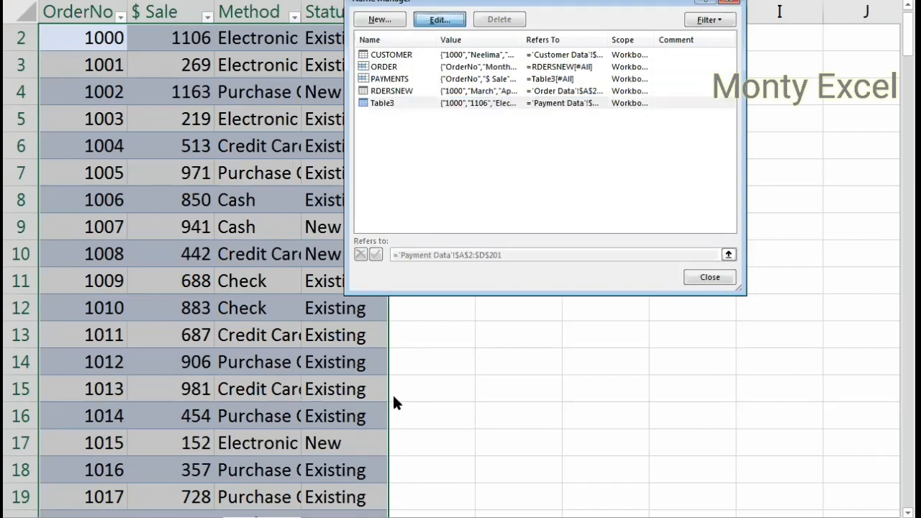
pyautogui.write('PA')
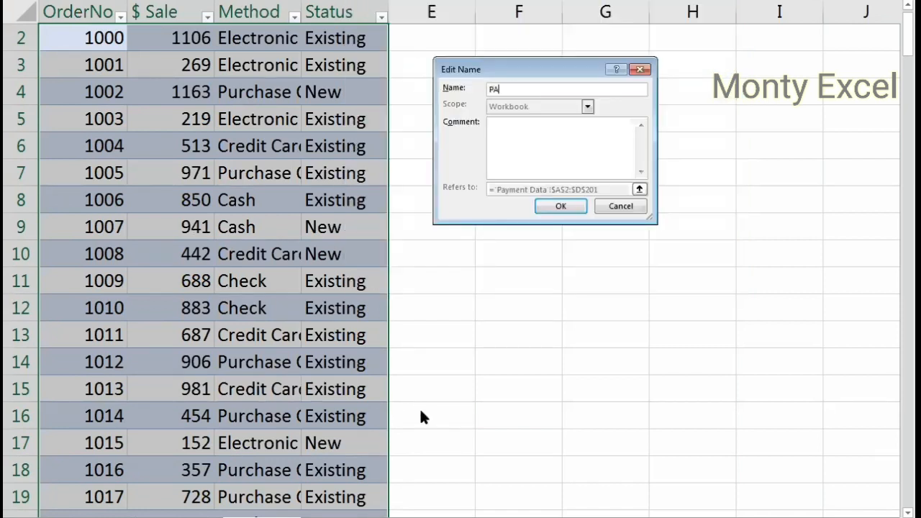
pyautogui.write('YMENTTABLE')
pyautogui.click(559, 205)
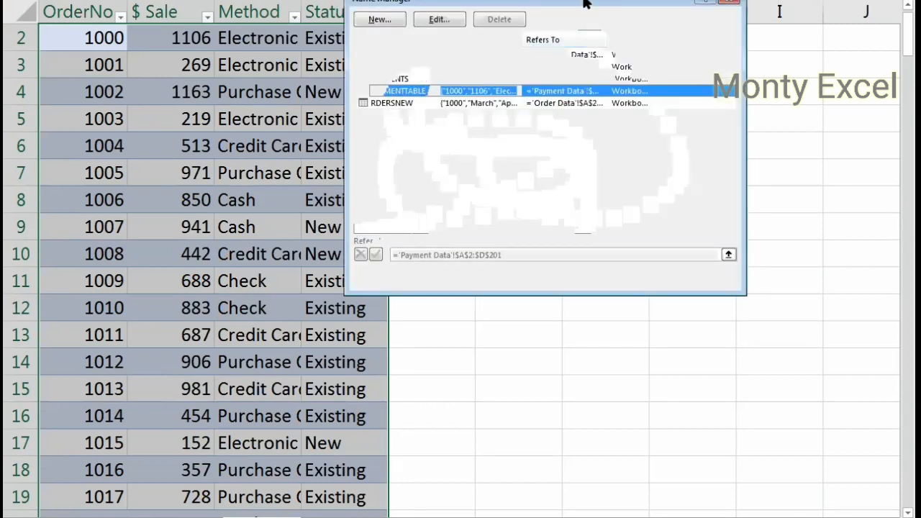
pyautogui.moveTo(585, 4); pyautogui.dragTo(469, 17)
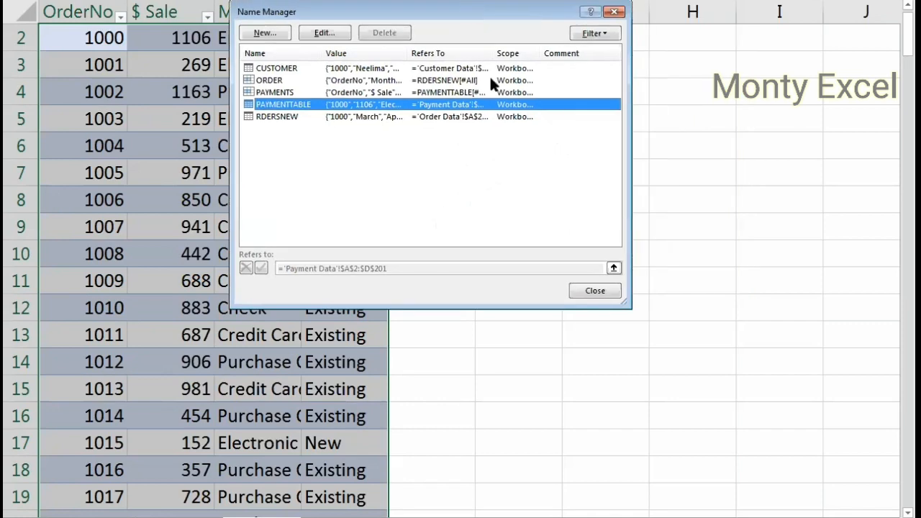
pyautogui.click(609, 295)
pyautogui.click(451, 273)
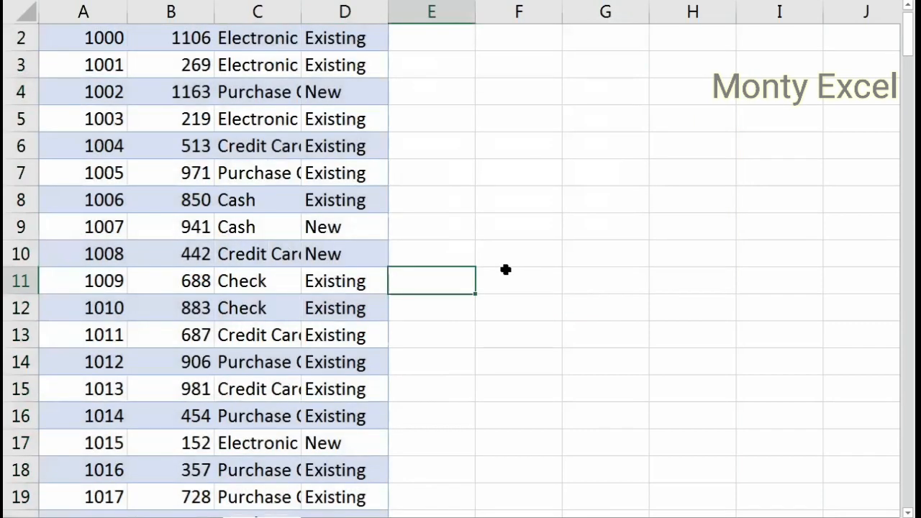
# - Return to the customer table and create a CUSTOMER pivot table on a new worksheet, adding its data to the Data Model
pyautogui.hotkey('ctrl', 'pageup')
pyautogui.hotkey('ctrl', 'pageup')
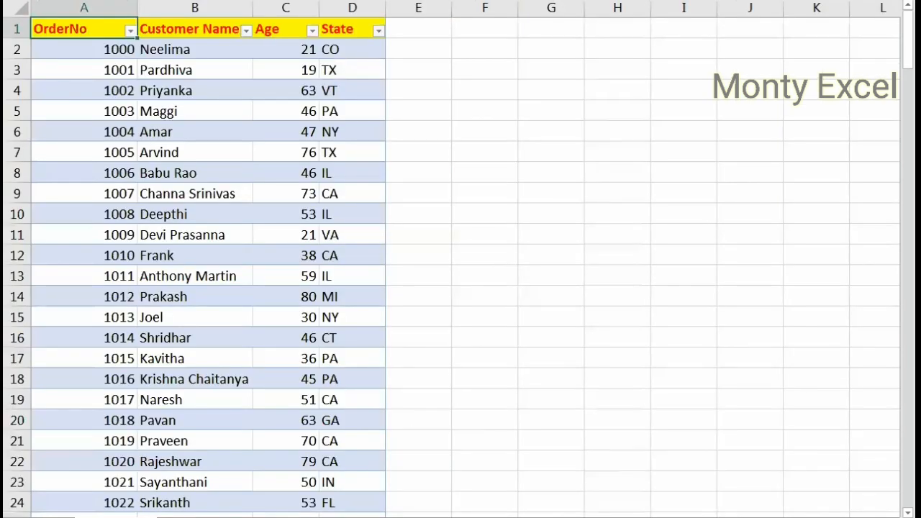
pyautogui.click(72, 1)
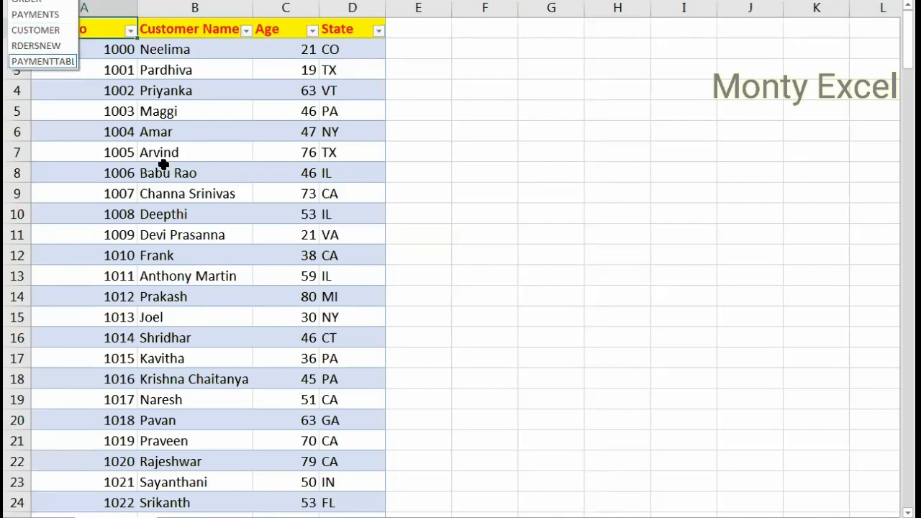
pyautogui.click(251, 229)
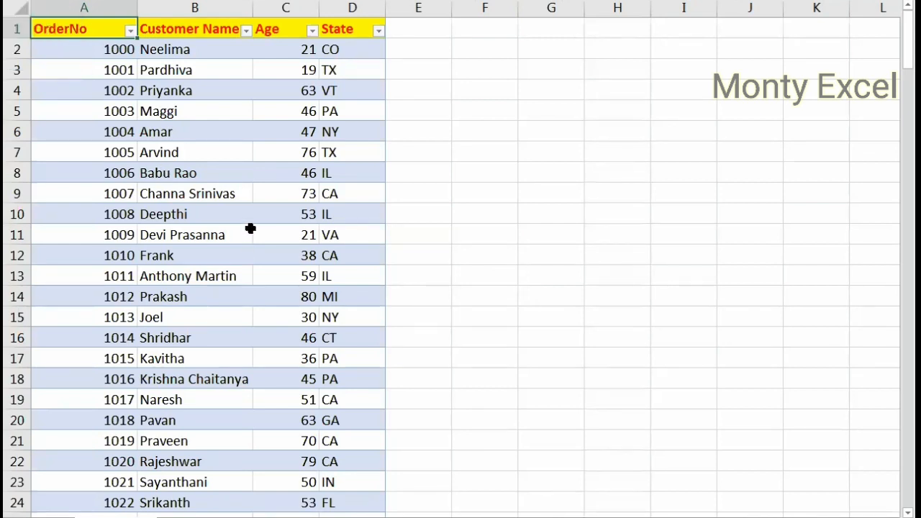
pyautogui.hotkey('alt', 'n')
pyautogui.press('v')
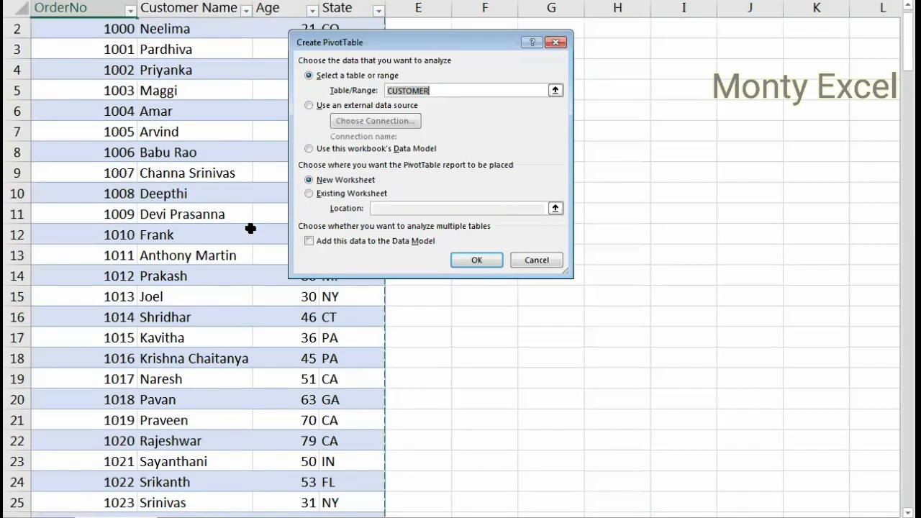
pyautogui.click(347, 240)
pyautogui.click(466, 256)
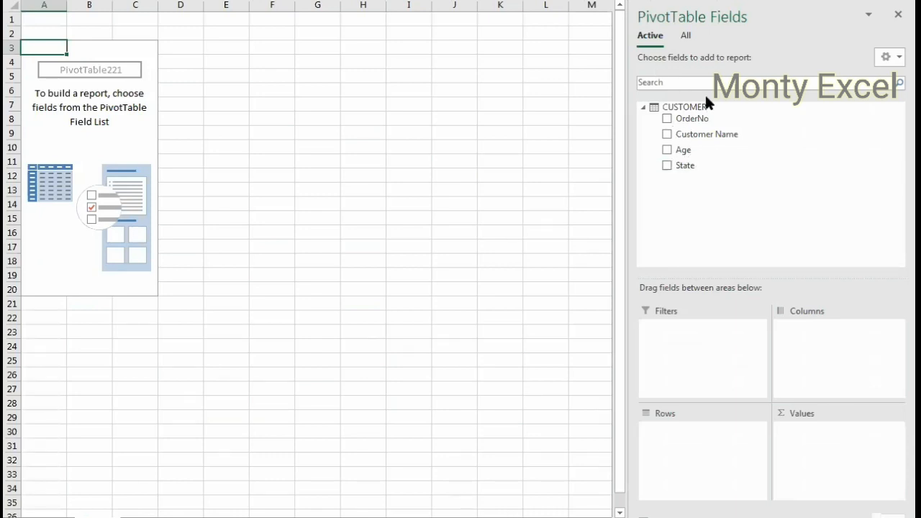
# - Show all Data Model tables in the field list and inspect the fields of Table2 and Table3
pyautogui.click(687, 35)
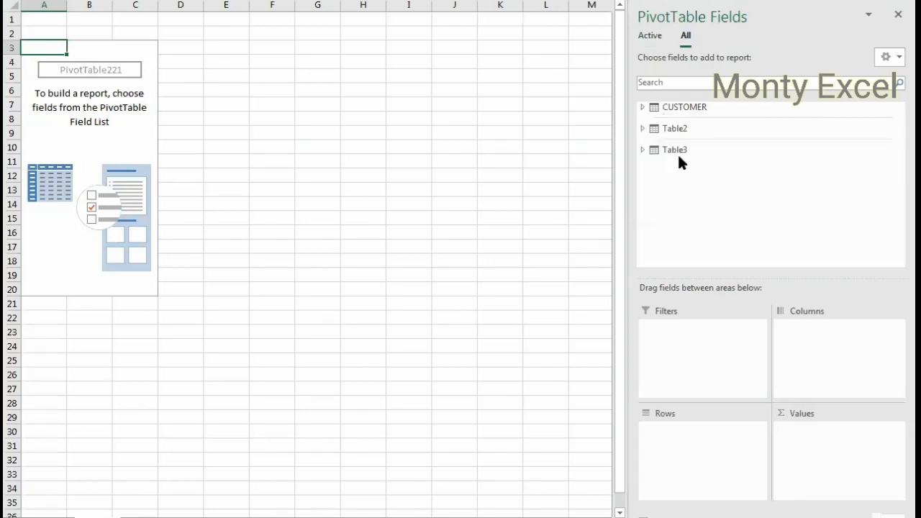
pyautogui.click(641, 128)
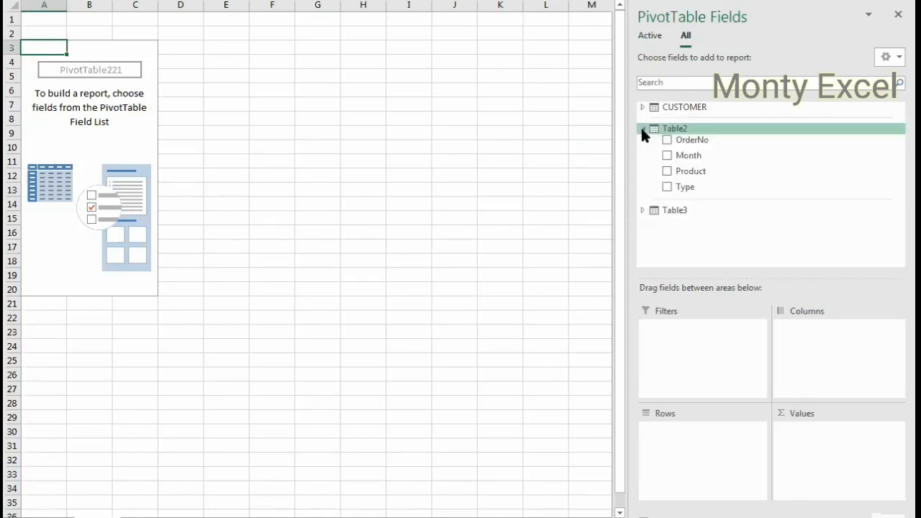
pyautogui.click(641, 128)
pyautogui.click(641, 150)
pyautogui.click(640, 151)
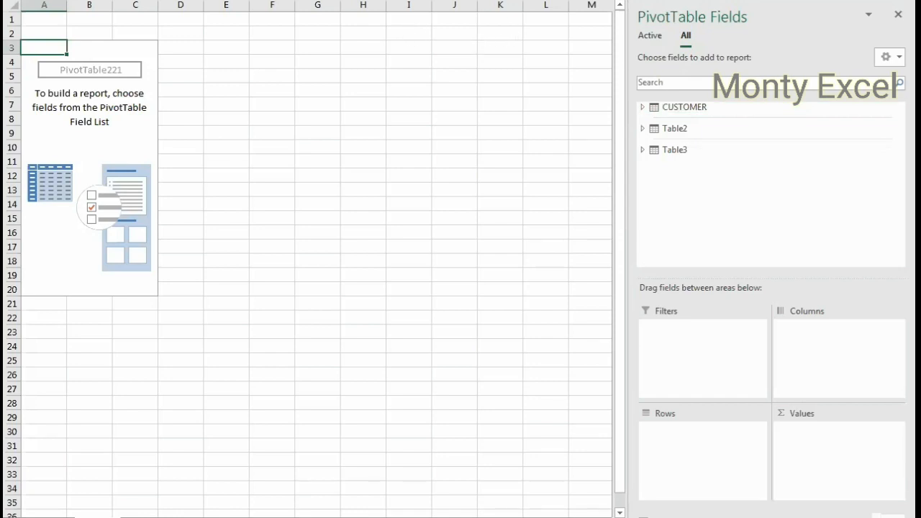
# - Create a relationship from Table3's OrderNo column to CUSTOMER's OrderNo column in the Data Model
pyautogui.click(559, 0)
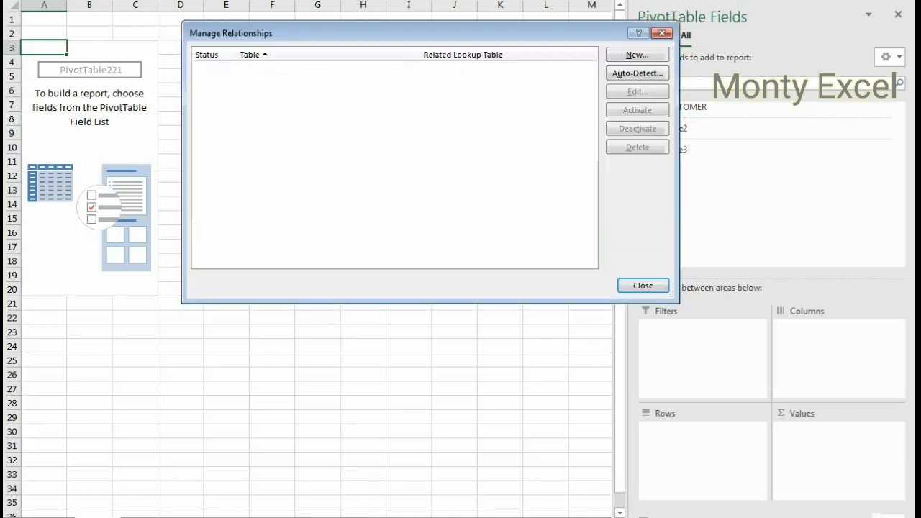
pyautogui.click(631, 58)
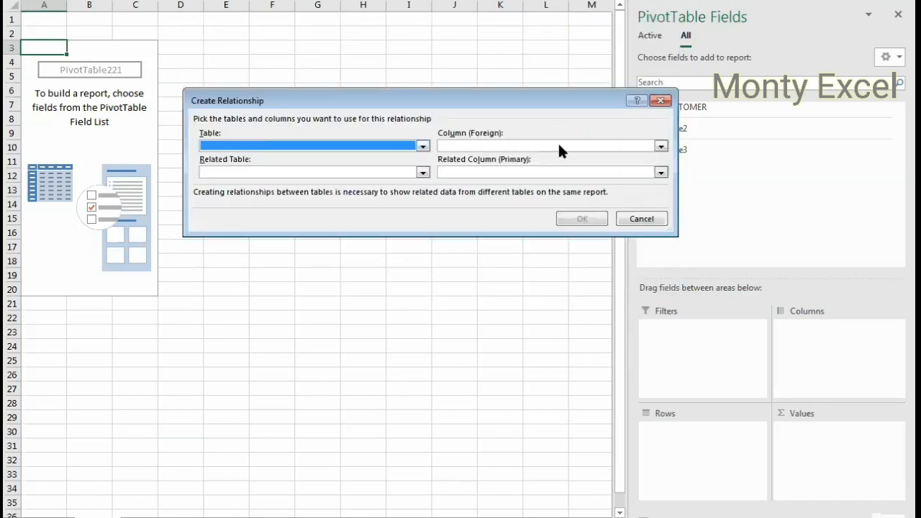
pyautogui.click(305, 142)
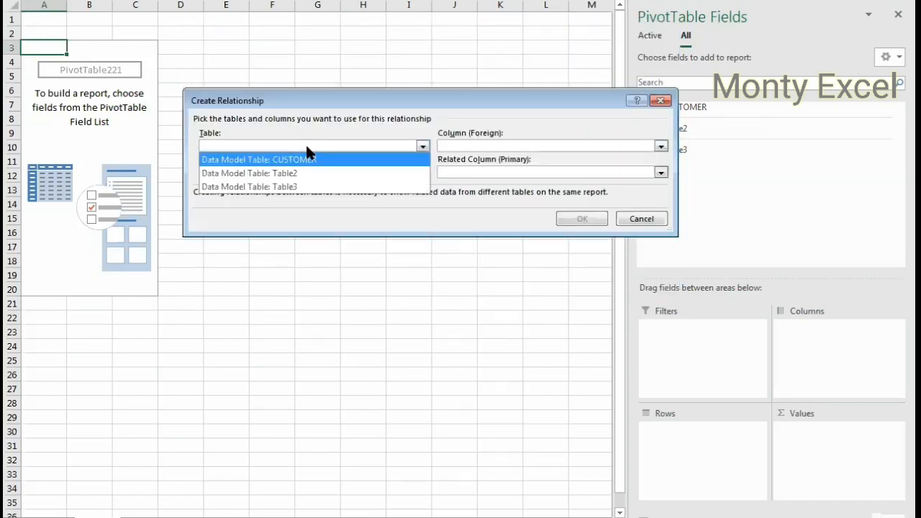
pyautogui.click(311, 188)
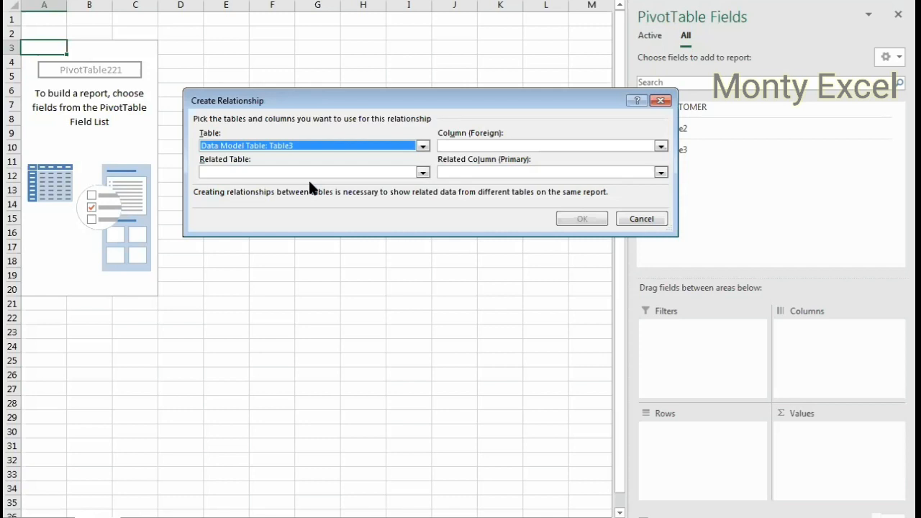
pyautogui.click(498, 146)
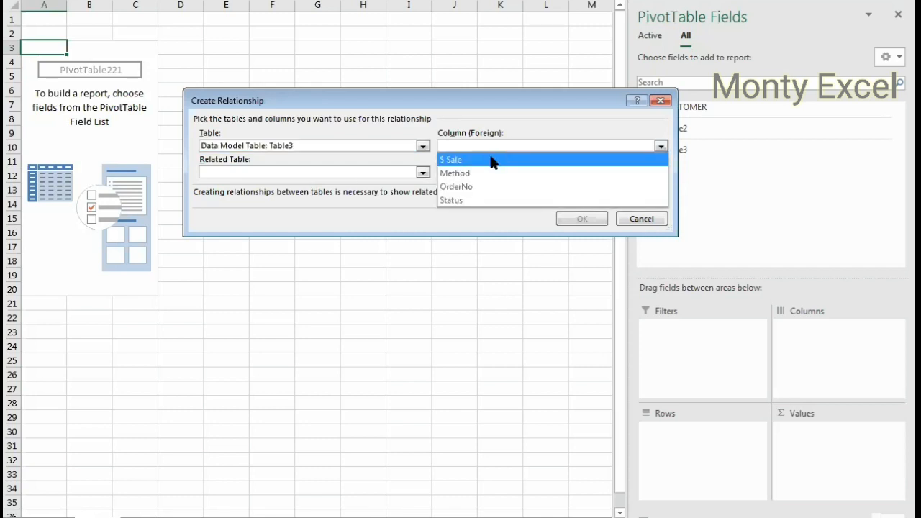
pyautogui.click(470, 186)
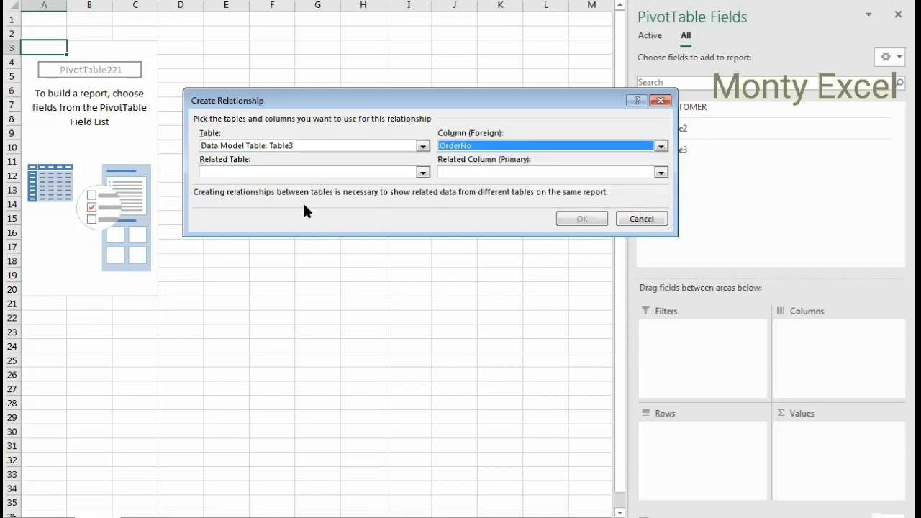
pyautogui.click(273, 171)
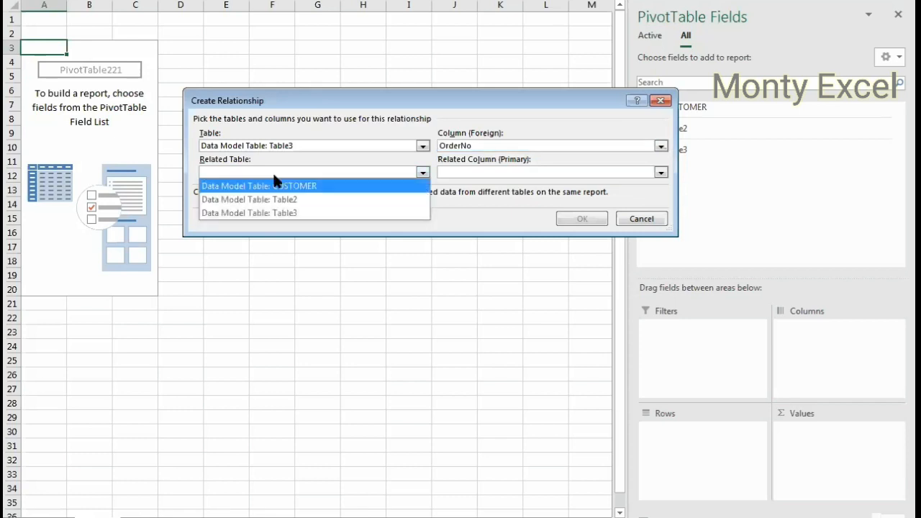
pyautogui.click(301, 292)
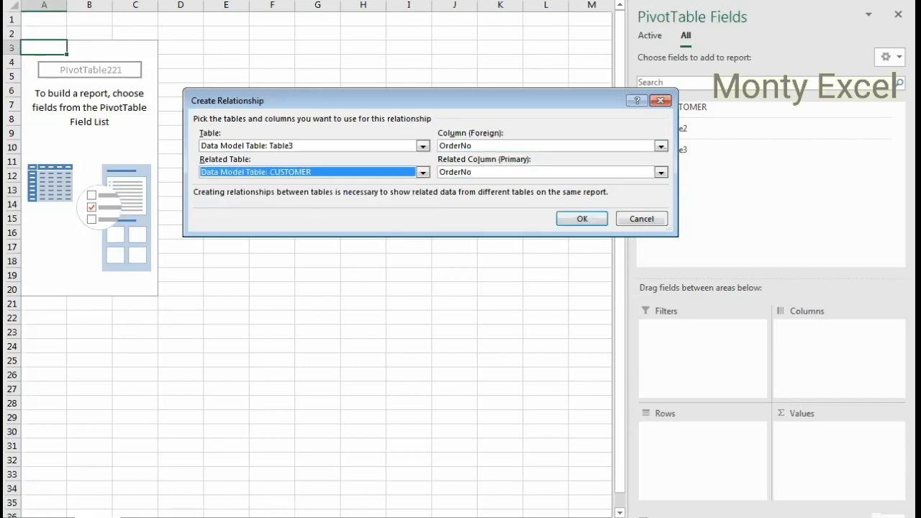
pyautogui.click(580, 221)
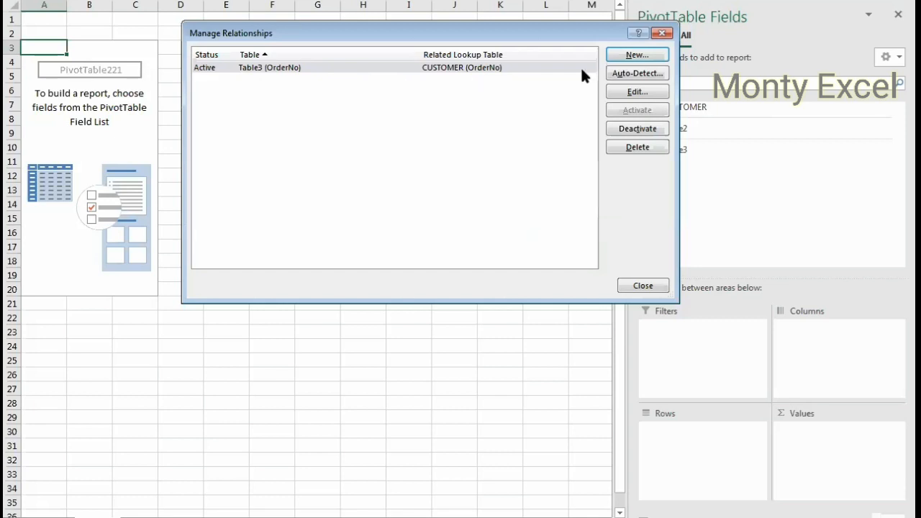
# - Create a second relationship linking Table2's OrderNo column to CUSTOMER's OrderNo column, and finish managing relationships
pyautogui.click(636, 54)
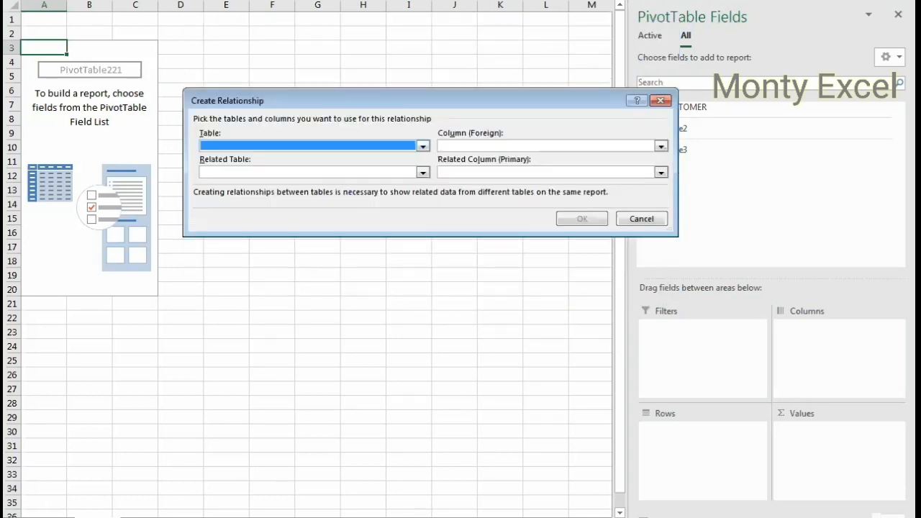
pyautogui.click(359, 148)
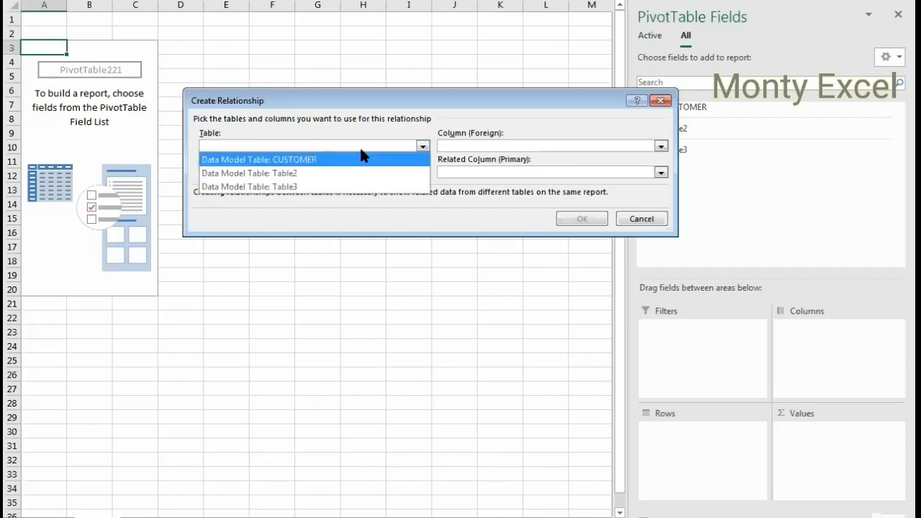
pyautogui.click(303, 172)
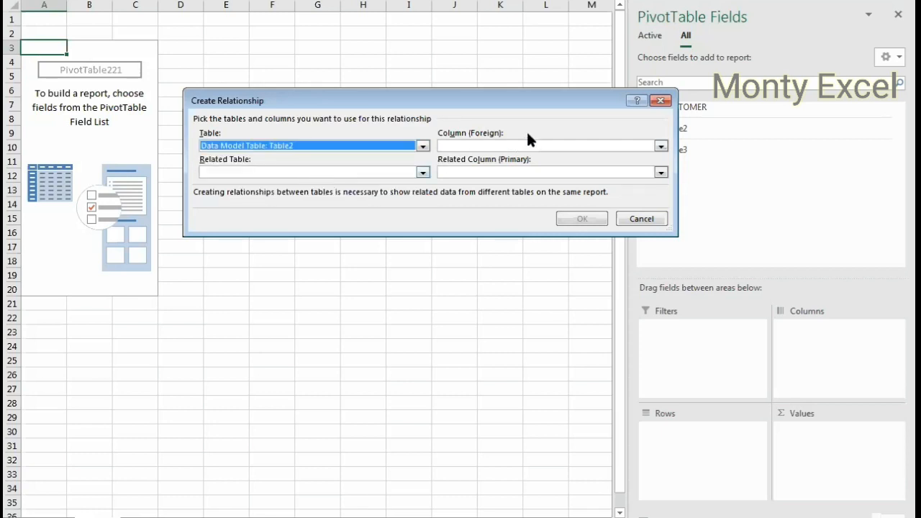
pyautogui.click(513, 144)
pyautogui.click(483, 175)
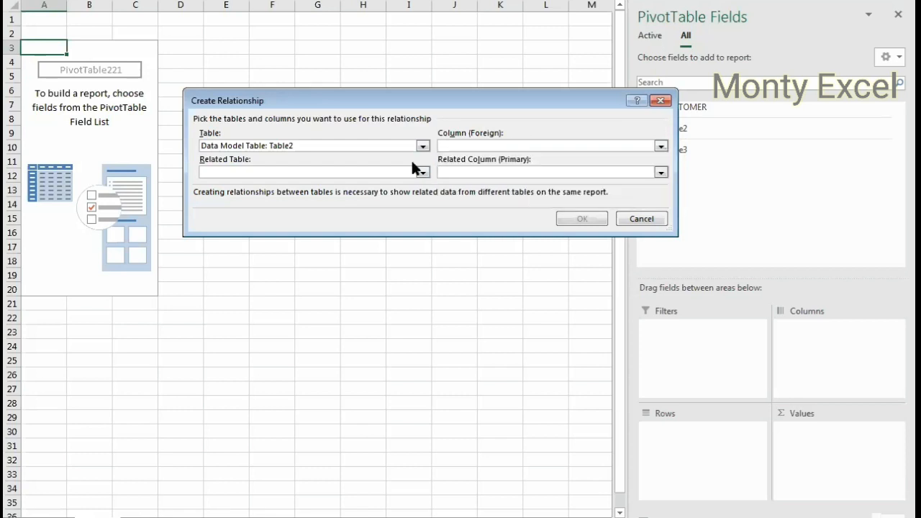
pyautogui.click(310, 169)
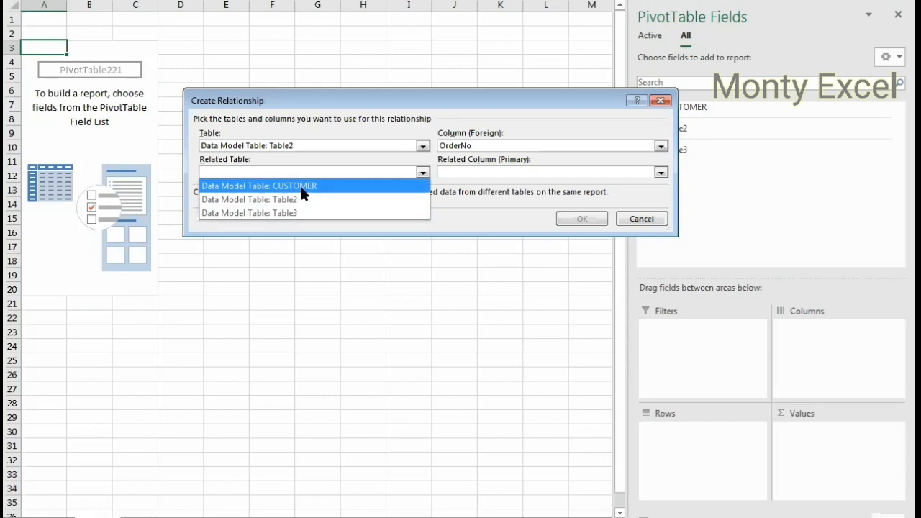
pyautogui.click(302, 189)
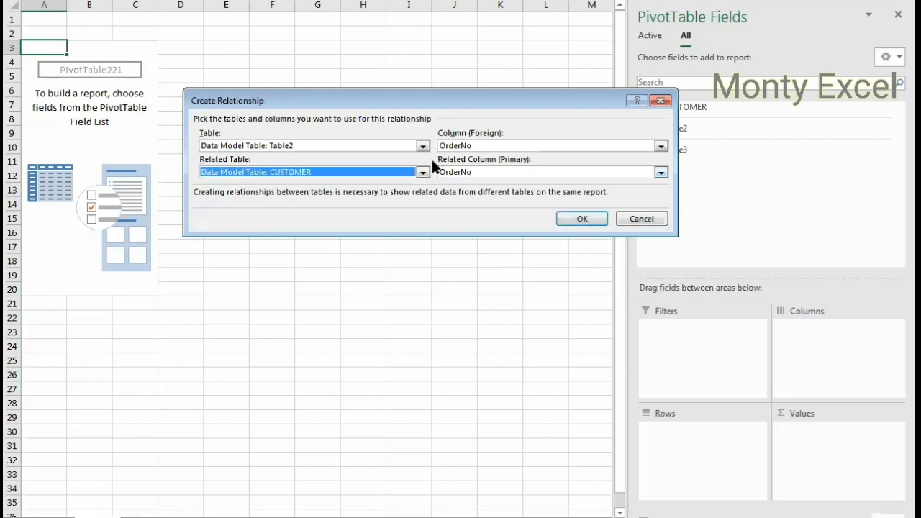
pyautogui.click(584, 216)
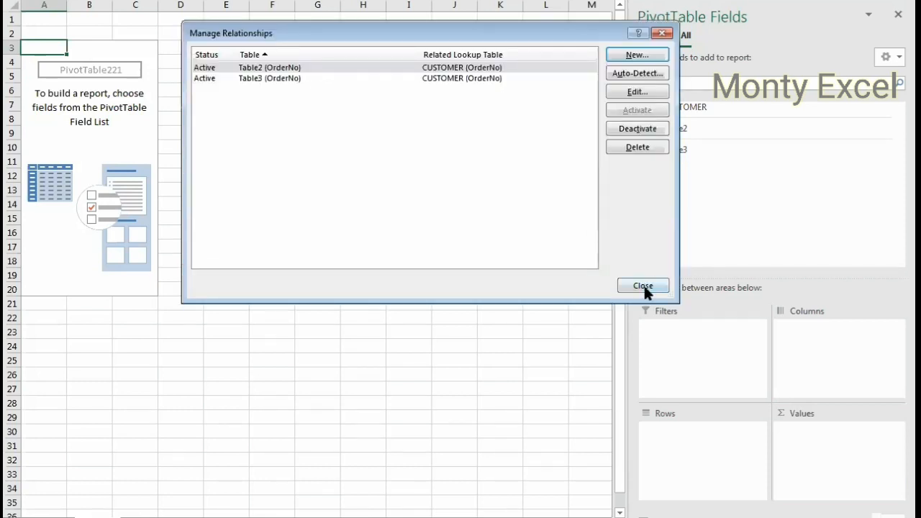
pyautogui.click(643, 286)
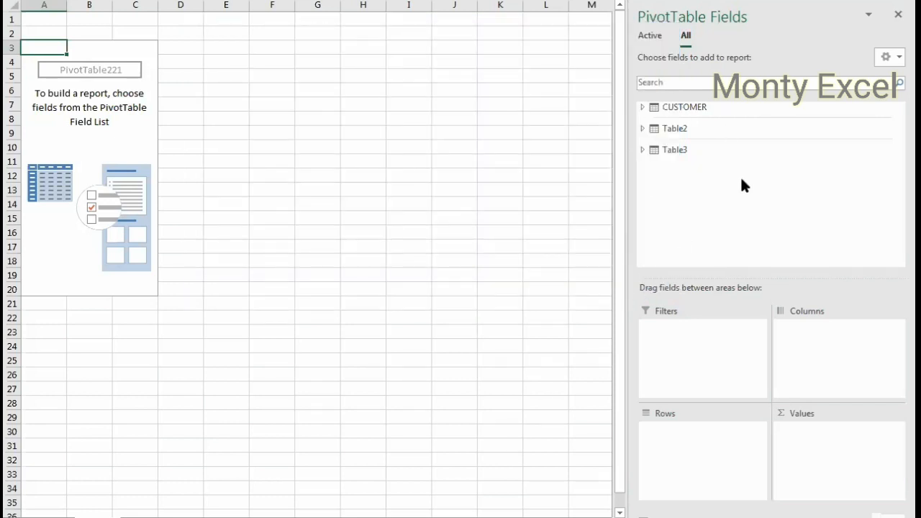
# - Add CUSTOMER's OrderNo and Customer Name as row fields, and try State as a report filter before removing it
pyautogui.click(643, 107)
pyautogui.moveTo(655, 118); pyautogui.dragTo(675, 431)
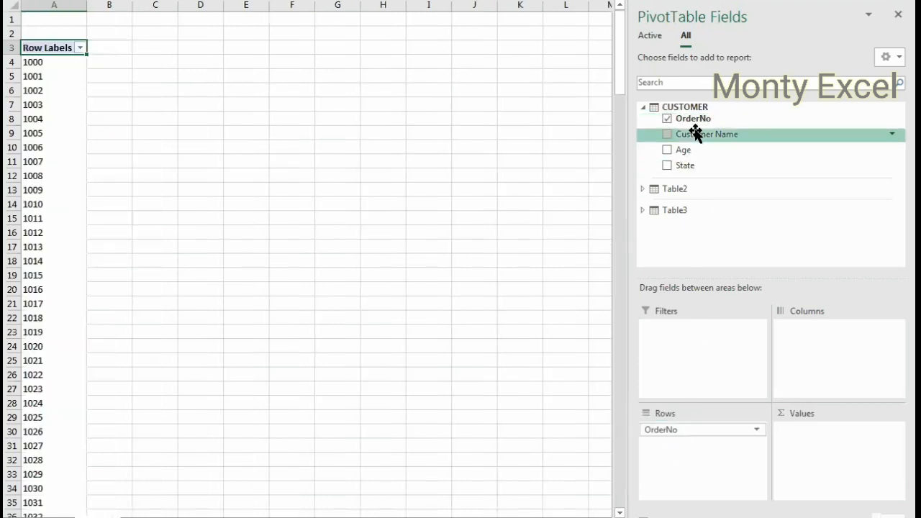
pyautogui.moveTo(695, 133); pyautogui.dragTo(707, 473)
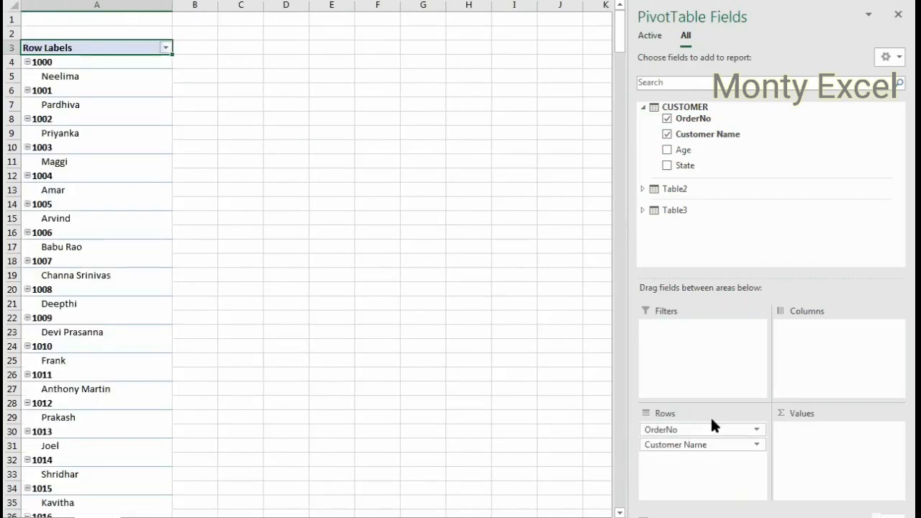
pyautogui.moveTo(683, 153); pyautogui.dragTo(693, 328)
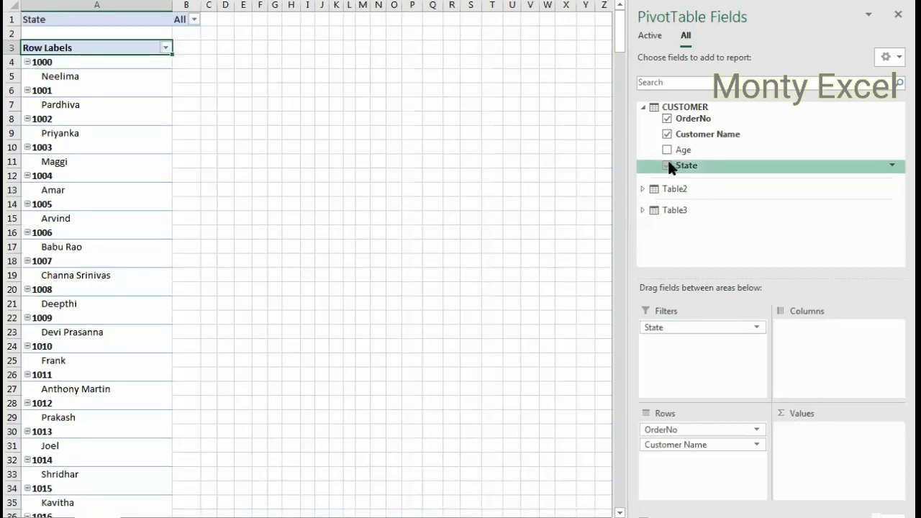
pyautogui.click(665, 166)
# - Sum Table3's $ Sale field as the pivot table values and add Table2's Product field as a report filter
pyautogui.click(642, 189)
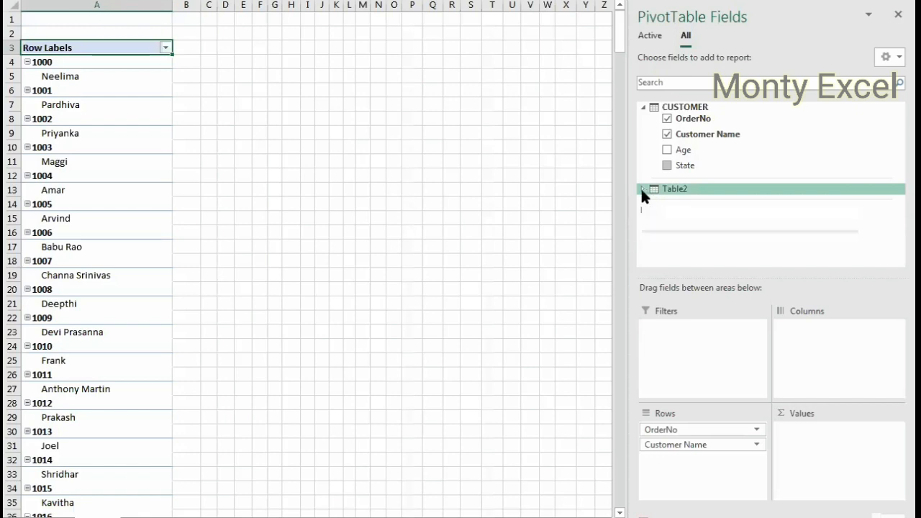
pyautogui.scroll(-1, 709, 213)
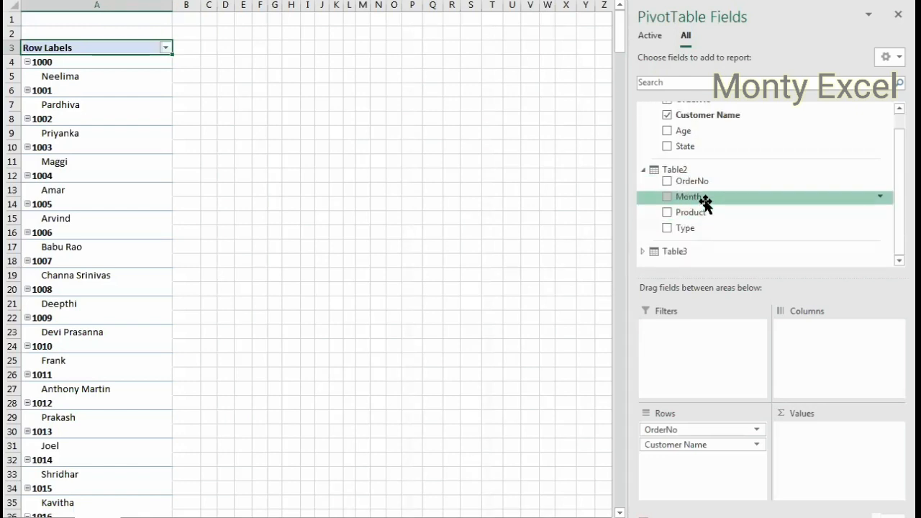
pyautogui.click(652, 249)
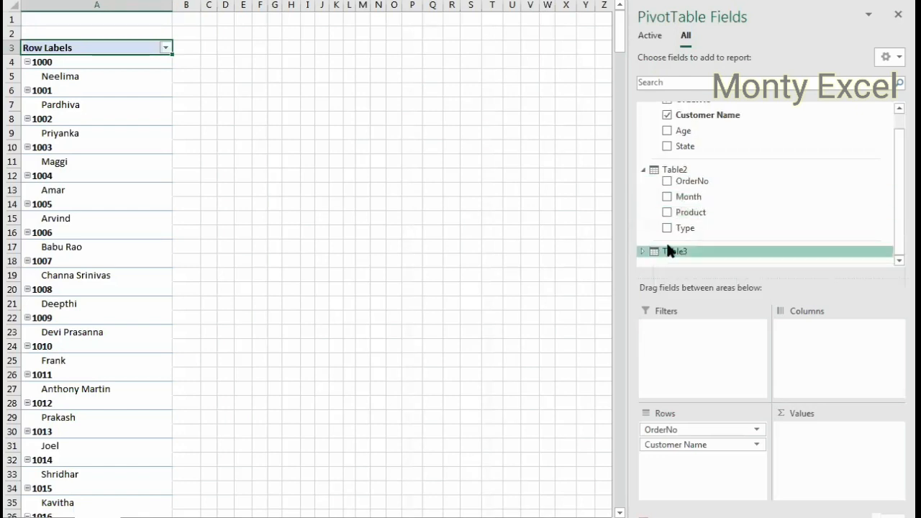
pyautogui.scroll(-4, 719, 241)
pyautogui.moveTo(686, 218); pyautogui.dragTo(804, 456)
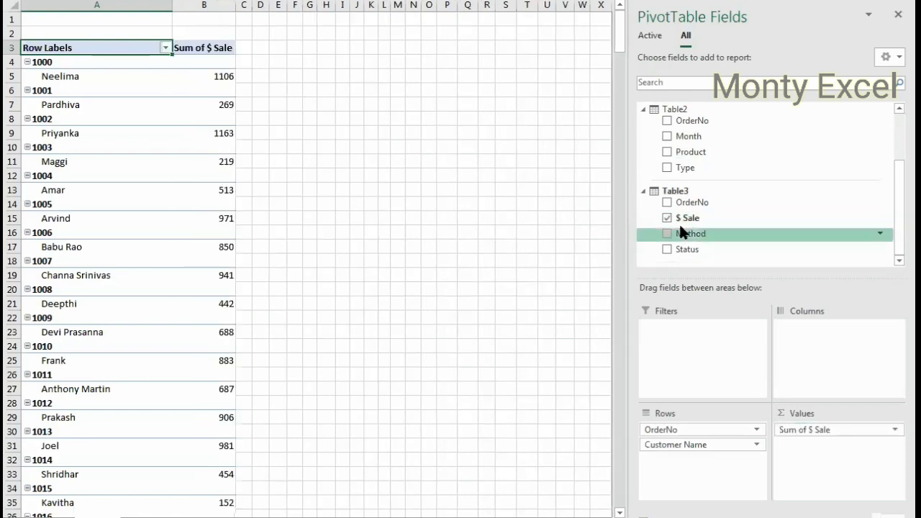
pyautogui.moveTo(699, 160); pyautogui.dragTo(741, 338)
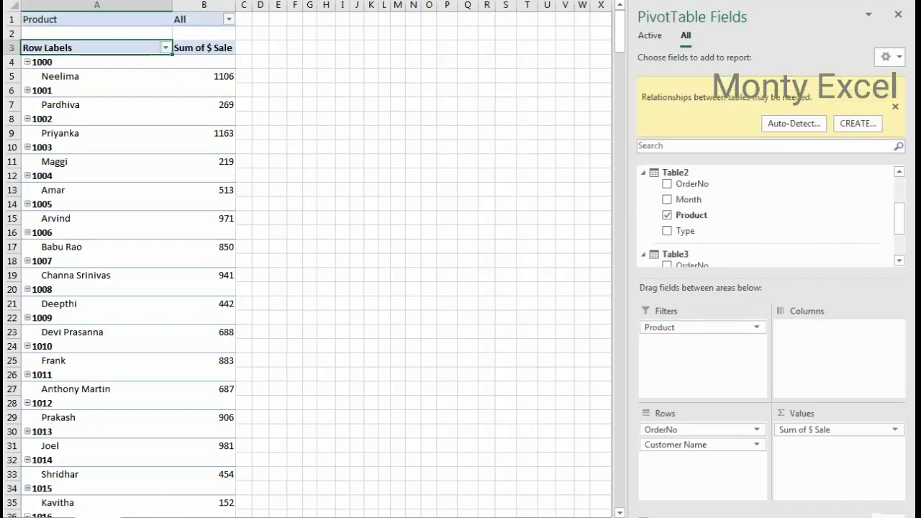
# - Go to the customer data sheet and examine the first order number in its OrderNo column
pyautogui.click(162, 517)
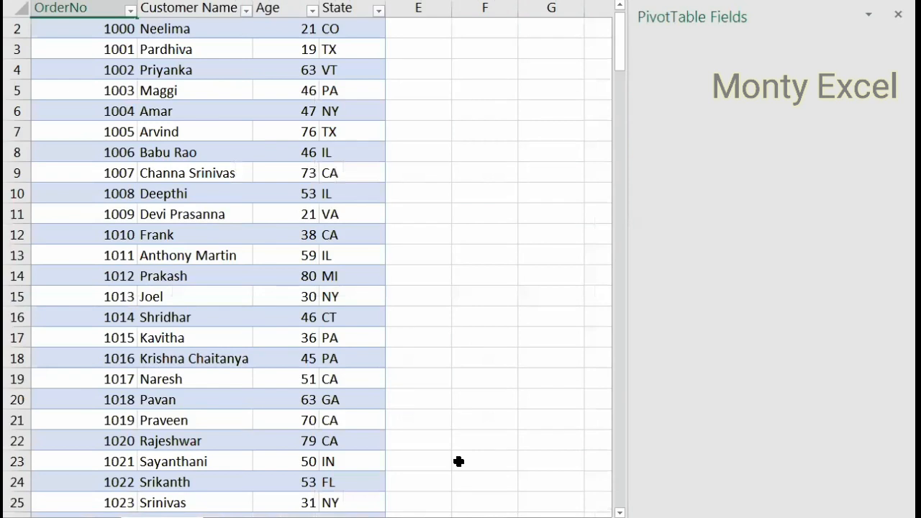
pyautogui.scroll(1, 458, 461)
pyautogui.press('Down')
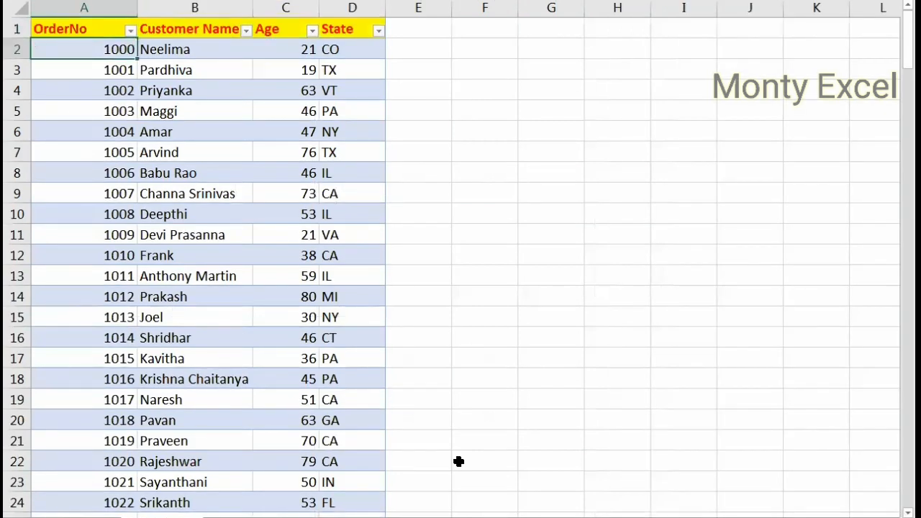
pyautogui.hotkey('ctrl', 'shift', 'Down')
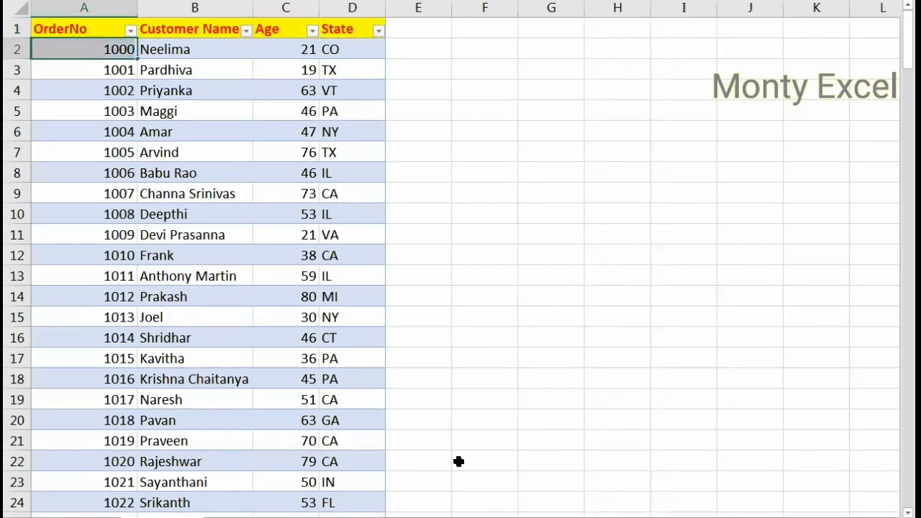
pyautogui.press('Down')
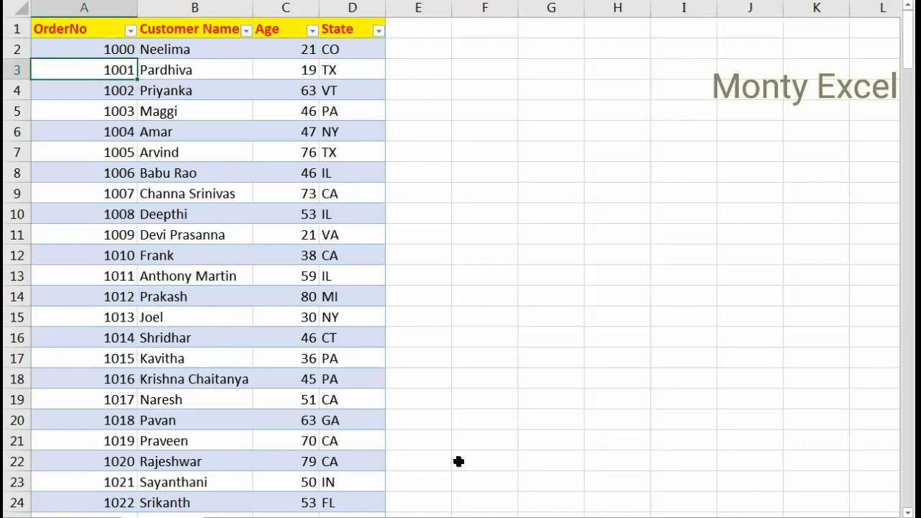
pyautogui.hotkey('alt', 'Tab')
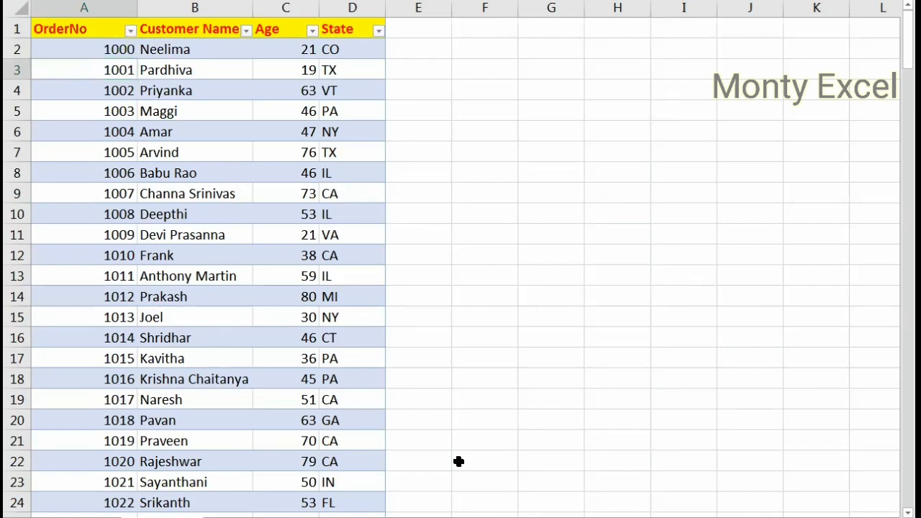
# - Search the order data sheet for the first customer's order number
pyautogui.hotkey('ctrl', 'pagedown')
pyautogui.hotkey('ctrl', 'f')
pyautogui.write('1000')
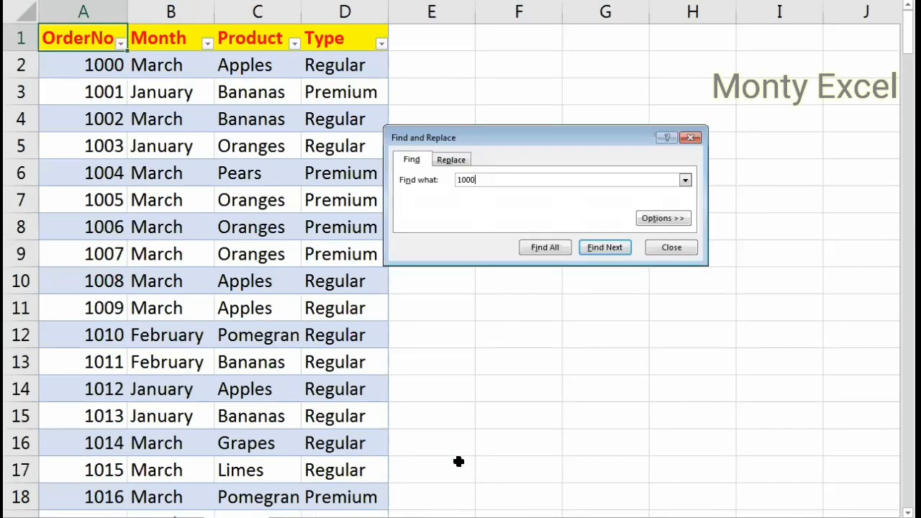
pyautogui.press('Return')
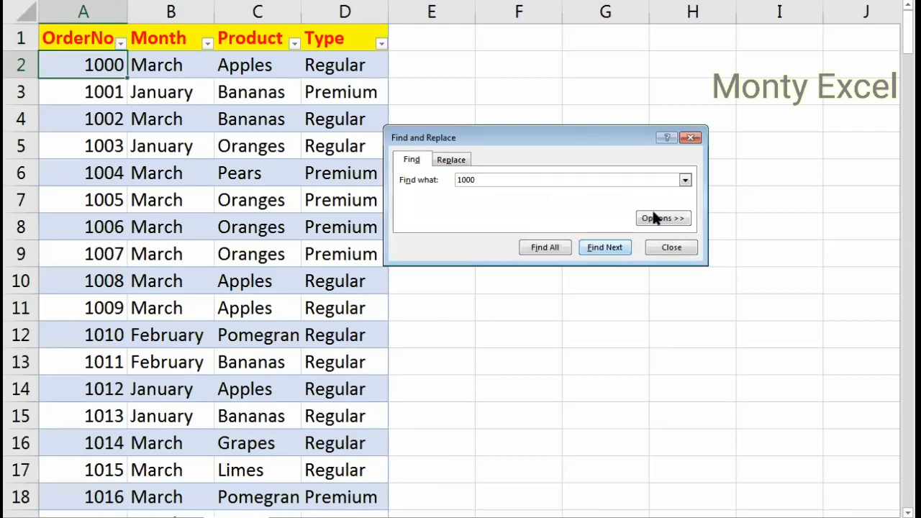
pyautogui.click(668, 247)
pyautogui.click(569, 280)
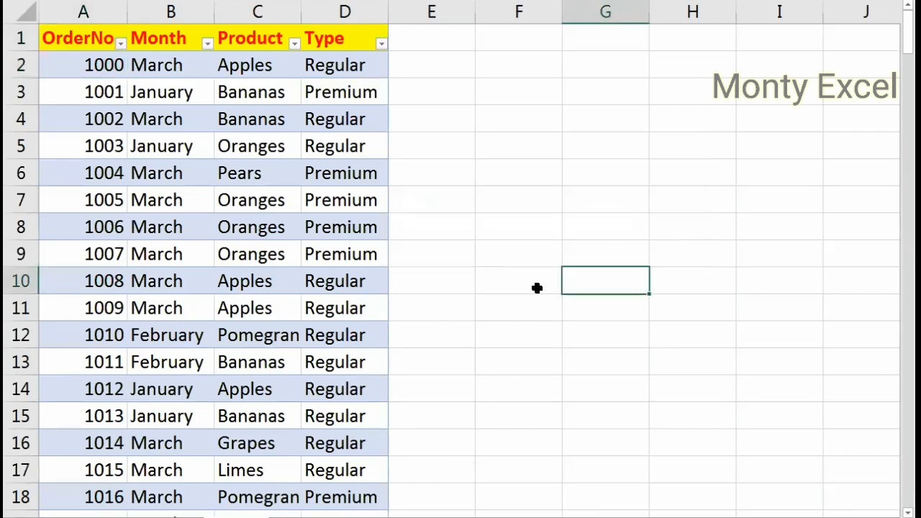
# - Search the payment data sheet for the same order number
pyautogui.hotkey('ctrl', 'pagedown')
pyautogui.hotkey('ctrl', 'f')
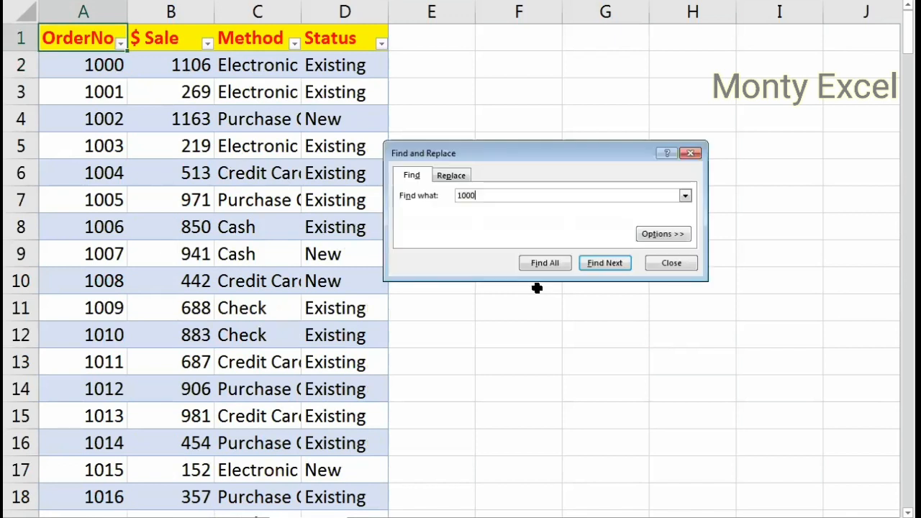
pyautogui.press('Return')
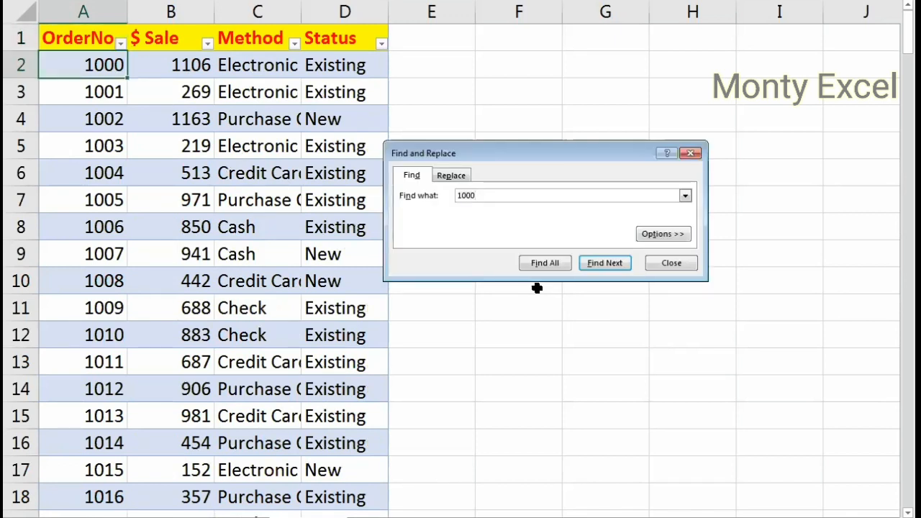
# - Close the search and examine the $ Sale, Method and Status entries of the first order in the payment data sheet
pyautogui.press('Escape')
pyautogui.press('Right')
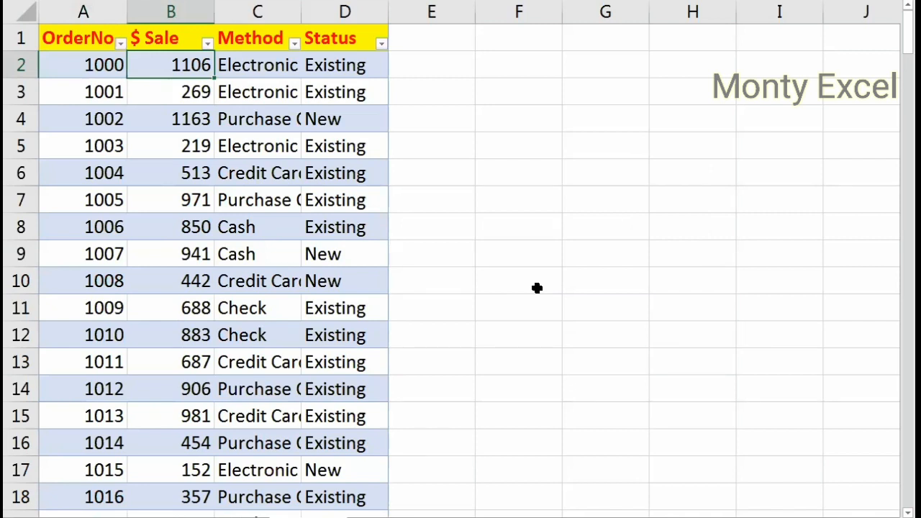
pyautogui.press('Right')
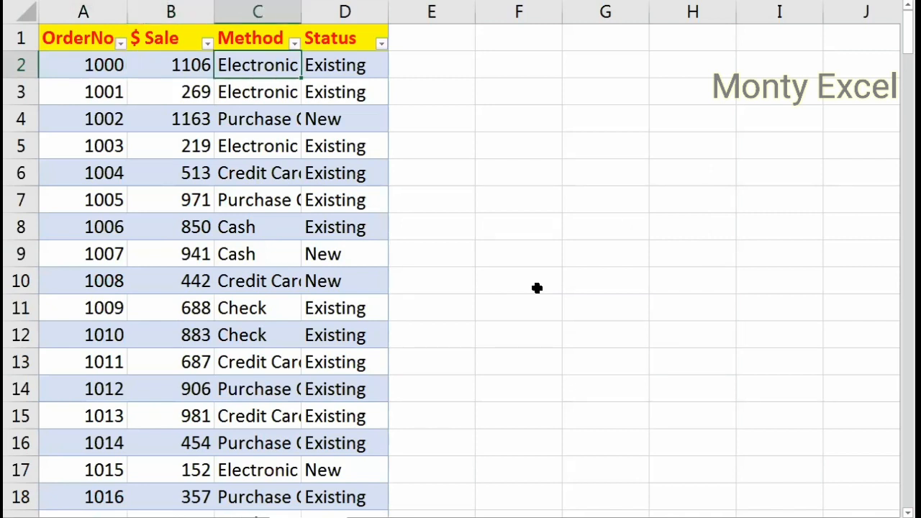
pyautogui.press('Right')
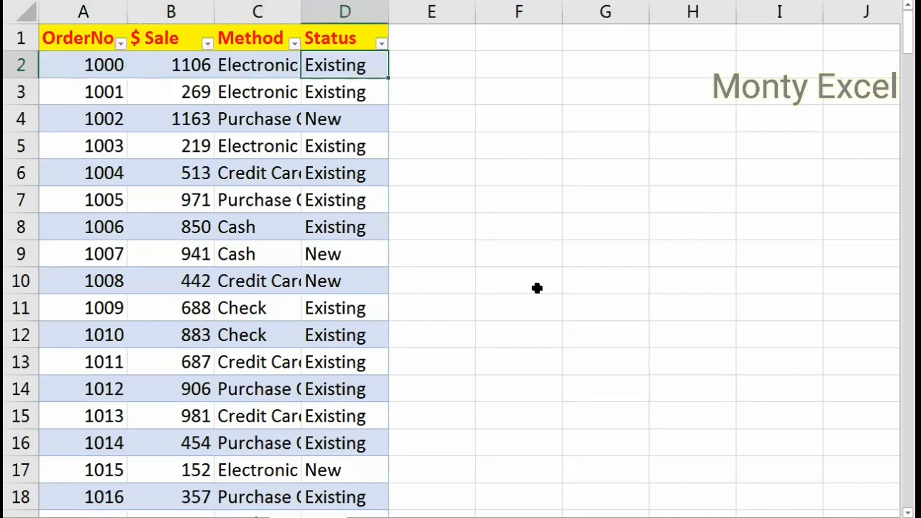
# - Return to the pivot table sheet and close the PivotTable Fields list
pyautogui.hotkey('ctrl', 'pageup')
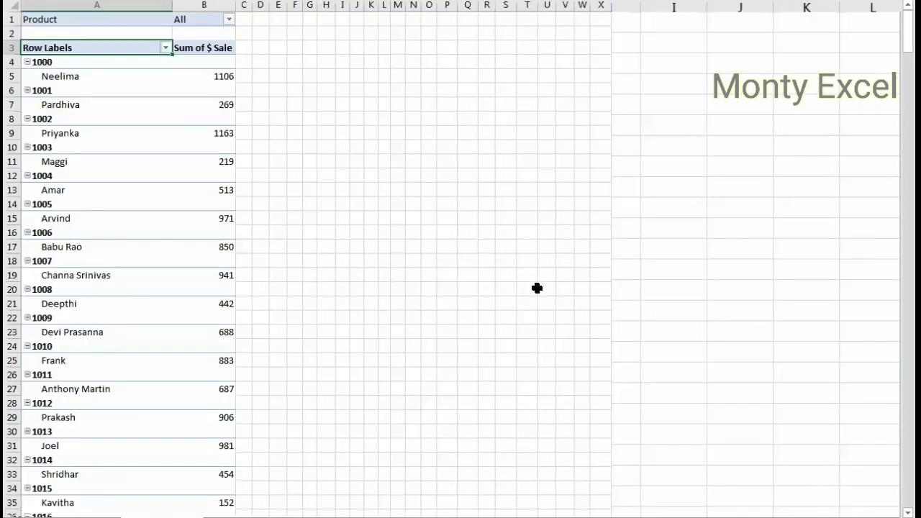
pyautogui.rightClick(107, 130)
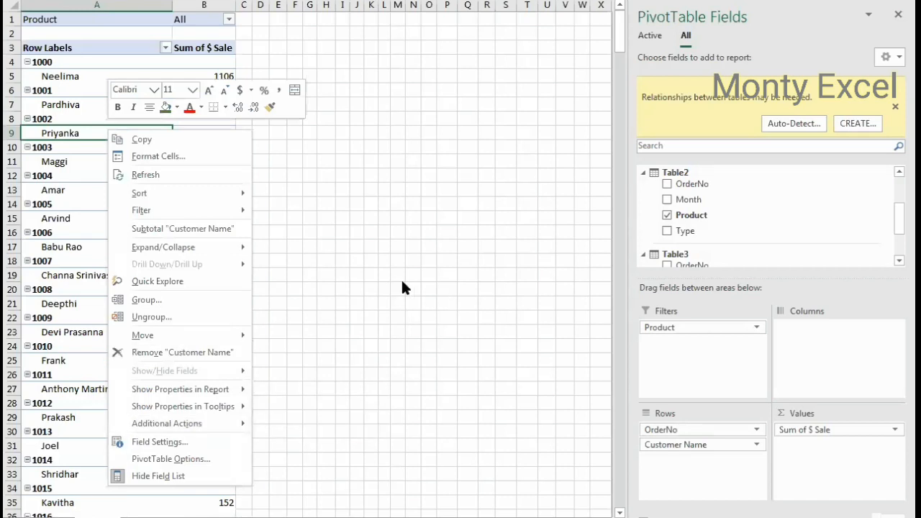
pyautogui.click(367, 276)
pyautogui.scroll(4, 428, 249)
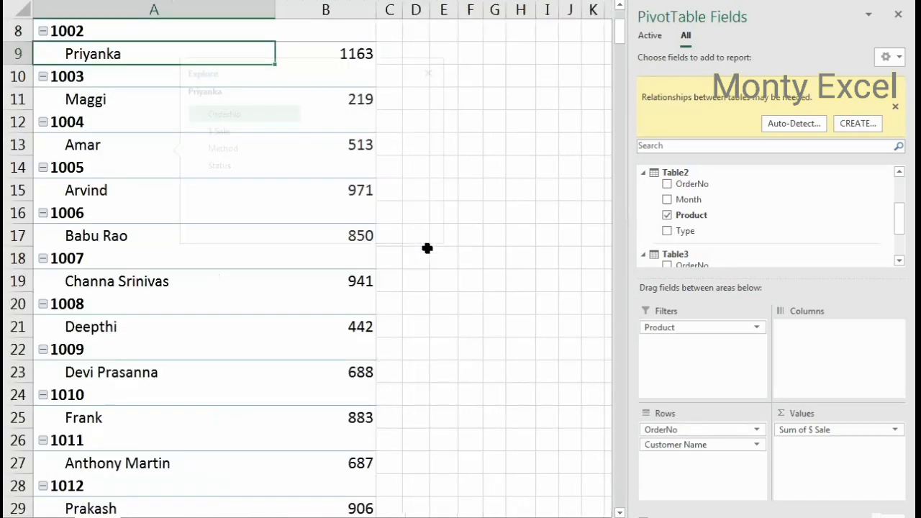
pyautogui.click(896, 10)
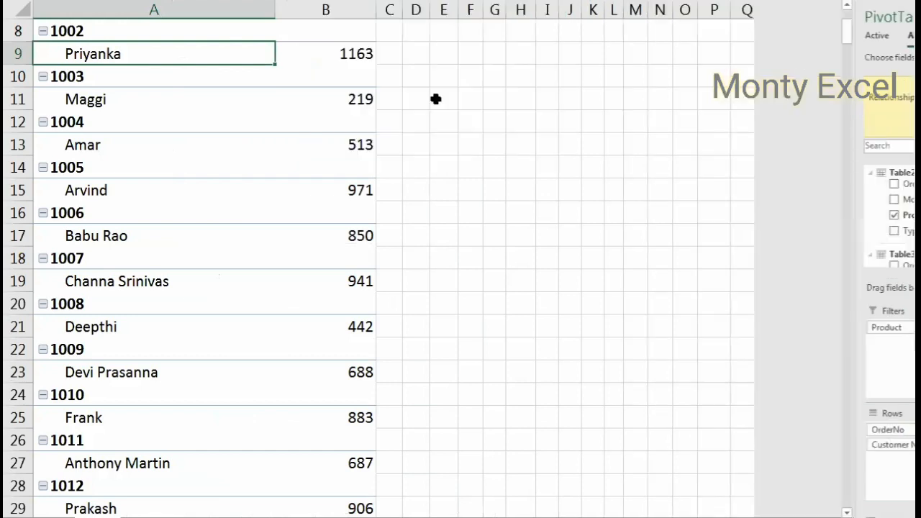
pyautogui.scroll(3, 239, 141)
# - Change the pivot table's report layout to Tabular Form
pyautogui.click(240, 141)
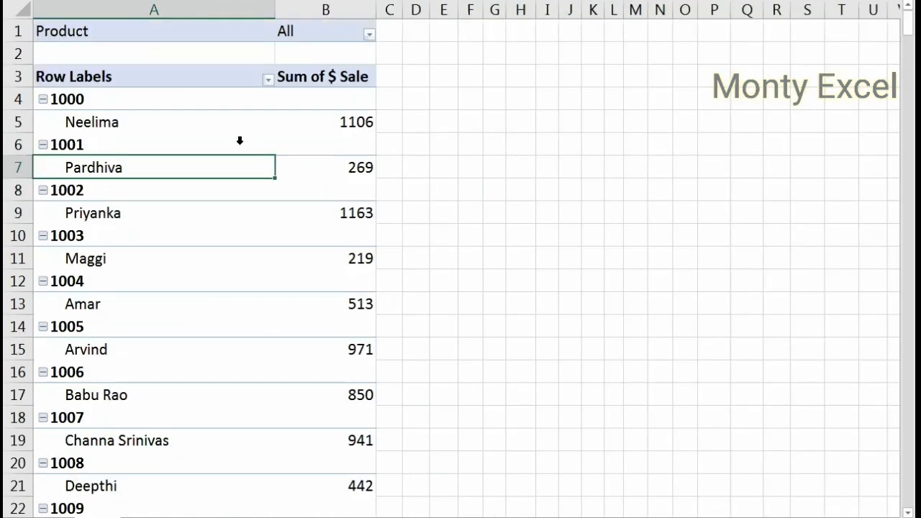
pyautogui.rightClick(239, 159)
pyautogui.click(290, 506)
pyautogui.click(141, 1)
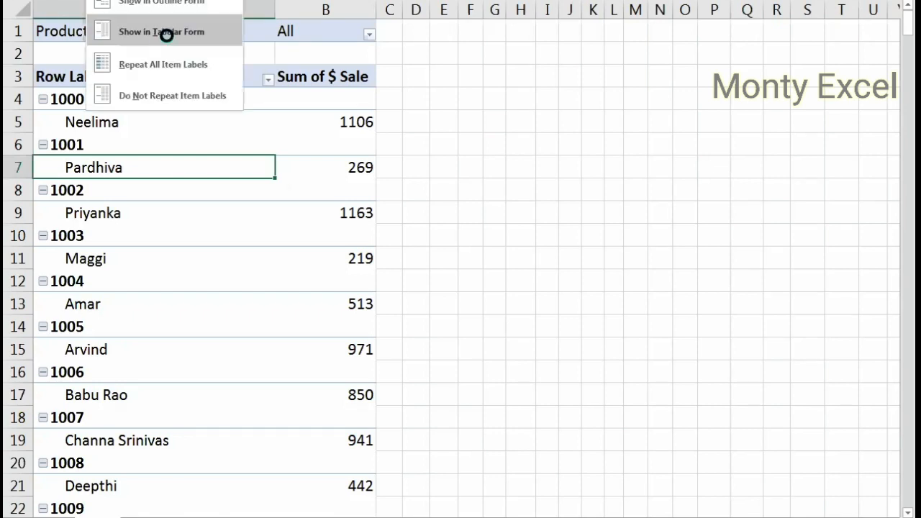
pyautogui.click(165, 33)
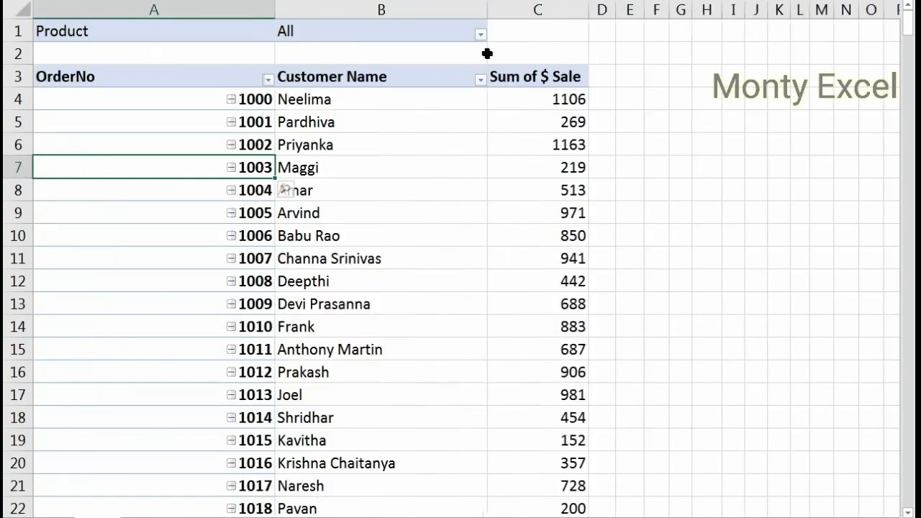
# - Filter the pivot table's Product report filter to Oranges and review the resulting order and customer rows
pyautogui.click(480, 35)
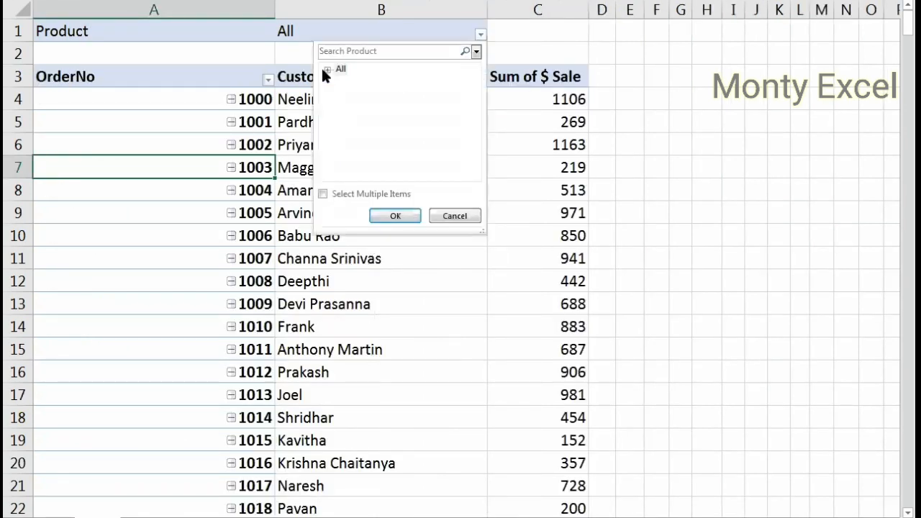
pyautogui.click(325, 70)
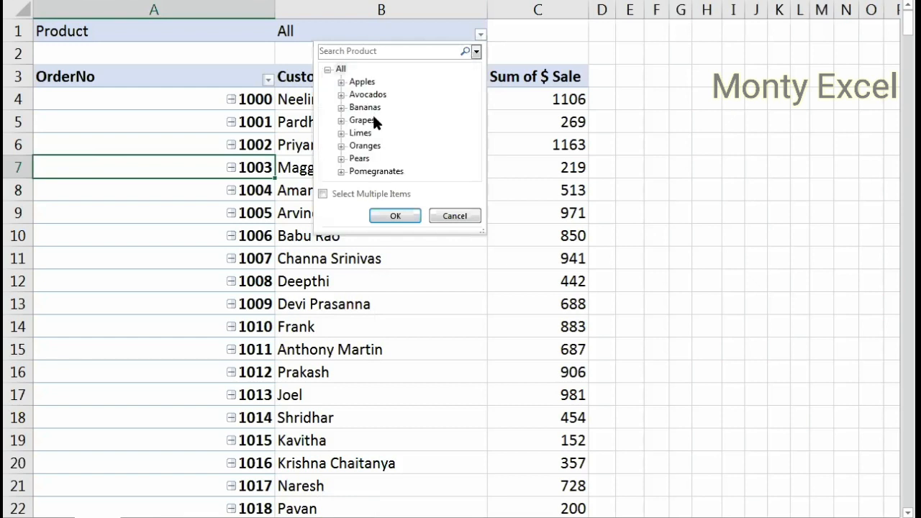
pyautogui.click(365, 146)
pyautogui.click(395, 216)
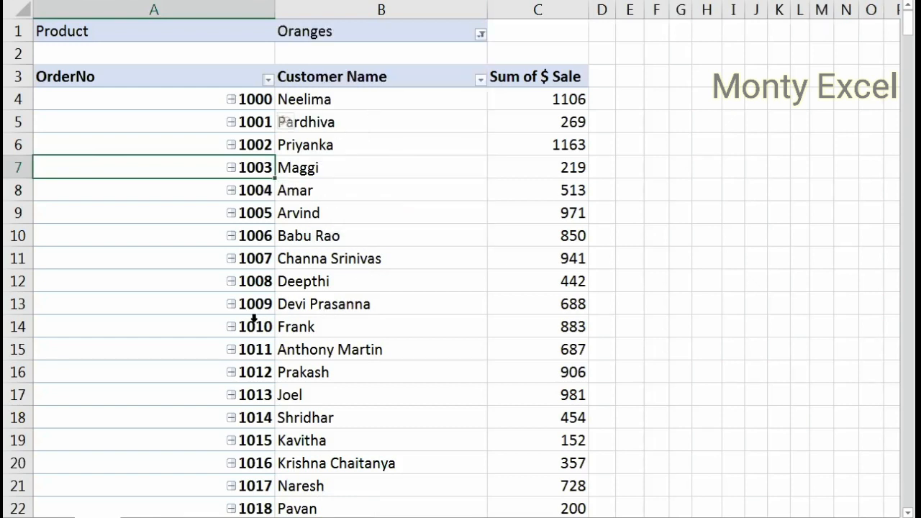
pyautogui.scroll(-6, 319, 328)
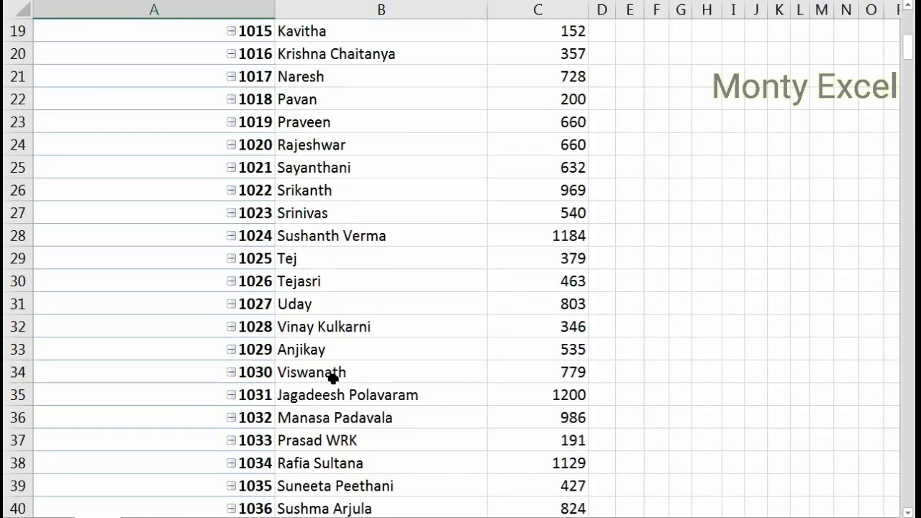
pyautogui.scroll(6, 332, 379)
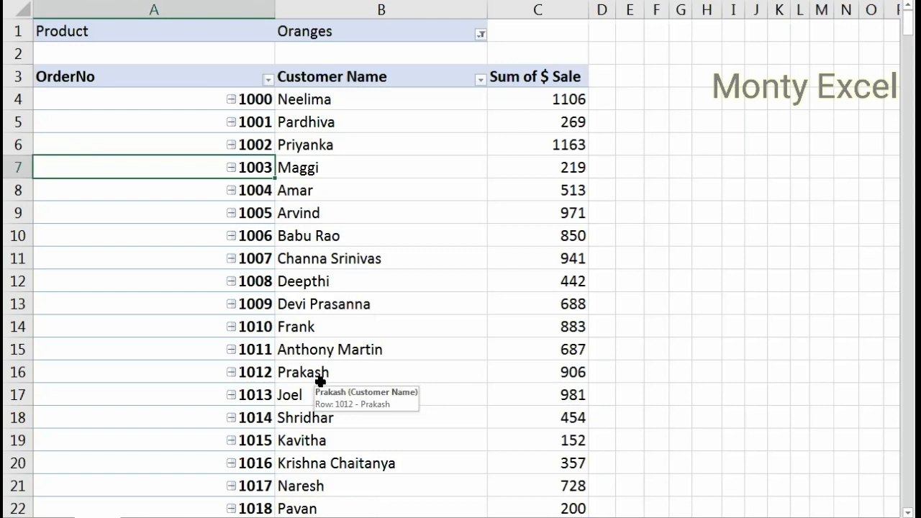
pyautogui.hotkey('ctrl', 'Home')
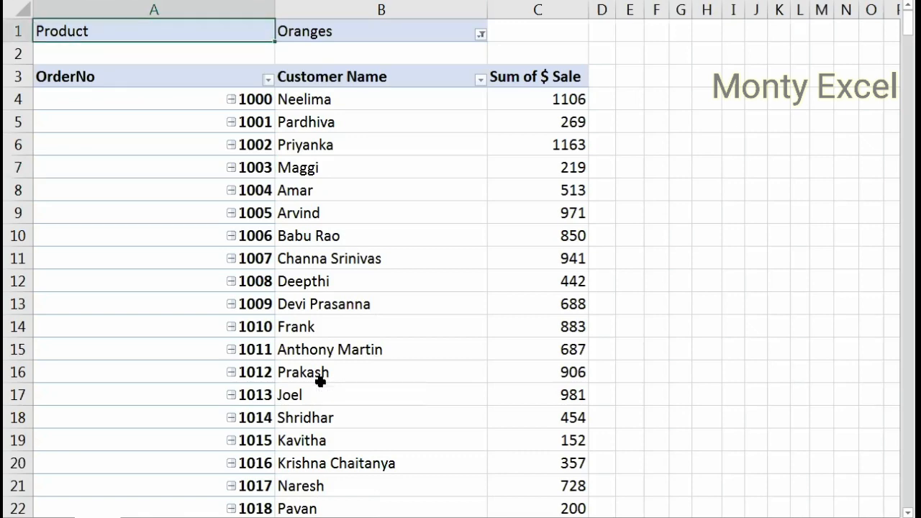